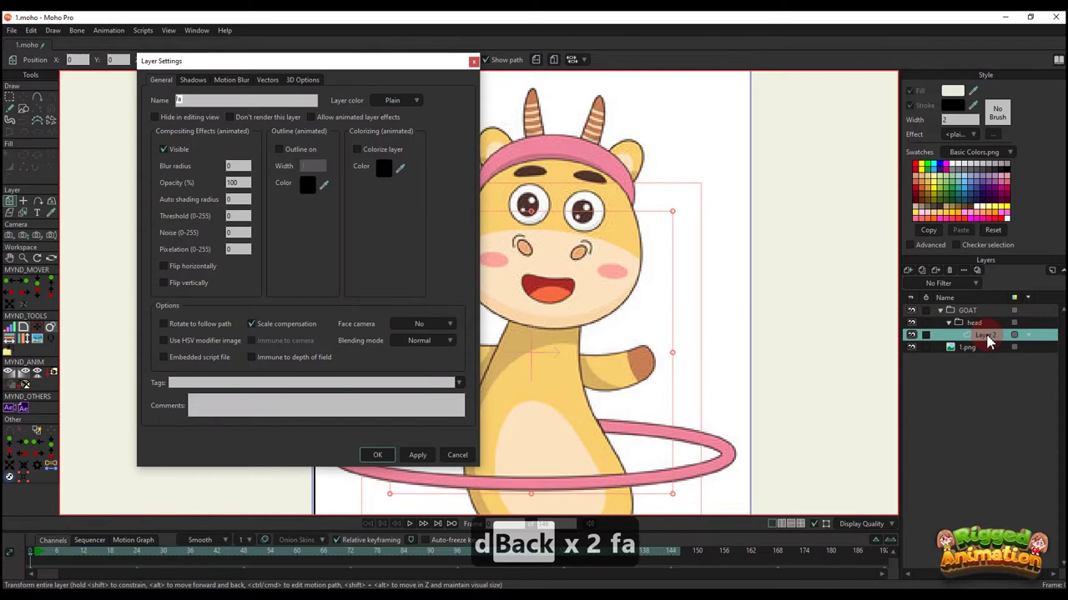
- Name the new vector layer face and draw an oval on it over the goat's head
text(ce)
key(Return)
click(24, 108)
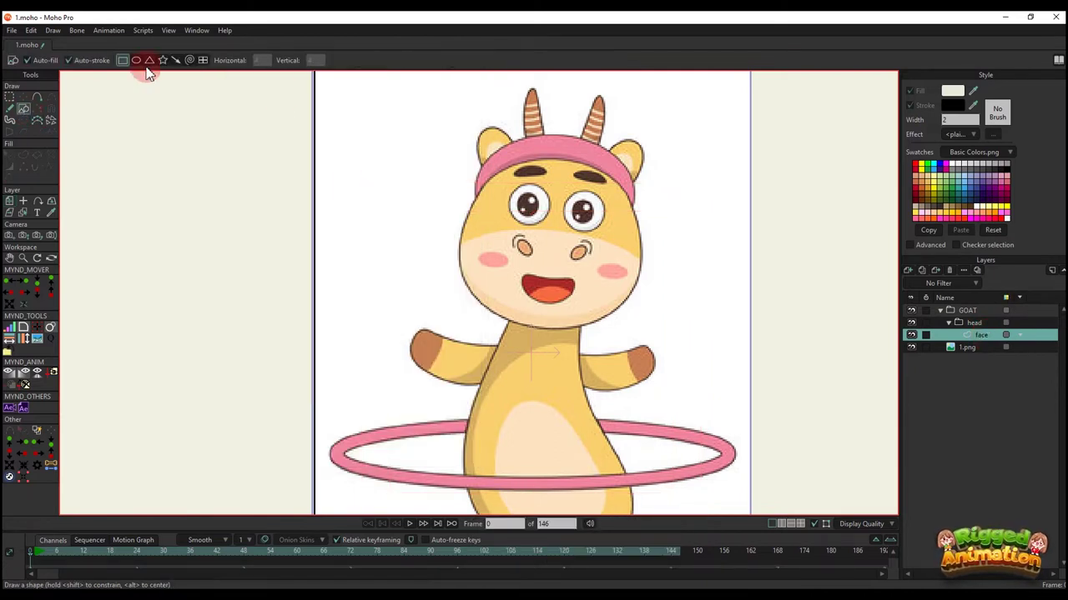
click(136, 61)
scroll(501, 192, up, 3)
mouse_move(491, 200)
mouse_down()
mouse_move(381, 238)
mouse_move(464, 232)
mouse_up()
mouse_move(507, 165)
mouse_down()
mouse_move(631, 347)
mouse_move(704, 388)
mouse_up()
- Hide the head group and move the whole oval so it is centred on the goat's head in the reference
click(911, 322)
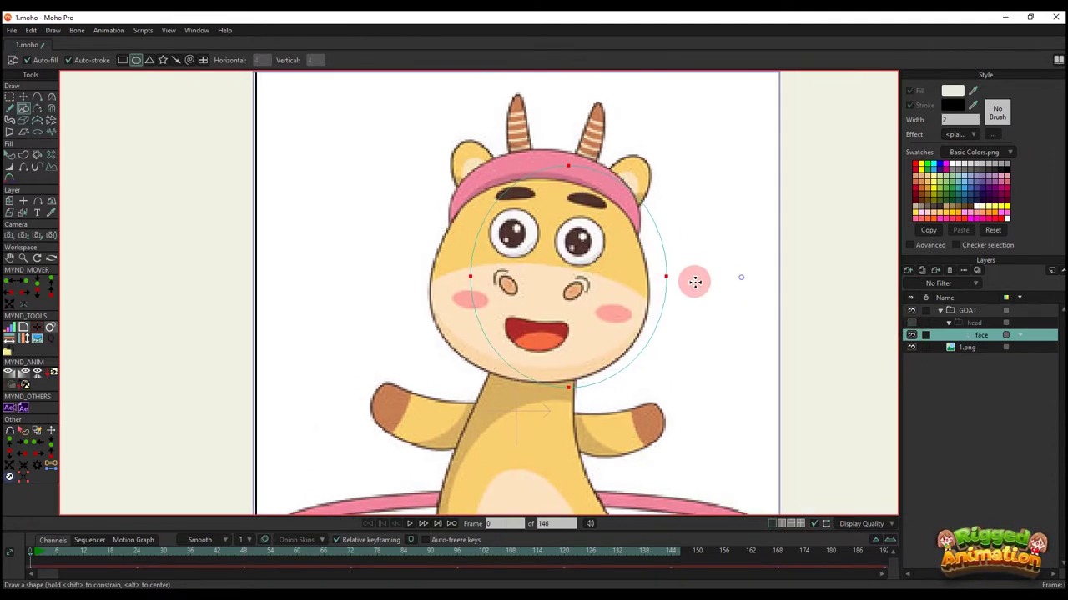
scroll(578, 249, up, 2)
key(ctrl+z)
key(t)
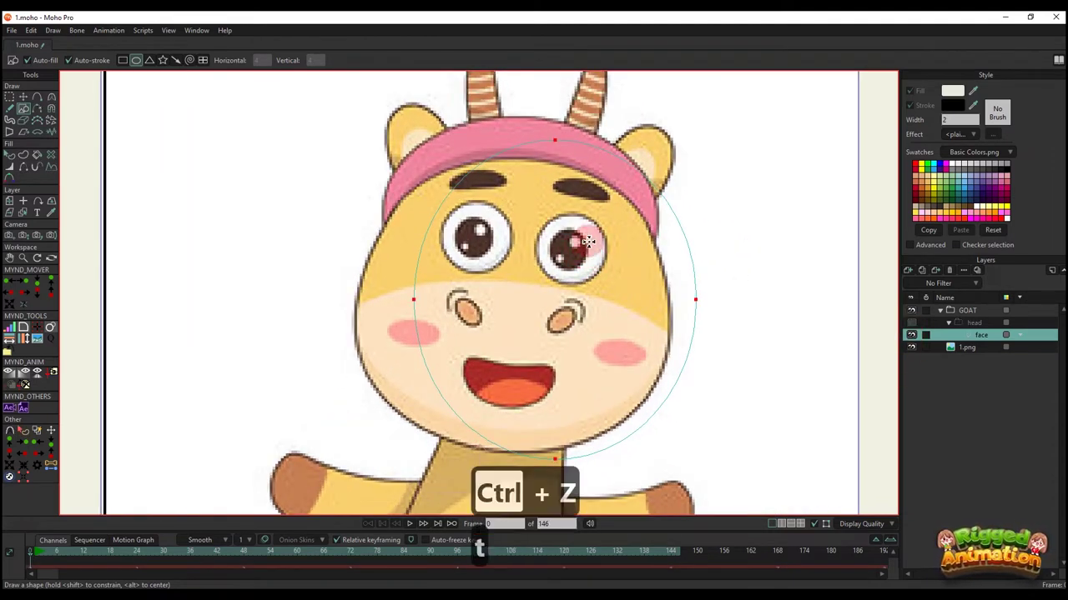
key(super+space)
key(t)
drag(572, 282, 551, 291)
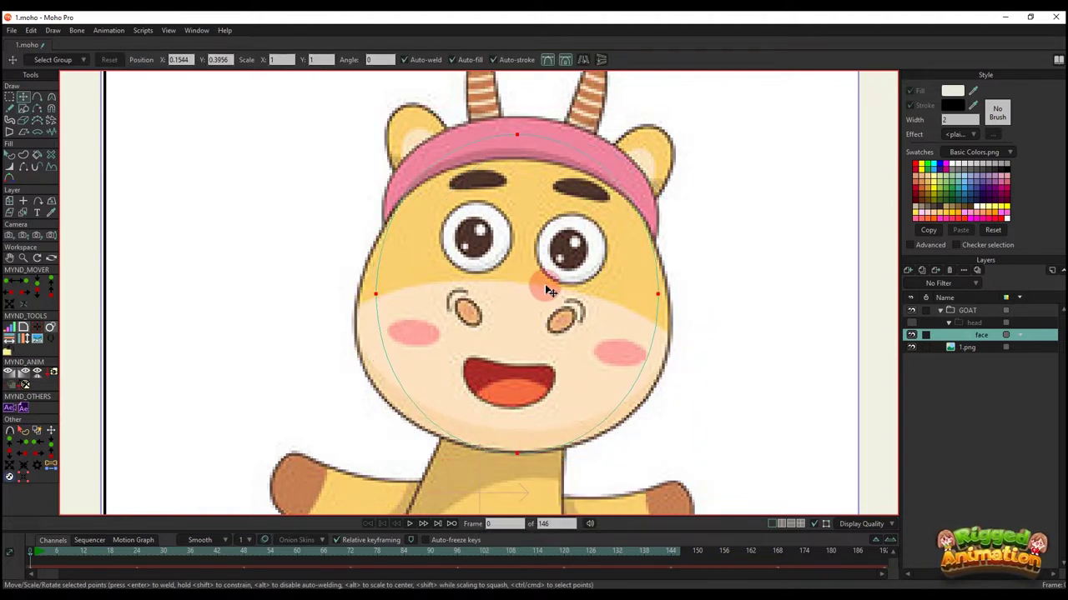
- Adjust the oval's side, top and bottom points and their curve handles to match the outline of the goat's head
click(684, 276)
drag(657, 297, 667, 350)
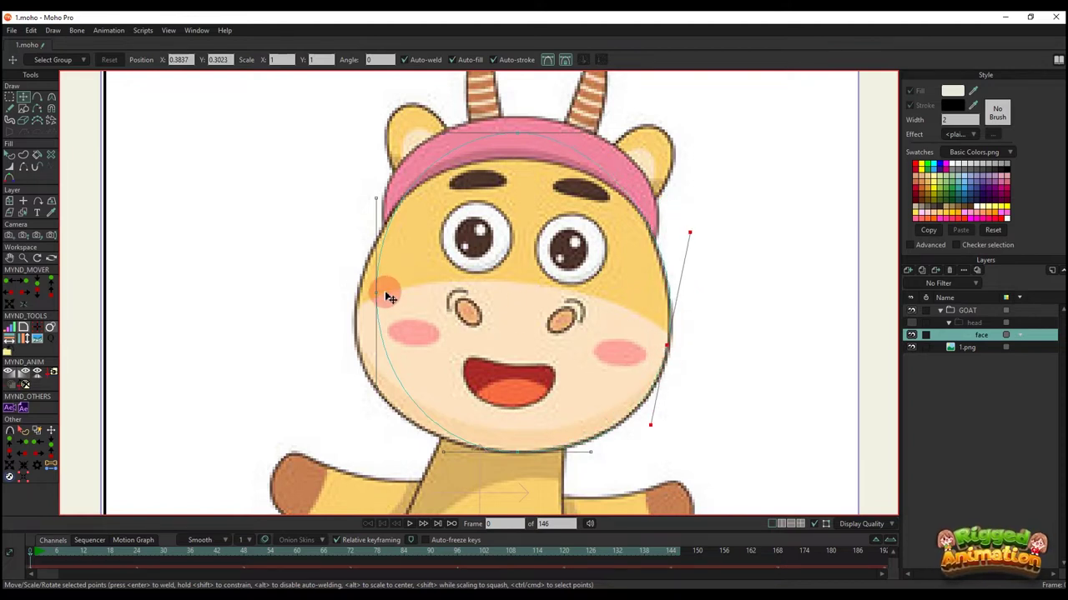
click(364, 328)
drag(368, 331, 366, 344)
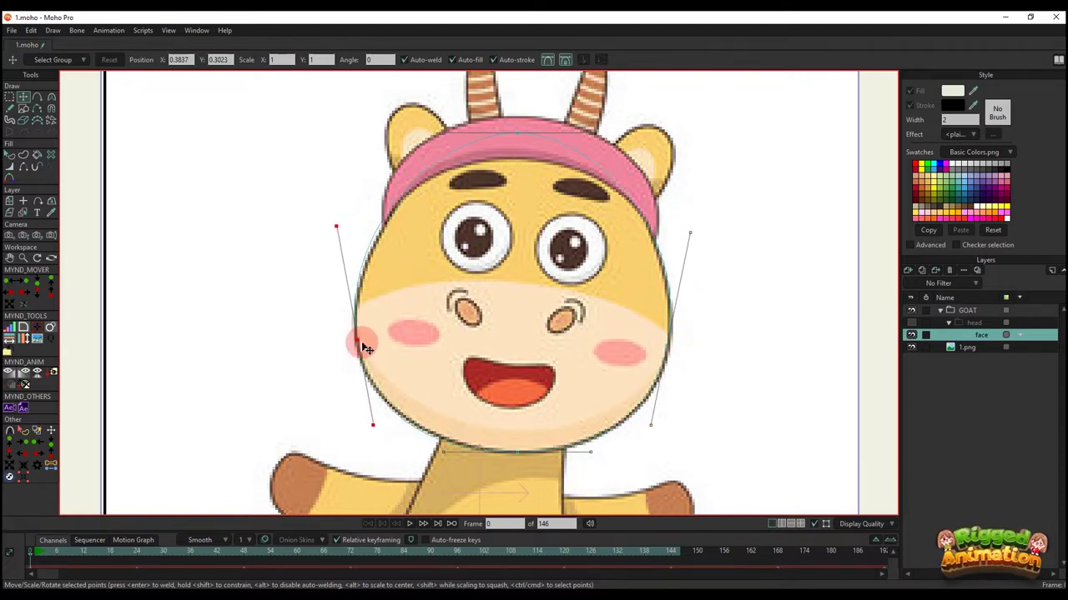
drag(336, 226, 343, 223)
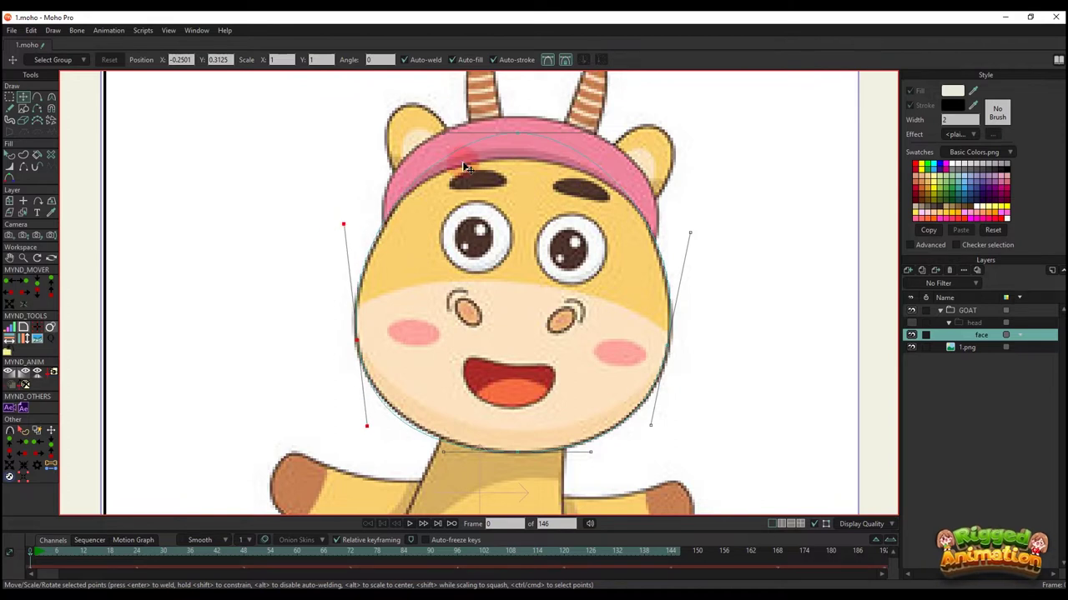
click(521, 135)
drag(539, 226, 540, 202)
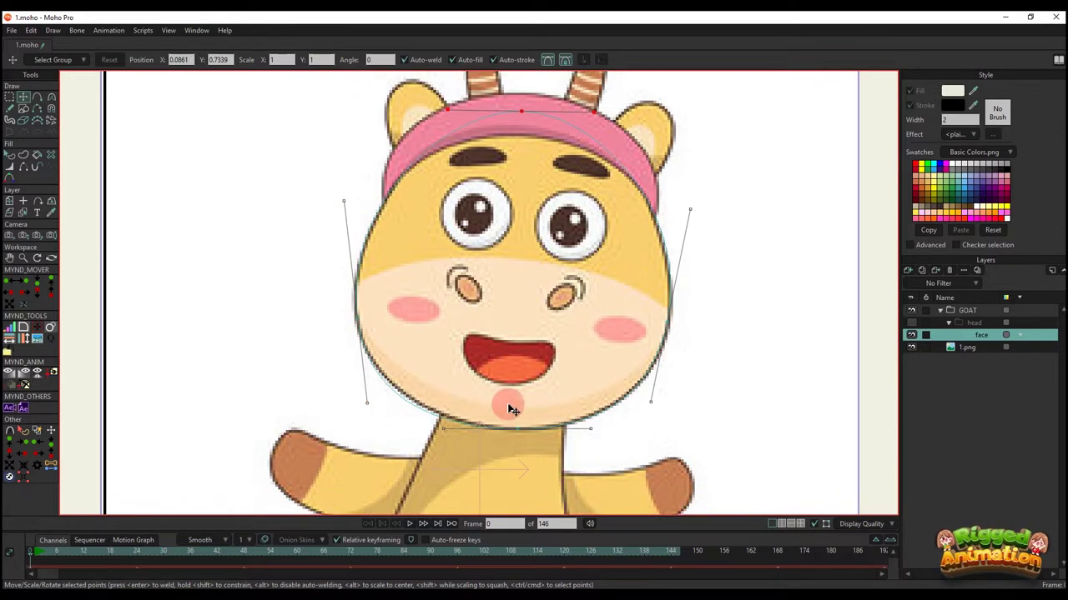
drag(577, 433, 573, 435)
click(372, 415)
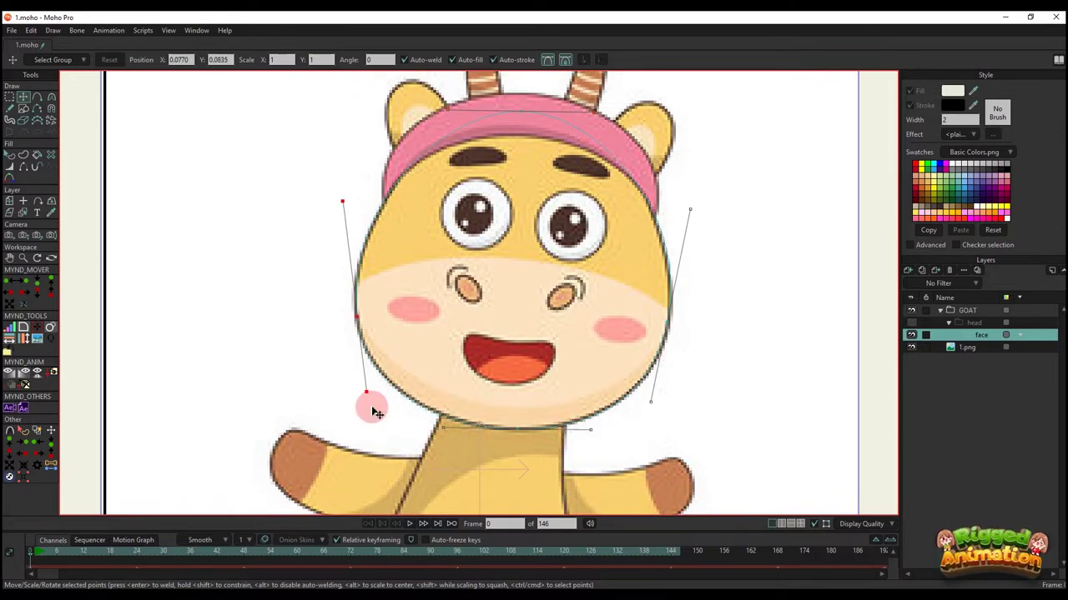
- Set the head shape's fill to the yellow sampled from the upper face in the reference image
scroll(554, 359, down, 2)
key(q)
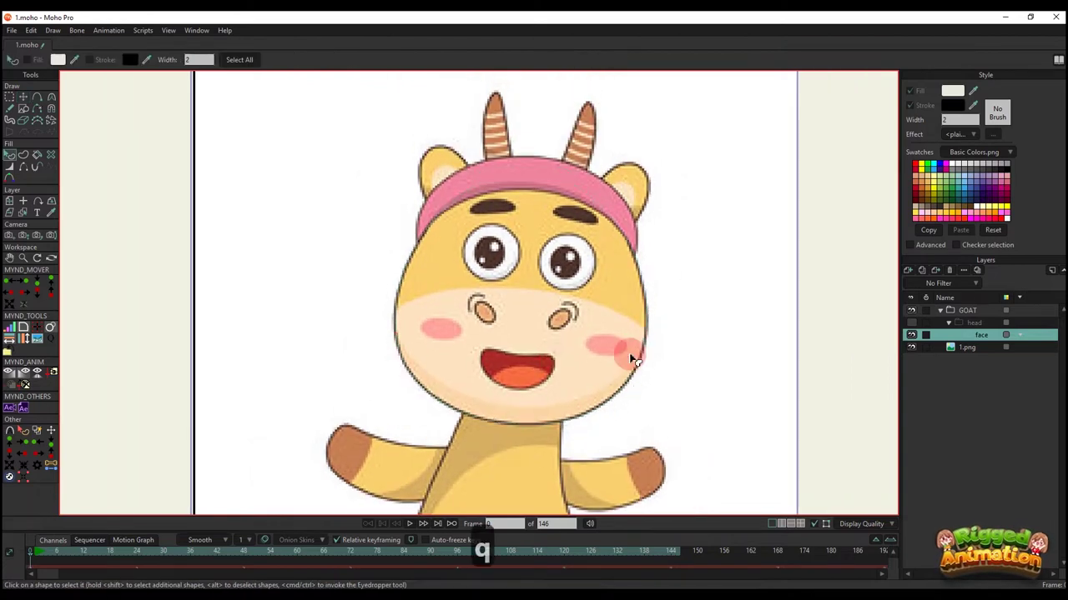
click(832, 180)
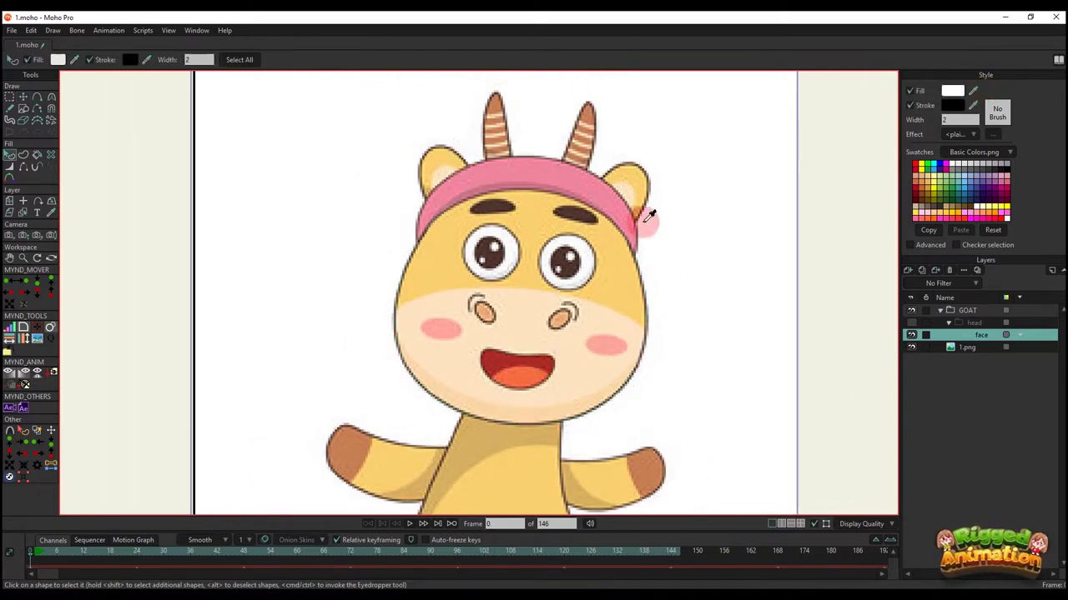
click(613, 265)
scroll(701, 286, up, 2)
key(t)
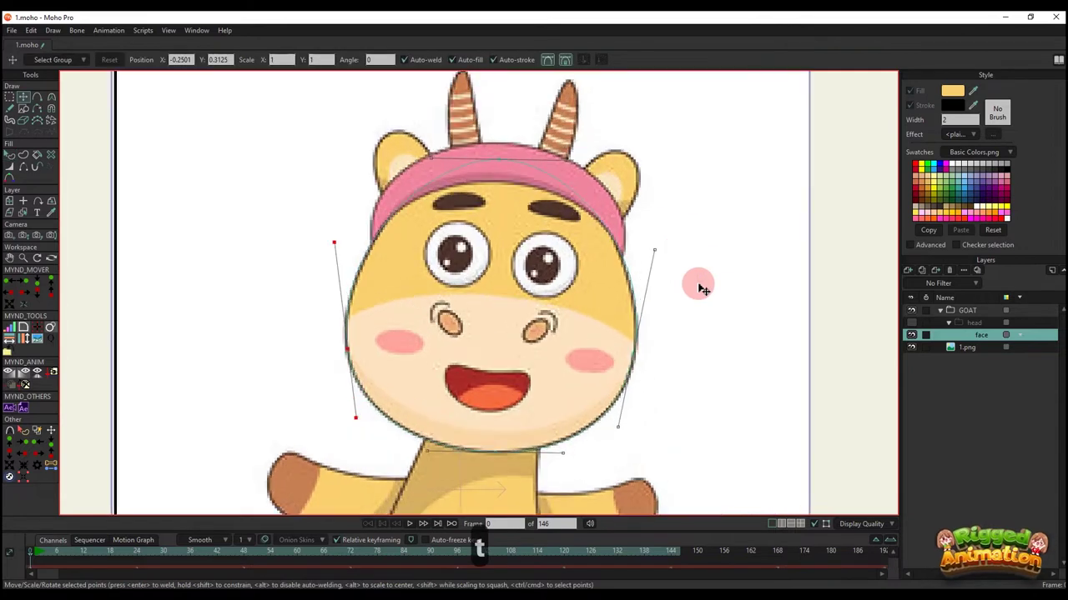
- Show the head group and examine the filled head shape over the goat
click(910, 323)
key(q)
drag(546, 313, 544, 245)
scroll(543, 277, down, 3)
click(546, 246)
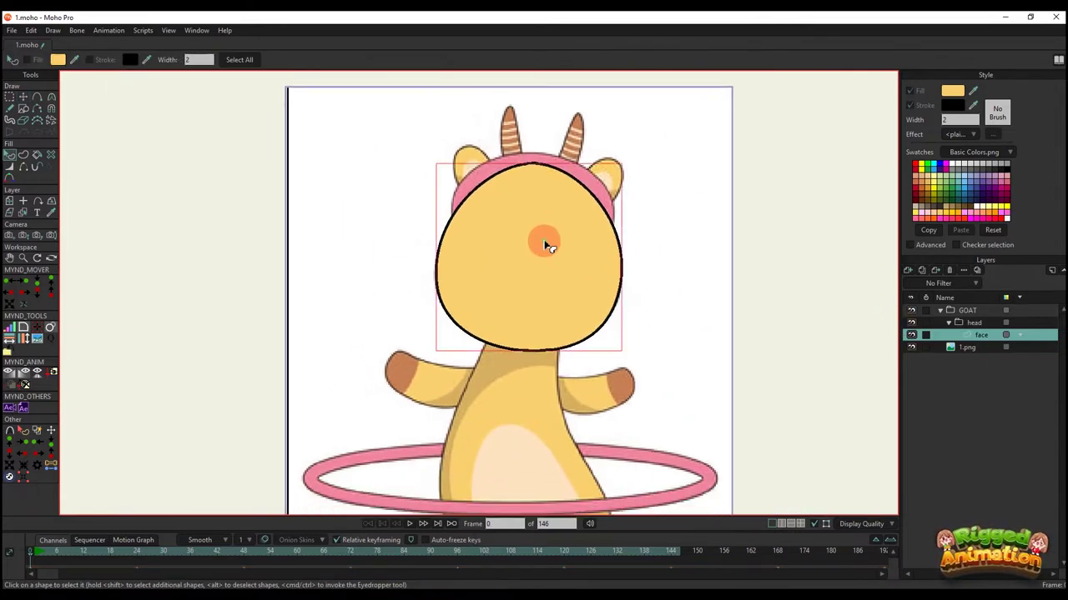
- Hide the head group and add a new vector layer inside it
click(910, 324)
click(912, 272)
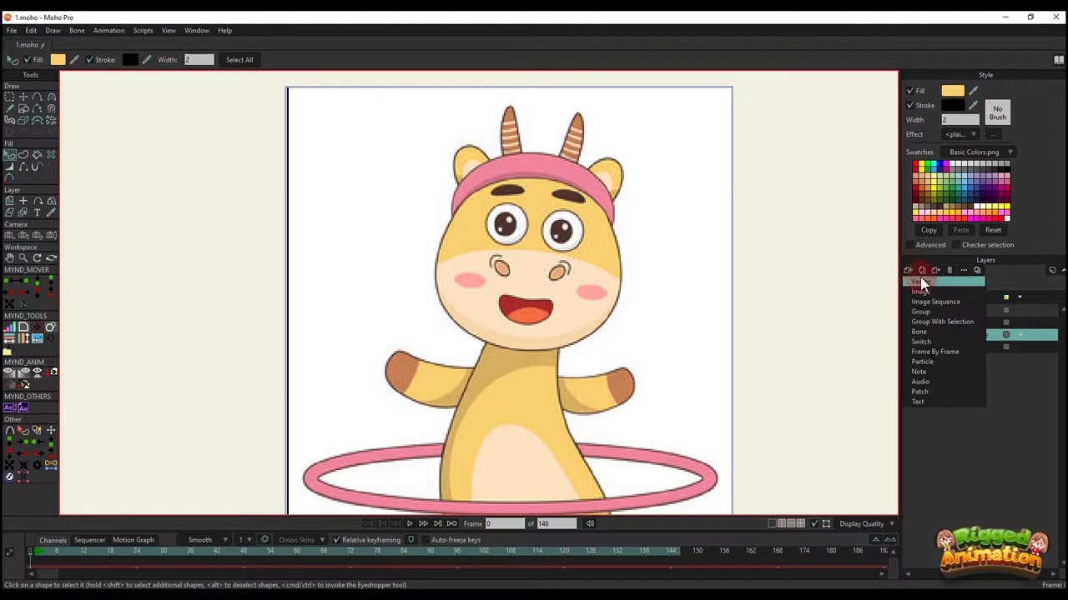
click(970, 332)
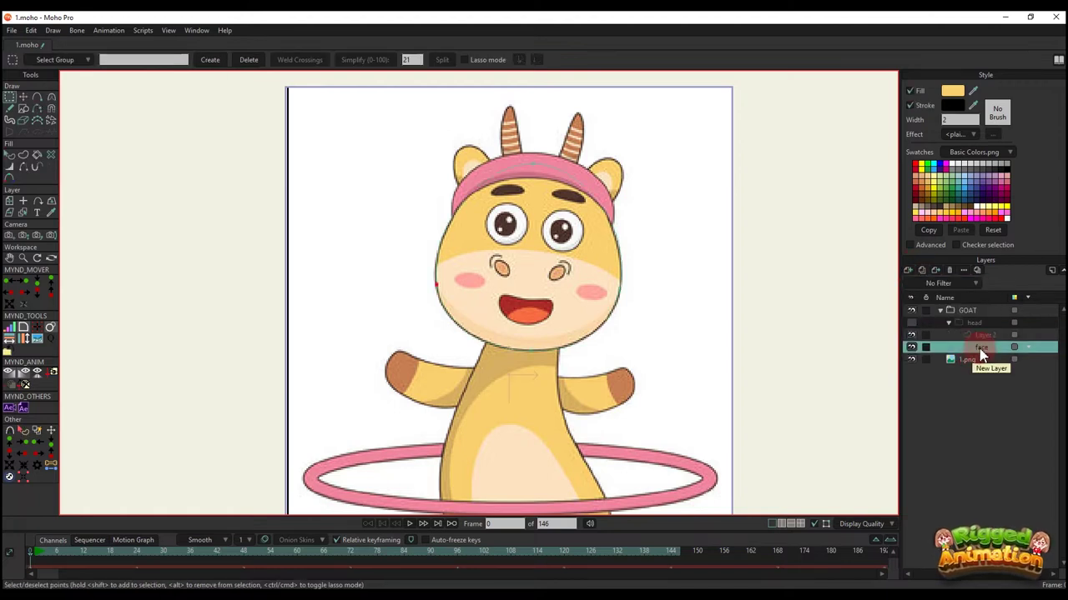
- Rename the head shape's layer to mask and the new vector layer above it to face
double_click(981, 349)
text(mask)
key(Return)
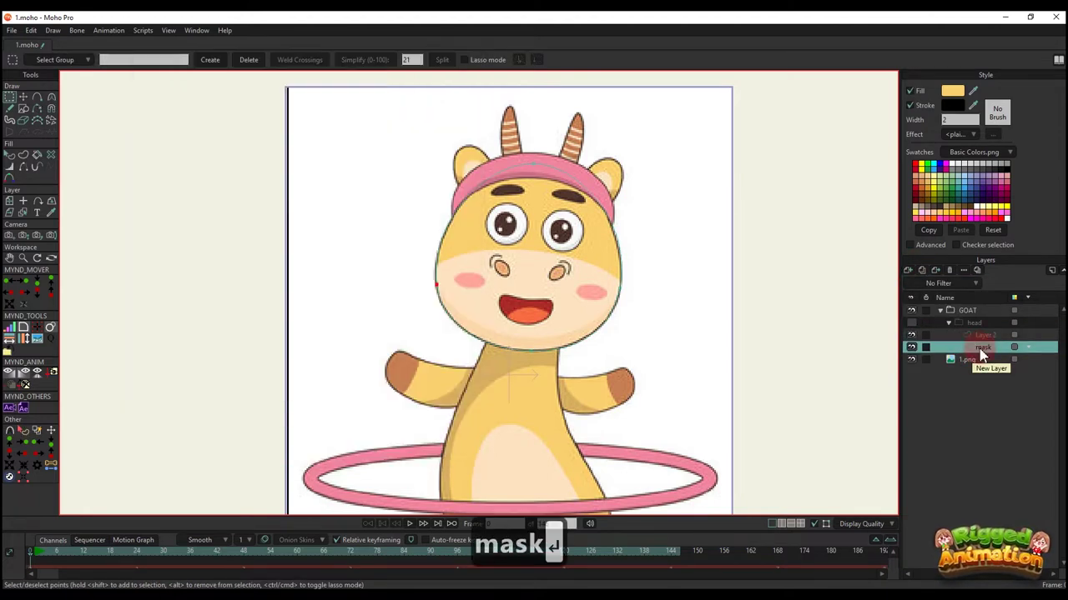
double_click(987, 334)
text(face)
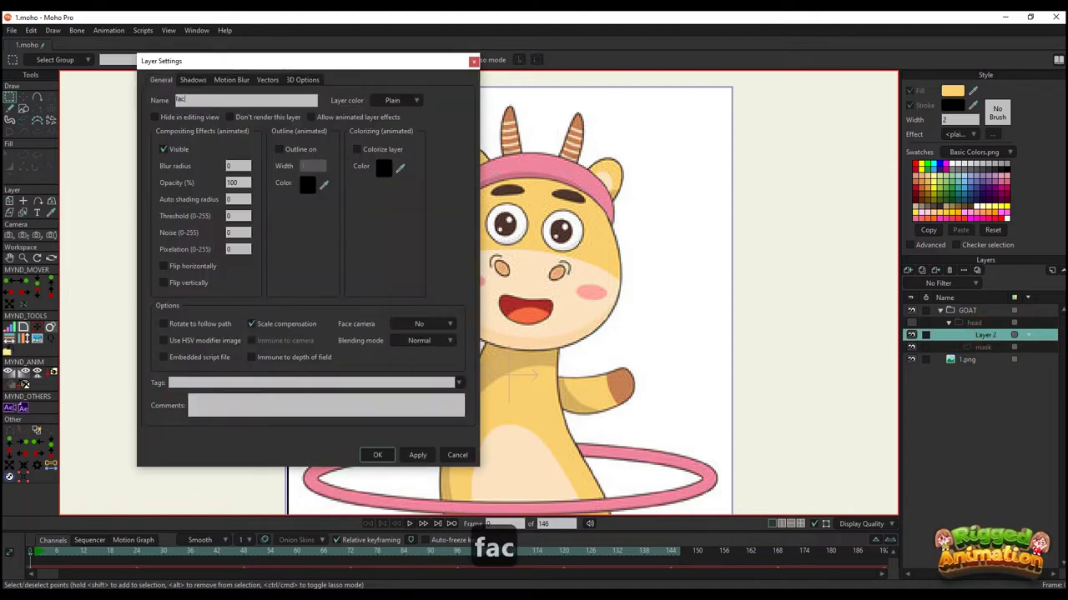
key(Return)
- Draw a wide oval over the goat's muzzle on the face layer, moved and tilted to follow the light area's upper edge
click(982, 347)
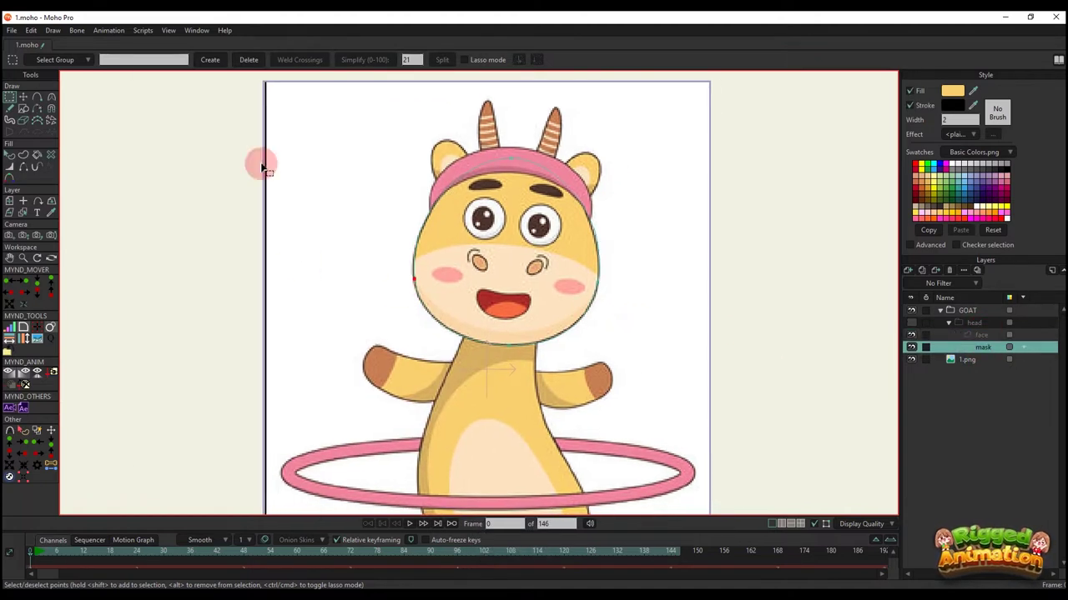
click(24, 110)
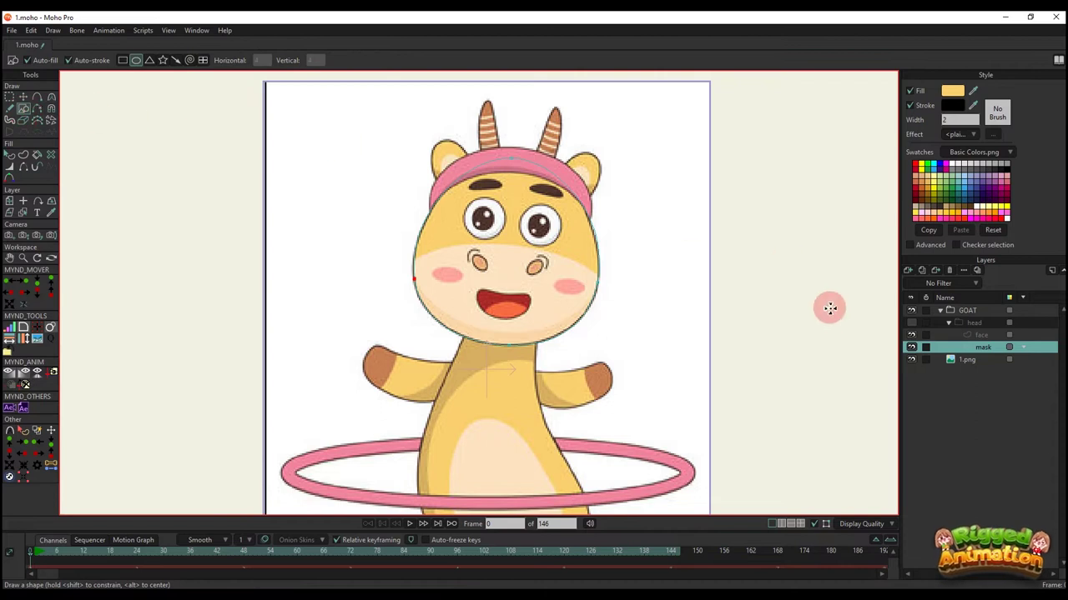
click(959, 335)
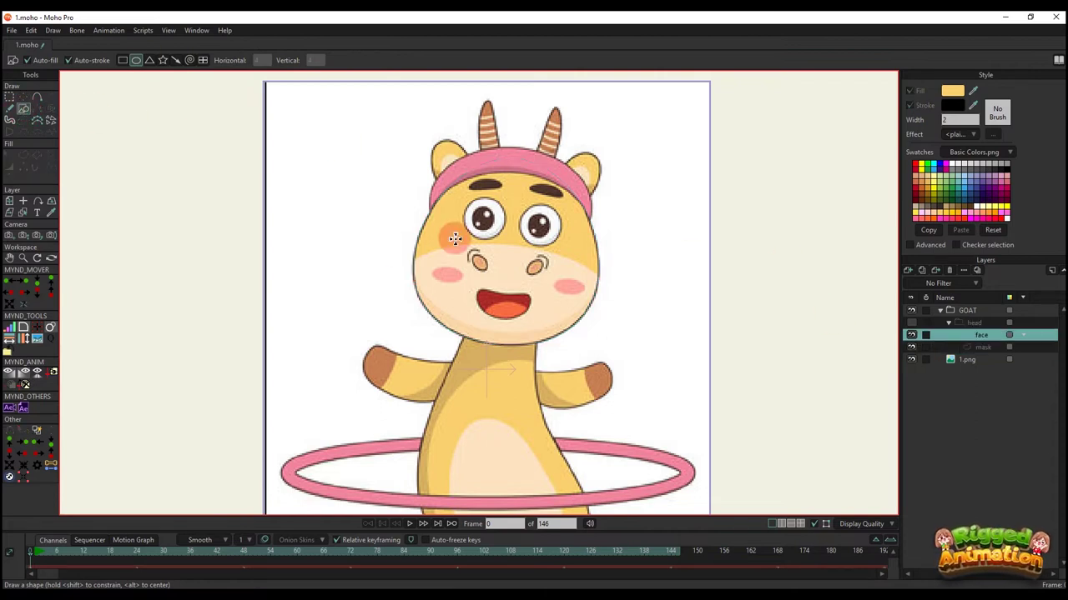
mouse_move(392, 262)
mouse_down()
mouse_move(591, 376)
mouse_move(624, 382)
mouse_up()
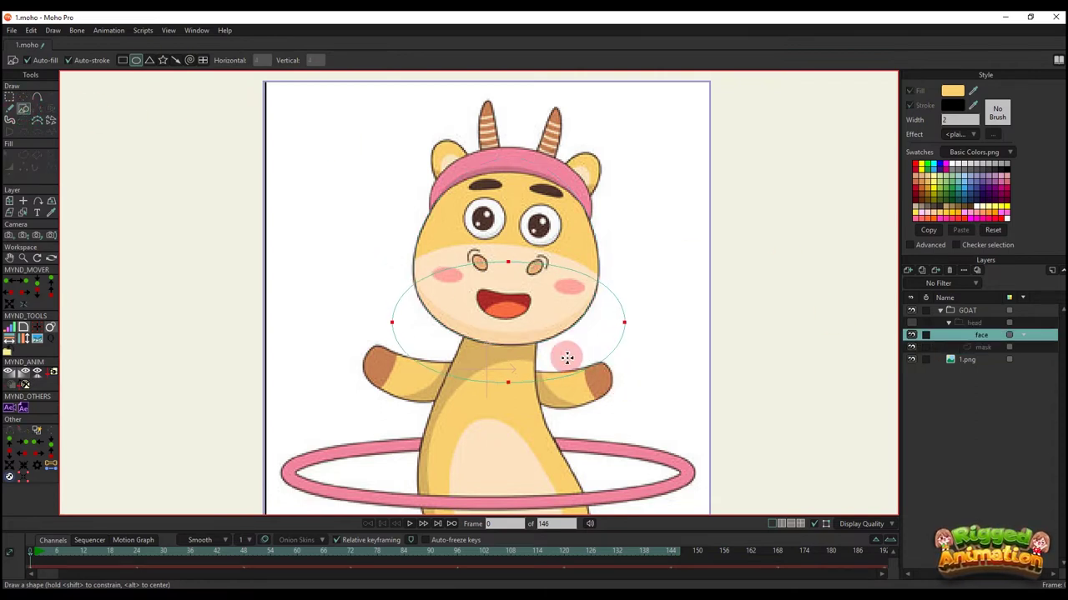
key(t)
drag(518, 322, 501, 310)
drag(615, 309, 586, 311)
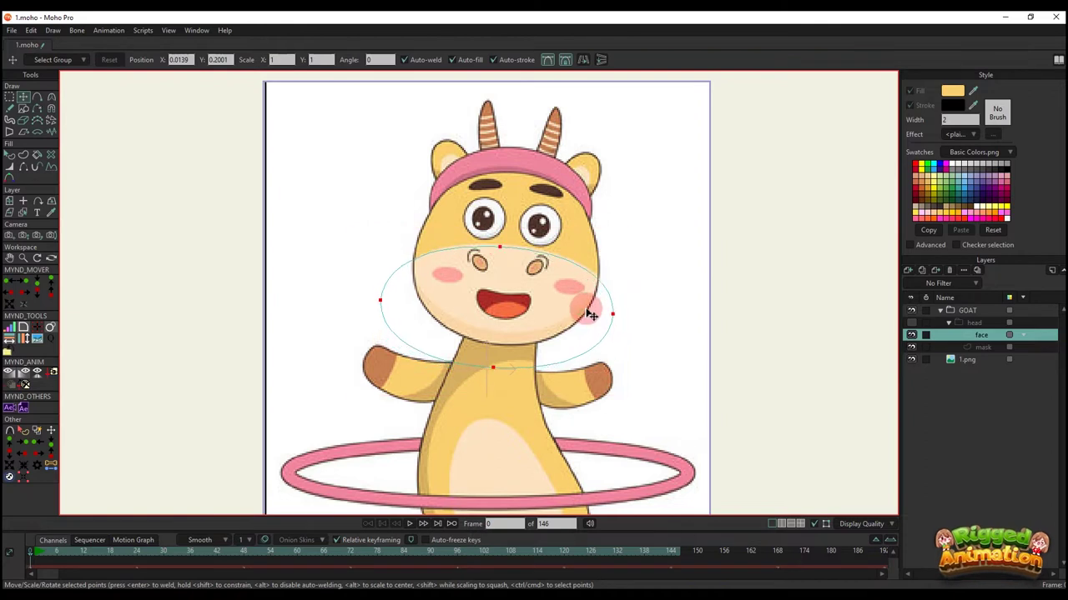
- Set the muzzle oval's fill to the light cream sampled from the goat's muzzle in the reference
key(q)
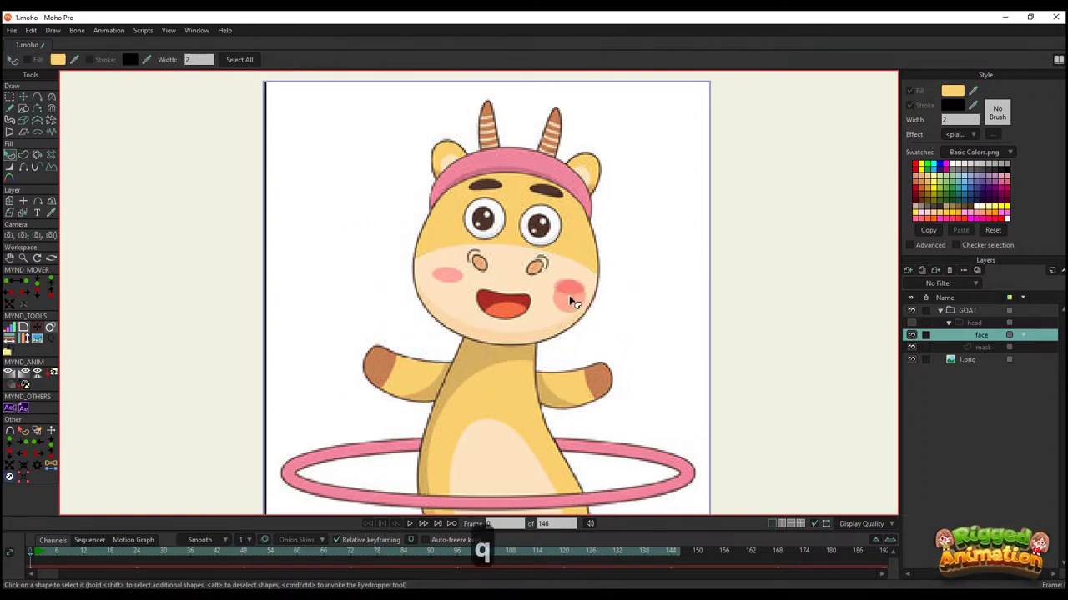
ctrl+click(525, 254)
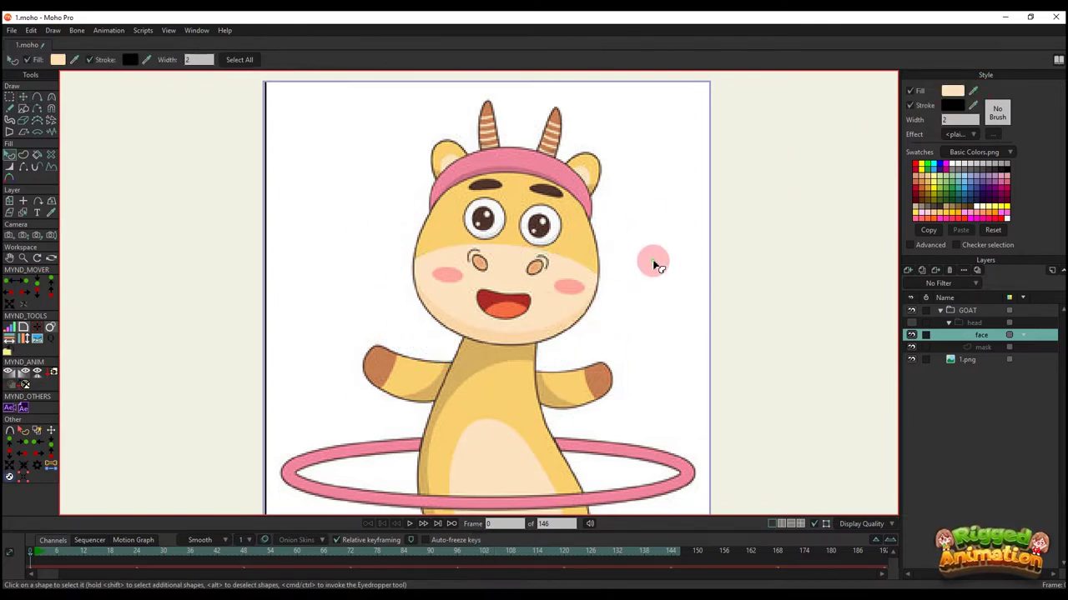
scroll(724, 283, up, 2)
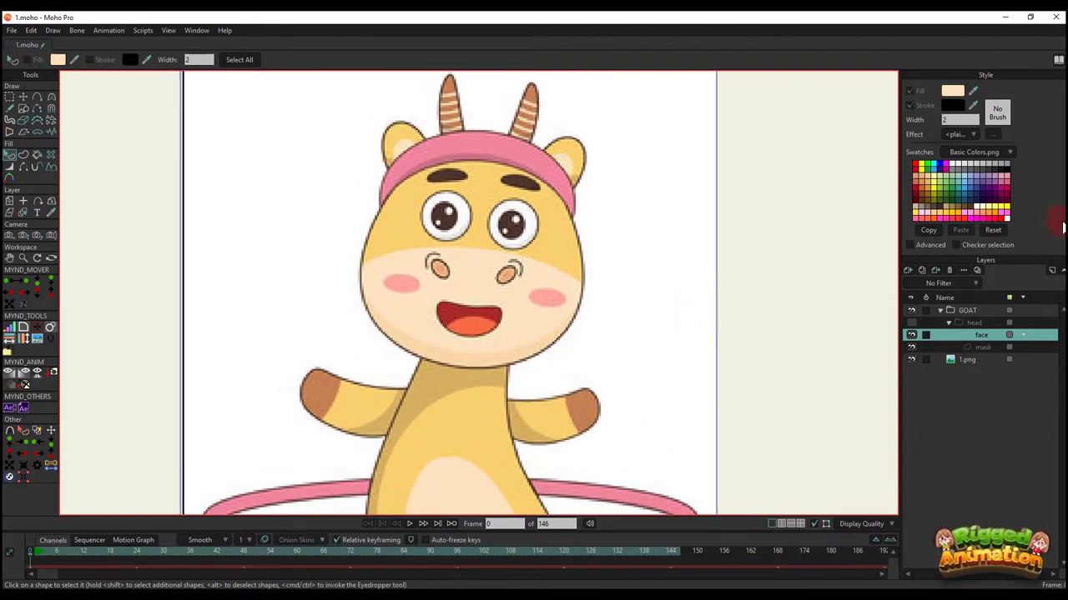
- Group the face and mask layers and set the new group's masking to Hide all
shift+click(990, 349)
right_click(985, 333)
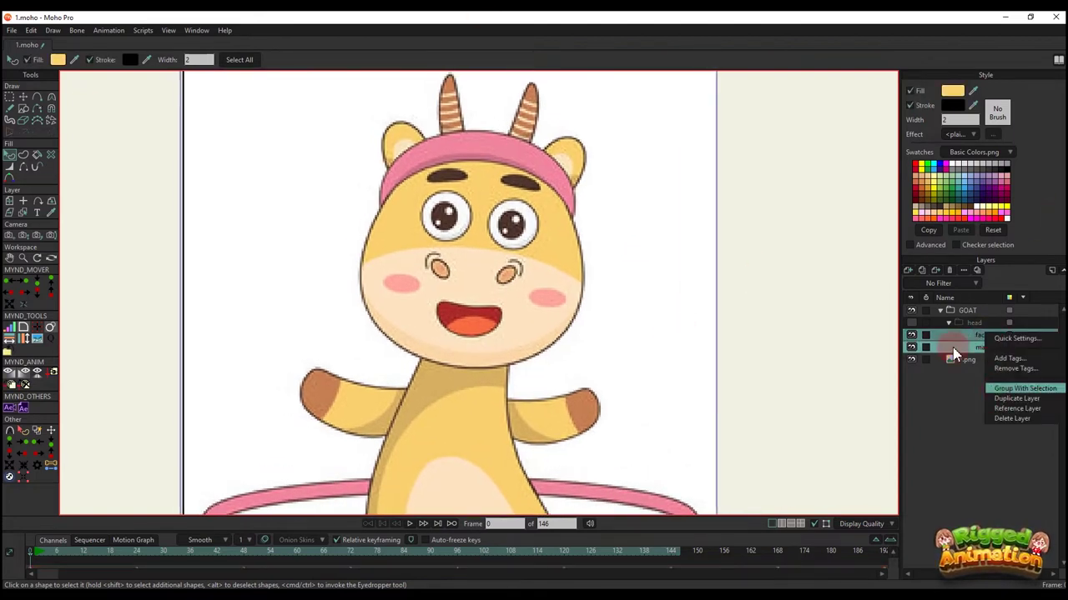
click(1024, 388)
click(271, 81)
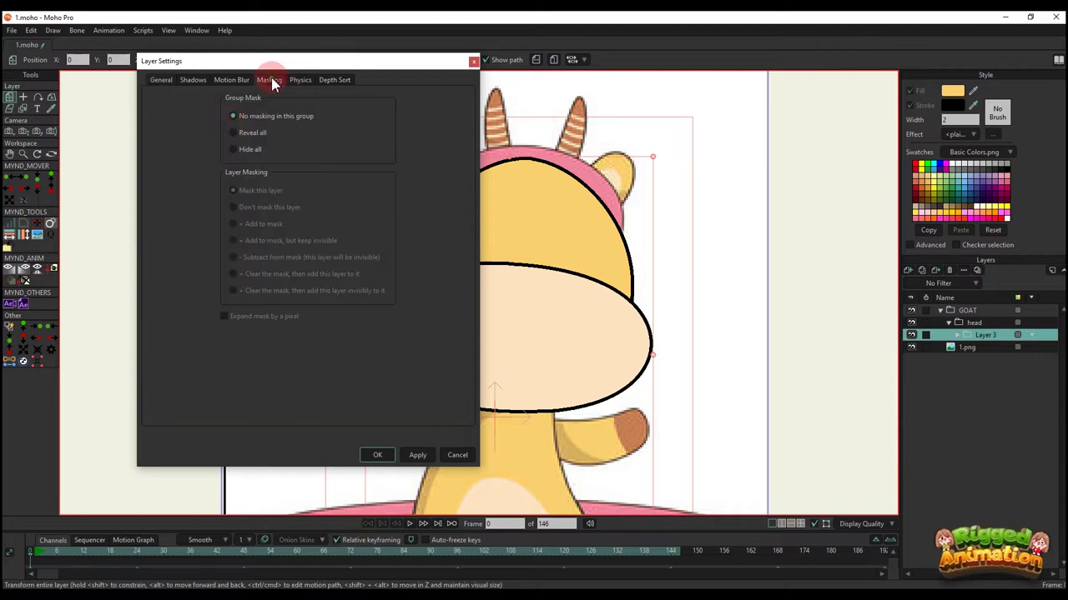
click(412, 455)
click(380, 454)
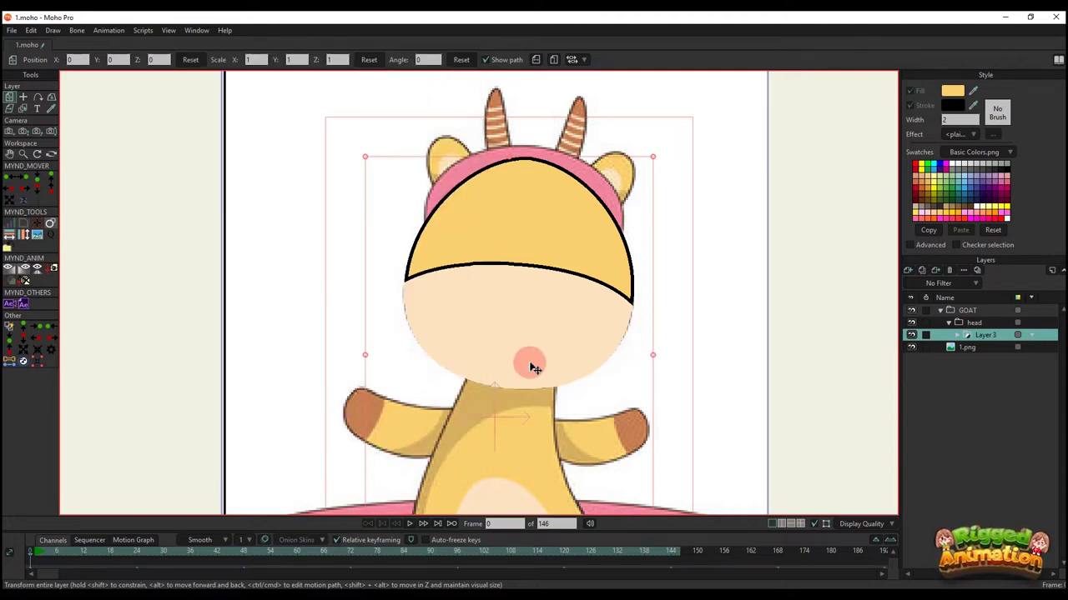
- Hide the 1.png reference layer and examine the masked face shapes on their own
key(q)
scroll(487, 321, up, 3)
click(911, 347)
scroll(620, 295, down, 4)
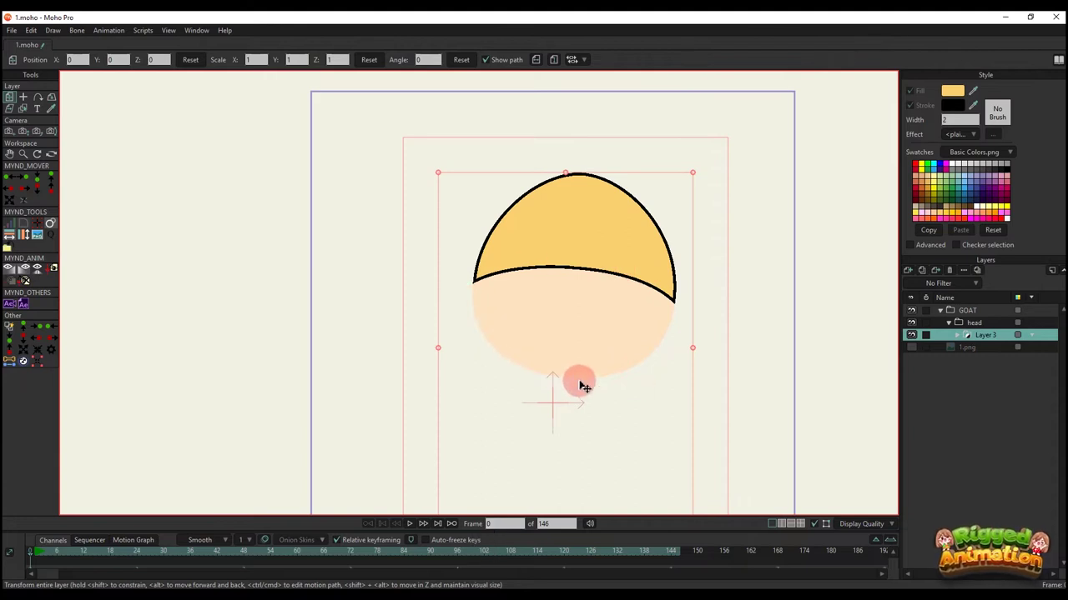
- Turn on Exclude strokes in the masking settings of the mask layer inside the new group
click(957, 336)
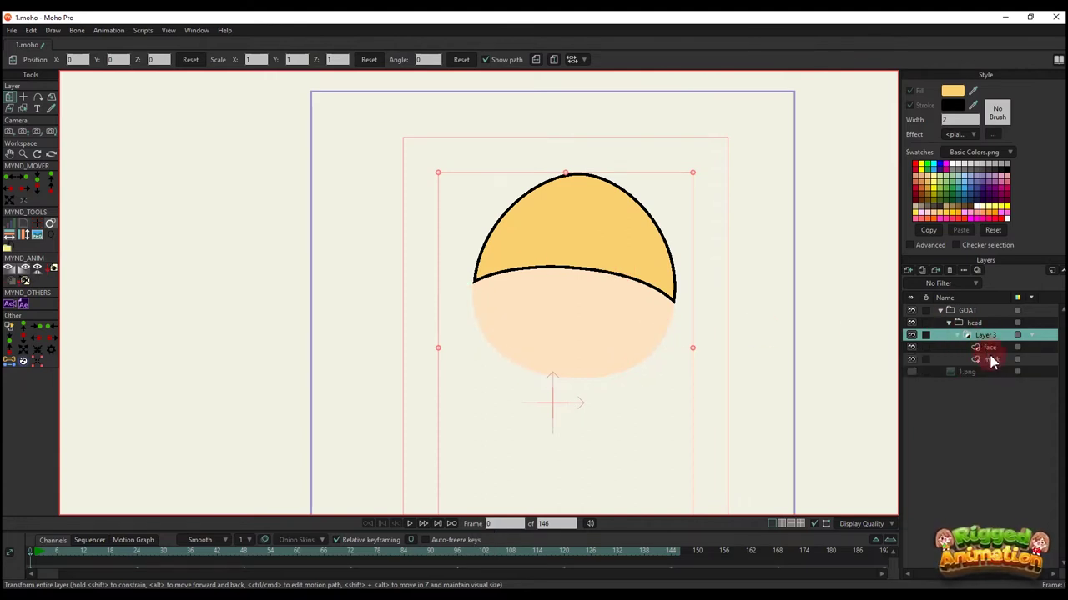
double_click(991, 359)
click(268, 79)
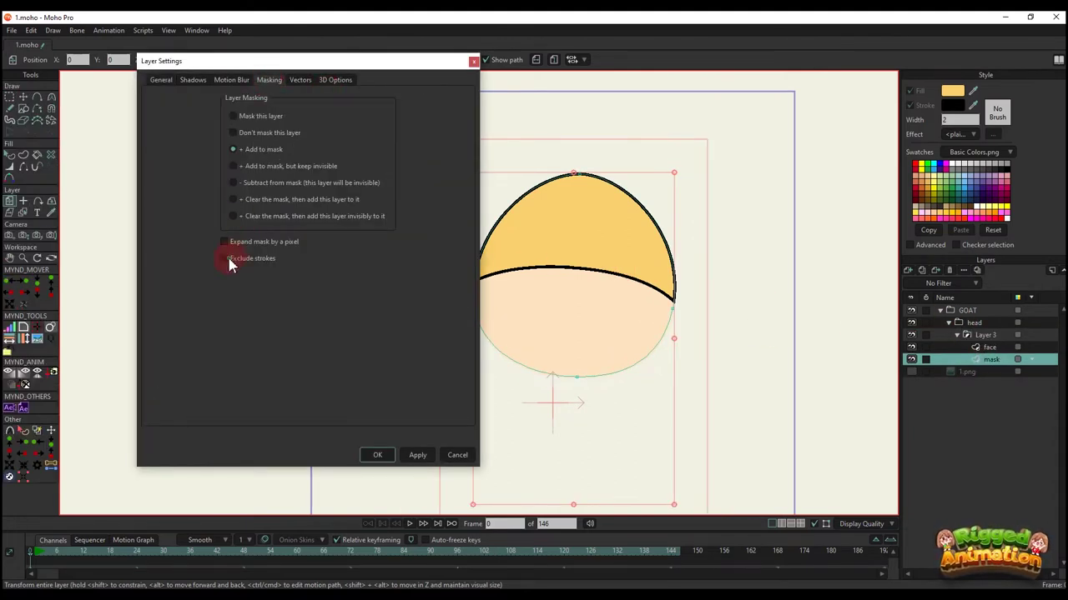
click(380, 455)
key(q)
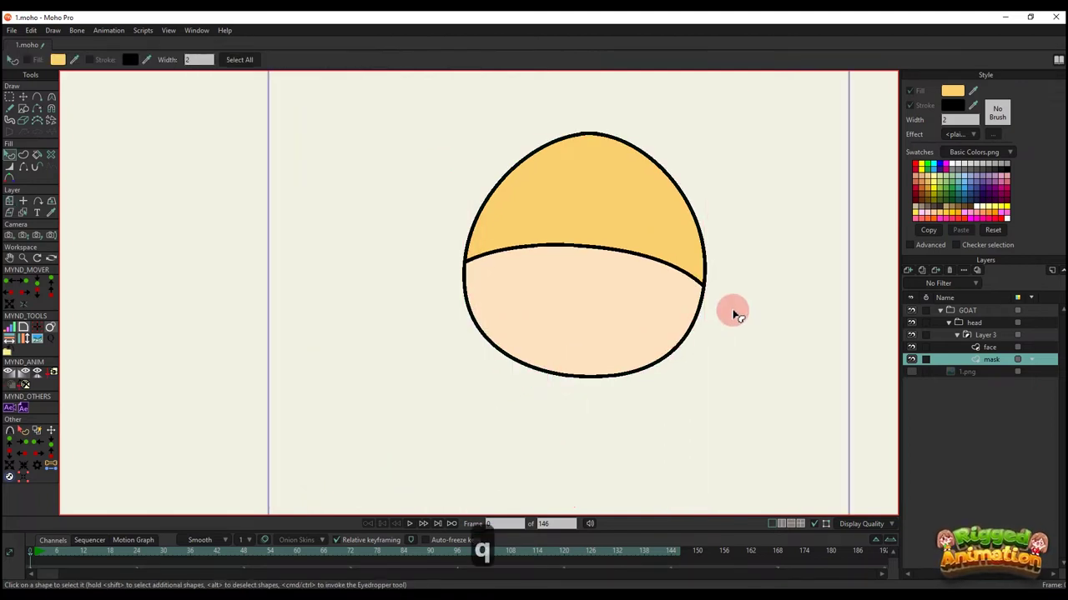
scroll(733, 312, up, 2)
- Hide the head group and show the 1.png reference image again, with the mask layer's points ready for transforming
click(911, 312)
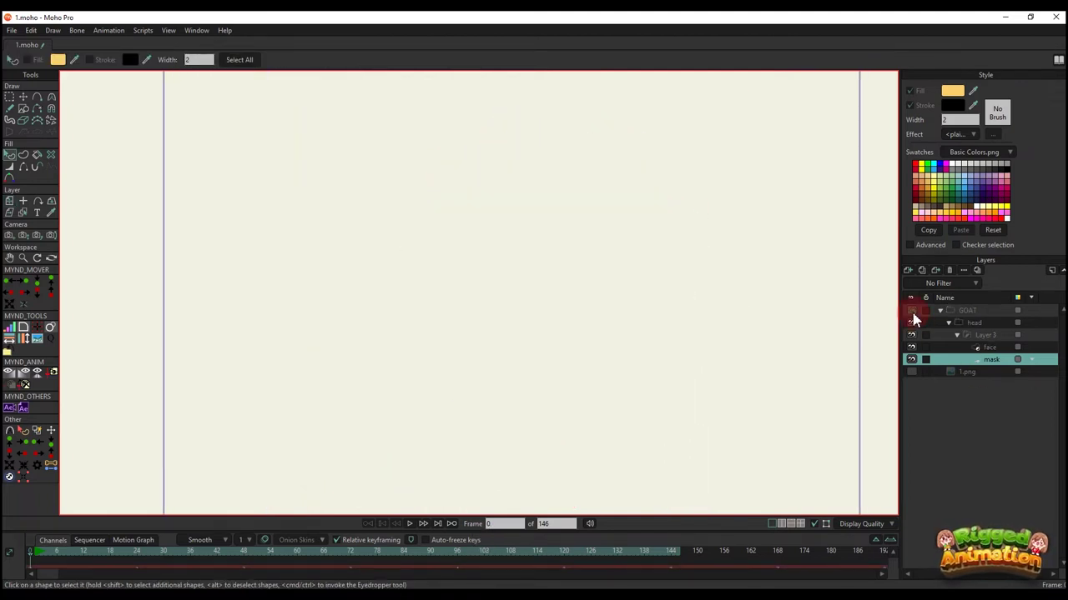
click(911, 312)
click(911, 323)
click(911, 372)
scroll(642, 320, up, 2)
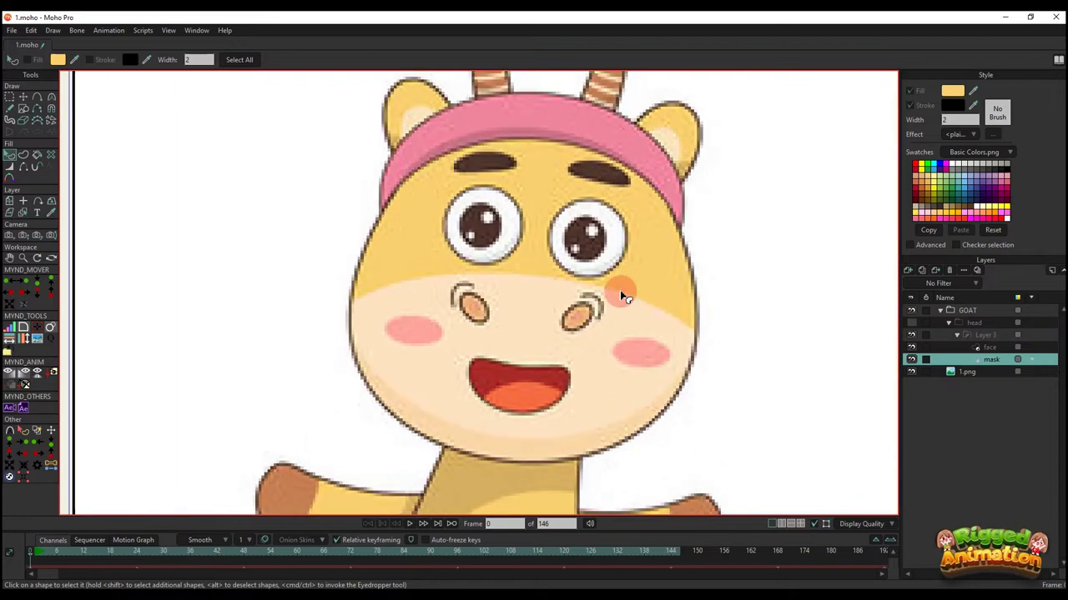
key(t)
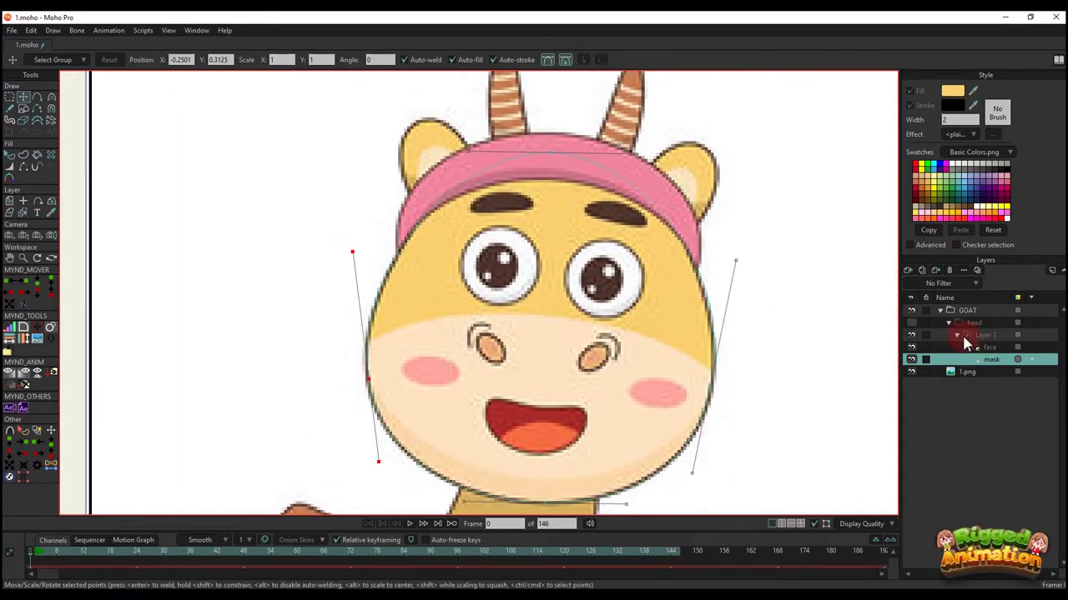
- Rename the group holding the face and mask layers as face
double_click(959, 338)
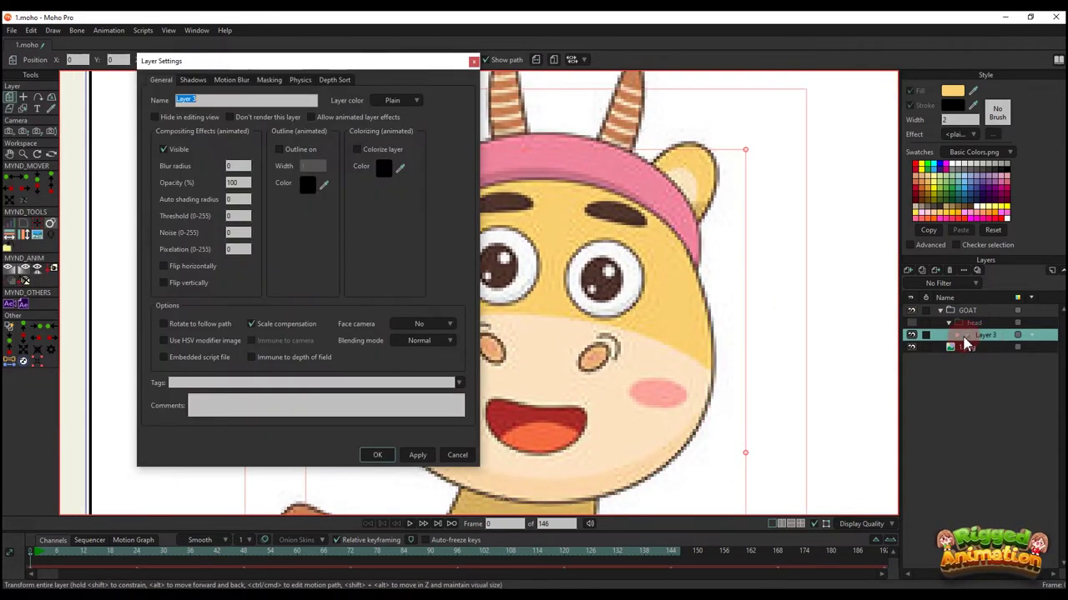
text(face)
key(Return)
- Add a vector layer above the face group in the head group and name it nose
scroll(648, 334, down, 2)
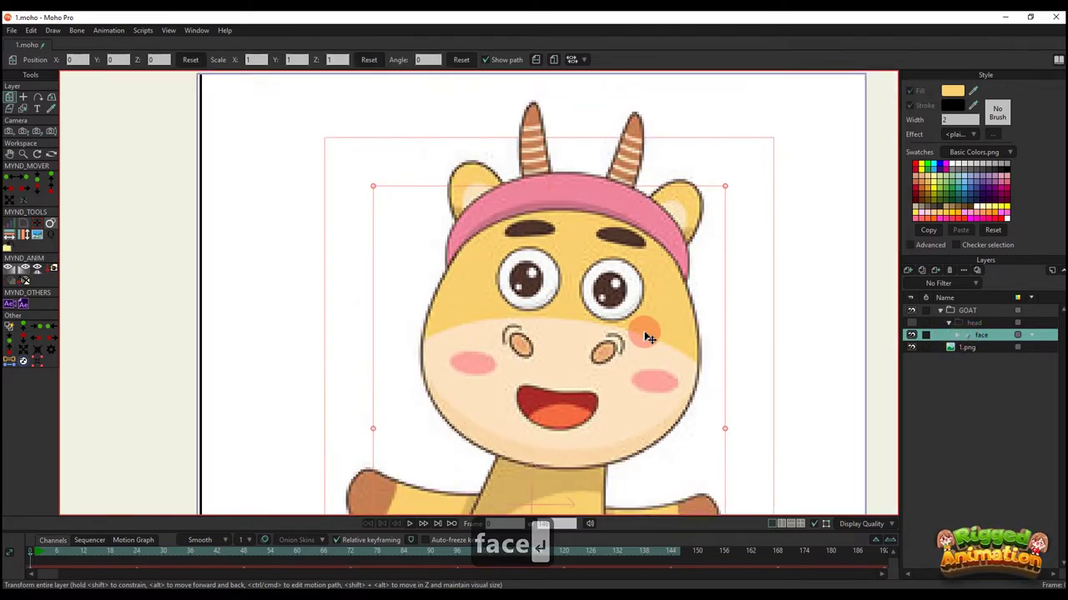
click(909, 271)
click(966, 336)
double_click(982, 337)
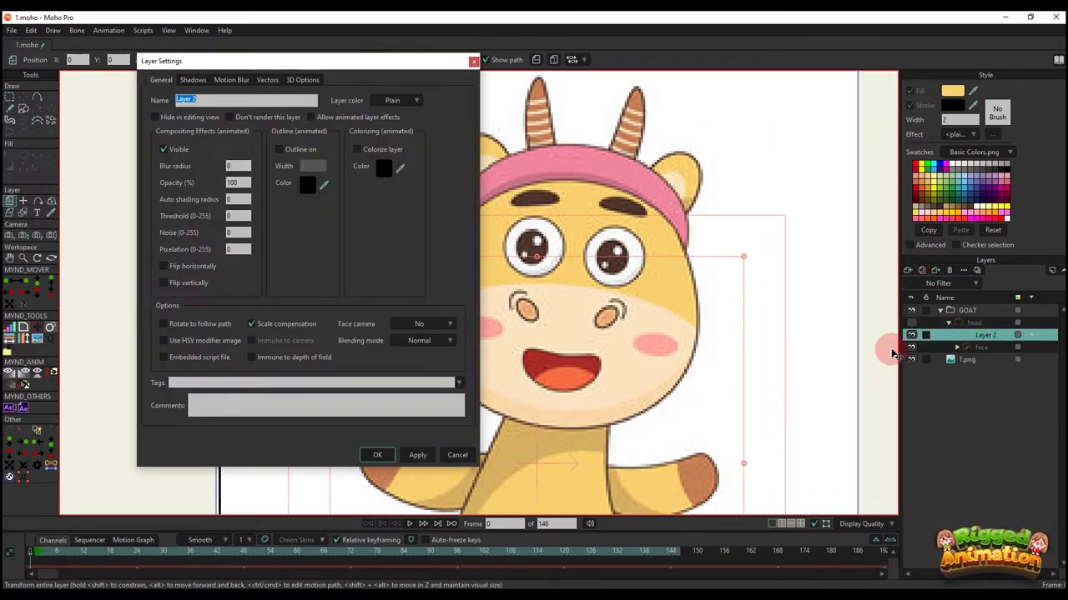
text(nose)
key(Return)
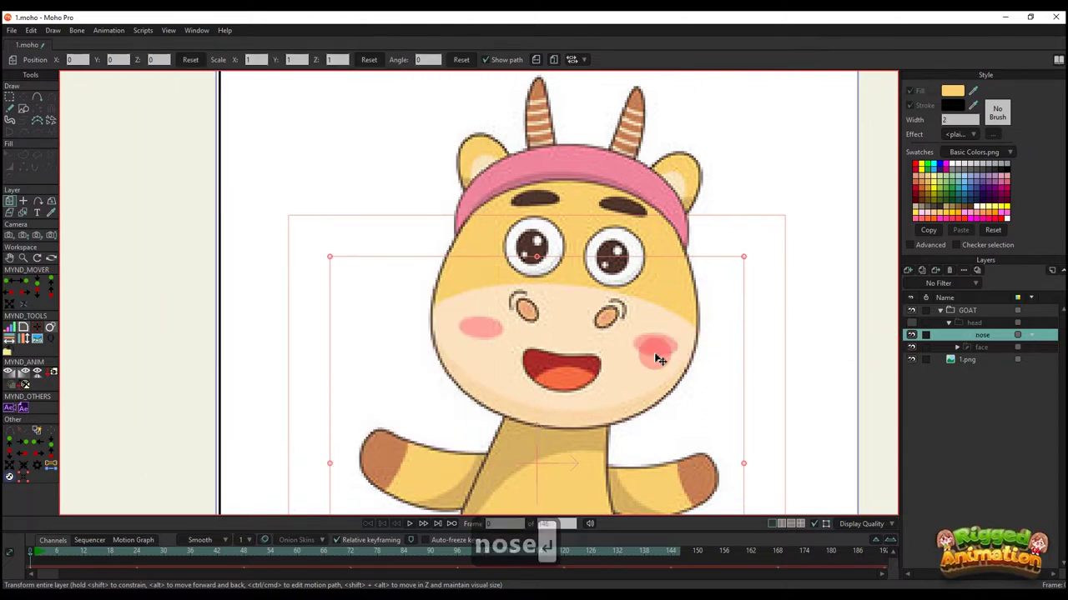
- Draw a slanted ellipse over the reference image's left nostril on the nose layer
drag(638, 355, 562, 321)
click(25, 111)
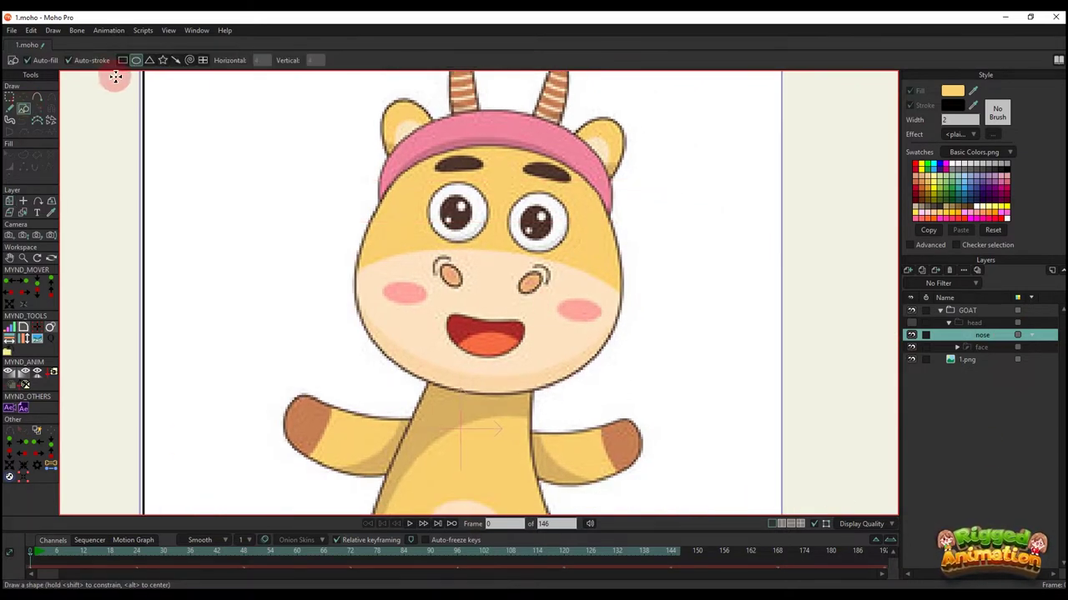
scroll(450, 276, up, 6)
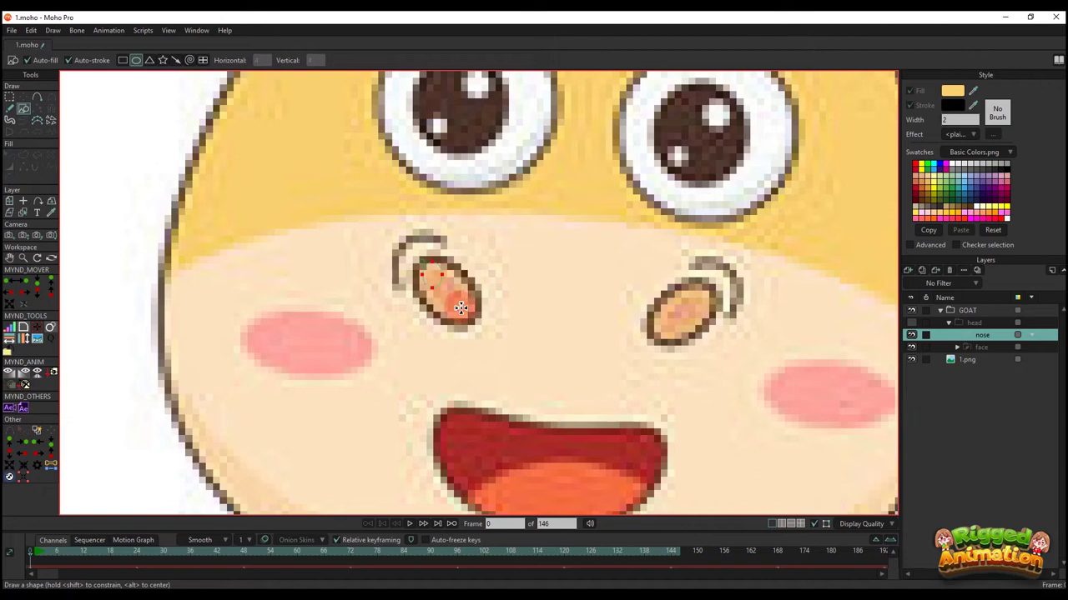
drag(460, 308, 476, 350)
scroll(475, 348, up, 2)
- Reposition the nostril ellipse so its points follow the outline of the reference's left nostril
key(t)
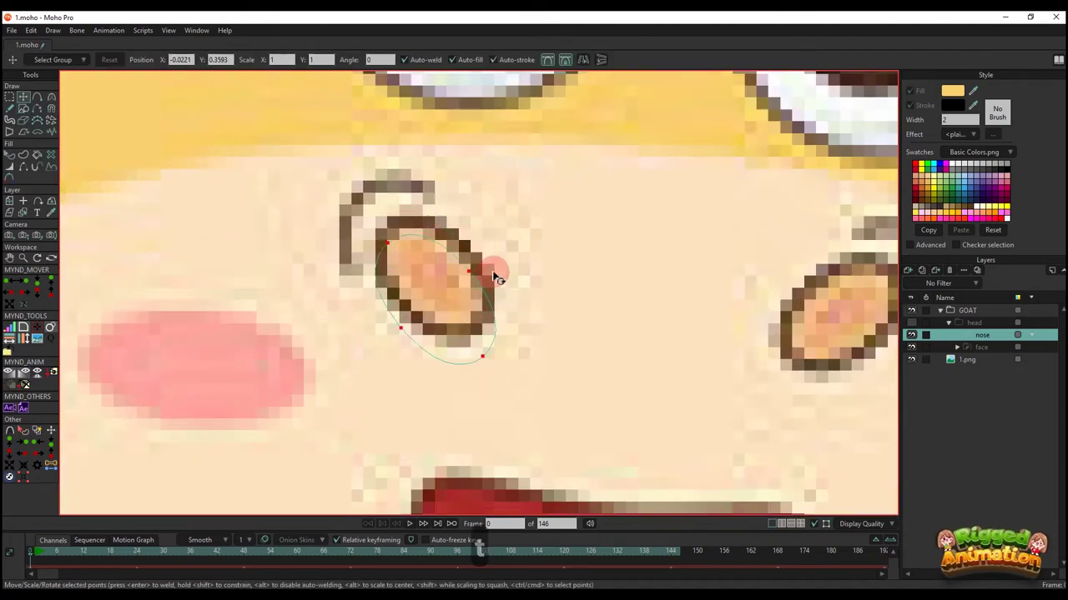
drag(459, 302, 490, 339)
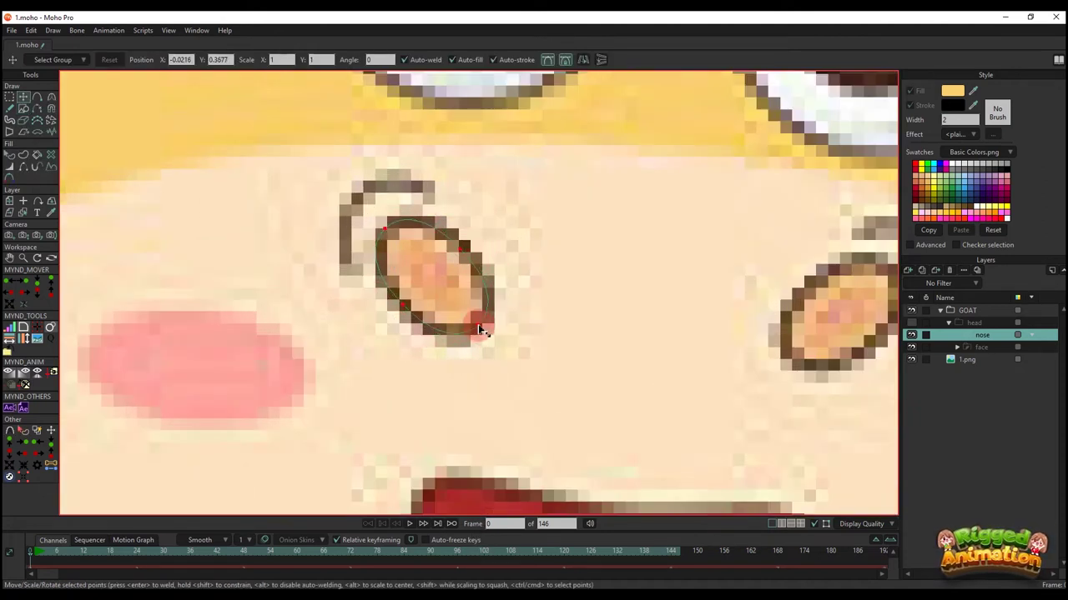
key(c)
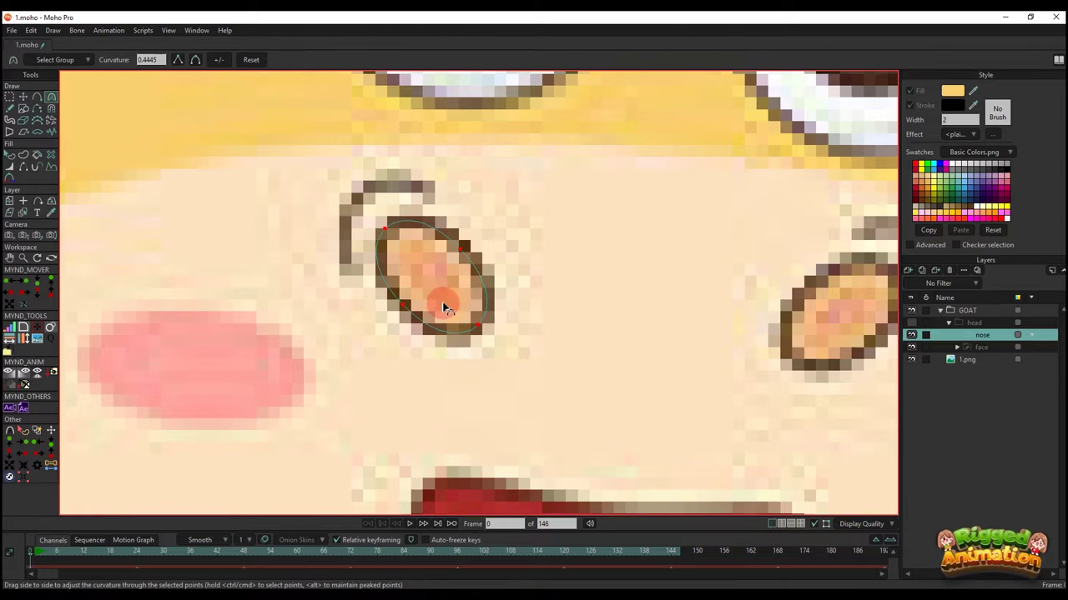
key(q)
scroll(492, 300, down, 2)
key(t)
scroll(458, 292, up, 2)
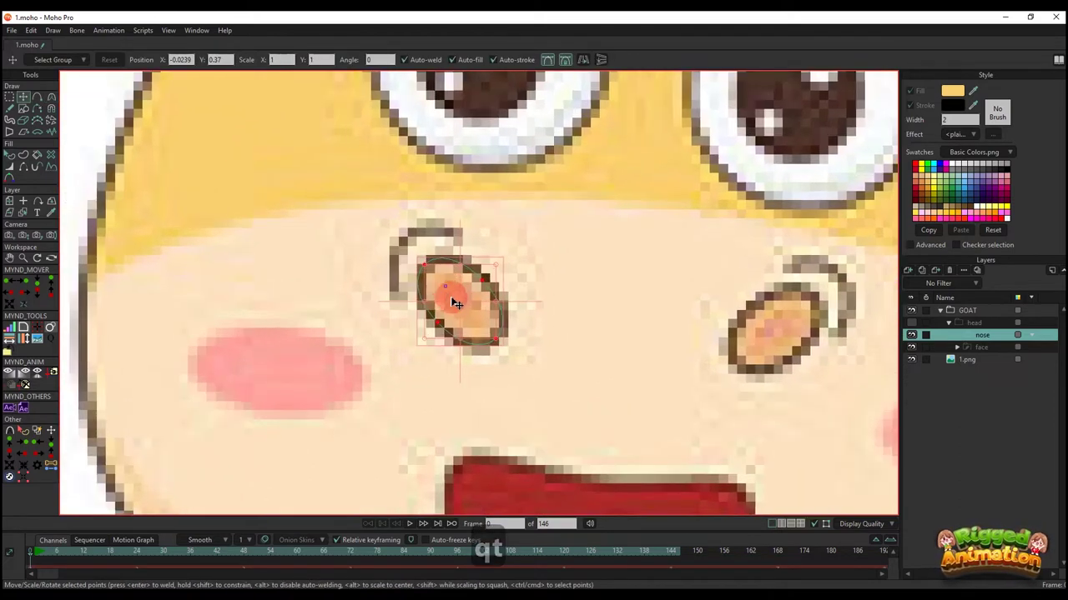
- Trace the curved line around the upper left of the left nostril with the Add Point tool
key(a)
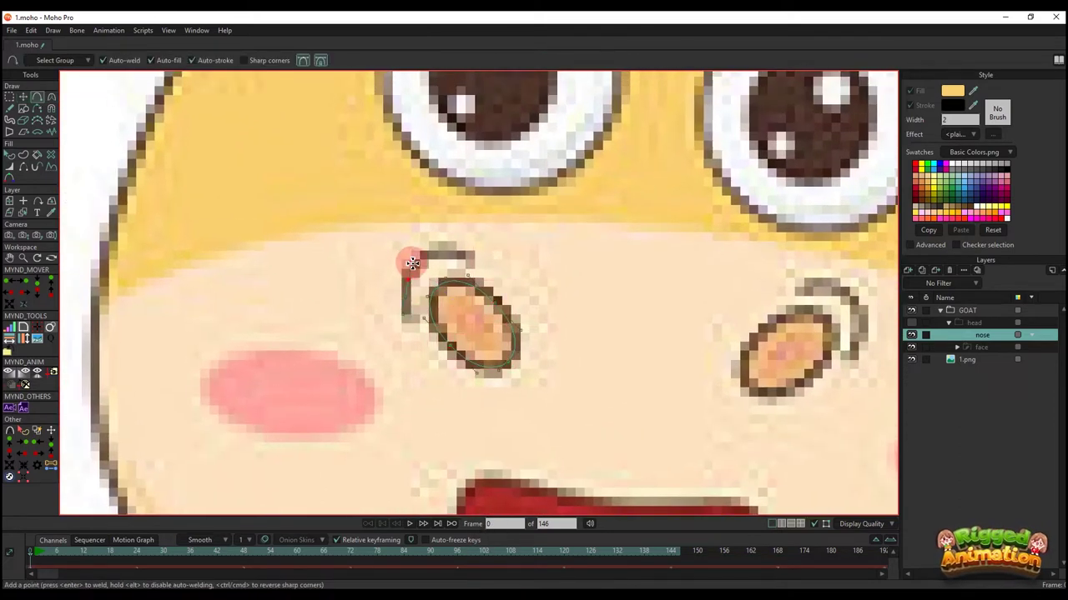
mouse_move(411, 262)
mouse_down()
mouse_move(462, 253)
mouse_move(433, 248)
mouse_move(410, 274)
mouse_up()
scroll(412, 254, up, 2)
key(t)
scroll(392, 276, down, 1)
scroll(381, 284, down, 2)
- Show the head group again and create a stroke-only shape from the curved line beside the left nostril
key(g)
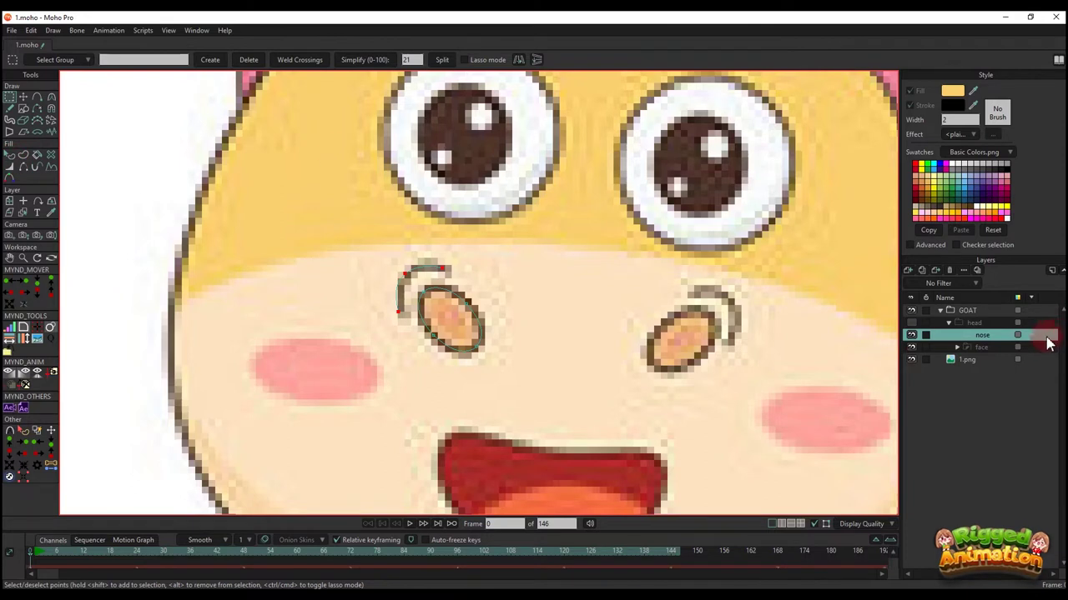
click(910, 325)
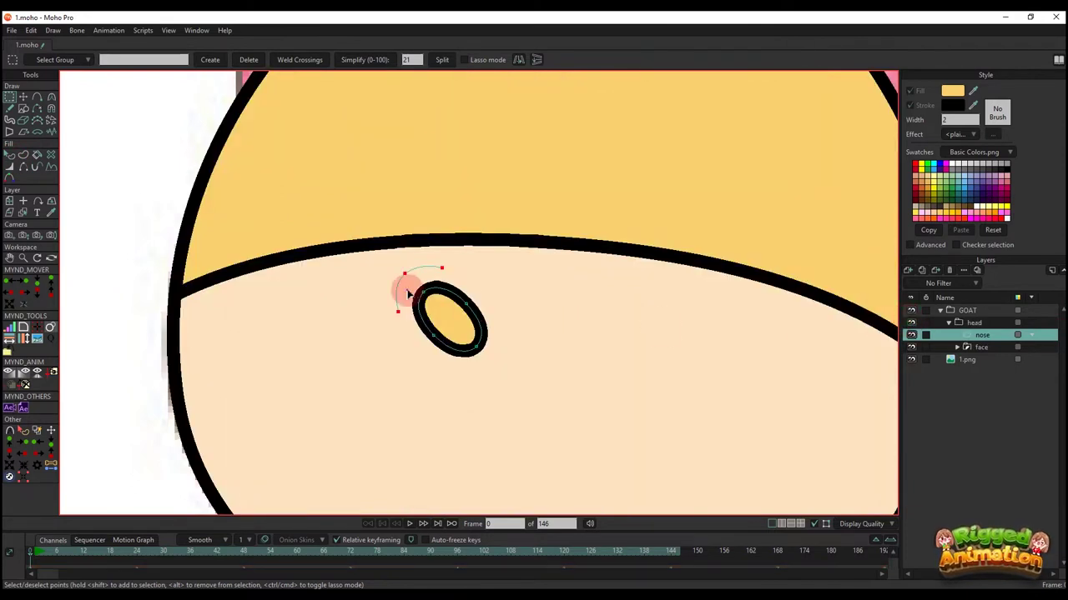
drag(411, 273, 418, 284)
click(23, 156)
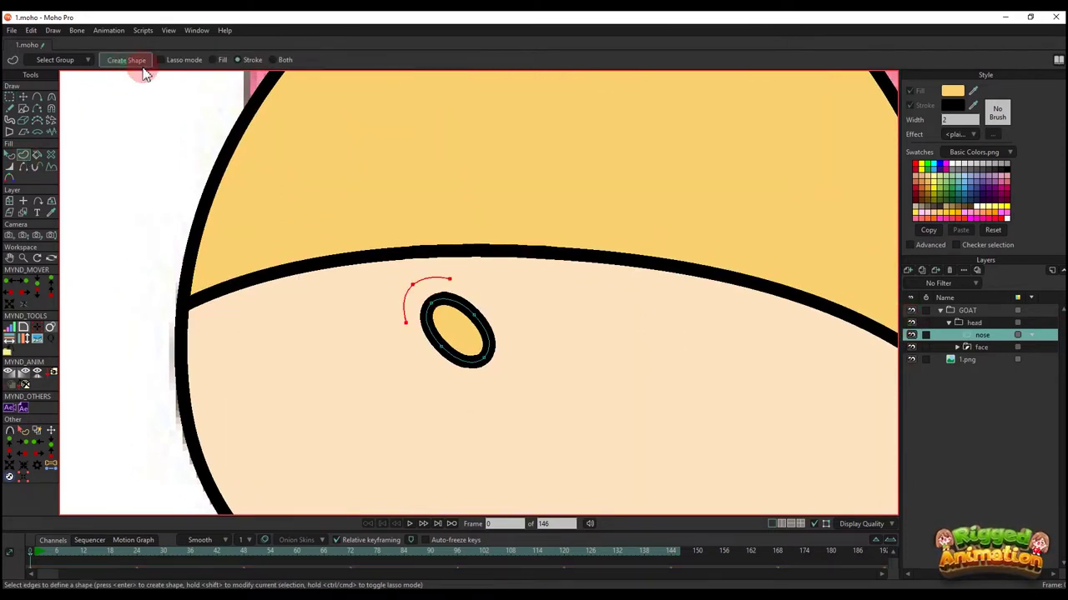
click(144, 73)
key(q)
scroll(465, 334, down, 3)
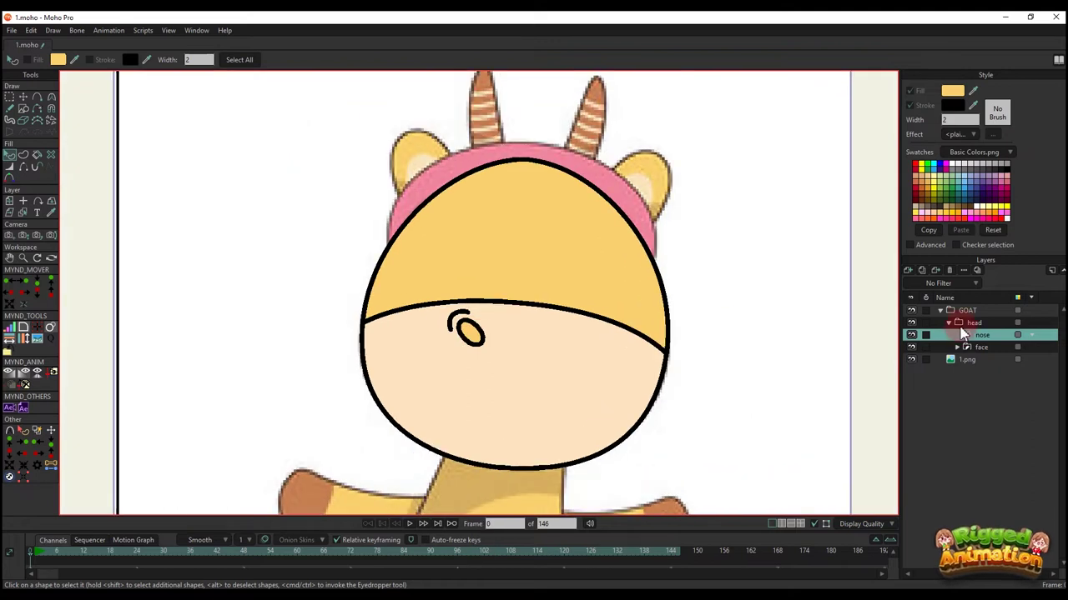
- Fill the nostril ellipse with the nostril colour sampled from the reference, hiding the GOAT group while sampling
click(910, 310)
scroll(469, 305, up, 3)
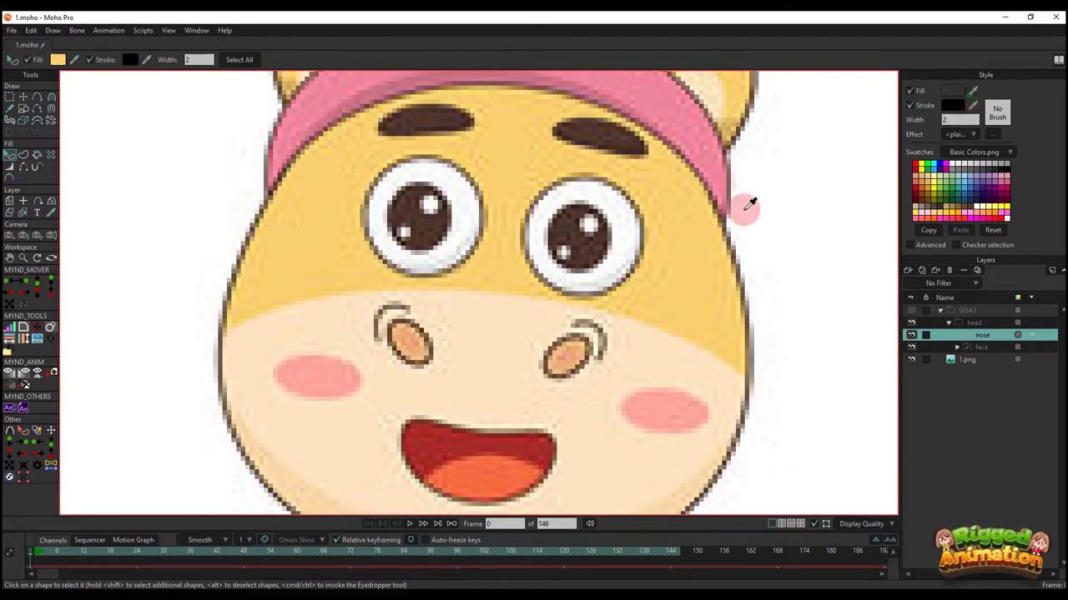
ctrl+click(563, 354)
click(911, 311)
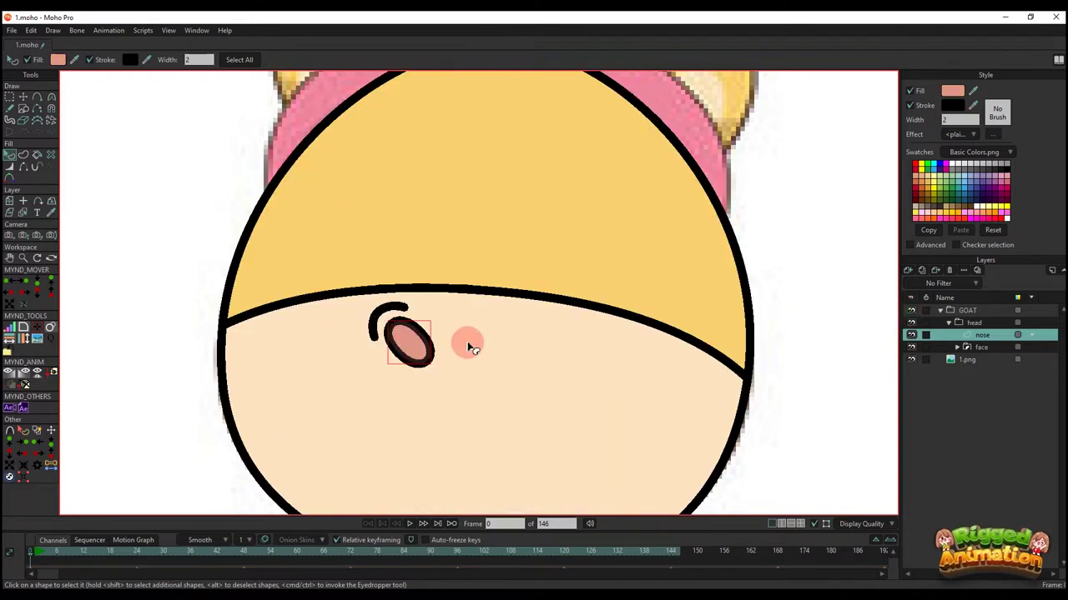
scroll(467, 348, down, 5)
scroll(756, 344, up, 3)
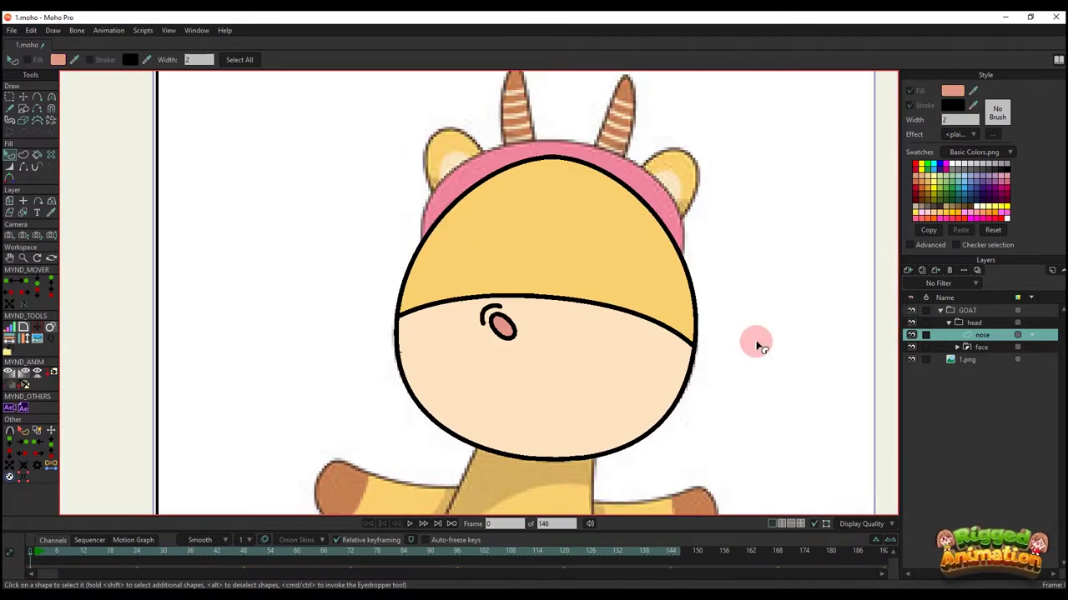
- With the GOAT group hidden, duplicate the left nostril and its curved line, flip the copy horizontally and fit it over the right nostril
click(911, 310)
key(g)
scroll(521, 303, up, 3)
click(980, 335)
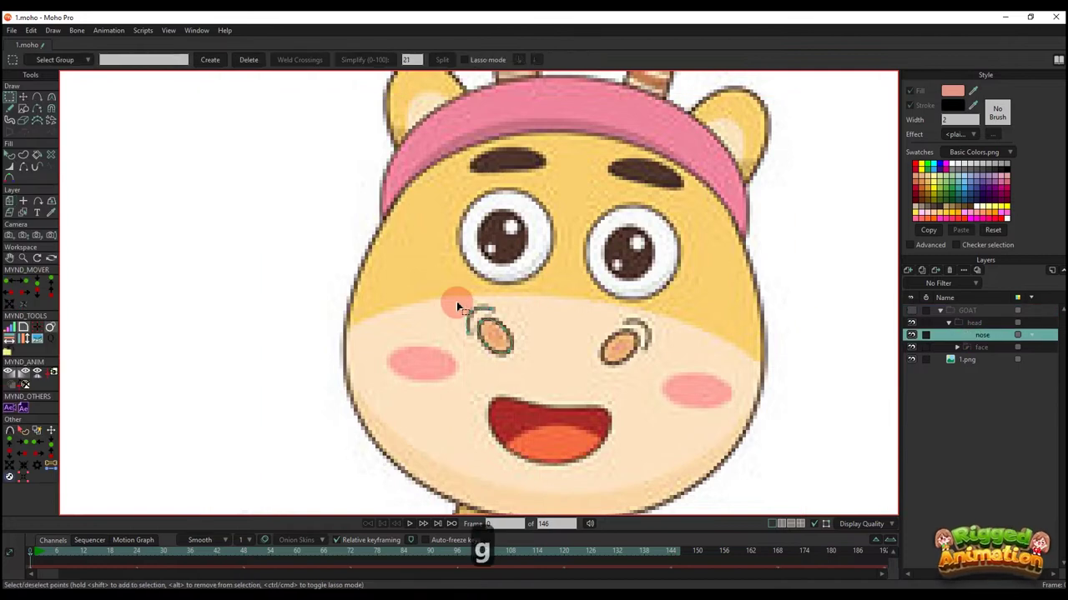
drag(456, 301, 542, 381)
key(ctrl+c)
key(ctrl+v)
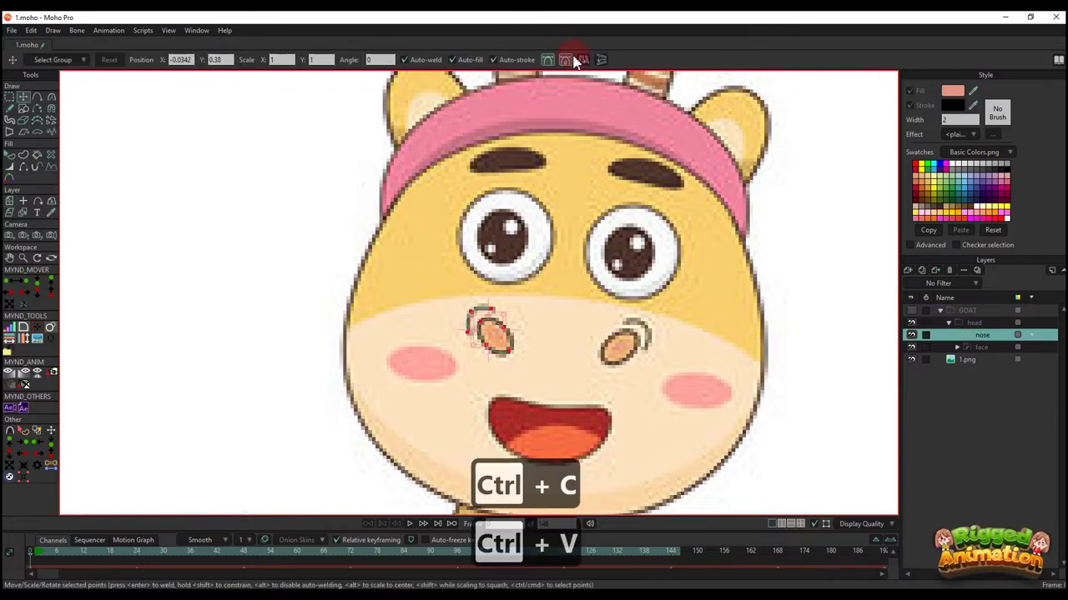
scroll(538, 225, up, 2)
drag(477, 371, 664, 404)
drag(749, 442, 741, 395)
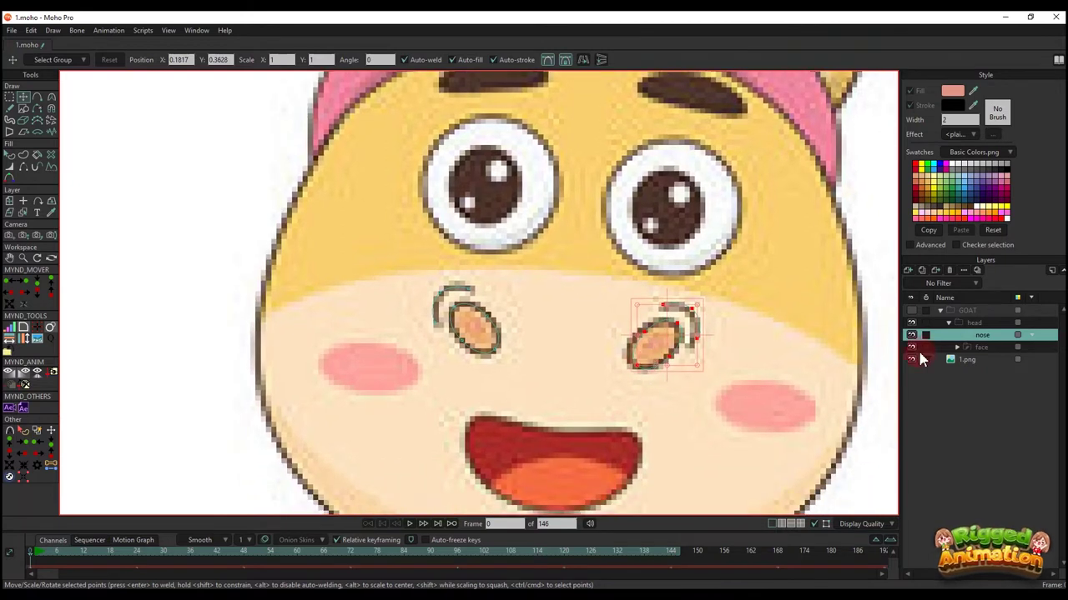
- Add a vector layer above the nose layer and name it pink chest
click(912, 275)
click(955, 331)
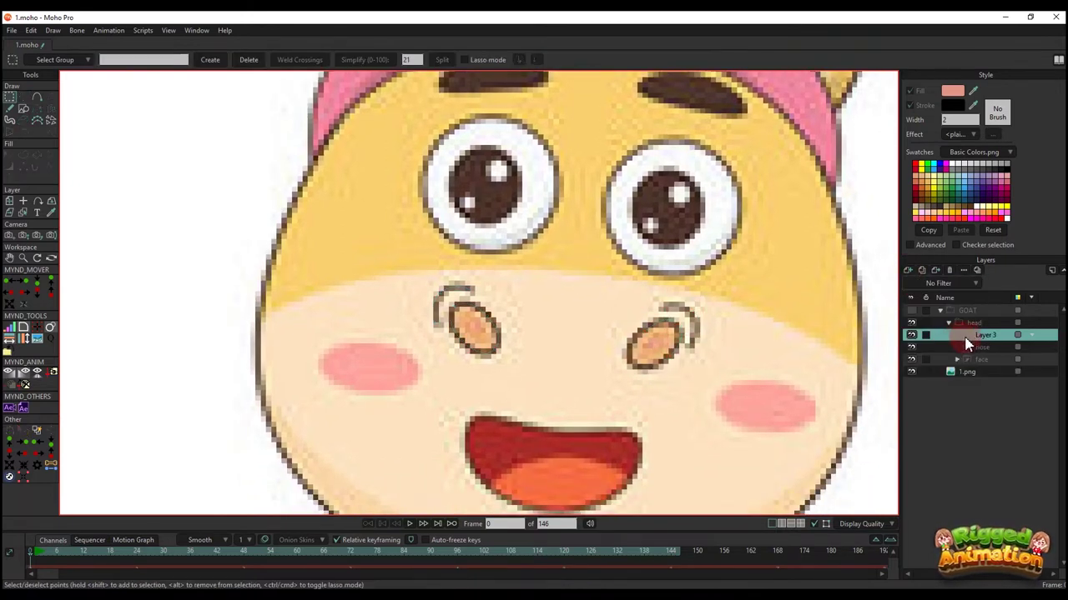
double_click(986, 336)
text(pink chest)
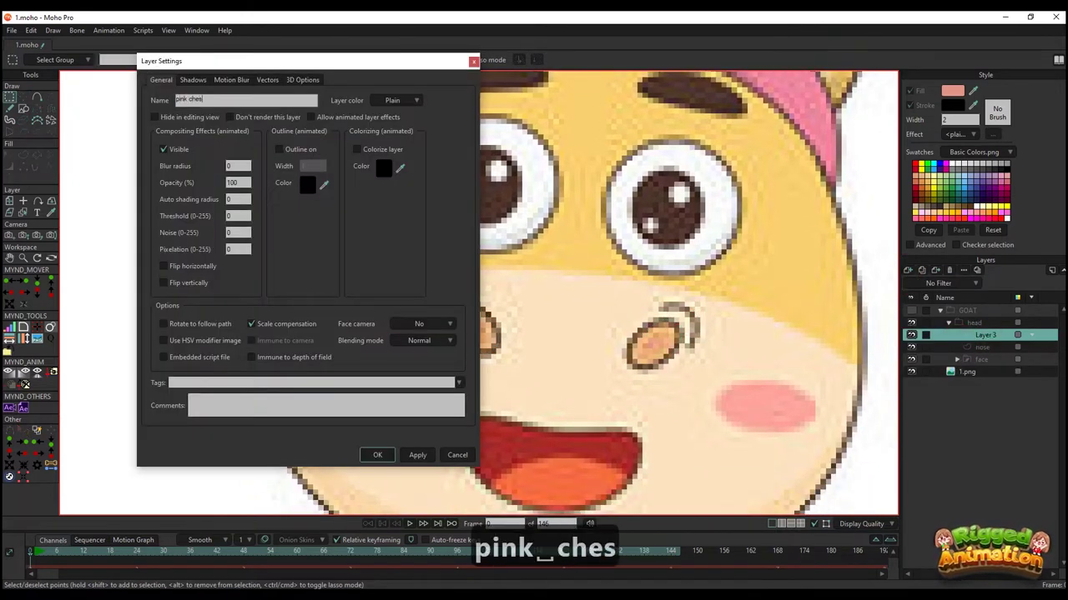
key(Return)
- Draw an ellipse over the reference's left pink cheek and fit it to the blush
click(23, 109)
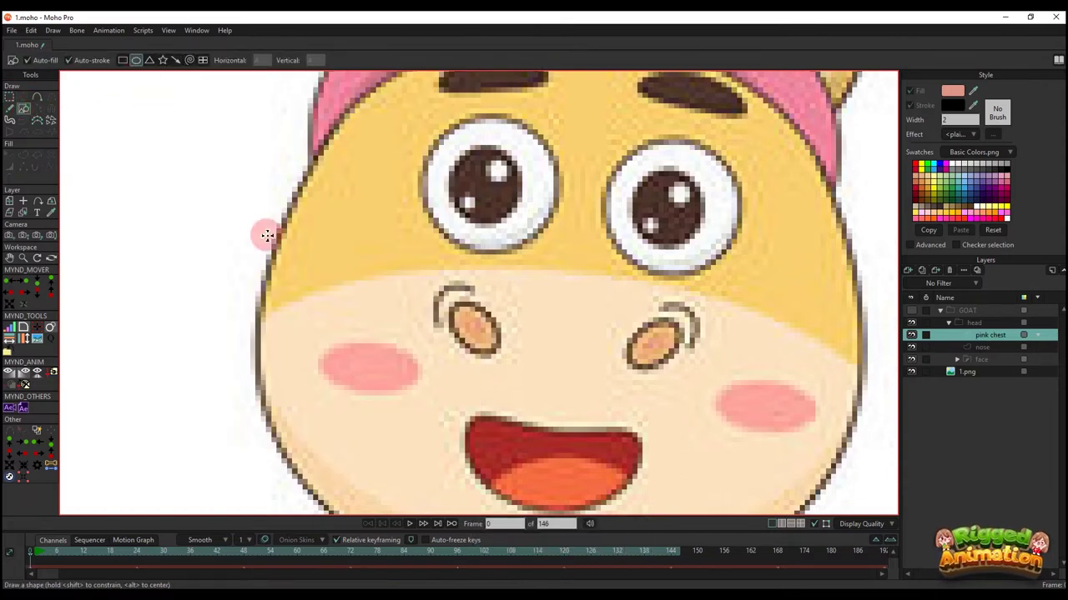
scroll(334, 334, up, 3)
drag(330, 338, 428, 349)
key(t)
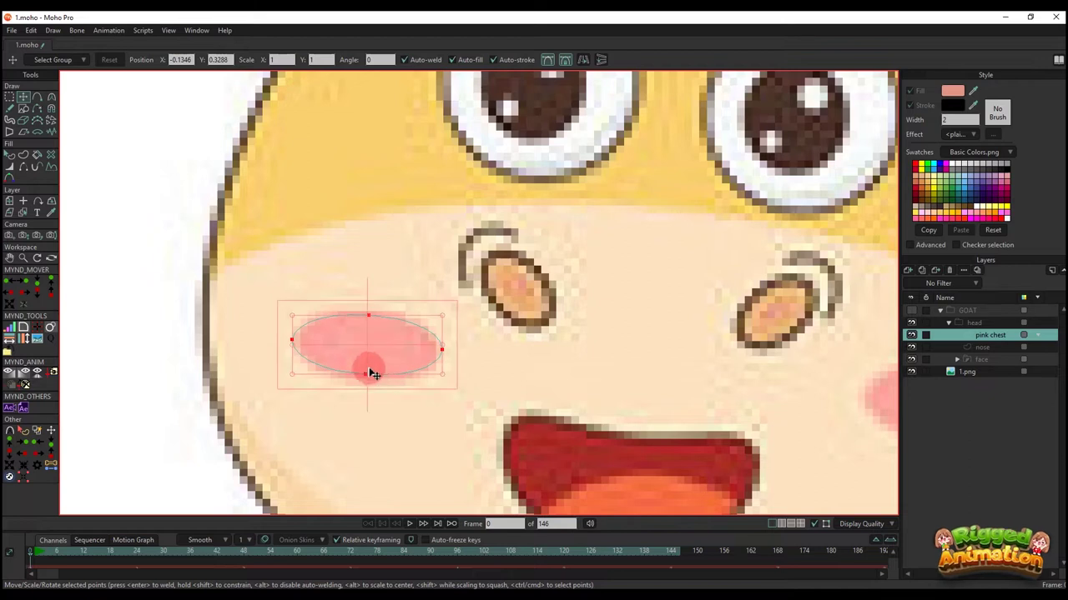
- Set the cheek ellipse's fill to the pink sampled from the reference cheek
key(q)
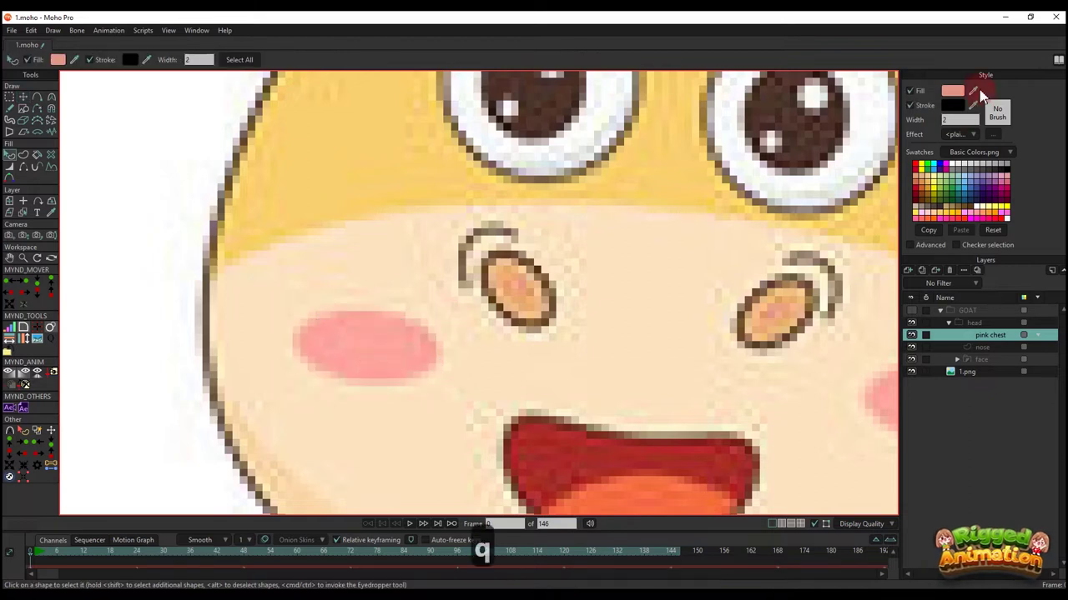
ctrl+click(444, 255)
ctrl+click(393, 317)
scroll(626, 257, down, 5)
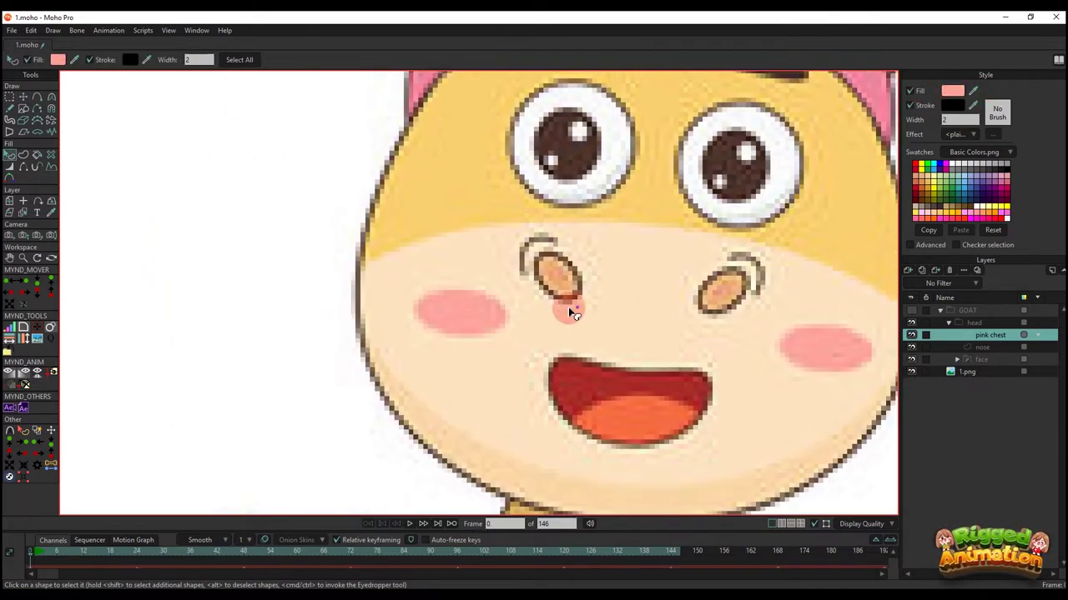
- Duplicate the left cheek ellipse and place the copy over the right pink cheek
scroll(569, 311, up, 4)
key(t)
drag(448, 307, 617, 320)
key(ctrl+c)
key(ctrl+v)
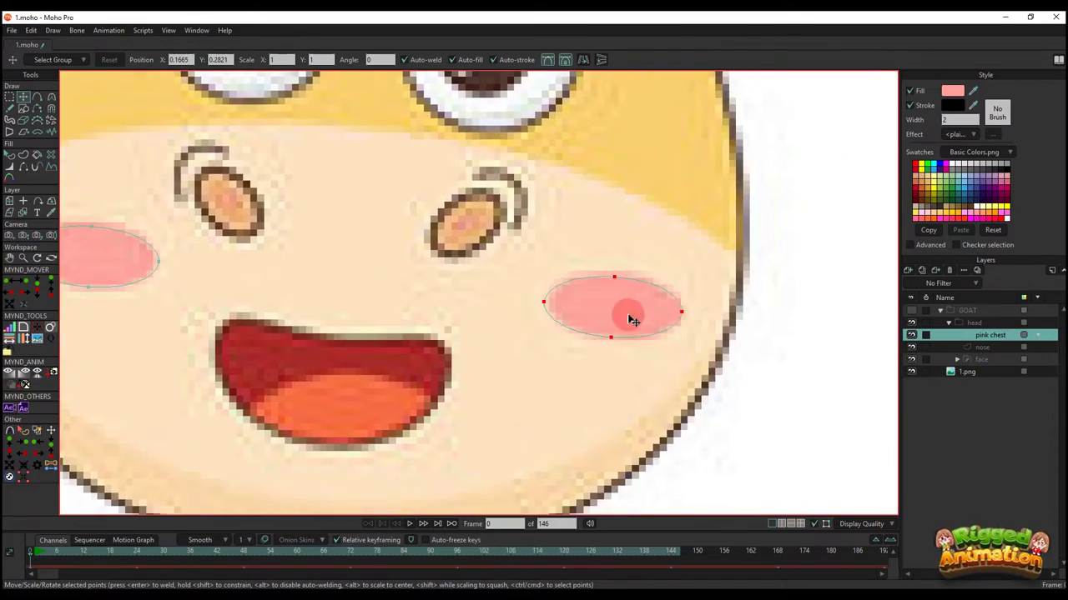
scroll(512, 345, down, 4)
drag(508, 340, 519, 348)
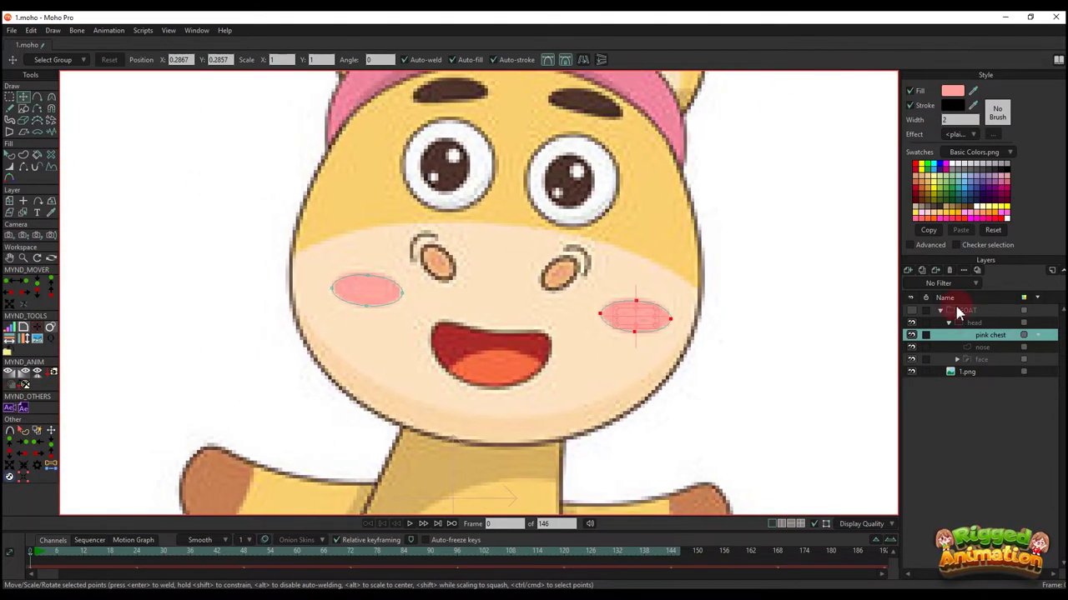
- Add a vector layer above pink chest and place it in a new group
click(908, 271)
click(967, 303)
right_click(974, 336)
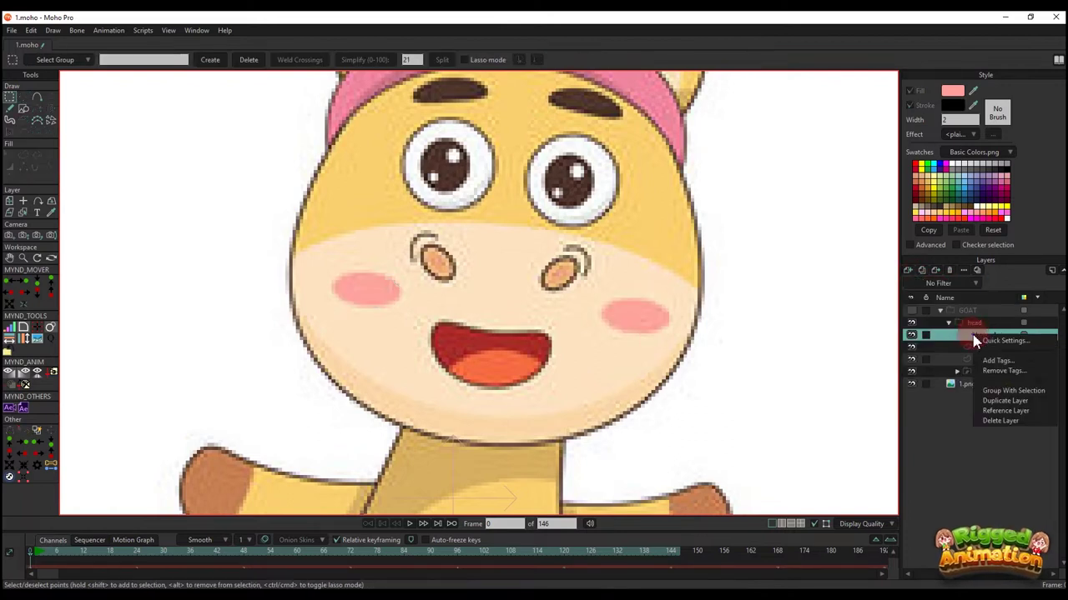
click(1013, 390)
- Rename the new group above pink chest as mouth
click(975, 338)
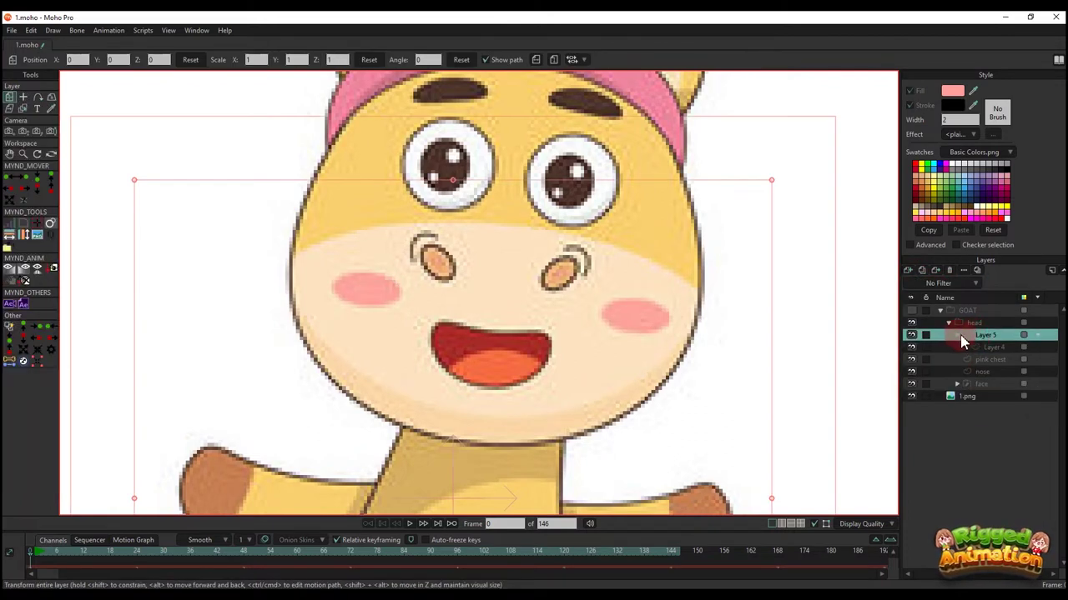
click(960, 336)
double_click(981, 337)
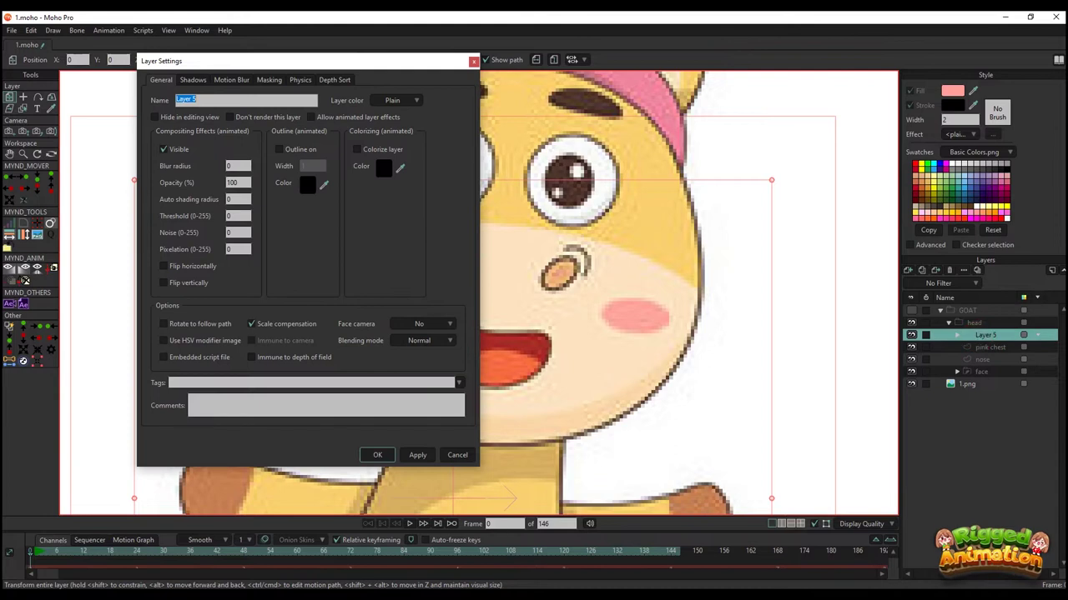
text(mouth)
key(Return)
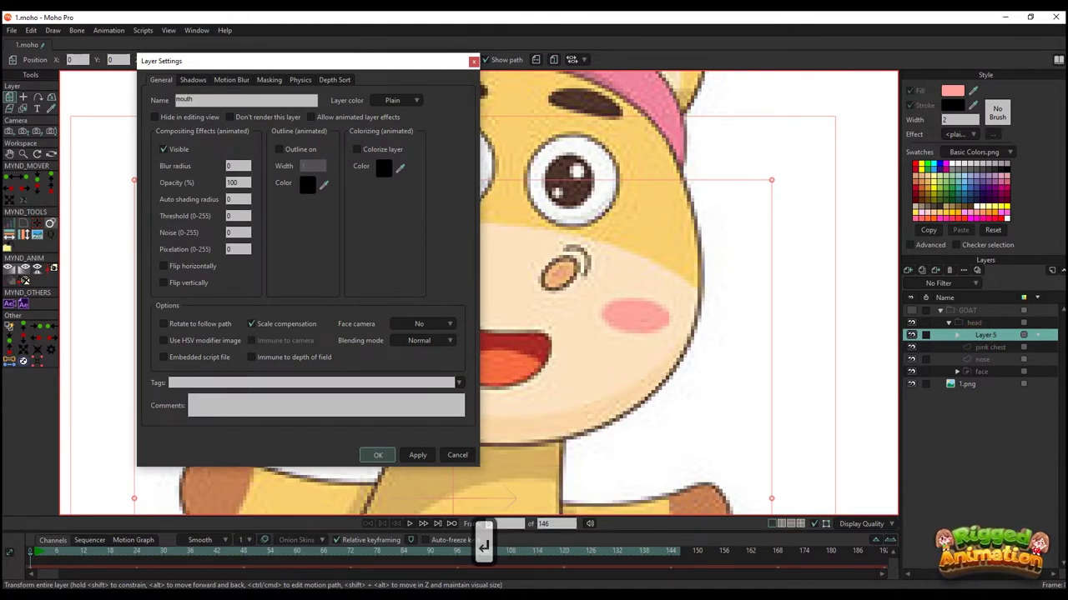
- Place the vector layer inside the mouth group in its own nested group
click(958, 334)
click(984, 349)
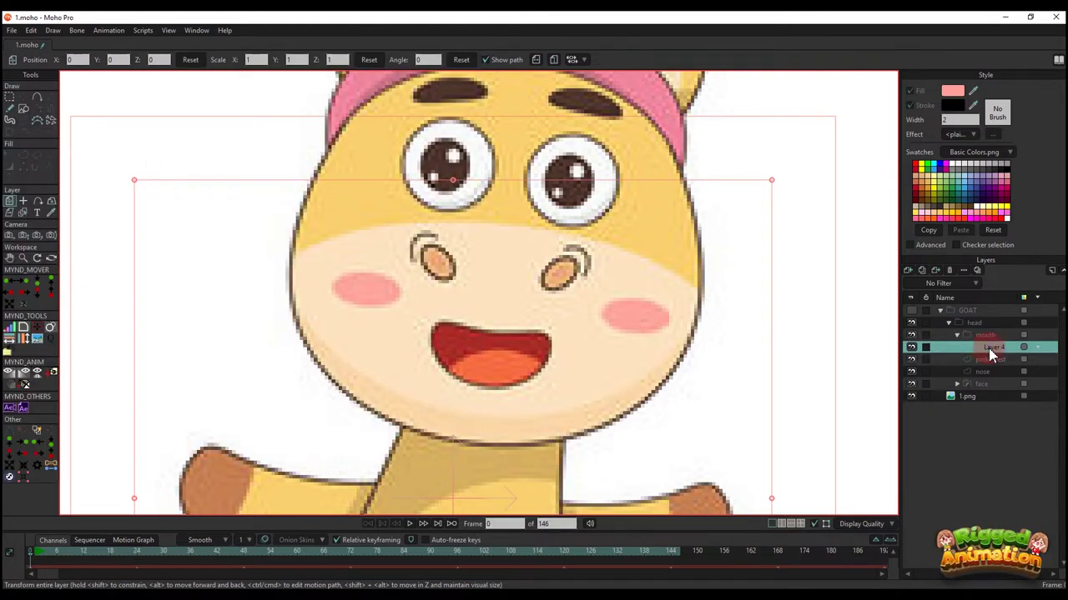
right_click(989, 347)
click(1021, 404)
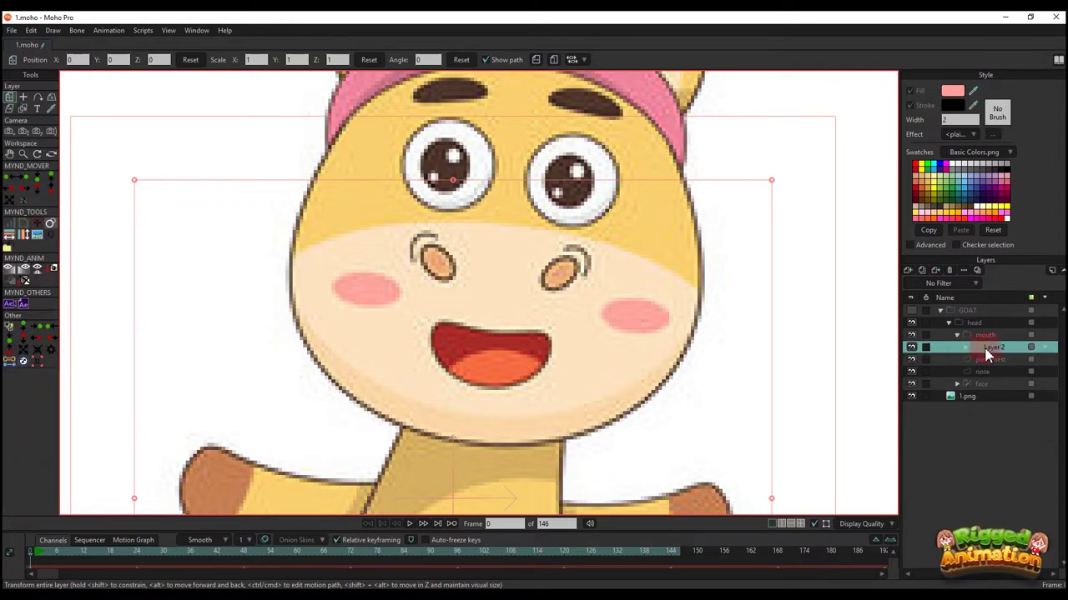
- Rename the nested group inside the mouth group as 1
double_click(987, 352)
text(1)
click(372, 457)
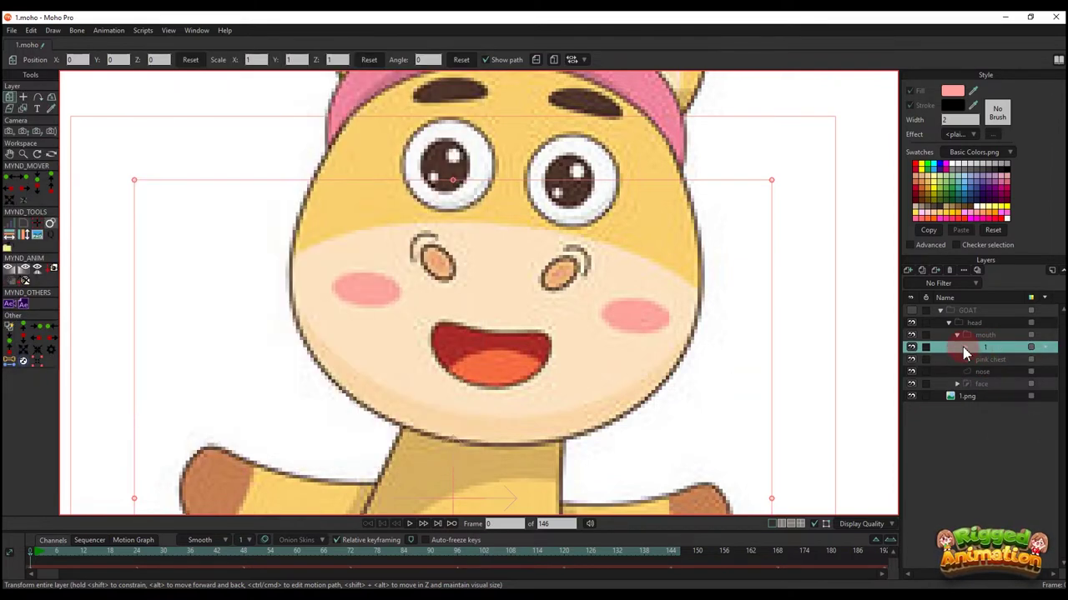
- Trace the open mouth's outline as a closed curve with Add Point on the vector layer inside group 1
click(984, 359)
scroll(472, 317, up, 5)
key(a)
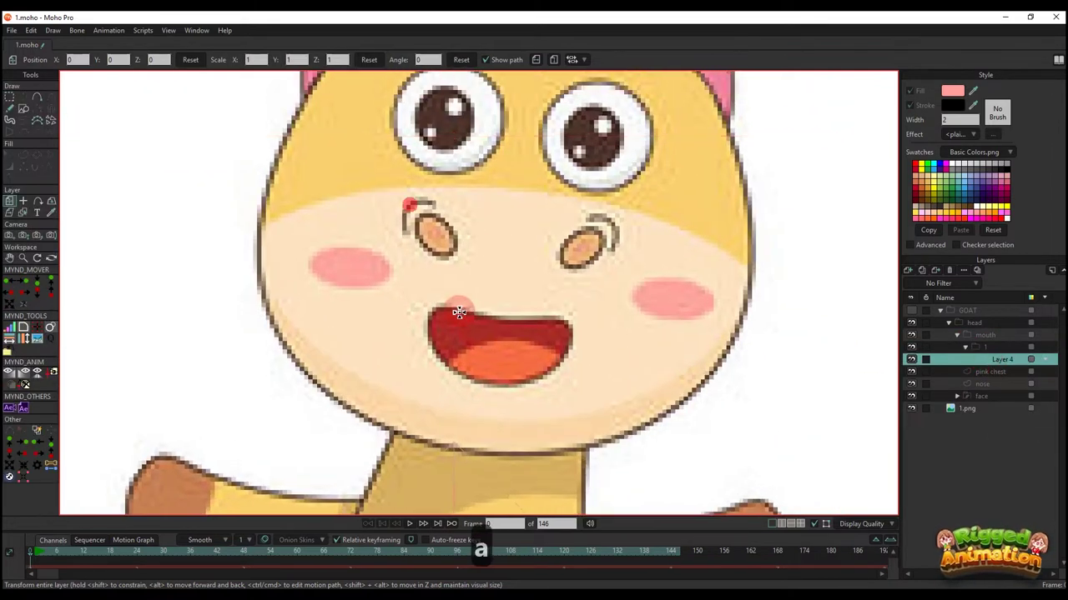
drag(412, 295, 582, 312)
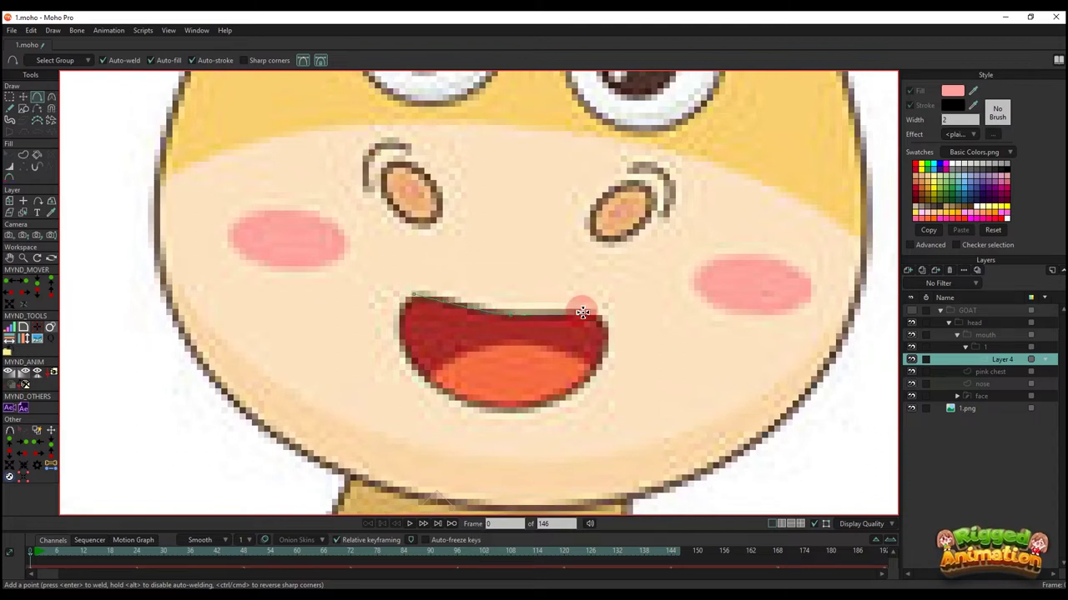
click(403, 320)
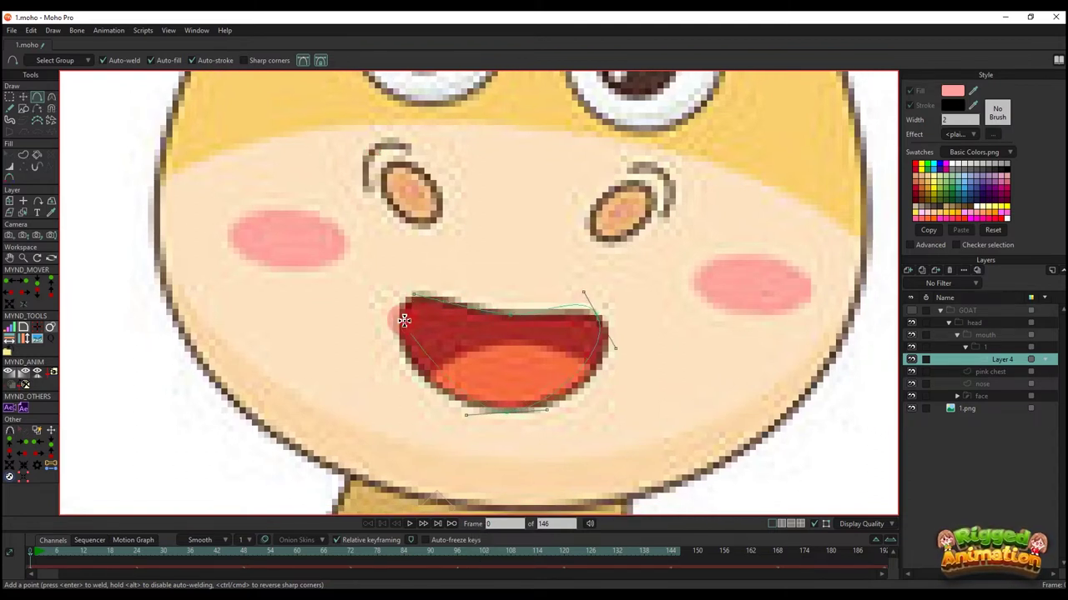
- Adjust the points and curve handles of the mouth outline to follow the reference's corners and upper lip
key(t)
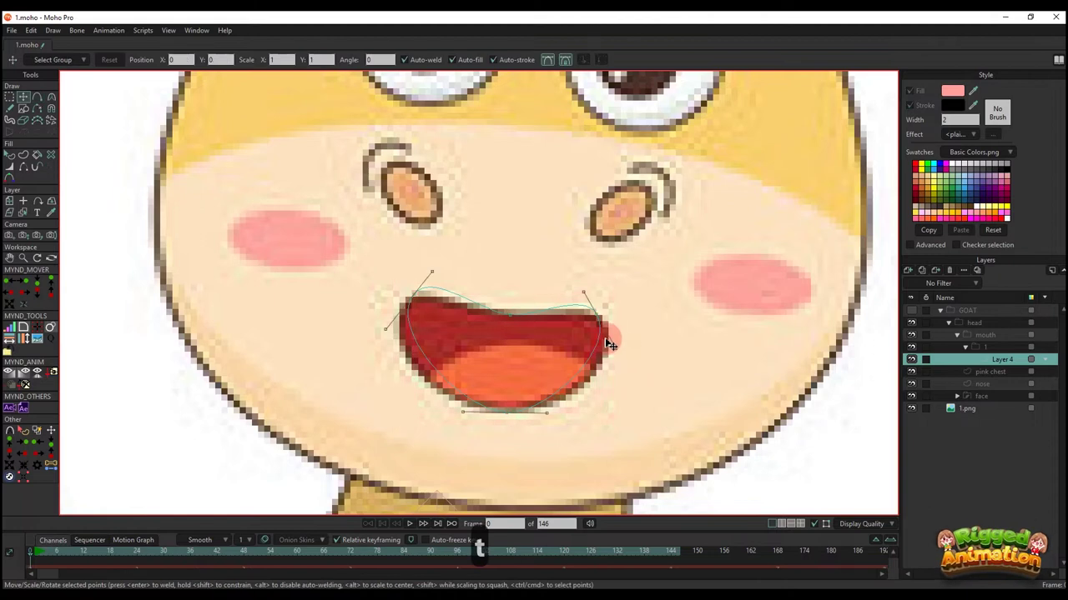
scroll(610, 334, up, 2)
drag(631, 363, 590, 313)
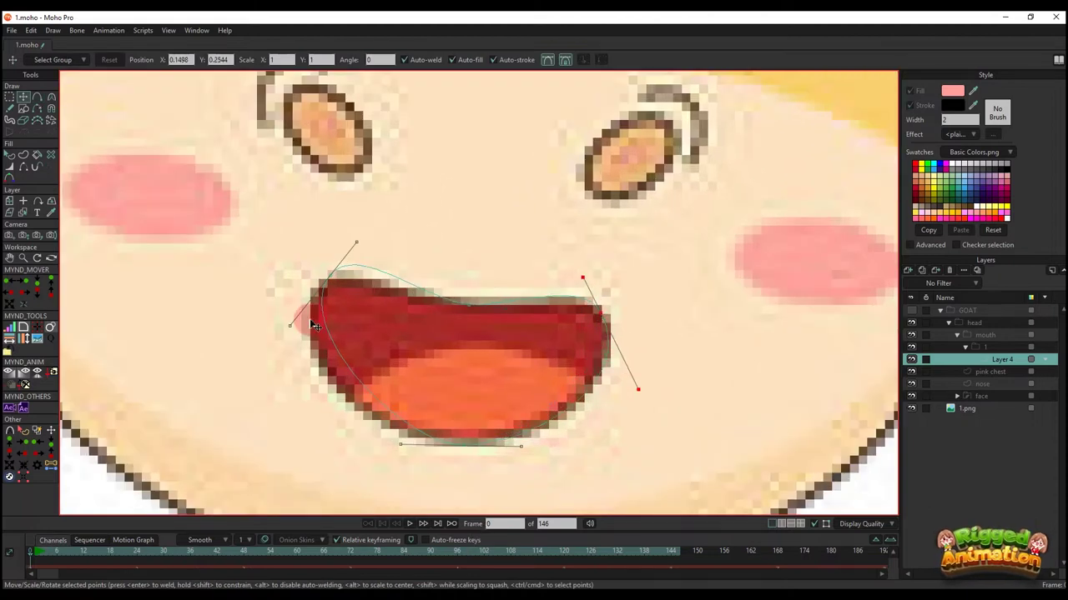
drag(314, 326, 326, 306)
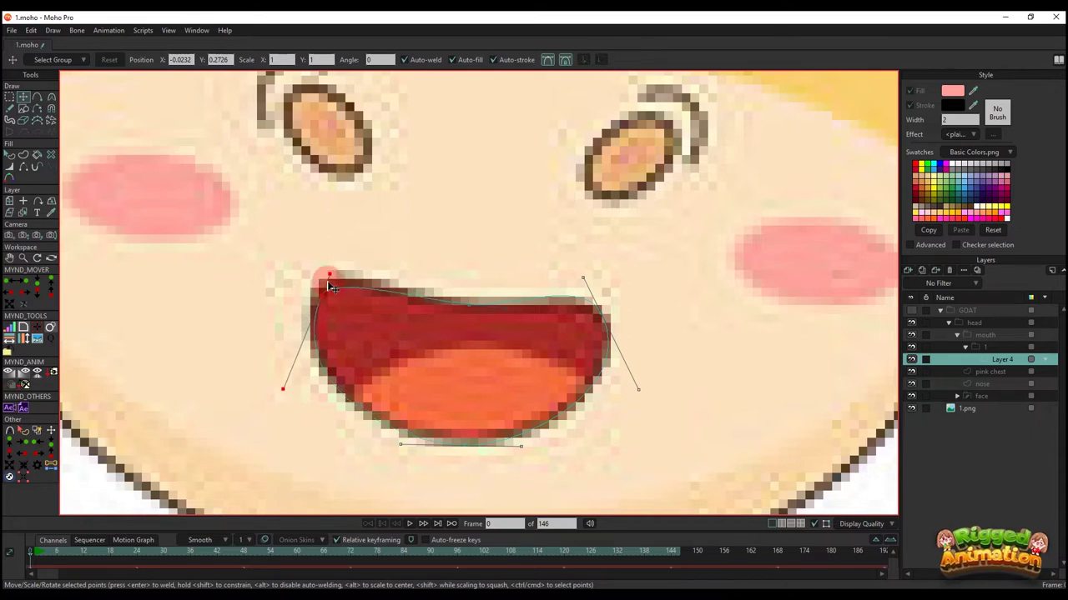
drag(328, 284, 334, 263)
drag(321, 314, 321, 309)
drag(290, 376, 287, 377)
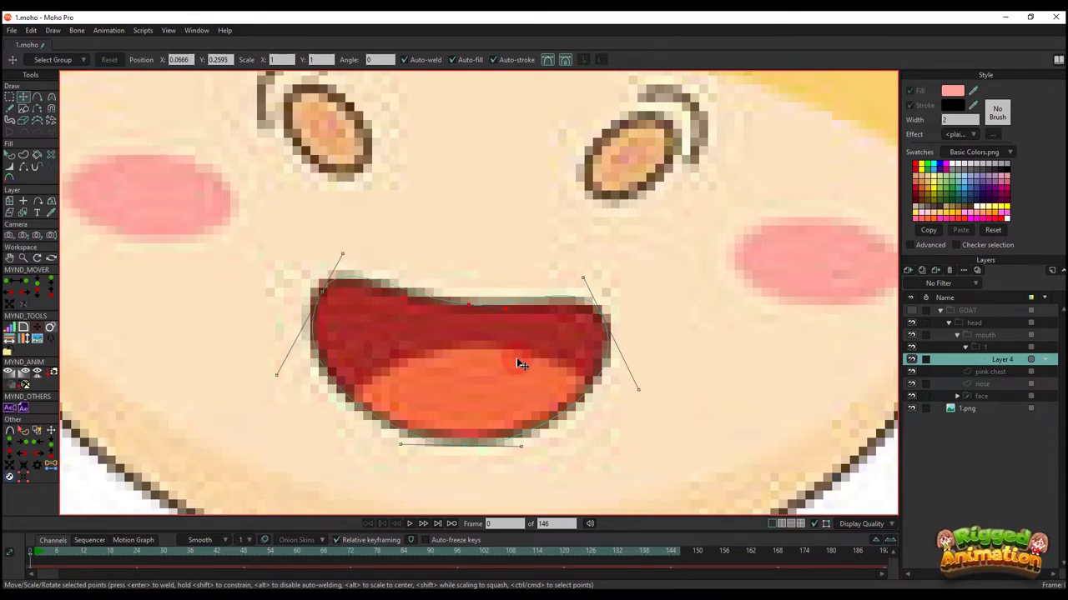
drag(490, 370, 467, 337)
- Add a vector layer above the mouth outline in group 1 and draw an ellipse fitted over the tongue
click(906, 272)
click(915, 283)
key(a)
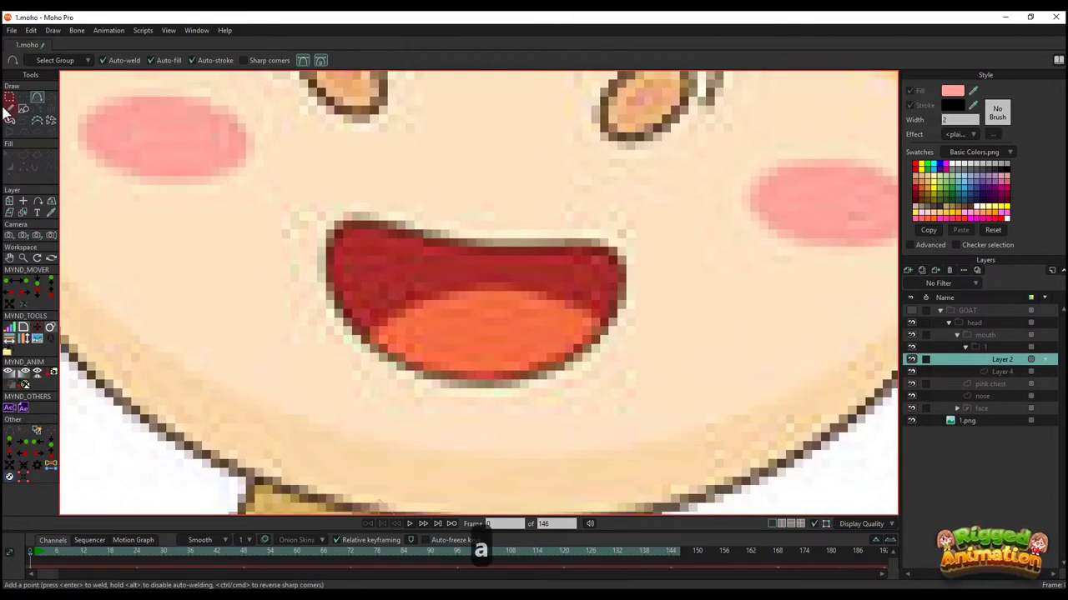
click(24, 109)
mouse_move(364, 334)
mouse_down()
mouse_move(608, 459)
mouse_move(610, 488)
mouse_move(590, 508)
mouse_up()
key(t)
drag(498, 435, 506, 337)
- Fill the tongue ellipse with the reference's orange and the mouth outline shape with its dark red
scroll(502, 376, down, 3)
key(q)
drag(978, 88, 478, 328)
click(960, 367)
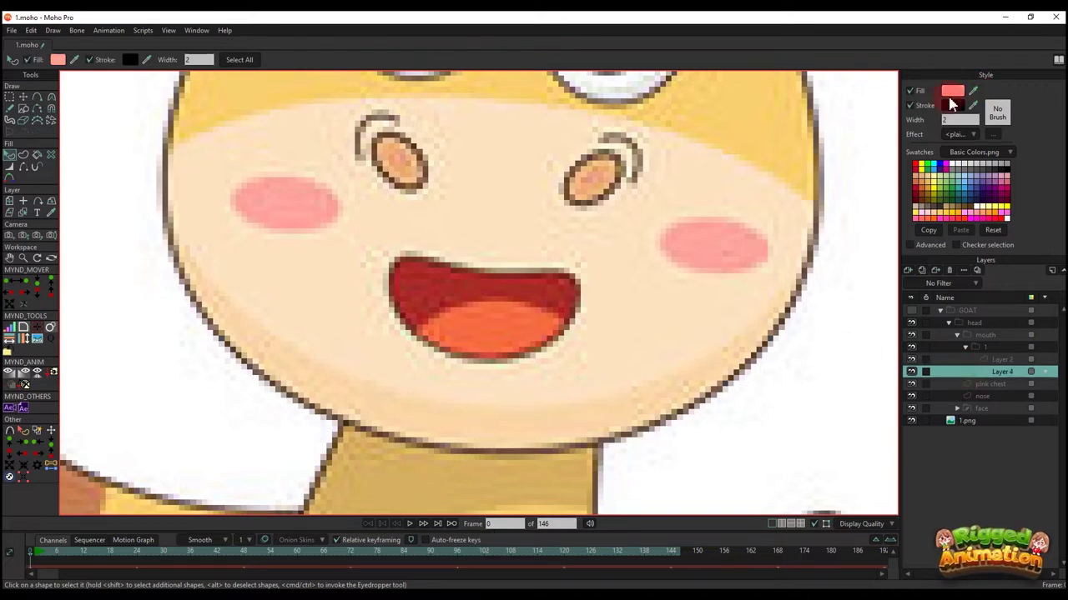
drag(978, 88, 458, 267)
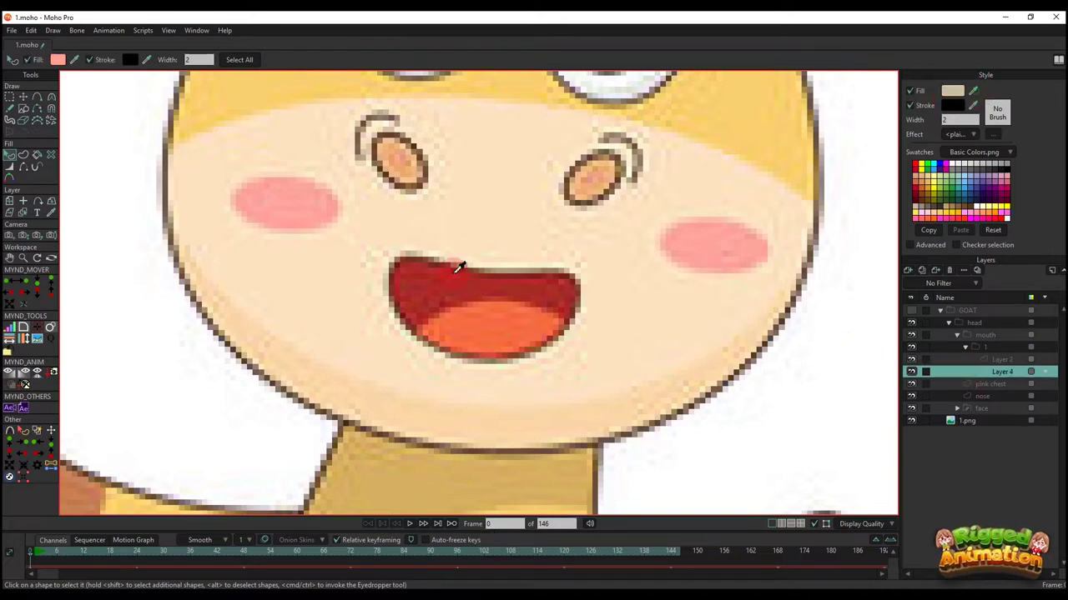
- Set the group mask of group 1 to Hide all
double_click(985, 346)
click(268, 80)
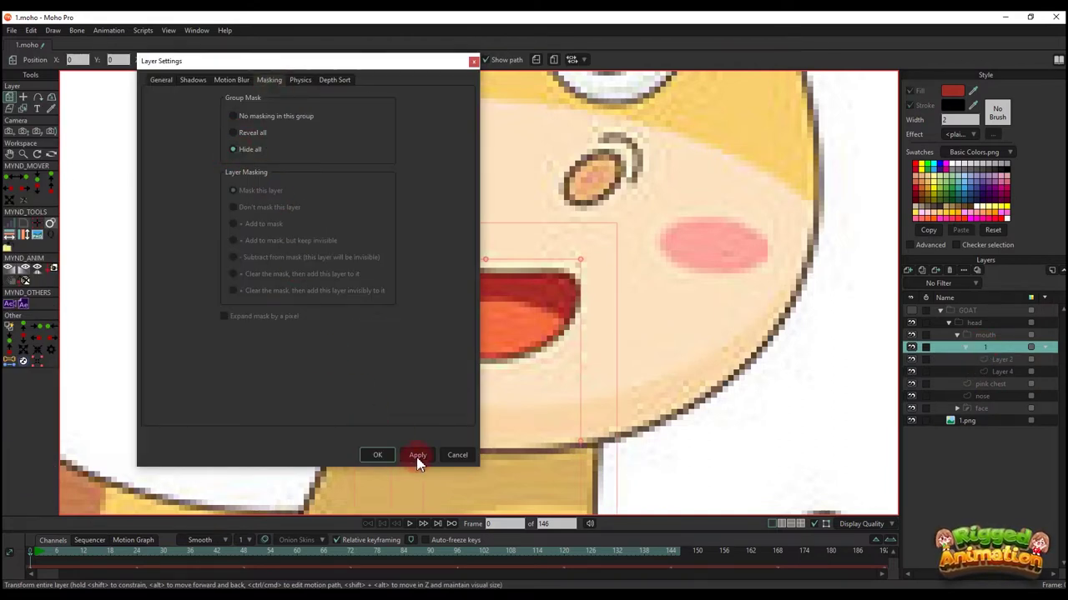
click(377, 454)
key(q)
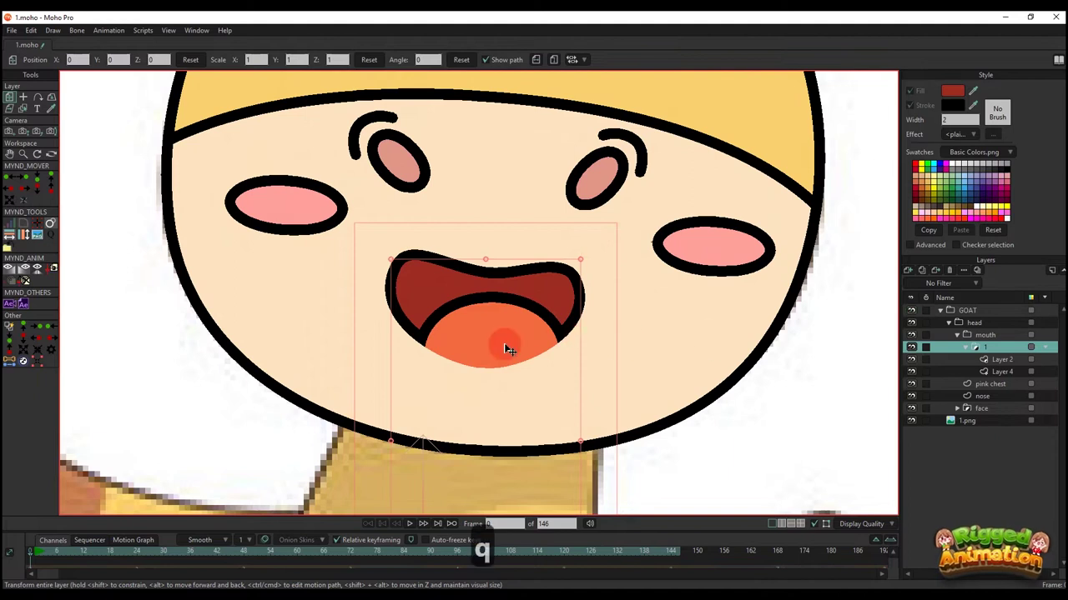
- Set the masking of the mouth outline layer to + Add to mask with Exclude strokes enabled
double_click(1003, 371)
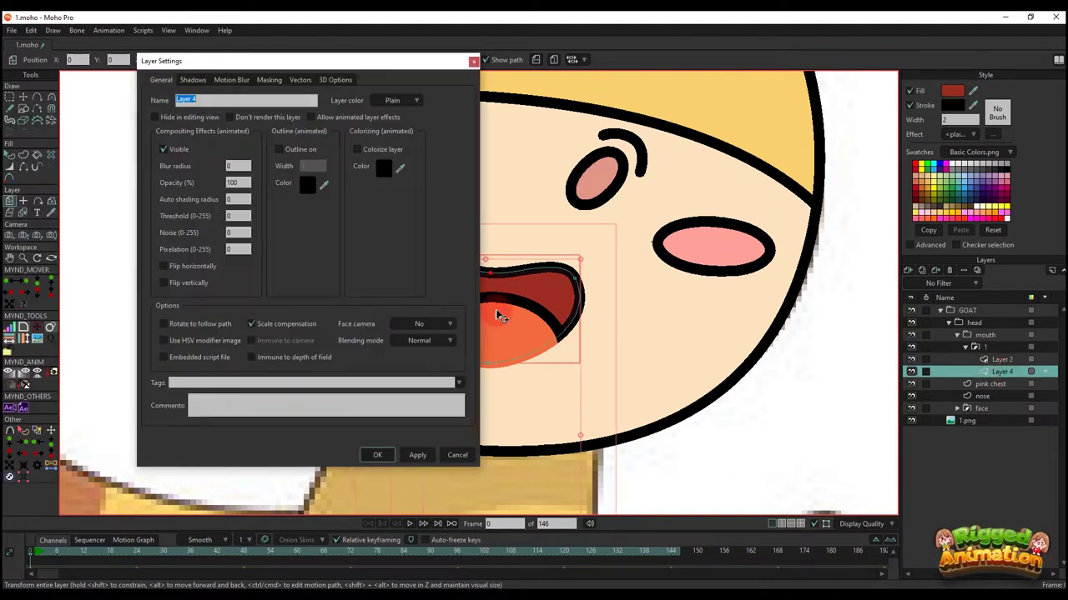
click(270, 80)
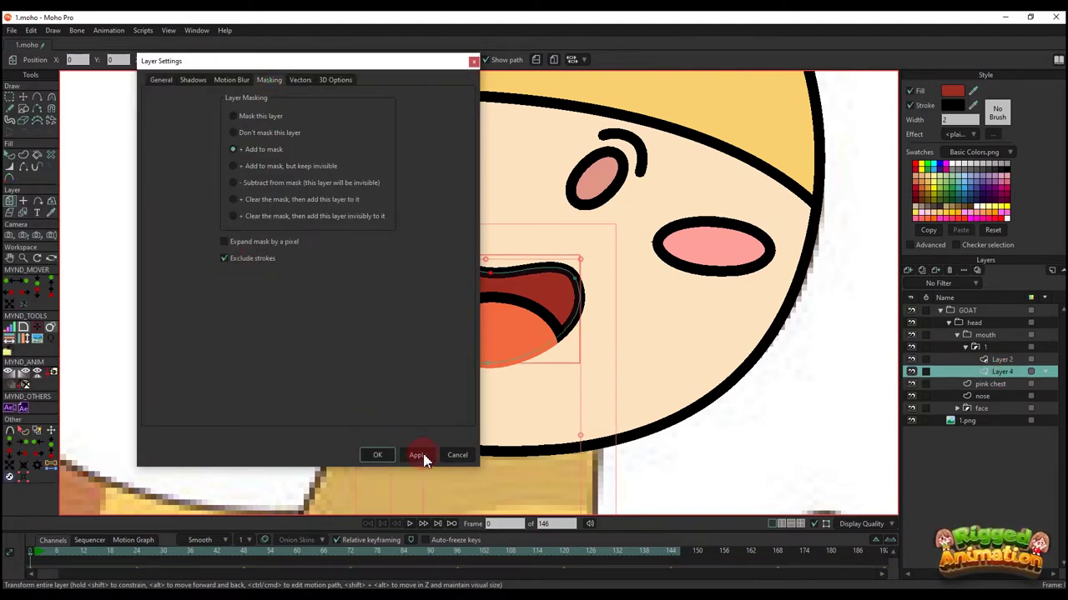
click(377, 455)
key(q)
scroll(564, 334, down, 3)
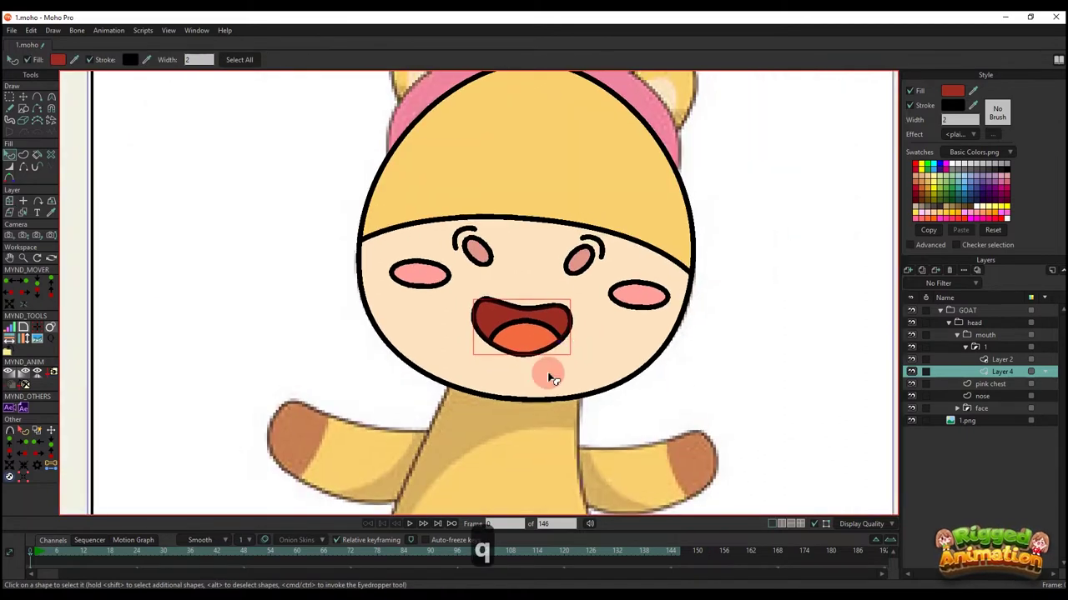
- Turn off the stroke on both pink cheek ellipses in the pink chest layer
scroll(545, 369, up, 1)
scroll(575, 395, down, 1)
click(436, 341)
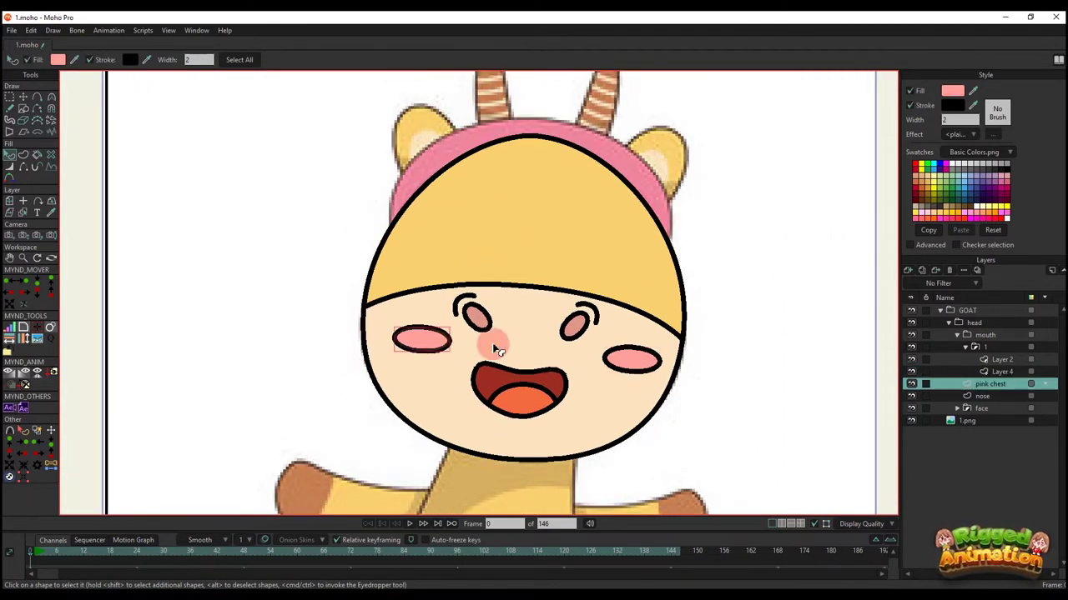
click(834, 222)
scroll(643, 339, down, 1)
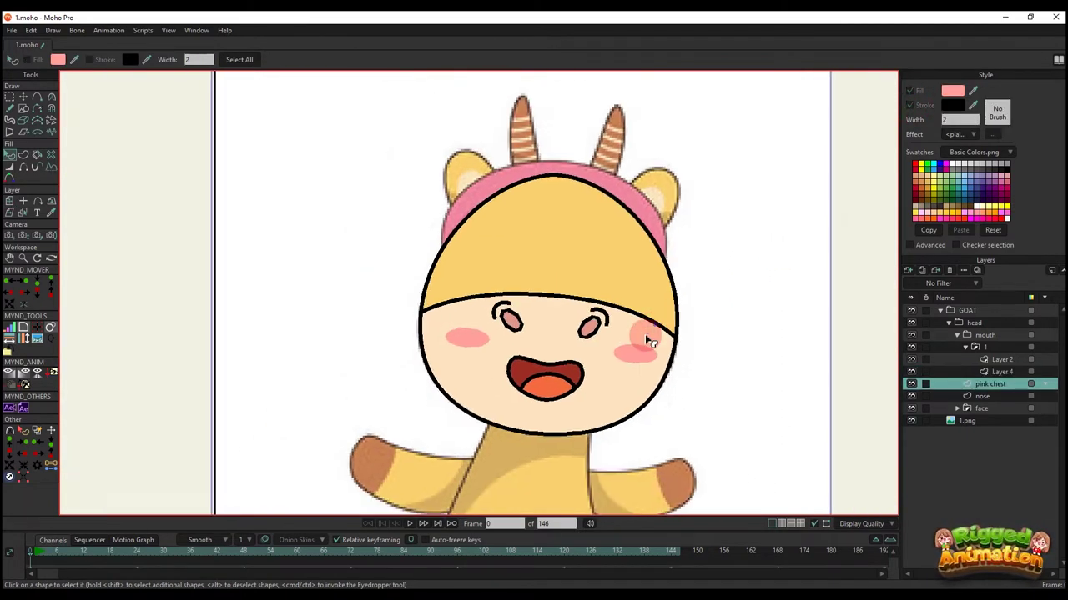
- Hide the GOAT group, then add a vector layer above mouth and place it in a new group
scroll(615, 353, up, 2)
click(911, 312)
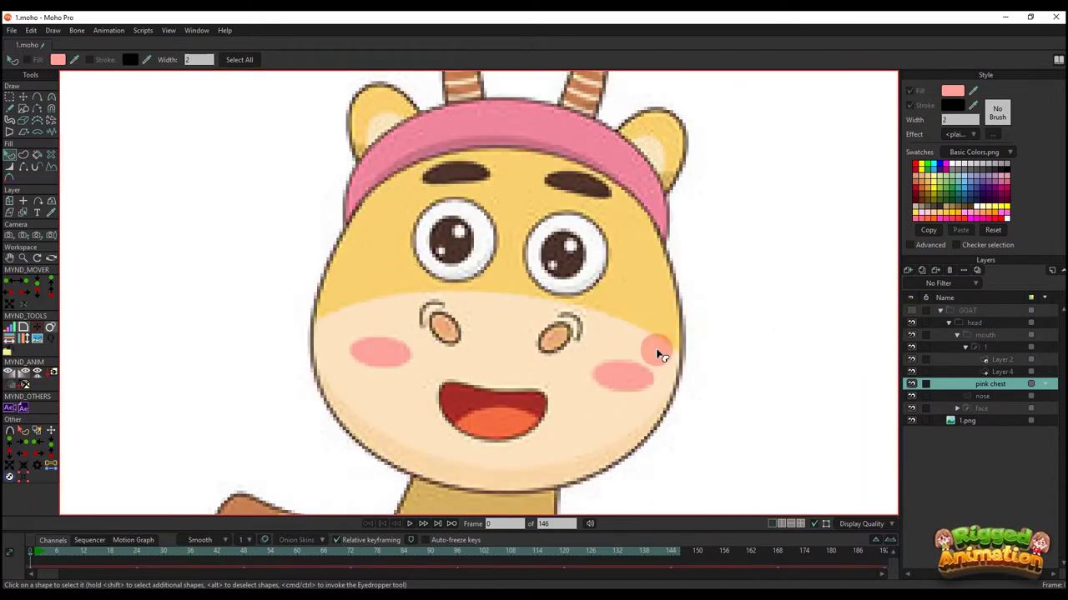
scroll(553, 322, up, 2)
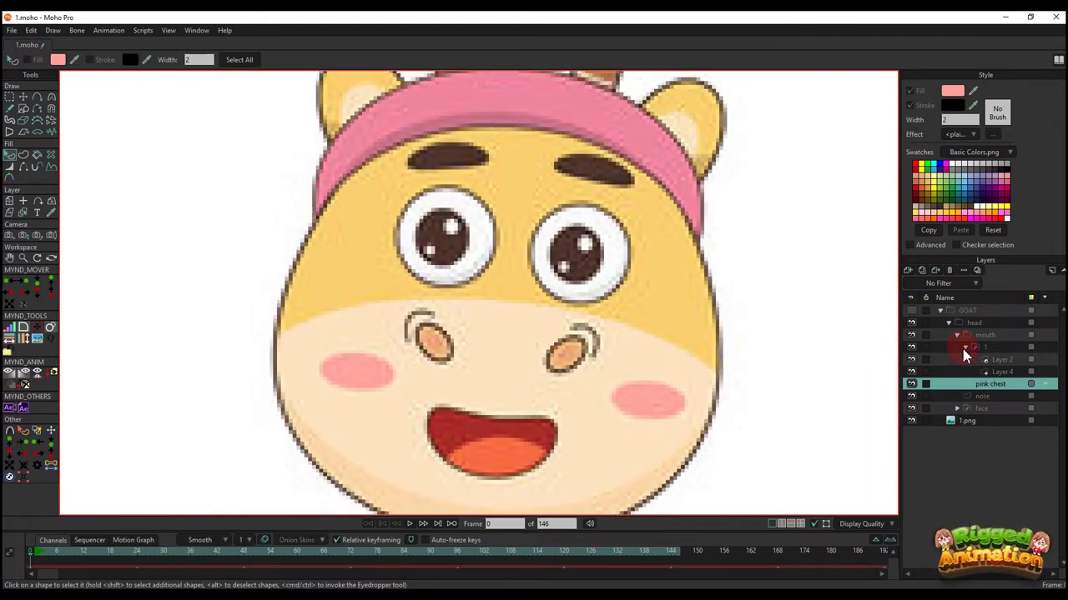
click(965, 347)
click(983, 334)
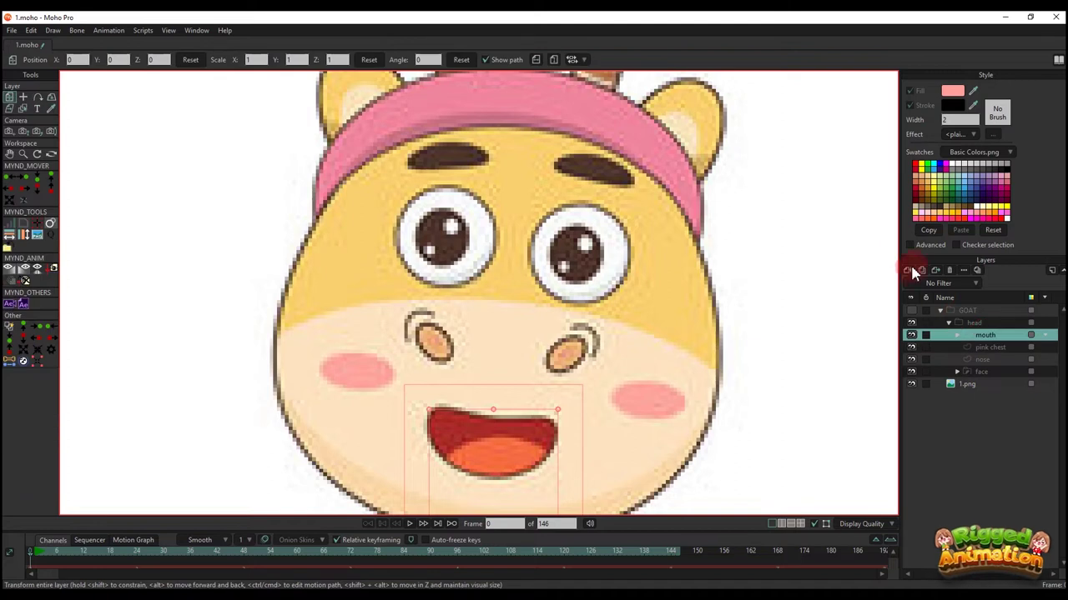
click(921, 270)
click(920, 282)
right_click(977, 336)
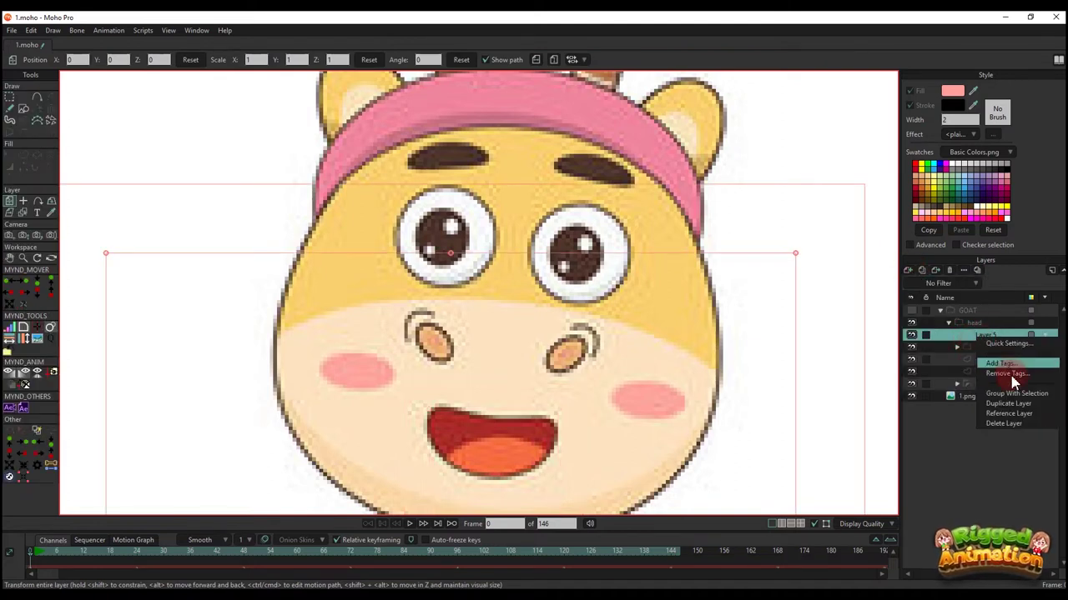
click(1007, 394)
- Rename the new group above mouth as eye l
click(957, 335)
double_click(982, 336)
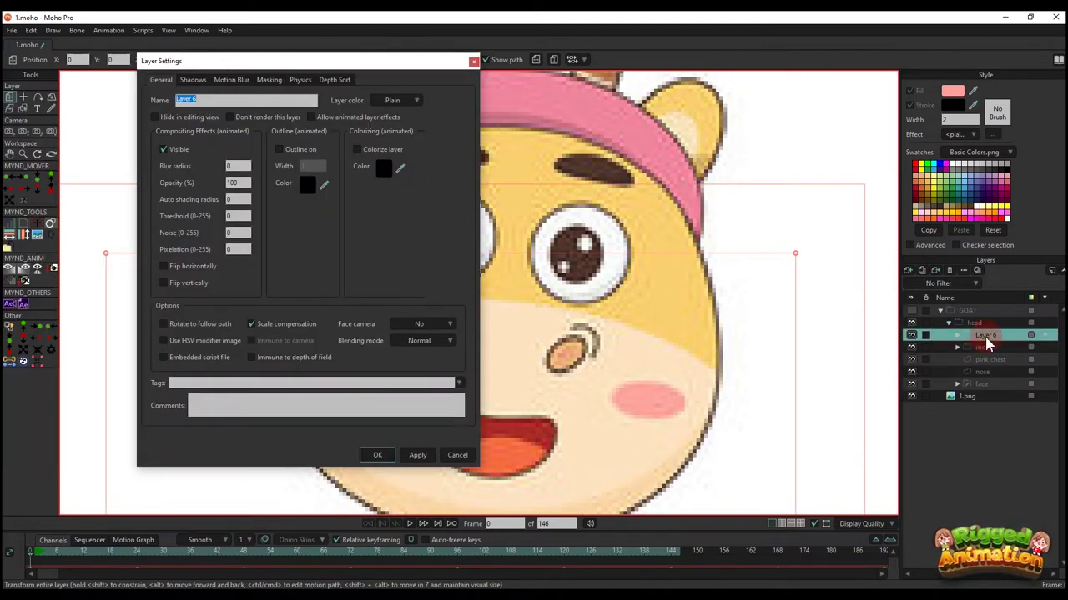
text(eye l)
key(Return)
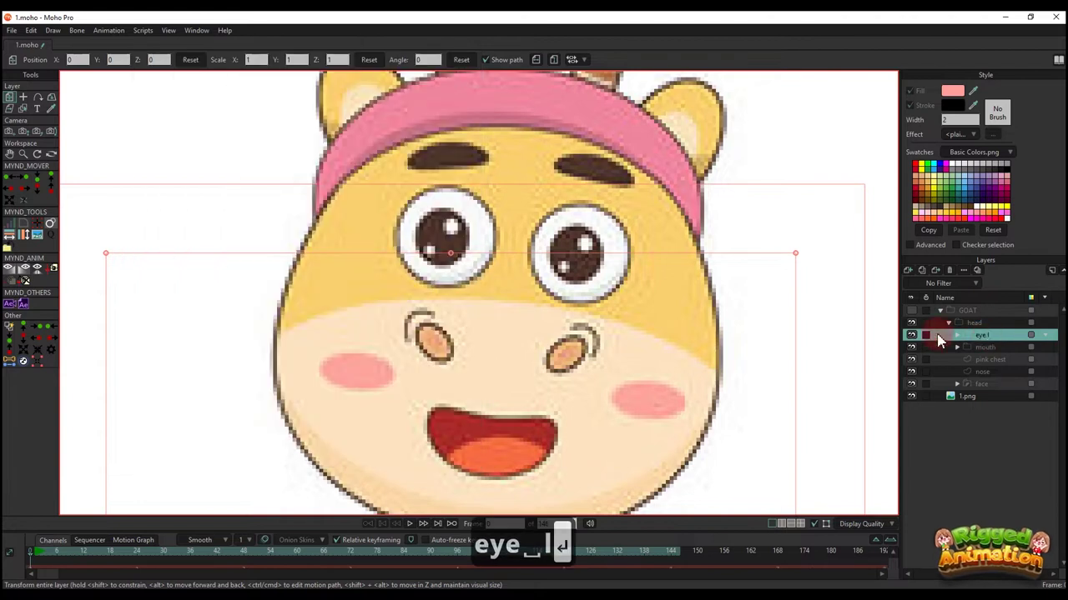
- Draw a circle over the white of the left eye on the vector layer inside the eye l group
click(957, 335)
click(909, 349)
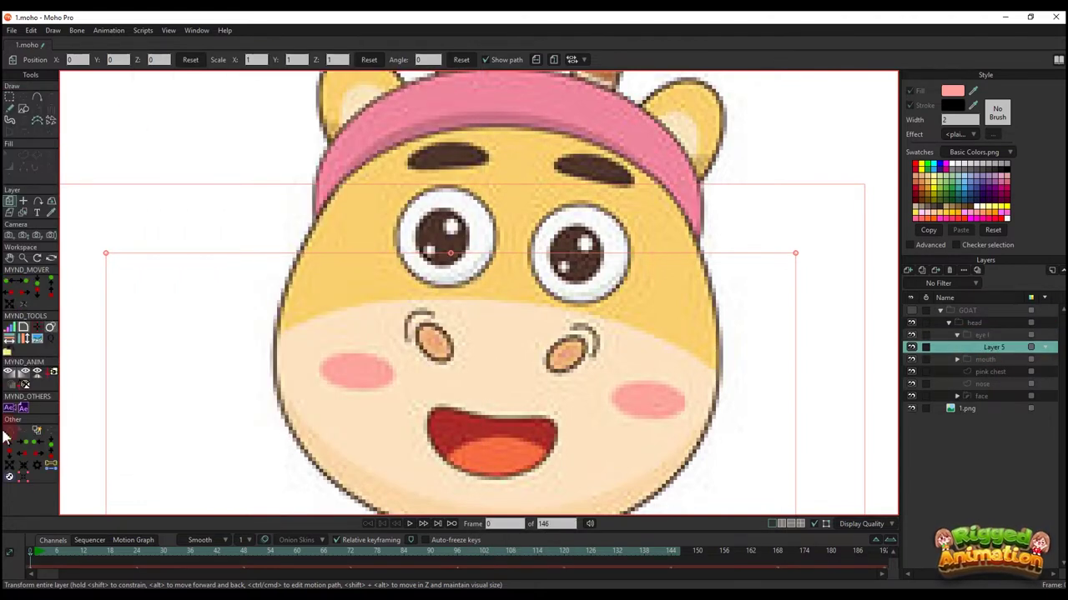
click(24, 108)
scroll(415, 231, up, 2)
mouse_move(453, 244)
mouse_down()
mouse_move(459, 269)
mouse_move(393, 208)
mouse_up()
key(t)
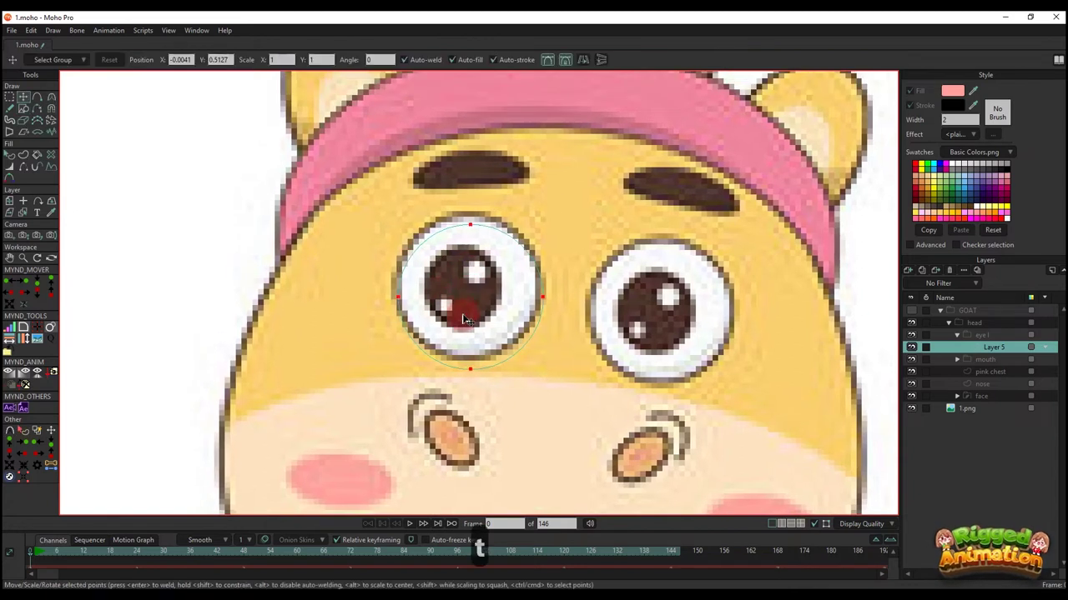
- Fill the left eye circle with white sampled from the reference and align it with the eye's outline
key(q)
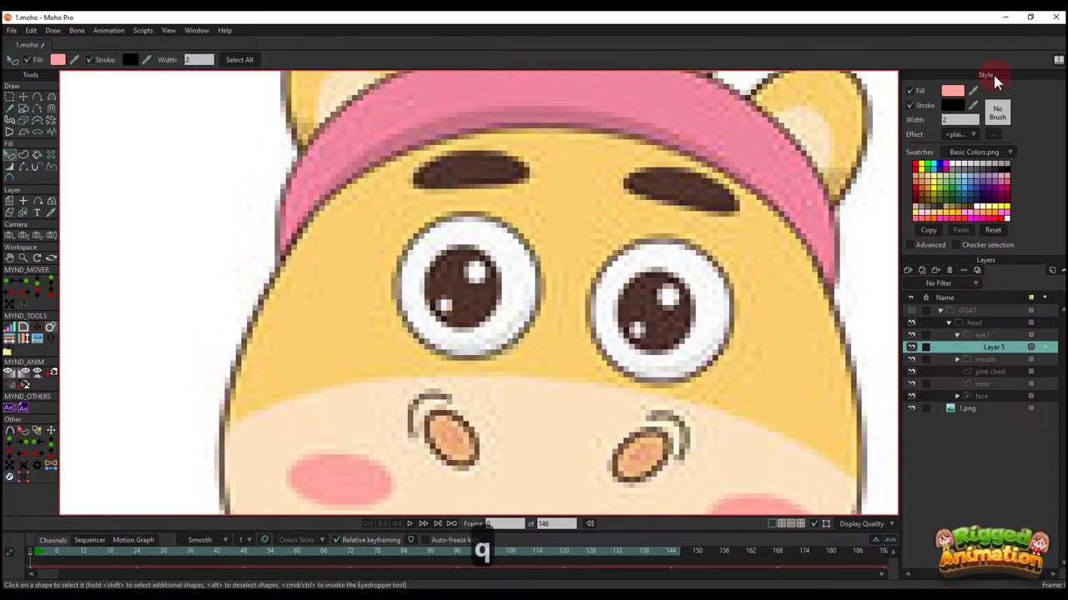
click(543, 247)
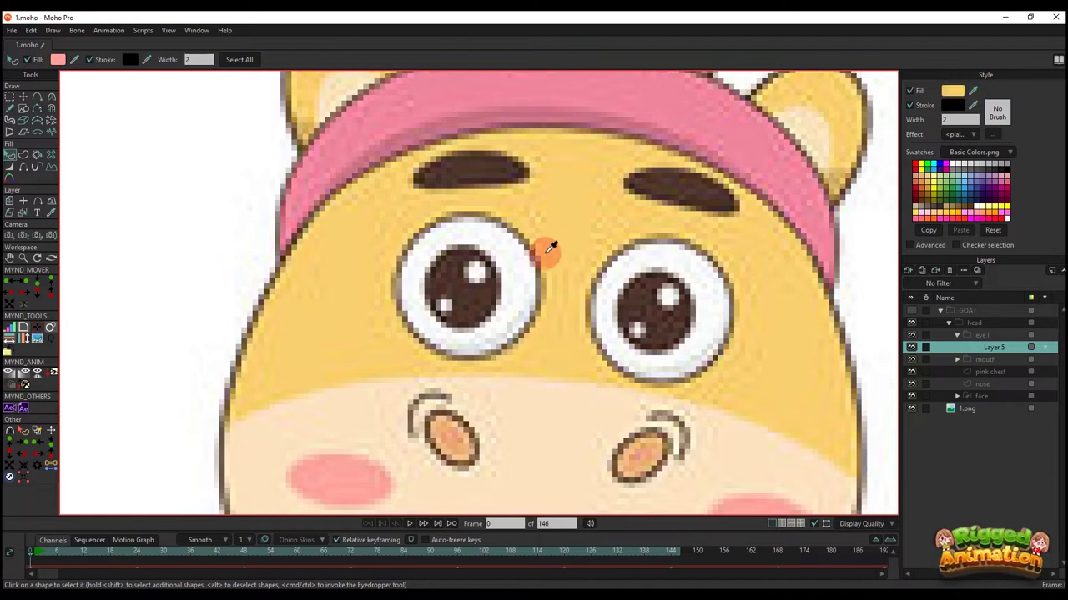
key(t)
drag(532, 253, 542, 234)
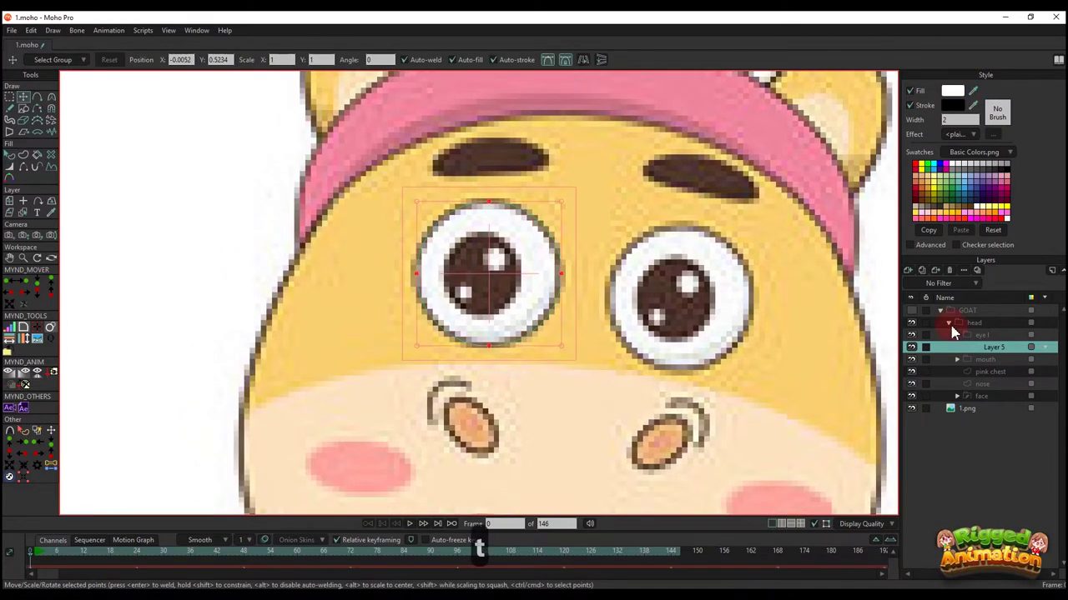
- Add a vector layer above the eye circle in eye l and rename the circle's layer as mask
click(910, 275)
click(928, 287)
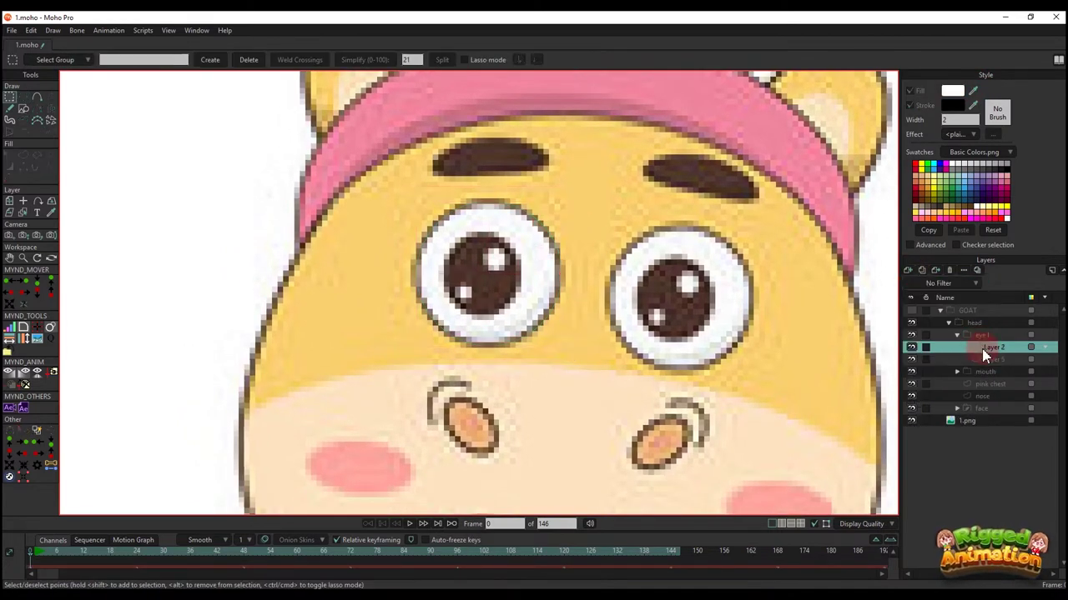
click(993, 360)
double_click(993, 363)
text(mask)
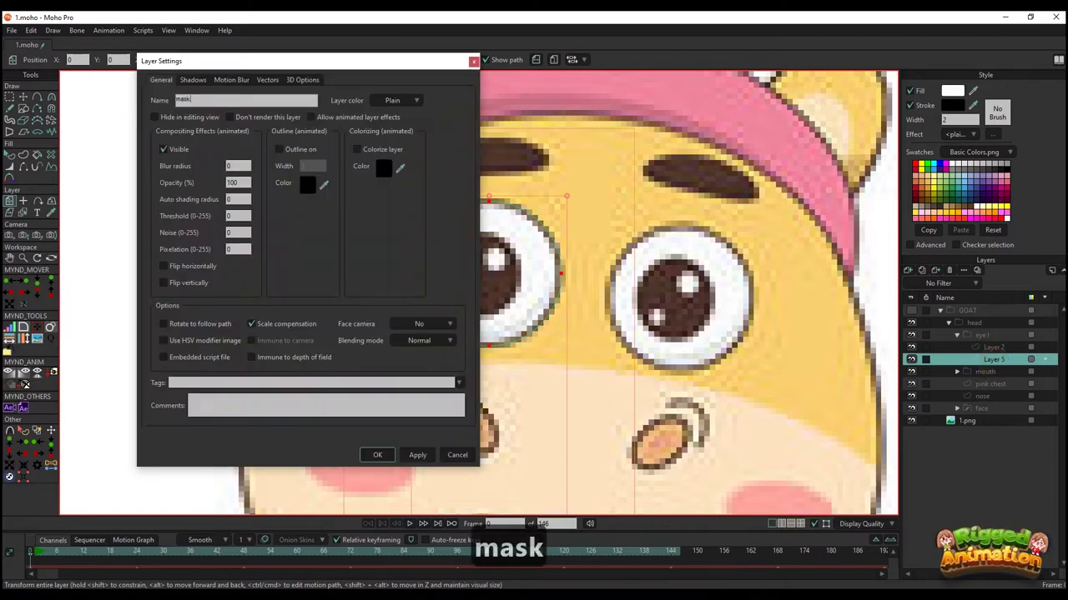
key(Return)
- Rename the new vector layer above mask as eyeball
click(991, 348)
double_click(990, 346)
text(eyeballs)
key(BackSpace)
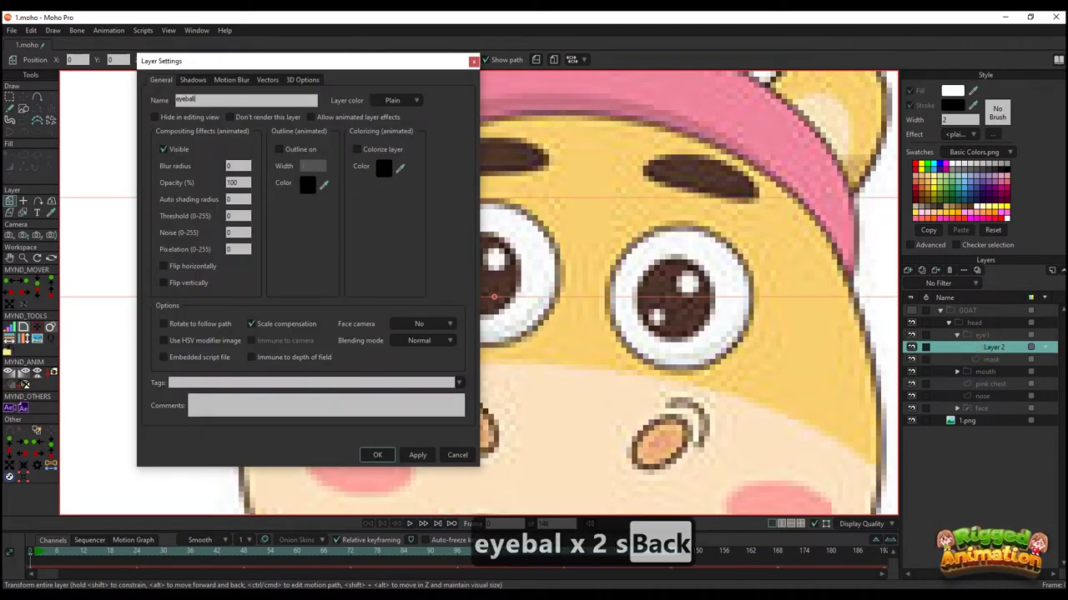
key(Return)
- Draw a circle over the left eye's dark pupil on the eyeball layer
click(23, 109)
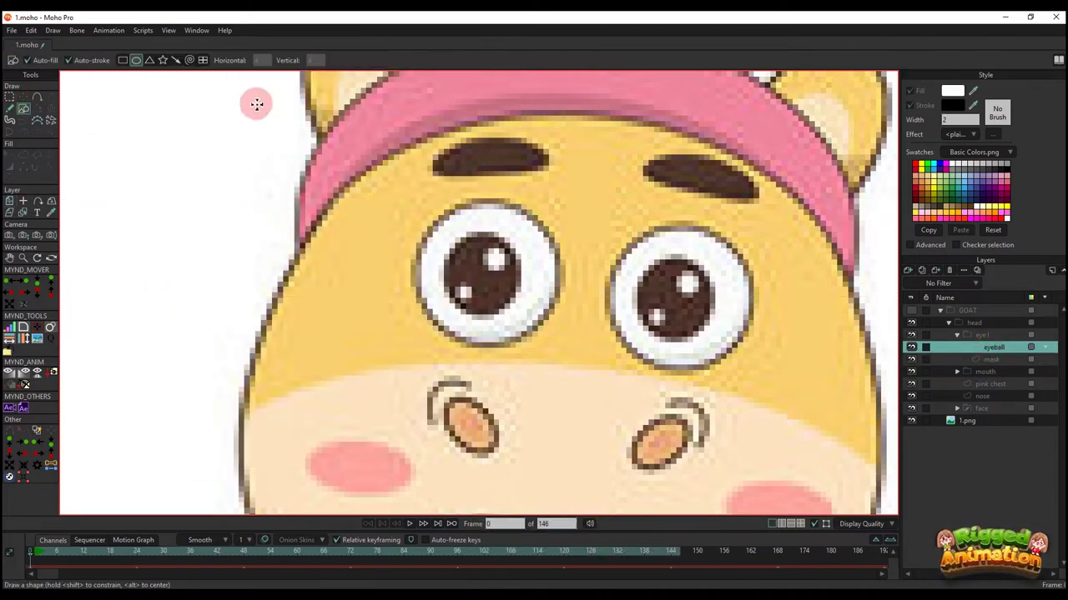
scroll(477, 281, up, 2)
drag(465, 248, 441, 227)
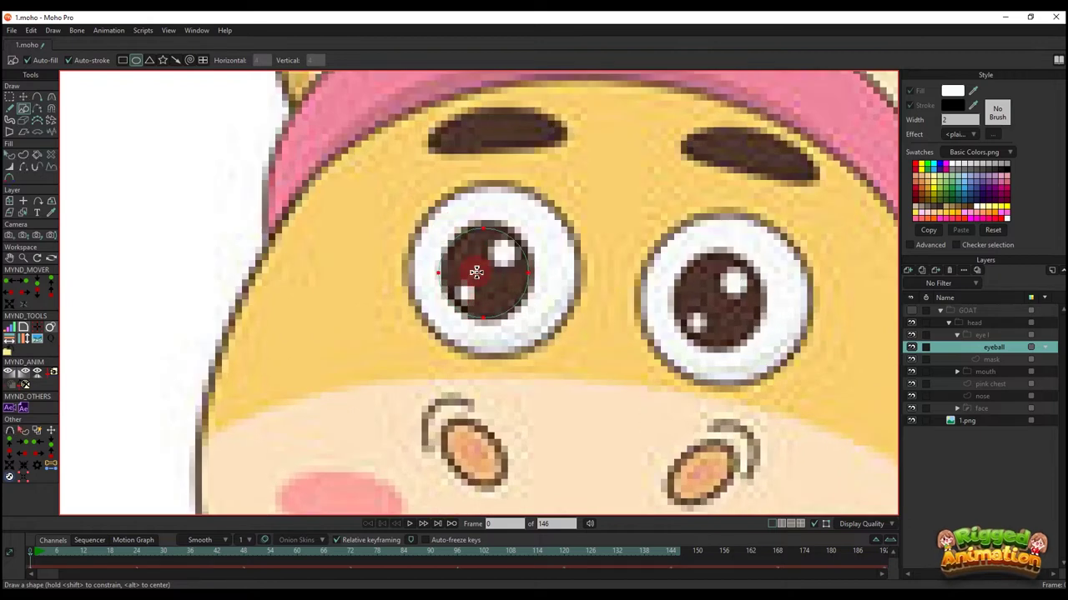
- Fill the left pupil circle with black and turn off its stroke
scroll(477, 278, up, 1)
key(t)
key(q)
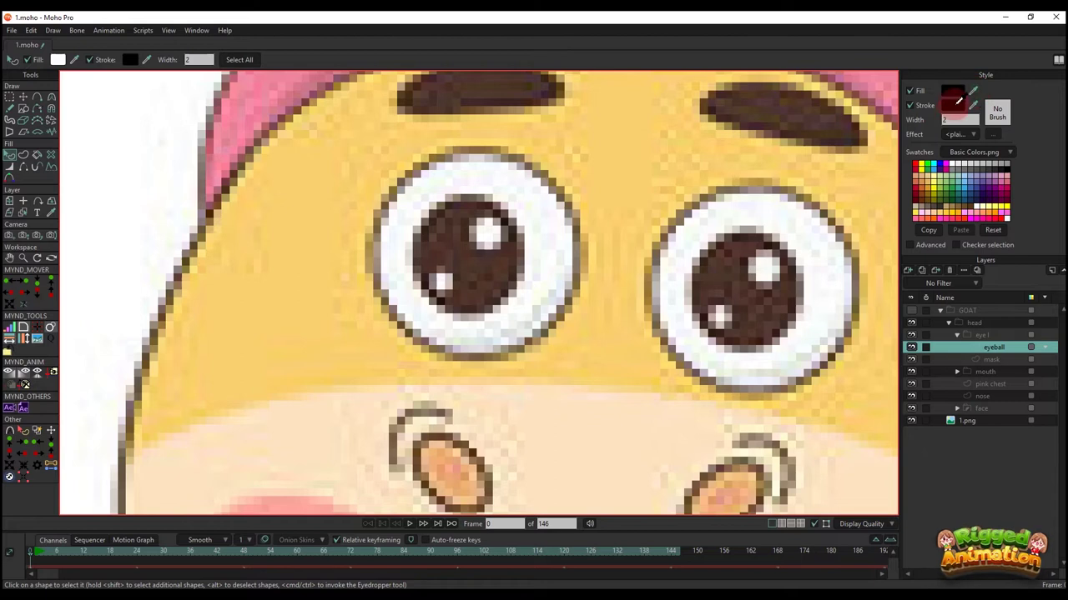
click(911, 105)
scroll(500, 287, up, 2)
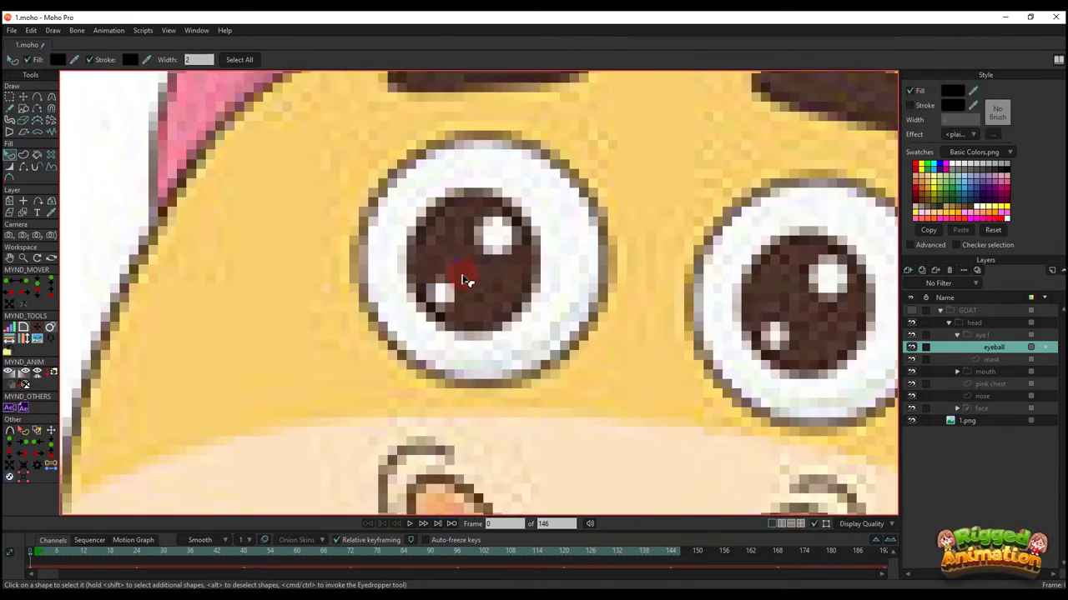
- Duplicate the pupil circle, shrink the copy onto the upper highlight, and fill it with white sampled from the reference
key(t)
key(ctrl+c)
key(ctrl+v)
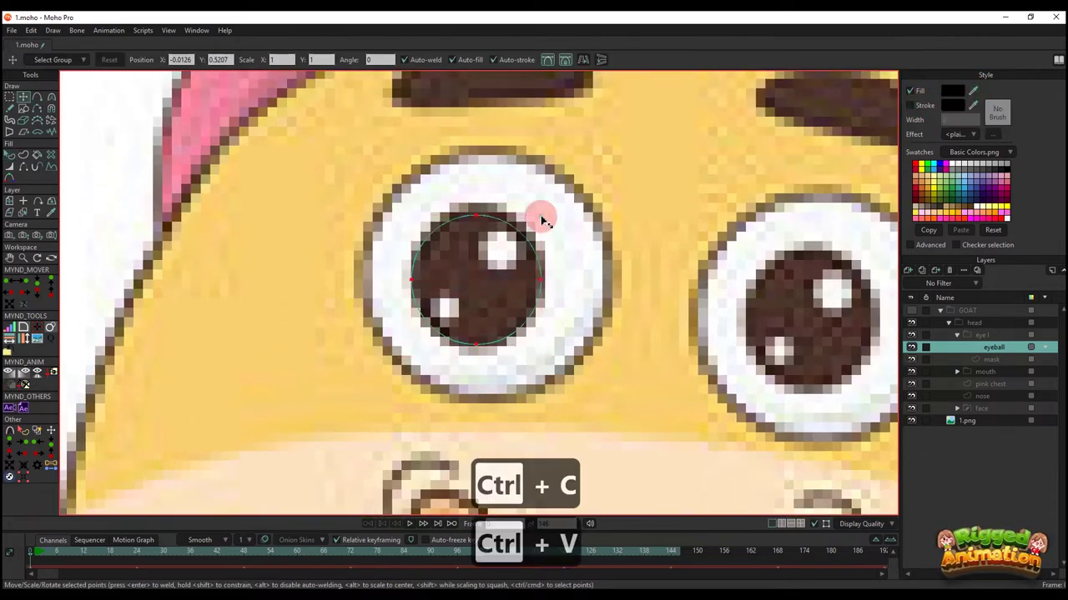
drag(542, 215, 502, 247)
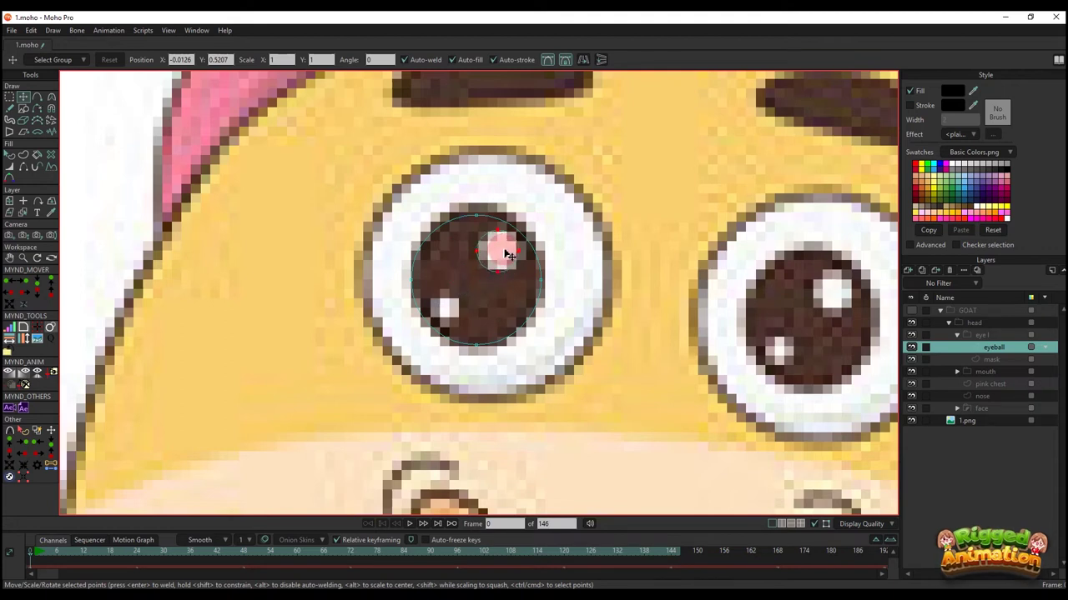
key(q)
click(973, 91)
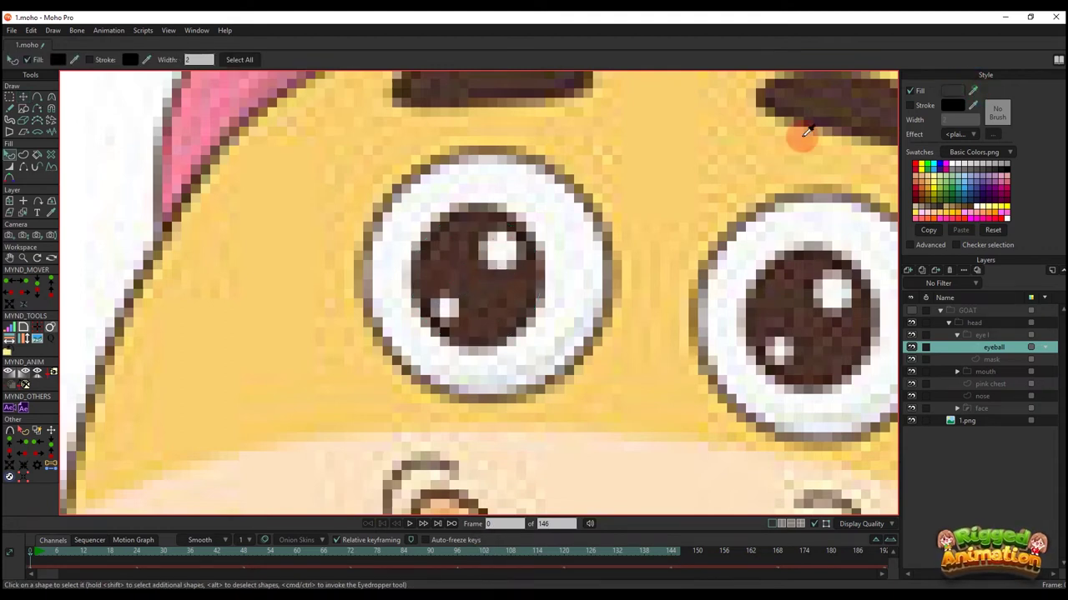
- Duplicate the white highlight circle and place the copy over the left pupil's lower highlight
key(t)
scroll(509, 259, up, 2)
key(ctrl+c)
key(ctrl+v)
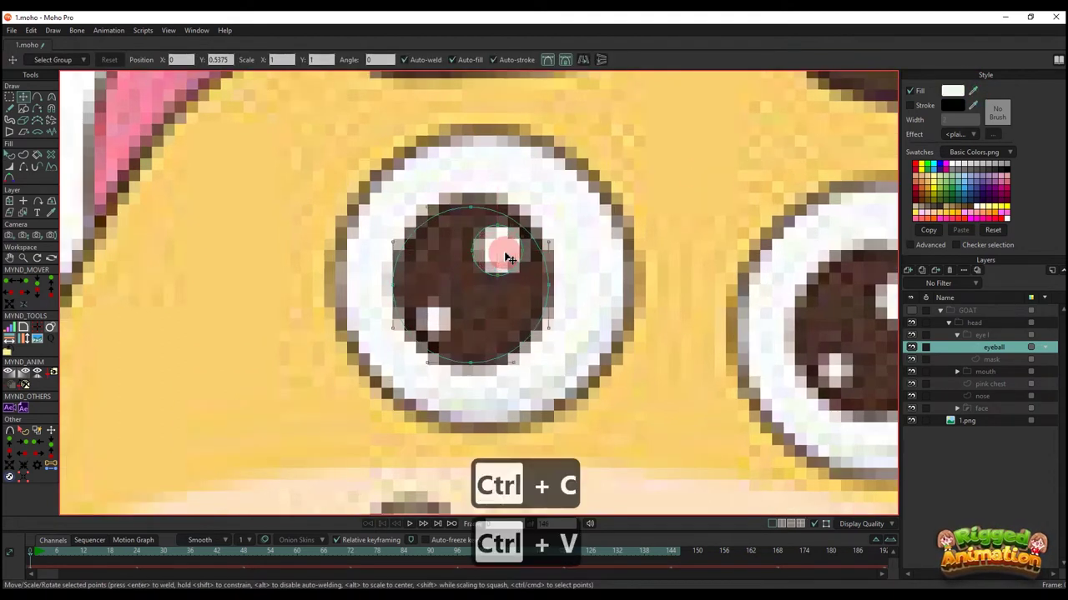
drag(508, 259, 452, 312)
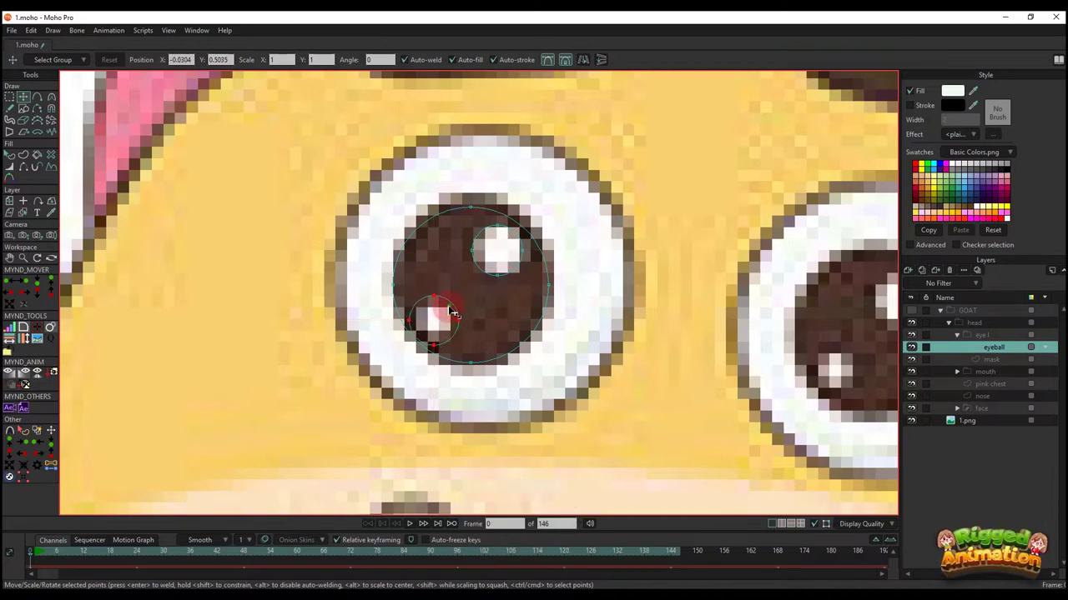
- Duplicate the whole eye l group and rename the copy as eye r
scroll(444, 317, down, 4)
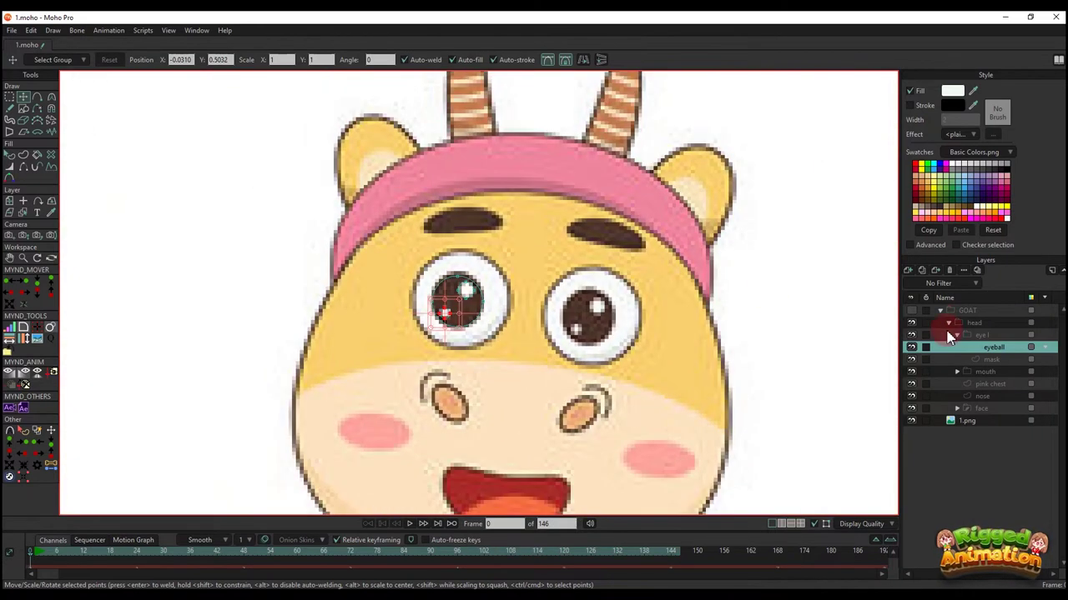
click(958, 334)
scroll(501, 304, up, 3)
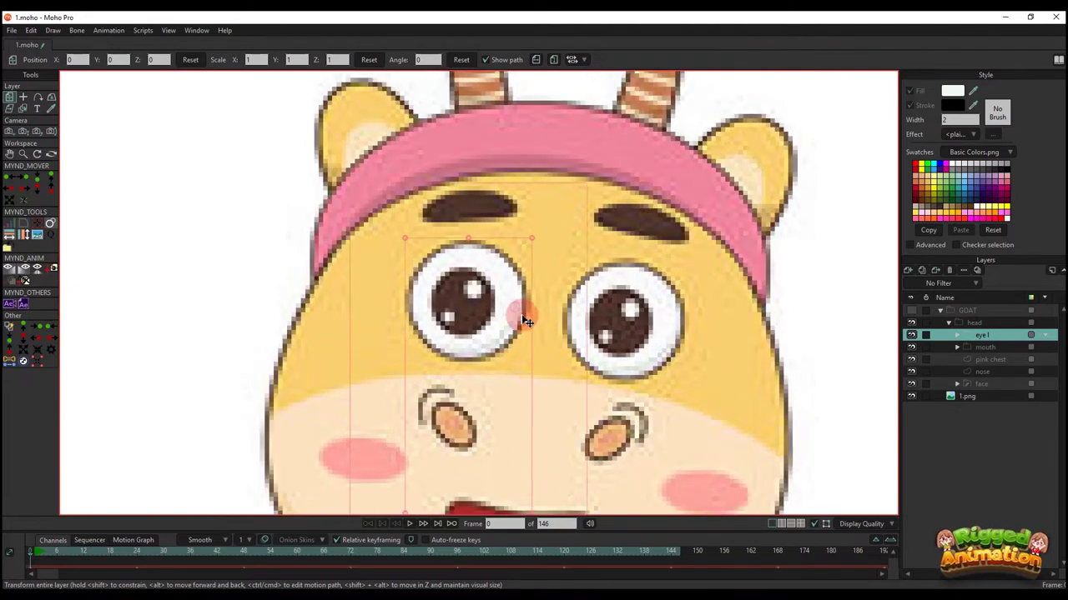
key(m)
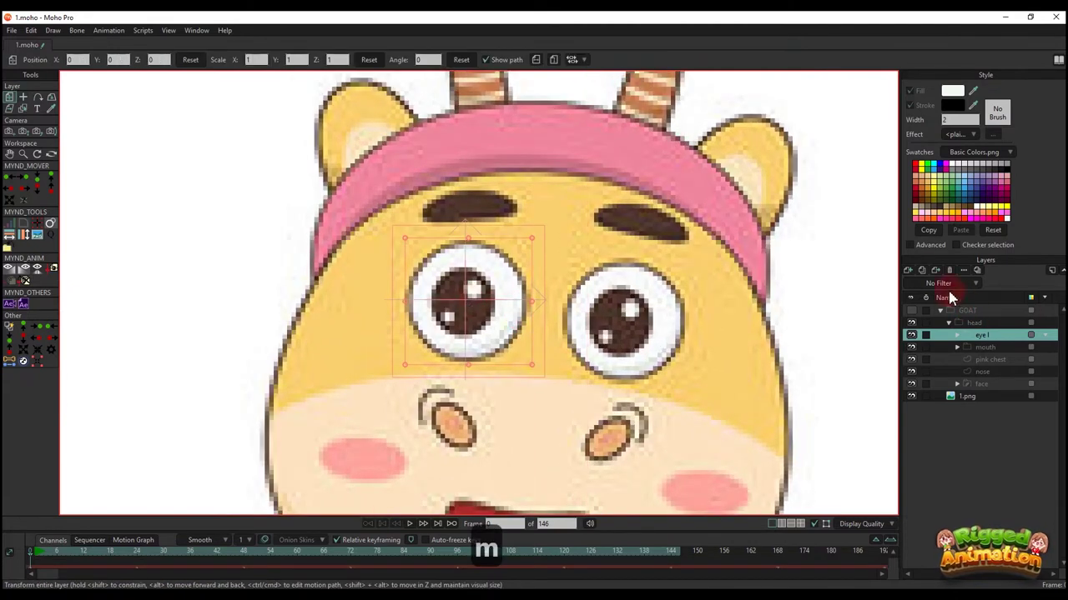
click(922, 271)
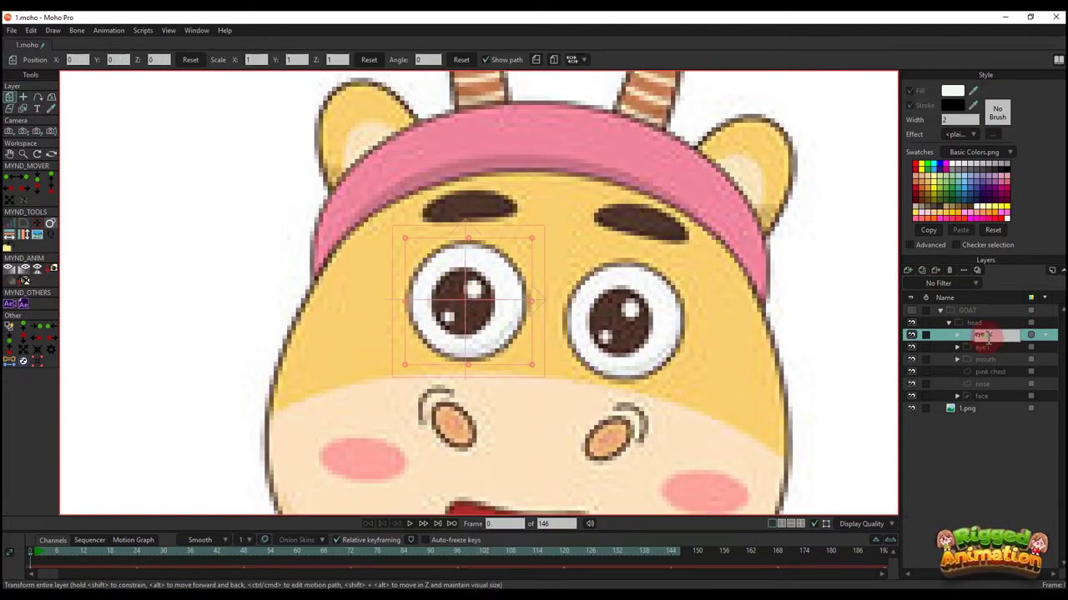
text(eye r)
key(Return)
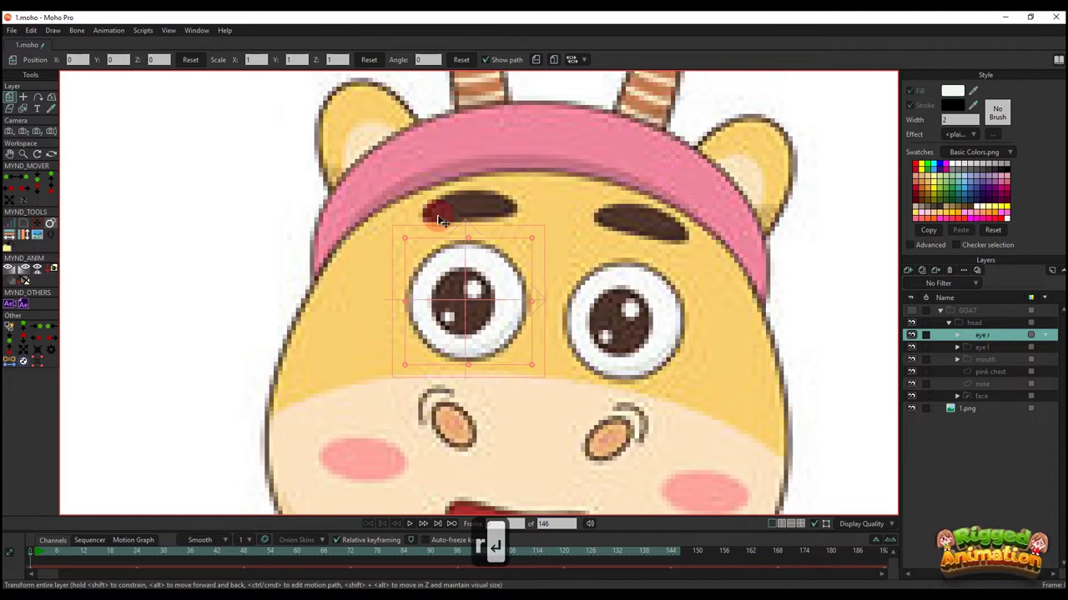
- Move the eye r group over the right eye of the reference goat
click(519, 310)
drag(518, 313, 607, 335)
scroll(607, 336, down, 2)
scroll(596, 327, up, 2)
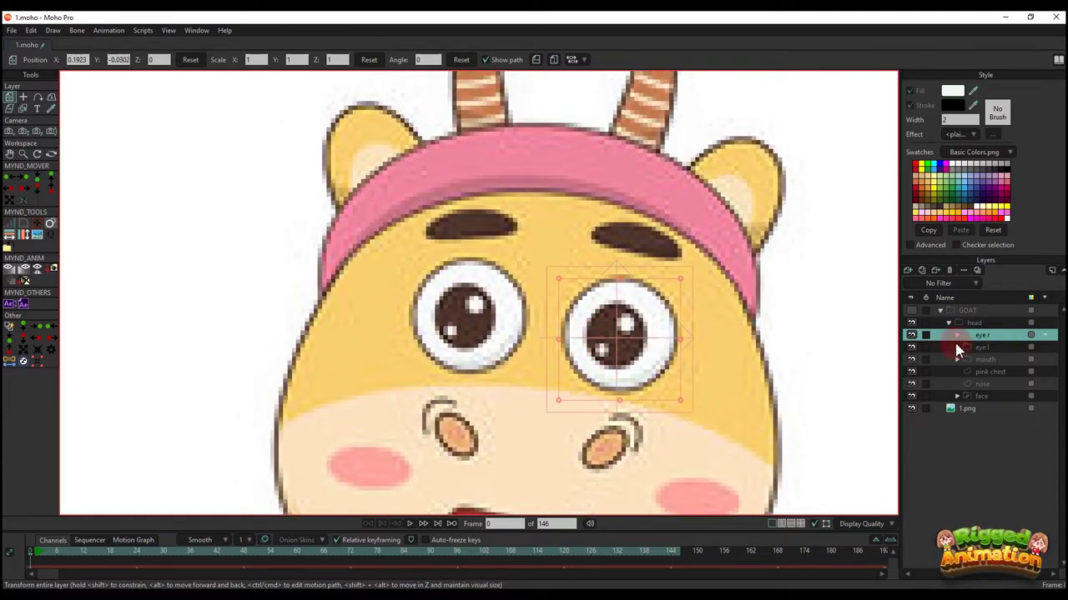
- Add a vector layer above eye r in the head group and rename it as eyesbrown
click(909, 272)
click(981, 344)
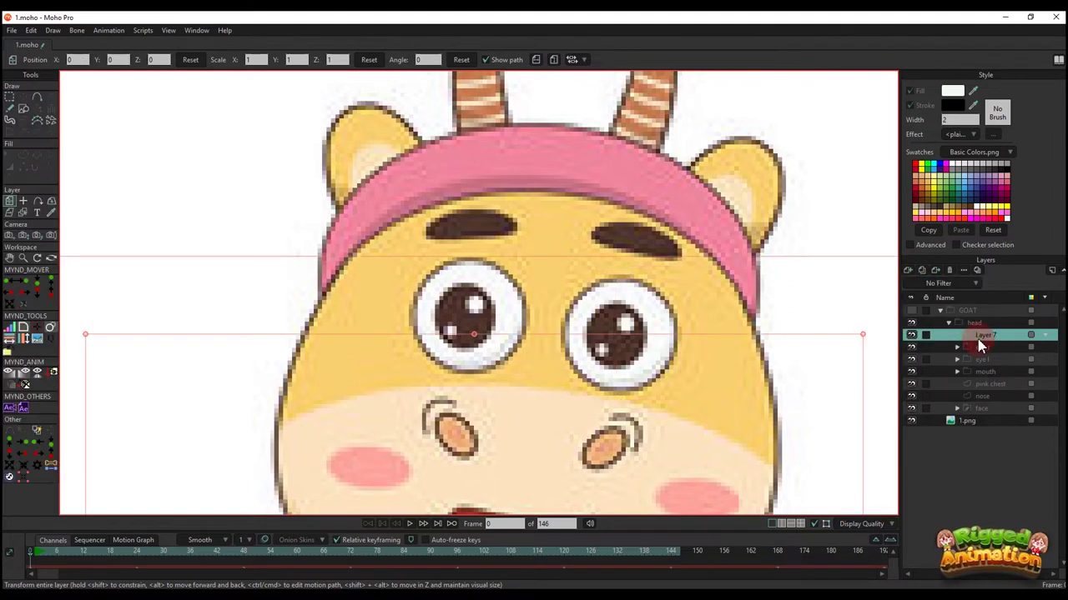
double_click(984, 337)
text(eyebrown)
key(Return)
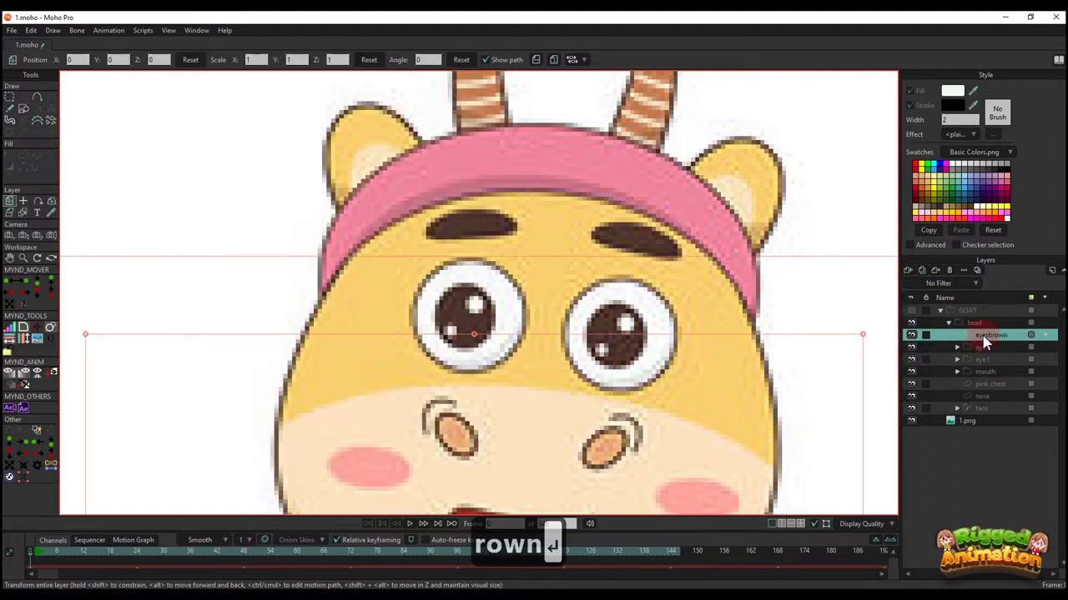
- Trace the left eyebrow as a closed curved outline on the eyesbrown layer with the Add Point tool
click(38, 97)
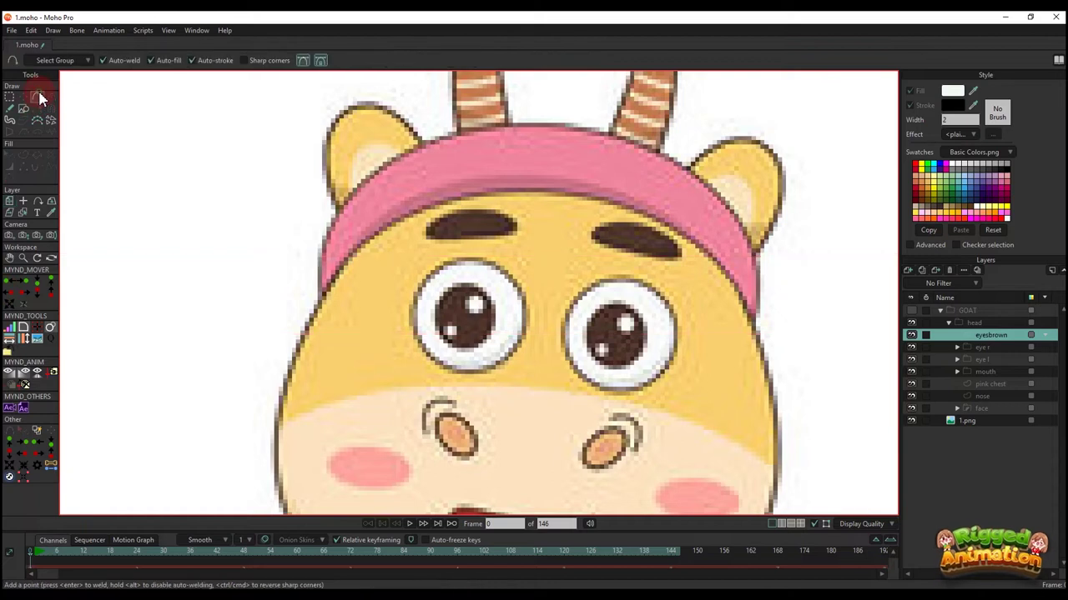
scroll(463, 284, up, 5)
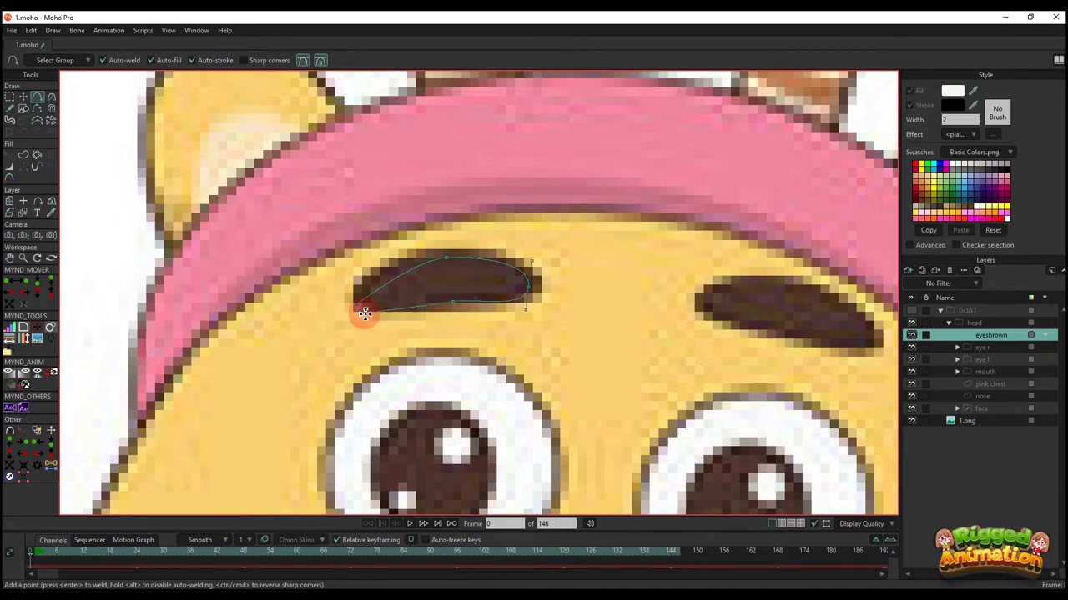
drag(365, 314, 355, 324)
key(t)
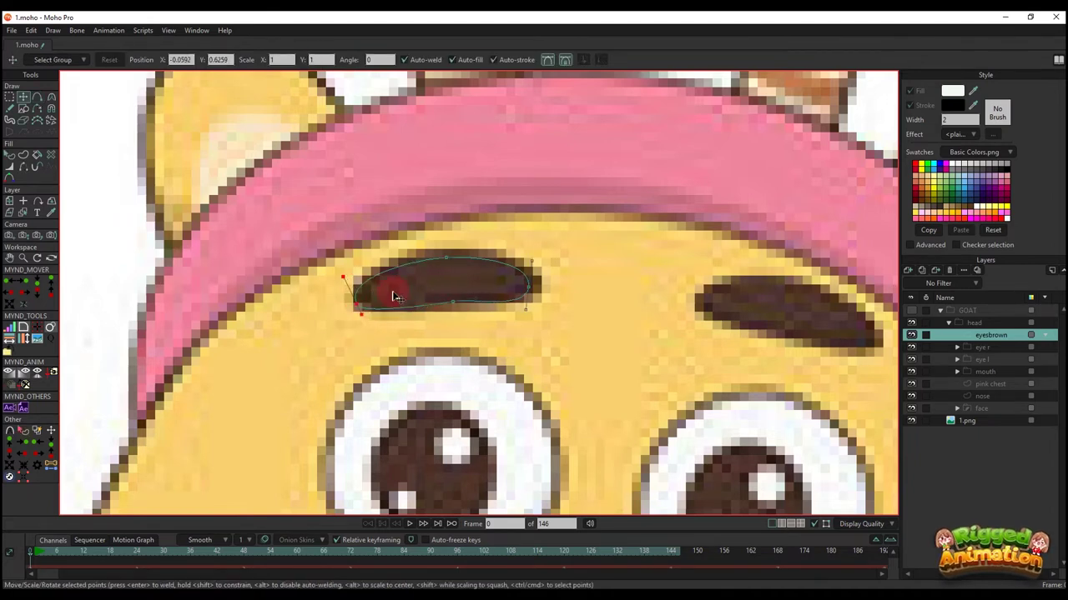
- Fill the left eyebrow shape with the dark brown sampled from the reference
scroll(492, 286, down, 2)
key(q)
click(973, 90)
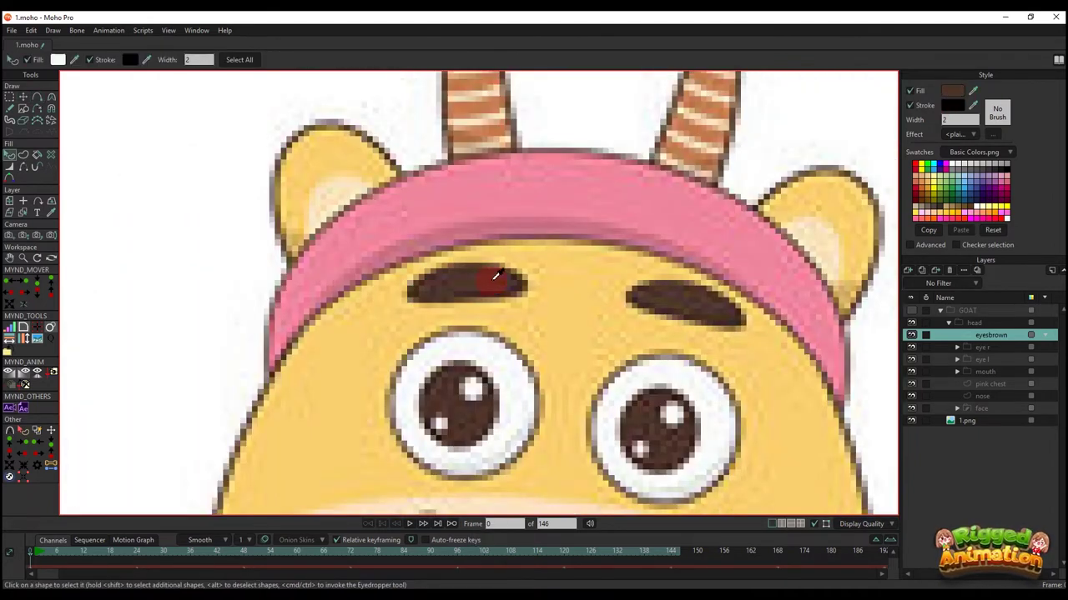
- Duplicate the left eyebrow, move the copy over the right eyebrow, and rotate and adjust it to fit the reference
scroll(492, 285, up, 2)
key(t)
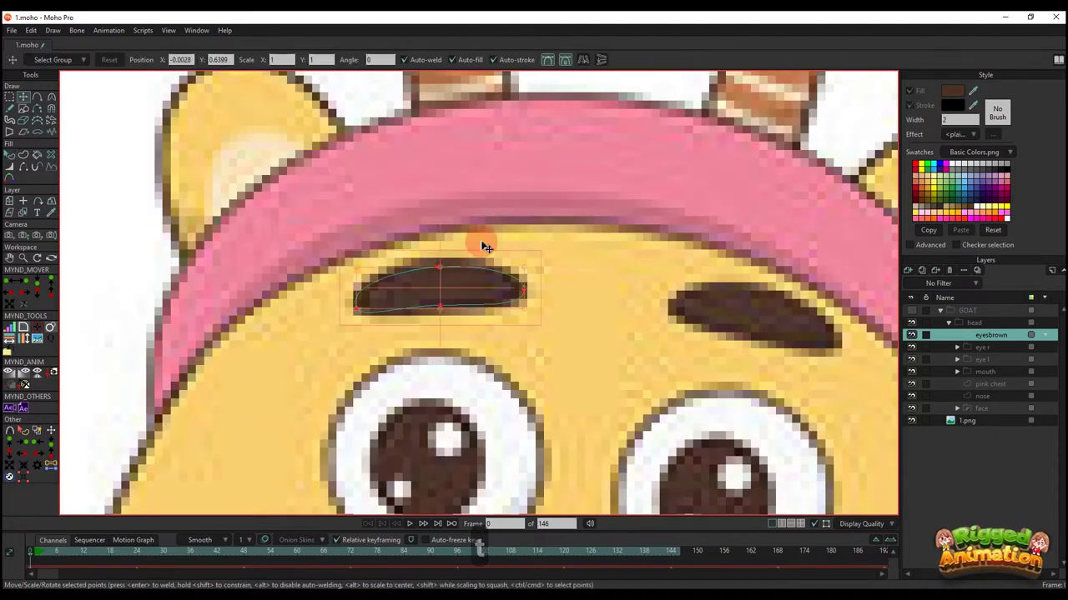
key(ctrl+c)
key(ctrl+v)
drag(491, 274, 790, 310)
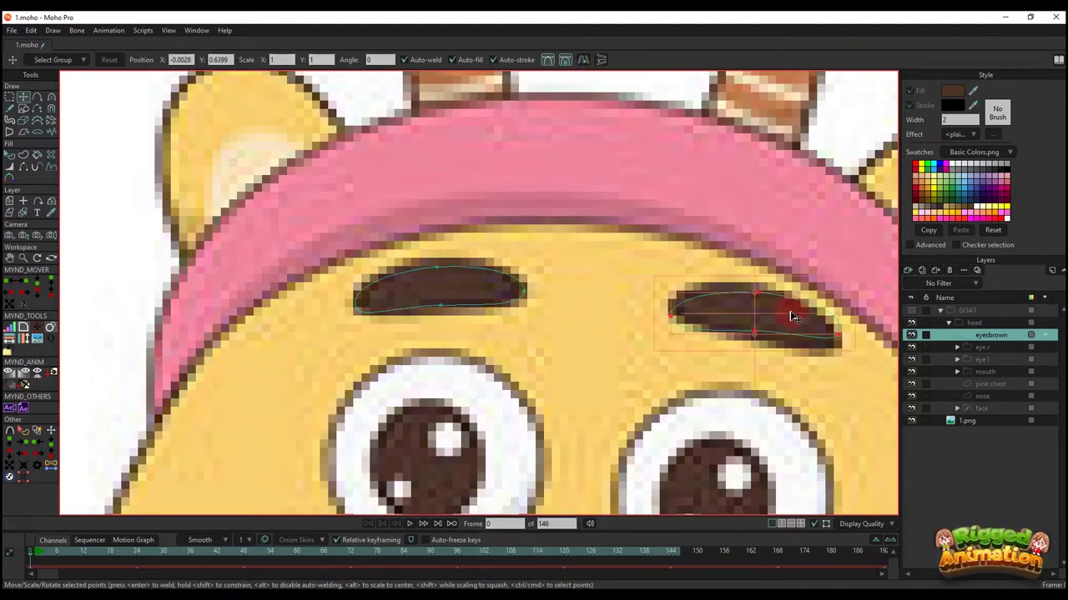
scroll(798, 314, up, 1)
drag(856, 327, 862, 347)
scroll(834, 342, down, 2)
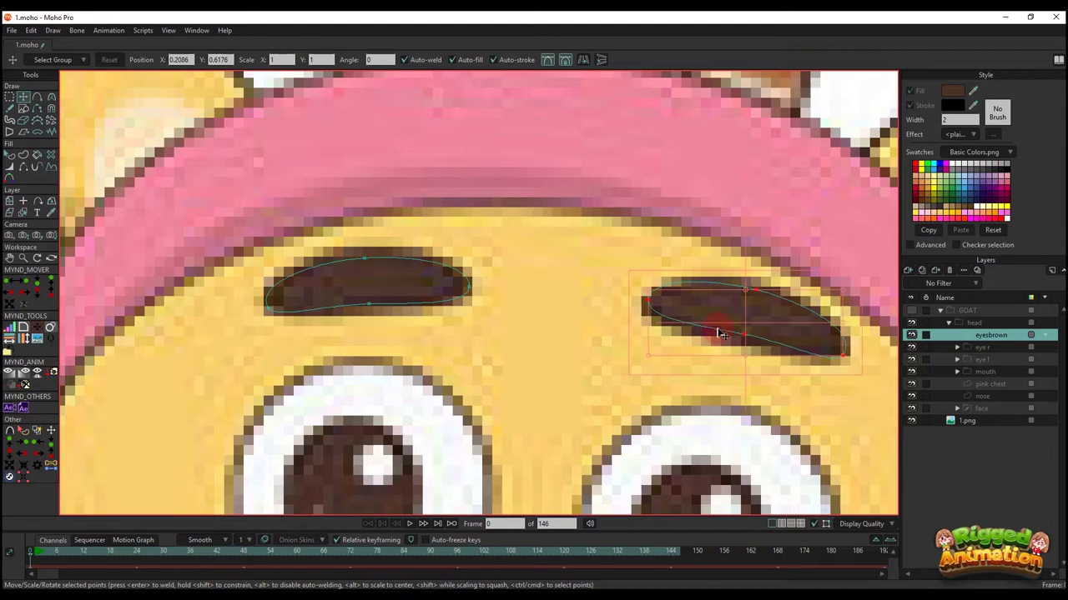
- Add a vector layer above eyesbrown in the head group and rename it as hair pins
scroll(651, 317, down, 3)
key(q)
scroll(576, 325, down, 3)
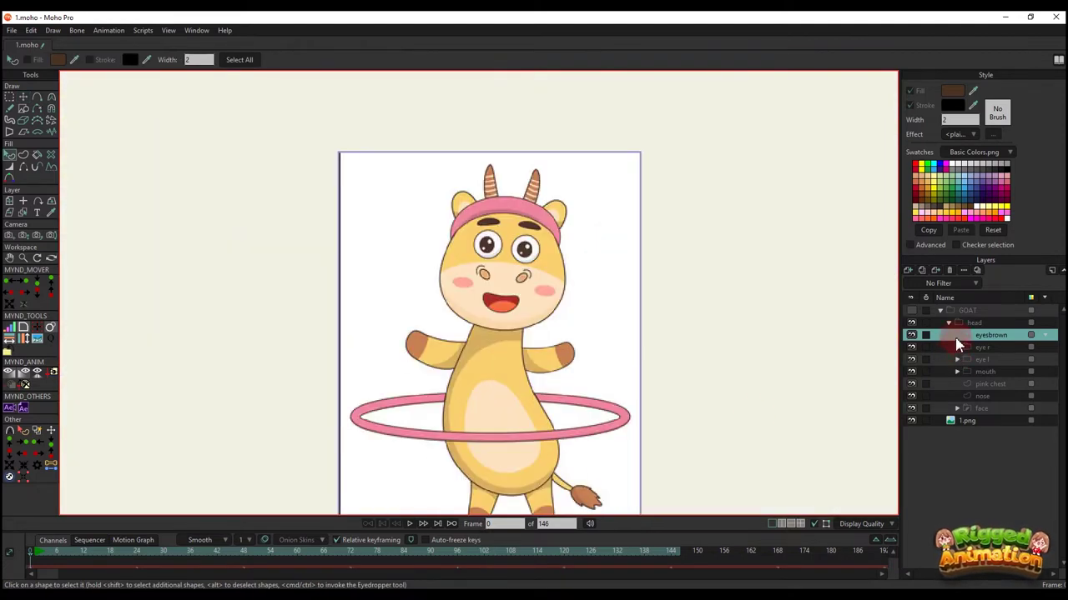
click(908, 270)
click(923, 282)
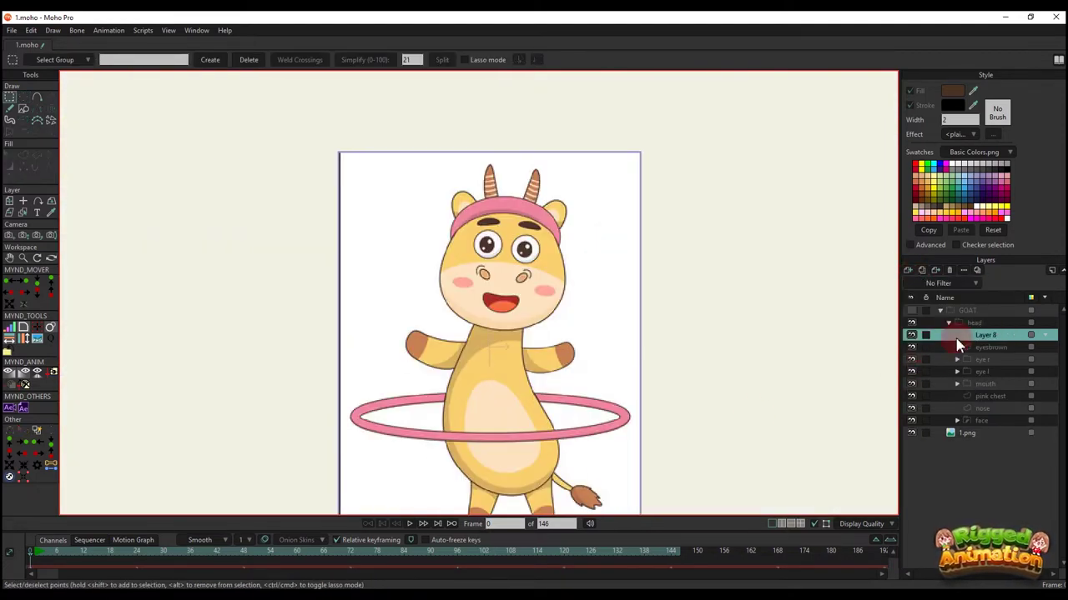
double_click(985, 336)
text(hair pins)
key(Return)
- Draw a closed four-point outline around the pink headband on the hair pins layer with the Add Point tool
scroll(512, 159, up, 2)
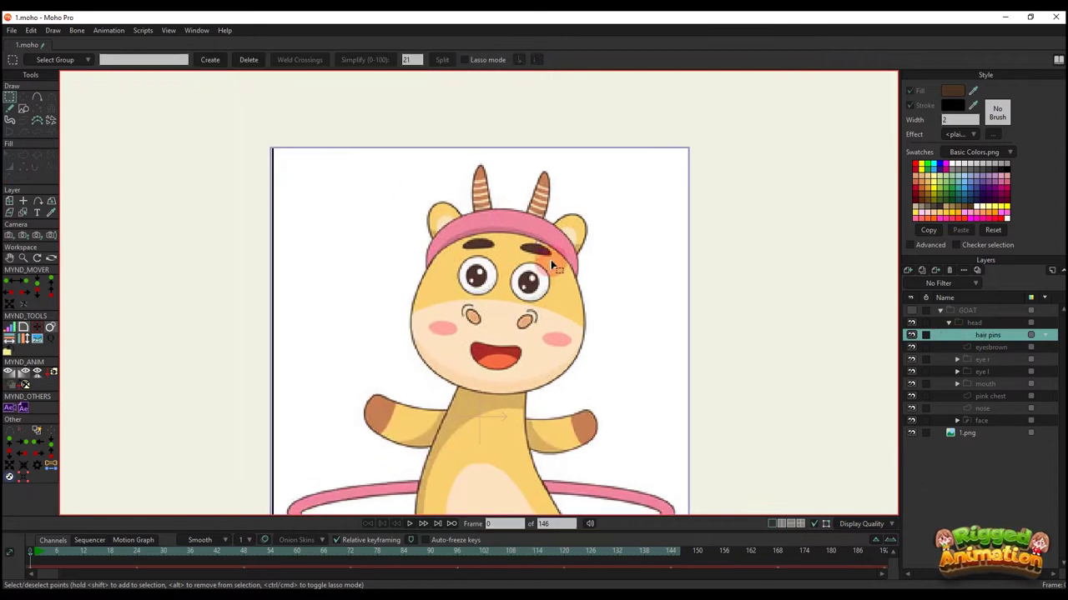
click(38, 97)
scroll(437, 279, up, 3)
drag(428, 251, 376, 278)
key(t)
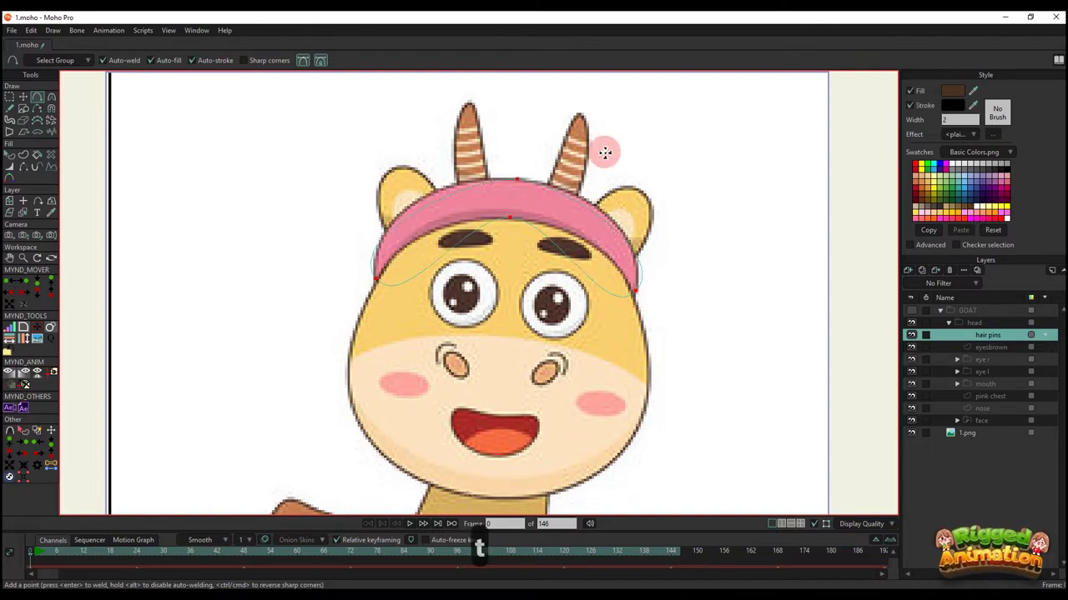
key(super+space)
key(t)
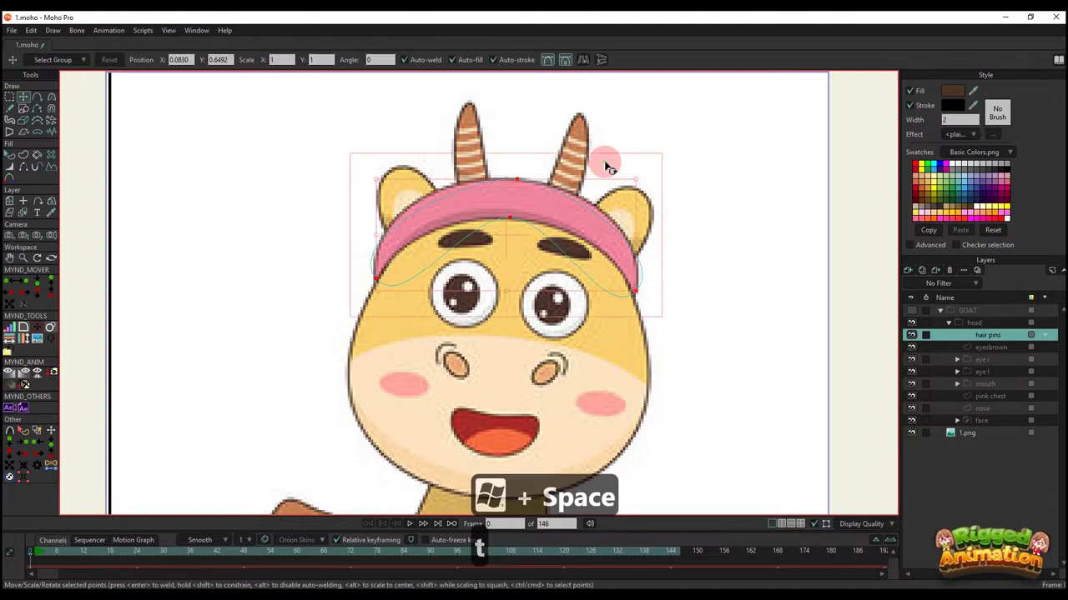
click(606, 164)
- Adjust the curve handles of the hair pins outline so it follows the pink headband in the reference
scroll(543, 200, up, 3)
mouse_move(330, 332)
mouse_down()
mouse_move(281, 298)
mouse_move(281, 262)
mouse_move(296, 247)
mouse_up()
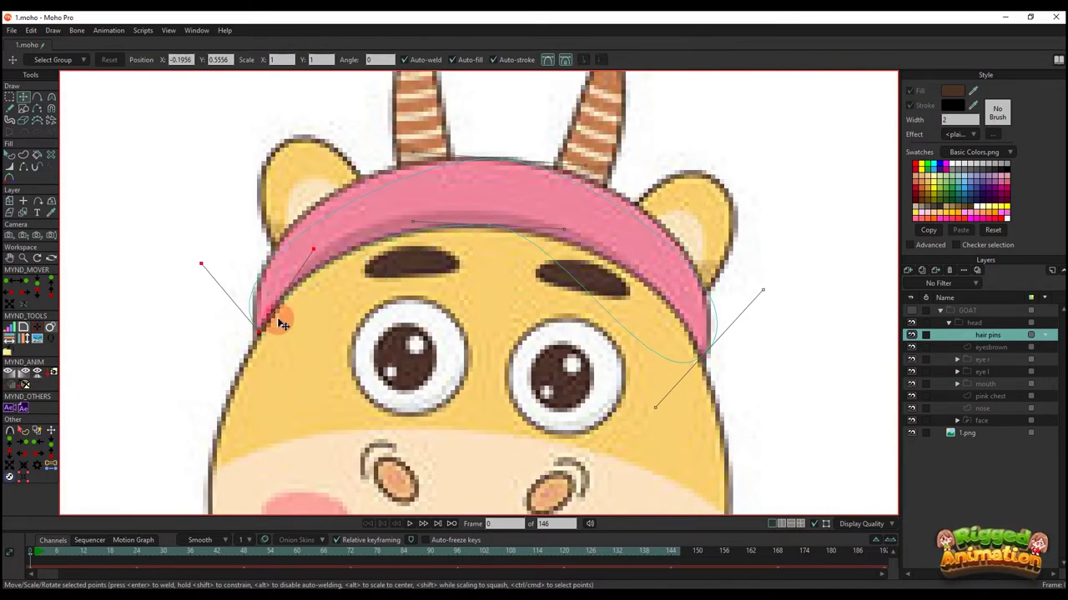
drag(416, 221, 410, 221)
drag(655, 407, 673, 316)
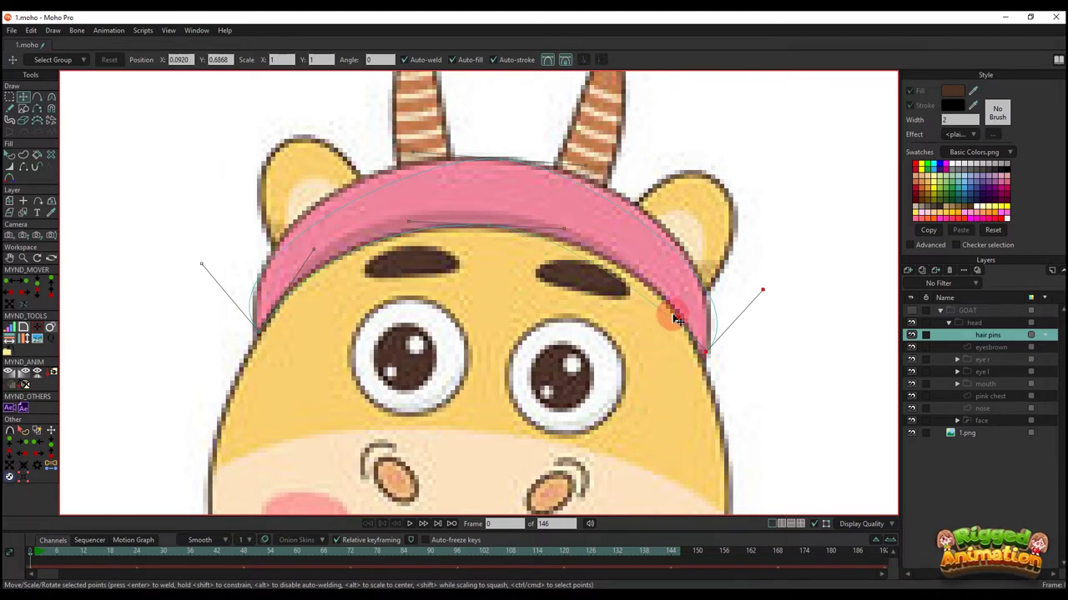
click(585, 243)
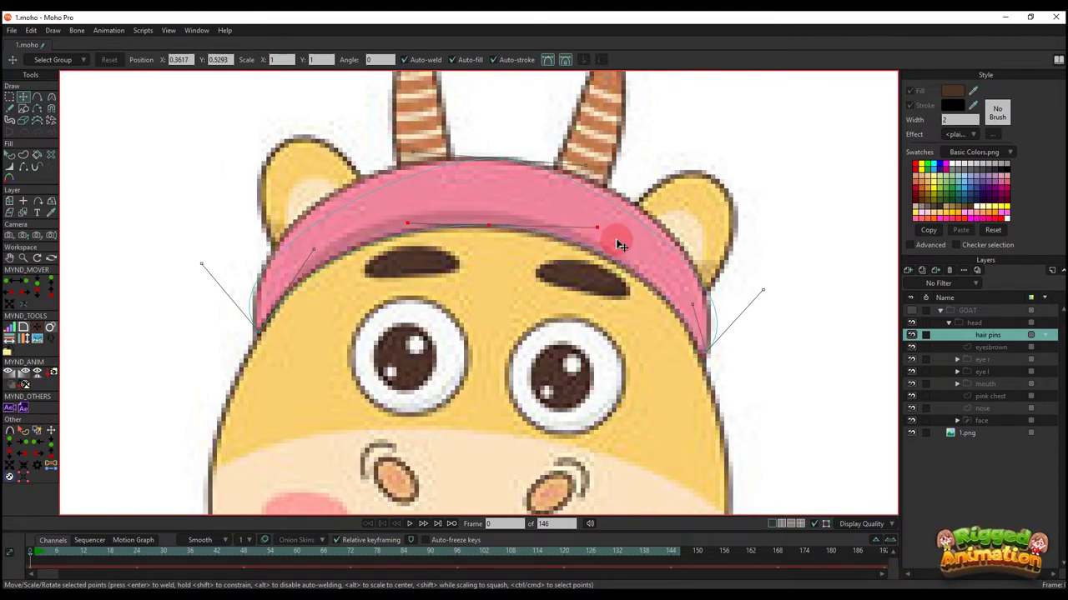
click(698, 347)
click(682, 305)
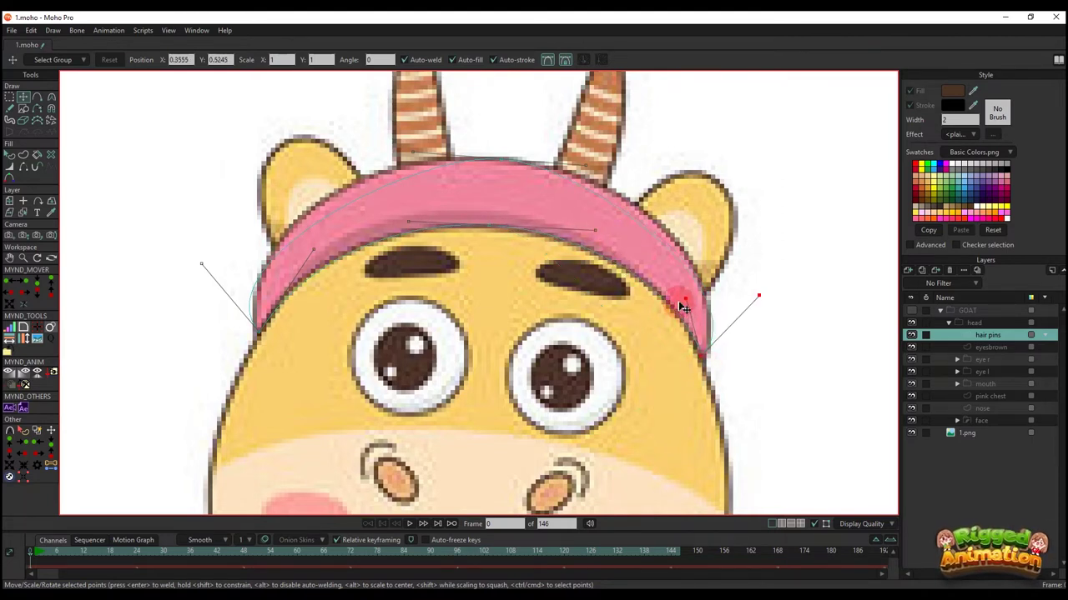
drag(747, 315, 735, 260)
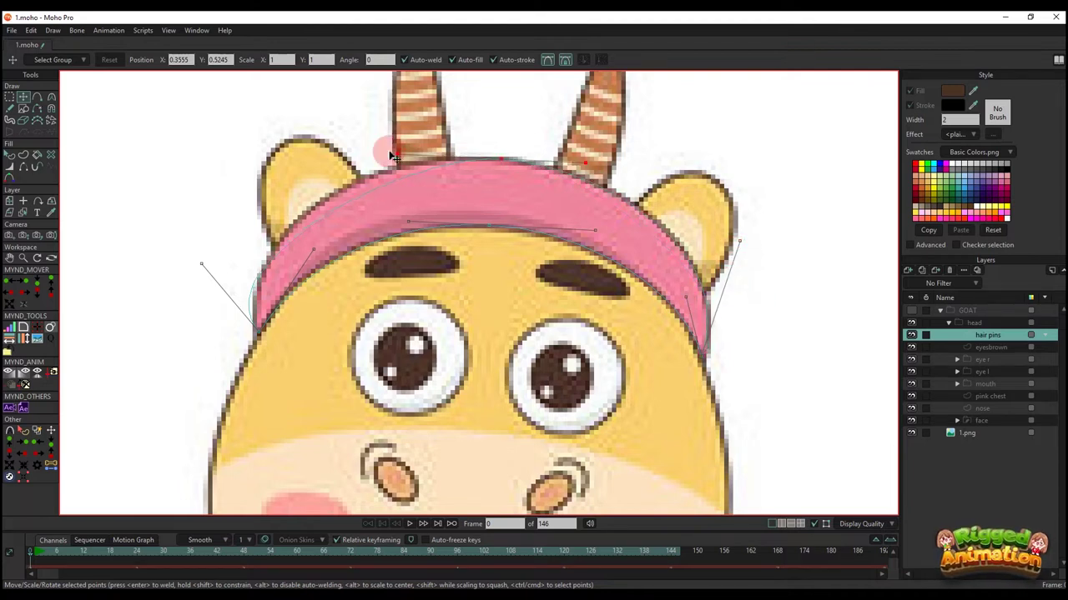
drag(204, 263, 257, 233)
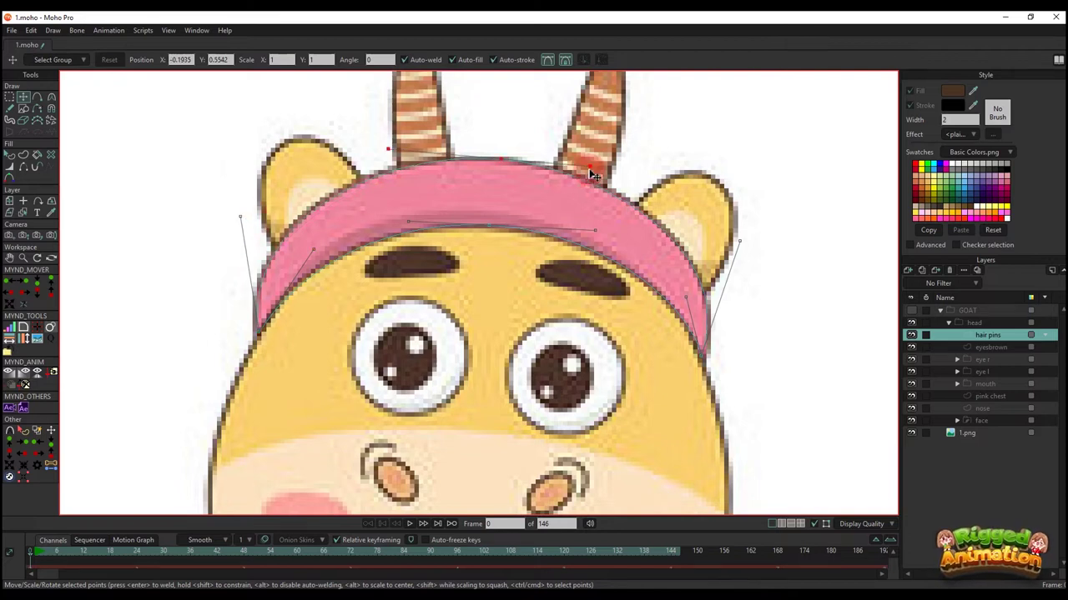
- Fill the headband shape with the pink sampled from the reference headband
key(q)
click(973, 91)
click(587, 215)
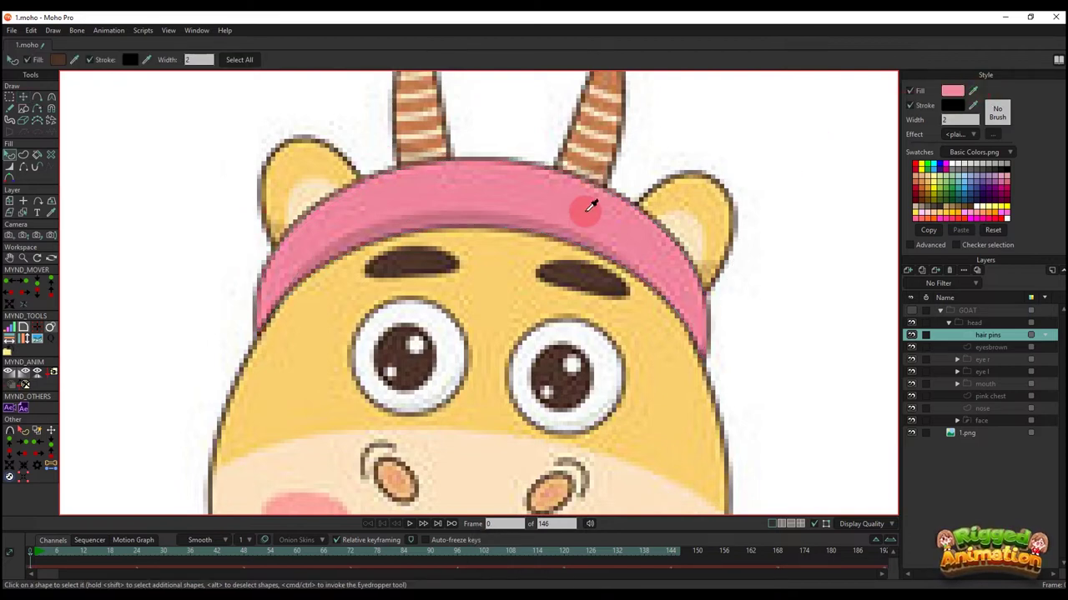
scroll(622, 195, down, 5)
scroll(493, 239, up, 1)
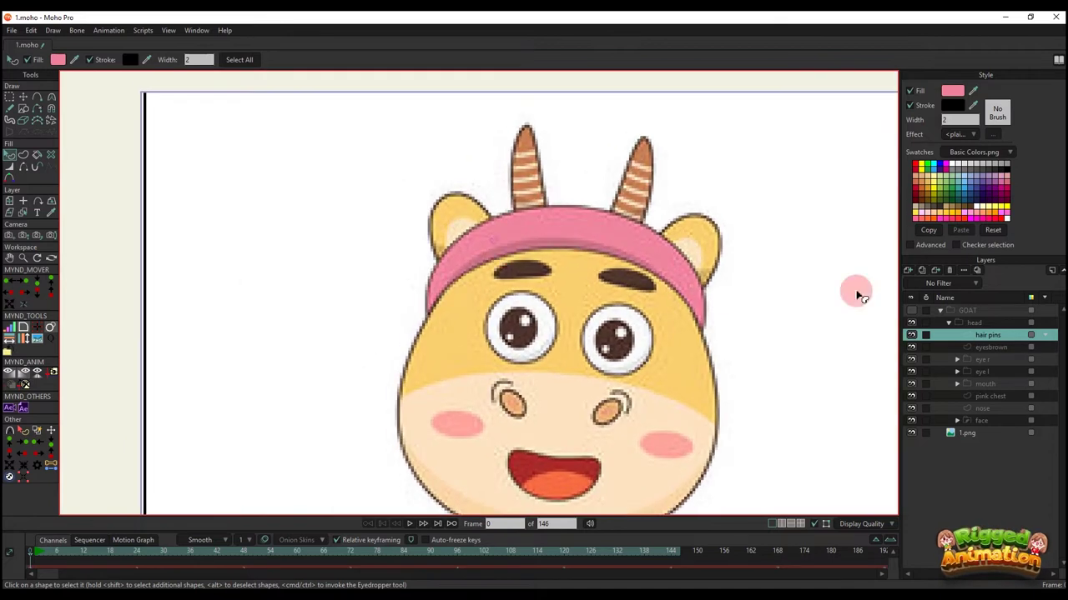
- Add a vector layer above eyesbrown in the head group and rename it as ear l
click(989, 345)
click(908, 271)
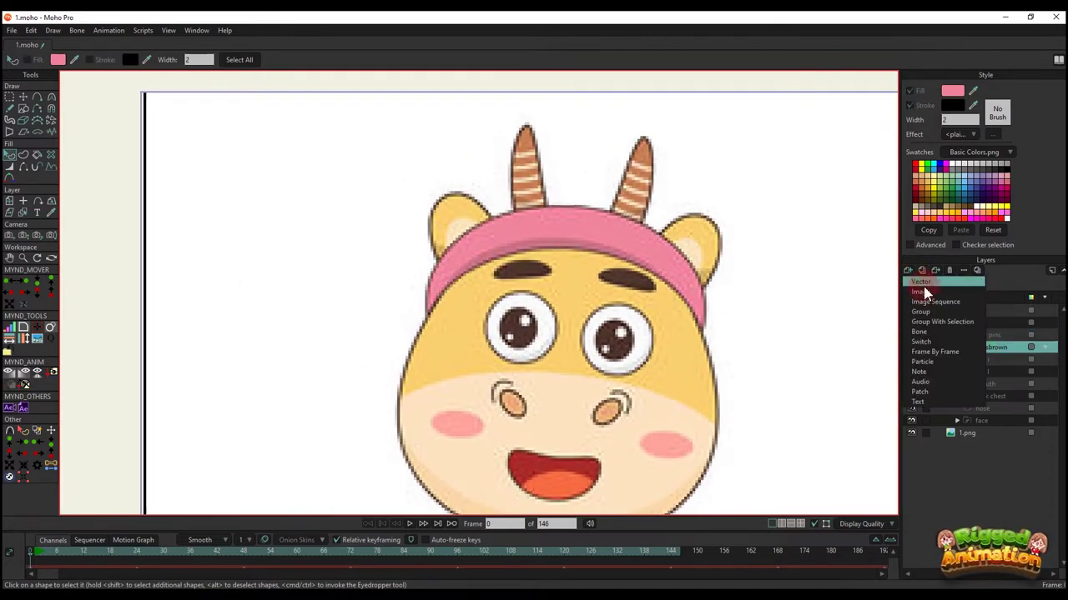
click(930, 288)
double_click(986, 348)
text(ear l)
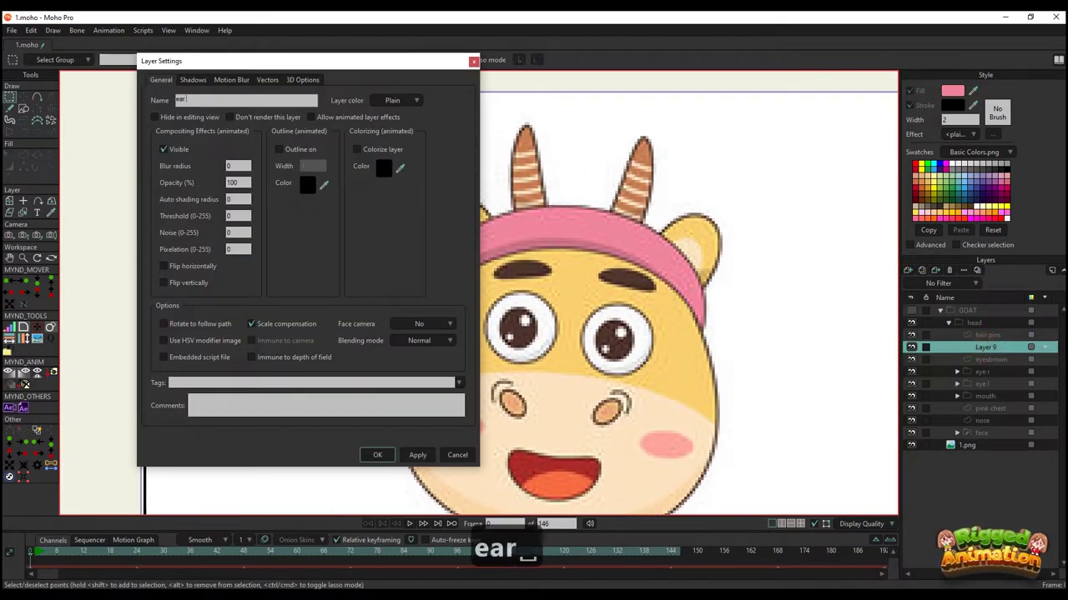
key(Return)
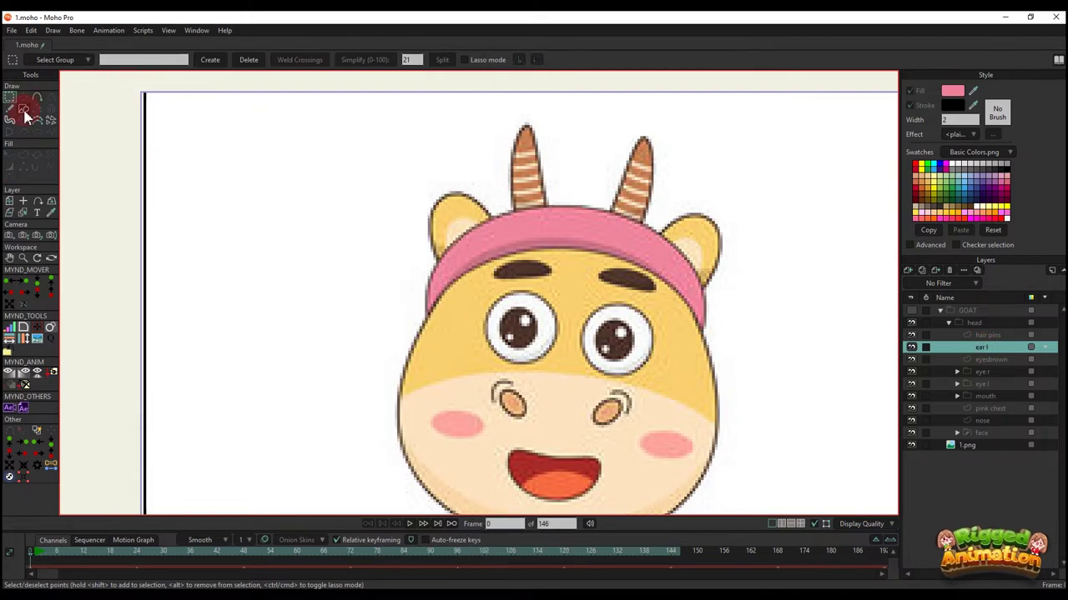
- Draw an oval over the left ear of the reference on the ear l layer
click(23, 109)
scroll(448, 209, up, 2)
drag(442, 199, 538, 245)
key(t)
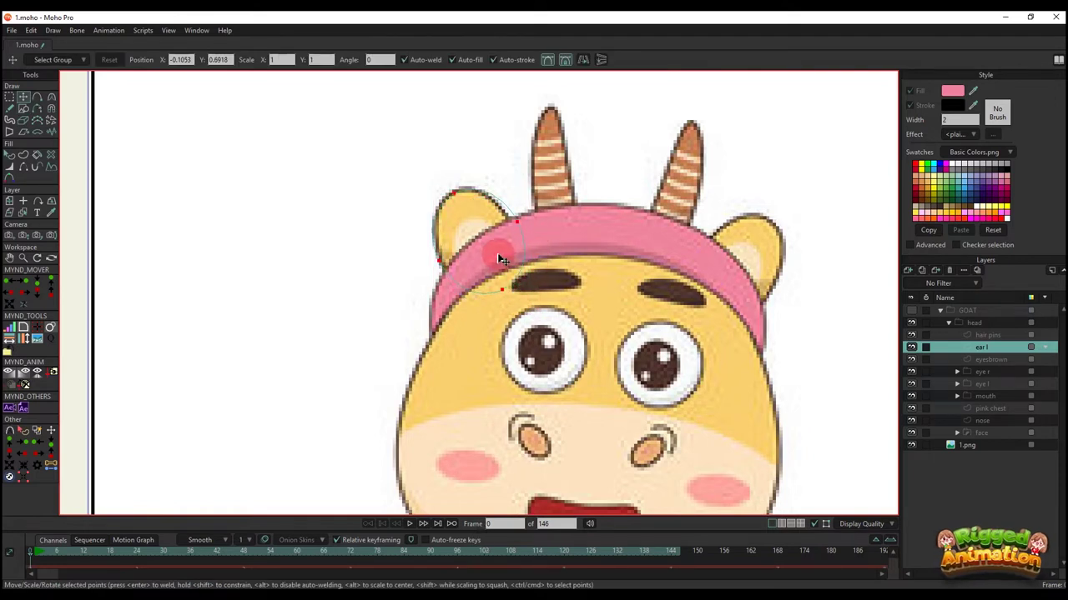
scroll(512, 219, up, 2)
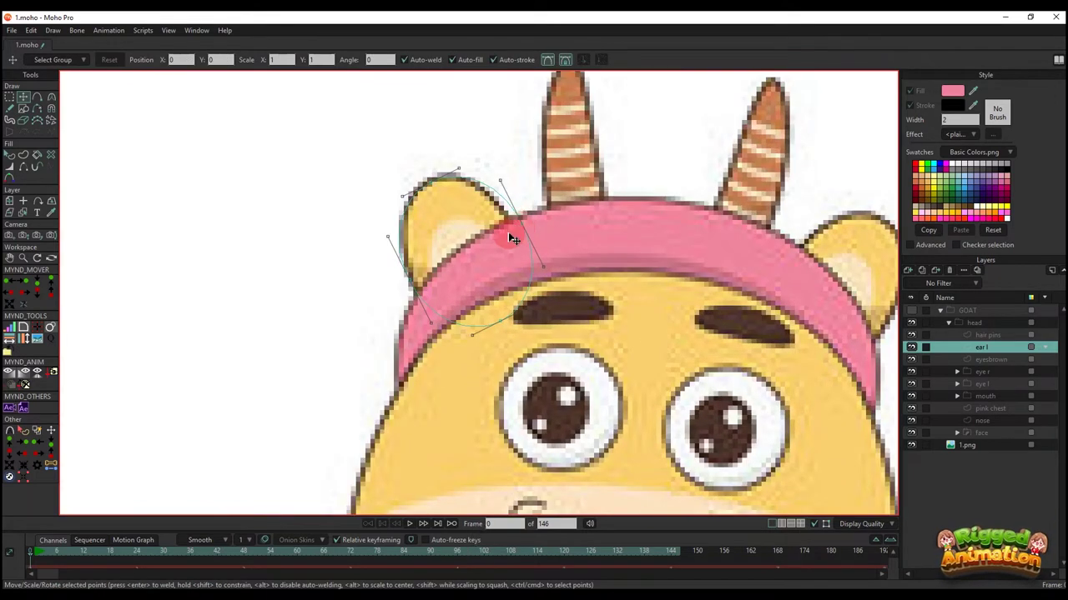
- Move the ear l layer beneath the face layer in the head group
scroll(513, 239, down, 1)
drag(989, 349, 989, 430)
scroll(475, 241, up, 3)
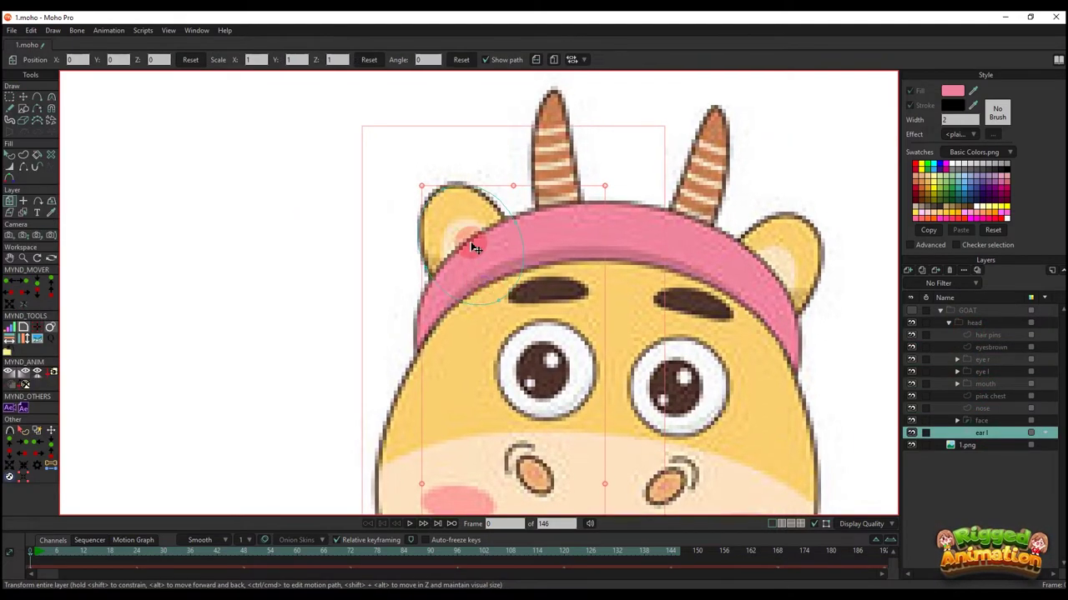
key(t)
- Fill the left ear shape with the yellow sampled from the goat's face
key(q)
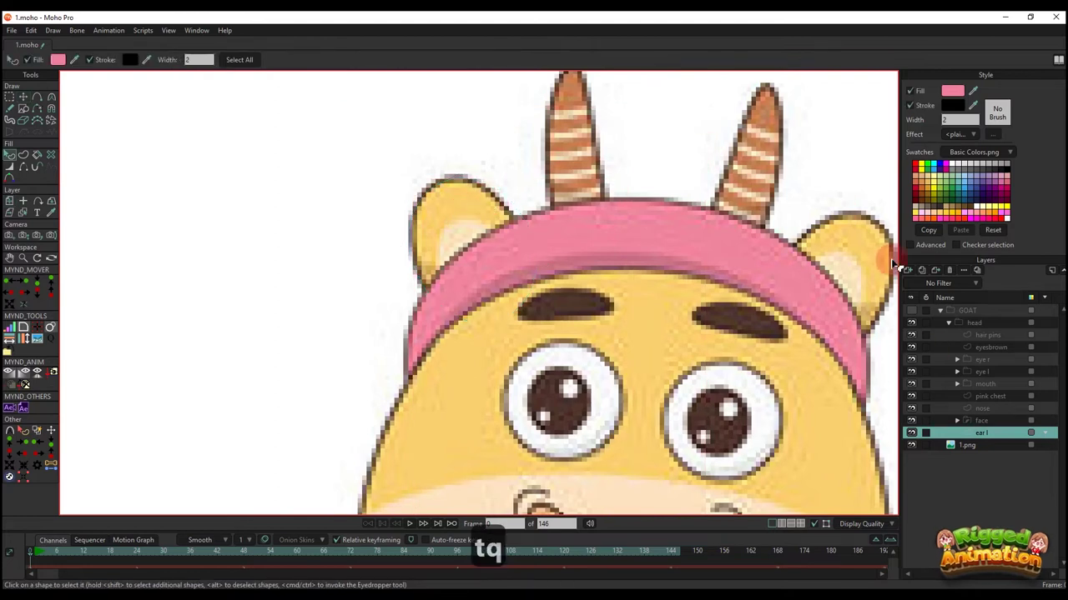
scroll(490, 215, down, 3)
click(486, 234)
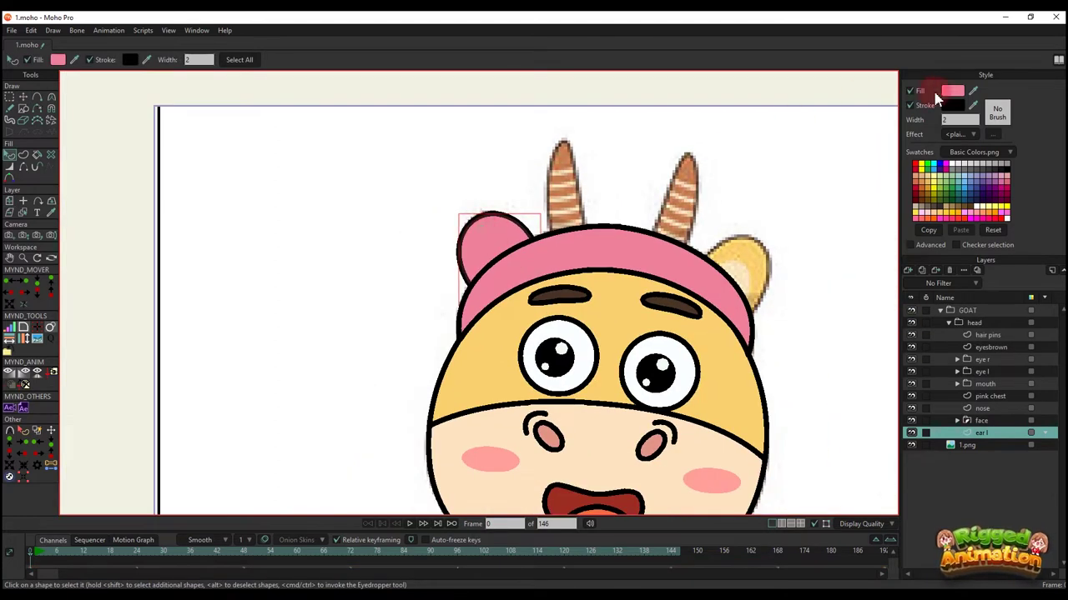
ctrl+click(505, 329)
- Copy and paste the left ear shape, then move and shrink the copy to form the inner ear
key(t)
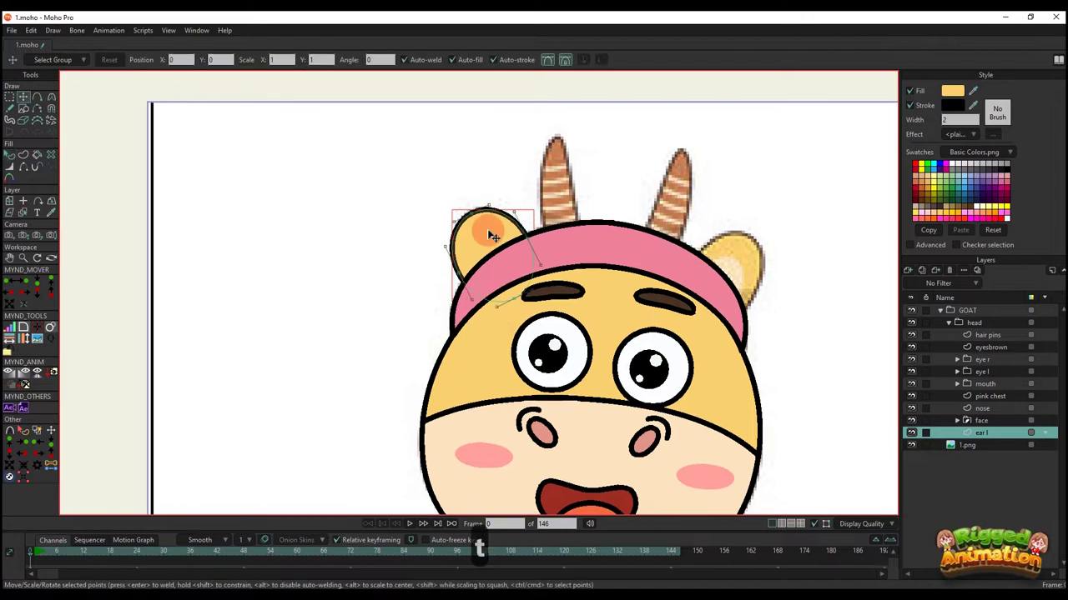
scroll(486, 219, up, 2)
key(ctrl+c)
key(ctrl+v)
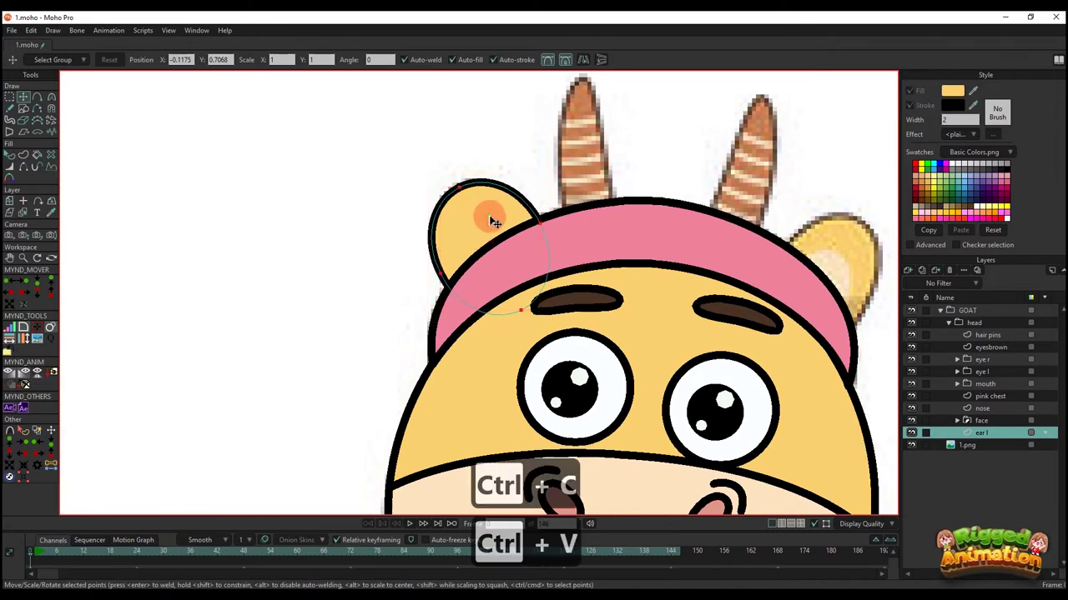
drag(489, 215, 537, 218)
drag(521, 229, 517, 229)
- Fill the inner ear shape with the light cream sampled from the muzzle
key(q)
click(658, 183)
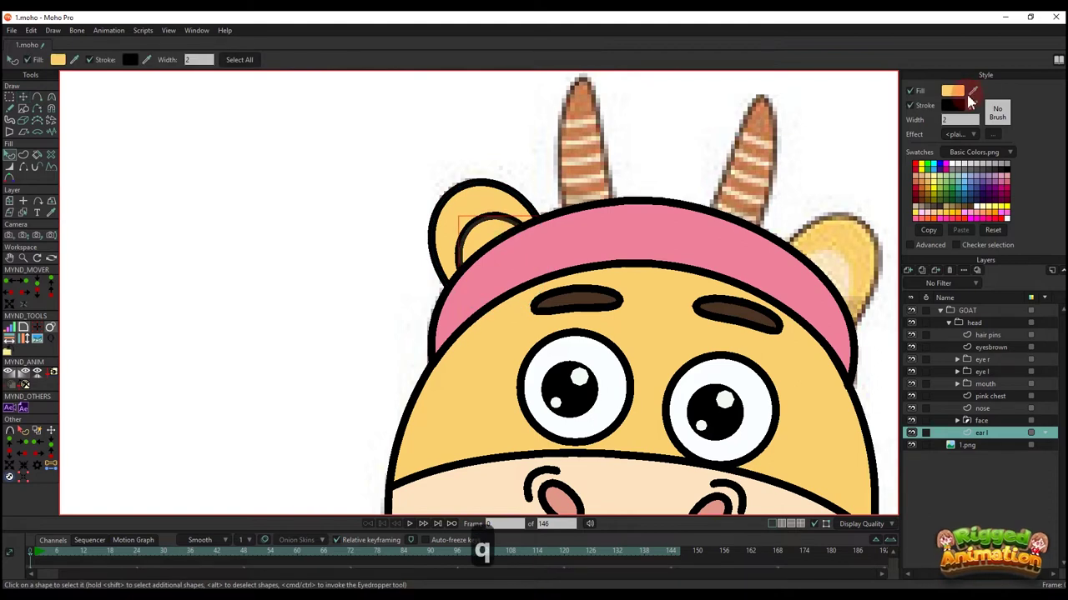
drag(971, 91, 517, 483)
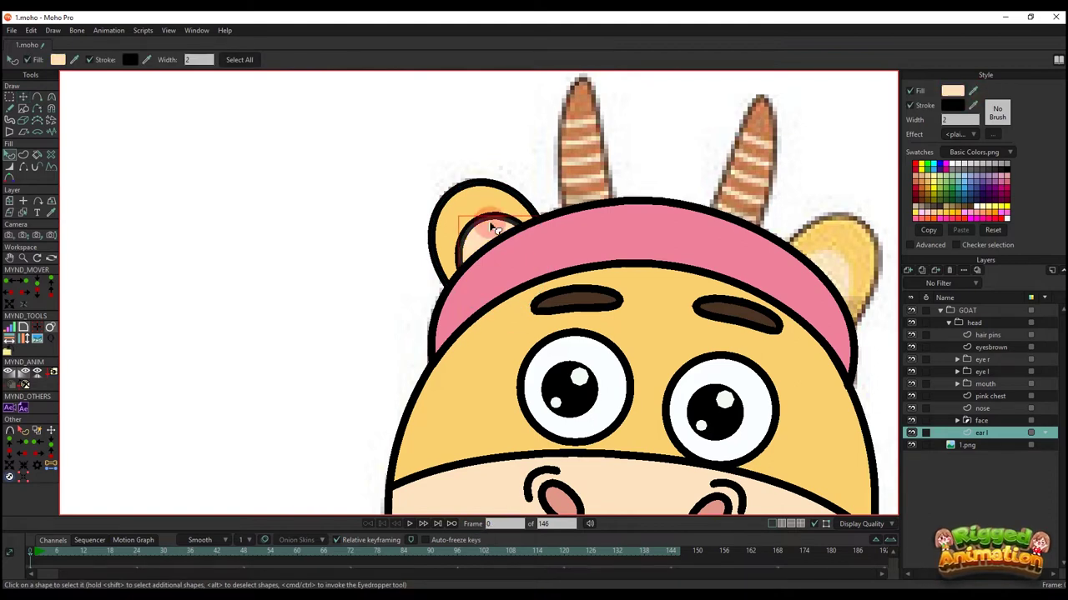
click(429, 166)
- Turn off the stroke of the left inner ear shape
scroll(439, 214, down, 3)
scroll(441, 213, up, 1)
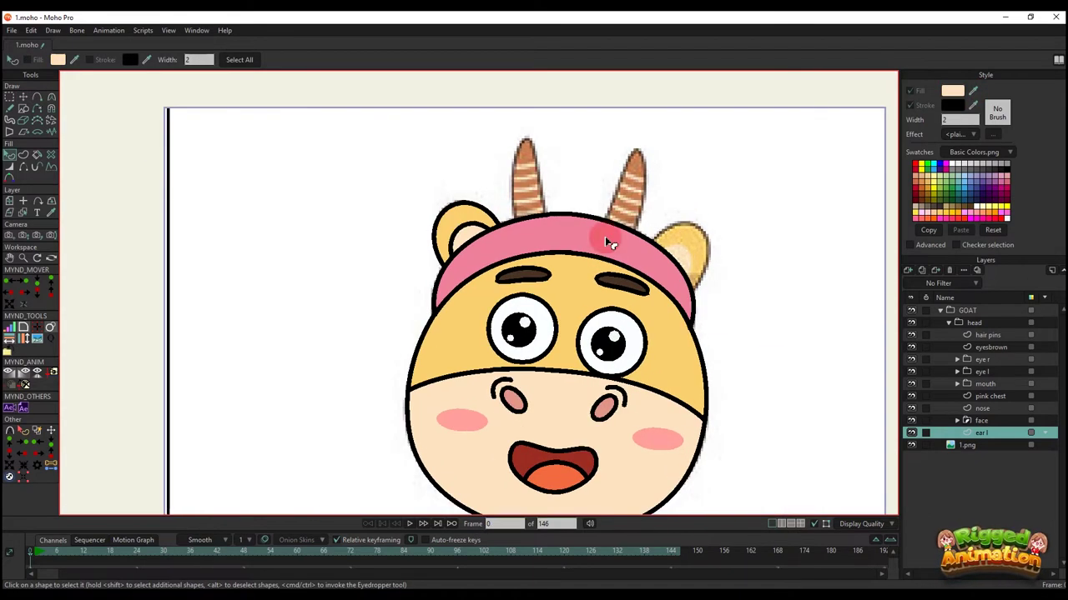
click(912, 310)
click(913, 312)
click(468, 231)
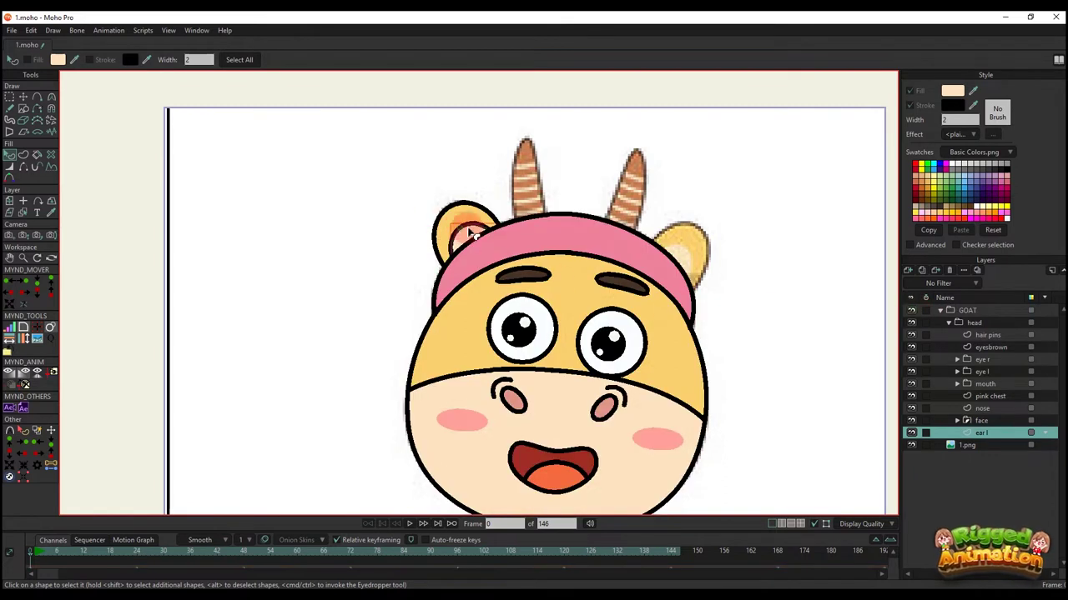
click(912, 106)
- Adjust the points of the inner ear shape so it sits properly inside the left ear
scroll(492, 246, up, 4)
key(t)
click(508, 241)
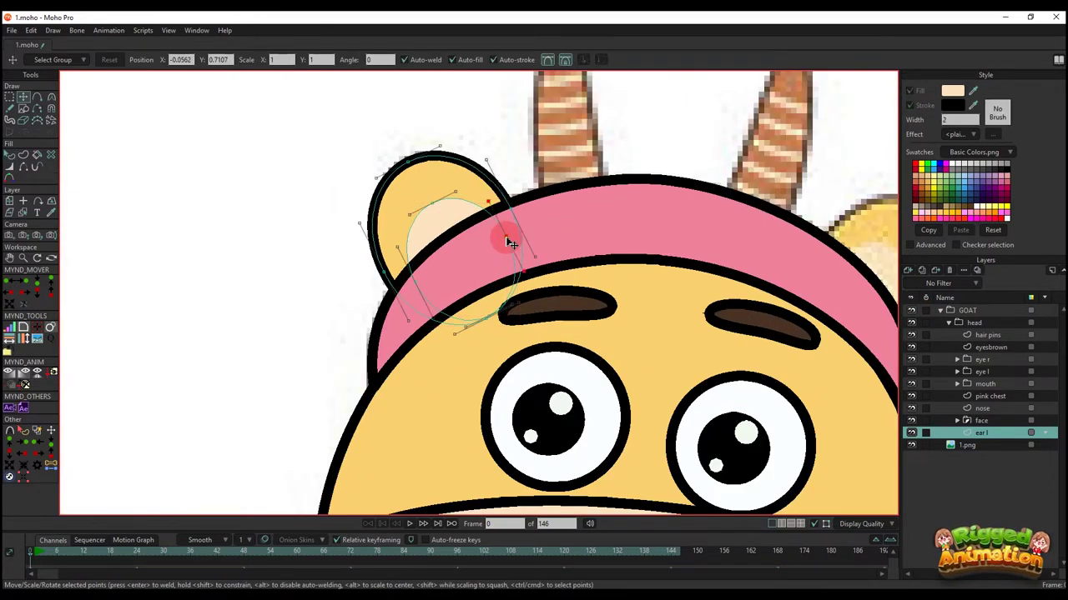
drag(508, 241, 500, 244)
click(436, 215)
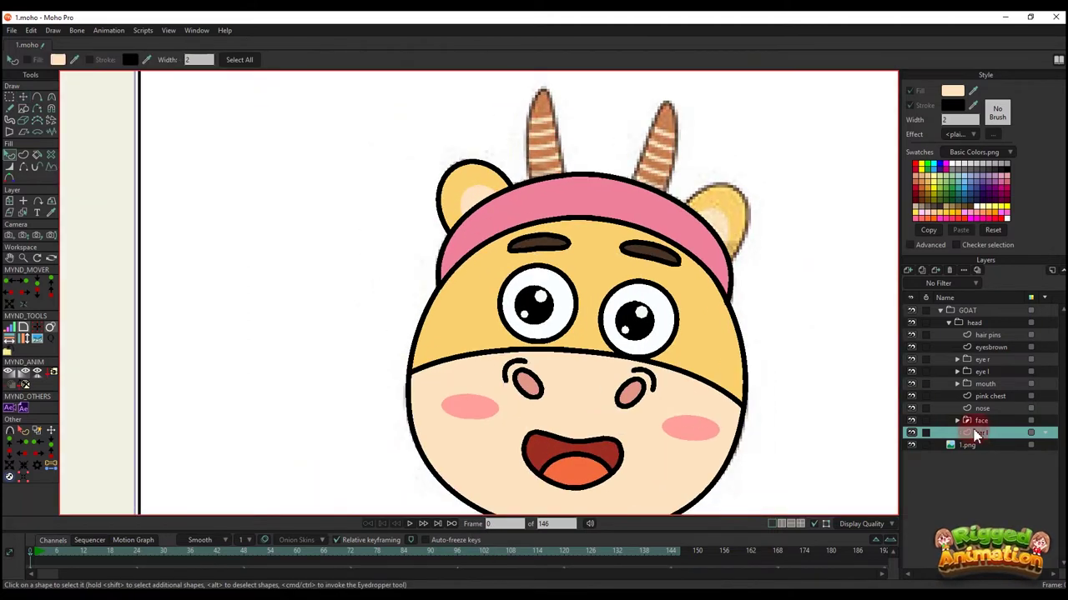
- Duplicate the ear l layer, rename the copy as ear r, and set its origin on the ear
click(922, 270)
key(Return)
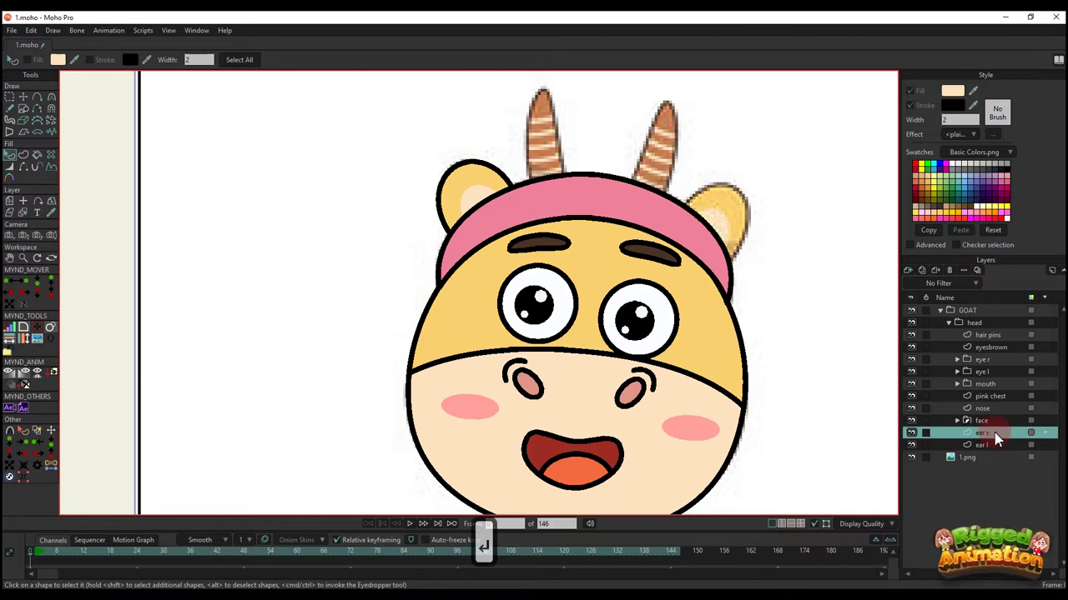
scroll(576, 296, down, 3)
drag(529, 276, 489, 266)
key(m)
scroll(471, 231, up, 2)
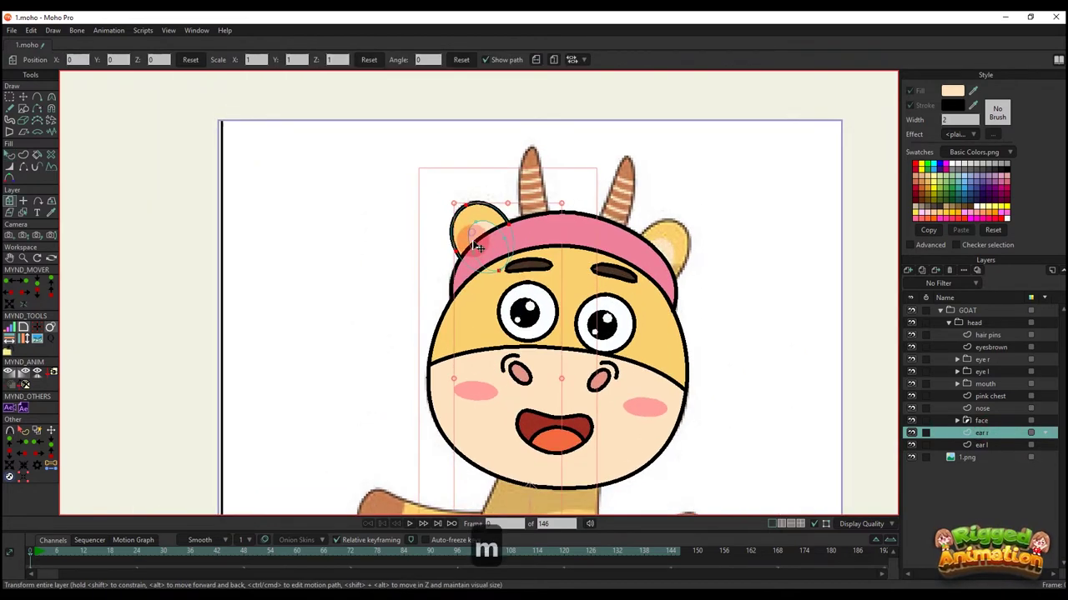
key(0)
click(496, 255)
key(m)
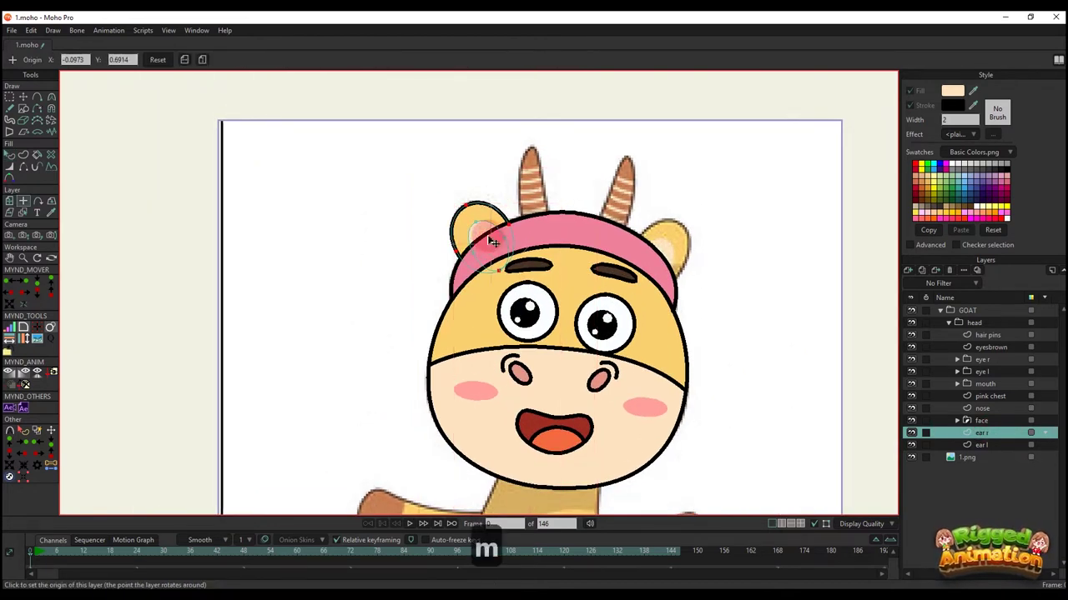
- Flip the ear r layer horizontally and move it over the right ear of the reference
click(554, 83)
drag(480, 259, 660, 258)
key(q)
scroll(589, 277, down, 5)
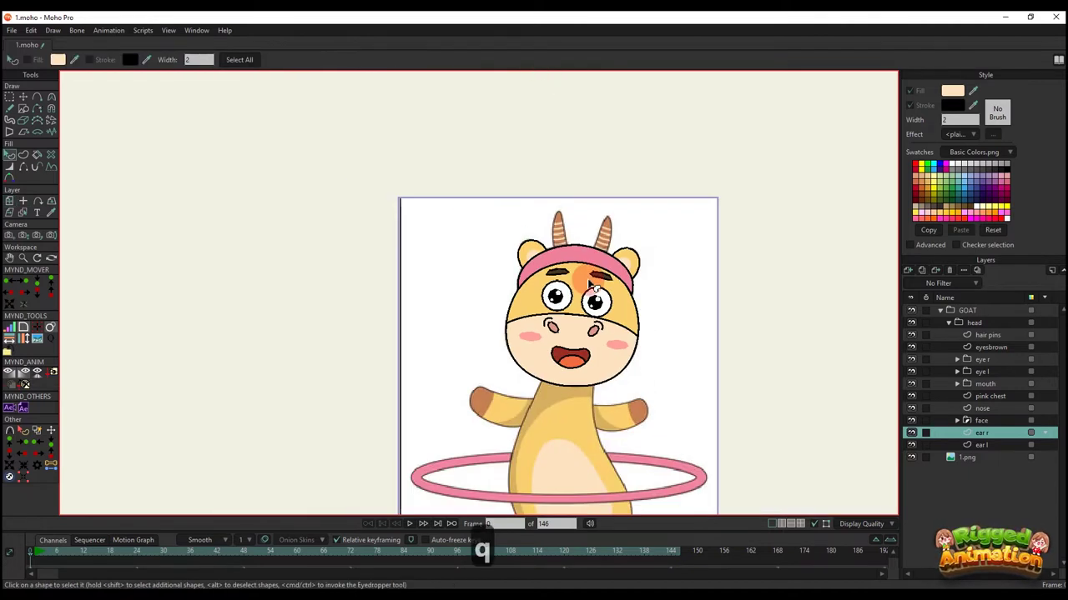
- Add a vector layer above ear r in the head group and rename it as the horn l
scroll(571, 272, up, 3)
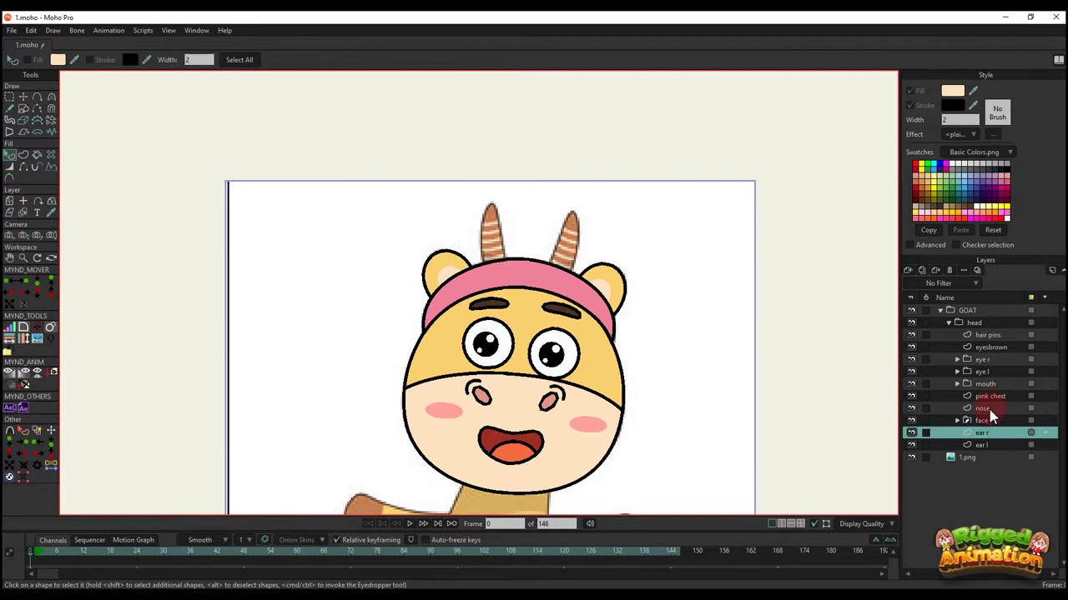
click(907, 271)
click(951, 322)
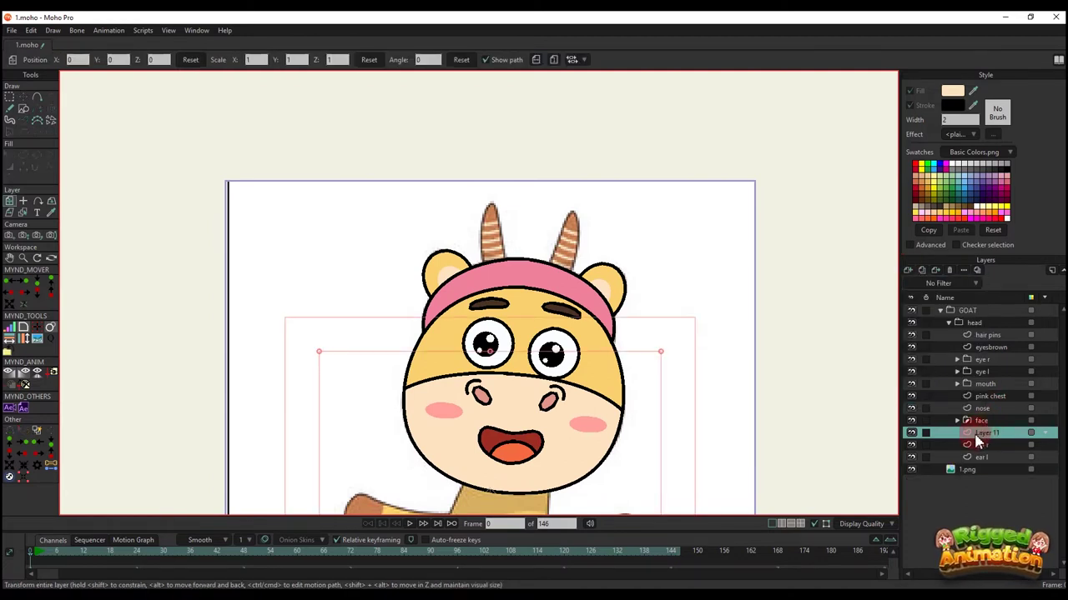
double_click(983, 436)
key(BackSpace)
text(the horn l)
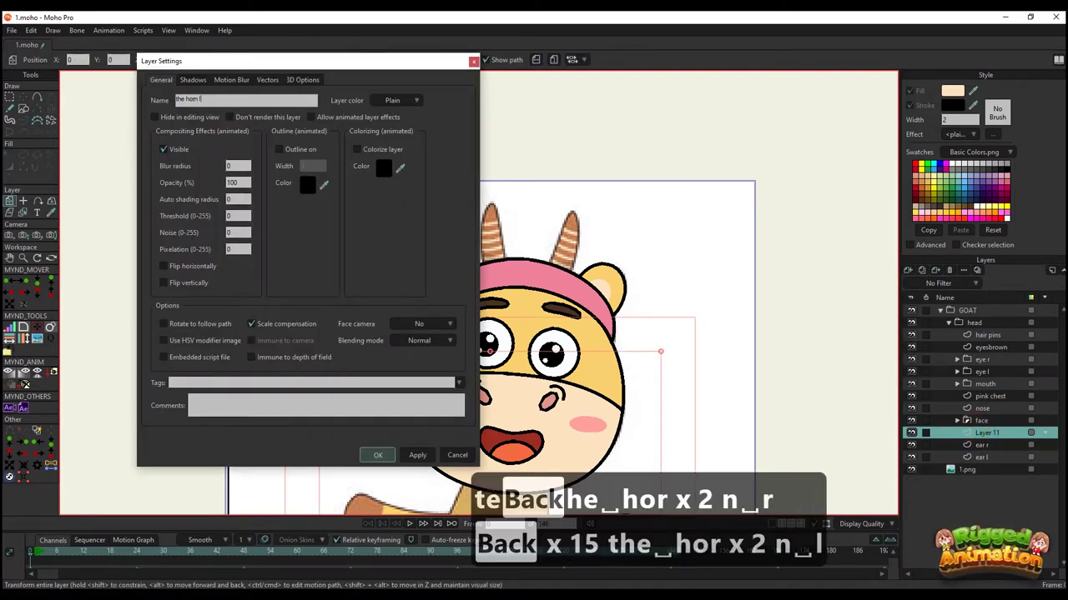
key(Return)
key(super+space)
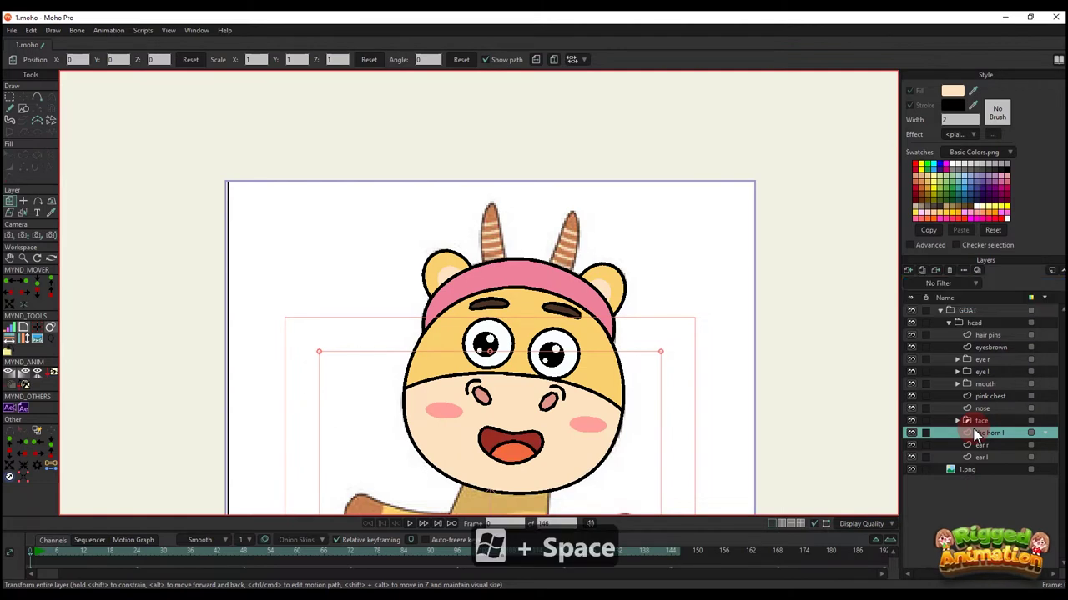
- Draw a closed outline around the left horn on the horn l layer with the Add Point tool
key(ctrl+z)
scroll(491, 259, up, 3)
key(a)
click(493, 163)
mouse_move(515, 262)
mouse_down()
mouse_move(527, 317)
mouse_move(492, 327)
mouse_up()
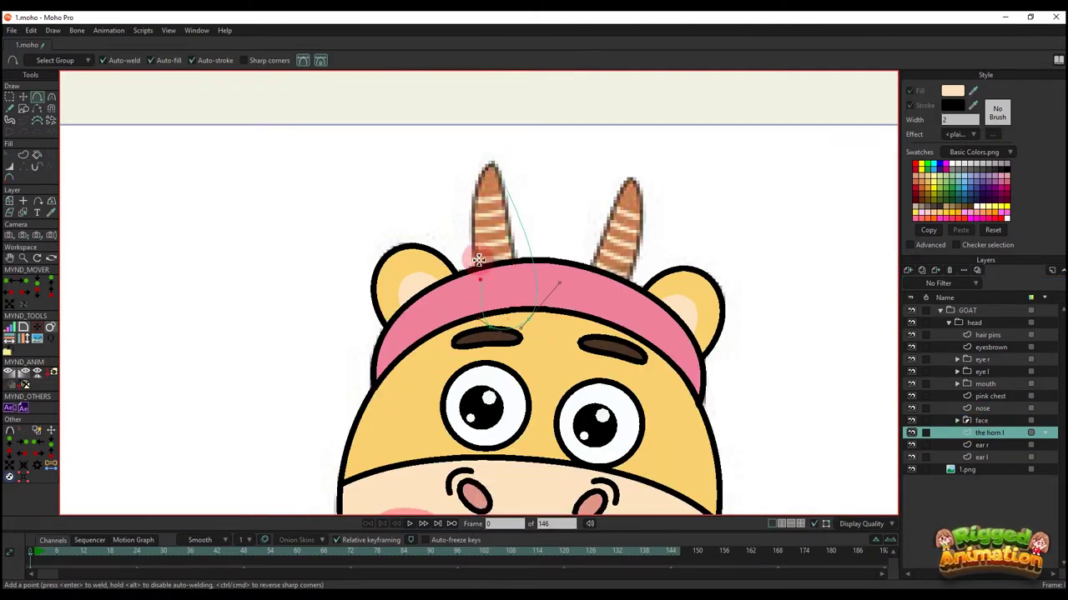
drag(478, 260, 494, 163)
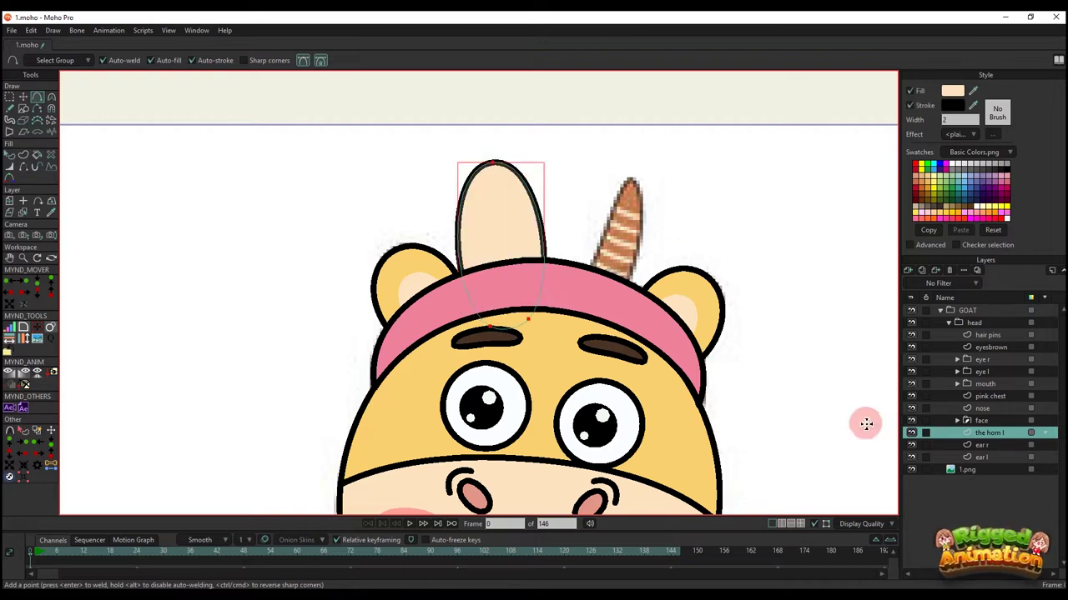
- Reshape the horn l outline to fit the reference's left horn and fill it with the brown sampled from that horn
key(t)
click(910, 433)
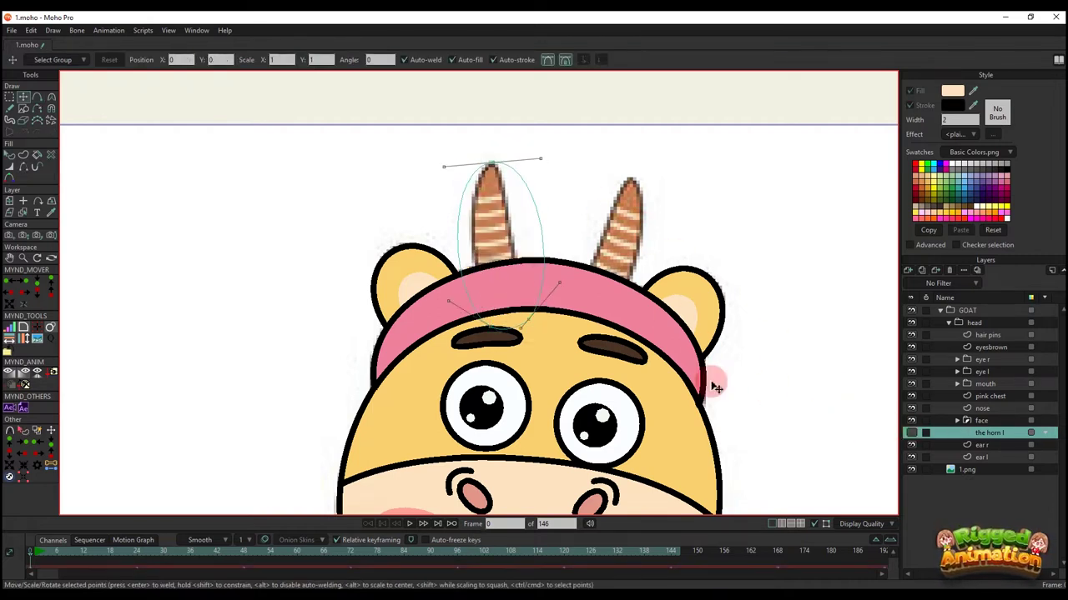
drag(548, 163, 504, 179)
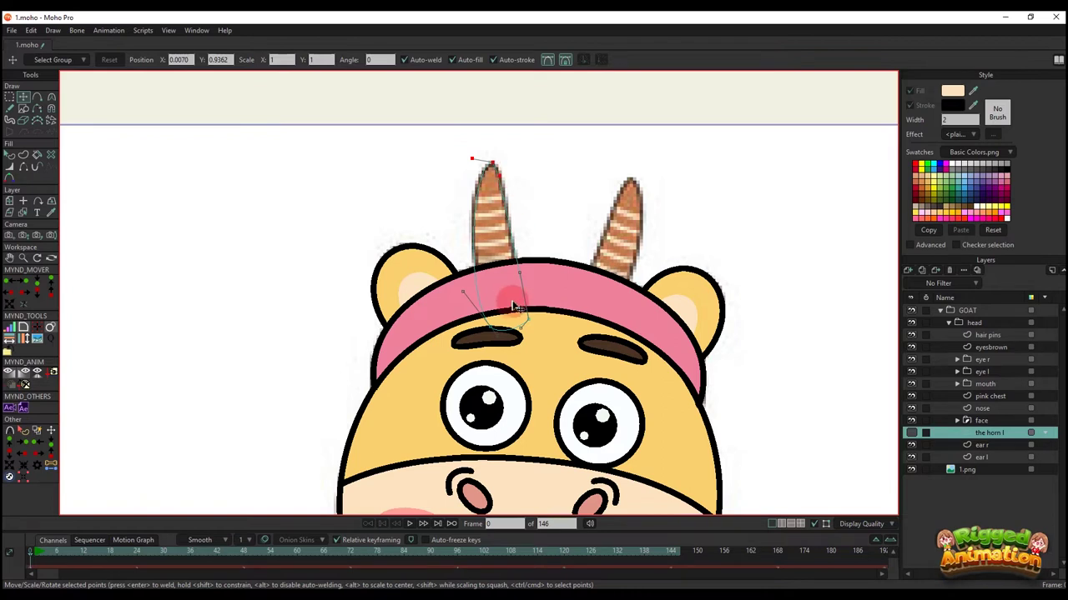
key(q)
drag(505, 298, 511, 323)
key(t)
scroll(493, 241, up, 2)
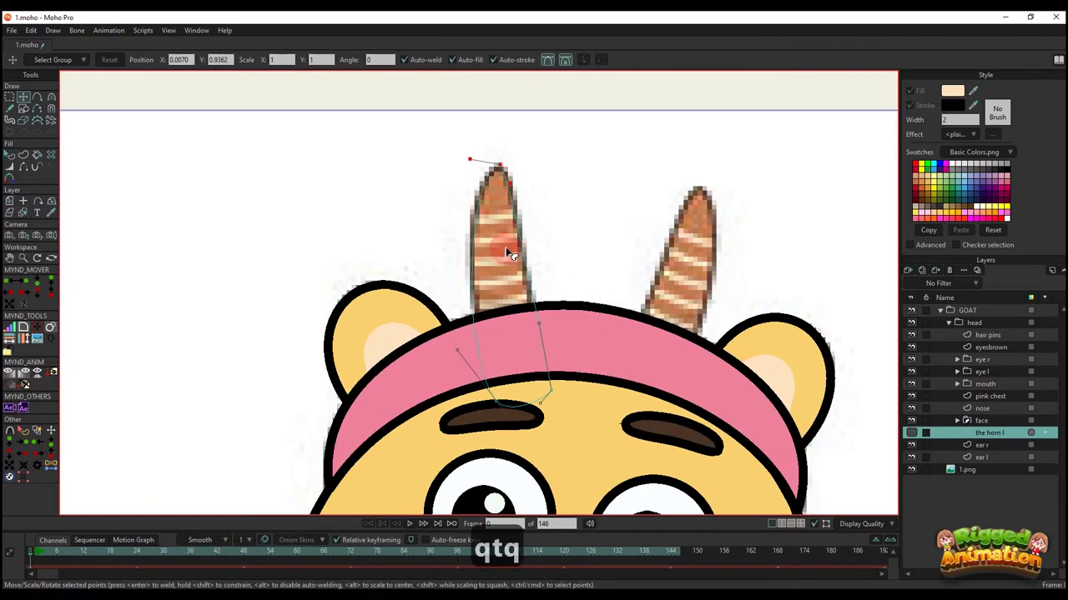
key(q)
click(541, 178)
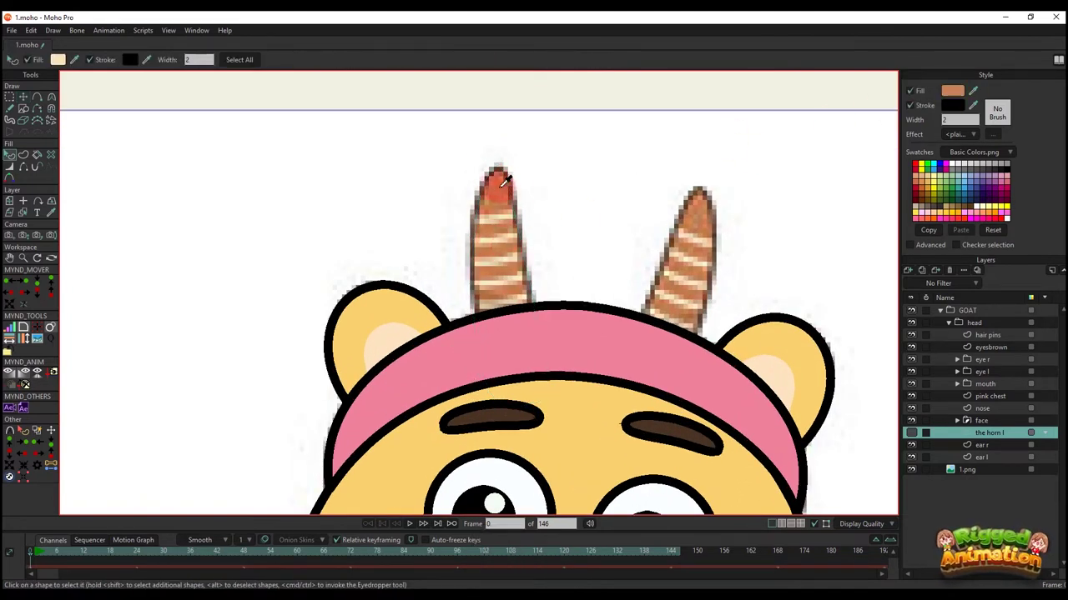
- Draw five slanted lines across the left horn along the reference stripes, adjusting their points to meet both horn edges
scroll(504, 182, up, 2)
key(a)
click(504, 236)
drag(479, 241, 526, 226)
key(t)
click(509, 235)
key(a)
drag(465, 272, 532, 259)
key(t)
mouse_move(511, 294)
mouse_down()
mouse_move(508, 270)
mouse_move(495, 274)
mouse_move(505, 277)
mouse_up()
key(a)
key(t)
scroll(510, 272, down, 1)
key(a)
click(503, 278)
key(t)
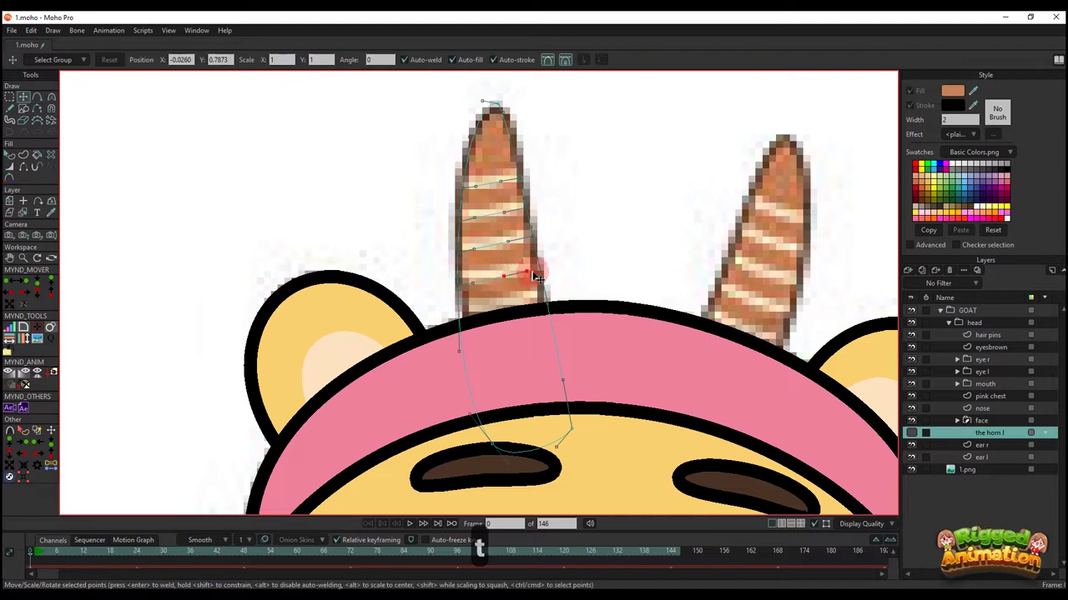
key(a)
click(500, 314)
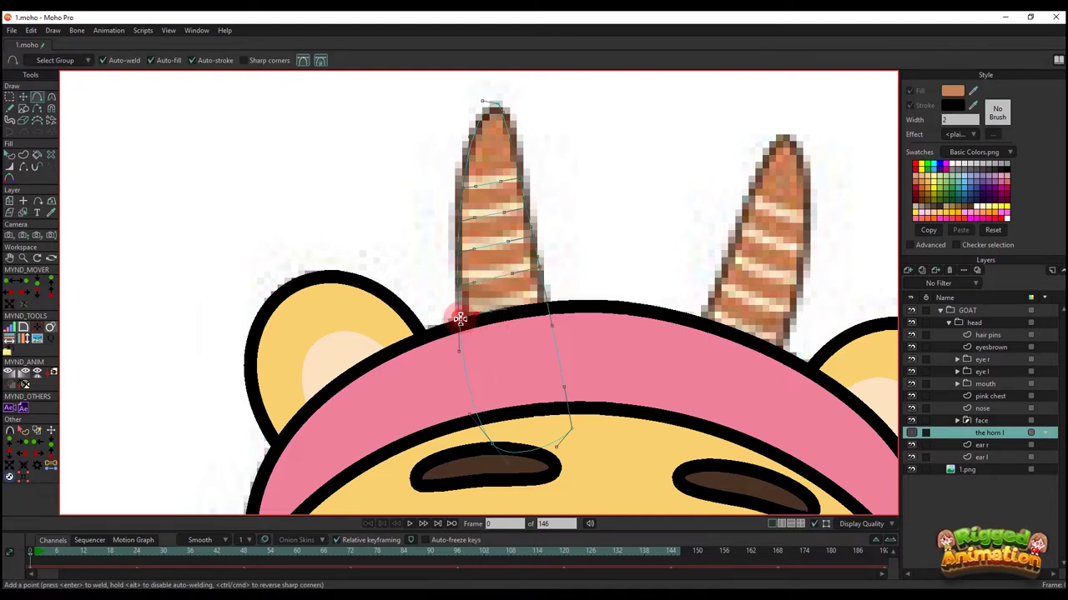
key(t)
drag(459, 320, 532, 309)
scroll(546, 308, down, 2)
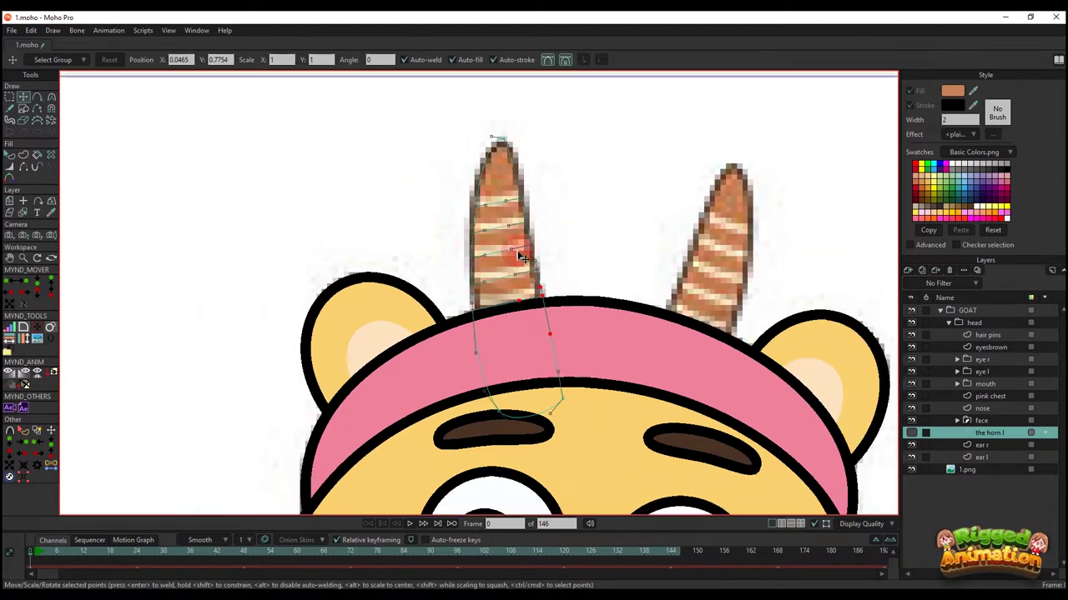
- Show the horn l layer and create a stroke shape from the points of the lower stripe lines
key(g)
click(912, 435)
key(q)
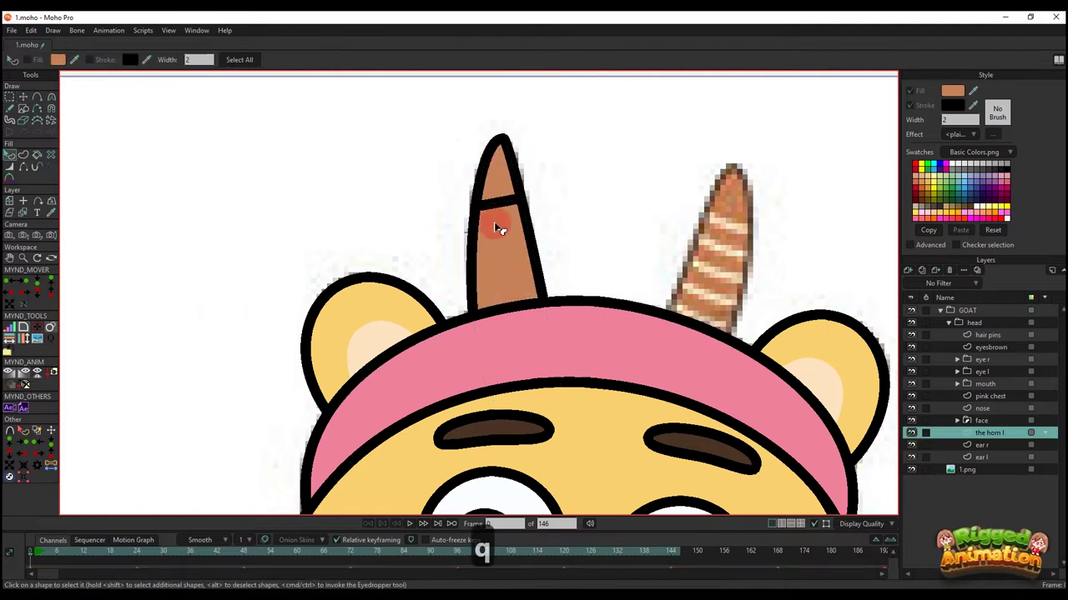
key(t)
drag(508, 231, 534, 316)
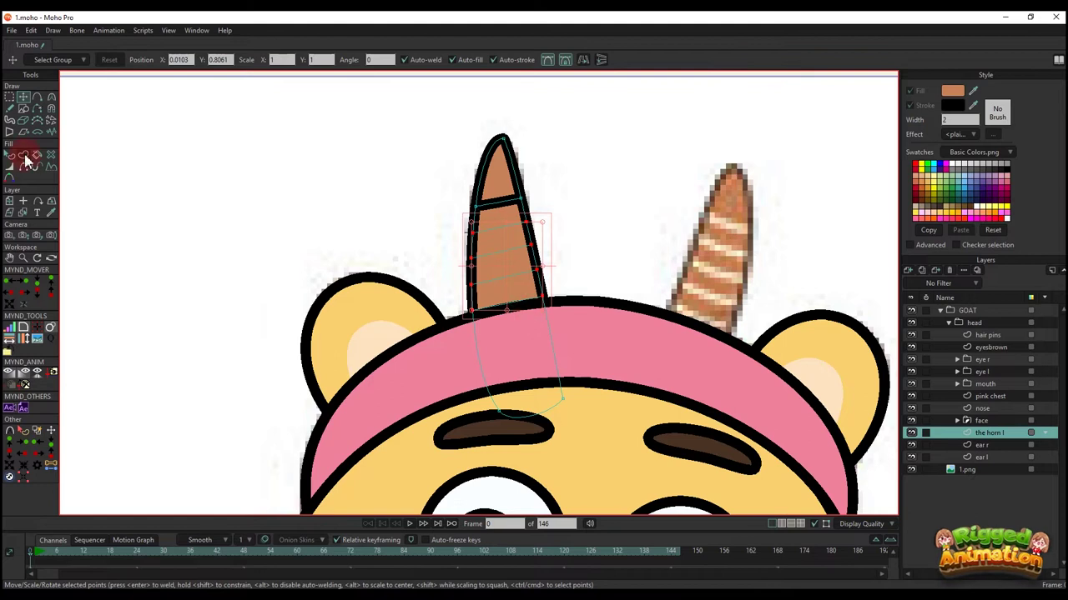
click(25, 158)
click(122, 61)
- Select the points of all stripes on the left horn and give their strokes the cream sampled from the reference stripes
scroll(468, 198, up, 1)
key(g)
drag(469, 194, 560, 206)
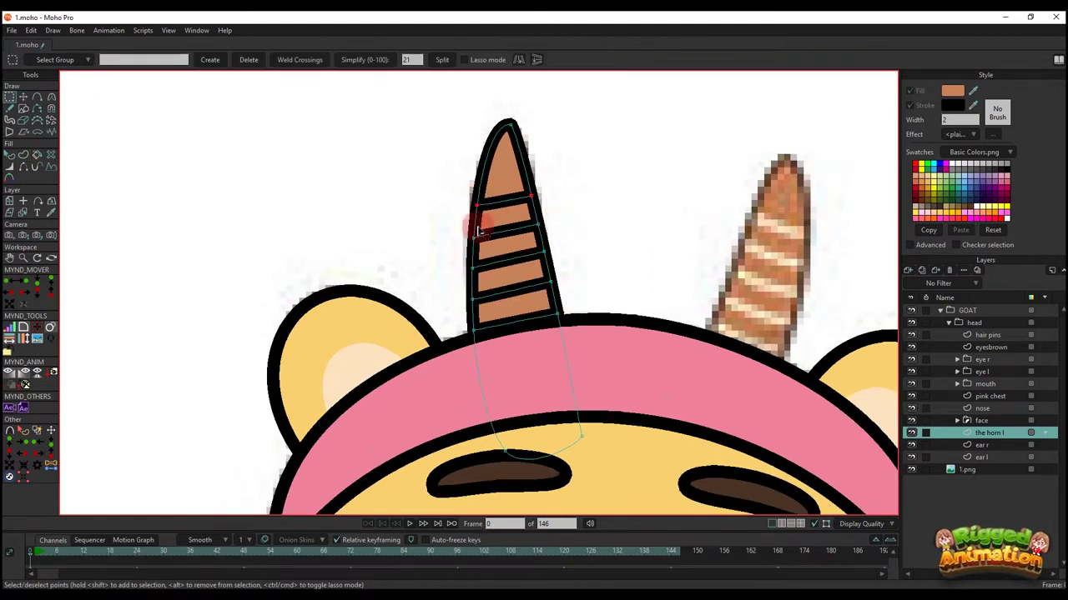
shift+click(464, 235)
shift+click(536, 248)
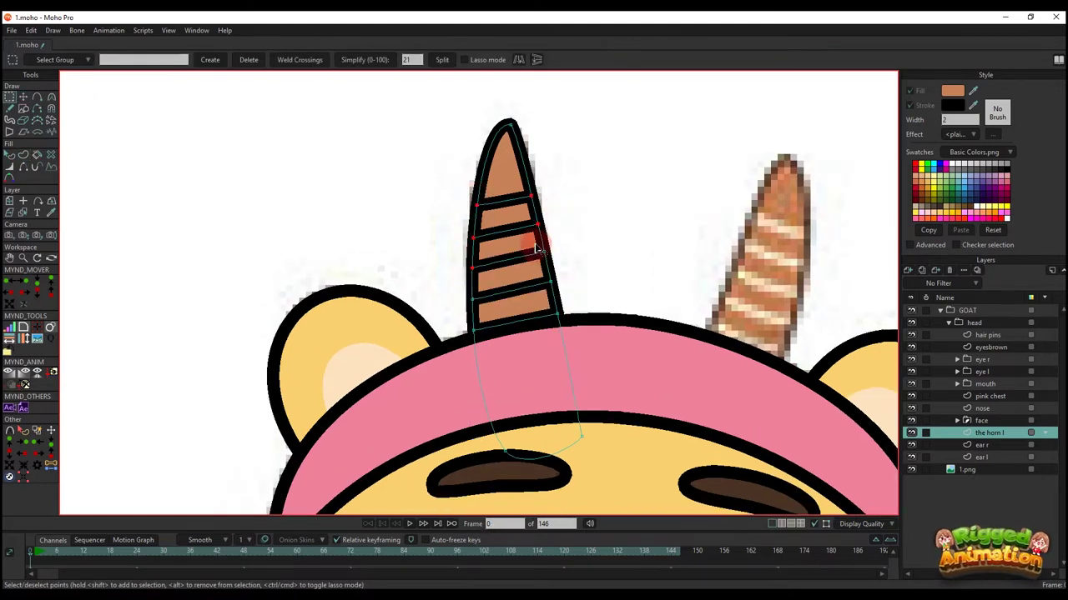
shift+click(473, 334)
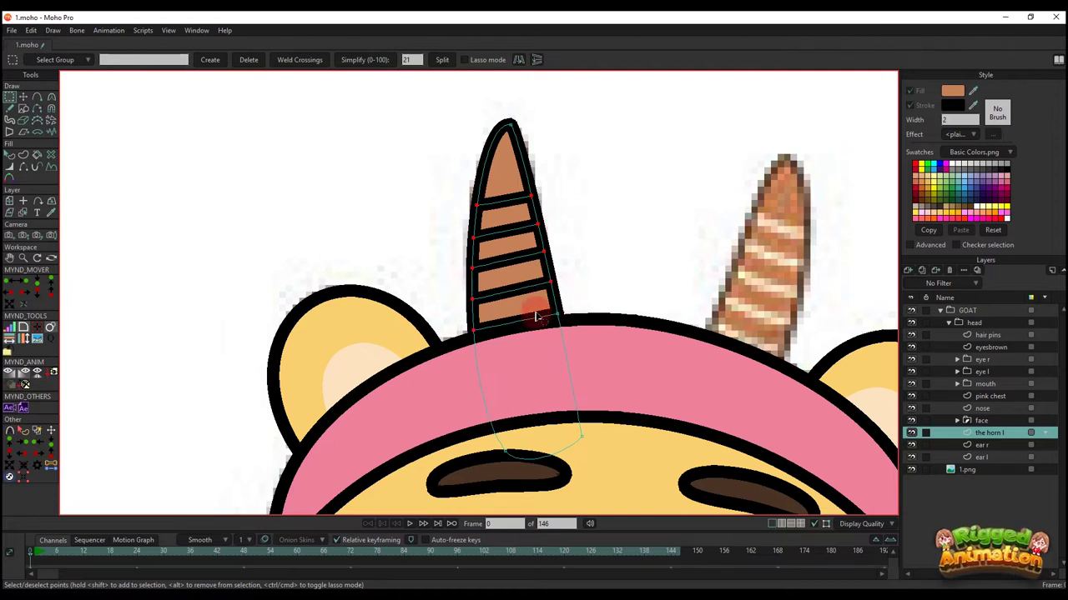
click(267, 275)
click(25, 155)
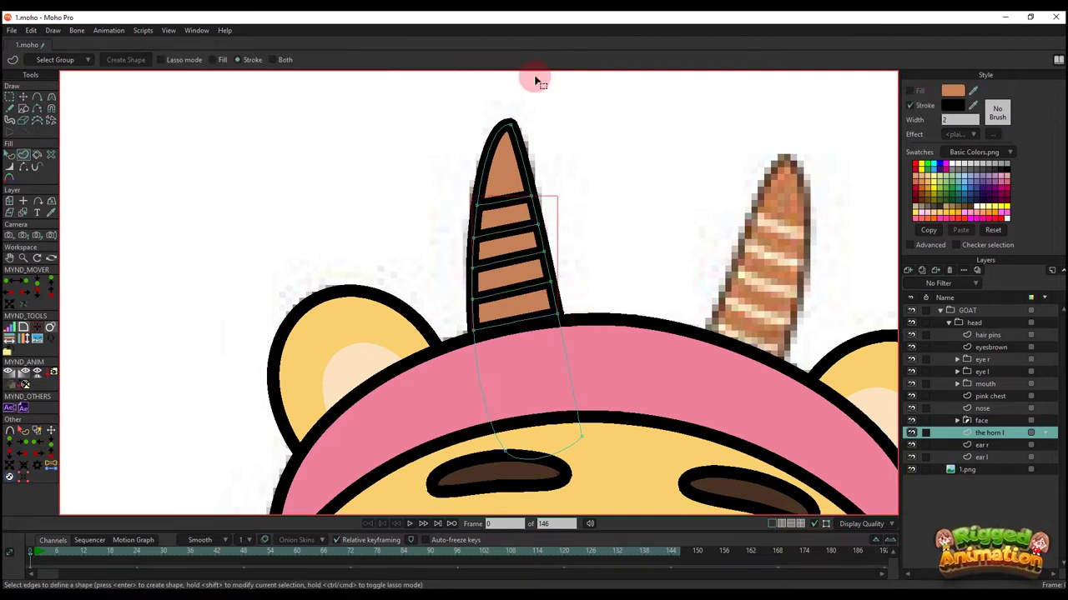
mouse_move(971, 108)
mouse_down()
mouse_move(760, 223)
mouse_move(770, 221)
mouse_up()
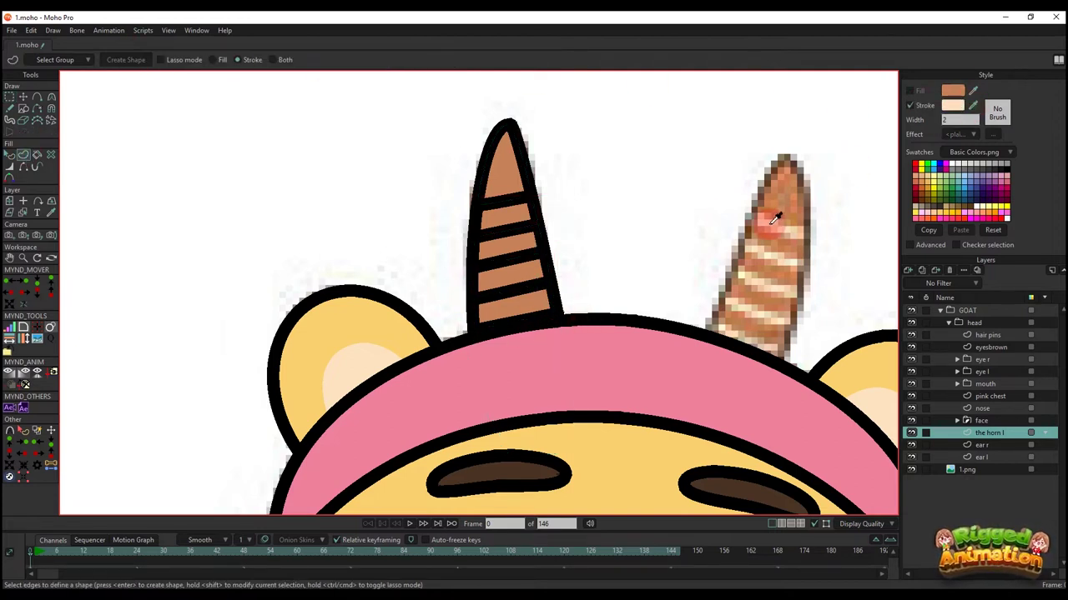
- Create a stroke shape along the left edge of the left horn and colour it black
drag(505, 111, 494, 340)
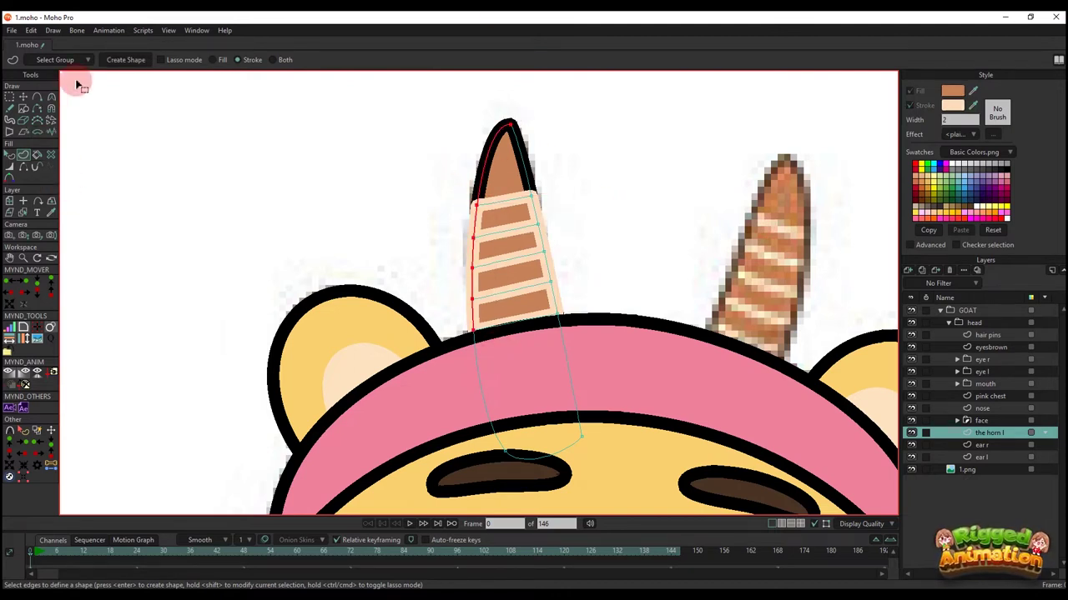
key(Return)
click(963, 108)
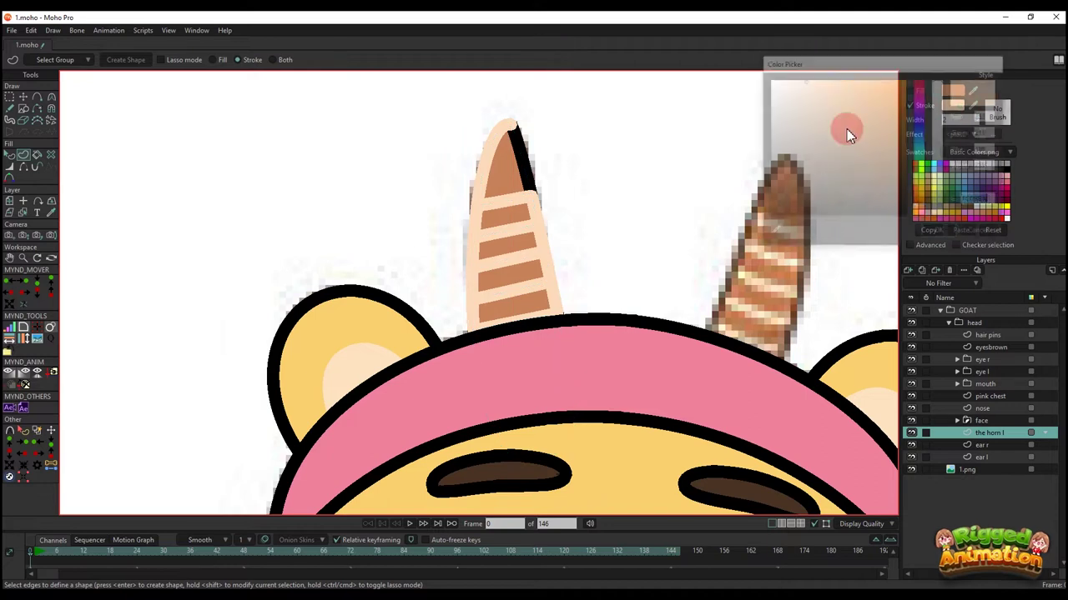
click(941, 233)
- Create a black stroke shape along the right edge of the left horn from its tip to the headband
key(g)
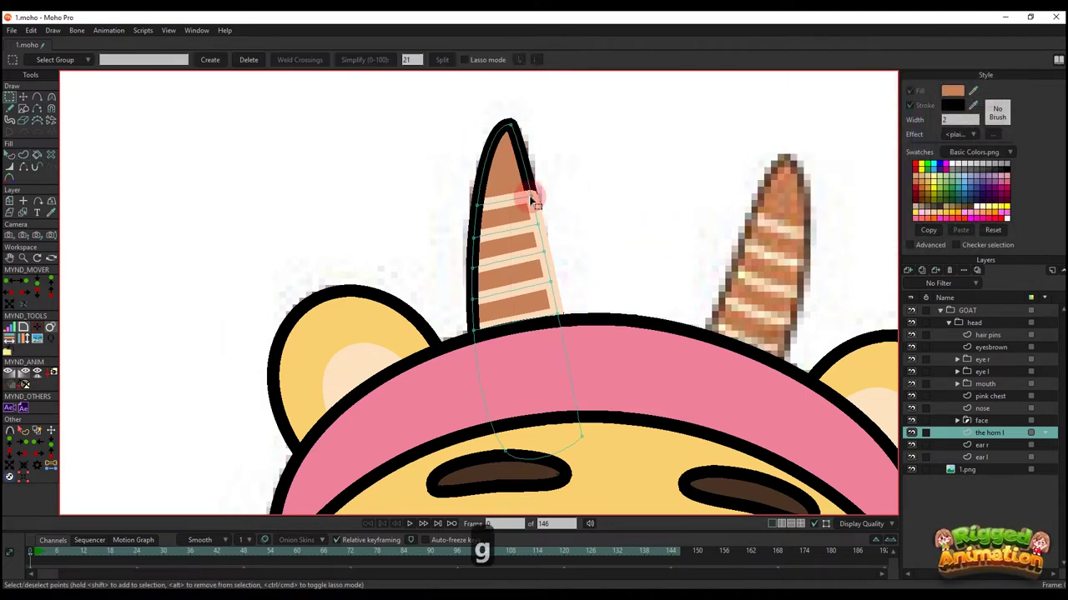
drag(490, 113, 590, 326)
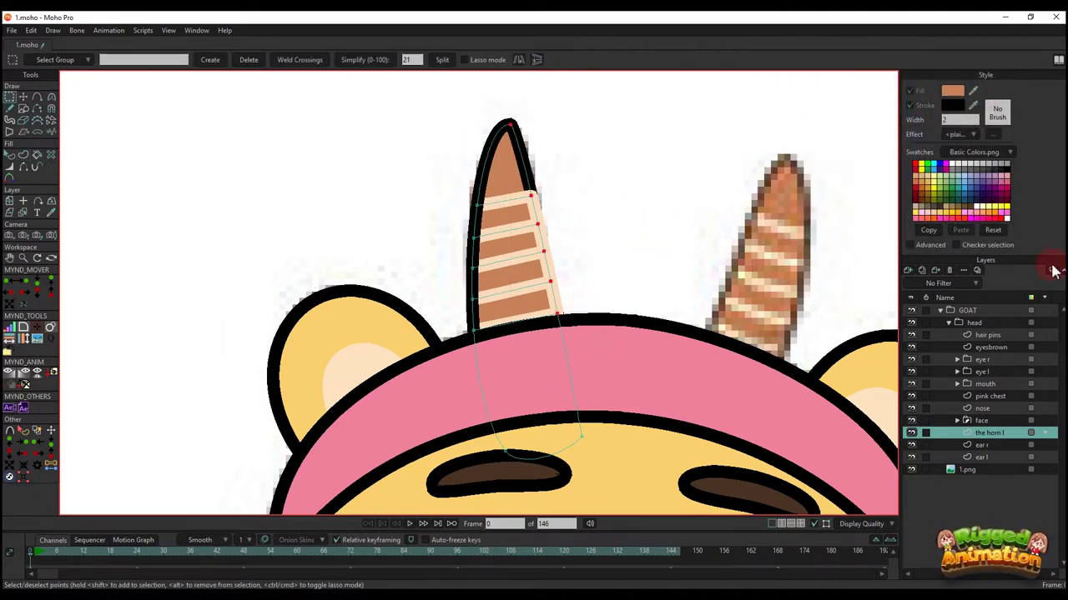
click(24, 156)
click(144, 60)
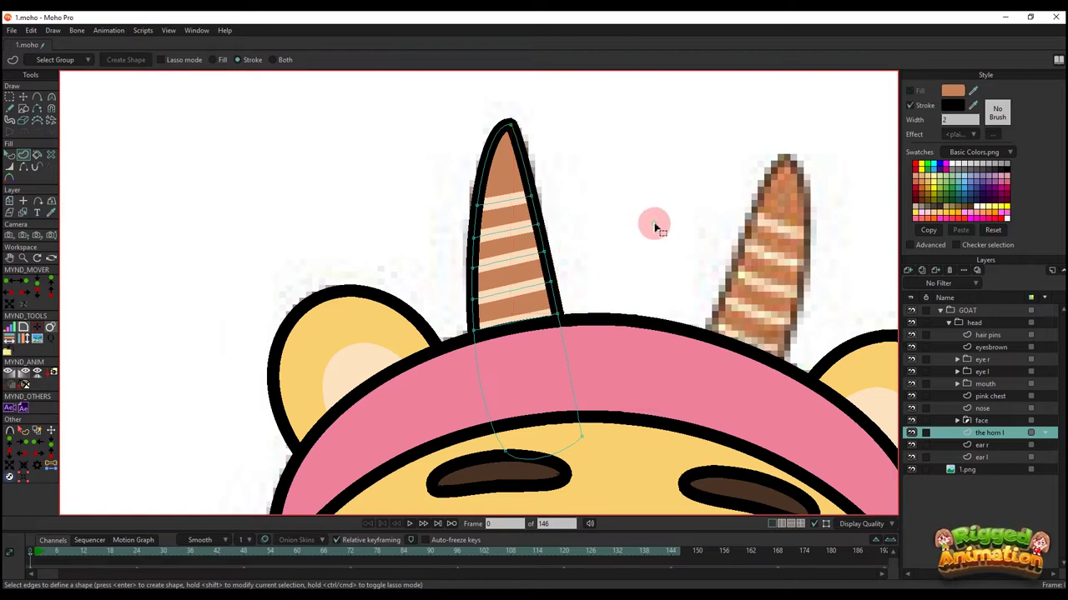
- Duplicate the horn l layer and rename the copy as the horn r
key(q)
scroll(574, 270, down, 3)
scroll(574, 269, up, 3)
key(g)
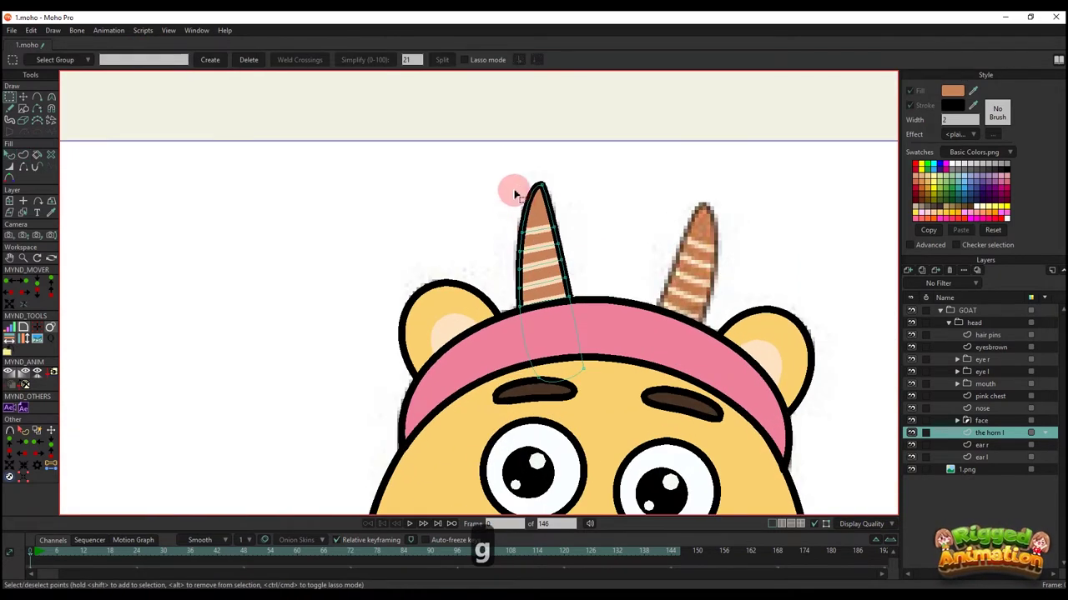
drag(500, 167, 589, 365)
click(844, 289)
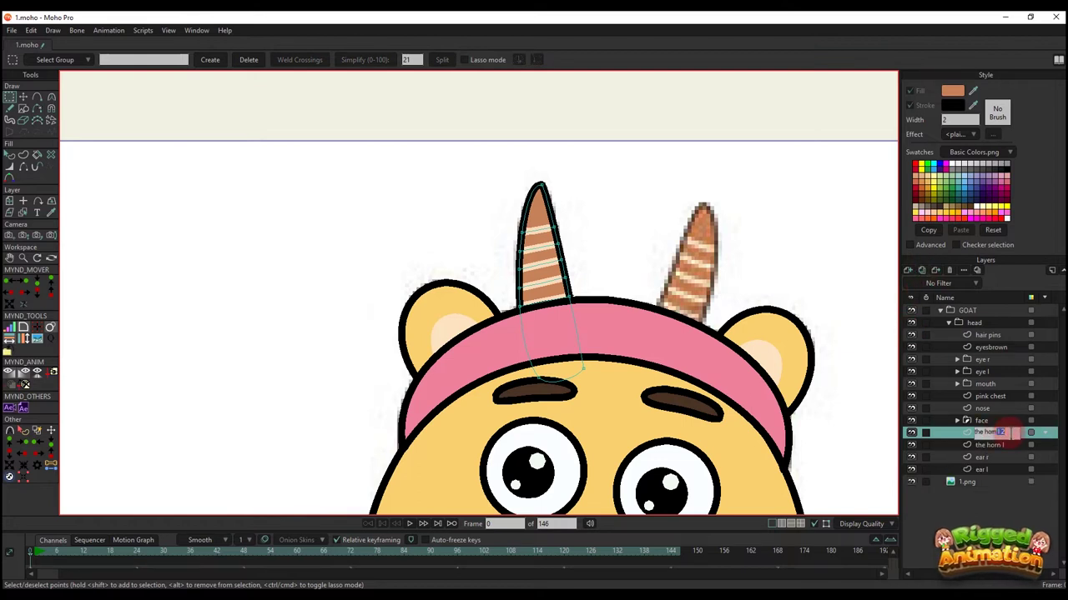
key(Return)
- Set the origin of the horn r layer at the base of the horn
scroll(597, 324, down, 2)
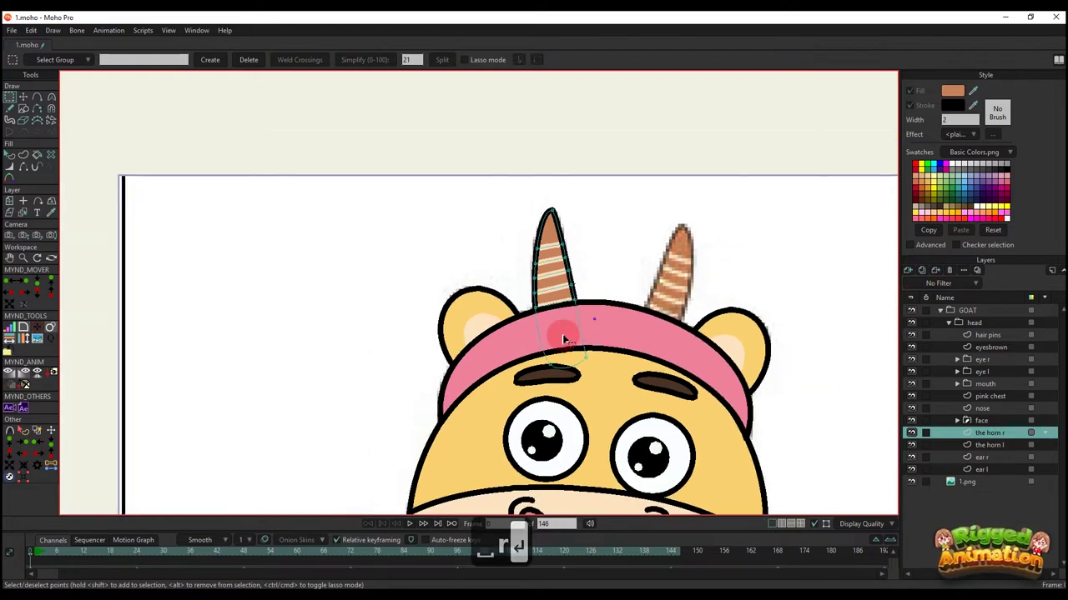
key(m)
drag(575, 326, 493, 316)
key(o)
click(493, 315)
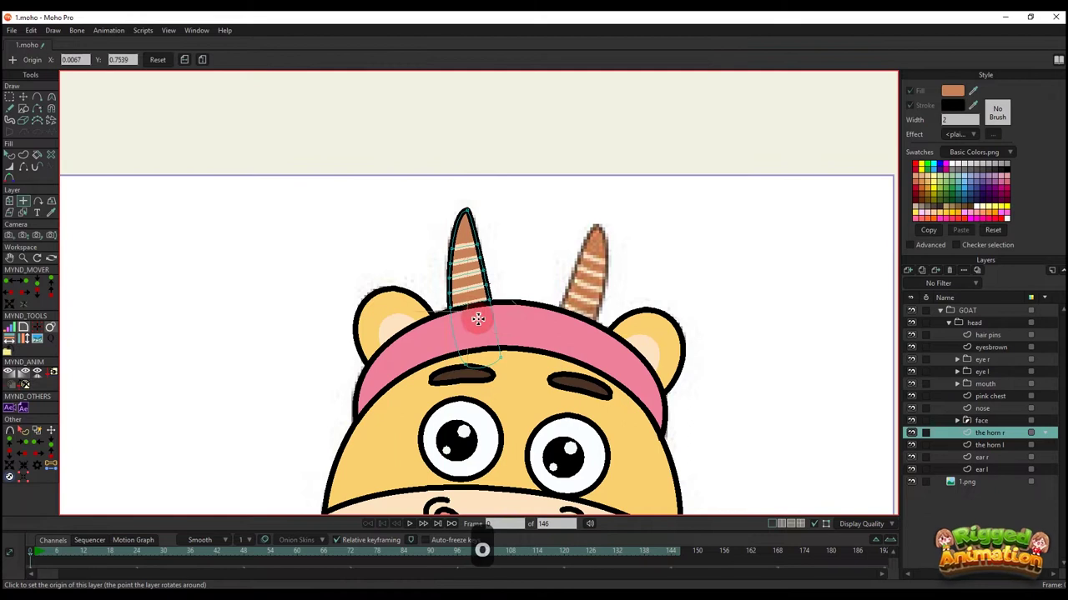
- Move the horn r layer over the reference's right horn and match its angle
key(m)
drag(528, 182, 649, 197)
drag(621, 288, 594, 292)
- Change the fill of the upper face shape on the mask layer to orange FBB100
key(q)
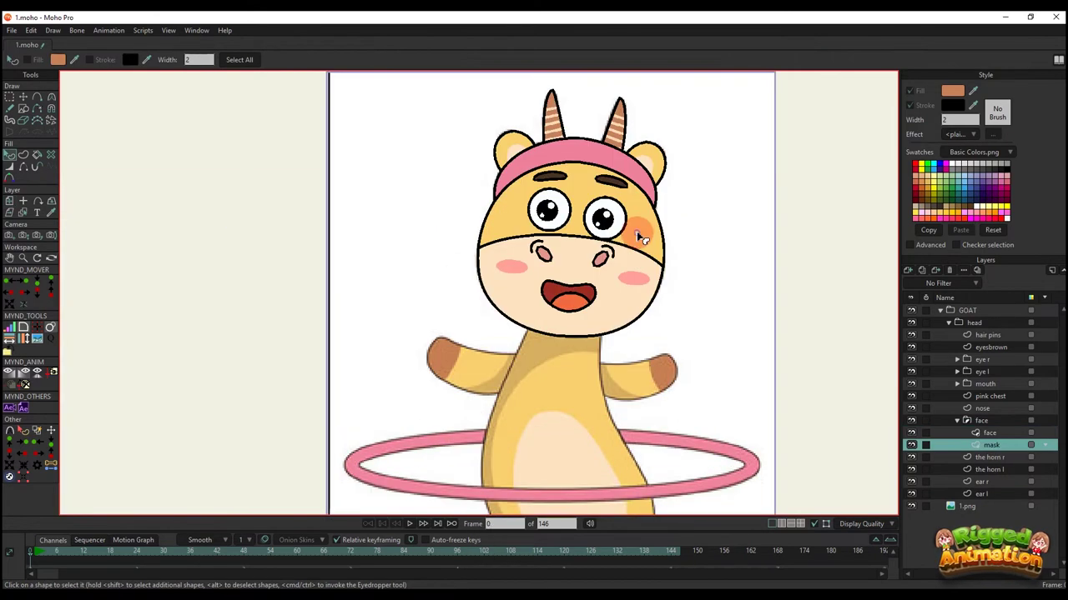
click(944, 98)
drag(897, 99, 912, 87)
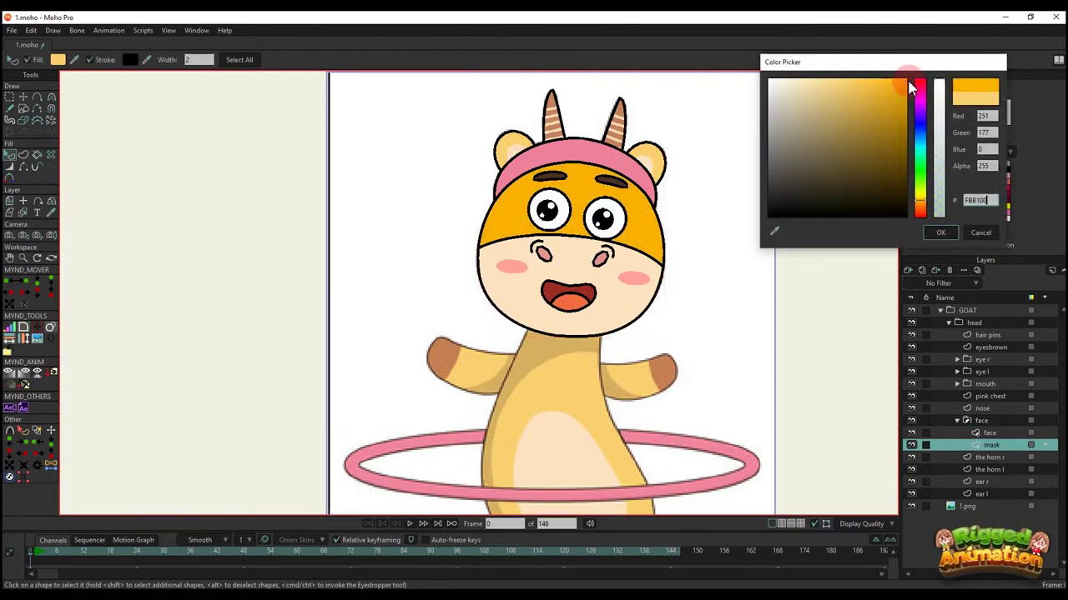
click(931, 233)
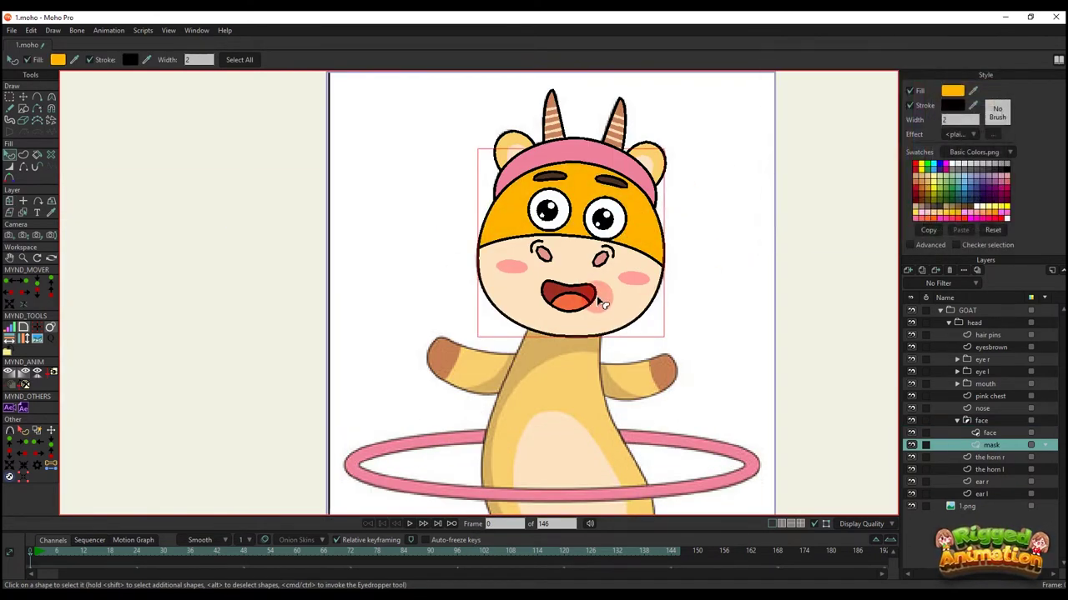
- Change the fill of the lower face shape on the face layer to a slightly warmer peach
click(621, 296)
click(946, 96)
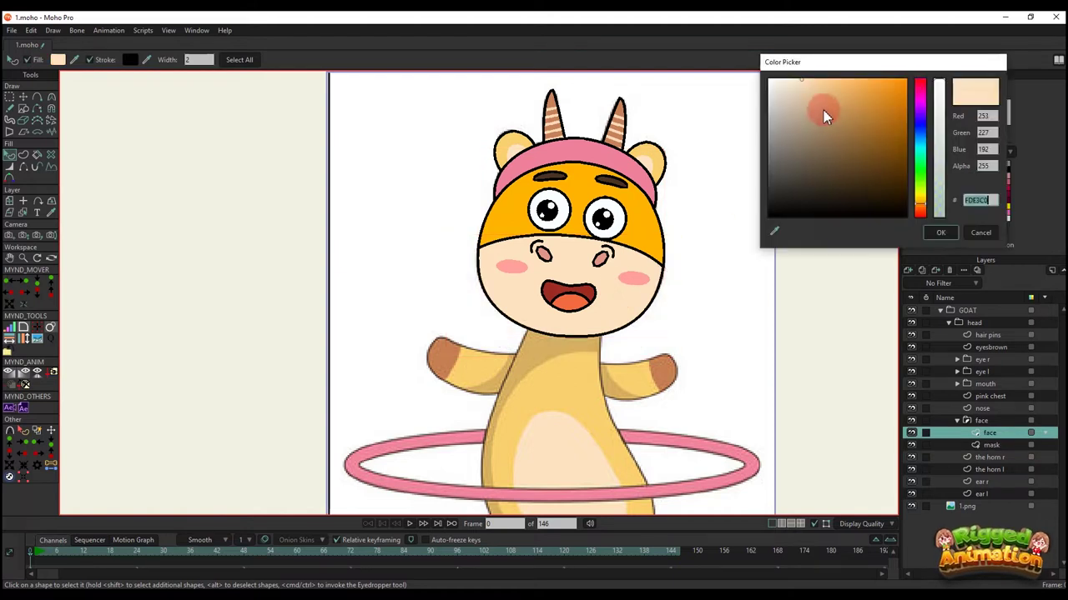
drag(789, 78, 807, 70)
click(934, 232)
- Recolour ear l with the lower face's peach on the inner shape and the upper face's orange on the outer shape
scroll(500, 136, up, 2)
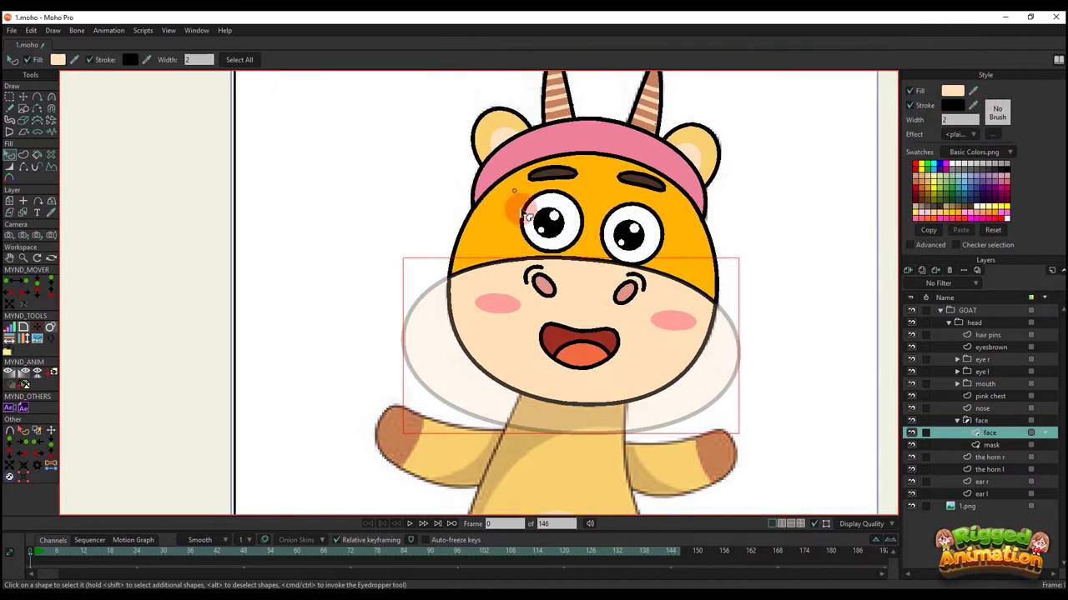
click(501, 136)
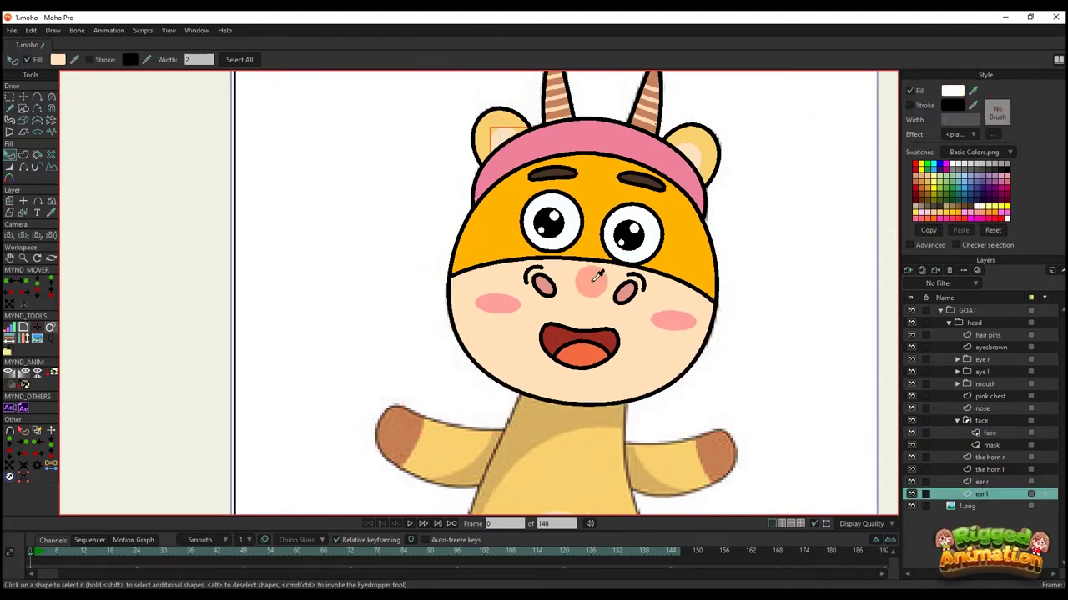
ctrl+click(594, 279)
click(510, 123)
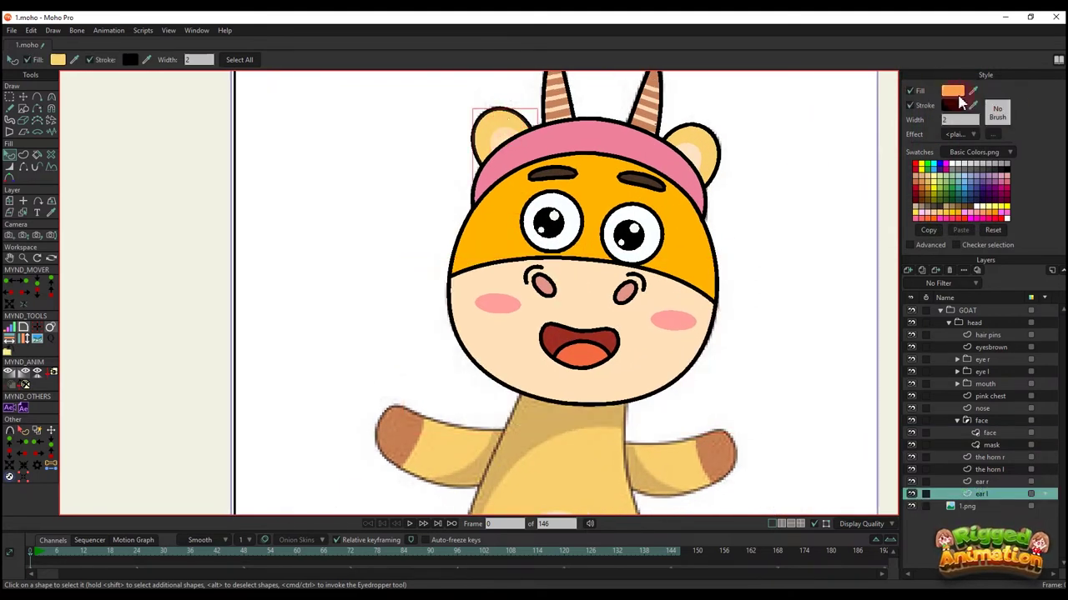
- Recolour ear r with the upper face's orange on the outer shape and the lower face's peach on the inner shape
click(706, 144)
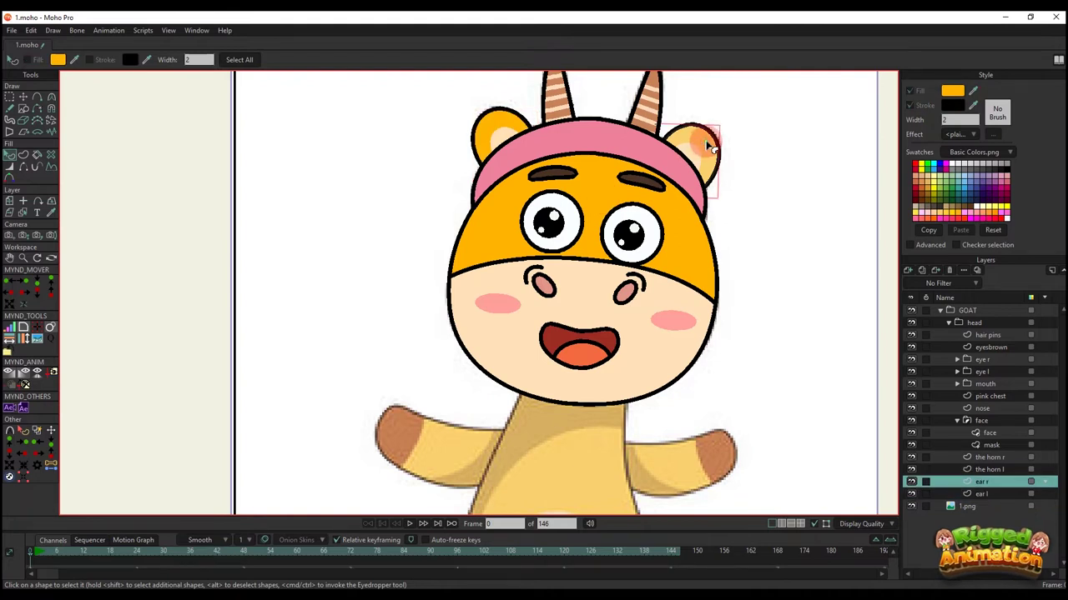
drag(972, 93, 682, 226)
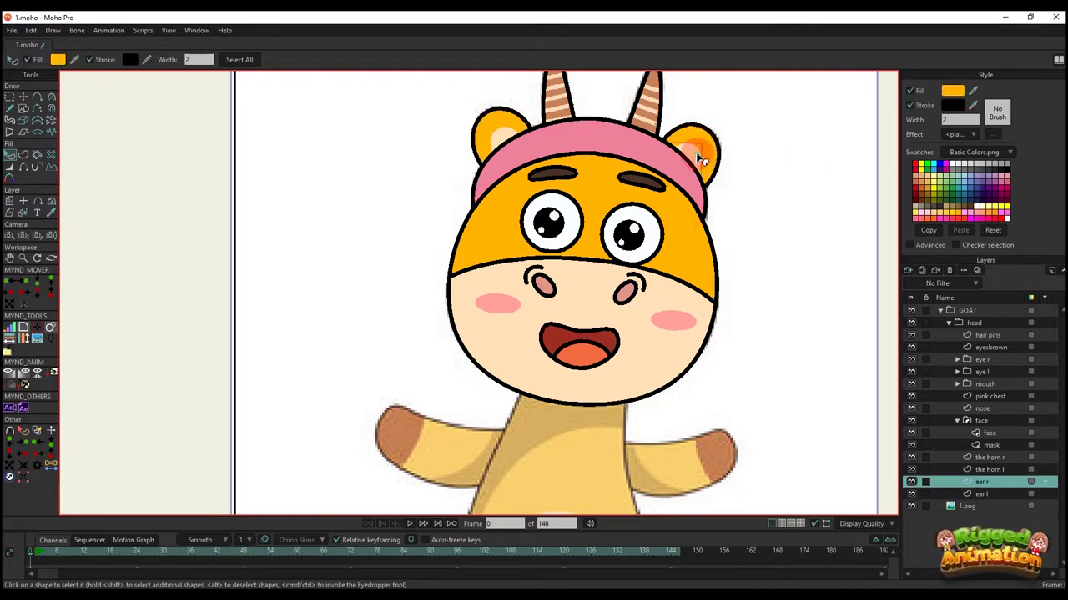
key(ctrl+z)
drag(645, 289, 647, 298)
click(787, 252)
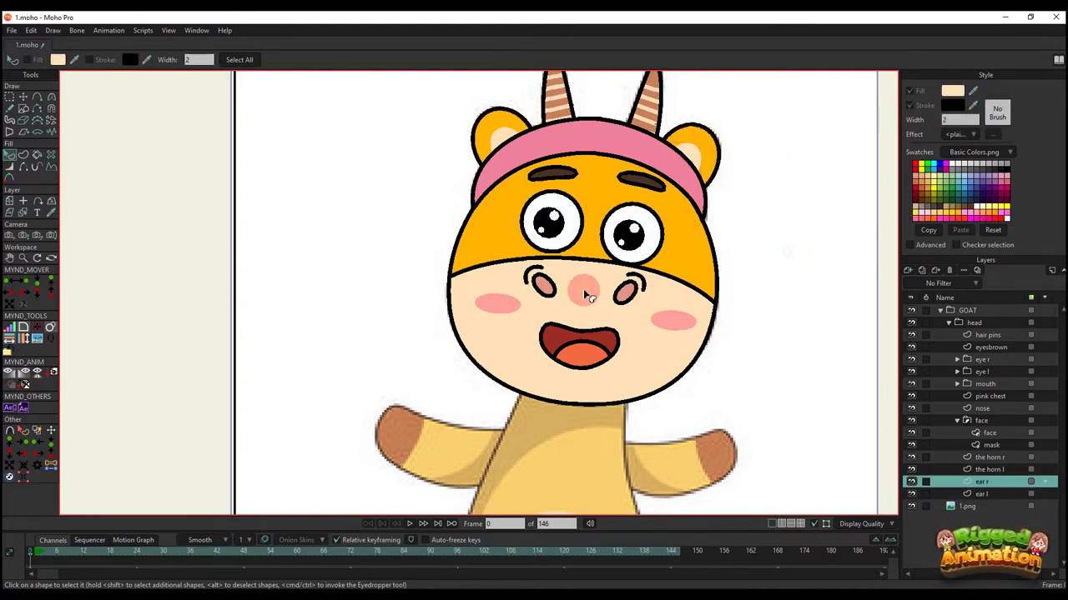
scroll(584, 291, down, 4)
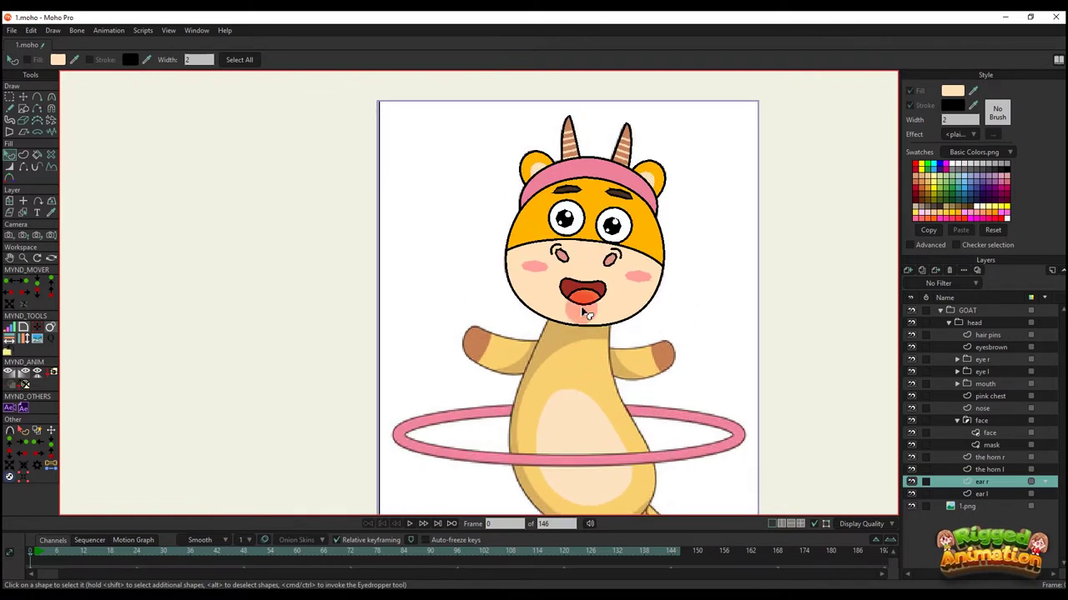
scroll(582, 333, up, 5)
scroll(584, 163, down, 2)
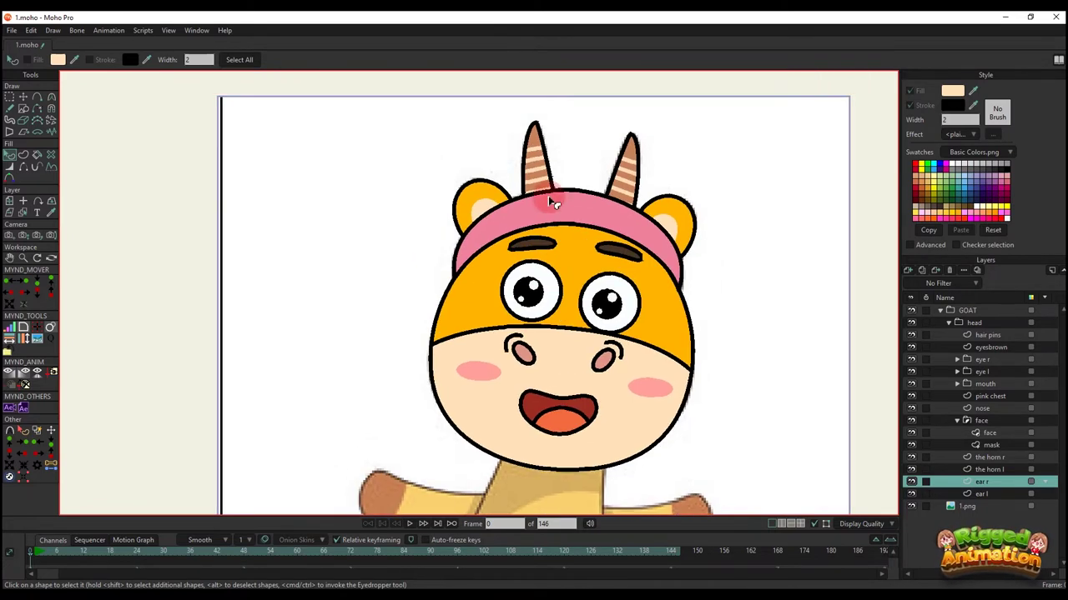
- Recolour the headband on the hair pins layer with a brighter, more saturated pink
click(574, 212)
click(955, 97)
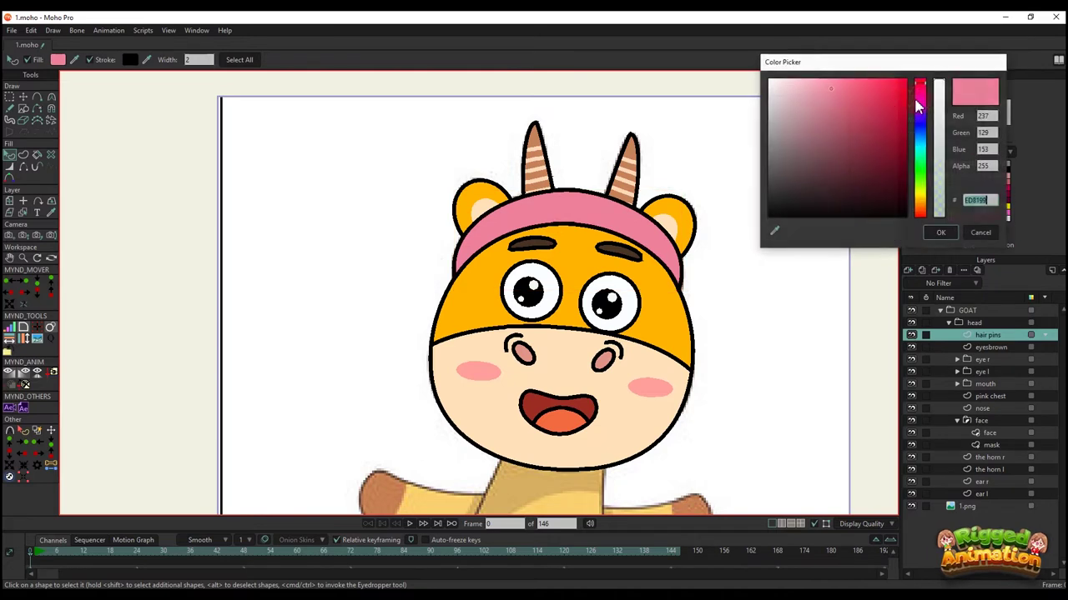
click(910, 80)
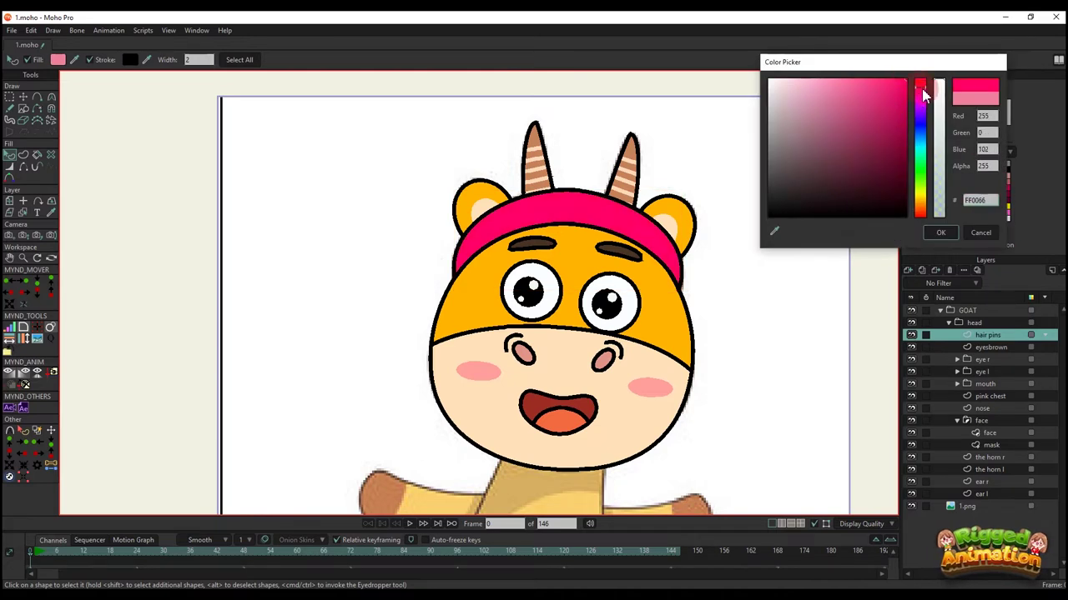
mouse_move(879, 85)
mouse_down()
mouse_move(862, 71)
mouse_move(840, 73)
mouse_move(847, 79)
mouse_up()
click(921, 94)
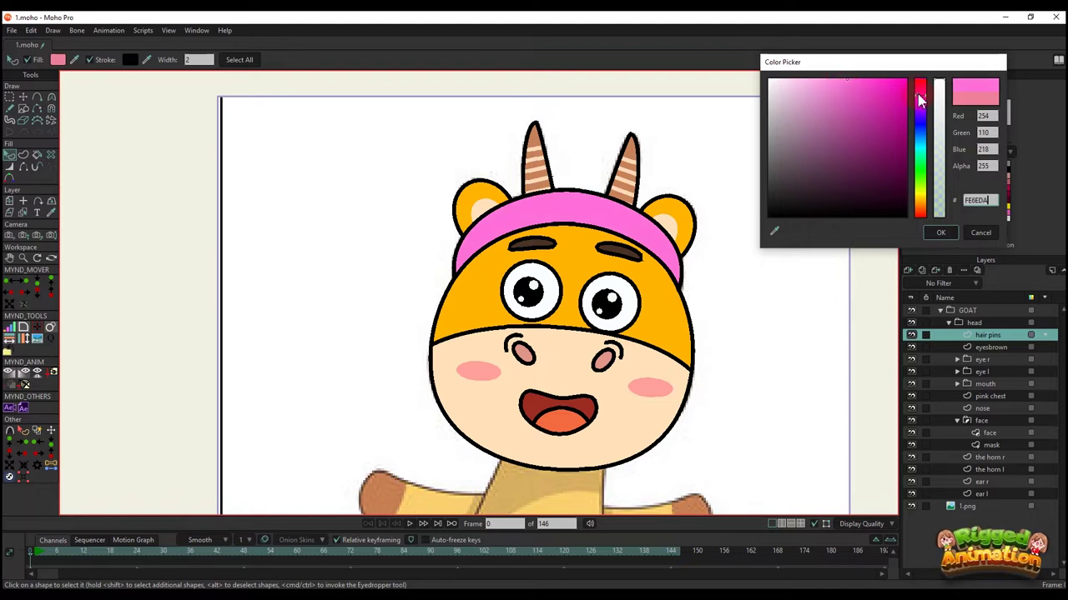
click(941, 234)
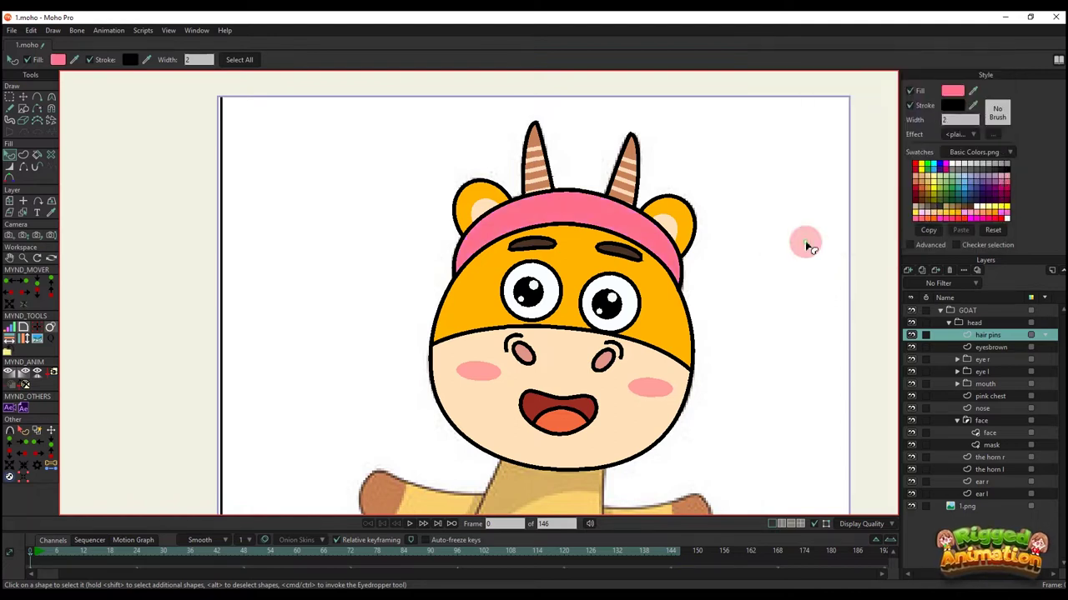
scroll(672, 302, down, 3)
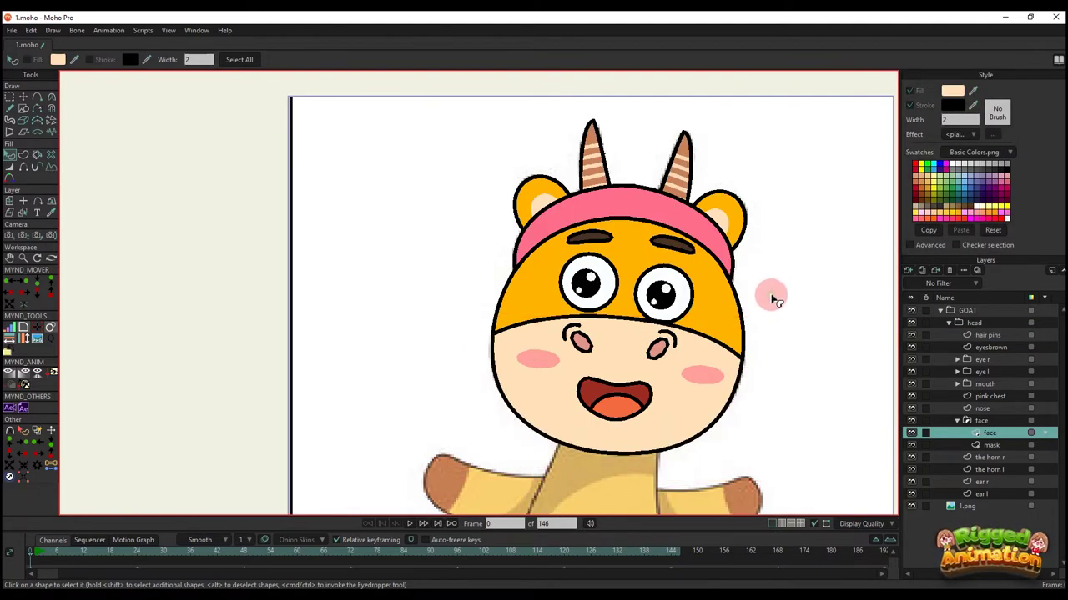
- Duplicate the lower face layer and move the copy's ellipse down over the chin and neck
key(t)
scroll(772, 293, down, 1)
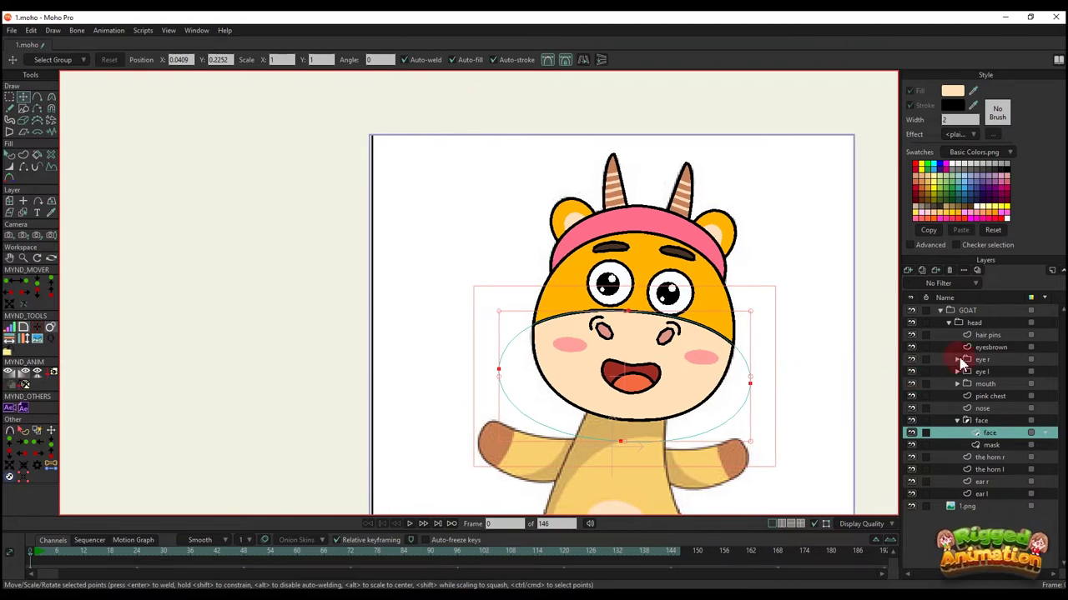
click(922, 271)
drag(691, 345, 659, 401)
- Reshape the copied ellipse into a crescent under the chin by raising its side and bottom points and making the side points sharp corners
key(t)
click(780, 346)
drag(467, 421, 472, 329)
drag(719, 409, 717, 337)
key(ctrl+z)
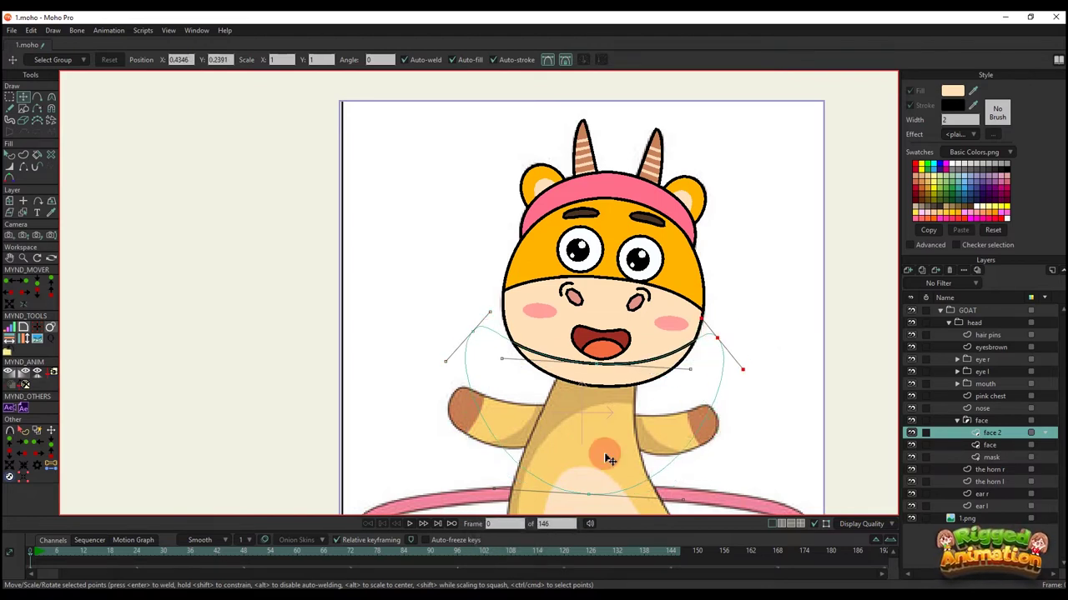
drag(587, 490, 594, 406)
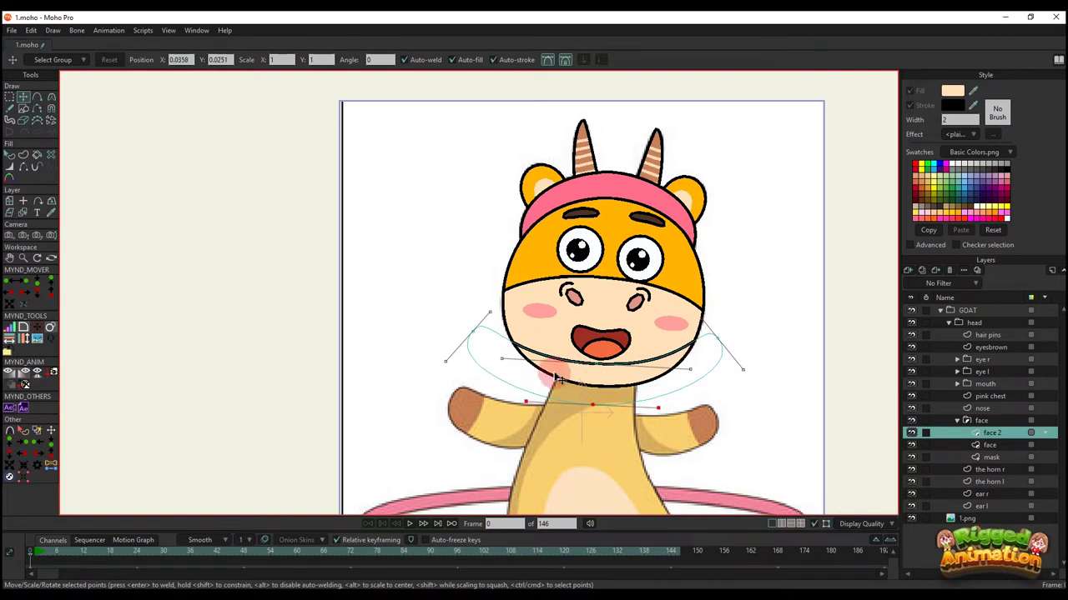
key(x)
key(c)
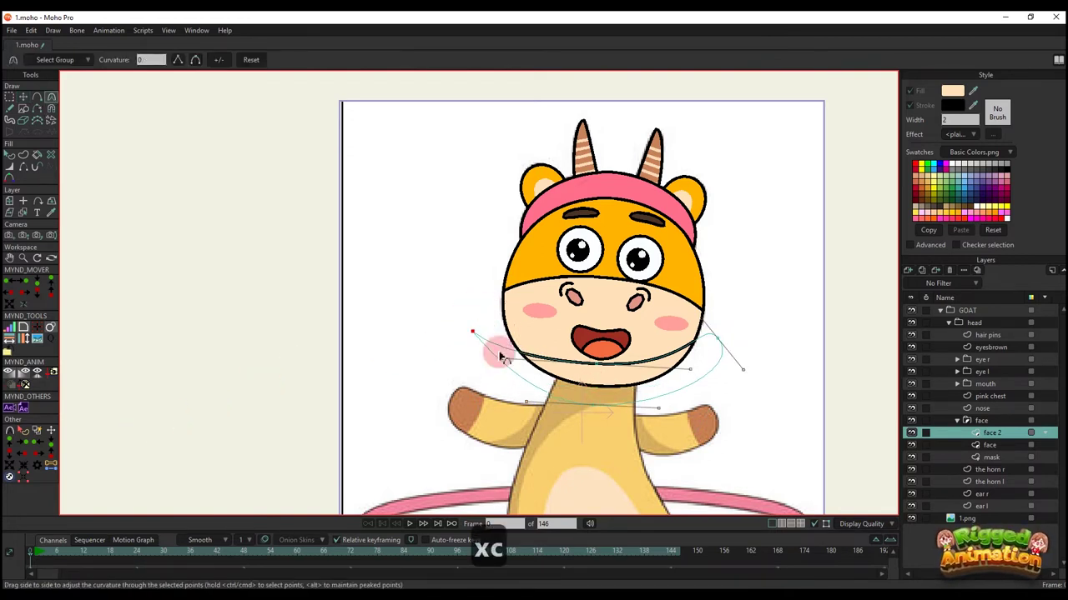
- Adjust the chin crescent's two corner points and widen its lower curve with the handles so it wraps around the jaw
scroll(392, 355, up, 1)
key(t)
drag(507, 322, 525, 302)
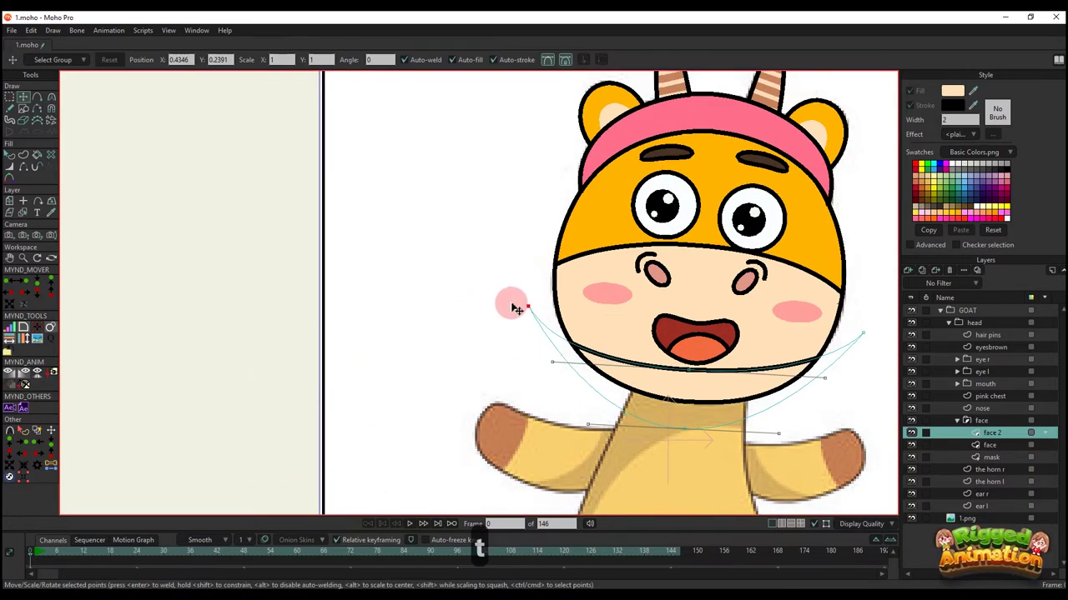
drag(573, 409, 527, 400)
drag(790, 440, 823, 434)
drag(862, 333, 844, 334)
- Lower the chin crescent's upper curve and balance its handles so only a thin band remains along the bottom of the face
drag(694, 372, 702, 384)
drag(828, 385, 807, 396)
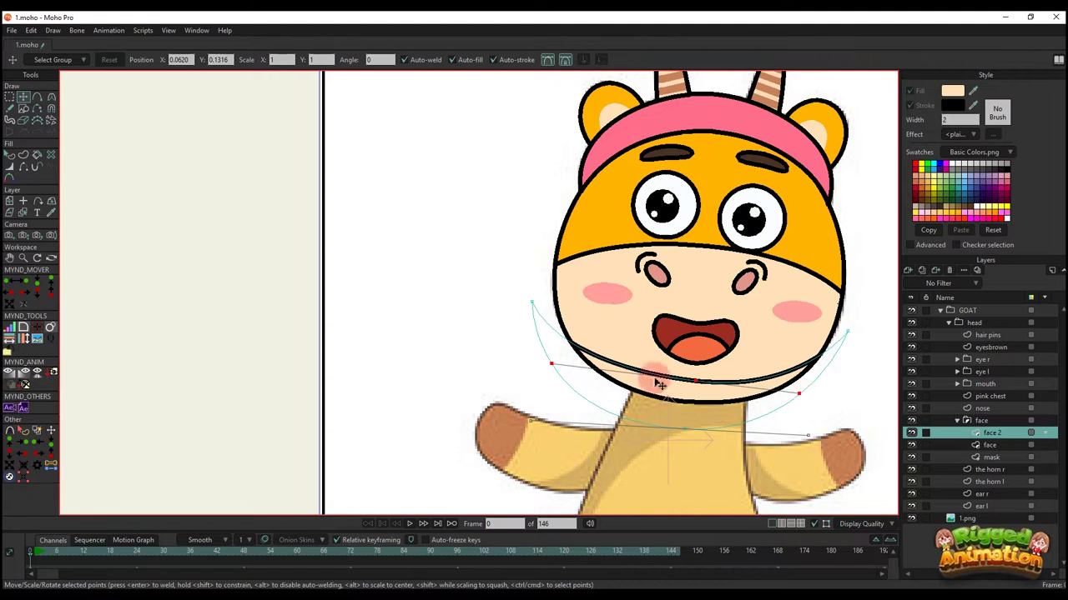
drag(568, 362, 592, 370)
drag(705, 378, 688, 385)
drag(579, 385, 580, 379)
scroll(648, 377, down, 2)
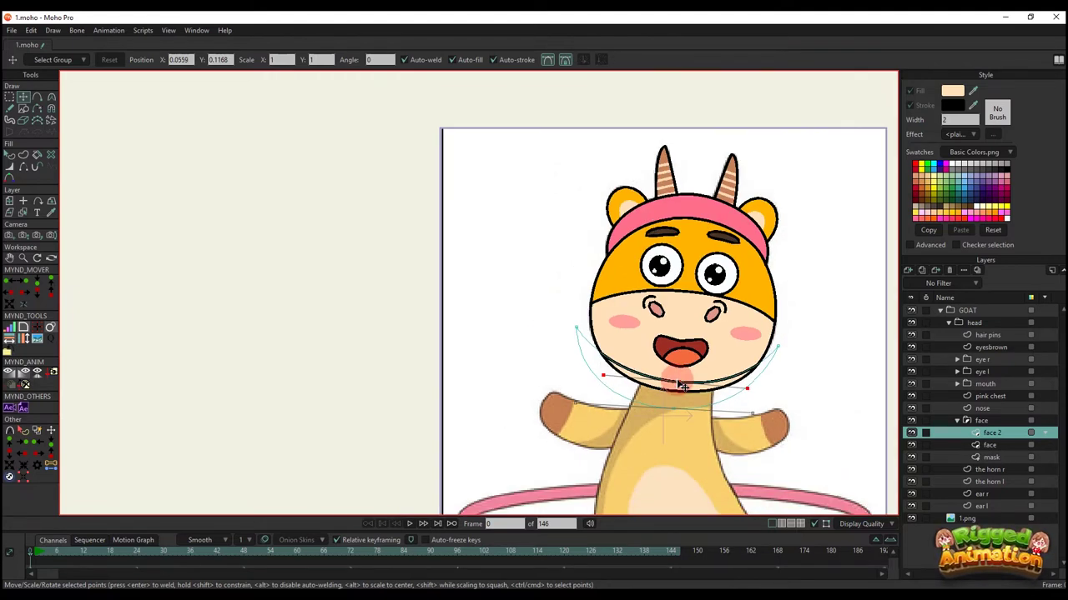
drag(676, 384, 646, 400)
scroll(714, 378, up, 2)
- Fill the chin crescent with the tan sampled from the reference body and turn off its outline
key(q)
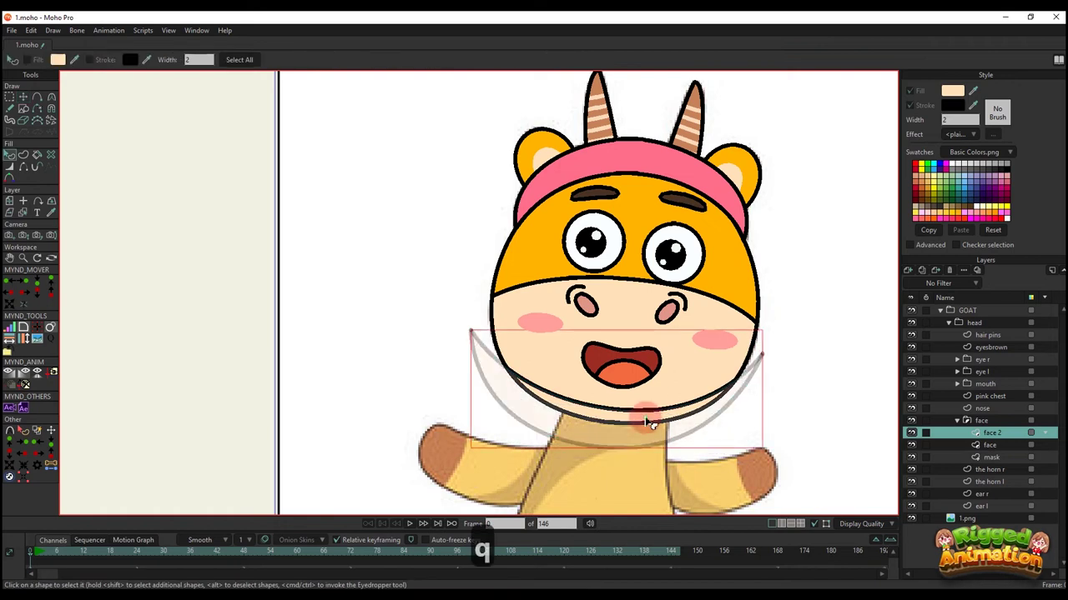
drag(970, 92, 577, 459)
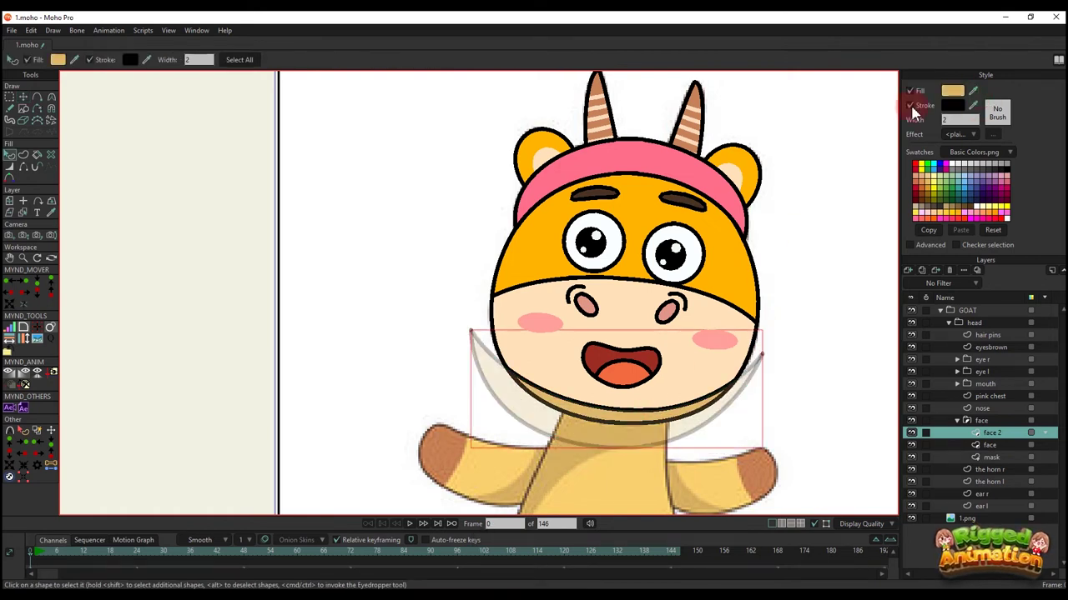
click(910, 106)
click(779, 279)
scroll(659, 384, down, 3)
scroll(640, 397, up, 3)
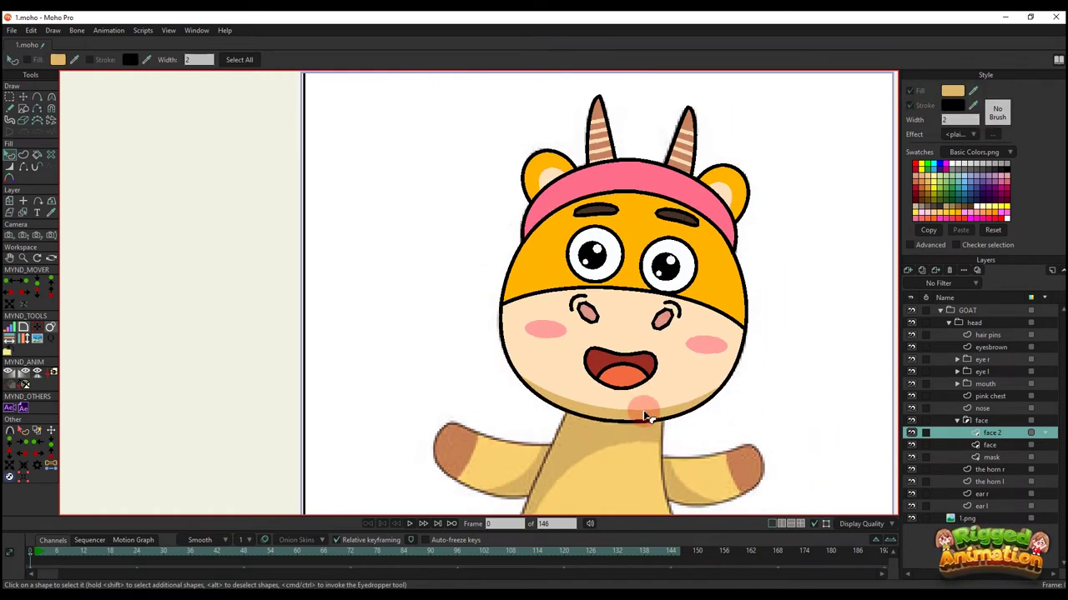
- Sample the lower face's peach for the chin shadow and darken the fill to greyish beige E1CBB0
click(643, 408)
drag(719, 321, 684, 328)
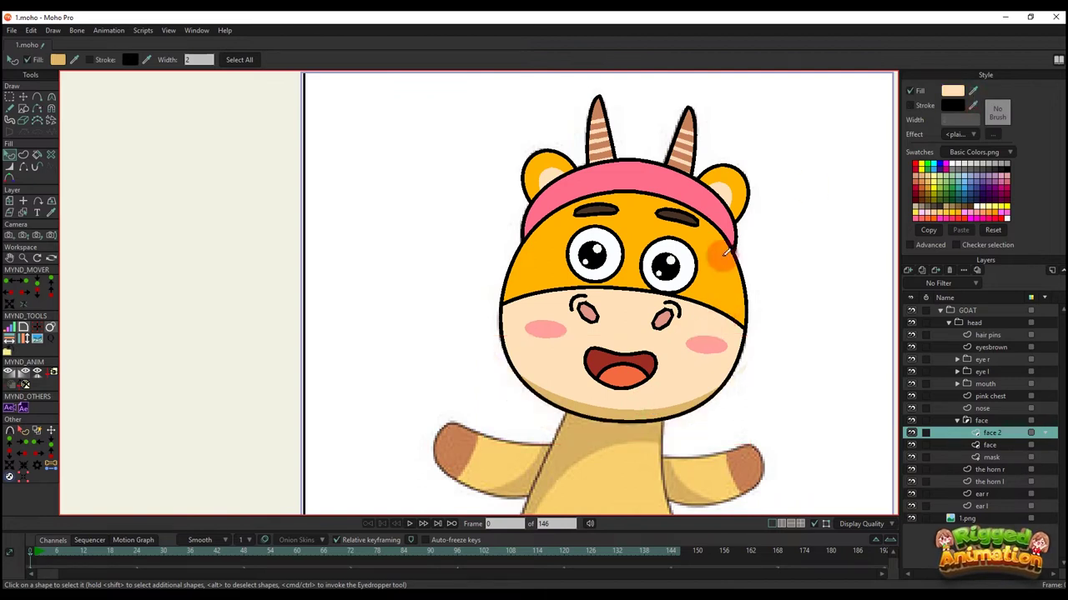
click(954, 90)
click(798, 96)
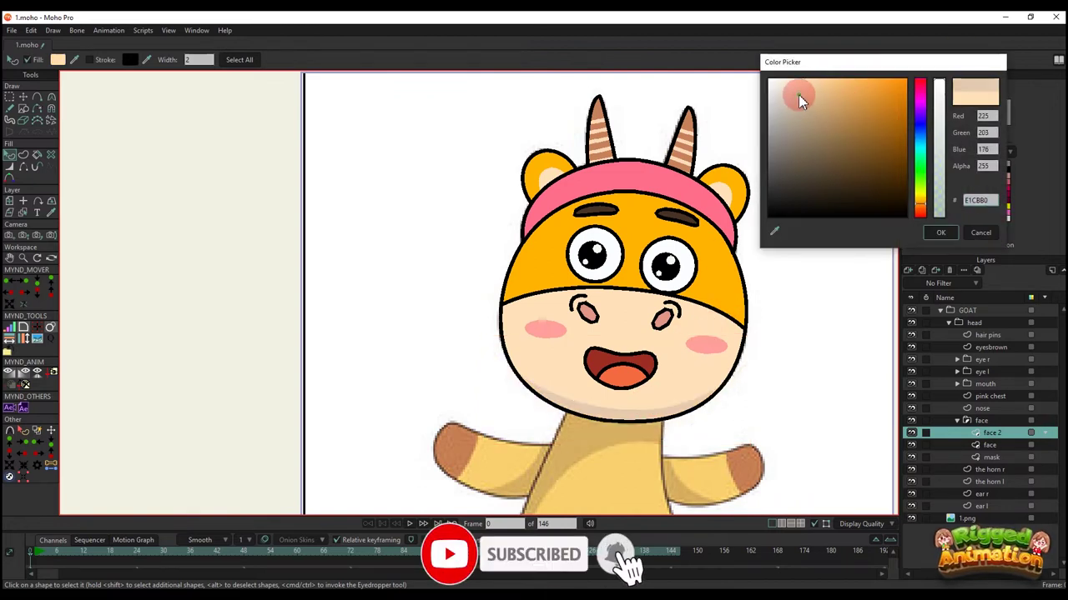
click(937, 231)
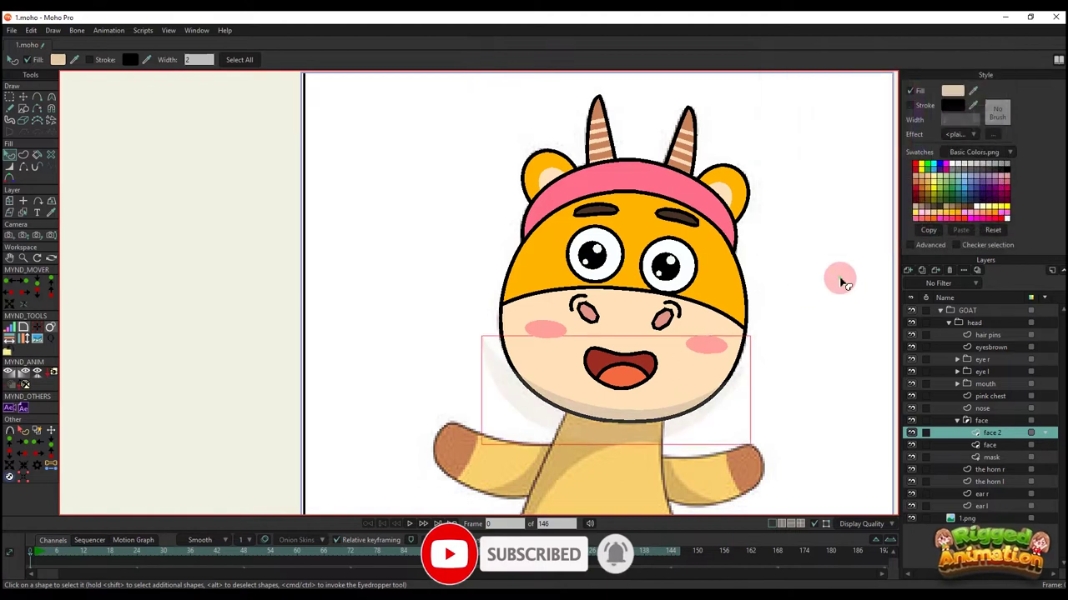
scroll(705, 342, down, 5)
scroll(703, 365, up, 5)
key(t)
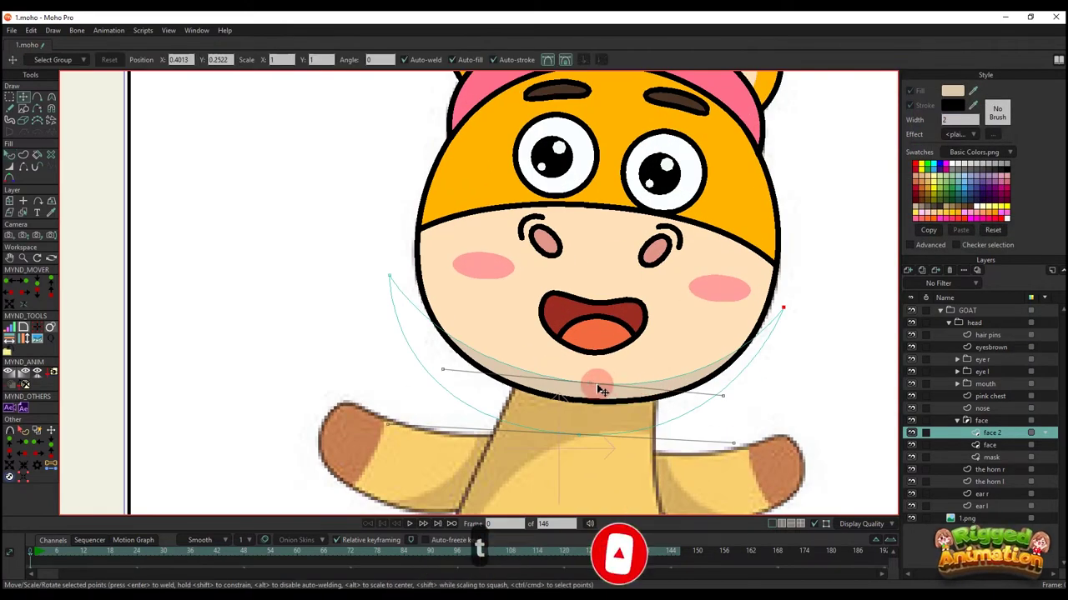
click(591, 388)
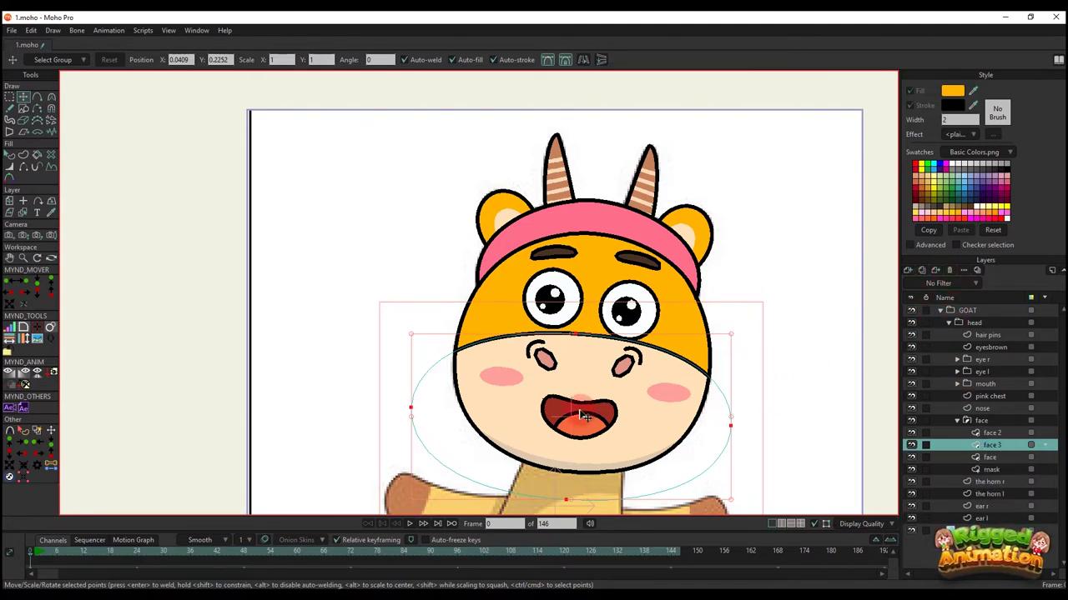
- Move the face 3 ellipse up over the headband and reshape it into an arched crescent with sharp, lowered side points
drag(584, 415, 608, 167)
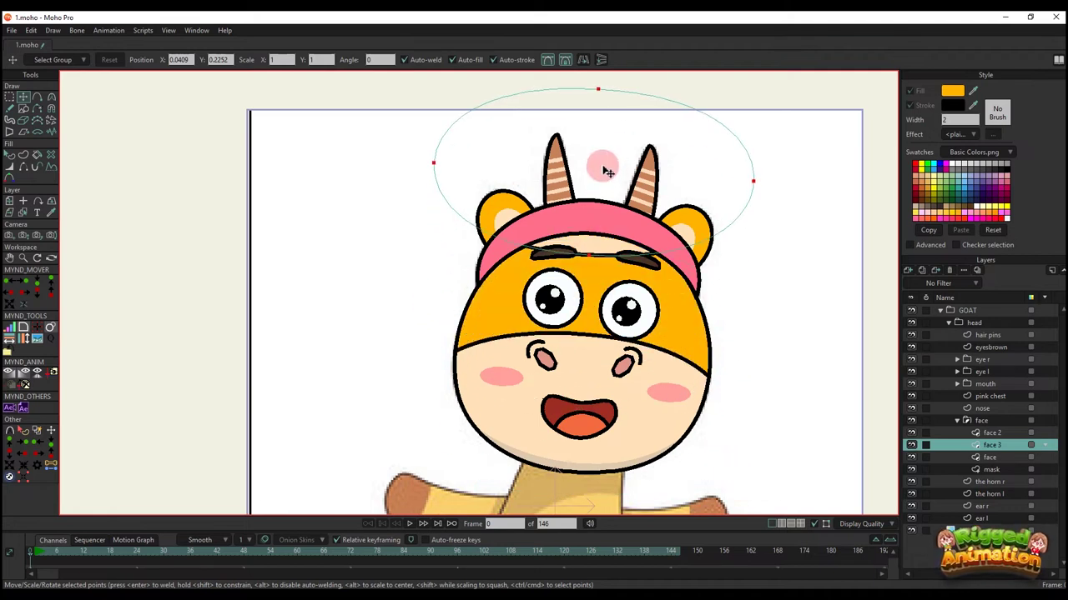
click(809, 256)
drag(621, 110, 601, 237)
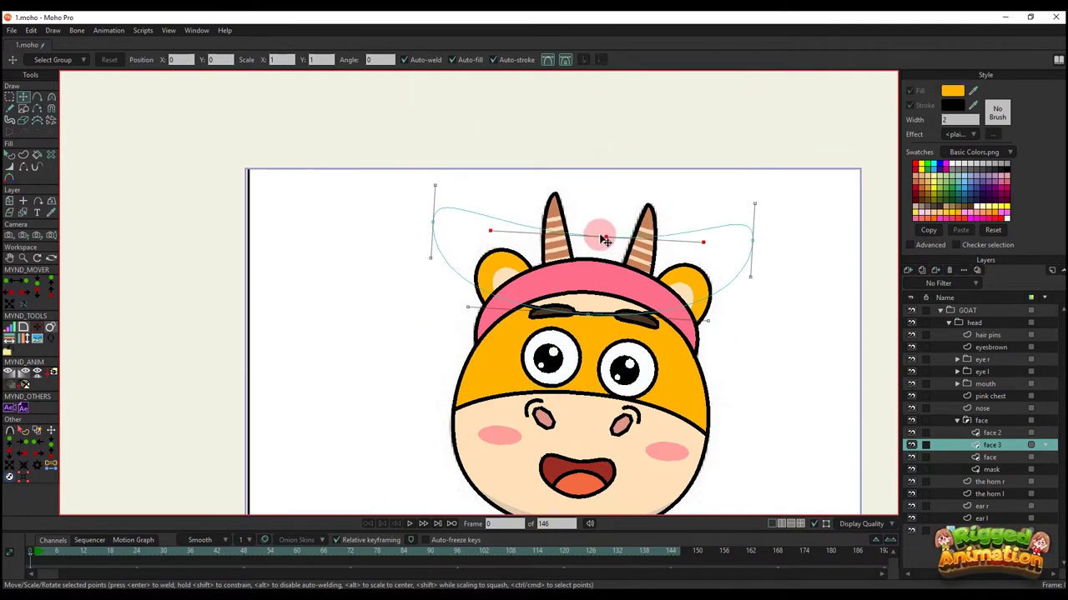
drag(432, 221, 448, 333)
drag(753, 239, 126, 474)
key(c)
drag(454, 337, 44, 492)
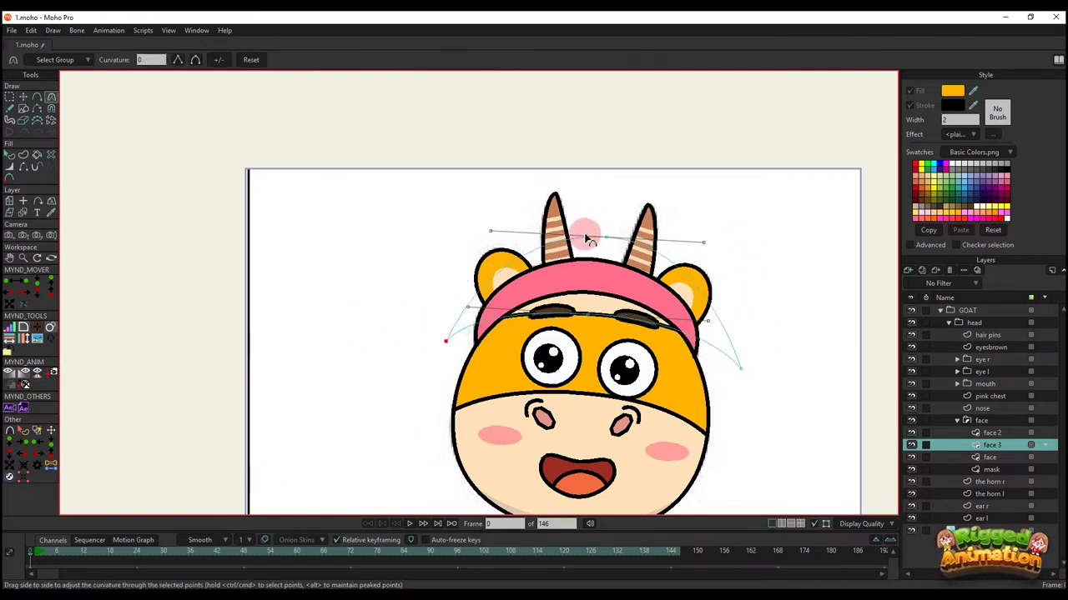
- Fit the face 3 crescent's points and handles to a thin band just below the headband and select its shape
key(t)
drag(608, 237, 602, 249)
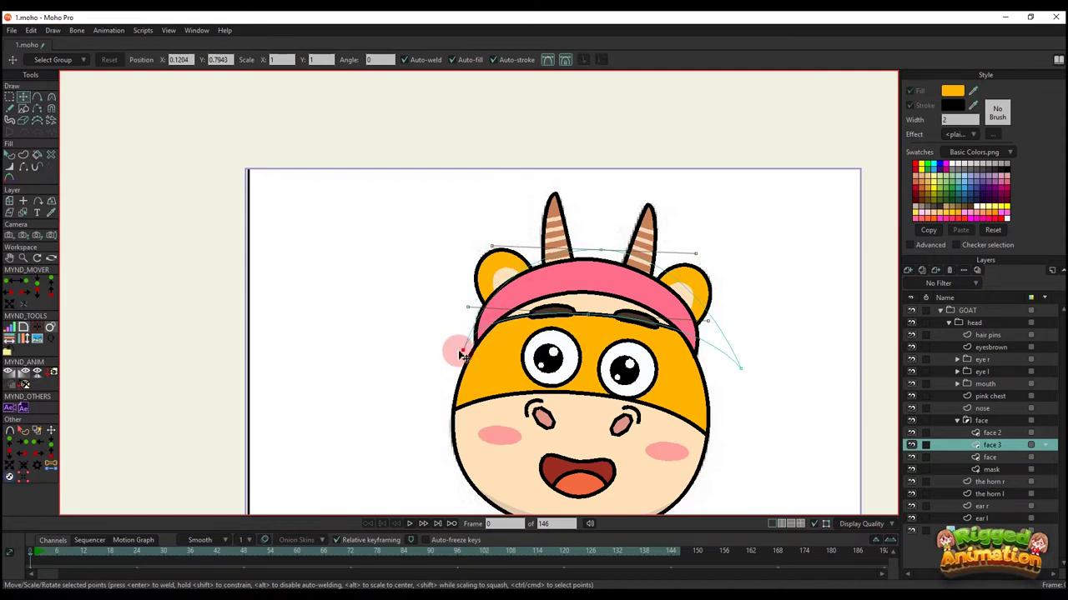
drag(468, 308, 474, 302)
drag(493, 246, 467, 243)
drag(696, 253, 699, 256)
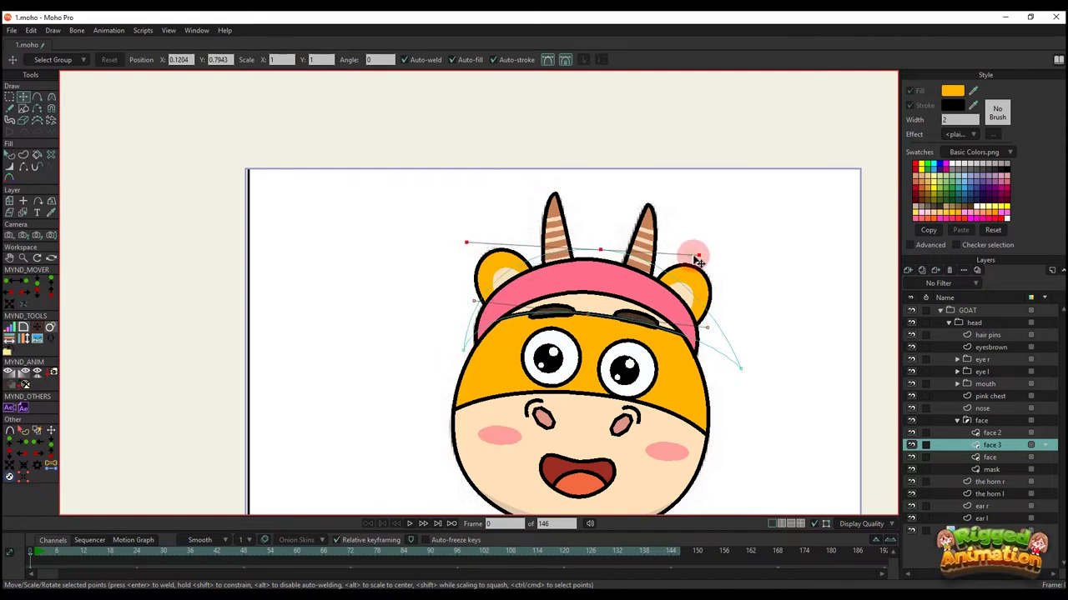
drag(754, 372, 728, 376)
drag(602, 320, 574, 309)
drag(462, 284, 487, 291)
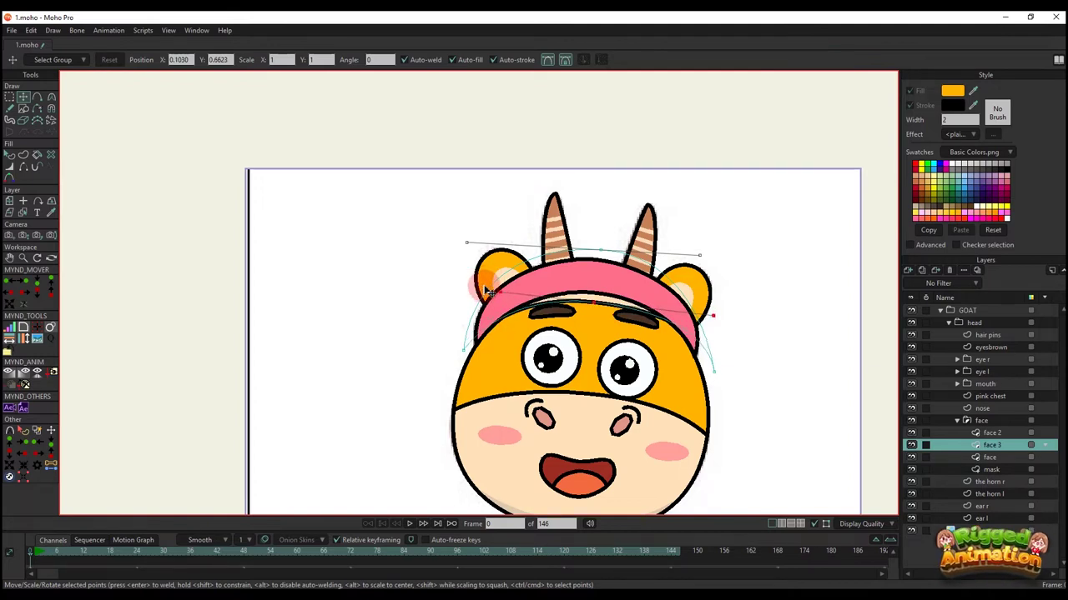
key(q)
click(607, 311)
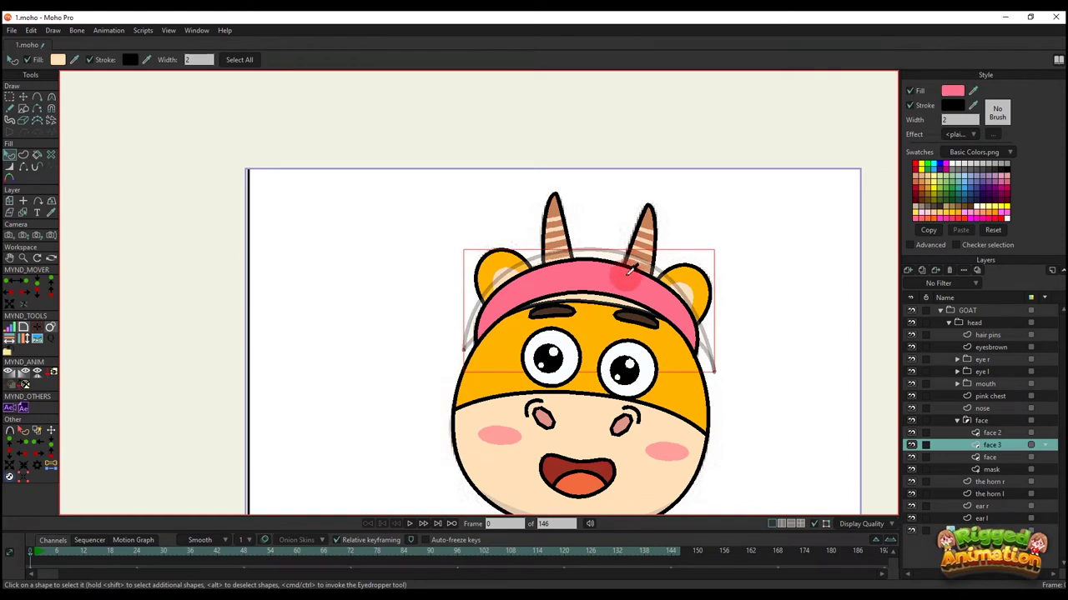
click(952, 91)
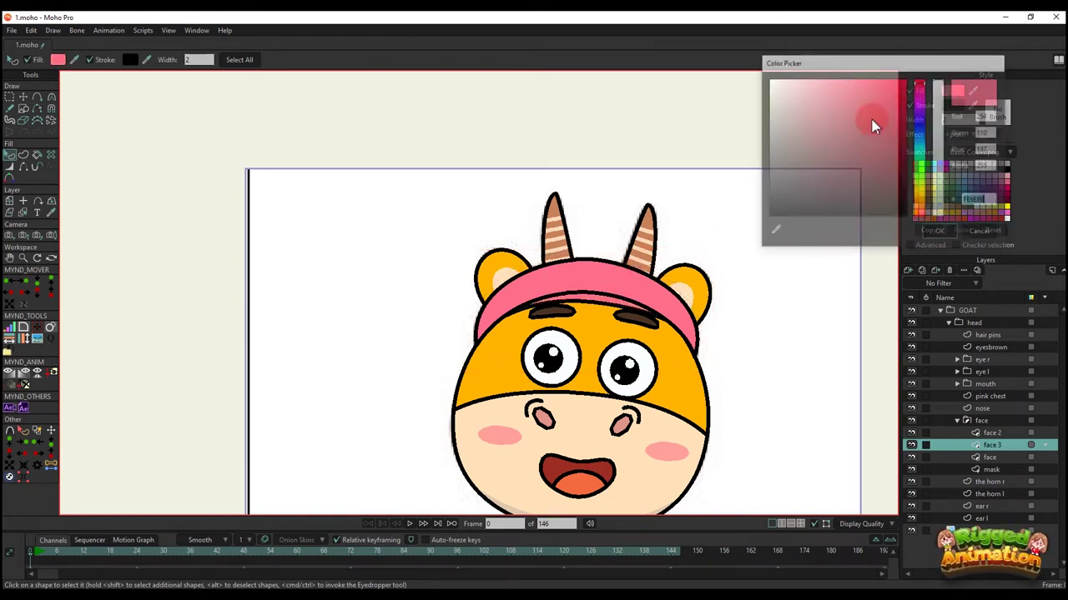
drag(866, 120, 849, 142)
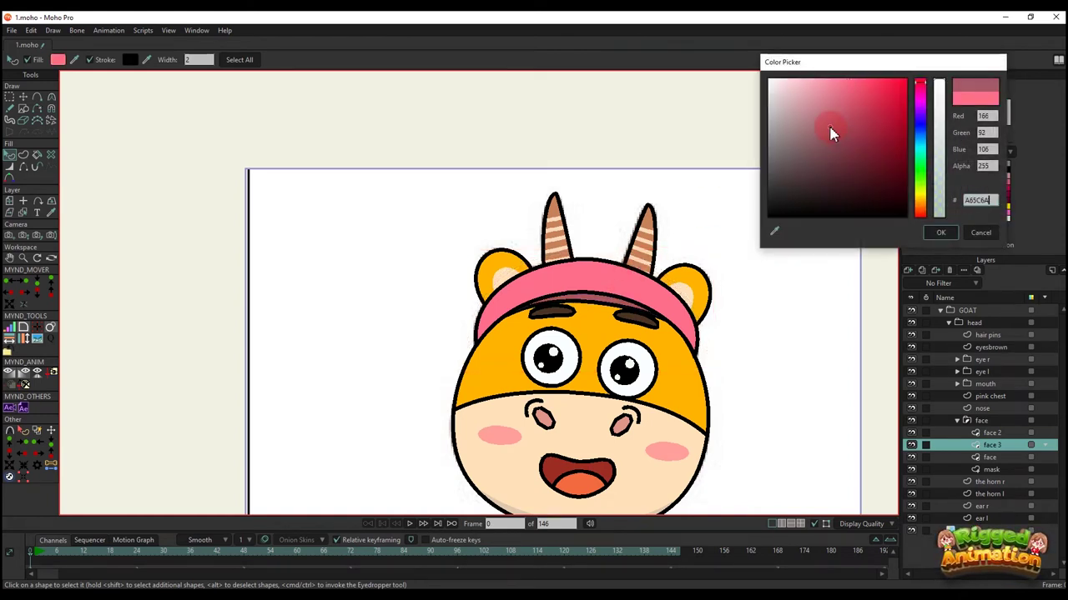
click(979, 233)
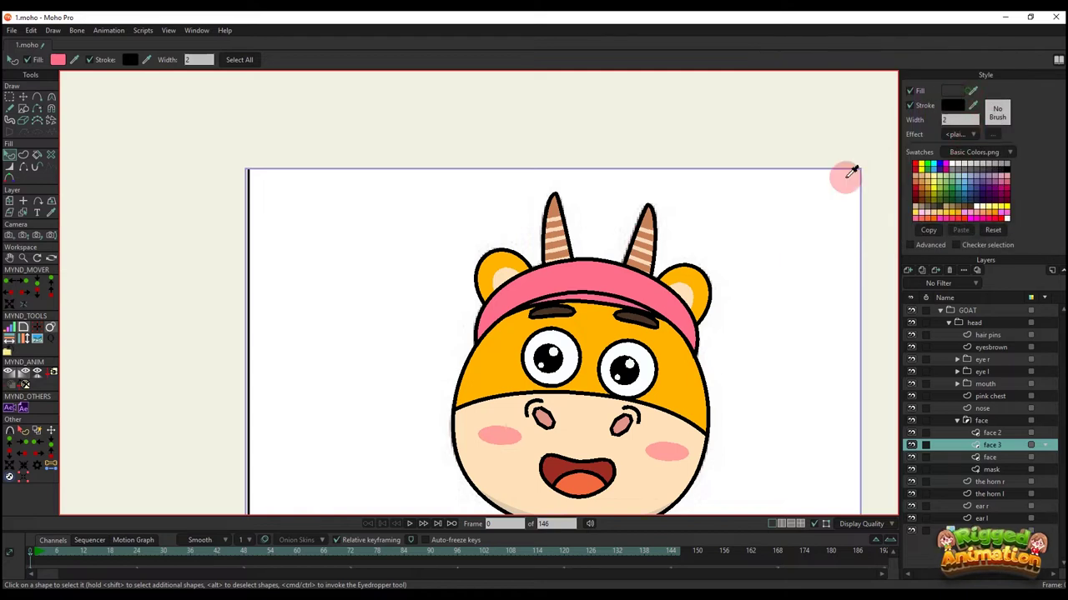
- Sample the upper face's orange for the forehead shadow and darken the fill to golden brown A17304
click(588, 316)
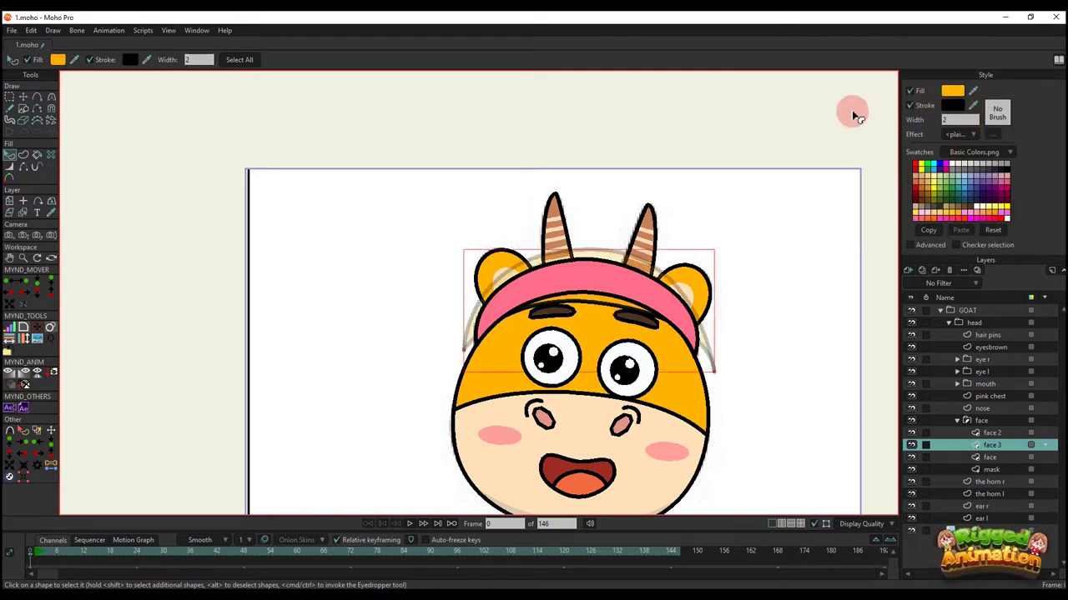
click(957, 95)
click(904, 131)
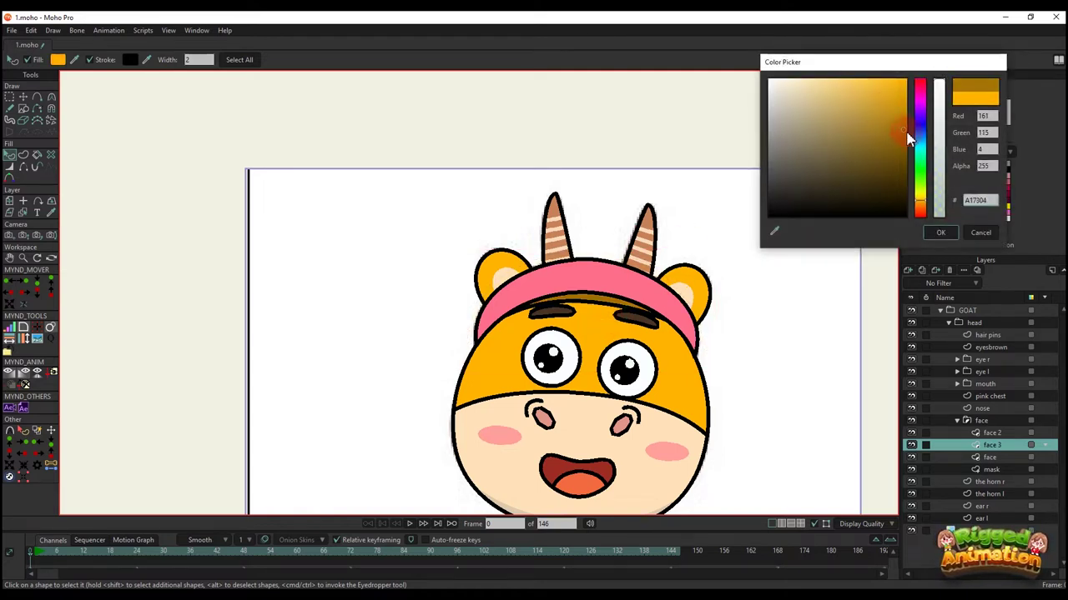
click(937, 232)
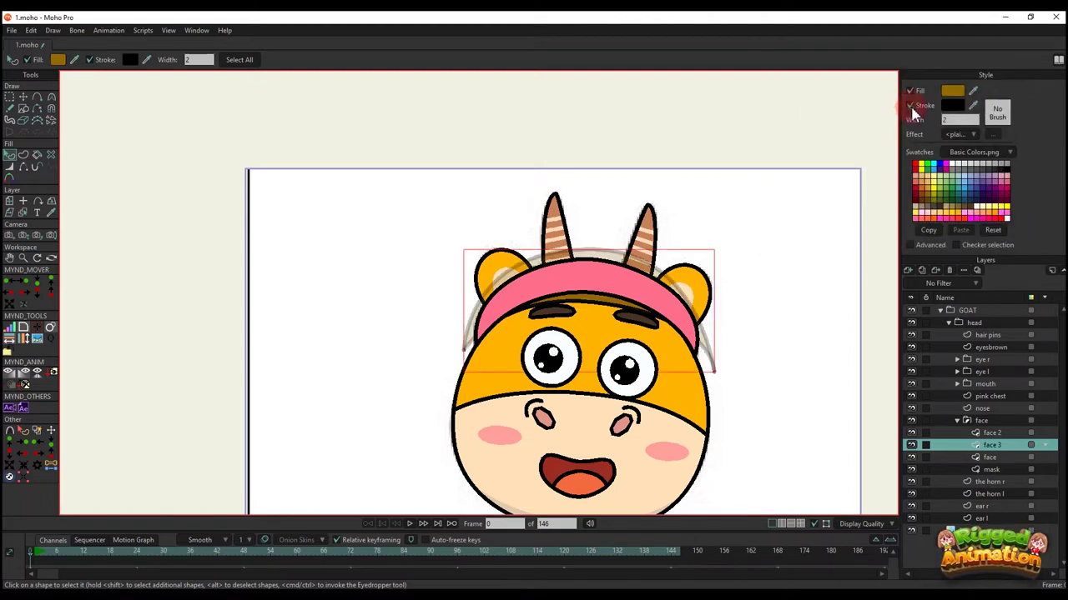
- Turn off the forehead shadow's outline and adjust its two end points to follow the sides of the head
scroll(595, 306, down, 2)
scroll(594, 306, up, 2)
key(t)
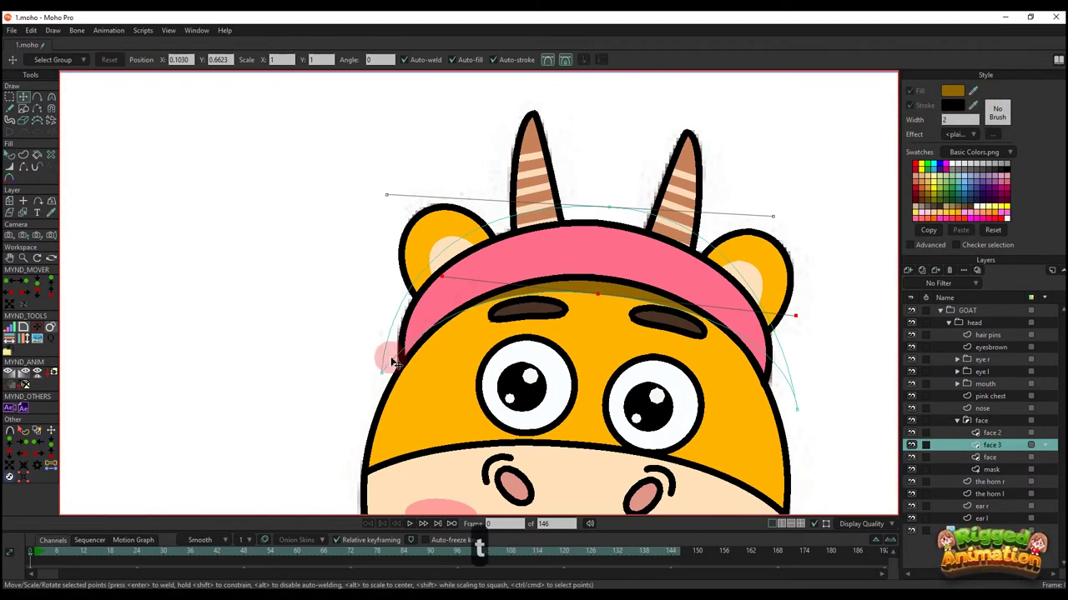
drag(380, 381, 384, 380)
drag(799, 410, 786, 425)
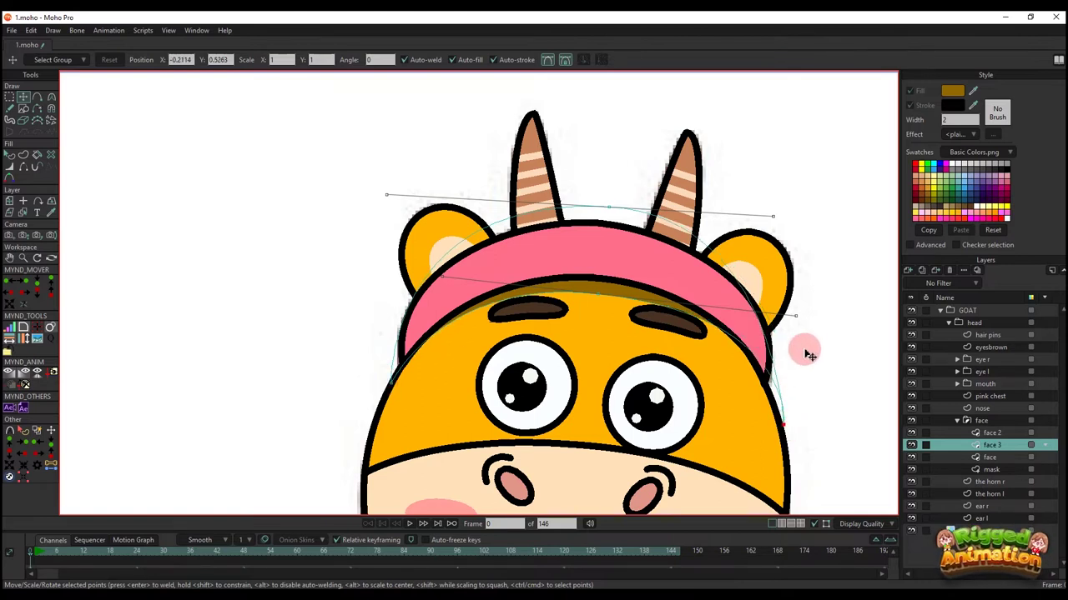
- Refine the forehead shadow's upper curve with its handles and make its 936800 fill semi-transparent
drag(808, 354, 782, 322)
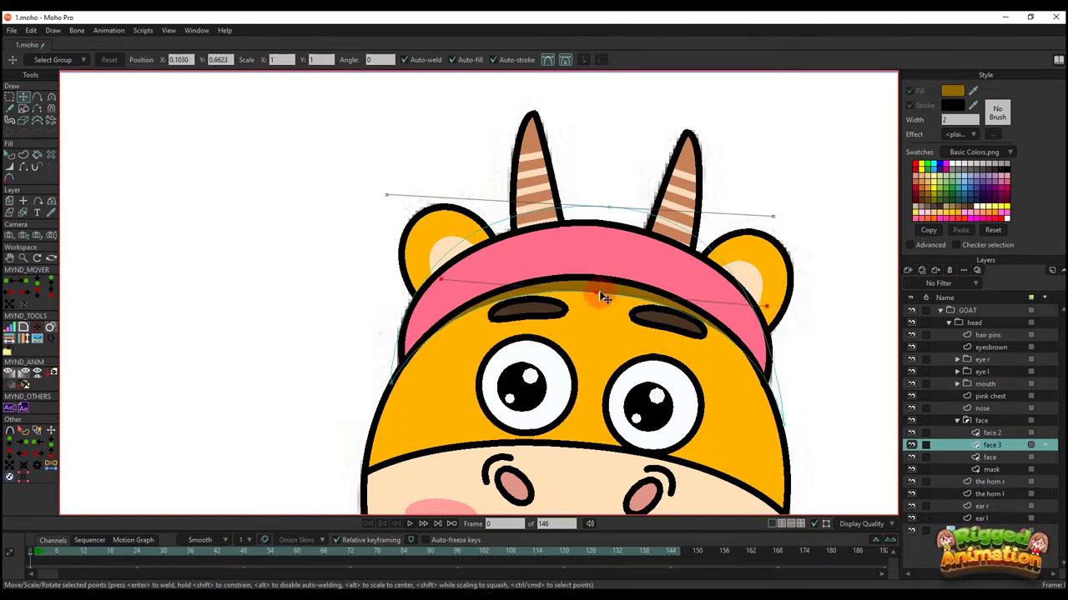
drag(585, 209, 589, 201)
key(q)
scroll(615, 288, down, 5)
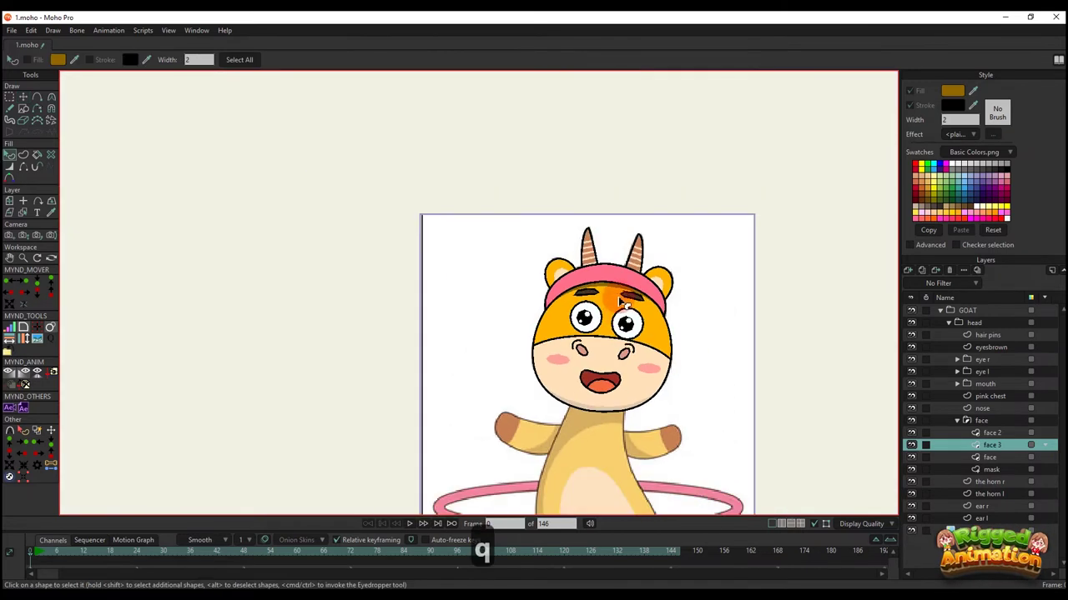
scroll(624, 304, up, 5)
click(871, 184)
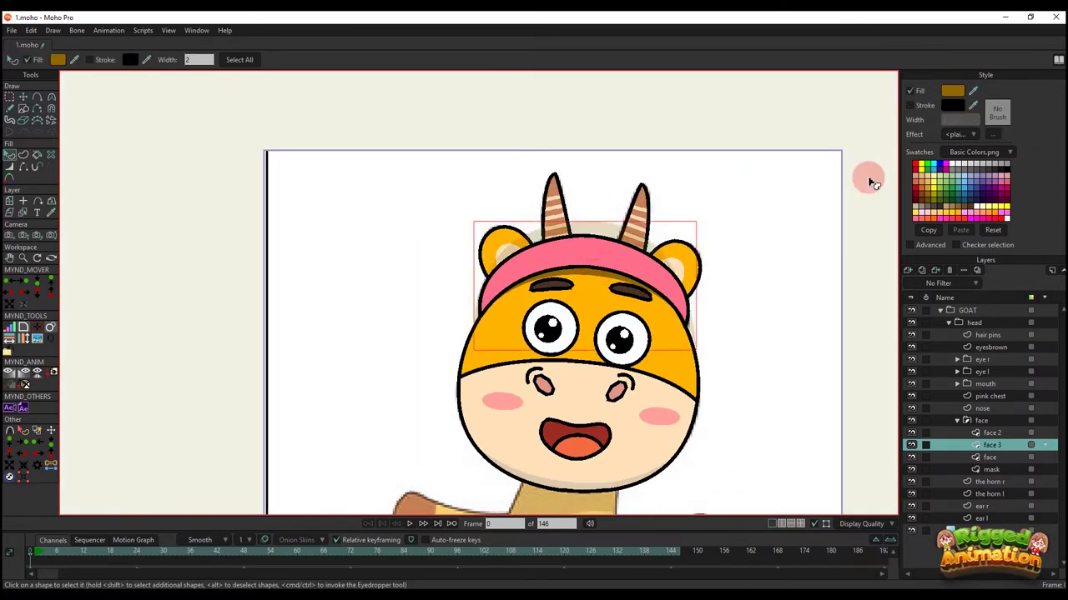
click(952, 94)
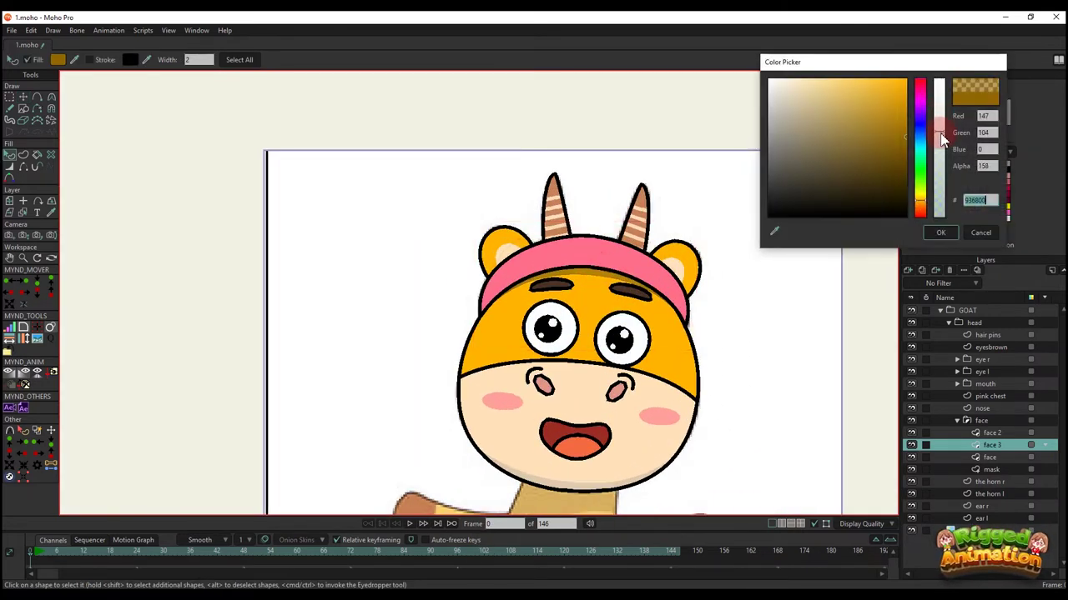
click(942, 233)
click(739, 322)
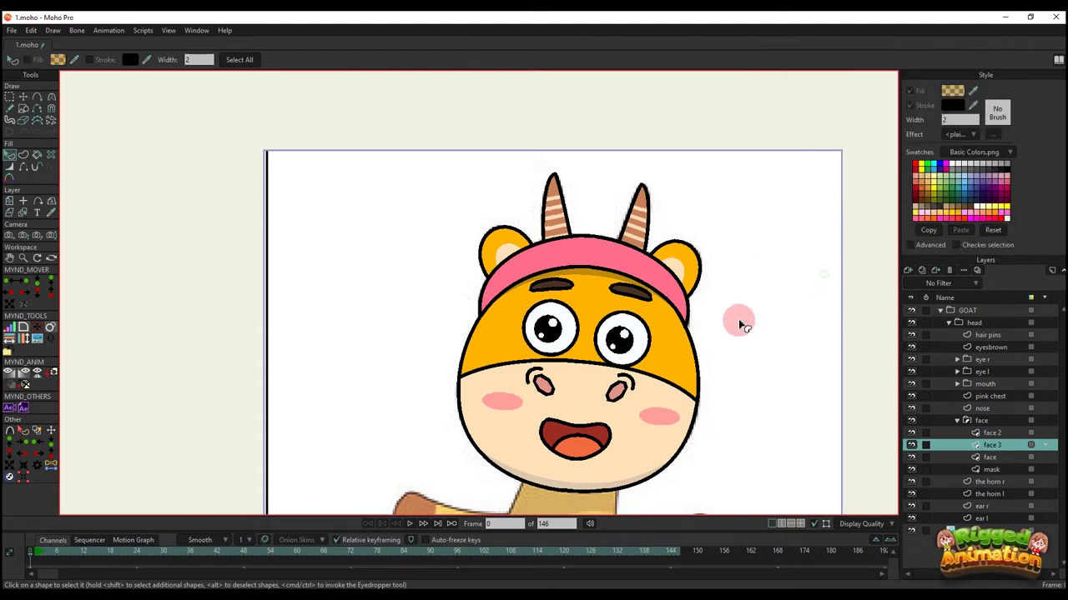
- Draw a curve on the hair pins layer from the headband's left corner through its middle to its right corner
scroll(678, 336, down, 4)
drag(634, 338, 622, 312)
scroll(617, 316, up, 3)
click(974, 323)
scroll(602, 246, up, 2)
key(t)
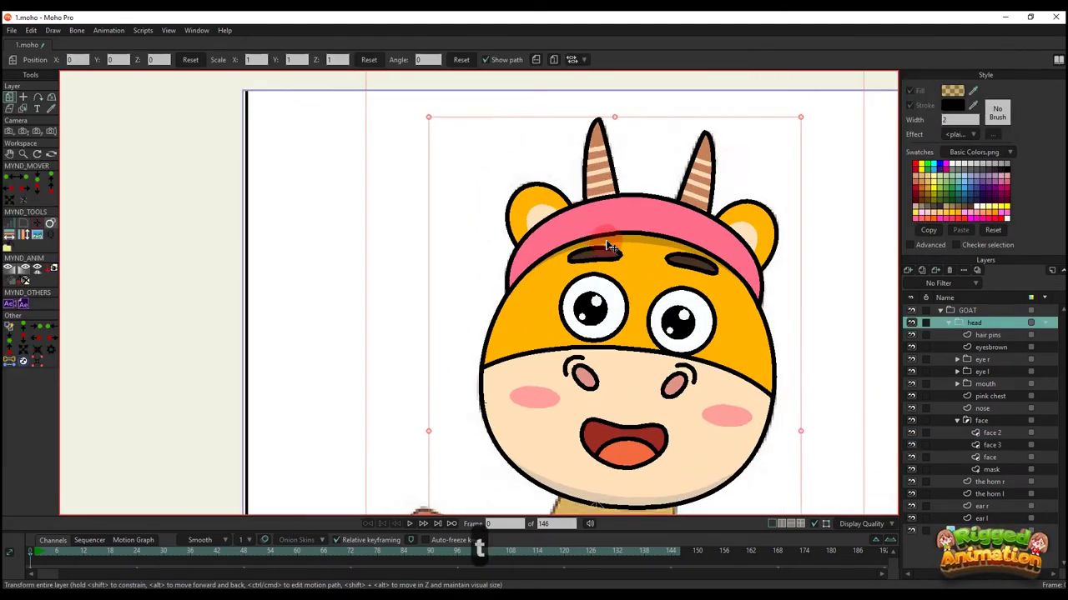
scroll(622, 233, up, 1)
click(634, 225)
key(a)
scroll(651, 216, up, 2)
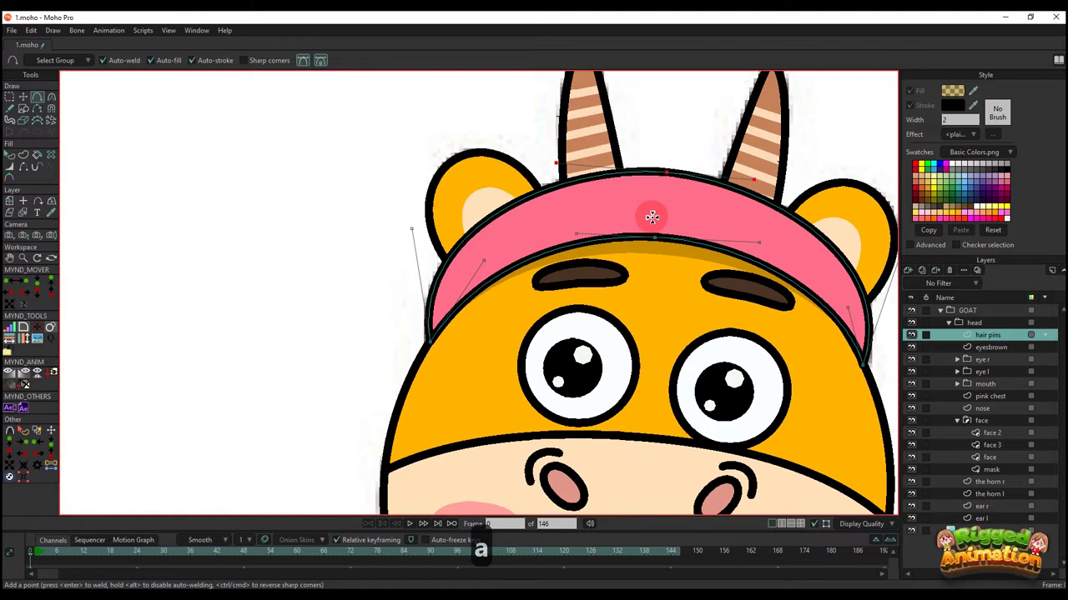
drag(642, 223, 429, 340)
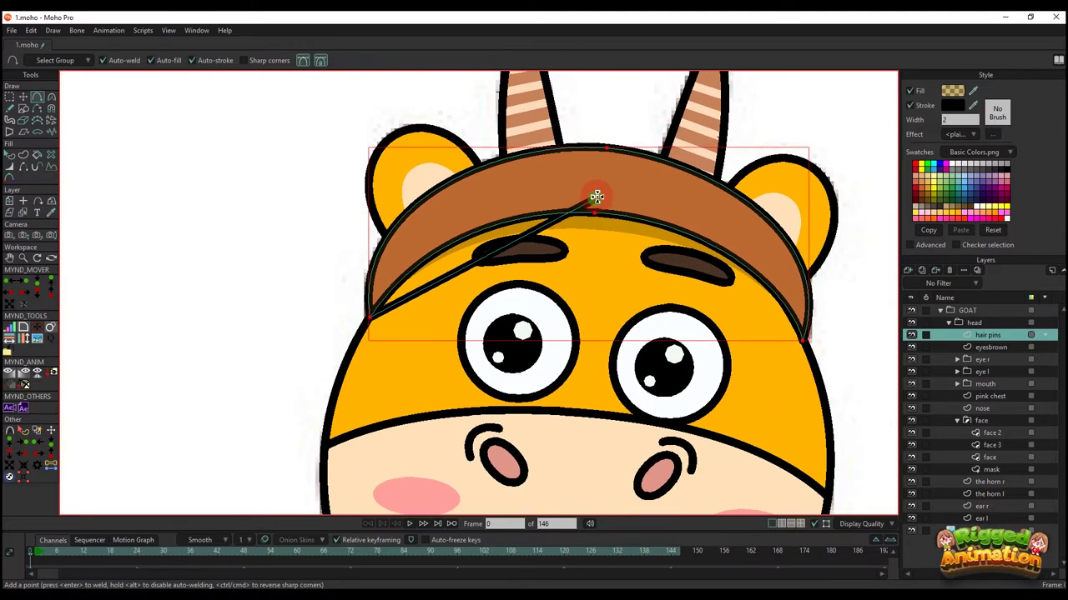
drag(596, 198, 803, 338)
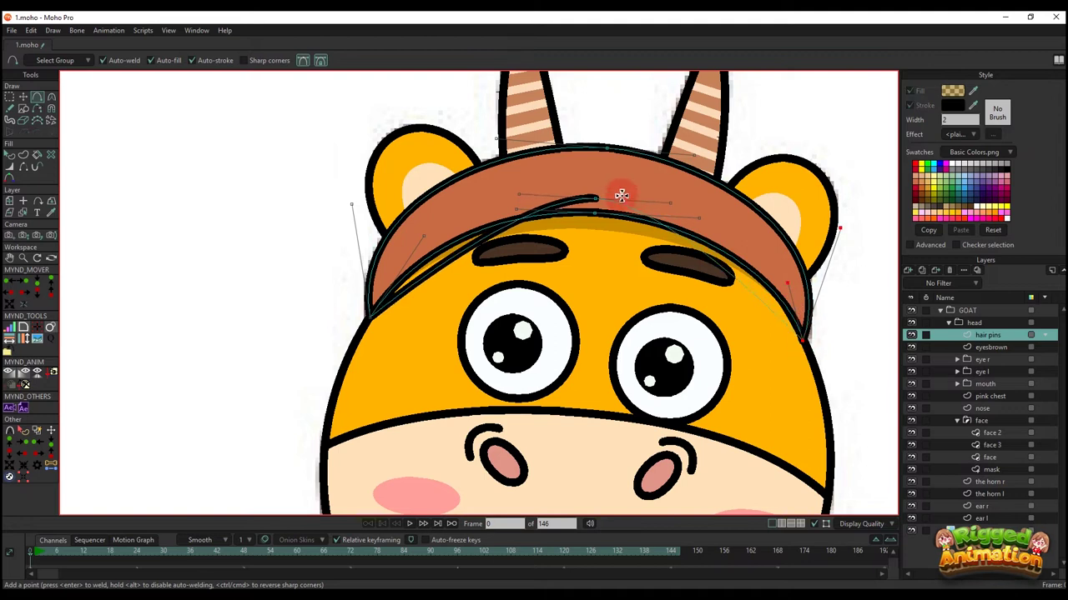
- Lengthen the new curve's middle handles on both sides so it arches just above the headband's lower edge
key(t)
drag(698, 207, 793, 209)
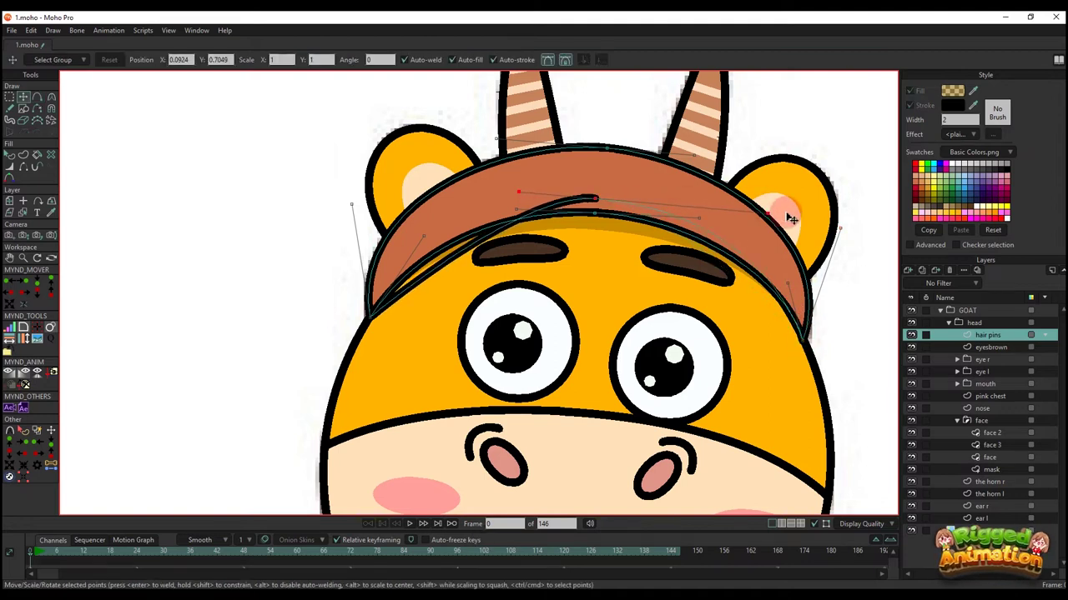
drag(512, 191, 409, 201)
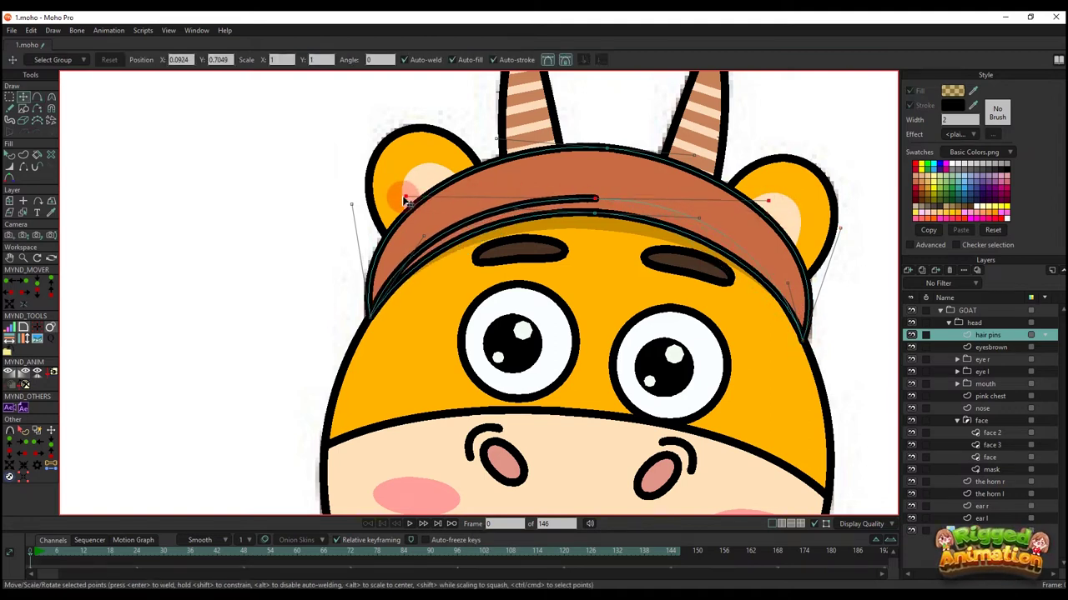
- Create a filled shape from the edges between the new curve and the headband's lower edge as its shadow
key(g)
drag(666, 266, 809, 359)
click(24, 154)
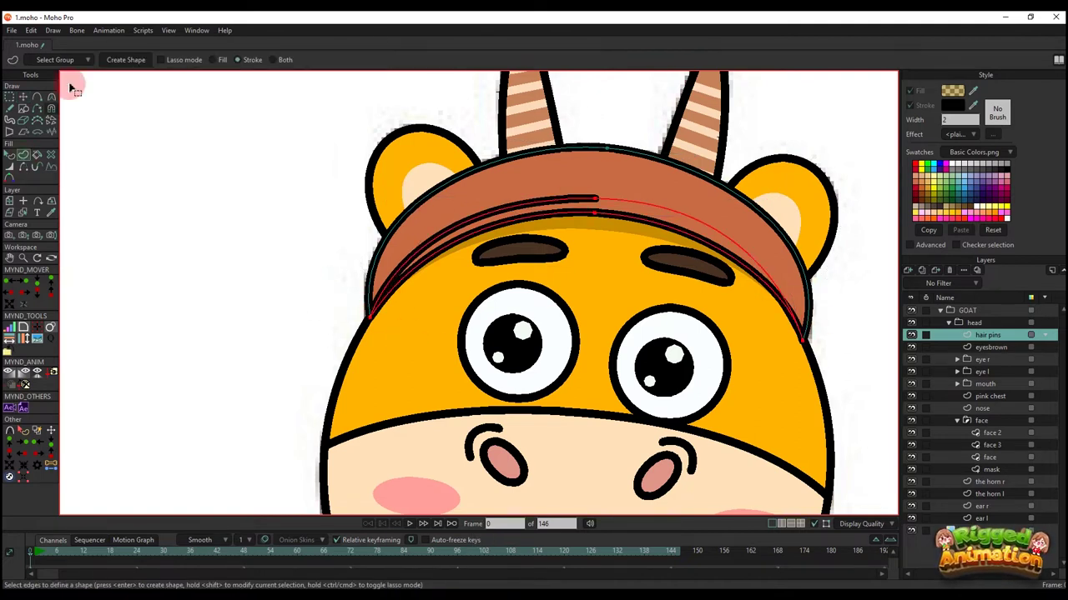
click(123, 62)
click(920, 89)
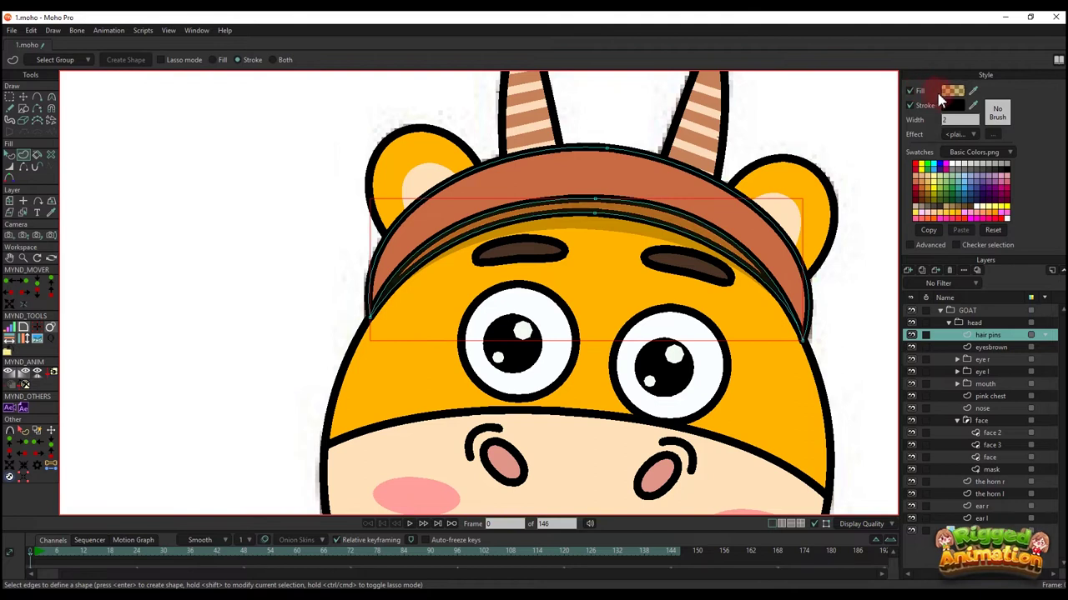
- Set the headband shadow's fill to opaque red C33236
click(948, 91)
drag(920, 99, 920, 79)
click(857, 83)
drag(853, 84, 842, 74)
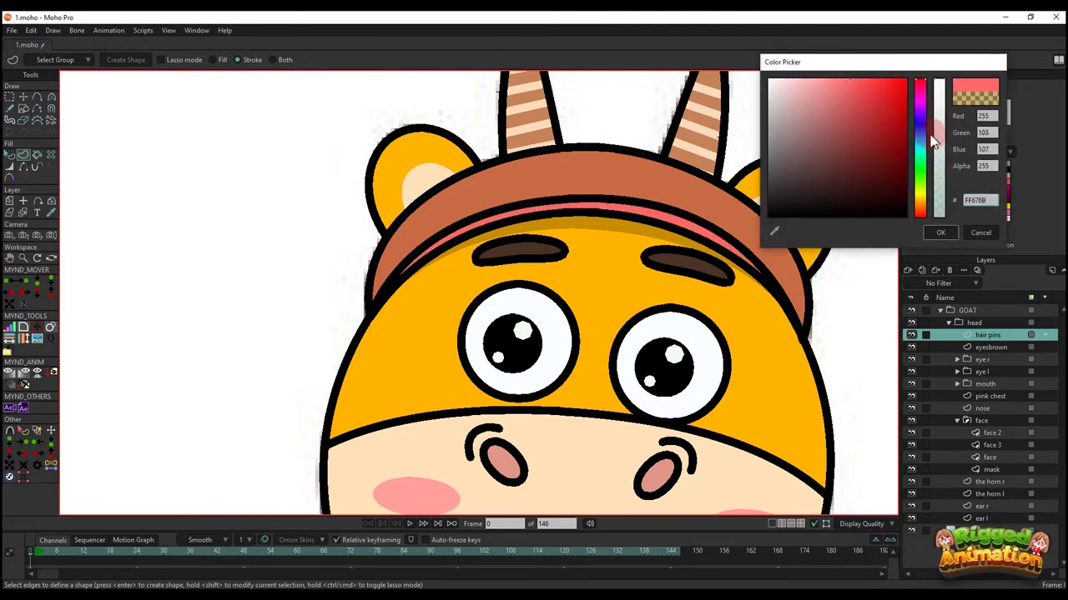
drag(873, 121, 875, 140)
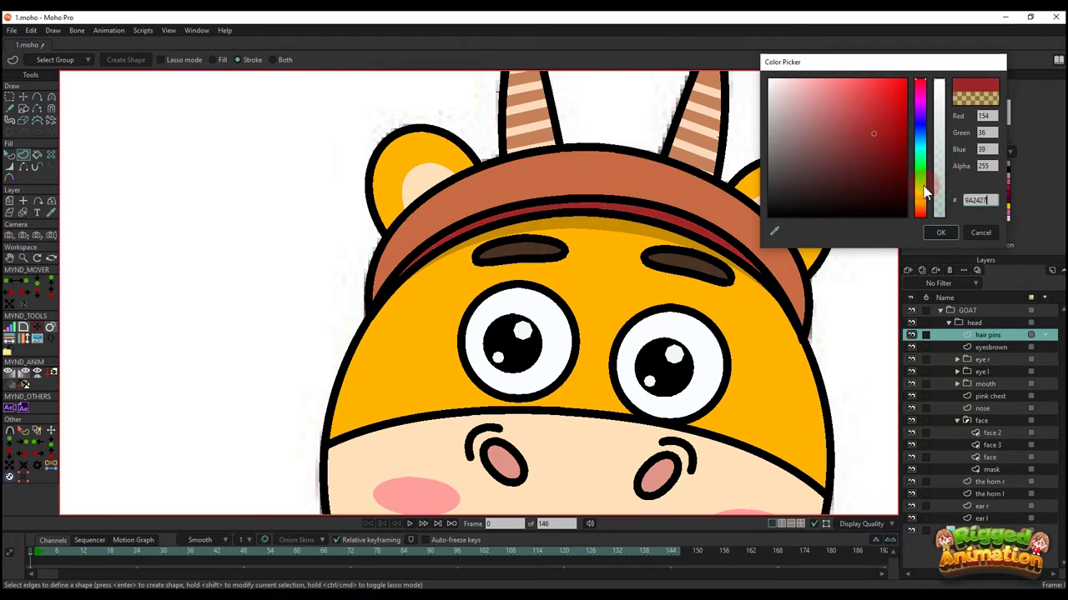
drag(871, 101, 871, 112)
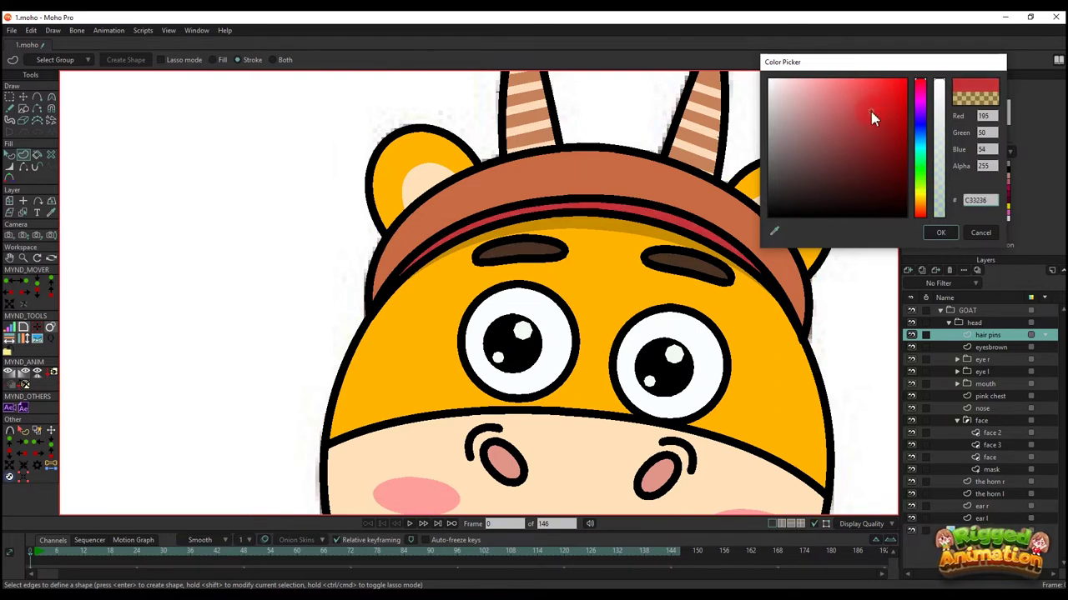
click(942, 232)
- Recolour the main headband shape with an opaque pink FF739E fill
key(q)
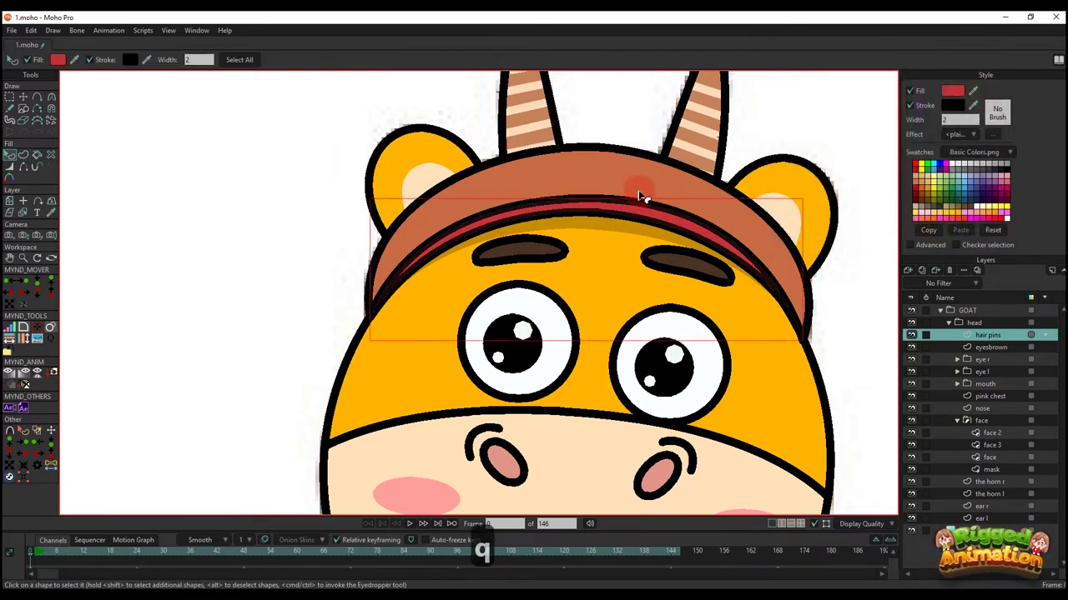
click(638, 197)
click(949, 90)
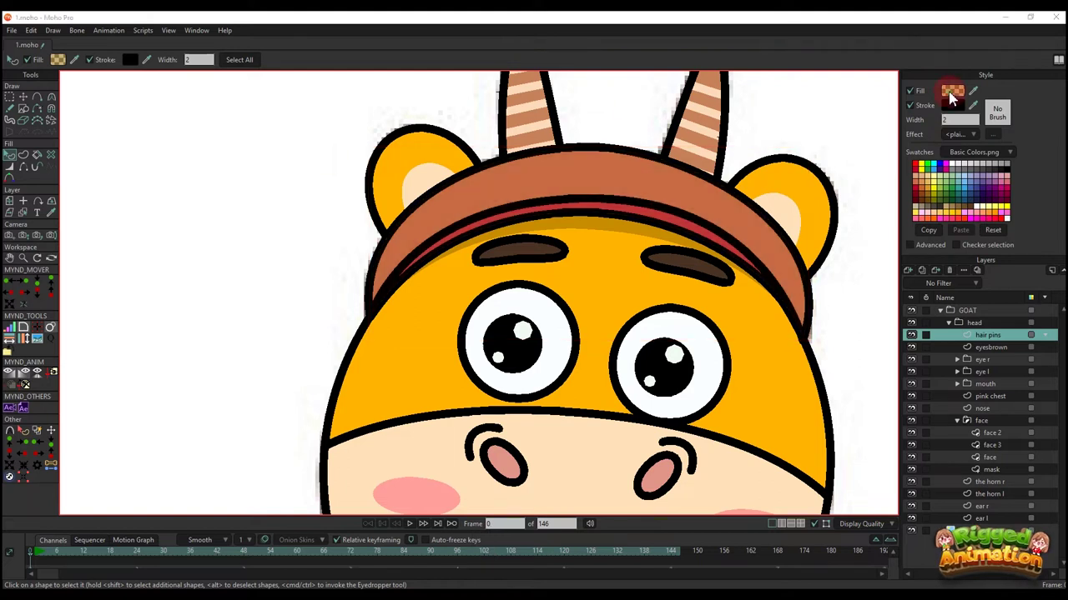
click(920, 80)
drag(857, 80, 842, 72)
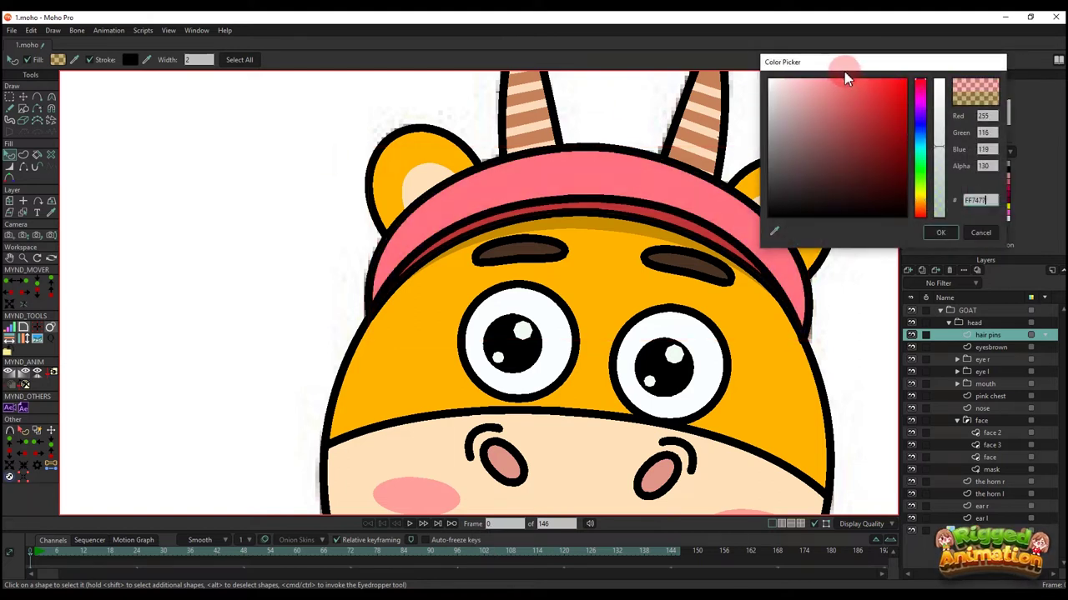
click(939, 107)
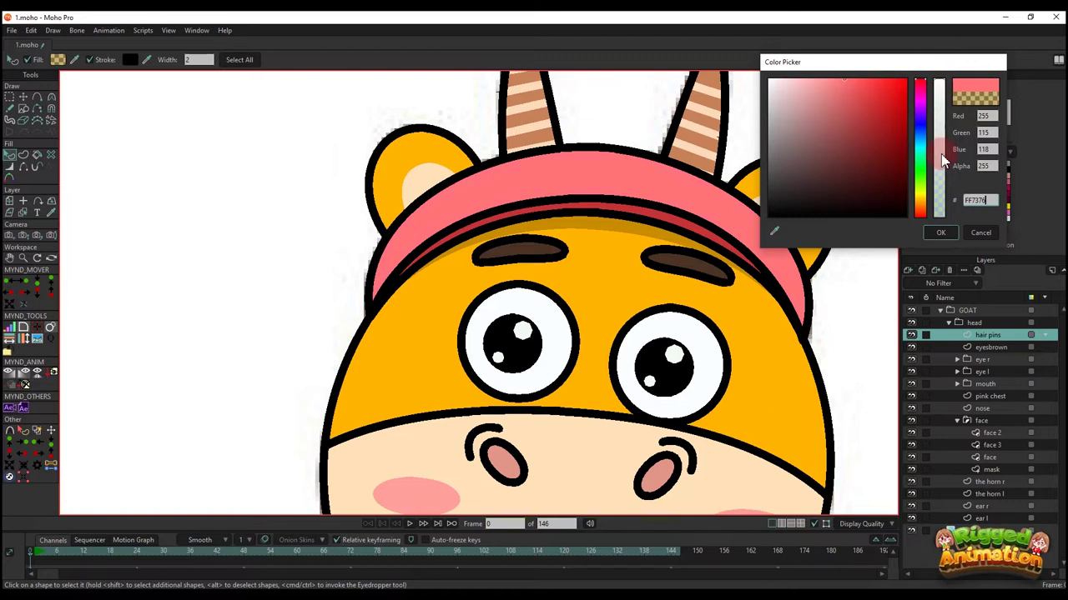
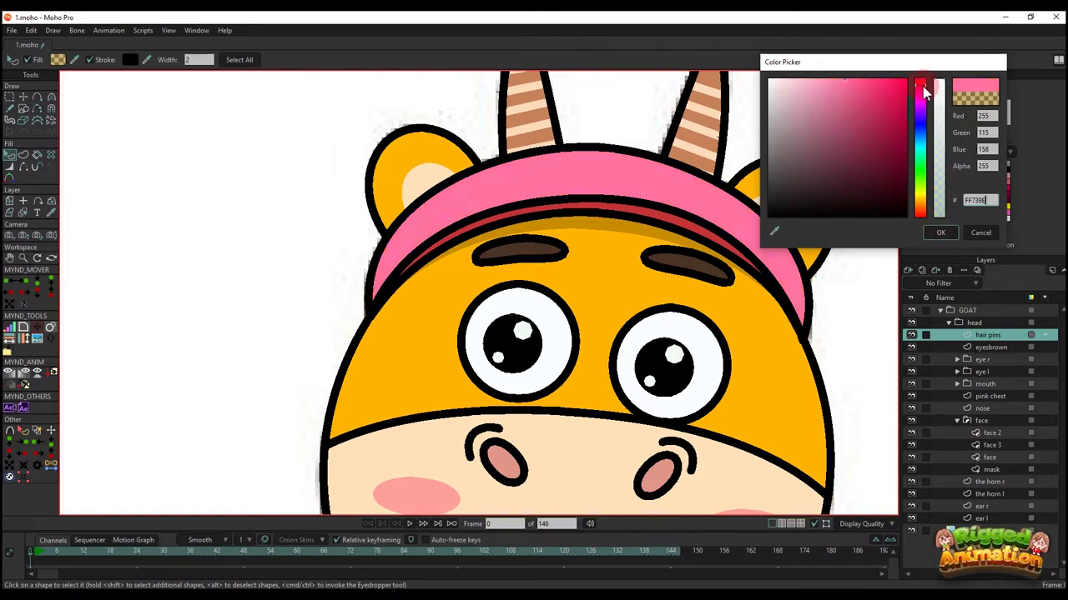
click(940, 234)
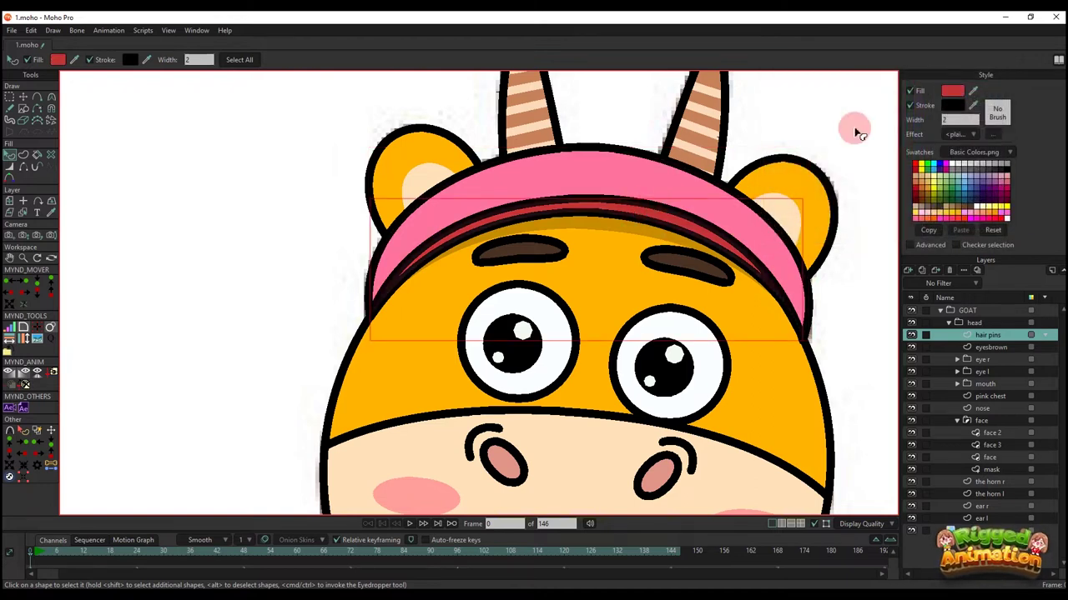
- Sample the headband's pink for its shadow and darken the shadow's fill to A43557
click(971, 90)
click(662, 174)
click(951, 91)
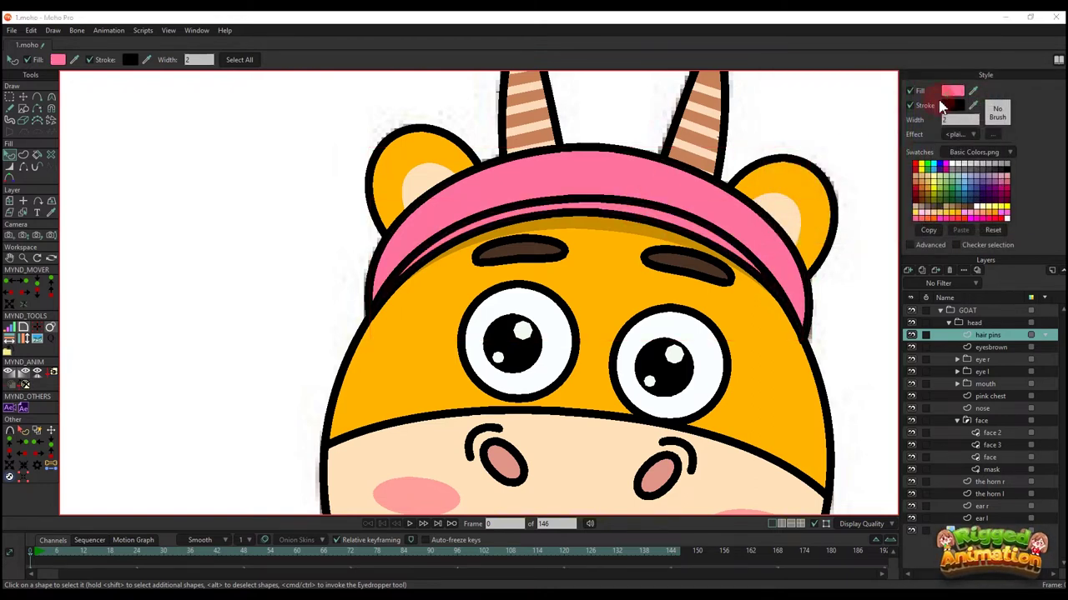
drag(864, 97, 863, 130)
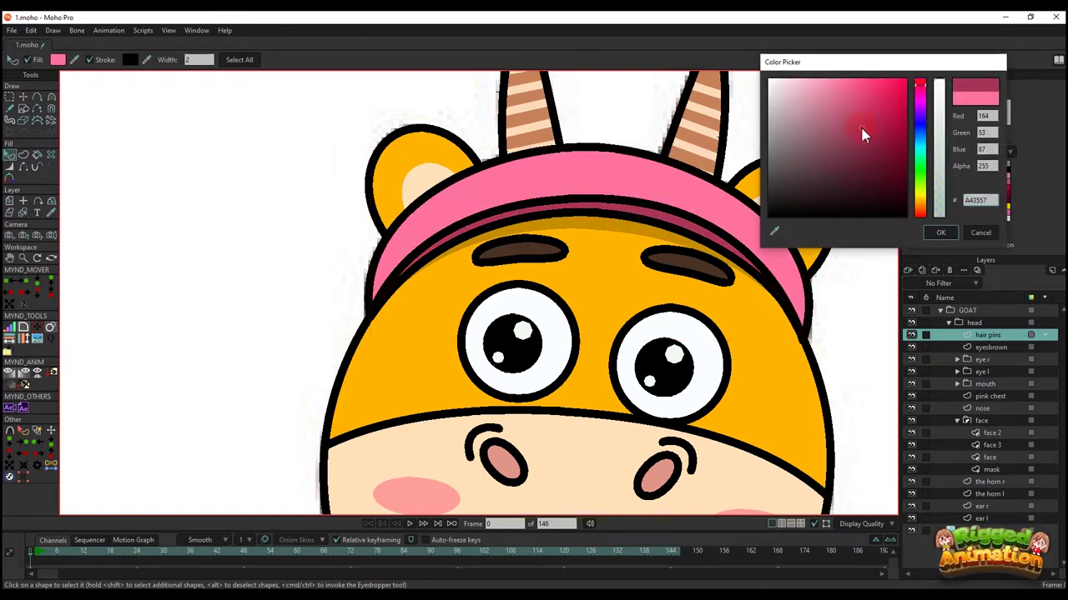
click(940, 234)
- Hide the two upper edges of the headband shadow's outline with the Hide Edge tool
click(32, 169)
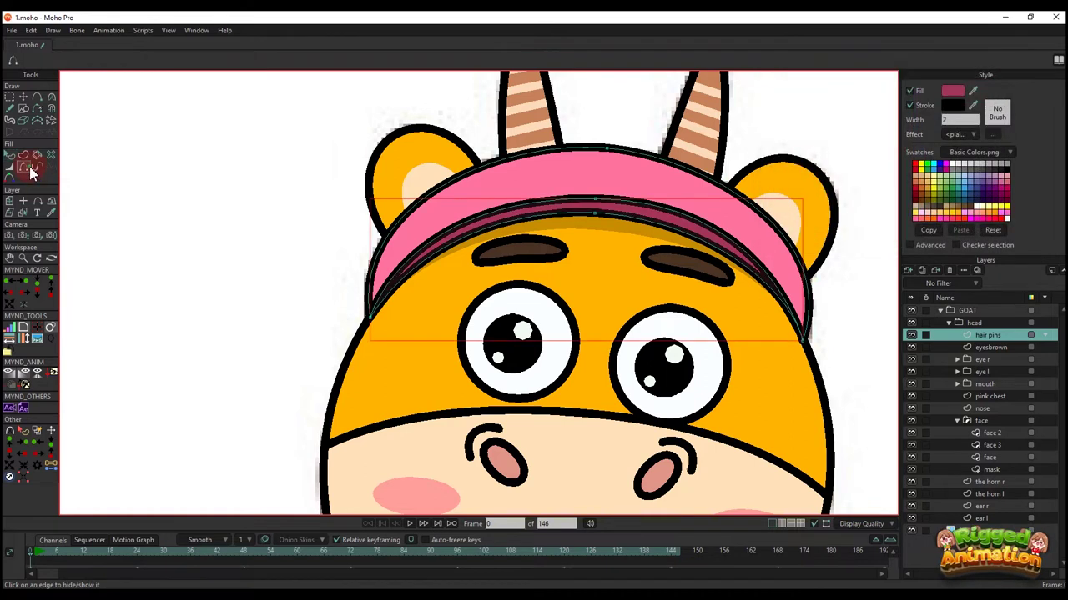
click(503, 213)
click(629, 203)
key(q)
click(836, 152)
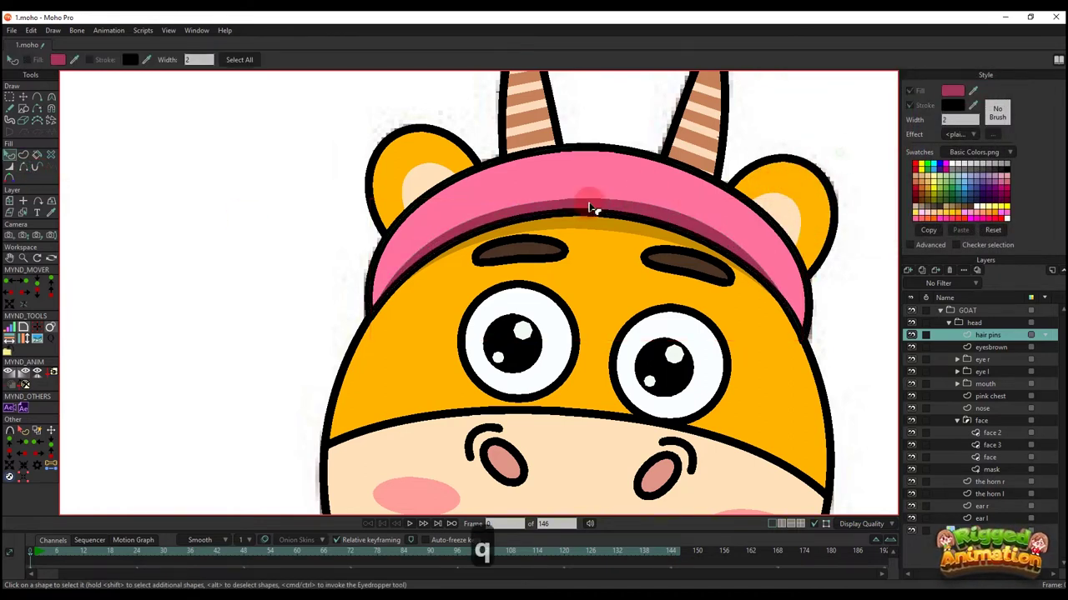
- Collapse the head group and add a new vector layer wrapped in its own group
scroll(557, 222, down, 6)
drag(553, 246, 498, 255)
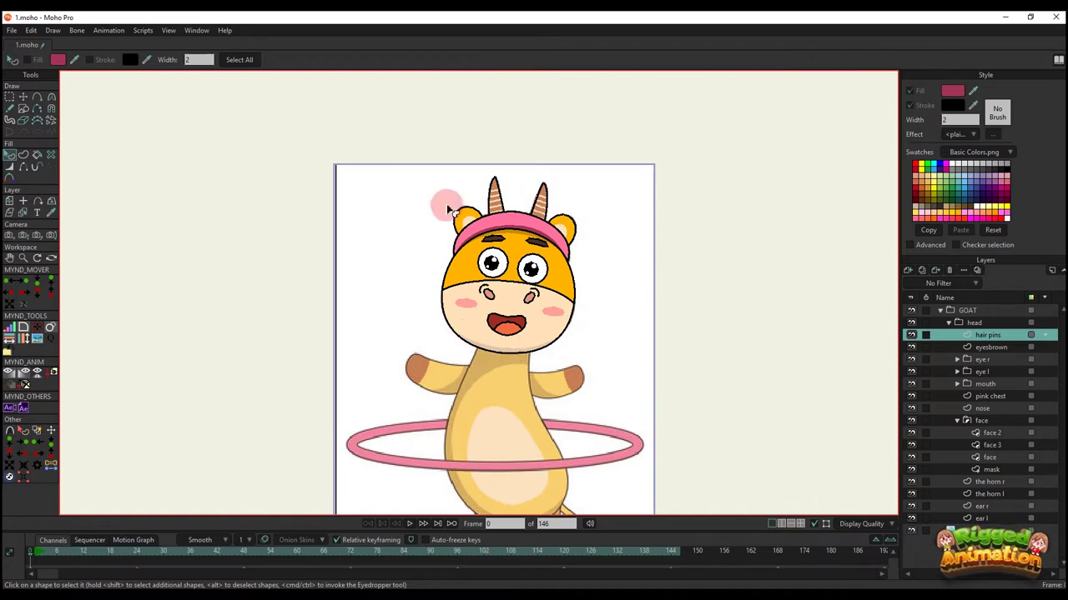
scroll(555, 352, up, 2)
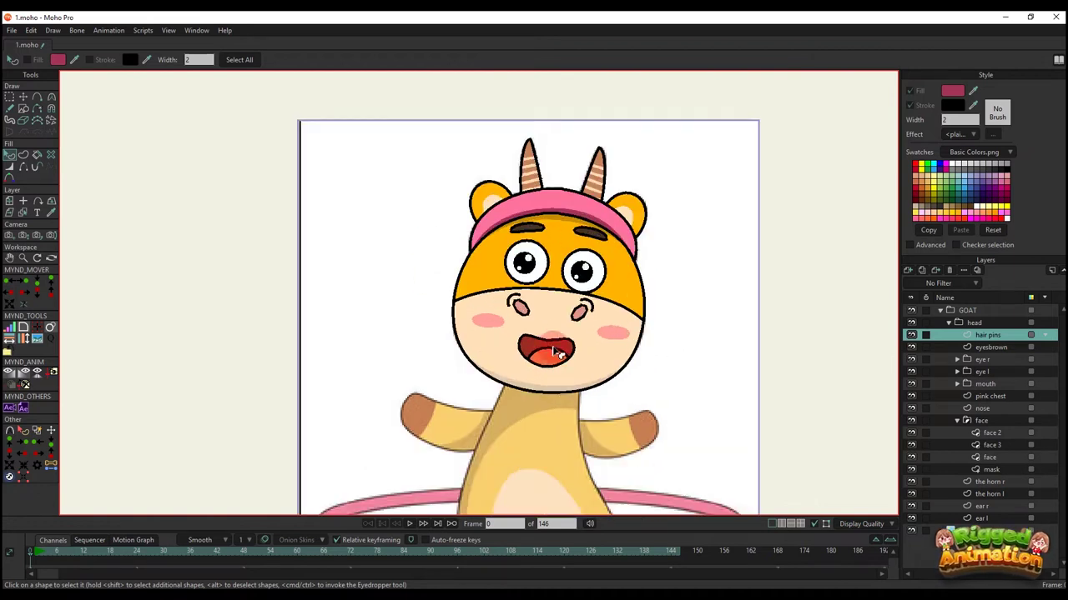
click(948, 324)
drag(617, 370, 638, 278)
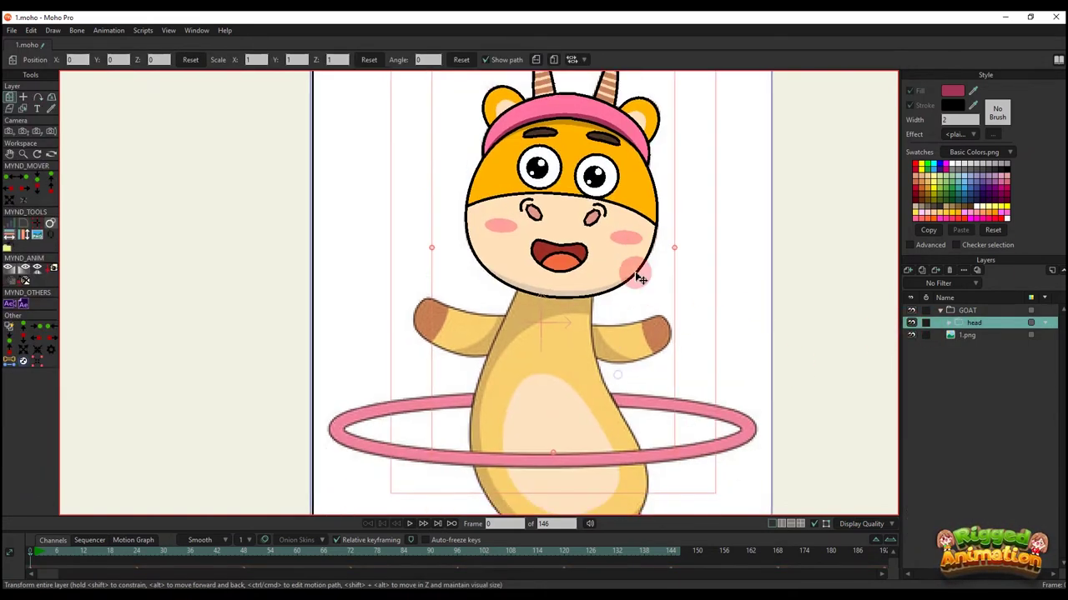
click(909, 269)
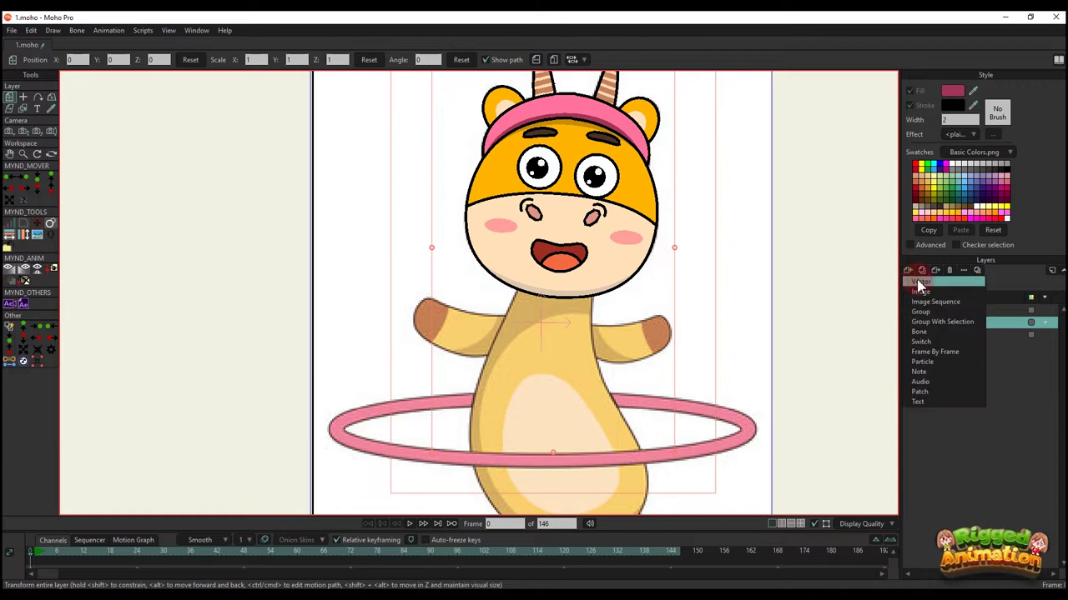
click(922, 282)
right_click(964, 324)
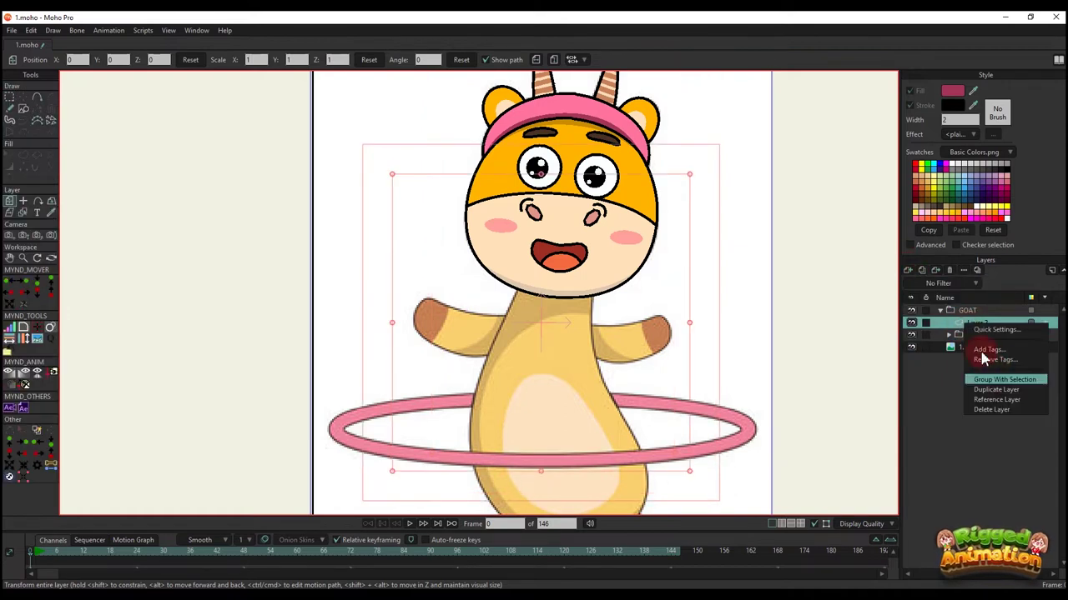
click(1004, 379)
- Rename the new group as body, place it below the head group and select the vector layer inside it
double_click(982, 329)
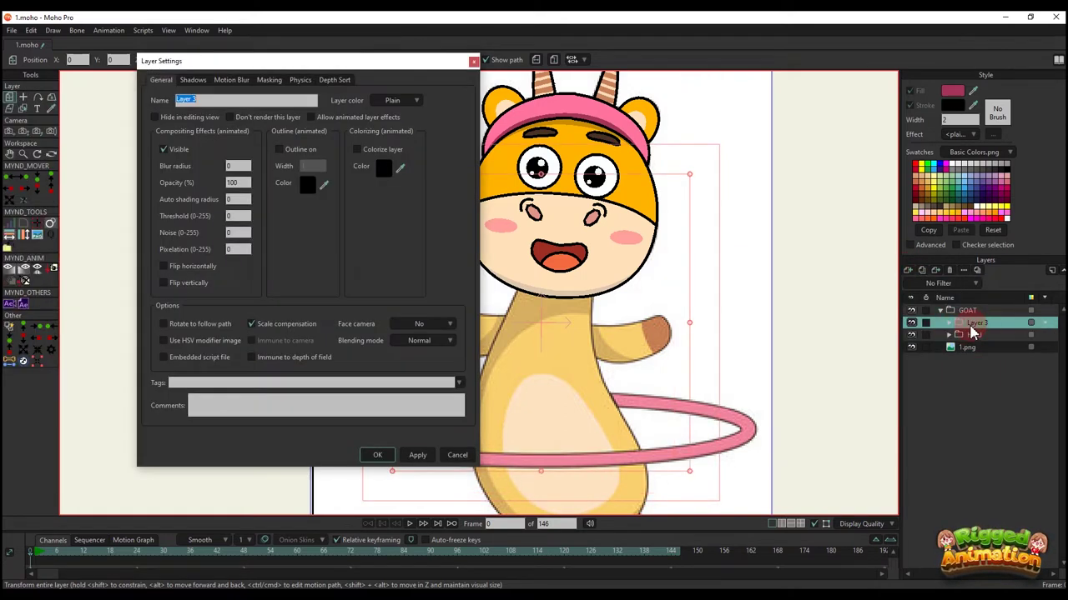
text(body)
key(Return)
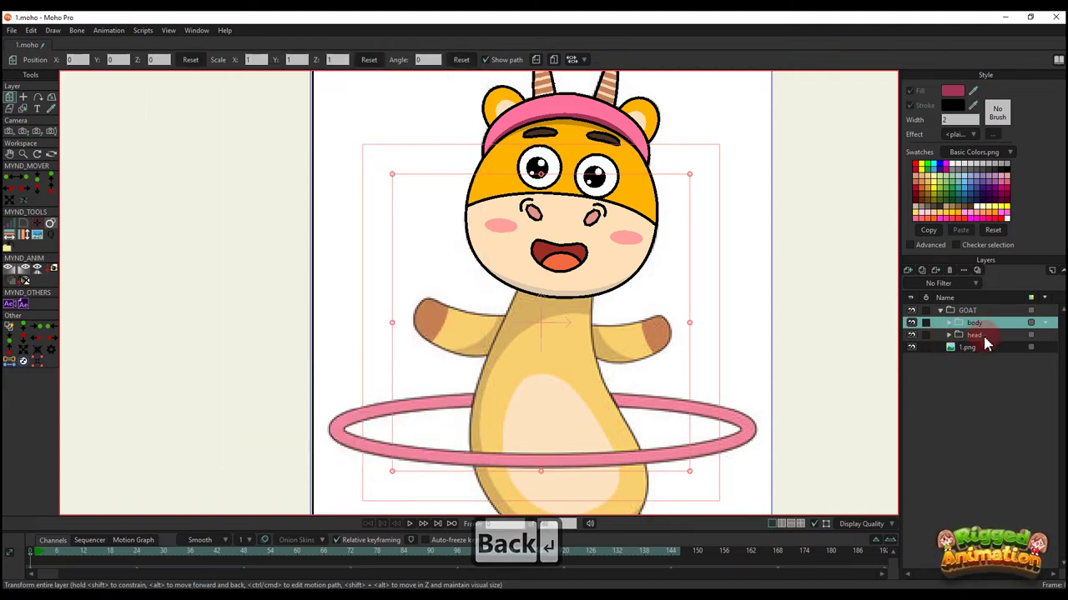
drag(972, 324, 963, 336)
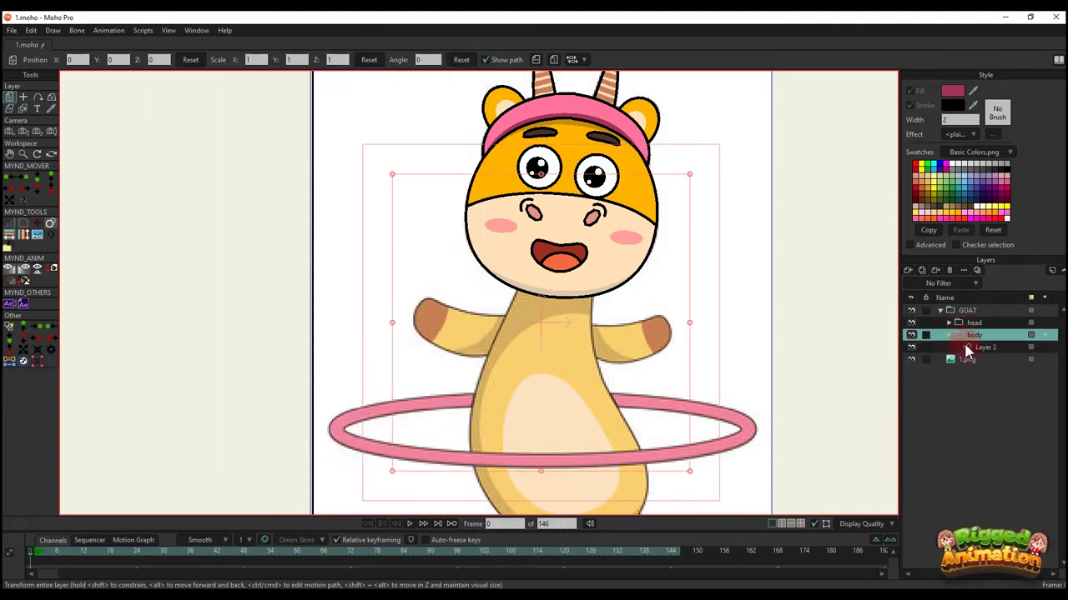
click(970, 349)
drag(615, 325, 626, 207)
scroll(606, 242, down, 4)
key(a)
scroll(574, 199, up, 3)
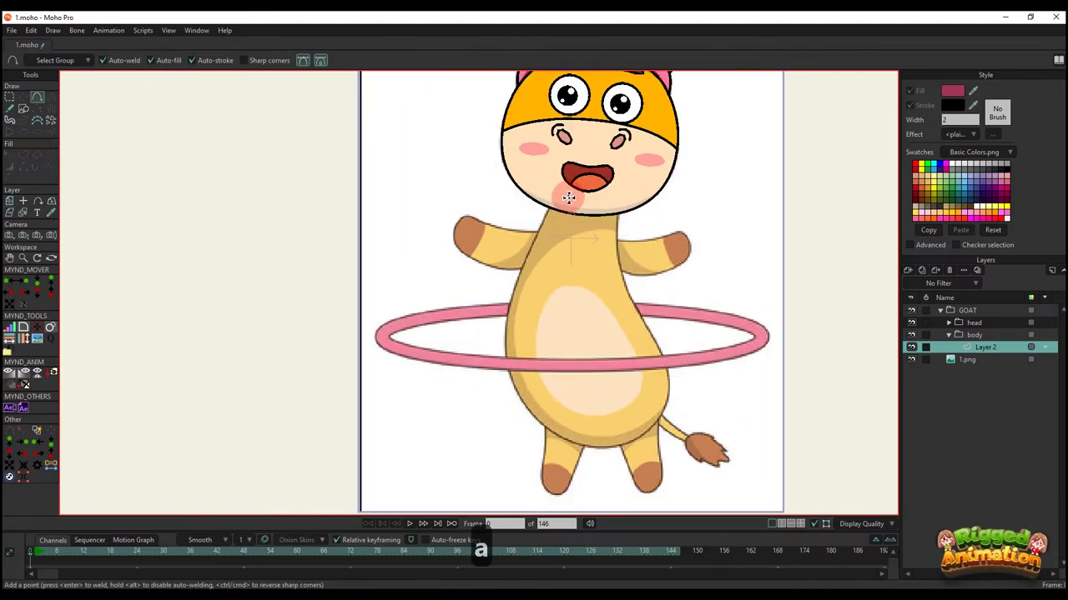
scroll(567, 209, up, 3)
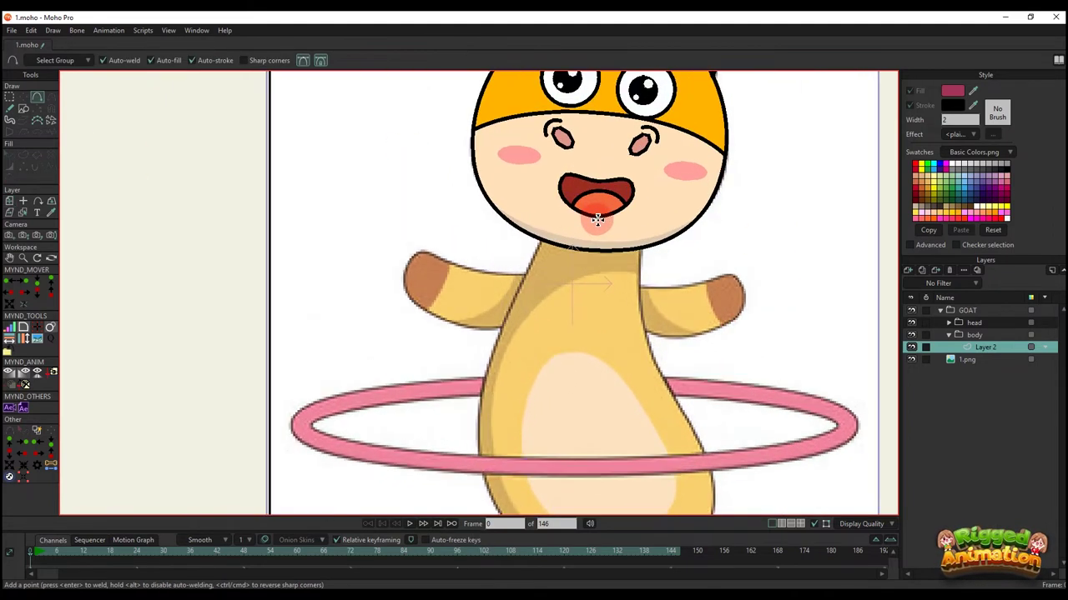
key(ctrl+z)
- Draw an oval, place it over the neck behind the chin and fill it with the head's orange
click(24, 109)
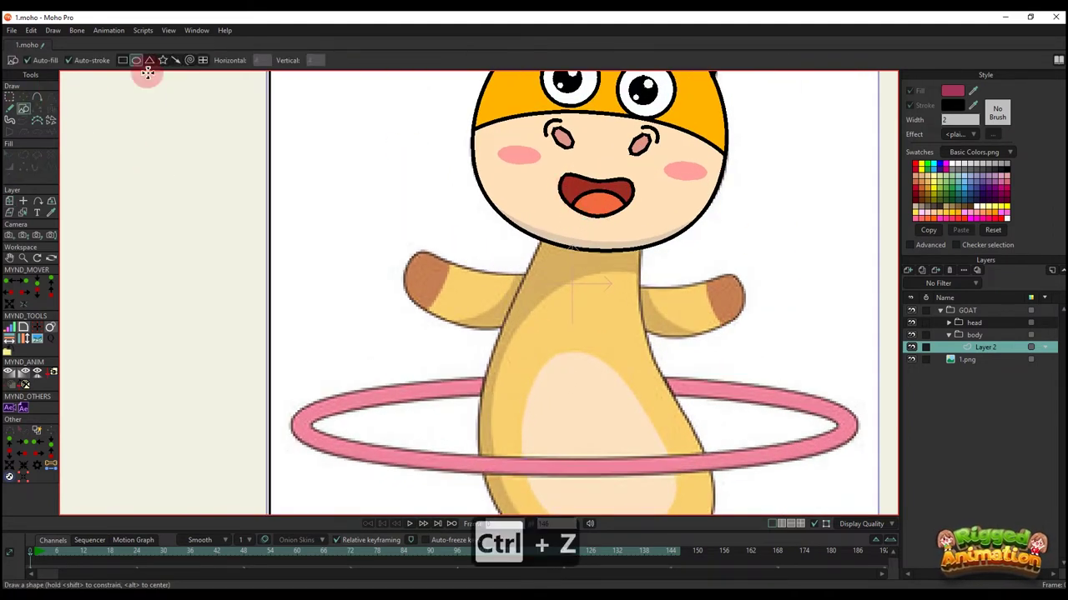
click(136, 60)
scroll(595, 217, up, 2)
drag(576, 194, 532, 158)
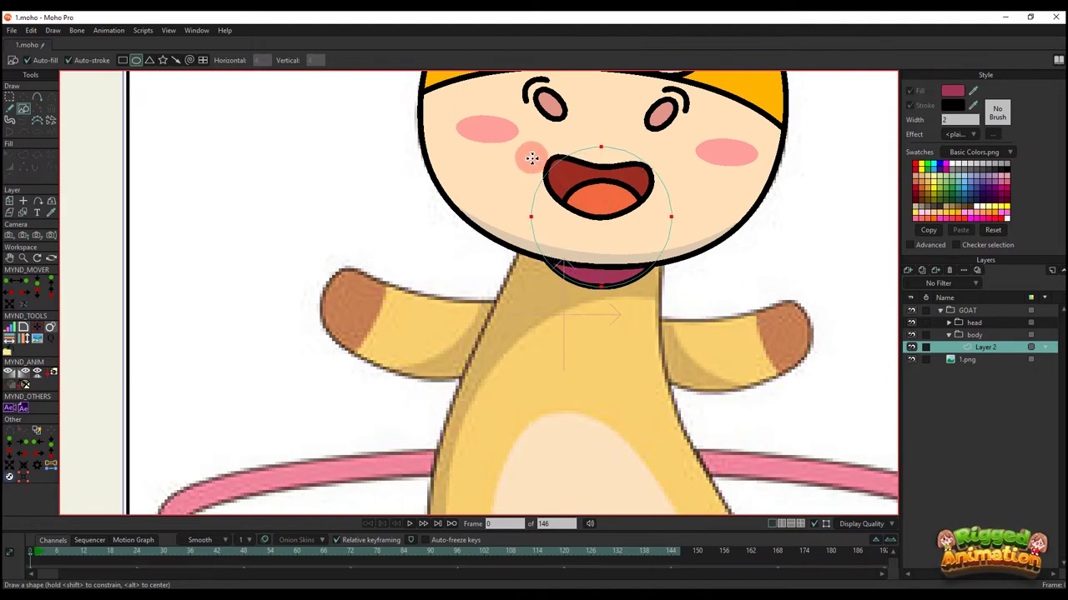
drag(585, 245, 630, 278)
scroll(570, 269, down, 2)
key(t)
scroll(597, 269, up, 2)
scroll(584, 285, down, 2)
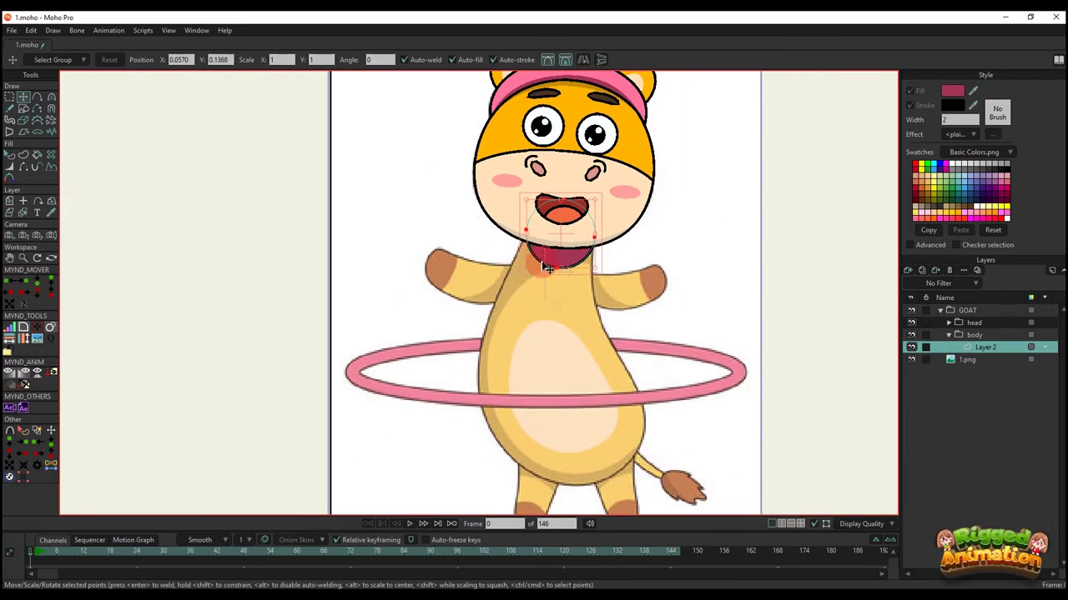
key(q)
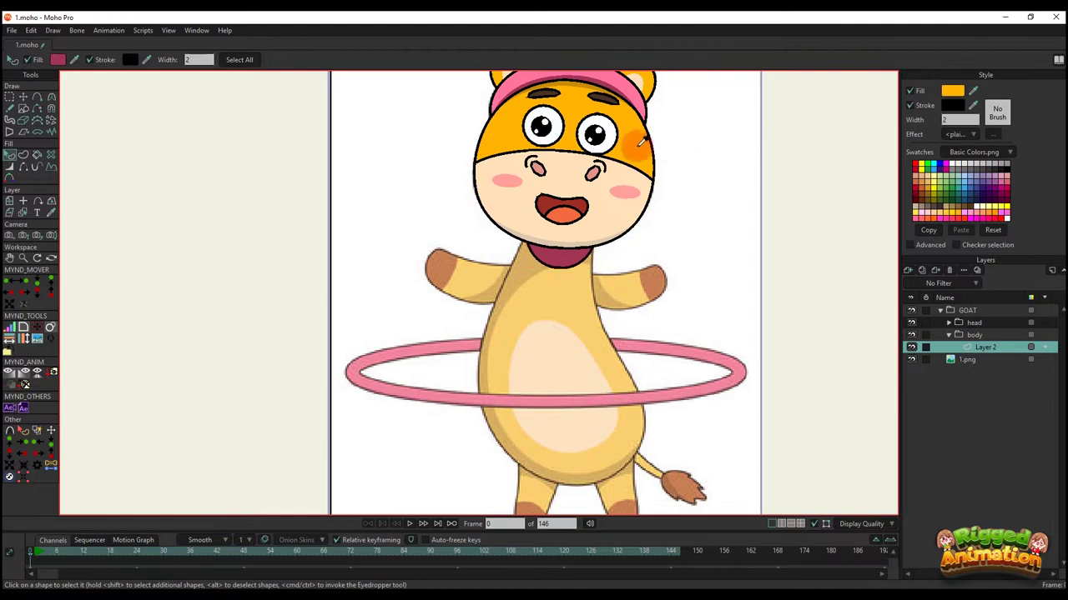
ctrl+click(631, 146)
- Trace the body as a closed filled outline from the neck down around the belly using Add Point
scroll(595, 239, up, 1)
key(a)
scroll(529, 174, up, 3)
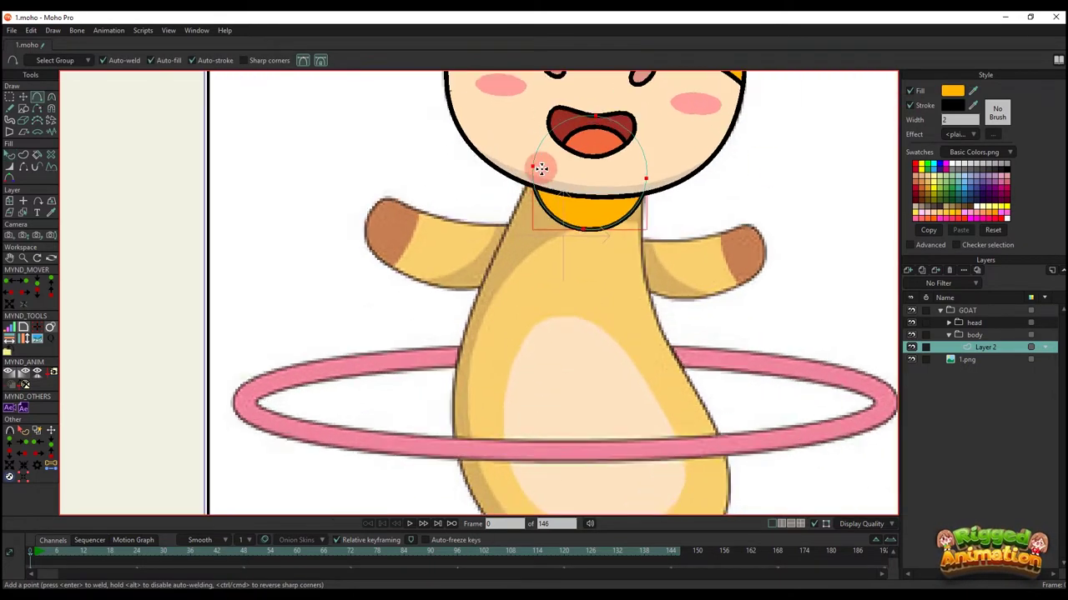
scroll(584, 171, down, 1)
mouse_move(618, 224)
mouse_down()
mouse_move(622, 239)
mouse_move(618, 226)
mouse_up()
click(639, 286)
click(677, 392)
drag(677, 392, 509, 195)
- Hide the body's vector layer and turn the outline's two topmost points into sharp peaks
key(t)
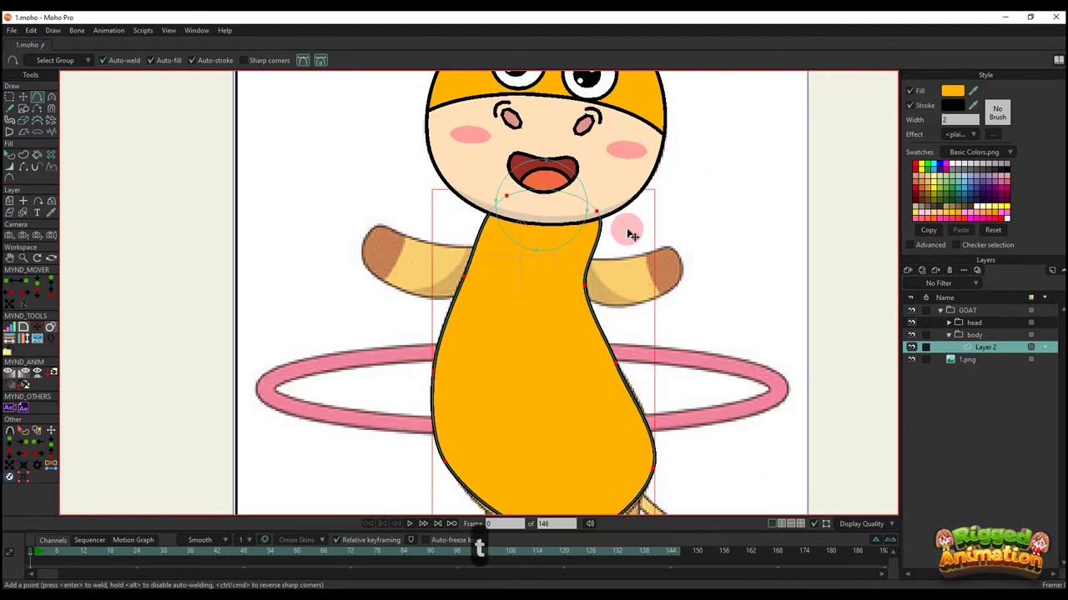
click(911, 348)
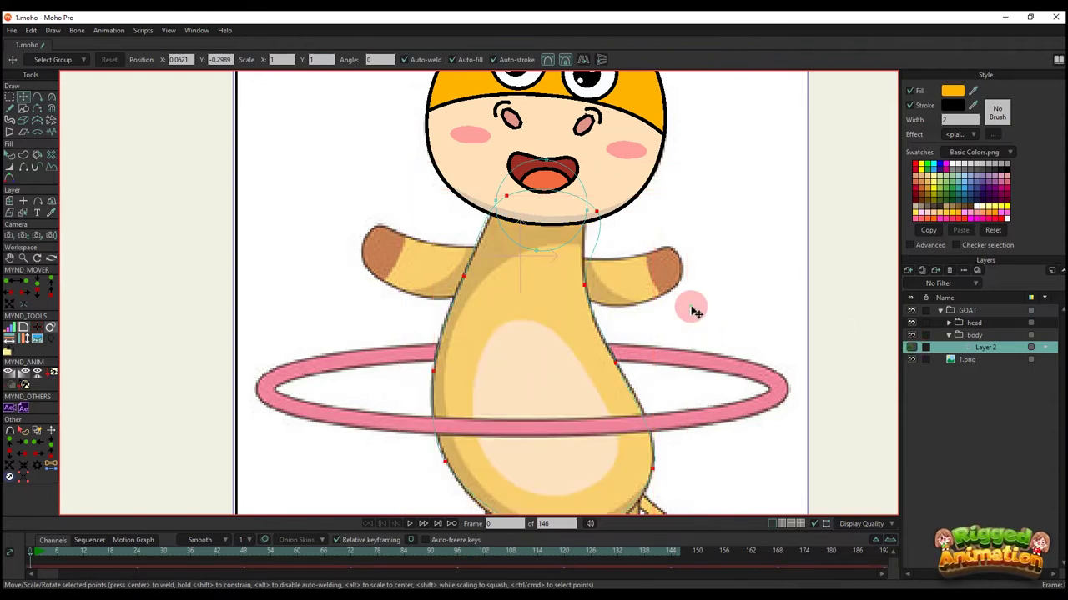
scroll(560, 205, up, 4)
key(t)
key(g)
drag(653, 290, 653, 290)
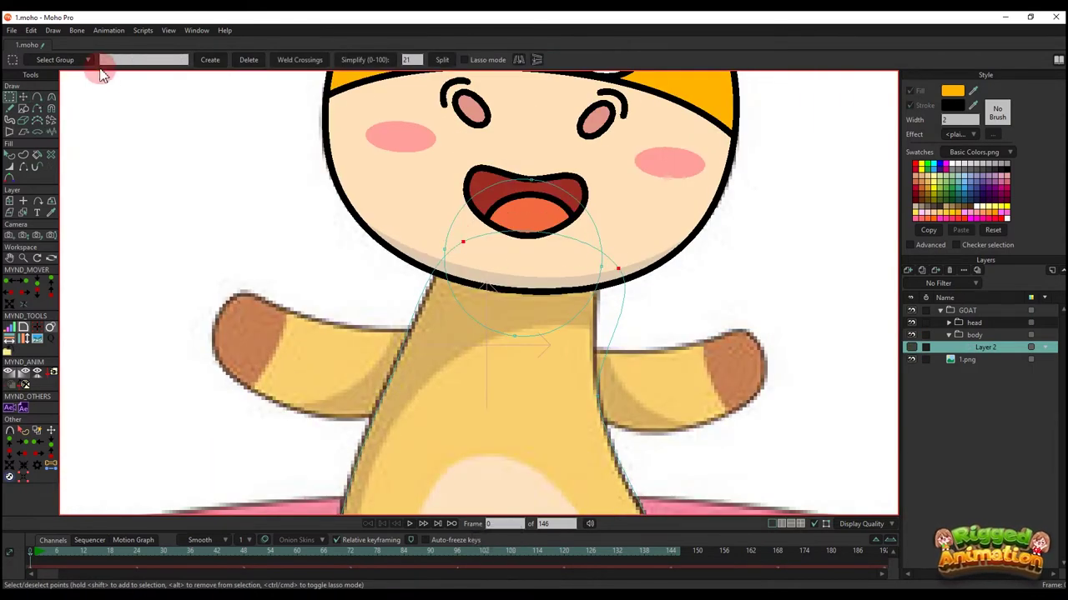
key(t)
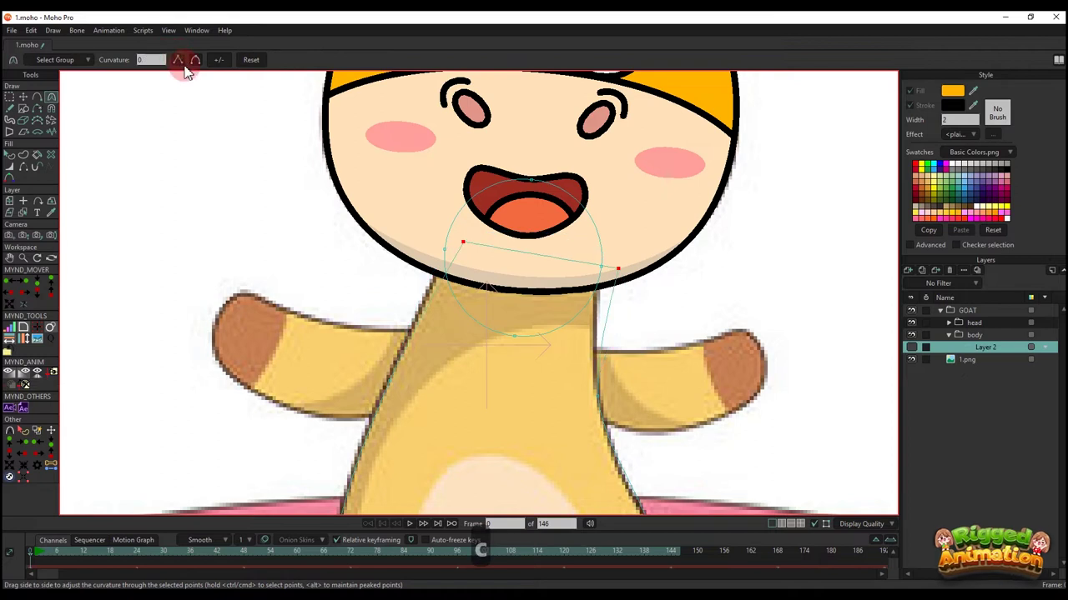
- Move the outline's two top points onto the matching side points of the neck oval by copying their coordinates
scroll(465, 245, up, 2)
click(454, 226)
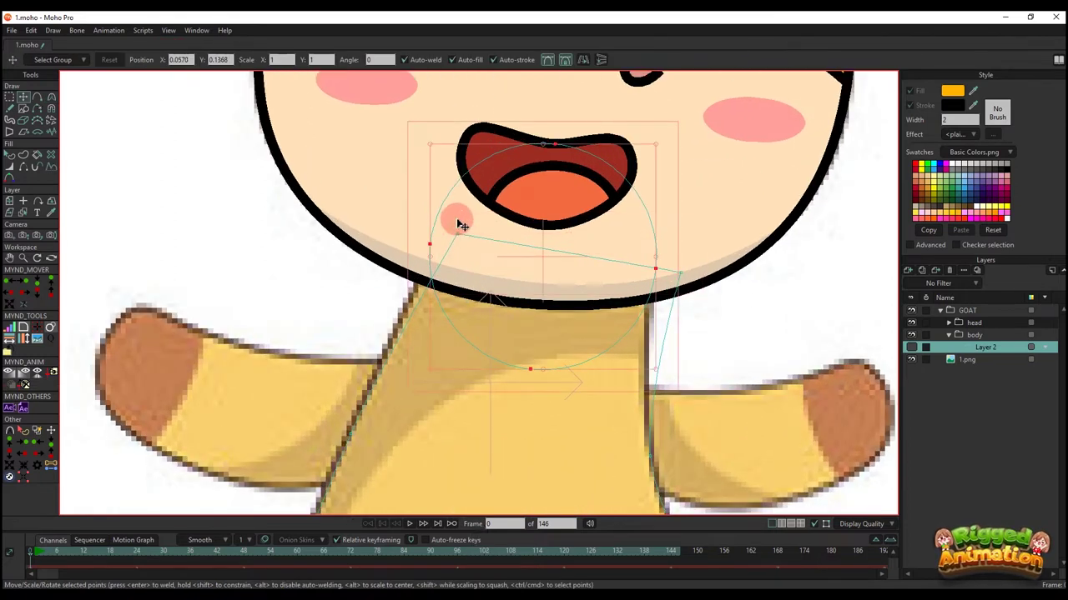
key(g)
click(425, 237)
click(22, 476)
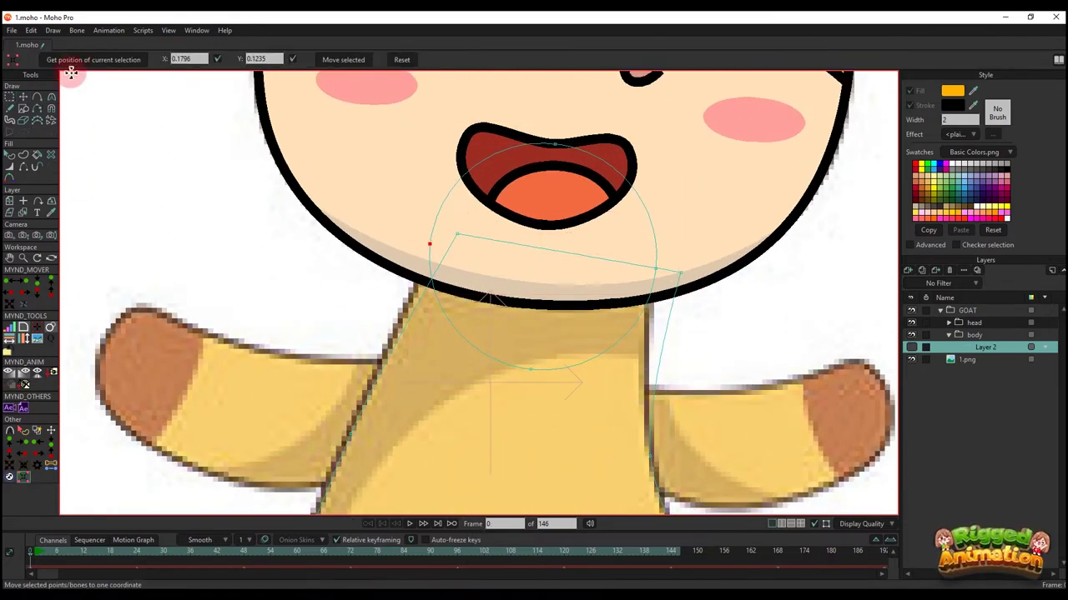
click(351, 60)
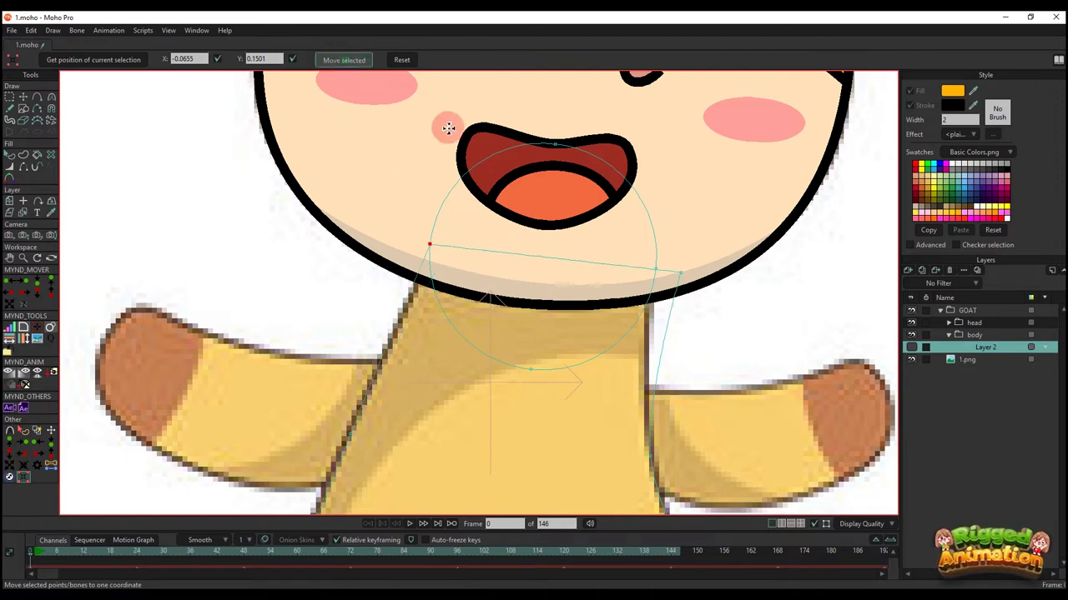
scroll(665, 272, up, 2)
click(644, 264)
click(681, 269)
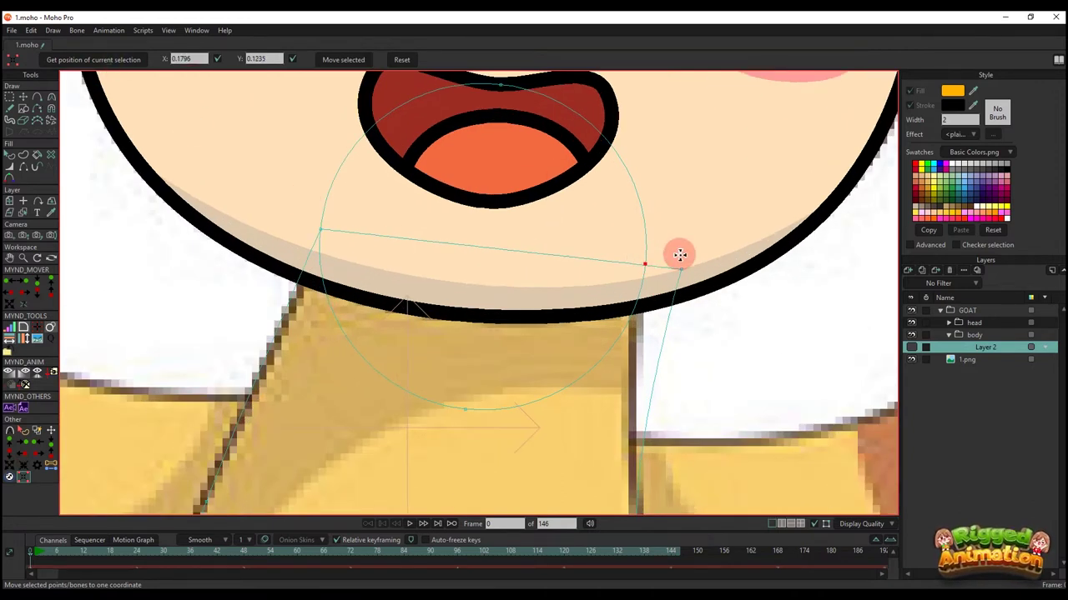
click(367, 60)
scroll(520, 281, down, 3)
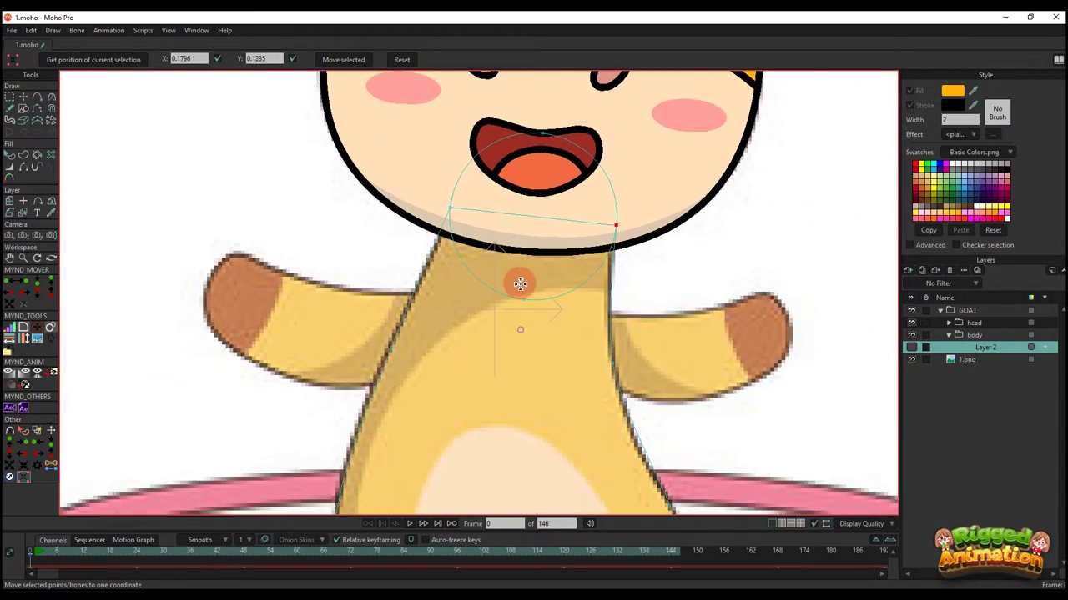
- Adjust the points and curve handles along the body's left edge to follow the reference
scroll(408, 368, up, 3)
key(t)
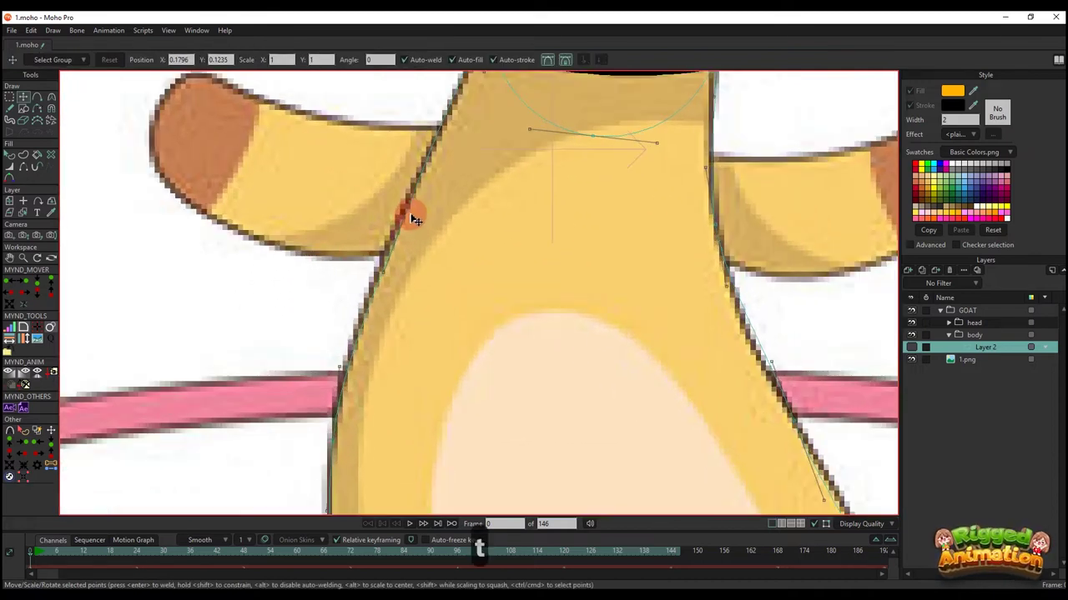
scroll(406, 216, down, 2)
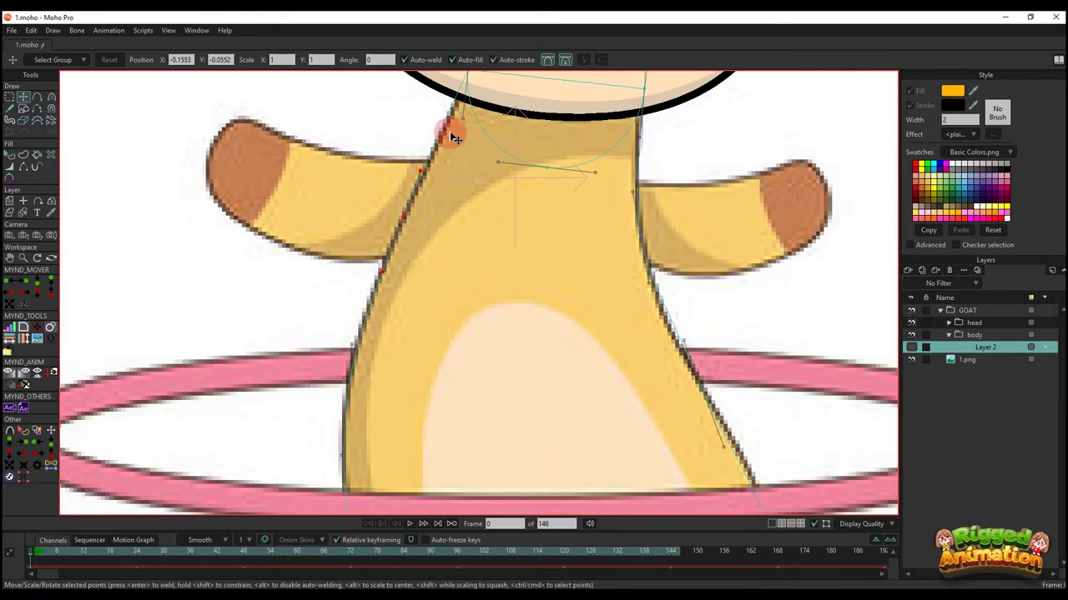
drag(451, 135, 456, 169)
key(ctrl+z)
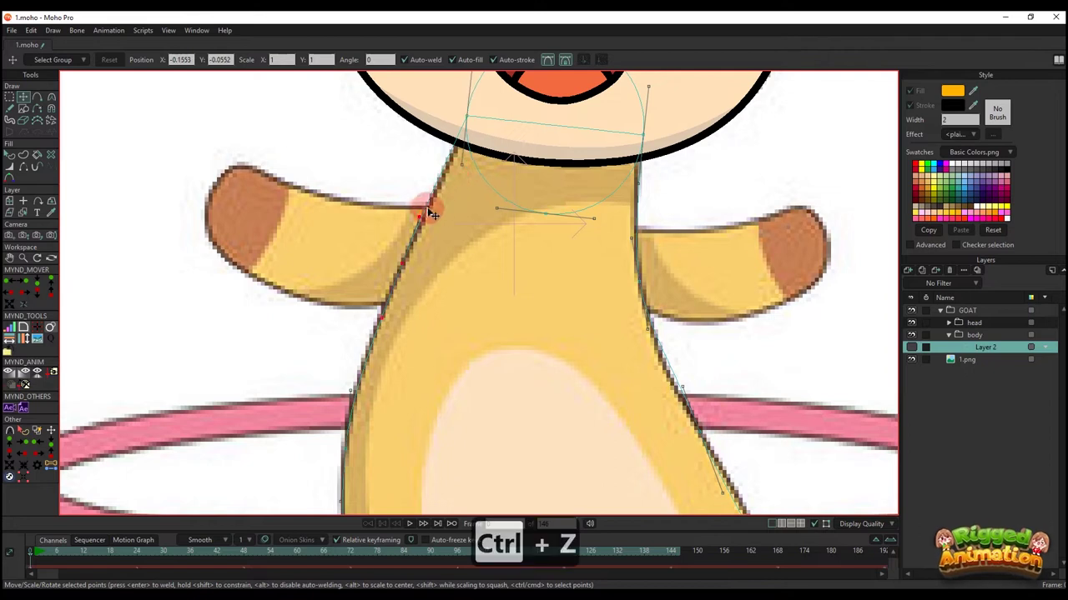
scroll(426, 215, down, 2)
drag(393, 390, 387, 325)
drag(407, 422, 398, 385)
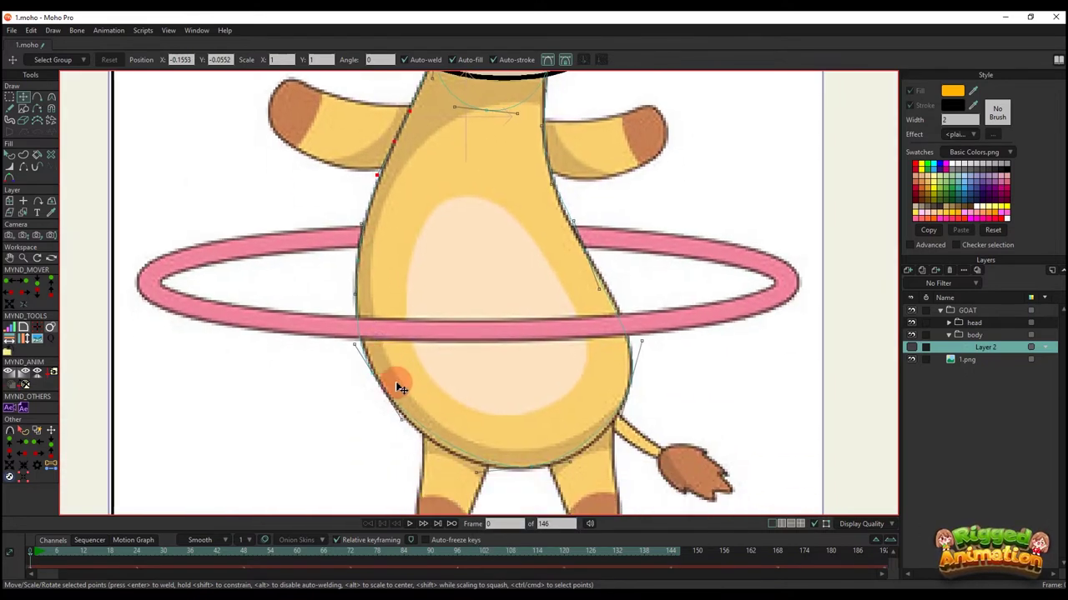
drag(448, 455, 413, 454)
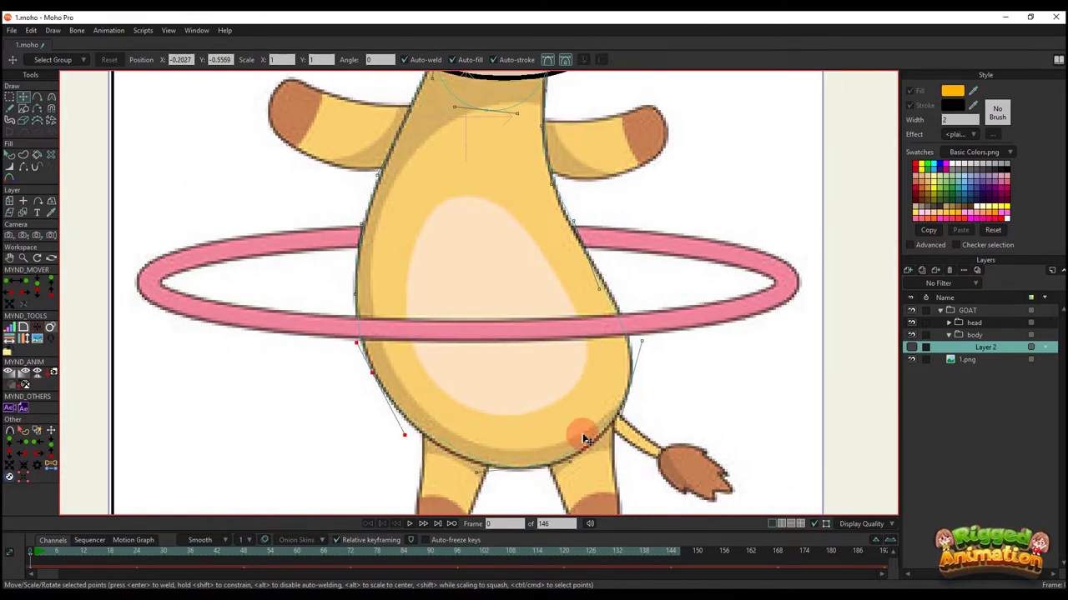
- Refine the curve handles at the body's bottom and right edge to match the reference outline
scroll(581, 444, up, 2)
drag(575, 467, 580, 468)
scroll(636, 428, up, 1)
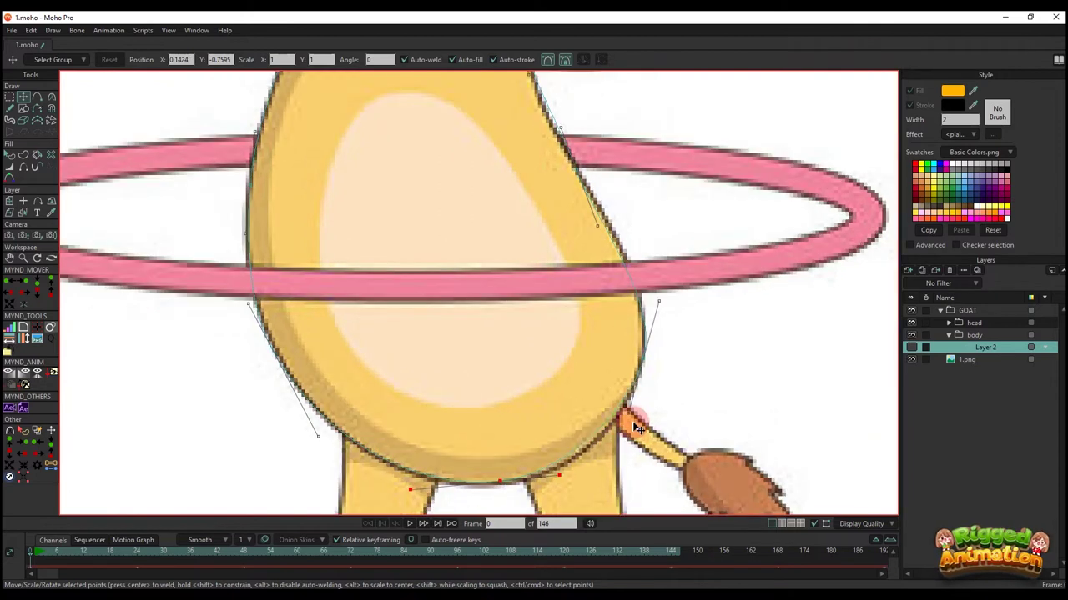
mouse_move(644, 340)
mouse_down()
mouse_move(638, 390)
mouse_move(647, 340)
mouse_up()
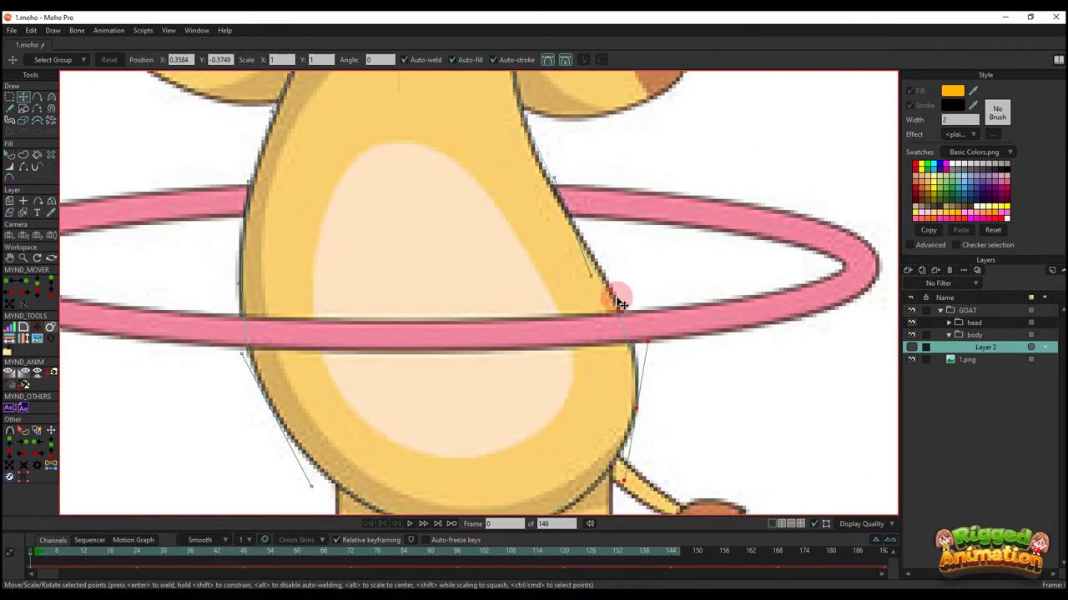
scroll(596, 301, up, 2)
click(546, 265)
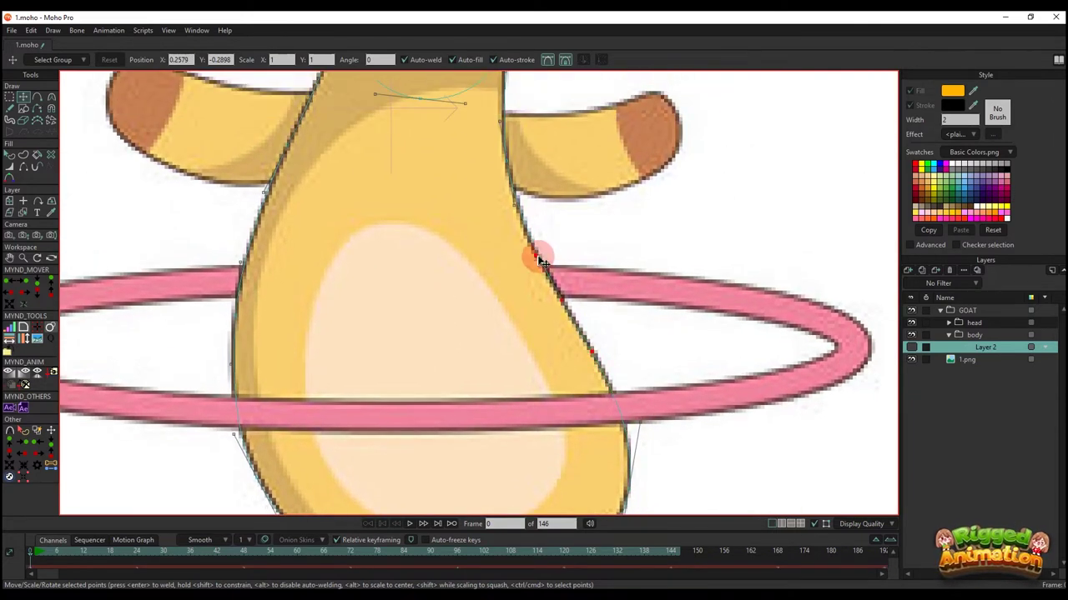
- Rename the body's vector layer as mask and hide it
scroll(540, 262, down, 3)
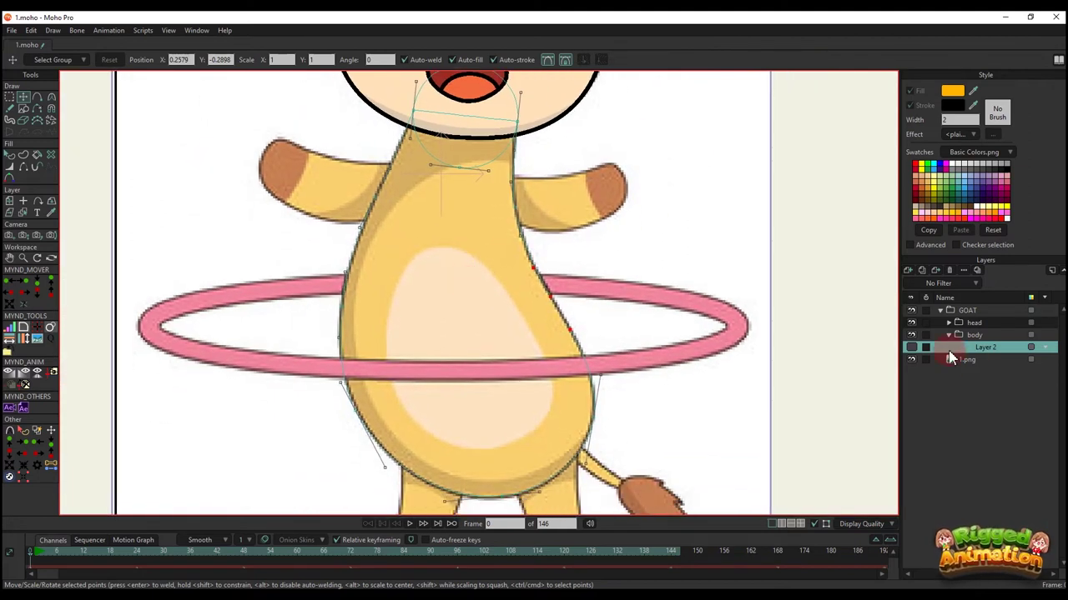
click(909, 349)
double_click(982, 354)
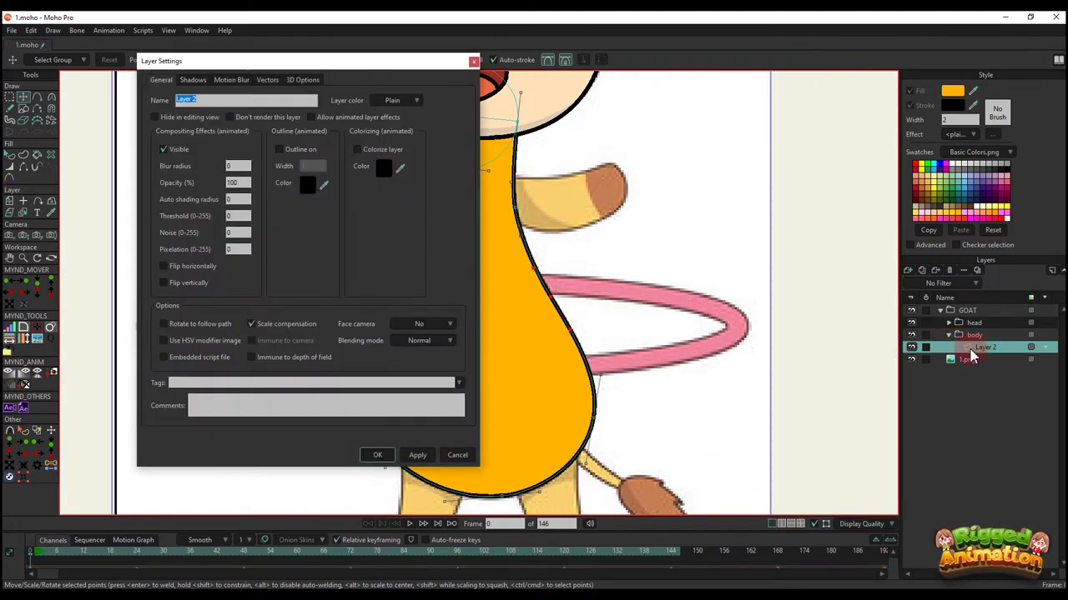
text(mask)
key(Return)
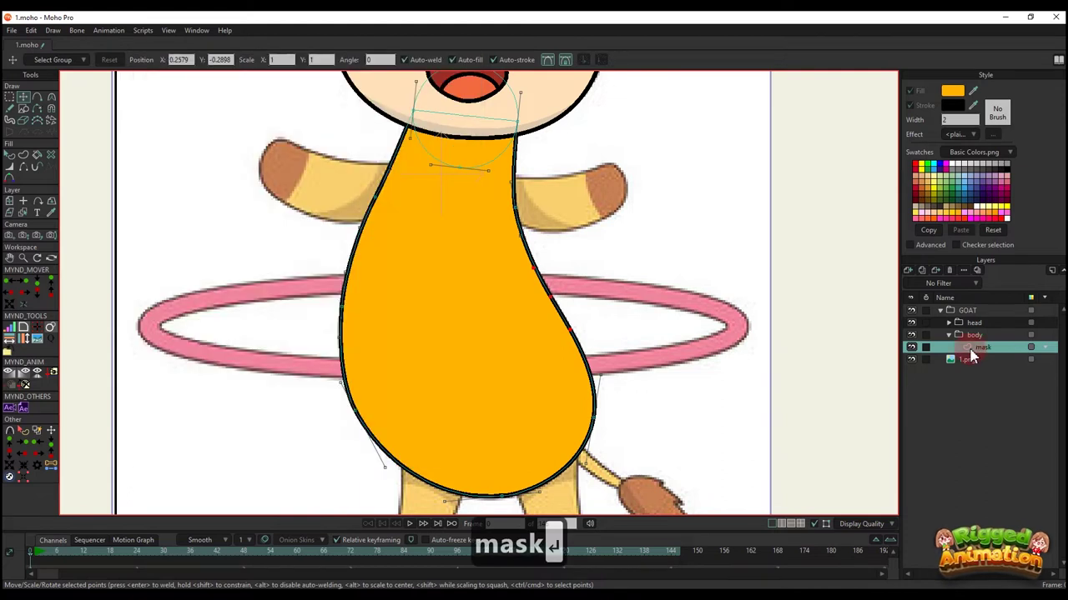
click(910, 348)
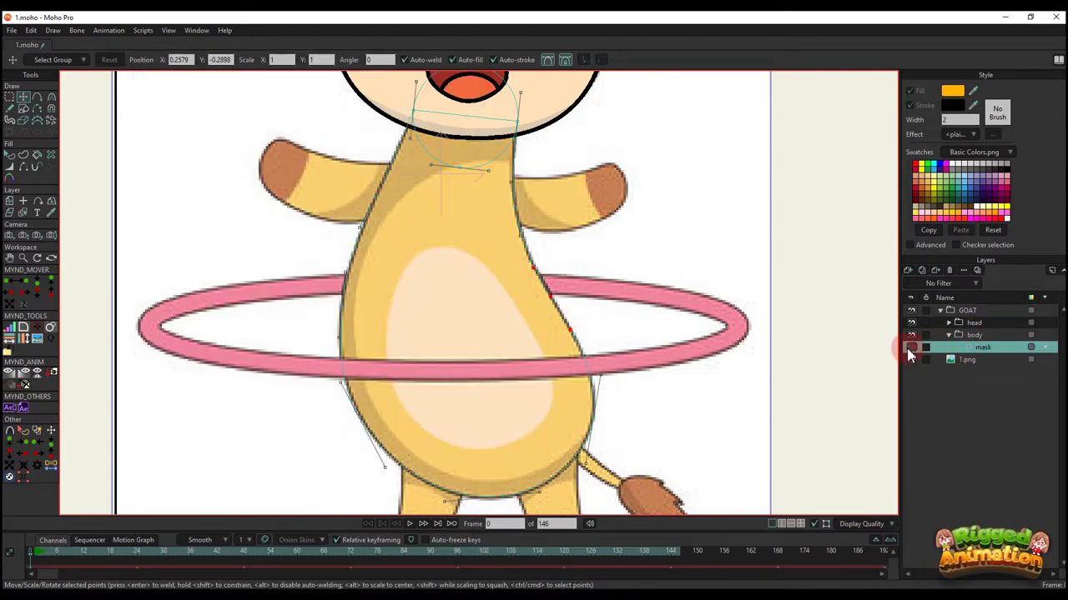
- Add a new vector layer above mask in the body group and draw an oval over the belly patch
click(909, 275)
click(969, 332)
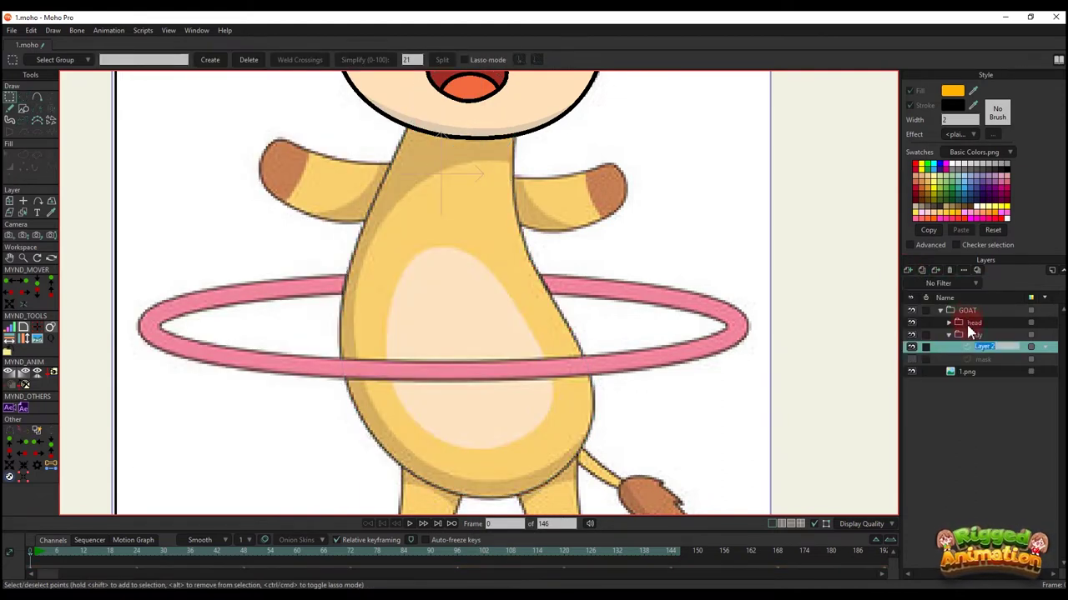
click(121, 184)
click(24, 108)
click(136, 60)
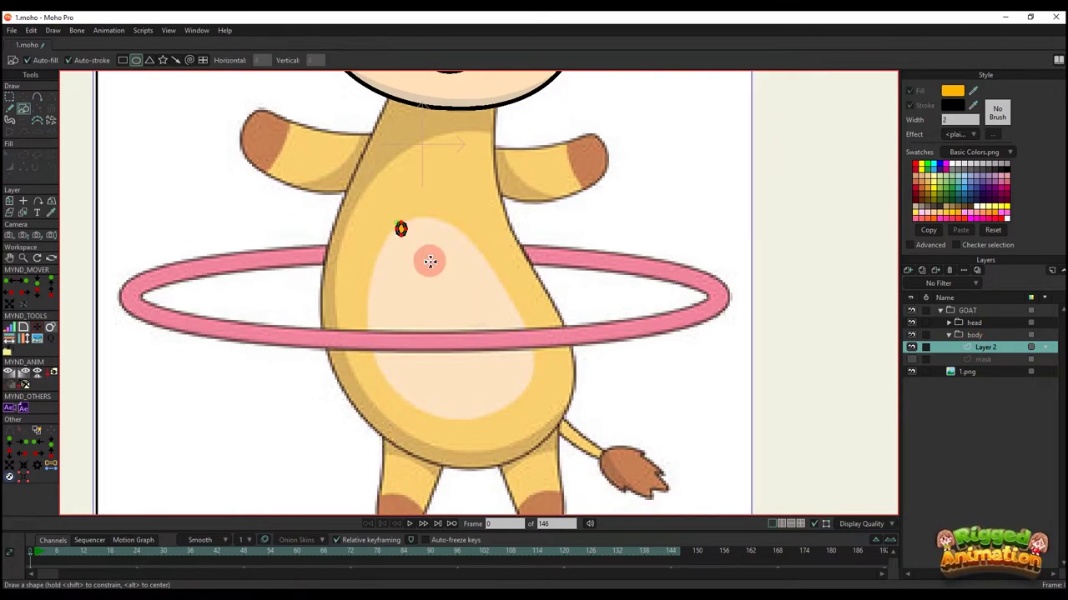
drag(397, 222, 526, 414)
- Hide the body group to expose the reference and shift the oval towards the patch's left side
click(911, 336)
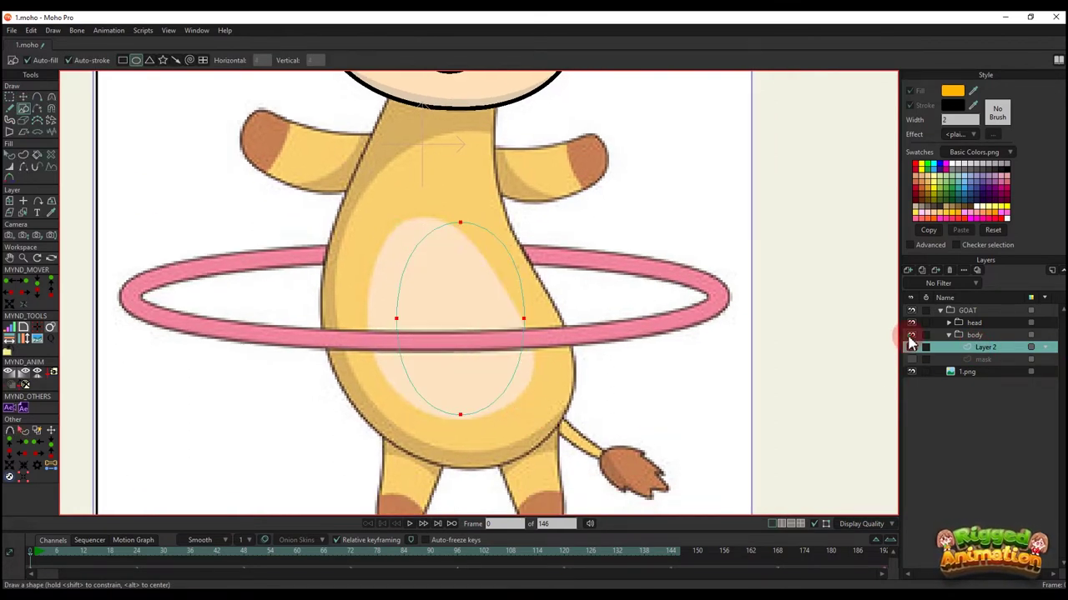
scroll(492, 288, up, 3)
key(t)
drag(488, 287, 429, 282)
click(698, 255)
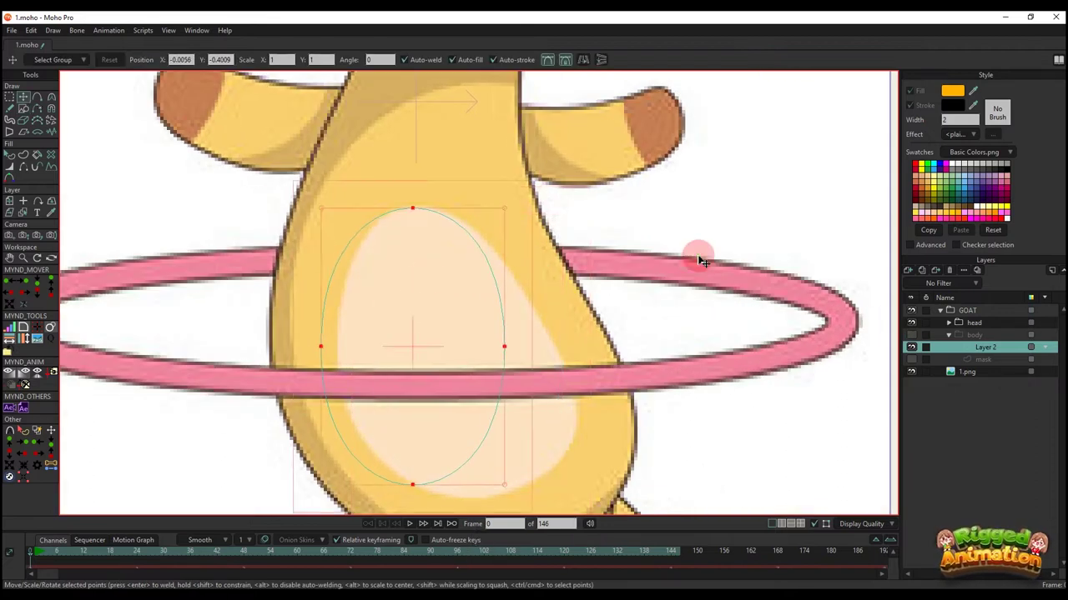
- Reshape the oval's points and curve handles to follow the reference's light belly patch
drag(501, 346, 536, 326)
drag(464, 465, 586, 384)
drag(532, 295, 537, 290)
drag(311, 314, 328, 339)
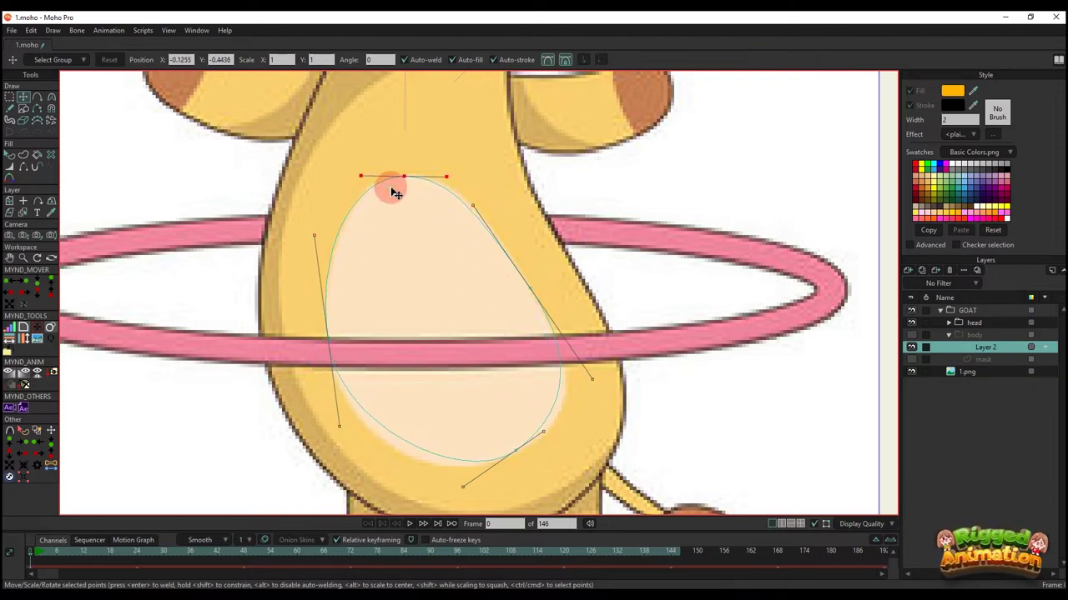
drag(487, 213, 489, 208)
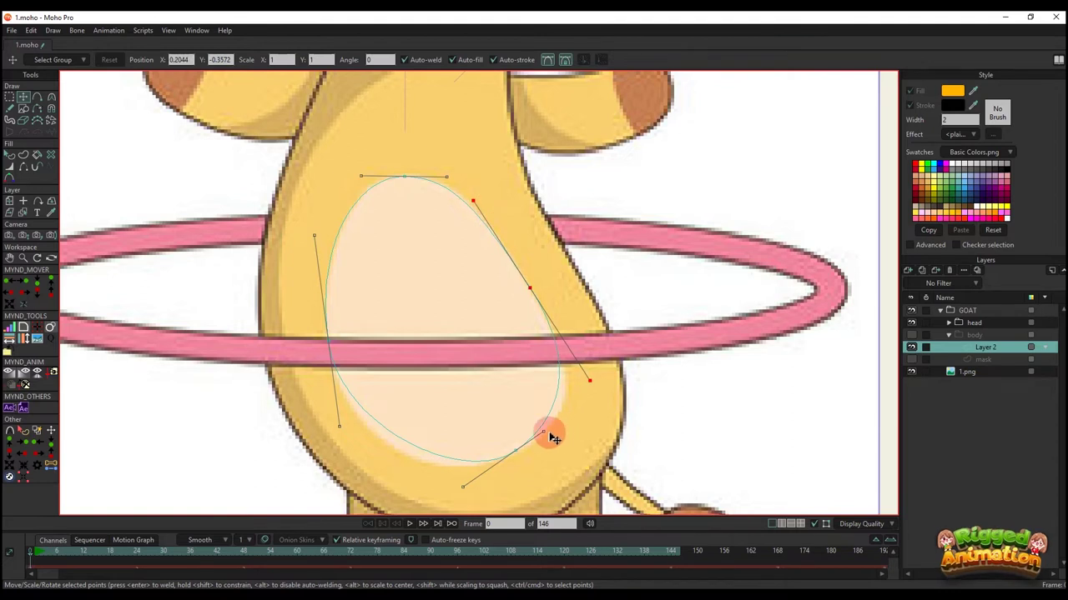
drag(548, 433, 567, 428)
drag(465, 477, 432, 494)
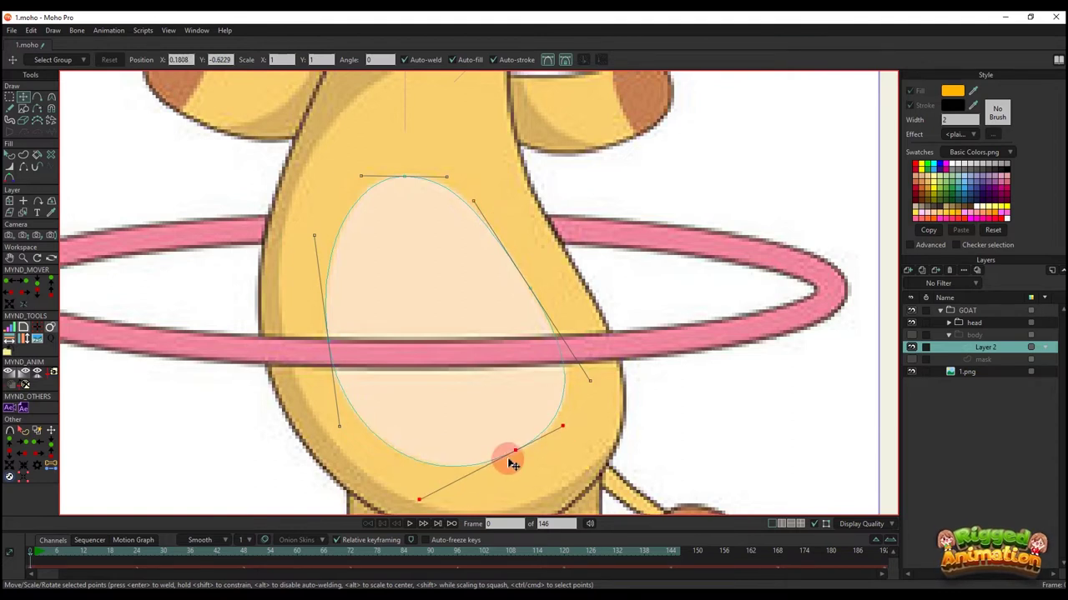
- Trace the inner edge of the body shading on Layer 2, from the neck down the left side and along the bottom
scroll(477, 345, down, 3)
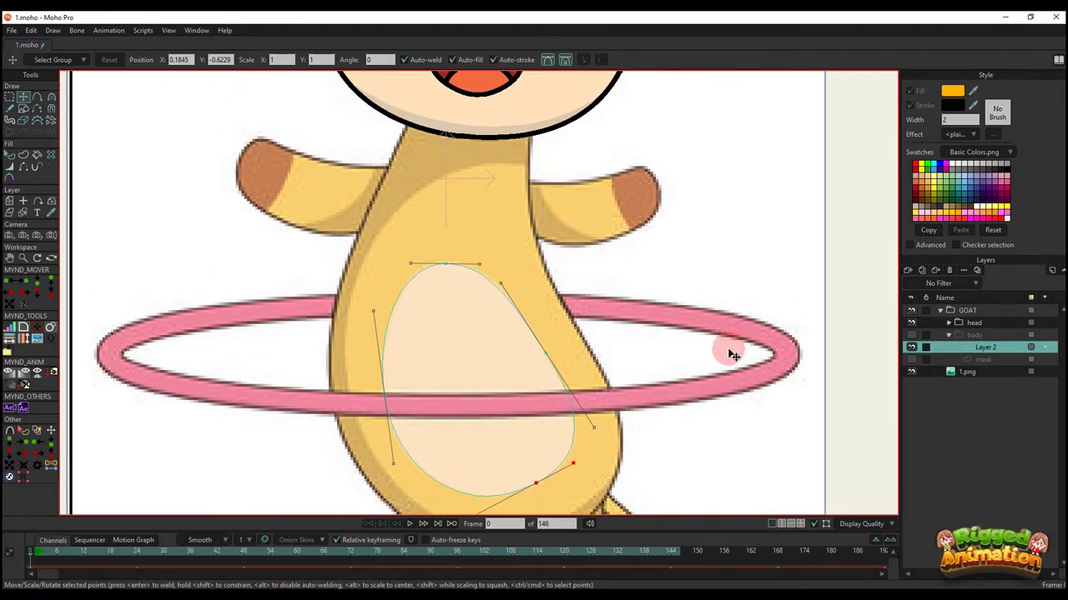
scroll(510, 359, down, 2)
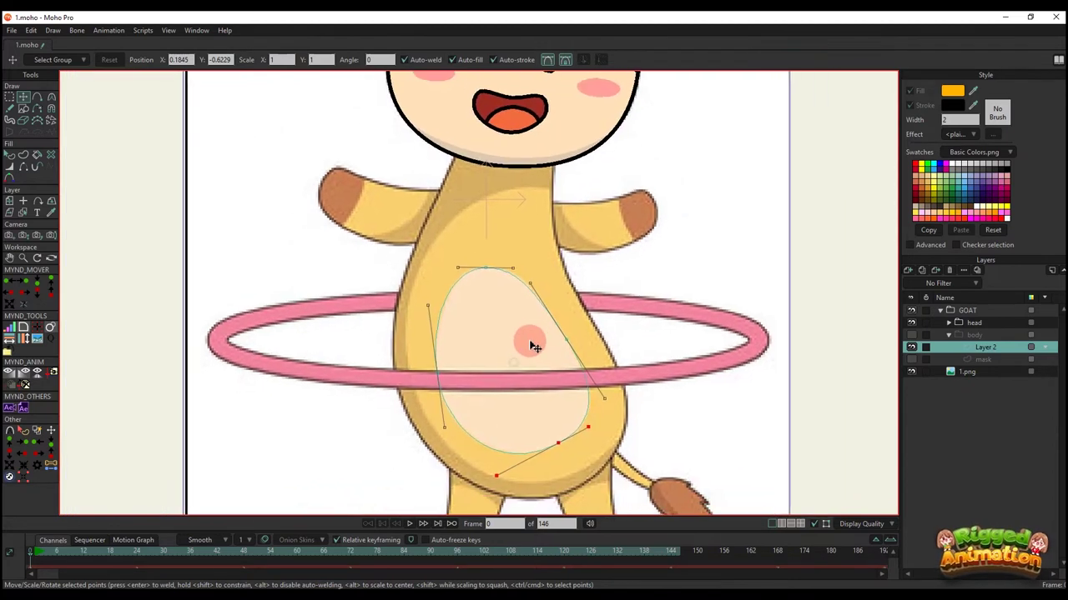
key(a)
drag(499, 203, 508, 214)
drag(578, 202, 638, 426)
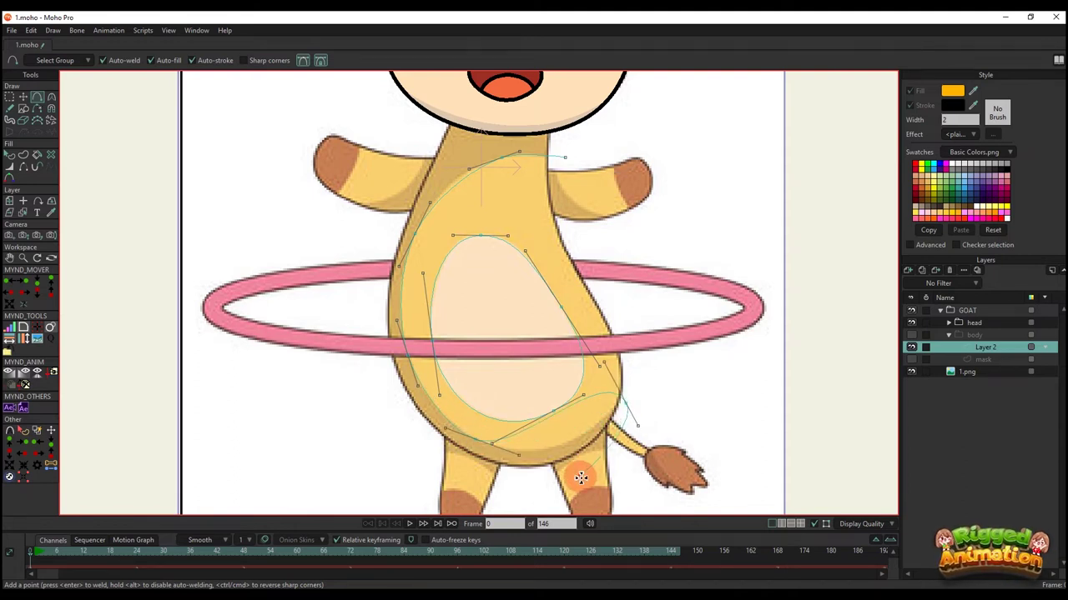
- Extend the shading outline around the outside of the body, up over the head, and close it at the neck
drag(524, 482, 421, 105)
click(488, 454)
click(345, 311)
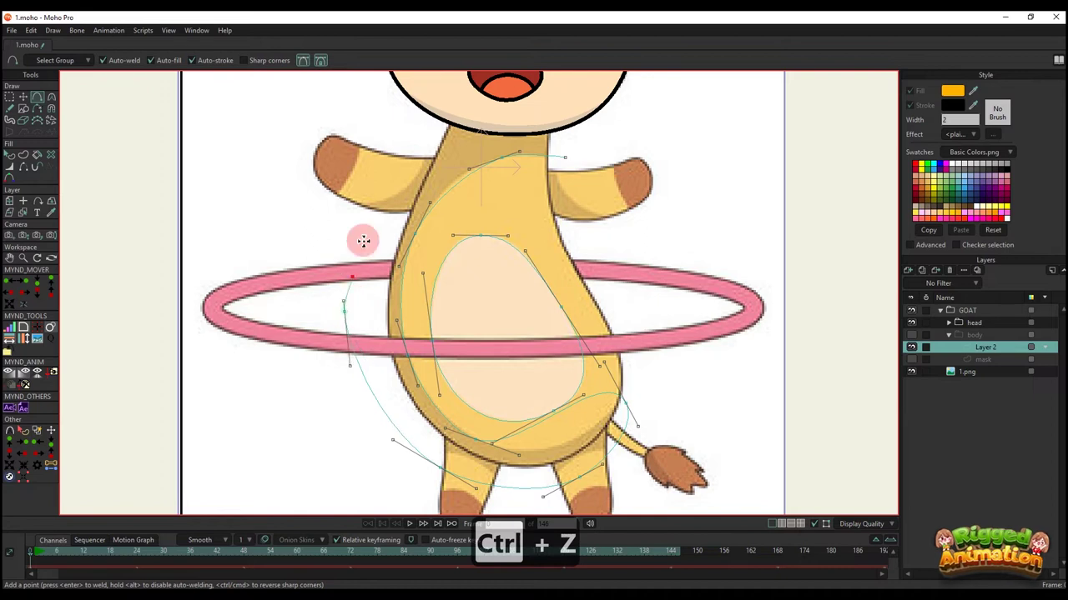
click(412, 124)
drag(412, 124, 346, 265)
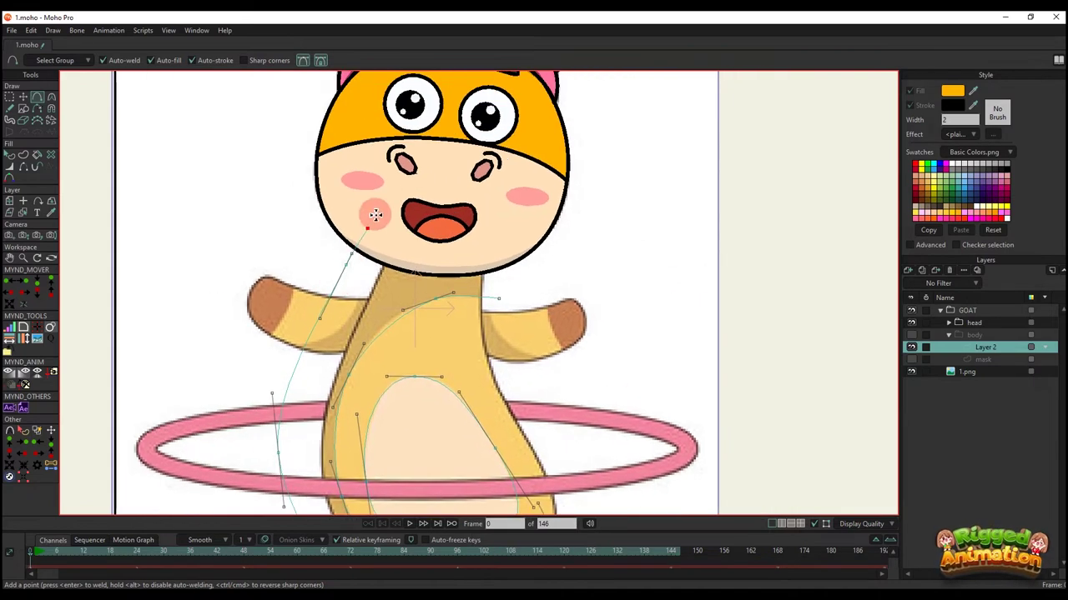
click(410, 161)
click(508, 174)
click(498, 298)
scroll(494, 300, down, 3)
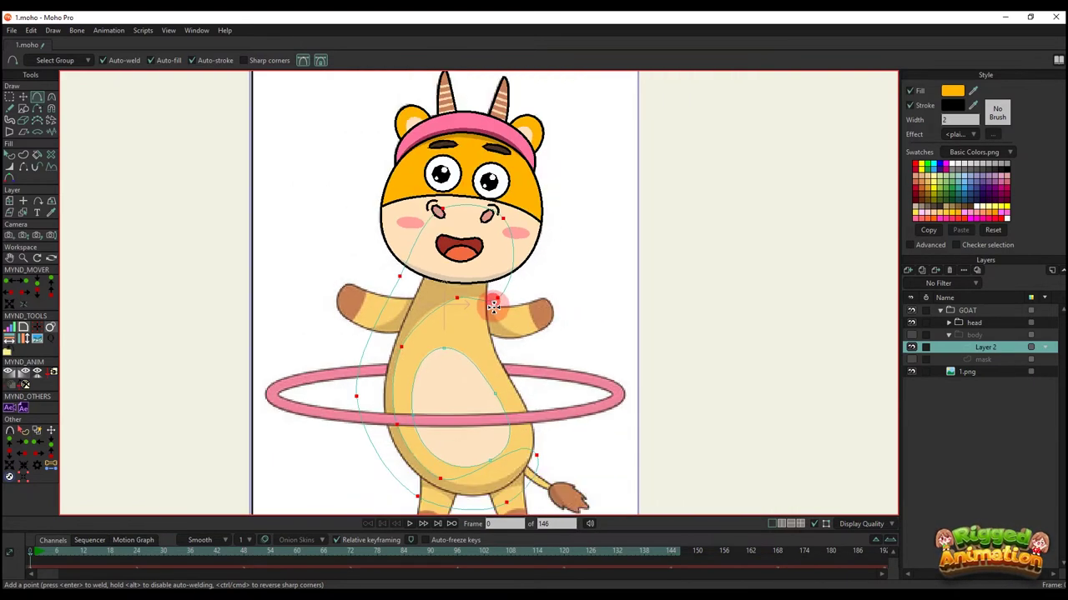
drag(493, 300, 507, 269)
- Fill the shading shape with a darker orange and make the body group and its mask layer visible
key(q)
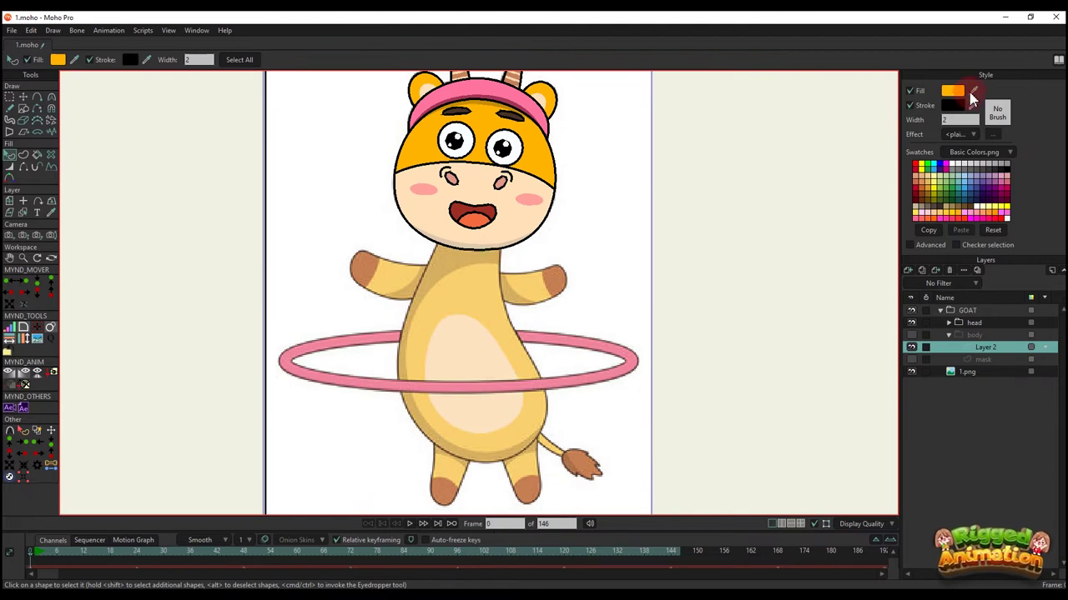
drag(976, 99, 487, 98)
click(912, 336)
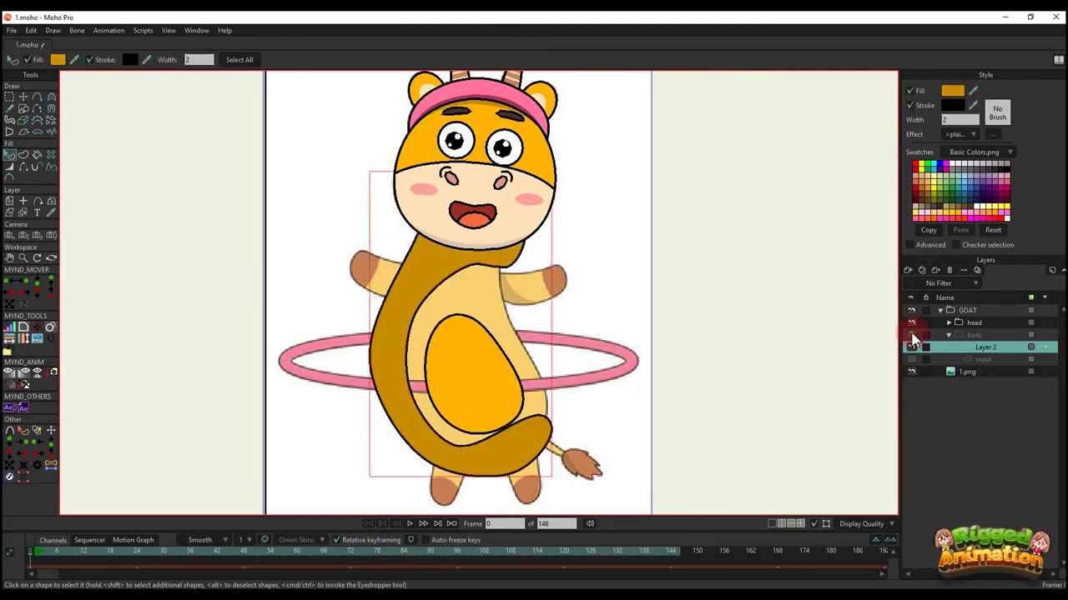
drag(464, 327, 474, 346)
key(q)
click(537, 327)
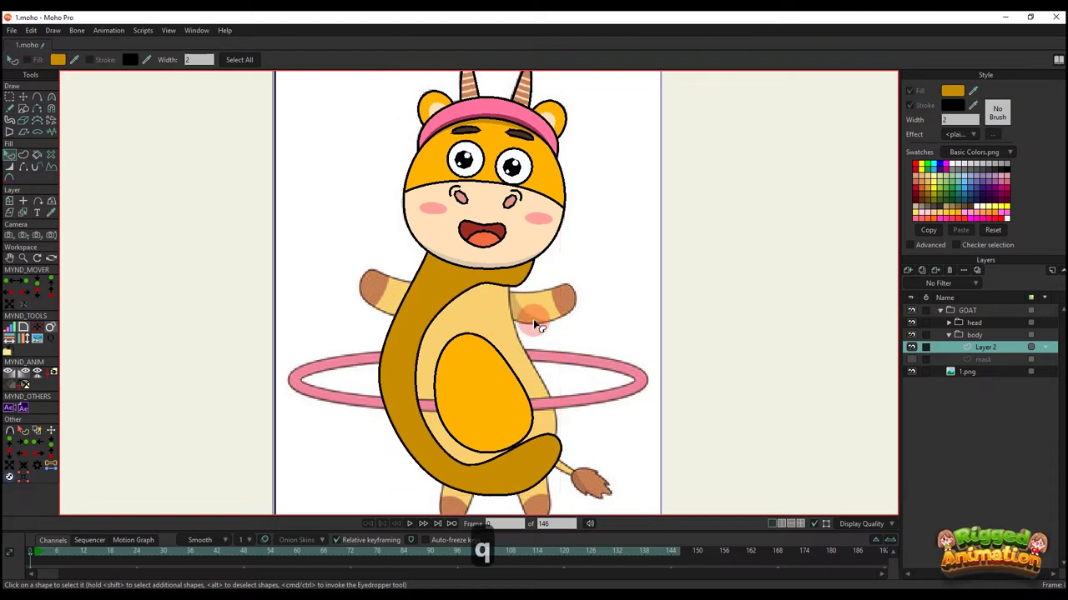
click(967, 360)
click(910, 360)
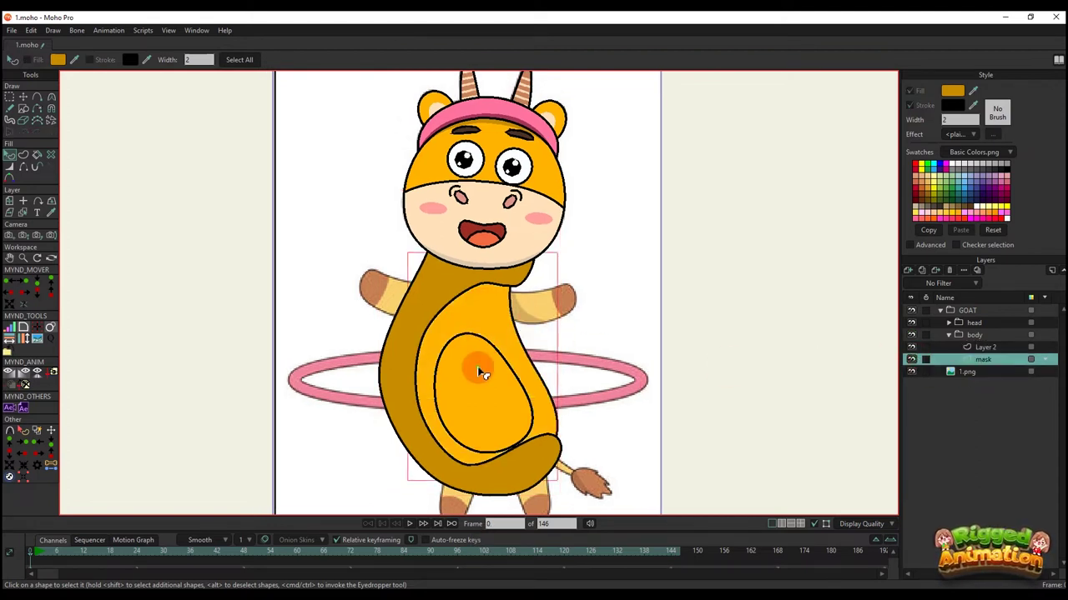
- Fill the belly oval on Layer 2 with the cream colour sampled from the goat's muzzle
click(570, 208)
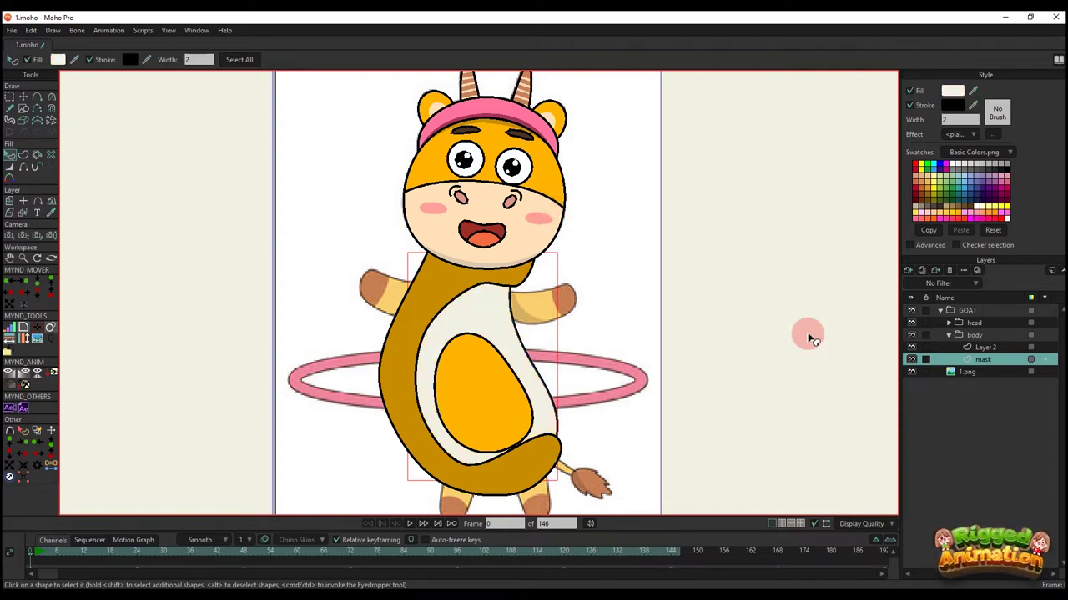
key(ctrl+z)
click(974, 347)
click(951, 90)
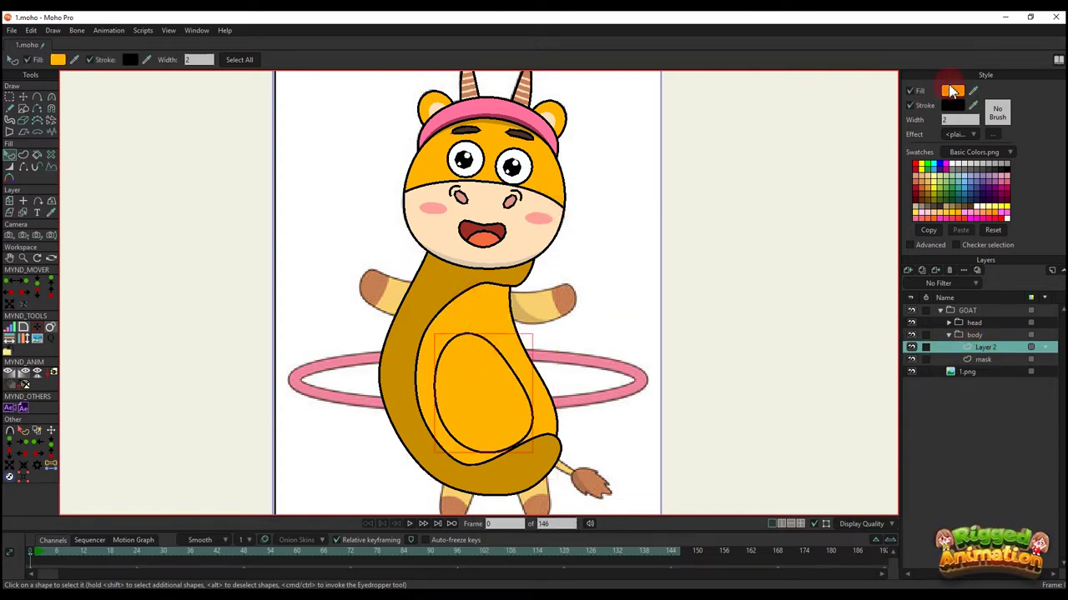
click(532, 233)
scroll(656, 253, down, 2)
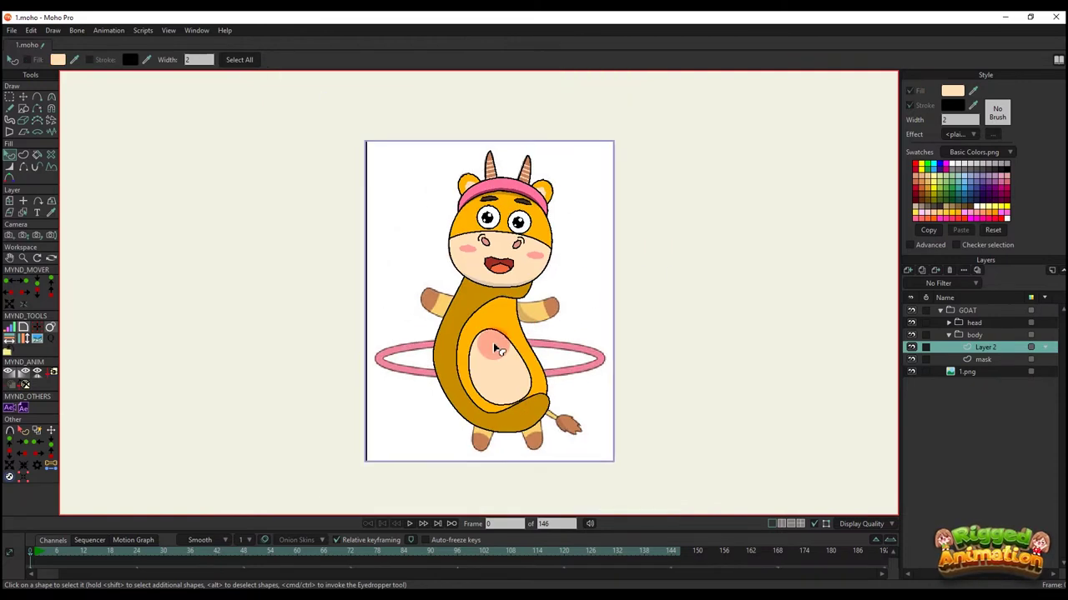
- Set the body group's group mask to Hide all
double_click(973, 334)
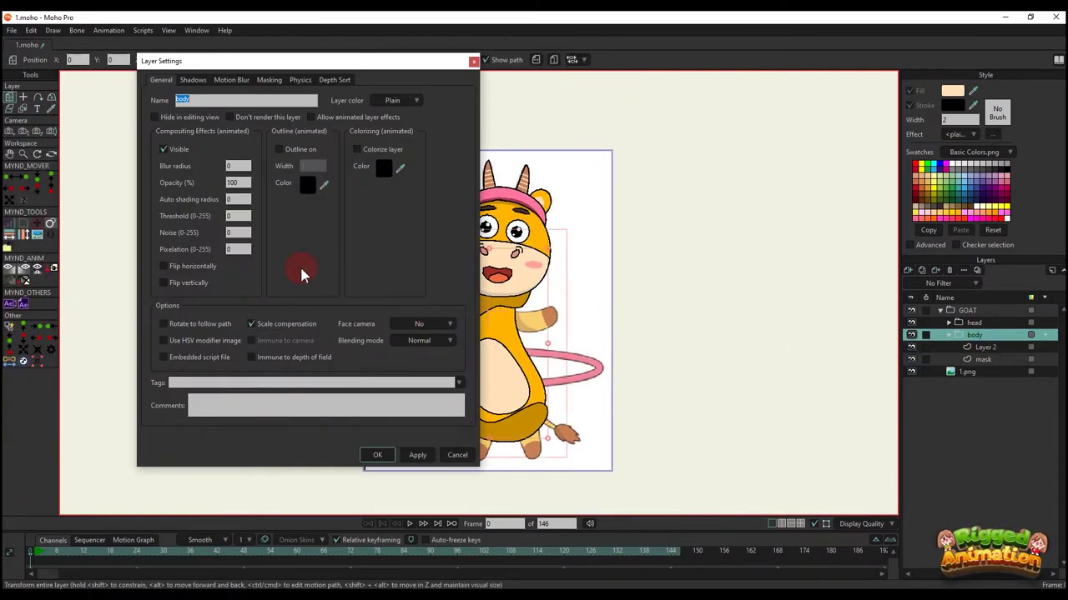
click(269, 83)
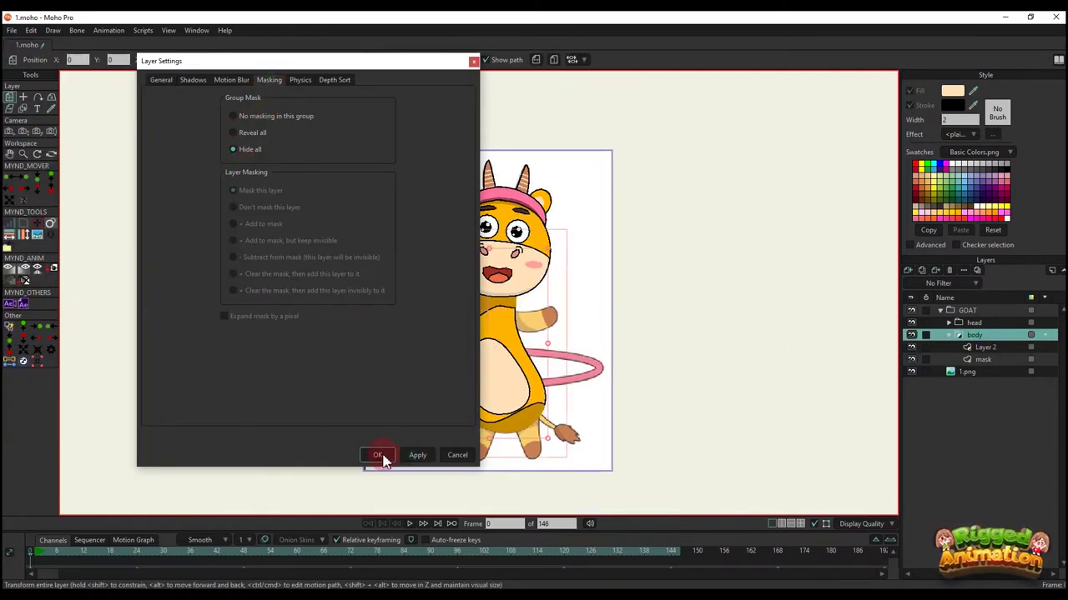
click(376, 454)
- Set the mask layer's masking to Add to mask with Exclude strokes enabled
scroll(610, 381, up, 3)
double_click(976, 362)
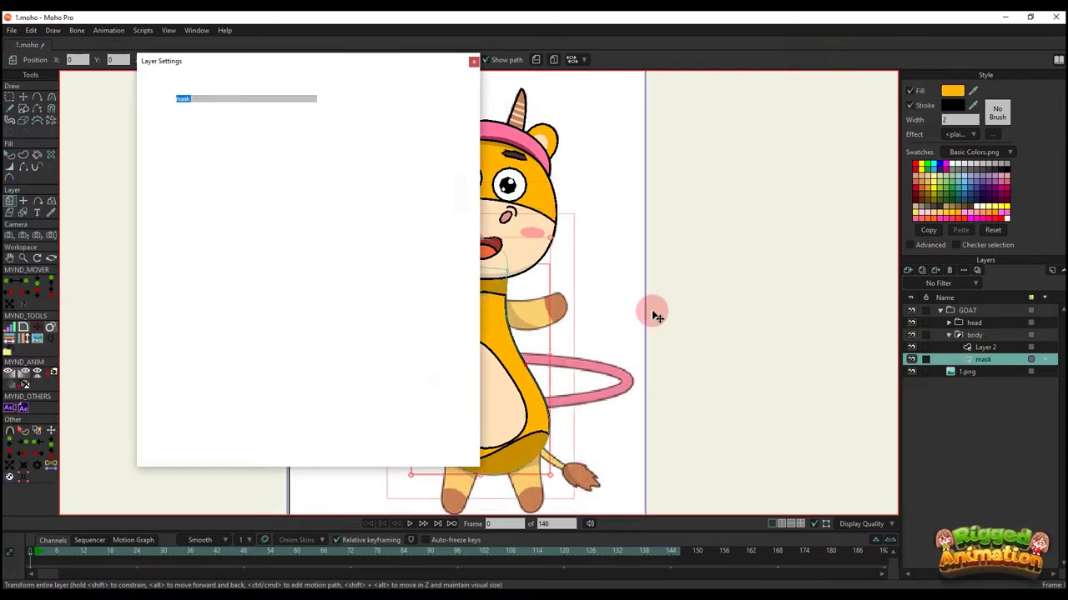
click(266, 80)
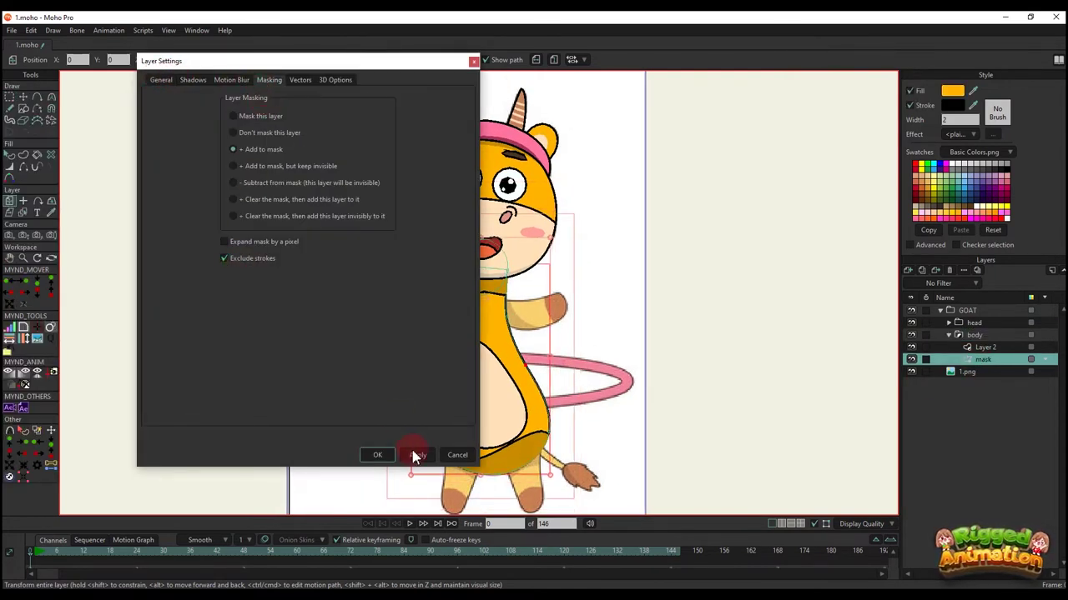
click(378, 456)
- Adjust the points and curve handles of the shading's upper edge across the neck to smooth its curve
scroll(489, 364, up, 2)
key(q)
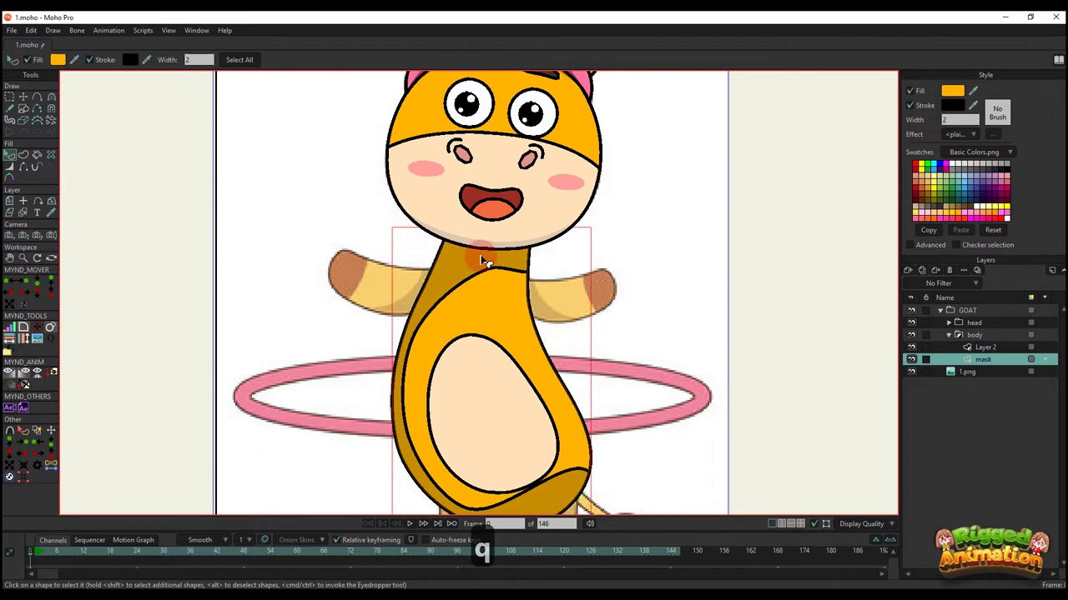
click(482, 271)
scroll(482, 271, up, 1)
key(t)
click(447, 302)
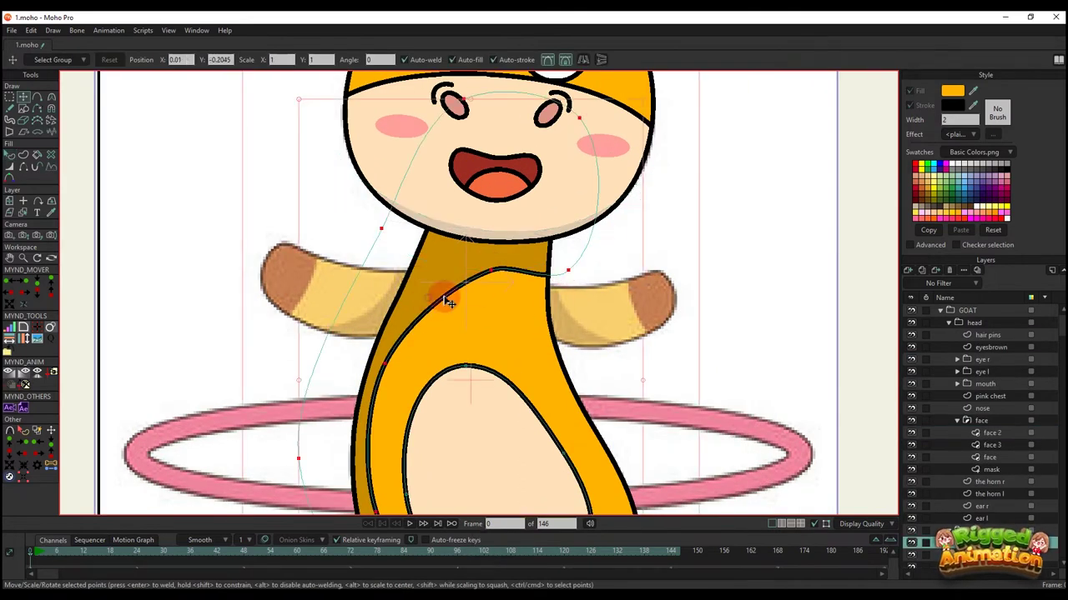
click(661, 259)
scroll(464, 279, up, 3)
drag(435, 283, 429, 278)
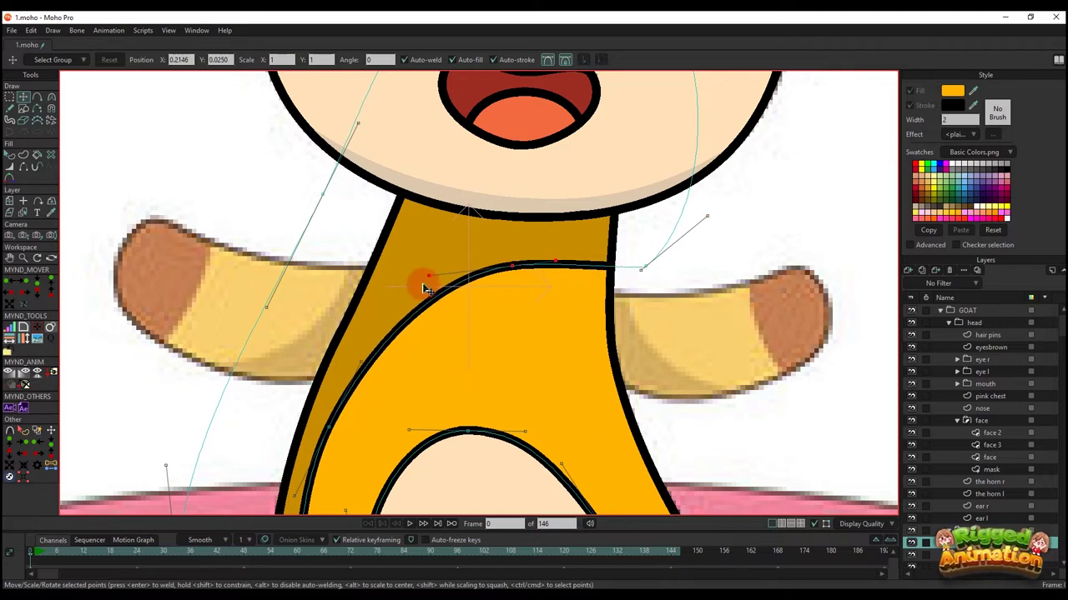
- Reshape the shading's lower edge into a thin band that follows the bottom of the body
scroll(450, 406, down, 2)
scroll(451, 406, down, 2)
scroll(467, 420, up, 2)
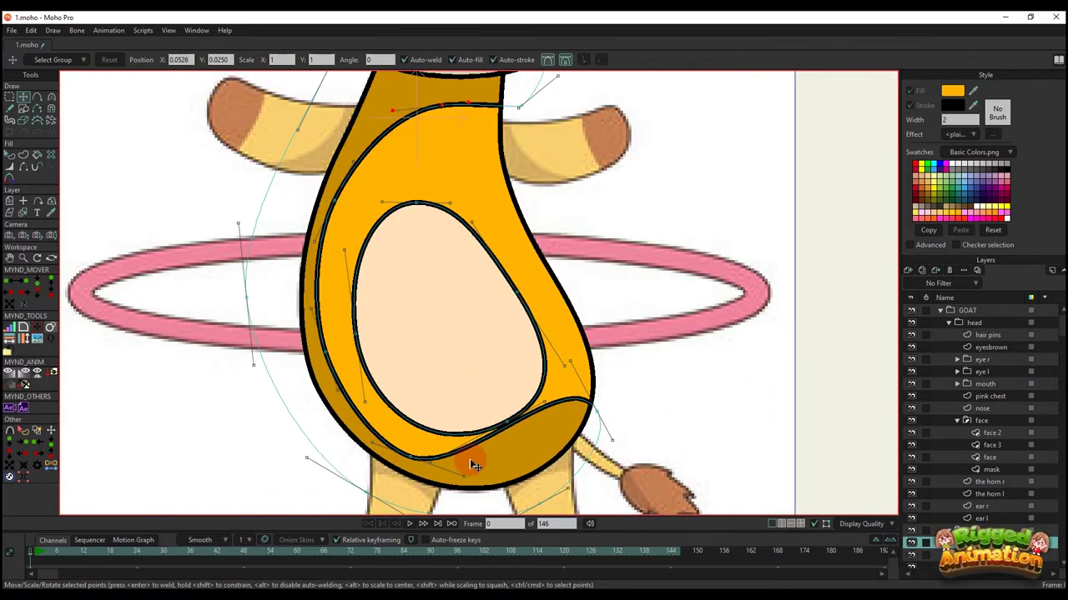
drag(469, 475, 568, 436)
key(ctrl+z)
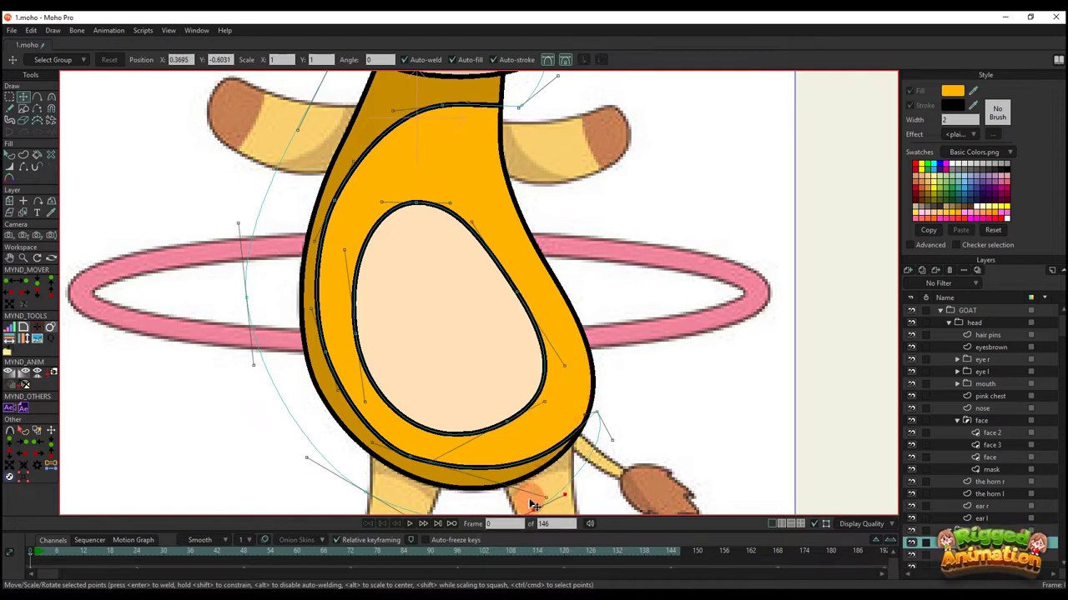
mouse_move(530, 504)
mouse_down()
mouse_move(546, 502)
mouse_move(524, 503)
mouse_up()
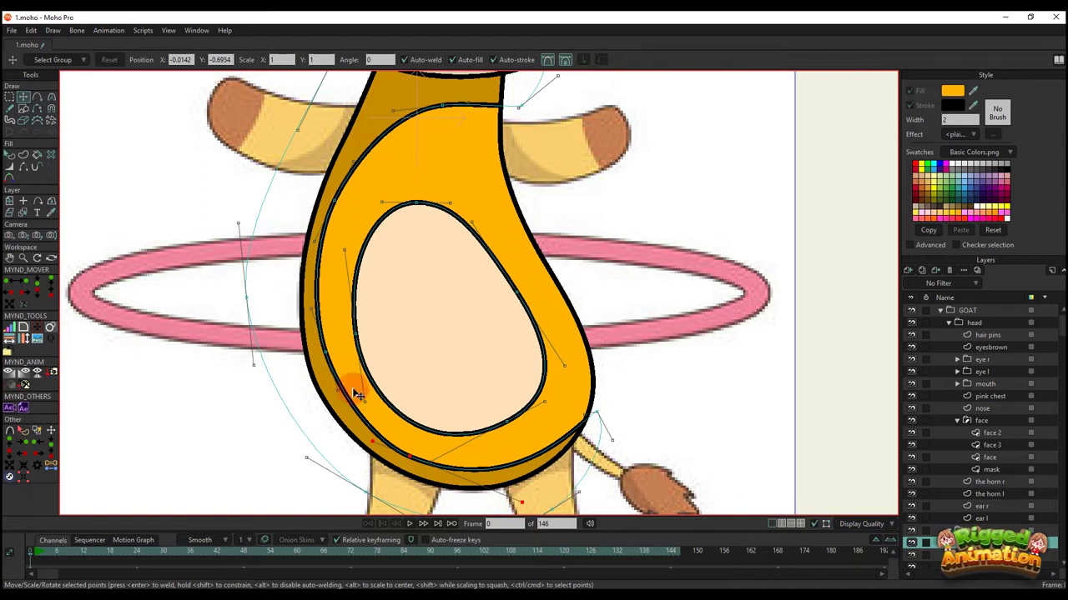
- Turn off the strokes of the shading shape and the belly patch
key(q)
scroll(350, 374, down, 3)
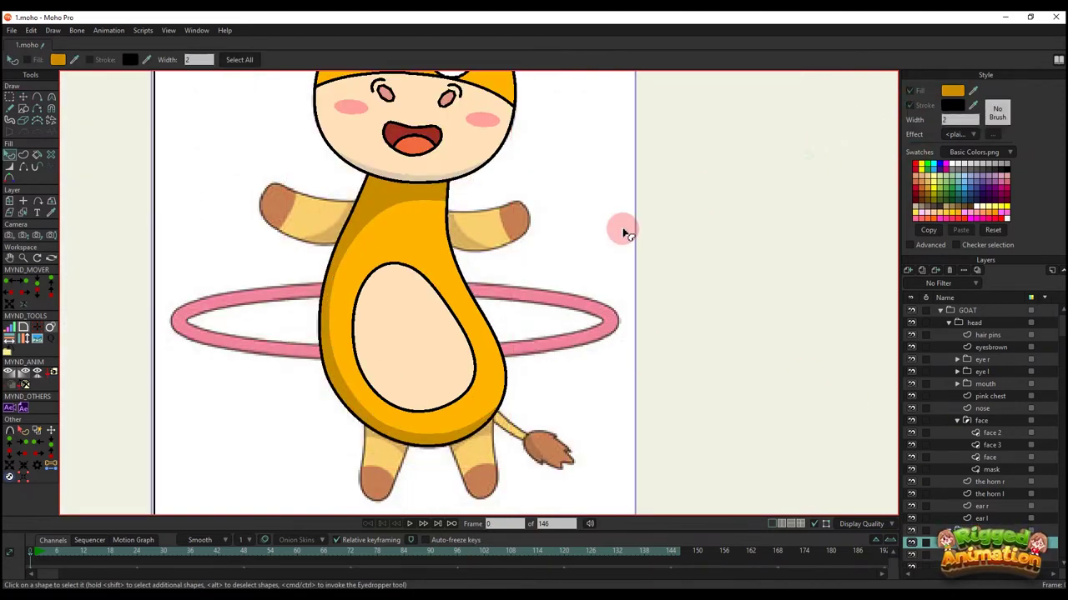
scroll(625, 226, down, 3)
click(494, 348)
click(909, 107)
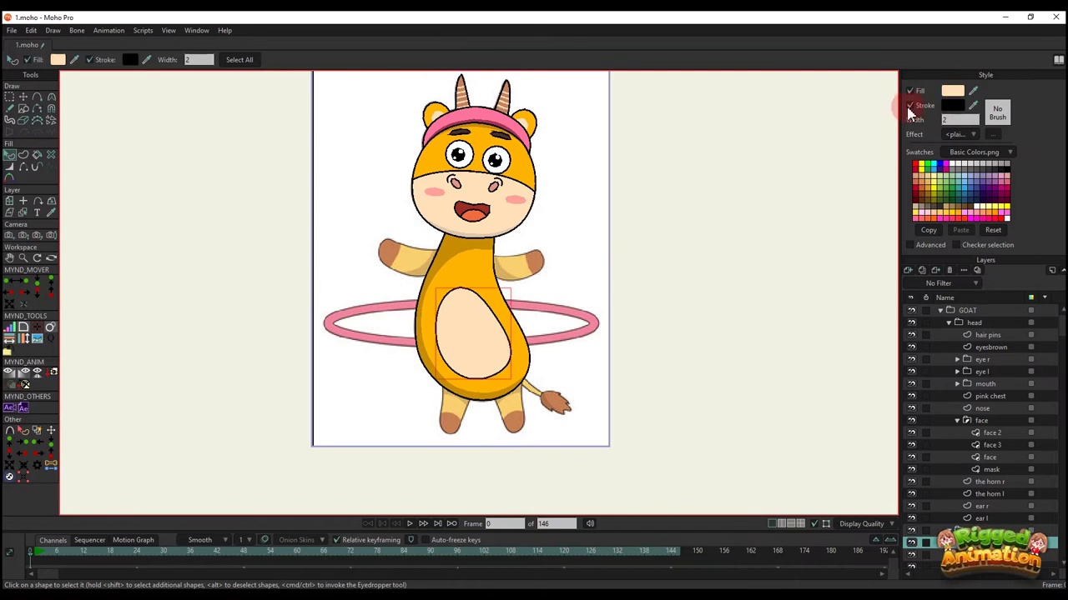
click(779, 202)
scroll(596, 312, down, 2)
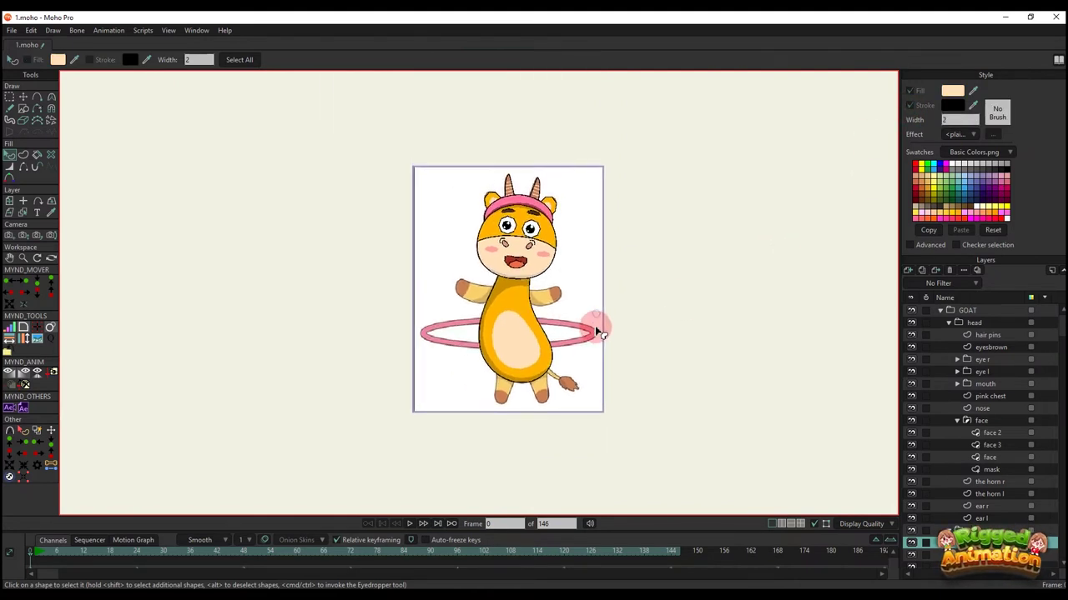
- Collapse the body and head groups in the layer list
scroll(595, 327, up, 2)
click(948, 531)
click(950, 323)
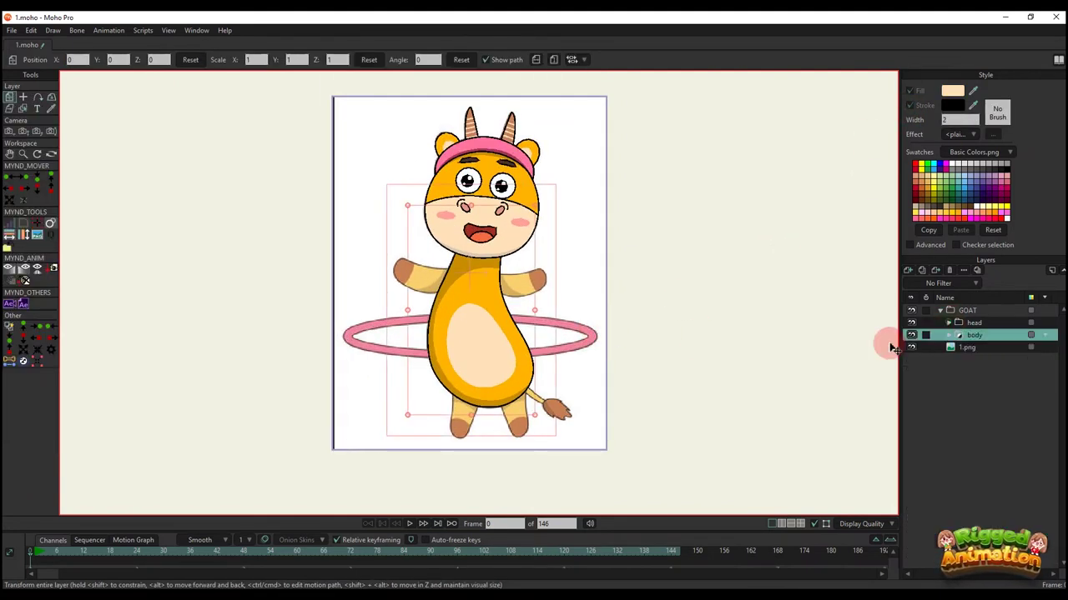
- Toggle the head and body groups' visibility to check them, leaving the head group hidden to expose the neck
drag(456, 399, 467, 410)
click(911, 323)
click(911, 323)
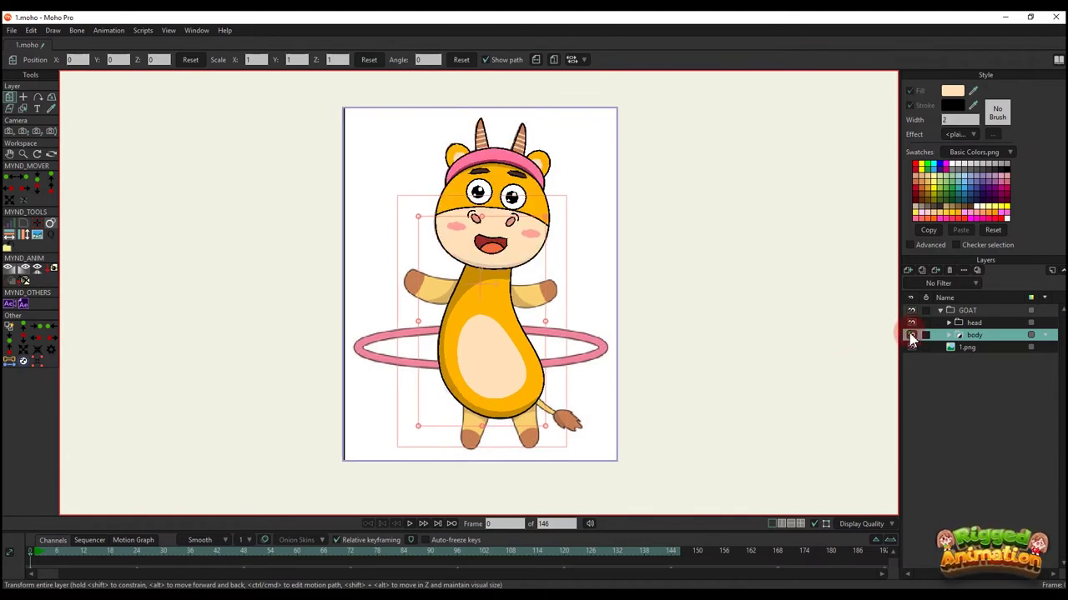
click(910, 335)
click(910, 335)
click(910, 323)
scroll(482, 260, up, 2)
- Hide the outline edge crossing the neck on the mask layer's body shape
alt+right_click(504, 248)
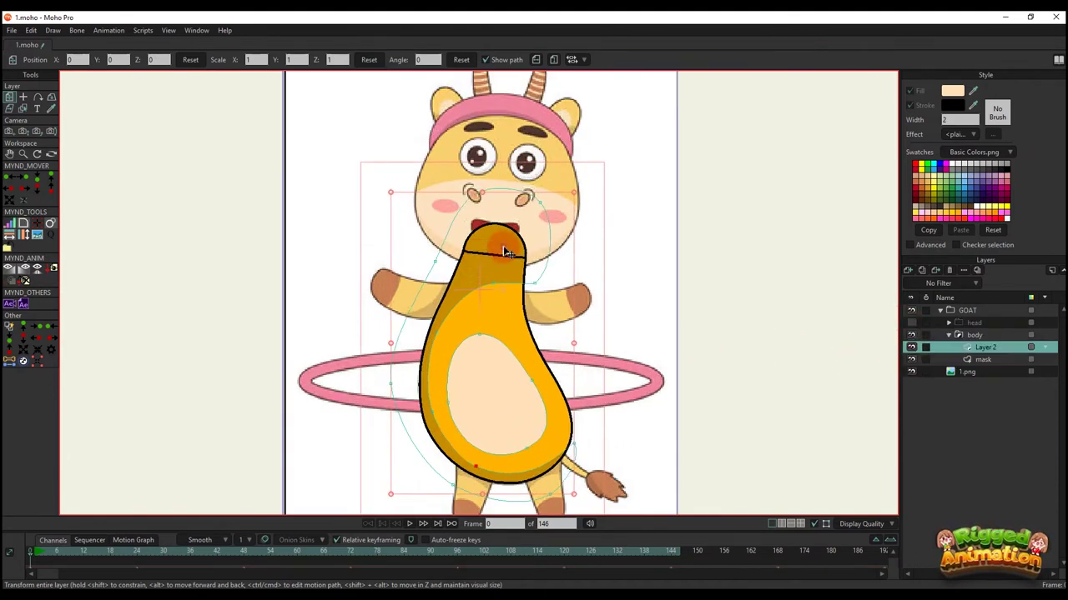
scroll(508, 250, up, 2)
key(q)
click(521, 337)
key(t)
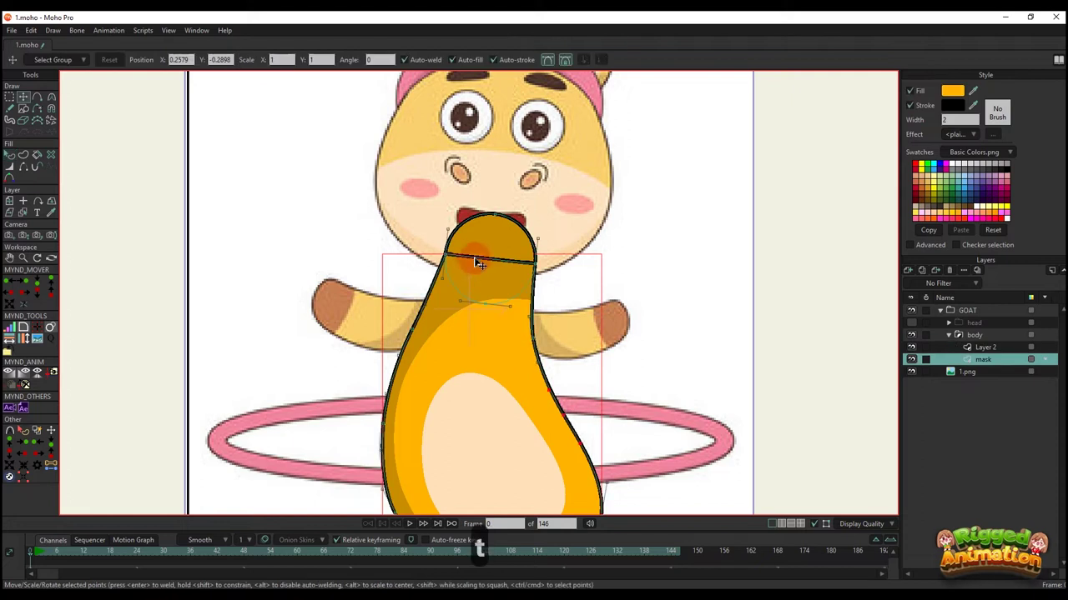
scroll(475, 258, up, 2)
click(23, 167)
scroll(490, 258, up, 4)
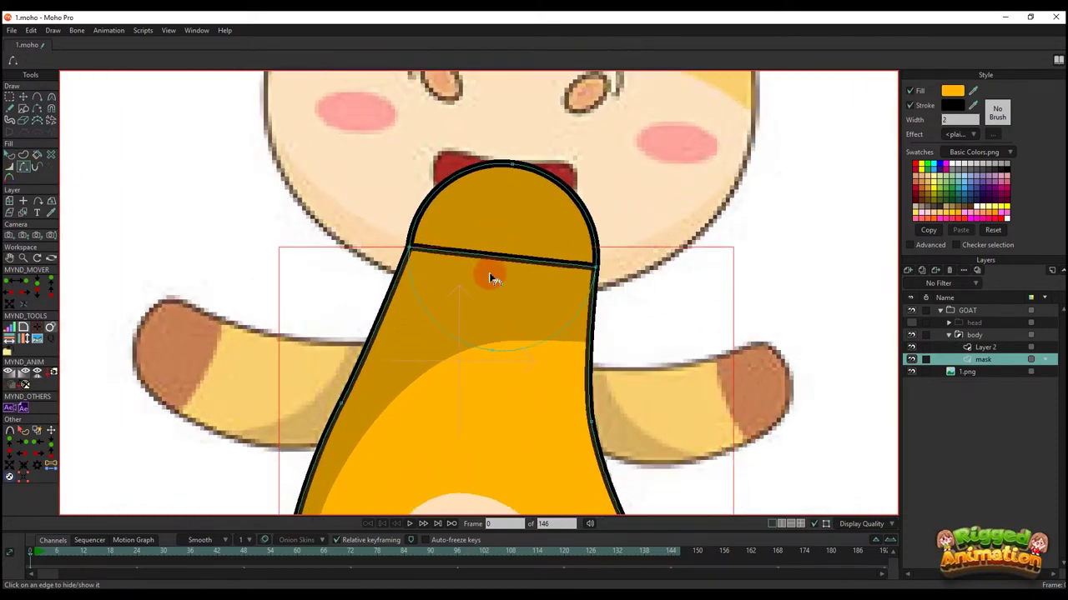
scroll(493, 250, down, 2)
key(q)
- Show the head group again and collapse the body group
scroll(643, 255, down, 2)
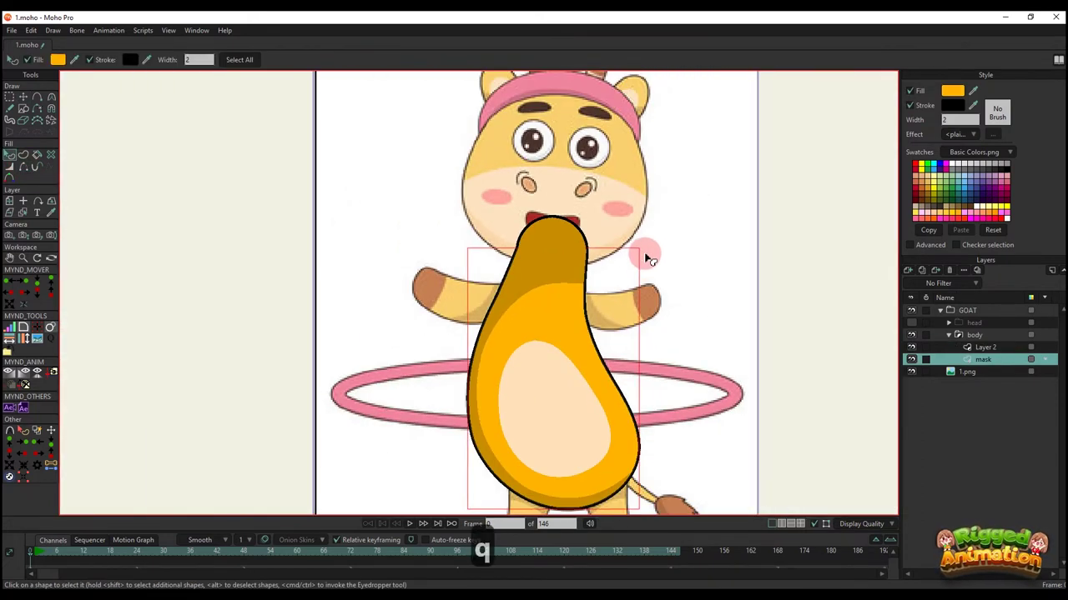
scroll(639, 255, down, 1)
click(911, 324)
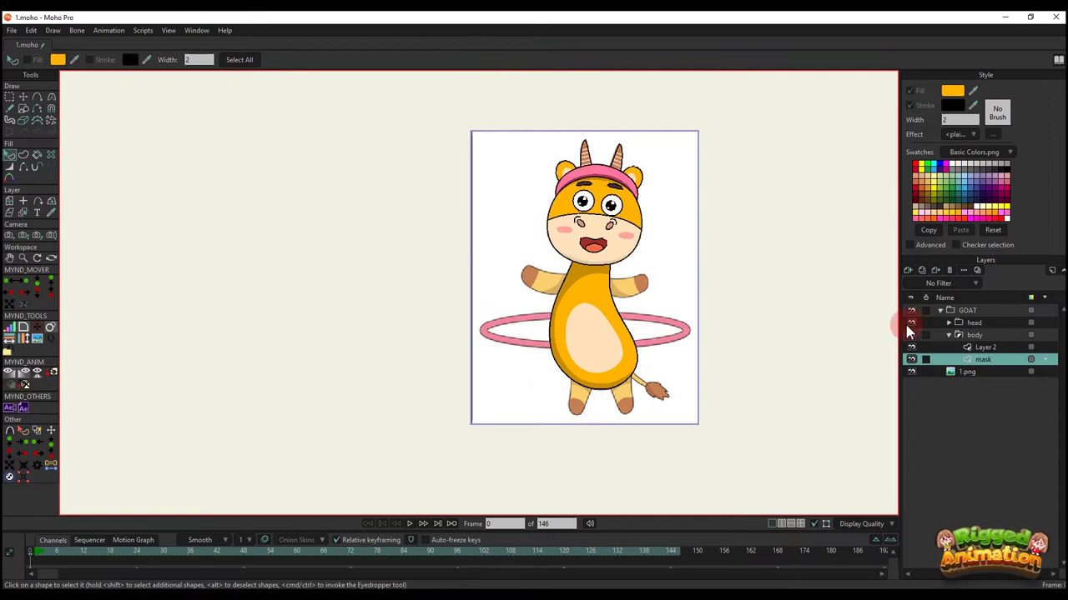
scroll(678, 308, up, 1)
key(t)
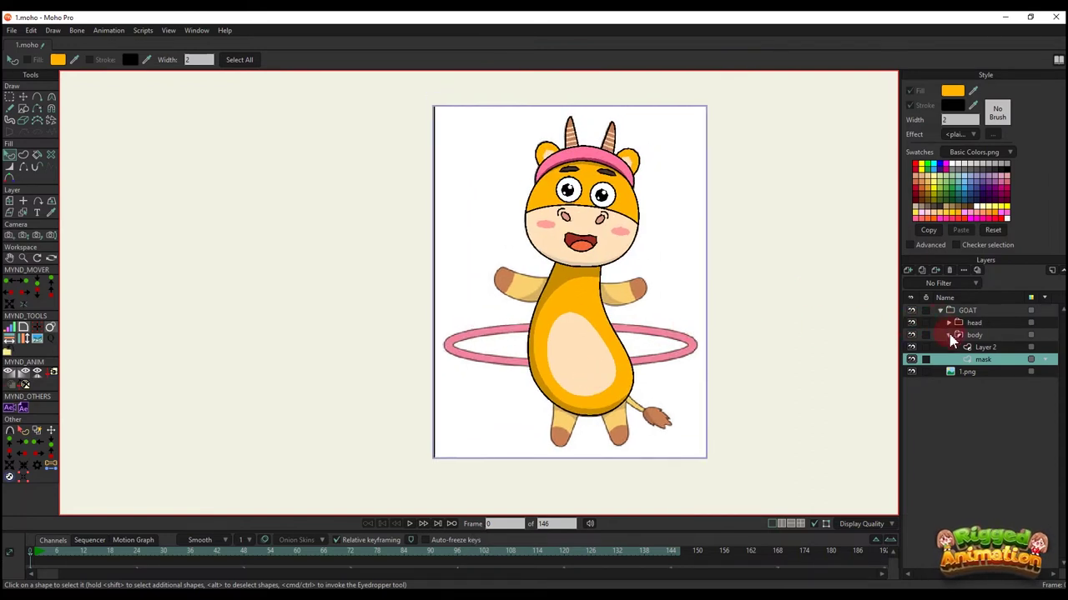
click(948, 335)
scroll(550, 384, up, 2)
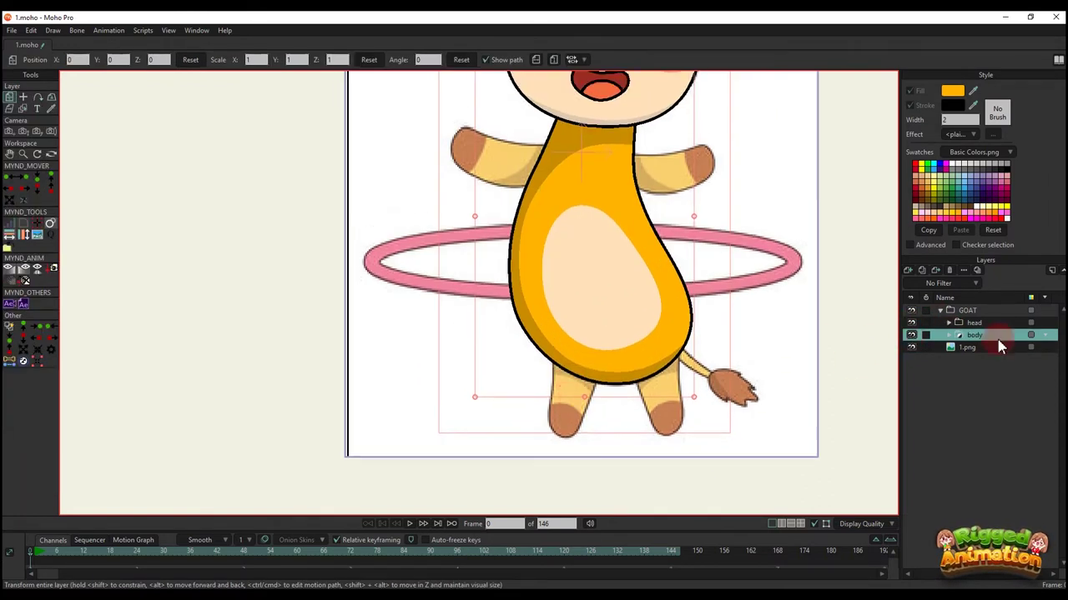
- Add a new vector layer beneath the body group and enclose it in its own group
click(906, 271)
click(916, 282)
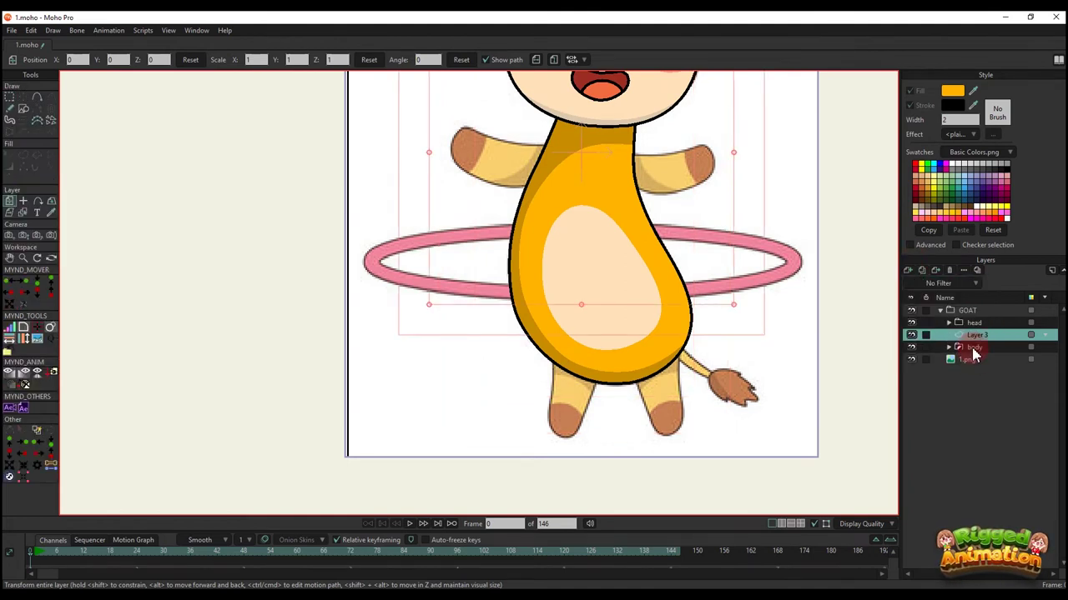
mouse_move(974, 348)
mouse_down()
mouse_move(976, 329)
mouse_move(977, 349)
mouse_up()
right_click(982, 348)
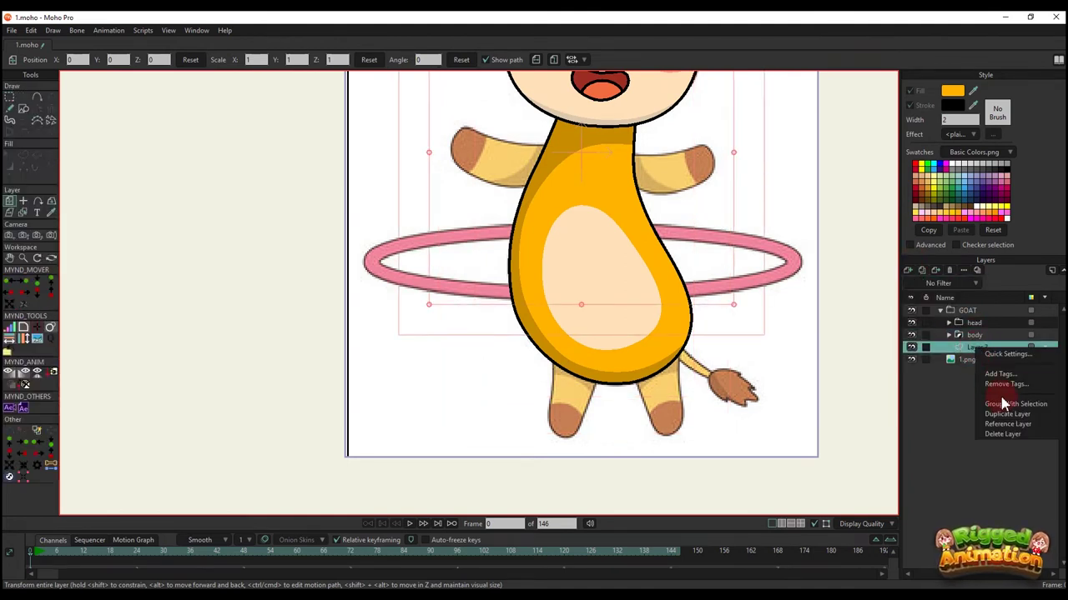
key(Escape)
- Rename the new group below the body as leg l
double_click(977, 351)
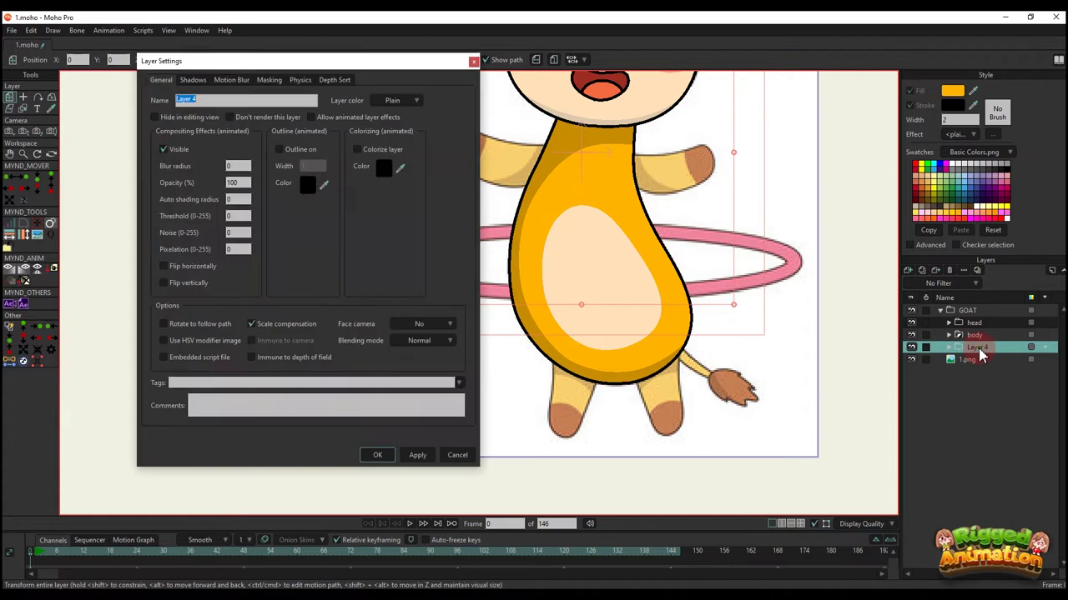
text(leg l)
key(Return)
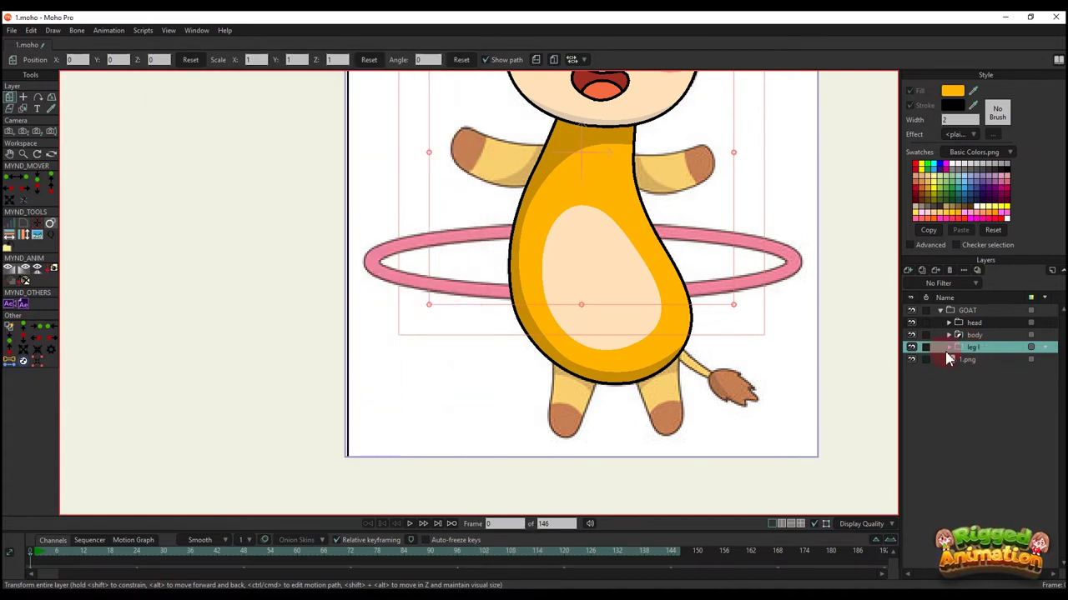
- Draw a circle over the top of the goat's left-hand leg on the vector layer inside the leg l group
click(949, 348)
click(981, 360)
click(24, 109)
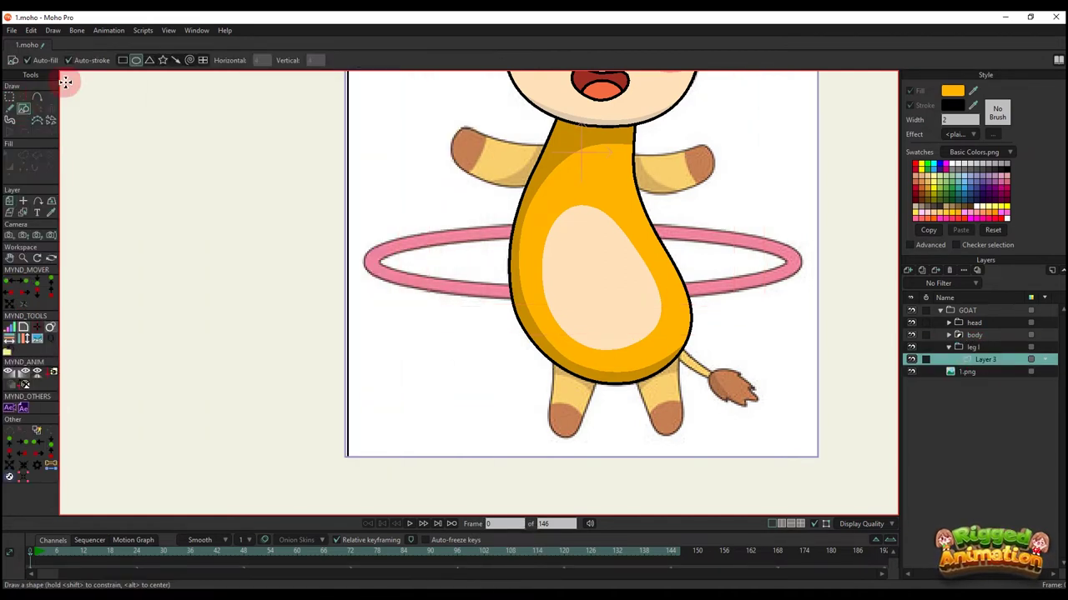
scroll(593, 338, up, 3)
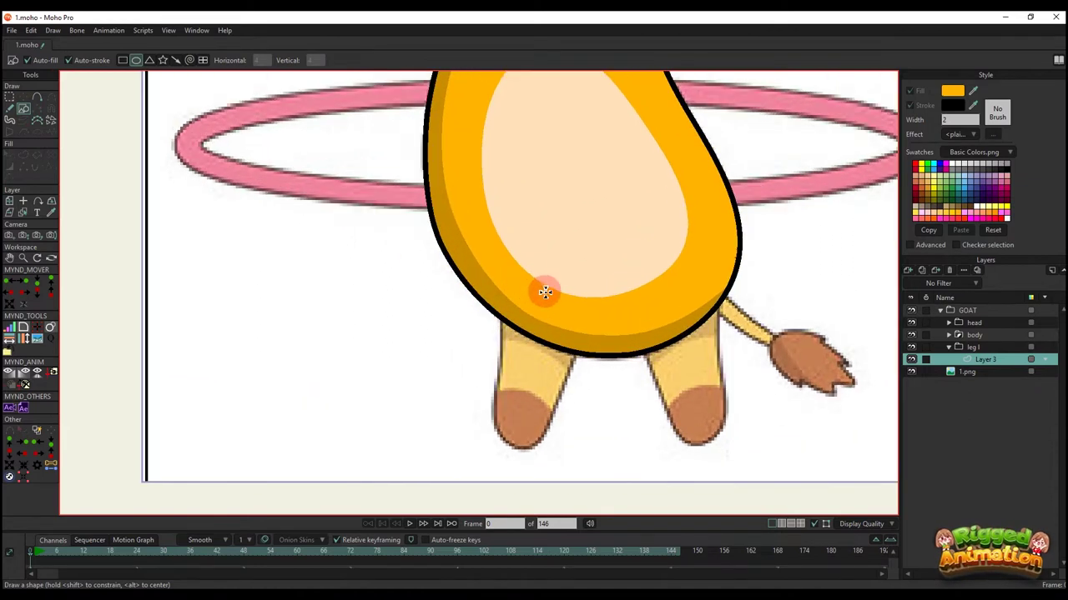
drag(545, 296, 512, 266)
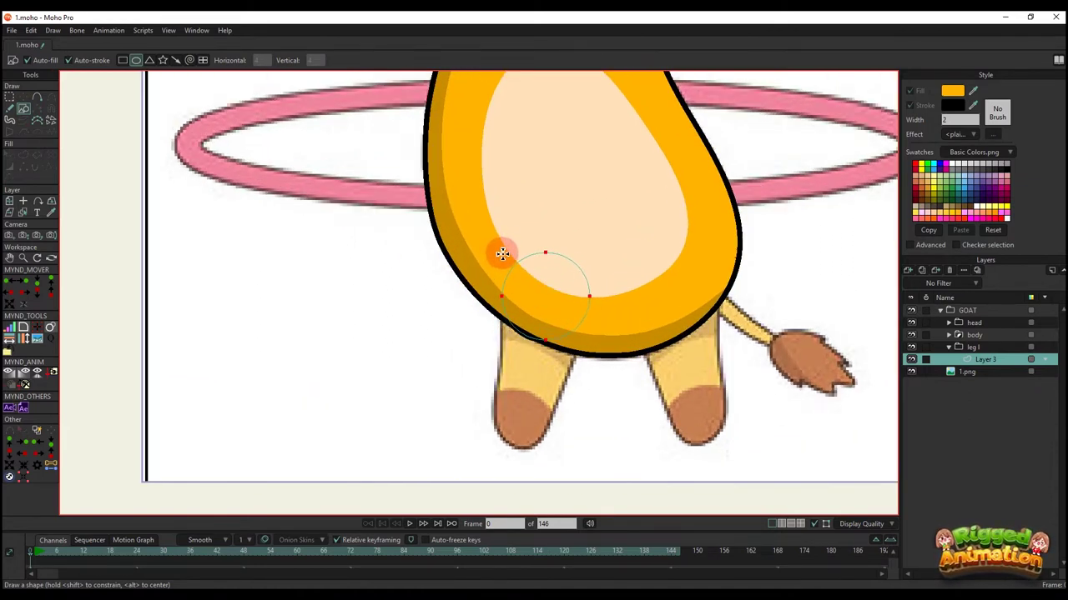
- Adjust the upper leg circle and rotate it slightly to follow the leg's slant
key(t)
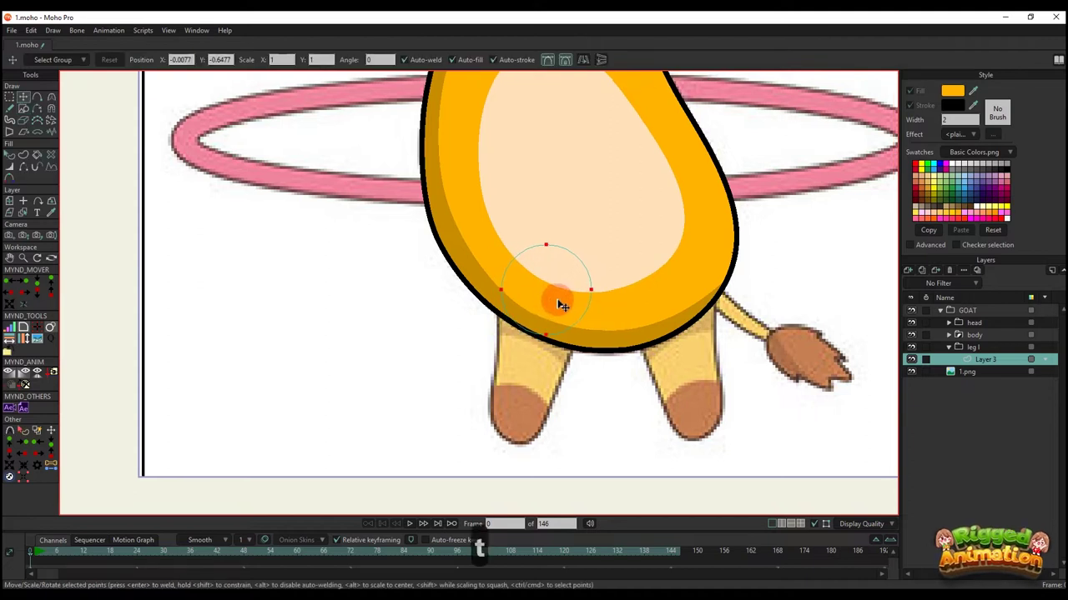
scroll(619, 280, up, 2)
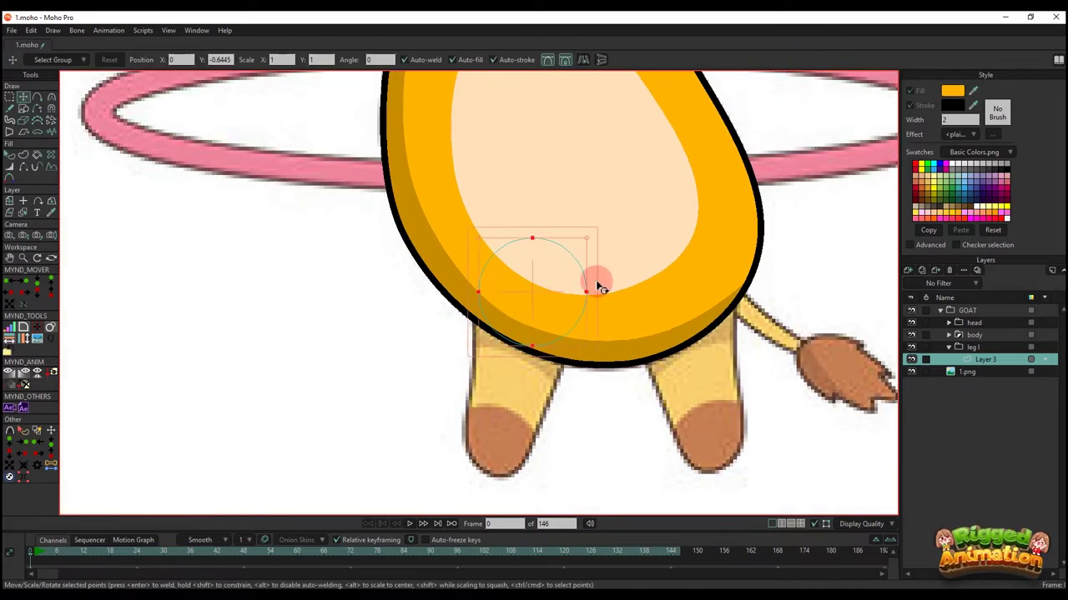
drag(597, 281, 600, 303)
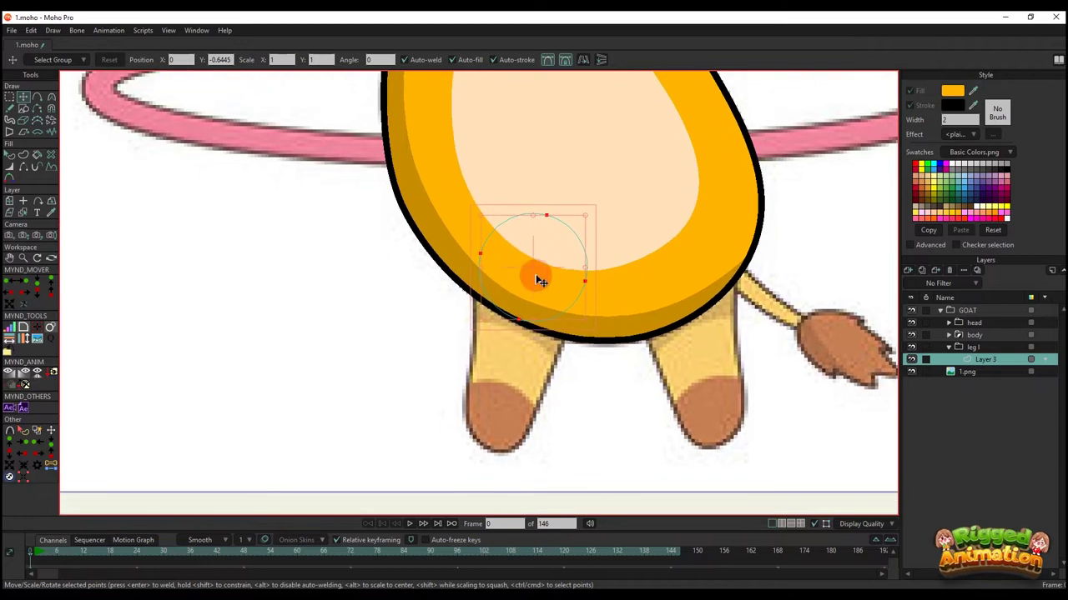
- Duplicate the upper leg circle and place a smaller copy over the hoof of the same leg
key(ctrl+c)
key(ctrl+v)
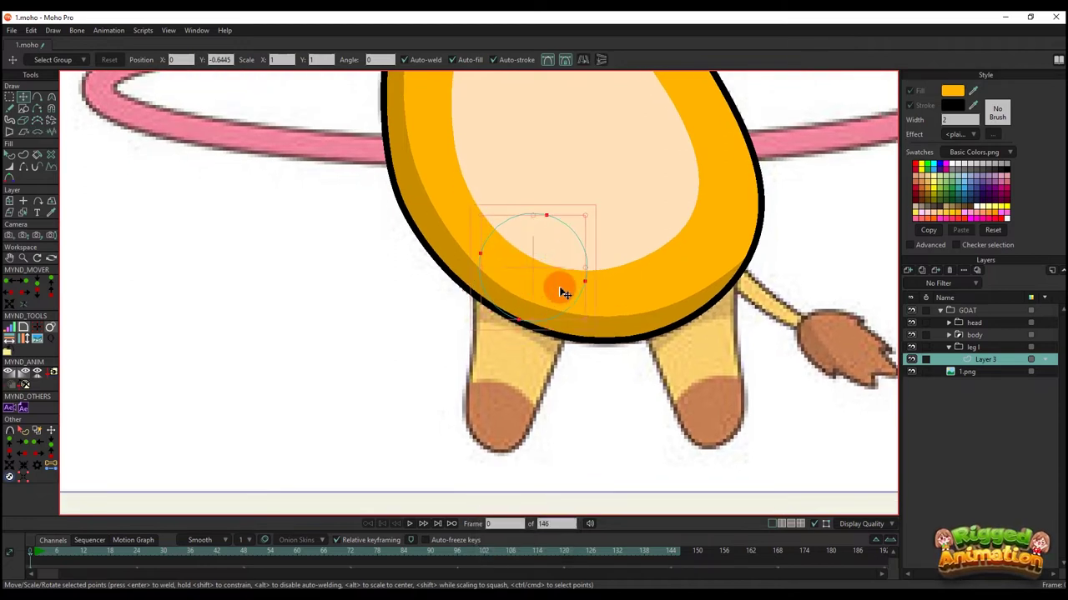
drag(560, 289, 523, 402)
drag(552, 322, 508, 395)
- Draw a closed four-point shape around the leg, spanning from the upper circle to the hoof circle
key(a)
drag(482, 237, 555, 421)
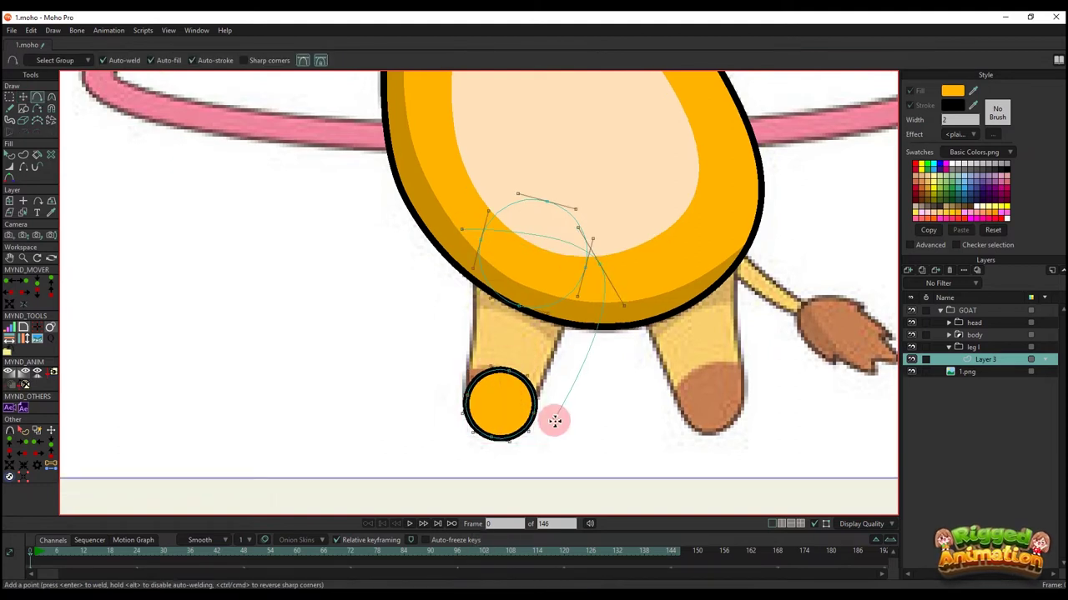
click(451, 398)
click(462, 231)
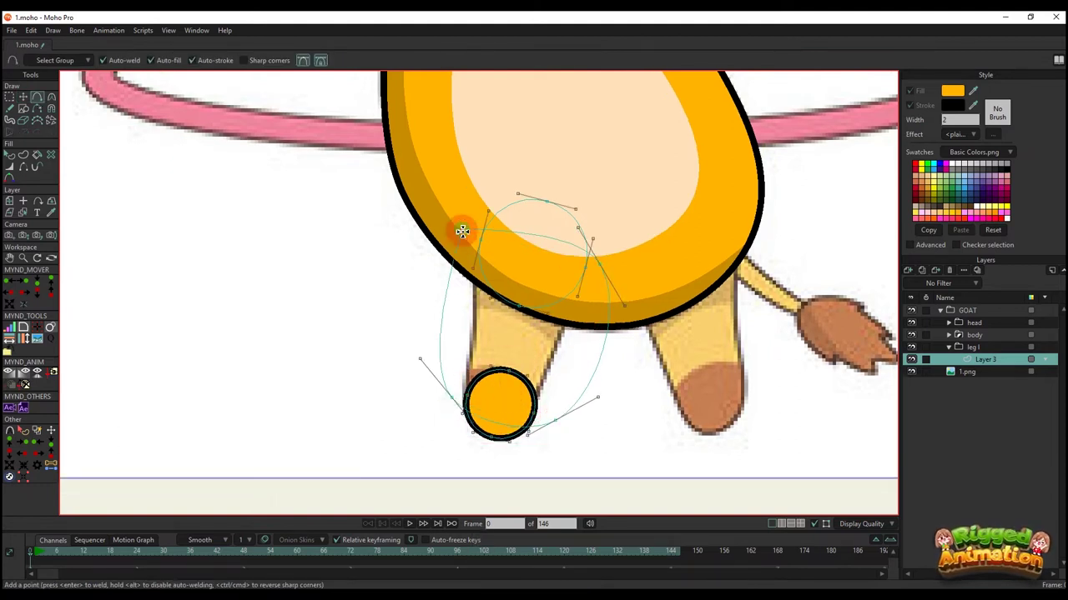
- Make the corners of the four-point leg shape sharp so its sides run straight
key(t)
key(c)
drag(451, 324, 99, 431)
drag(415, 332, 406, 341)
- Select the upper circle's outer side point and activate the tool that moves selected points to one coordinate
key(g)
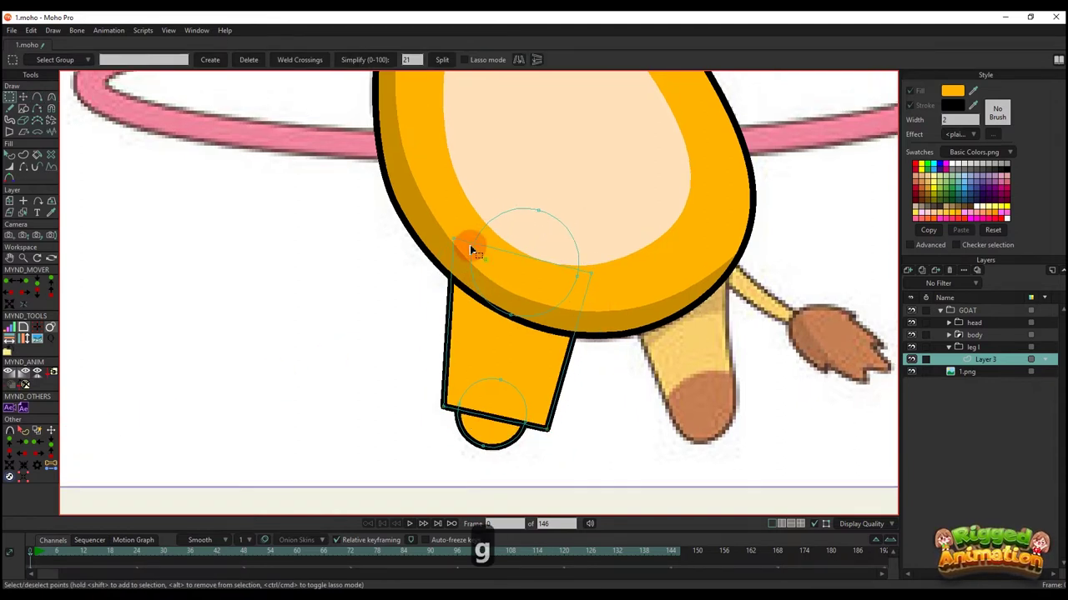
click(471, 248)
click(24, 480)
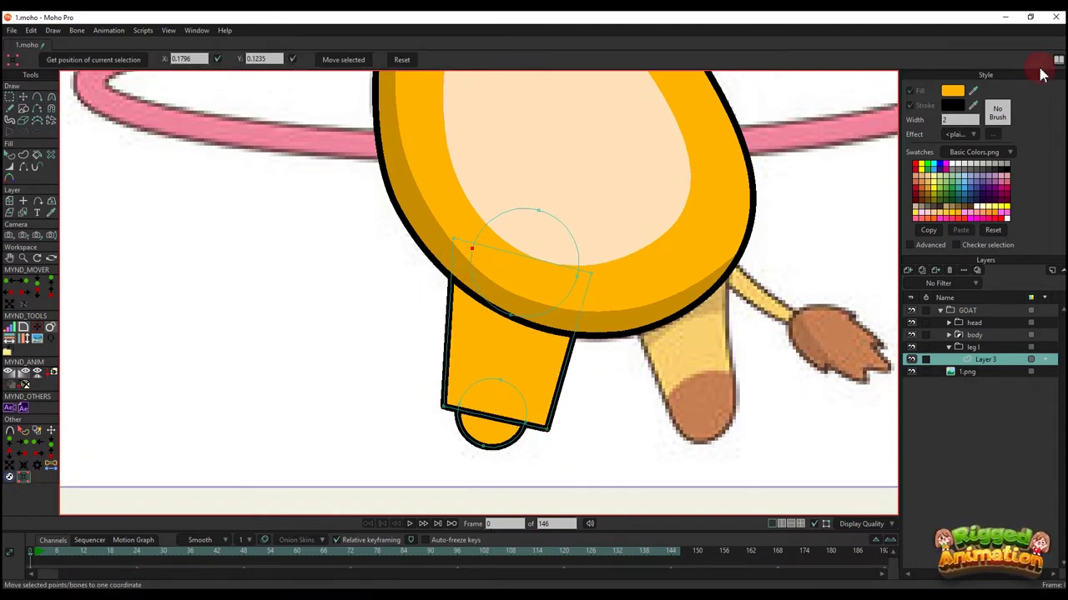
- Snap both upper corners of the four-sided leg shape exactly onto the side points of the upper circle
click(127, 63)
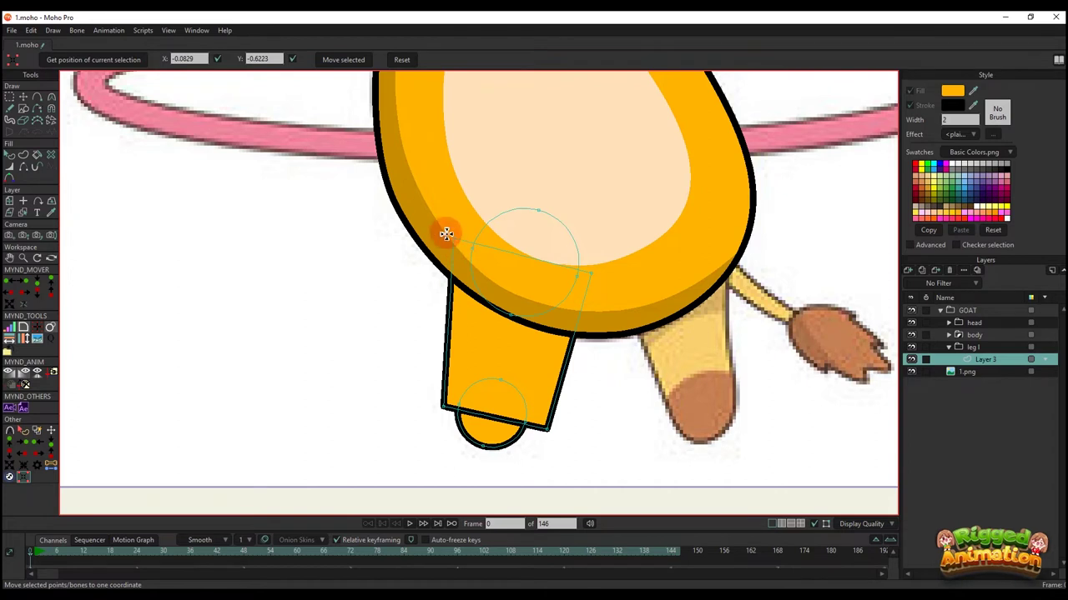
click(349, 62)
scroll(537, 265, up, 2)
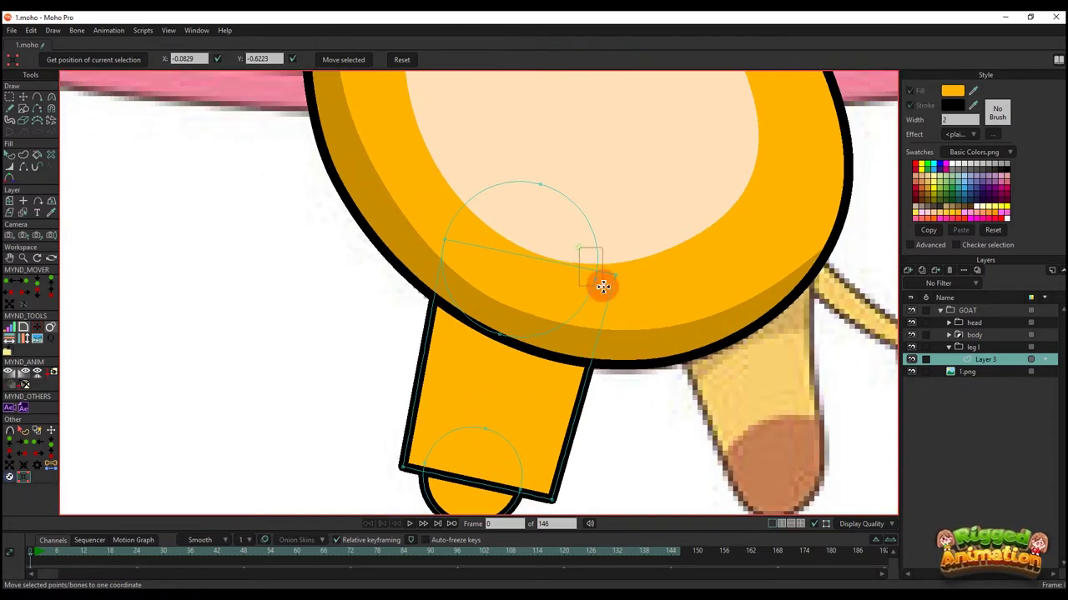
click(93, 59)
click(597, 271)
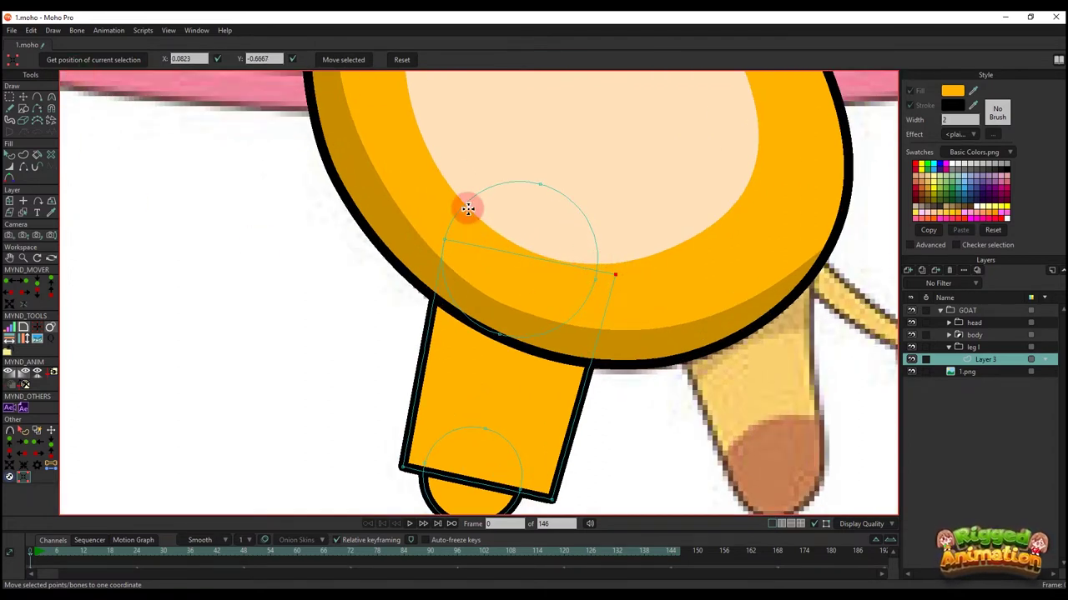
click(352, 63)
- Snap both lower corners of the leg shape exactly onto the side points of the foot circle
drag(438, 344, 431, 279)
scroll(425, 334, up, 2)
click(409, 416)
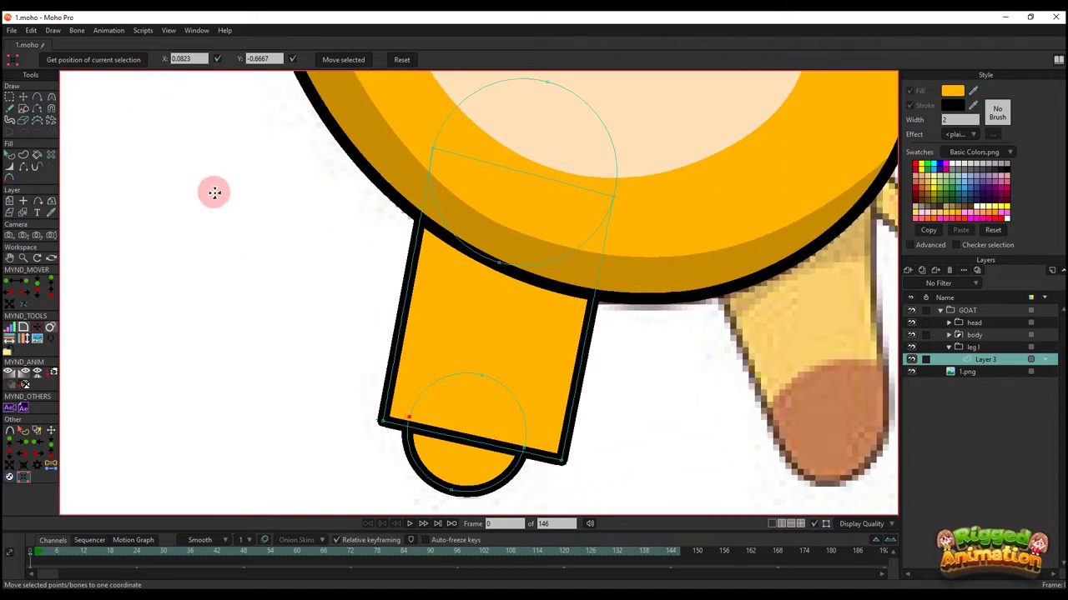
click(133, 65)
click(380, 419)
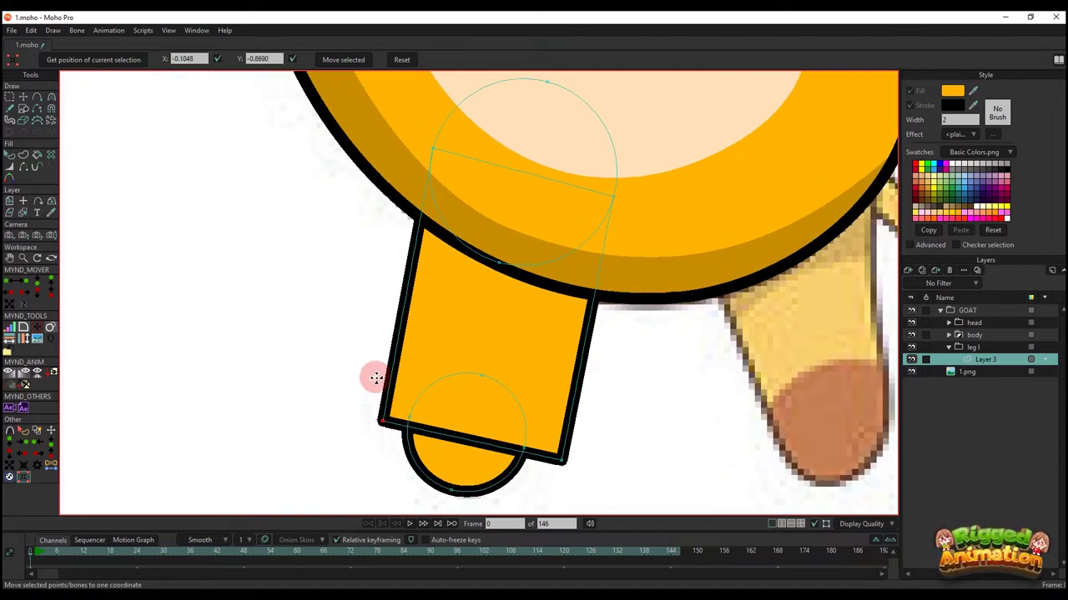
click(352, 60)
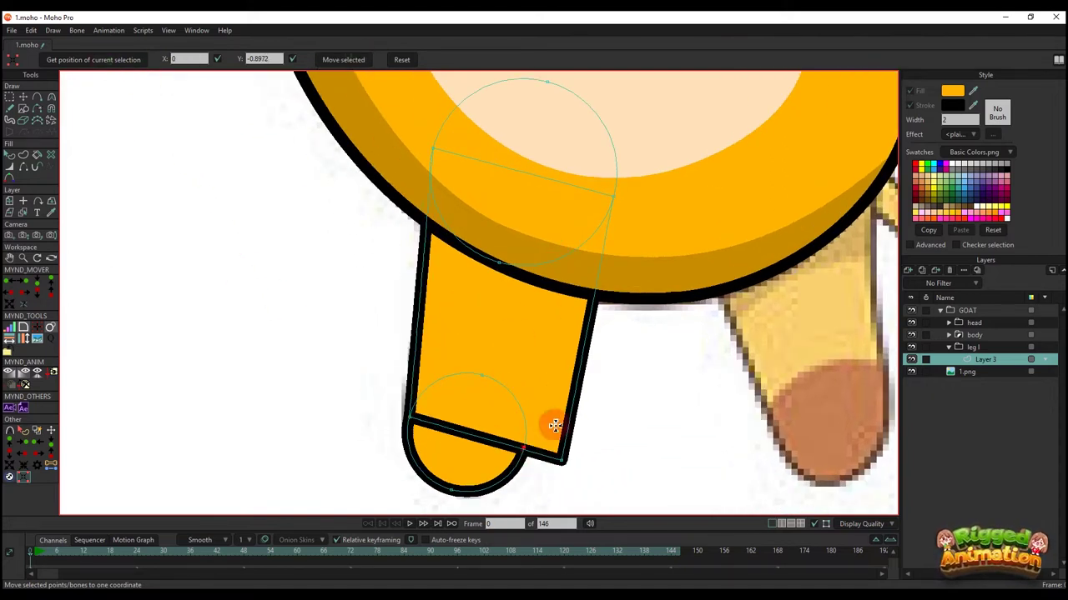
click(350, 60)
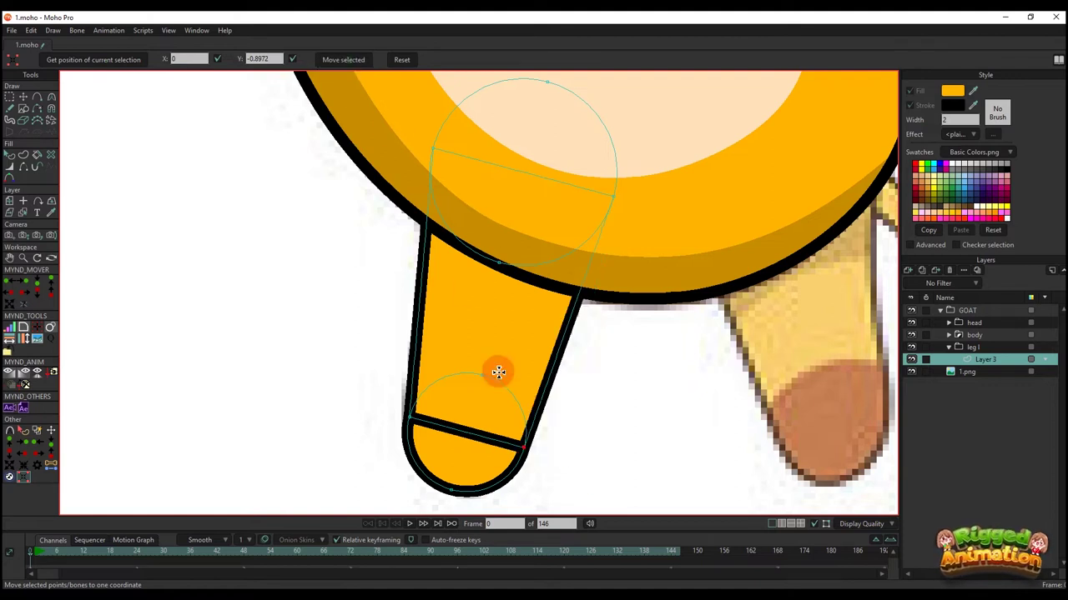
- Select the upper circle's points with the joined leg corners and rotate them slightly to align with the leg's sides
scroll(498, 372, down, 1)
scroll(484, 250, up, 2)
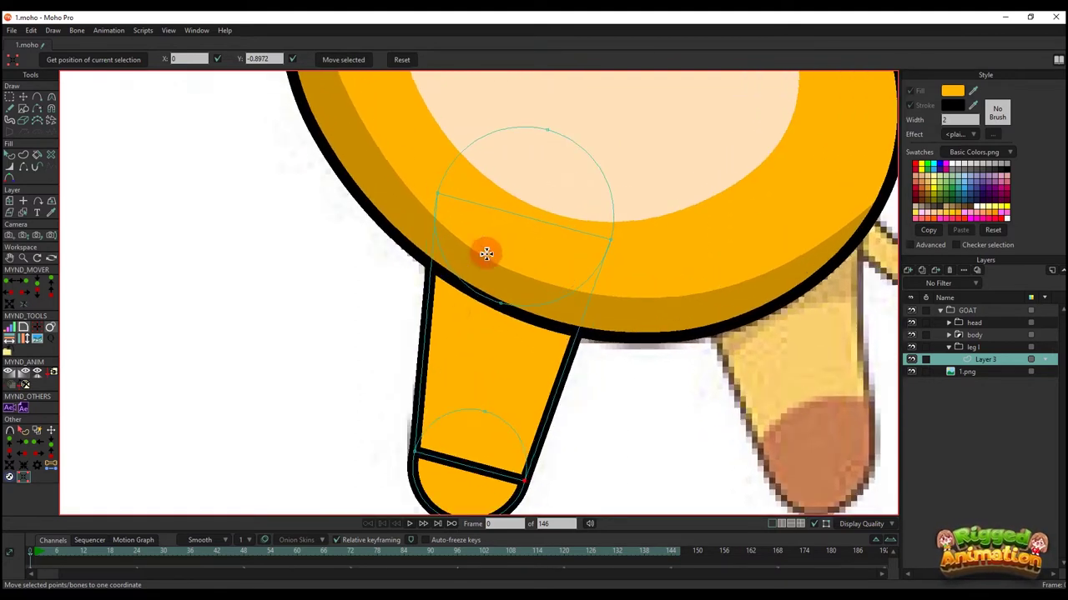
key(g)
drag(418, 105, 659, 379)
scroll(632, 308, up, 3)
key(t)
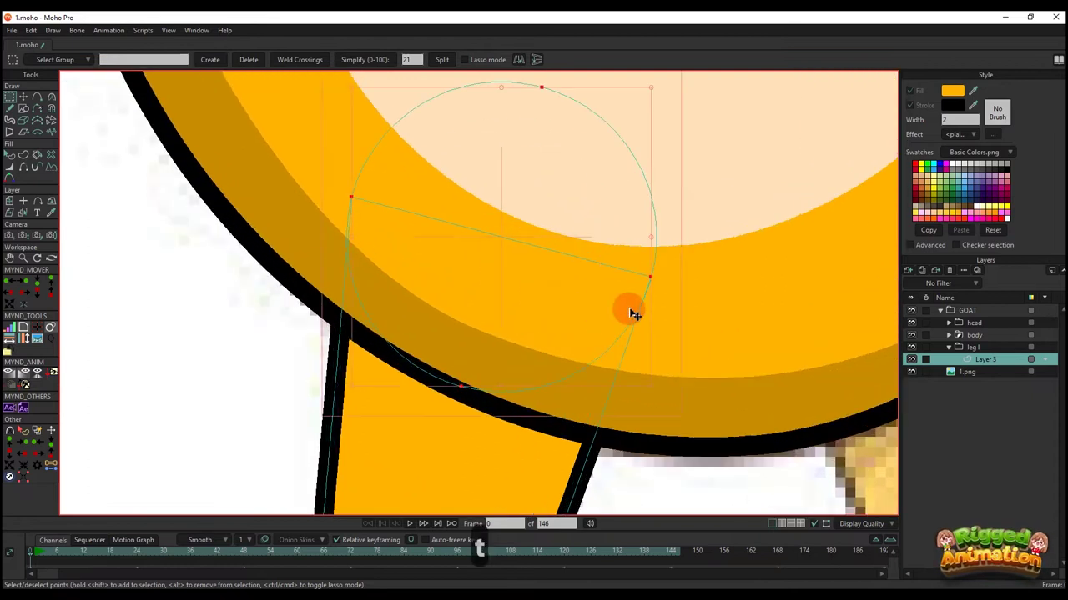
drag(676, 311, 678, 307)
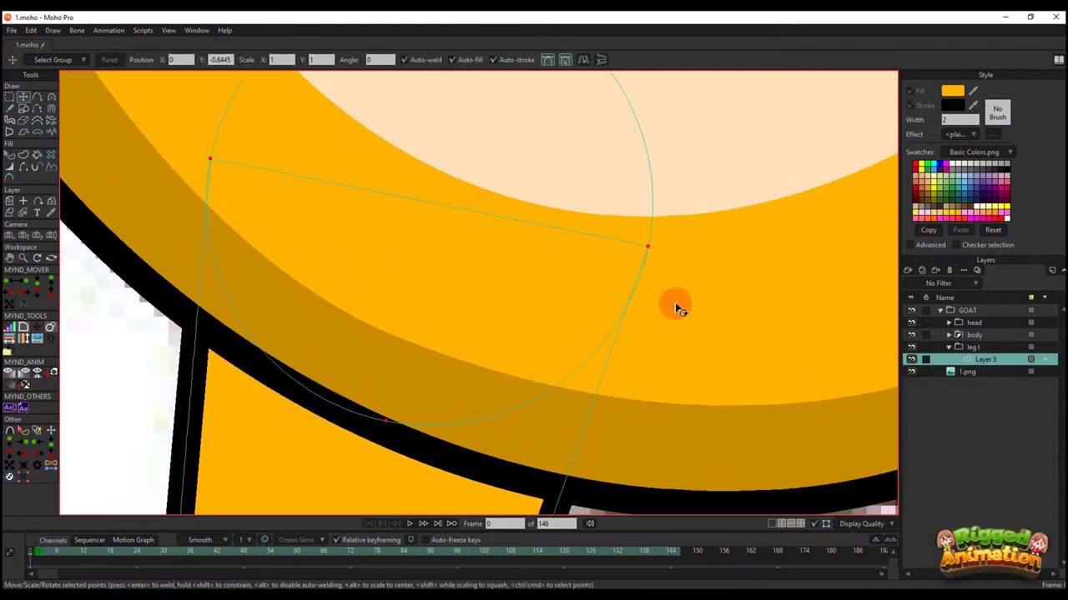
- Select the foot circle's points with the joined lower corners and rotate them slightly so the outline runs smoothly into the leg
scroll(493, 432, down, 4)
key(g)
click(389, 306)
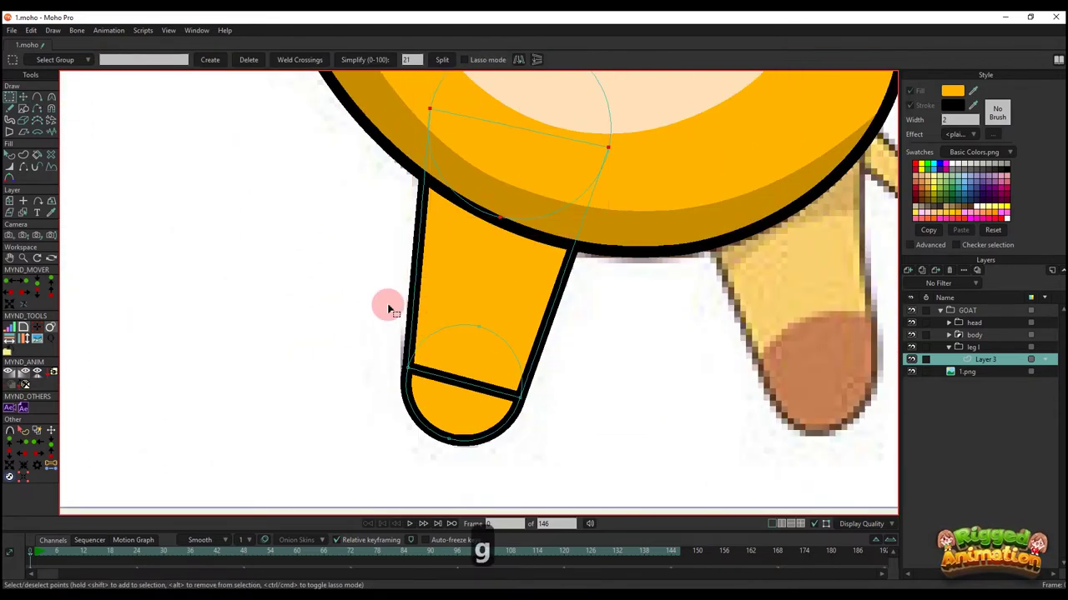
scroll(517, 405, up, 5)
key(t)
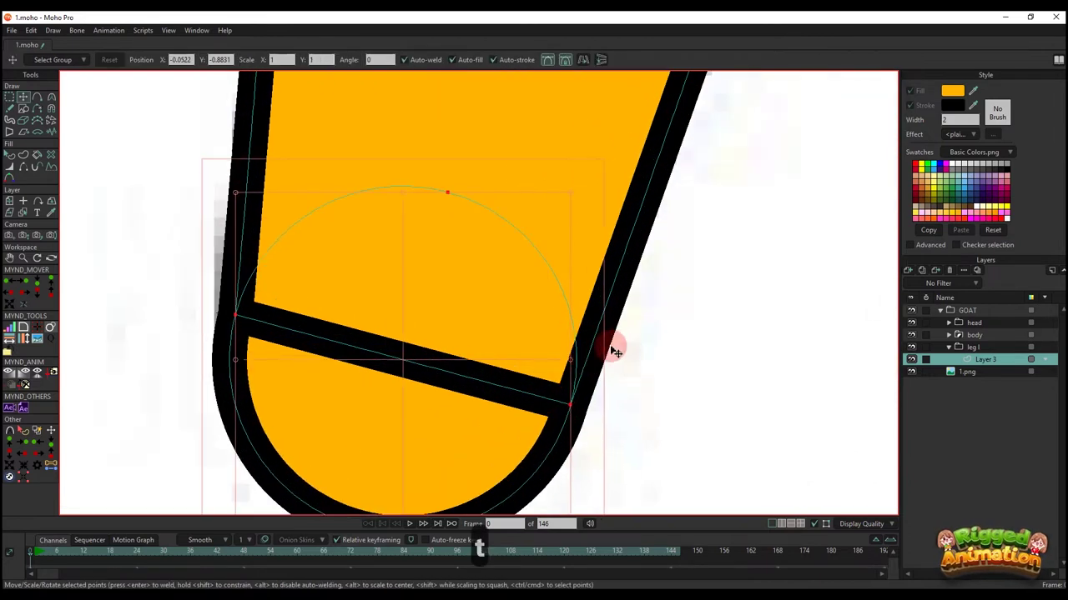
drag(607, 373, 586, 353)
key(ctrl+z)
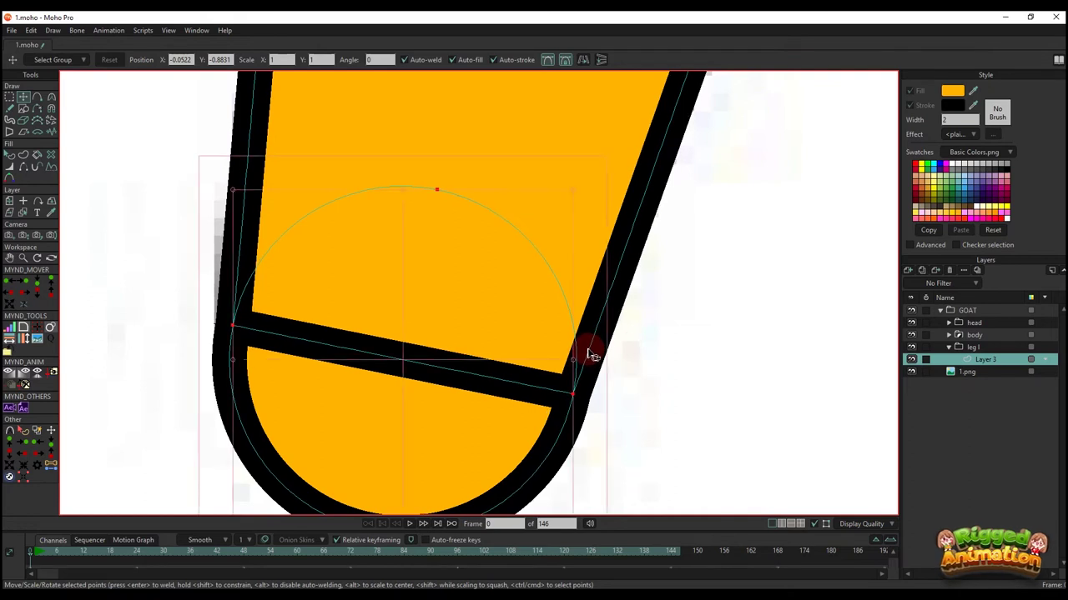
- Hide the body layer, then hide the leg shape's straight edges crossing the upper circle and the foot circle
key(q)
scroll(586, 353, down, 5)
click(23, 166)
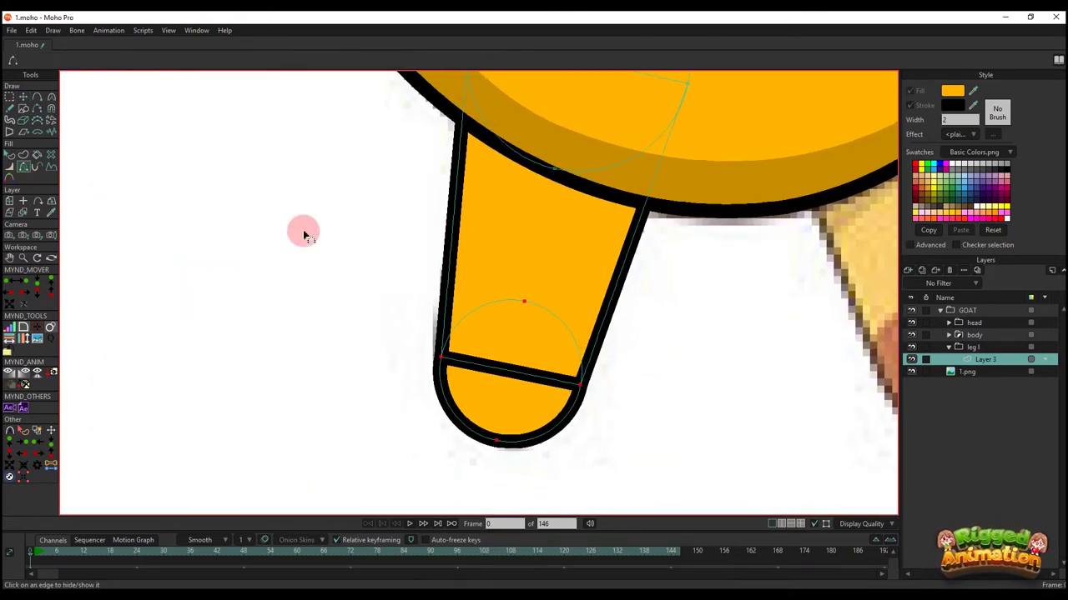
click(911, 336)
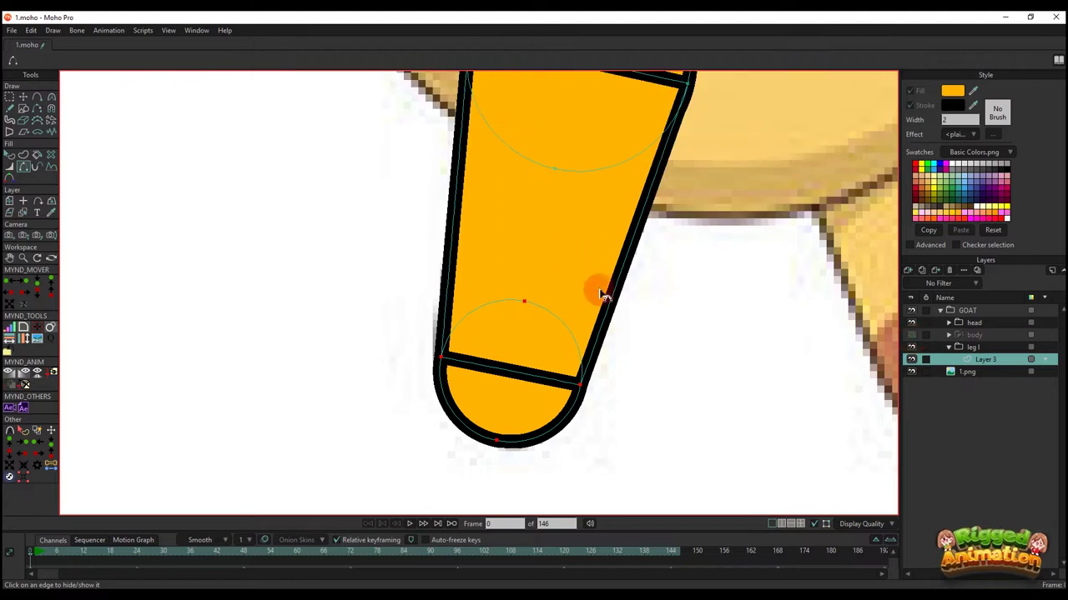
scroll(600, 292, up, 2)
click(566, 147)
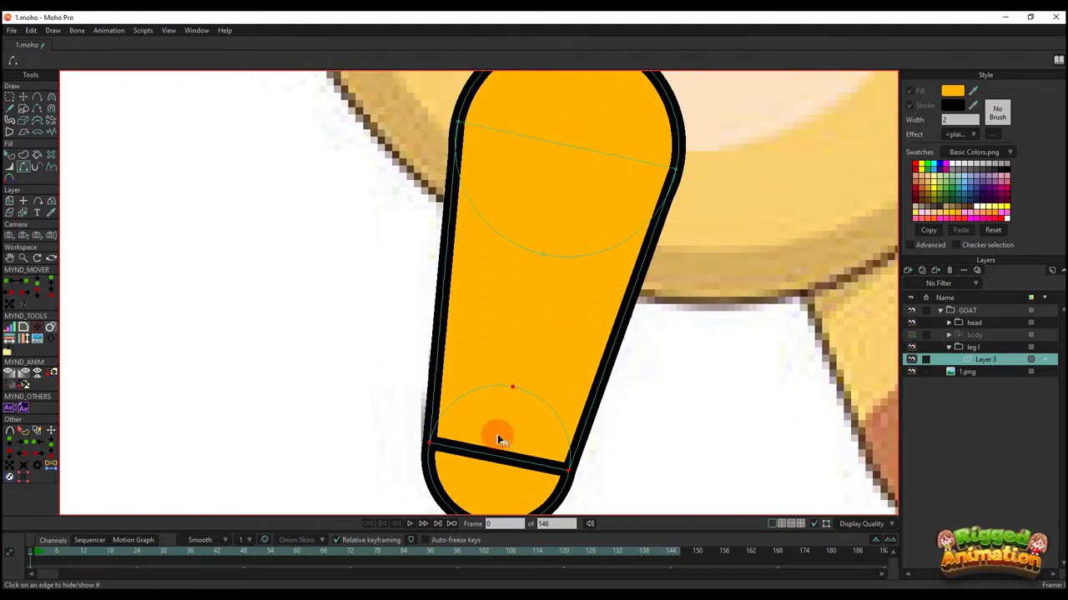
click(498, 460)
- Select the leg shape's four corner points, split the segments between them with midpoints, and show the body layer again
key(a)
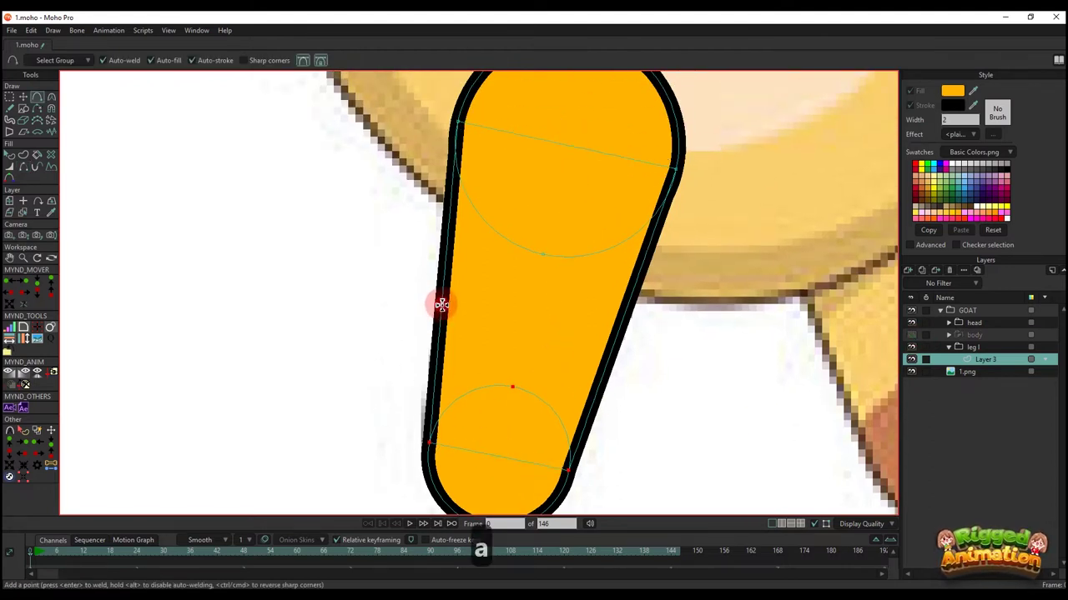
scroll(521, 300, down, 1)
key(t)
key(ctrl+a)
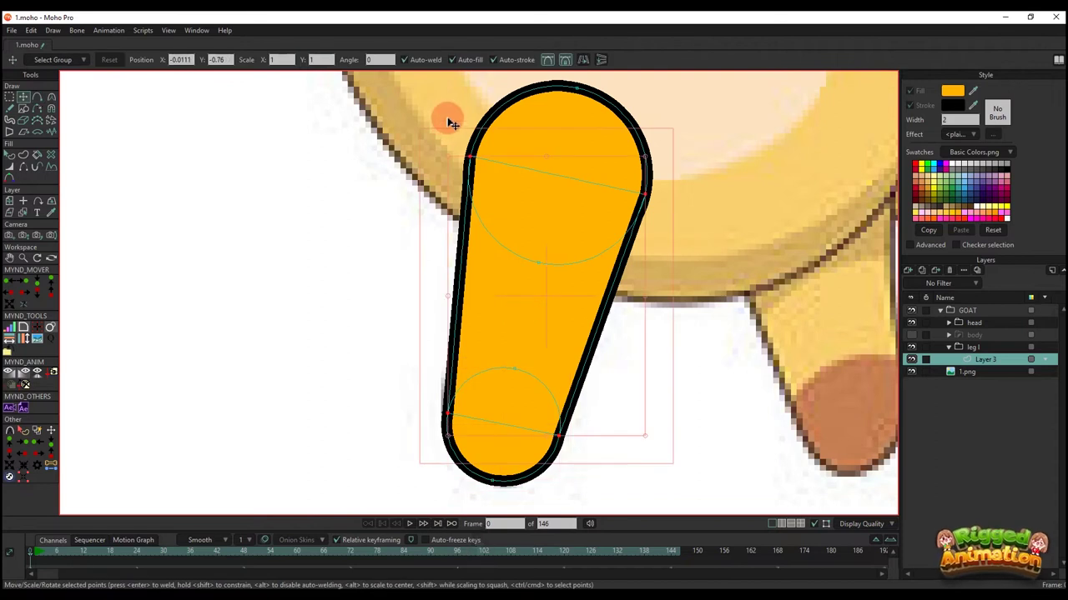
key(g)
scroll(551, 367, down, 5)
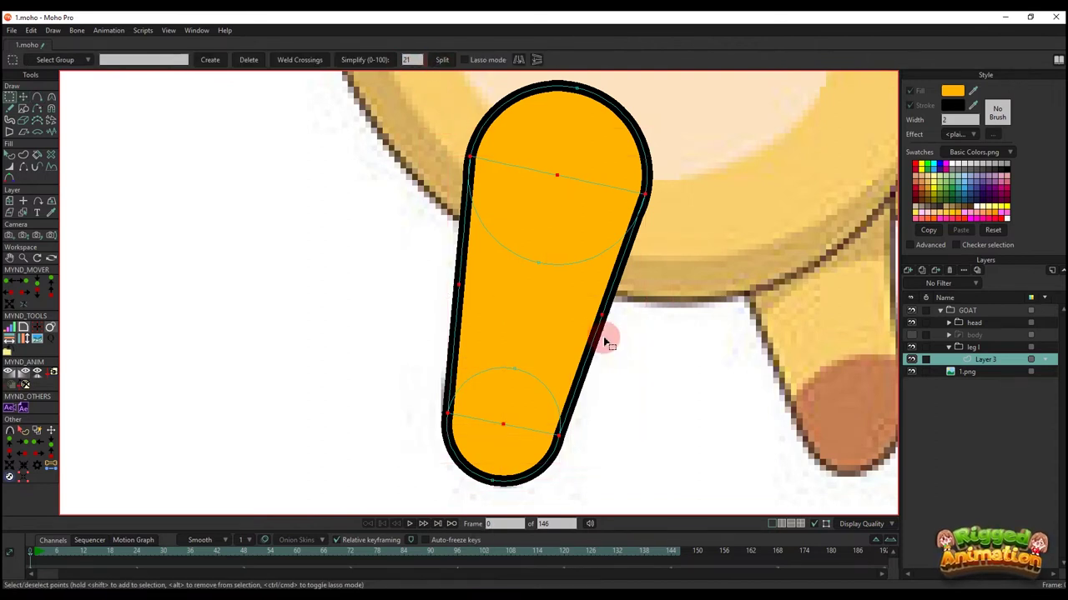
click(911, 335)
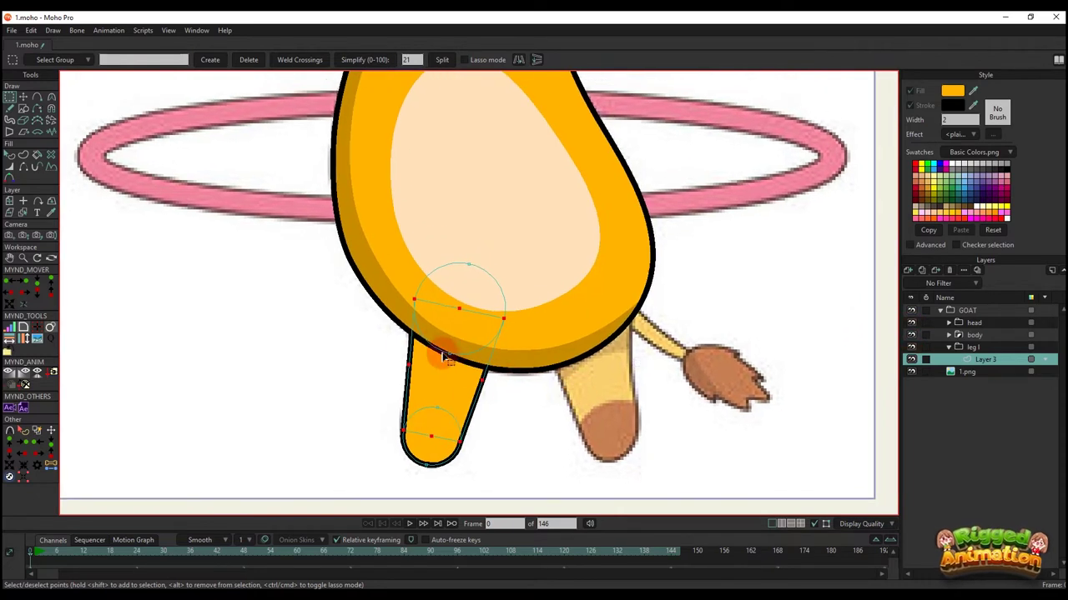
- Raise the foot circle in front of the leg shape and set its fill to dark brown 9C3E0A
scroll(434, 409, up, 2)
key(q)
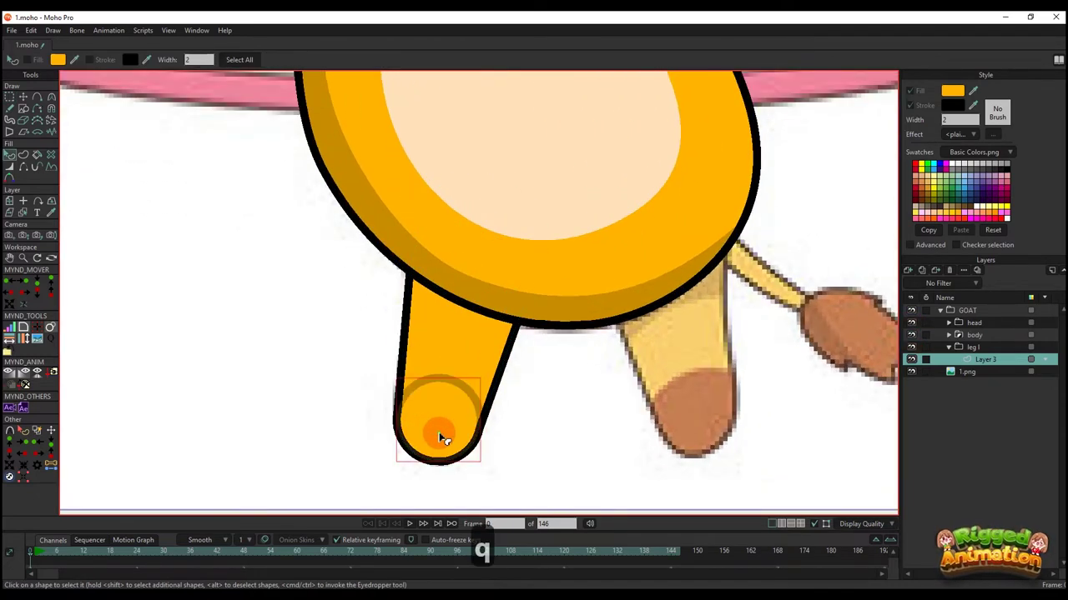
ctrl+click(723, 378)
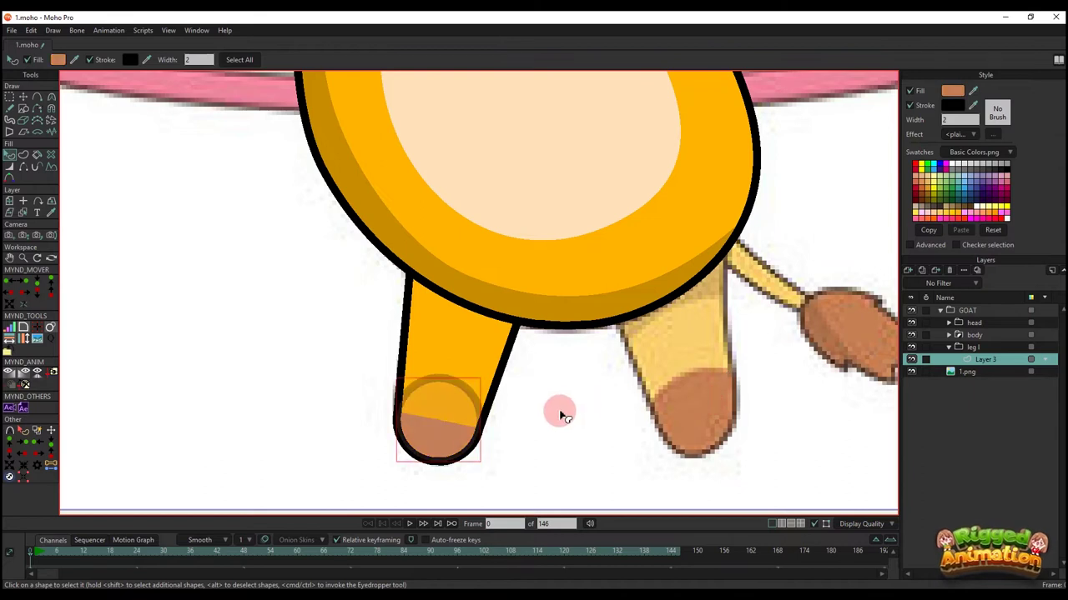
key(alt+Up)
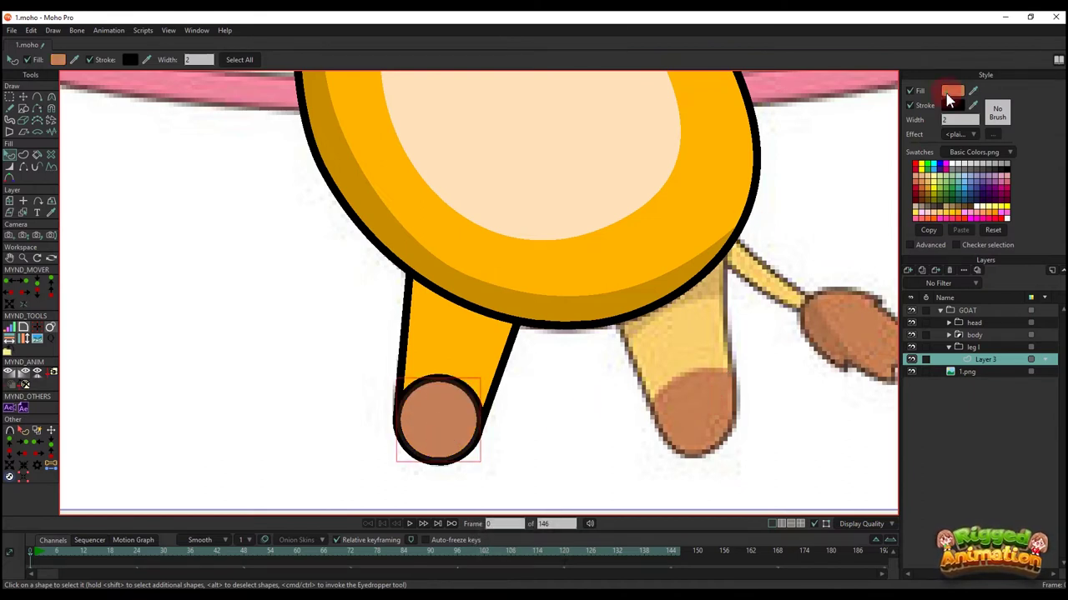
click(947, 95)
drag(868, 133, 899, 140)
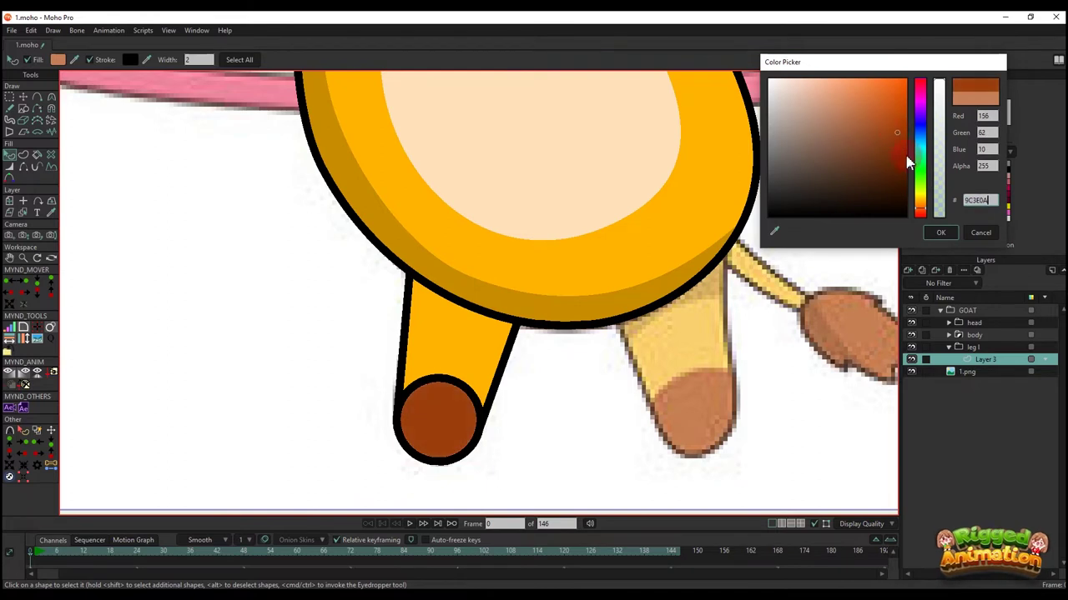
click(940, 234)
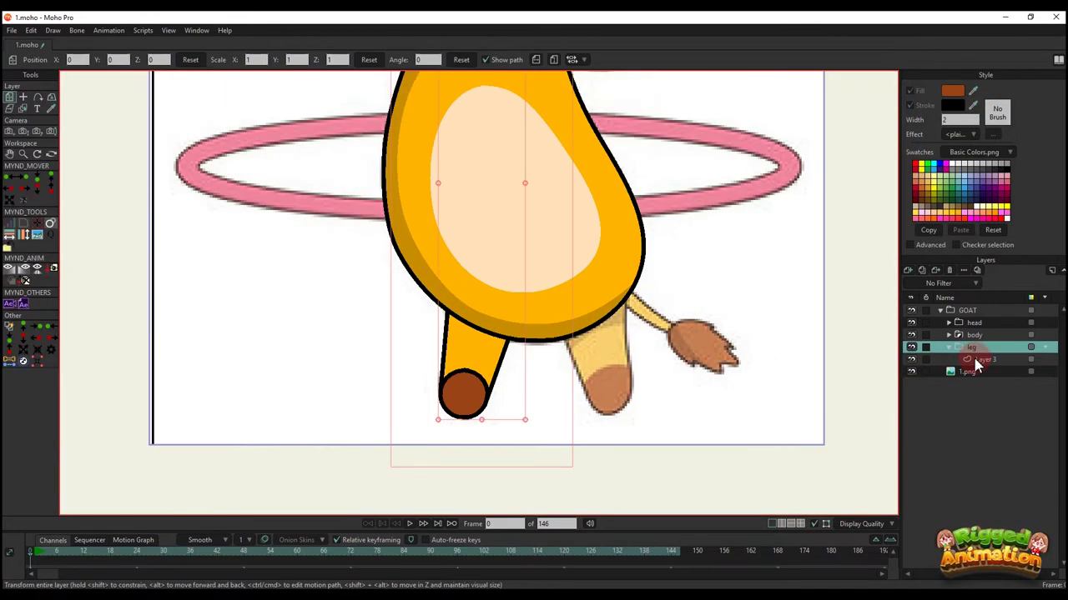
- Move Layer 3 out of the leg group and delete the empty group
click(979, 360)
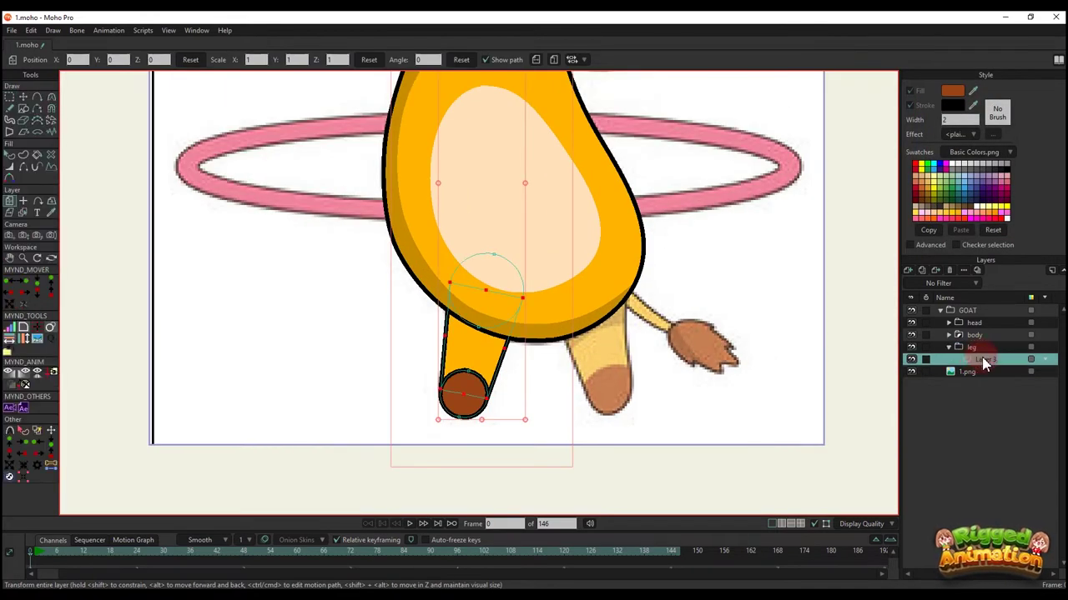
drag(976, 347, 968, 357)
click(973, 360)
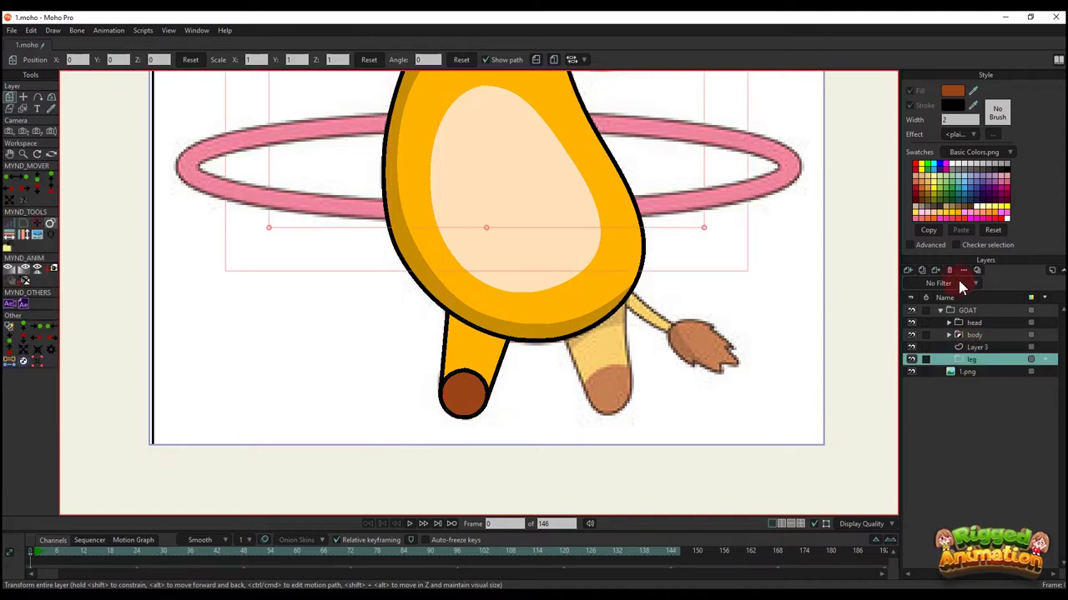
click(949, 270)
- Rename Layer 3 as "leg l" and set its origin at the centre of the upper circle
double_click(976, 347)
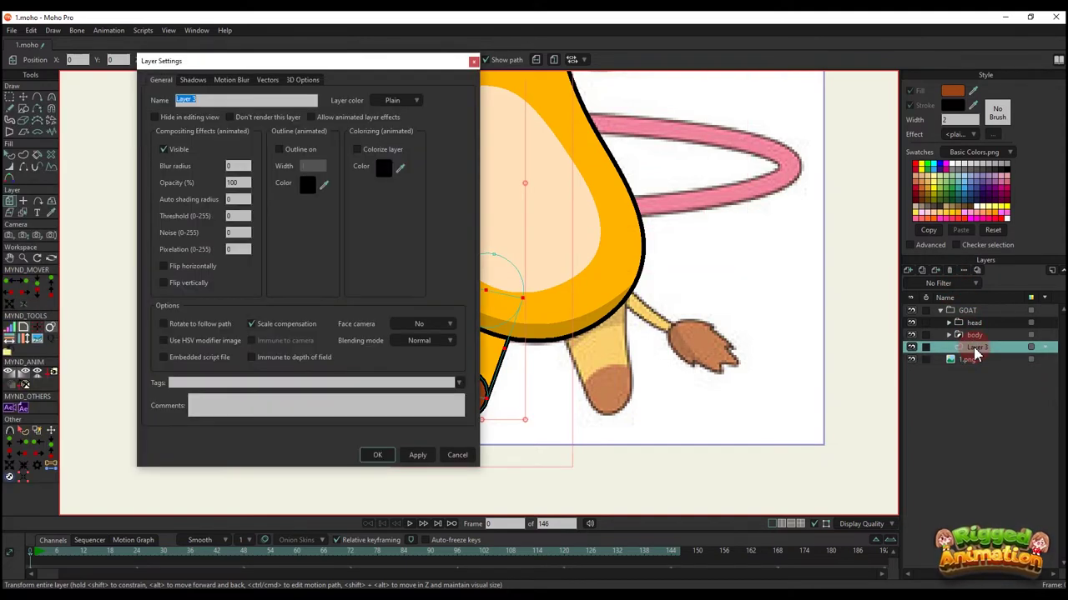
text(leg_l)
key(Return)
drag(471, 313, 513, 330)
scroll(512, 328, up, 2)
key(o)
scroll(543, 305, up, 2)
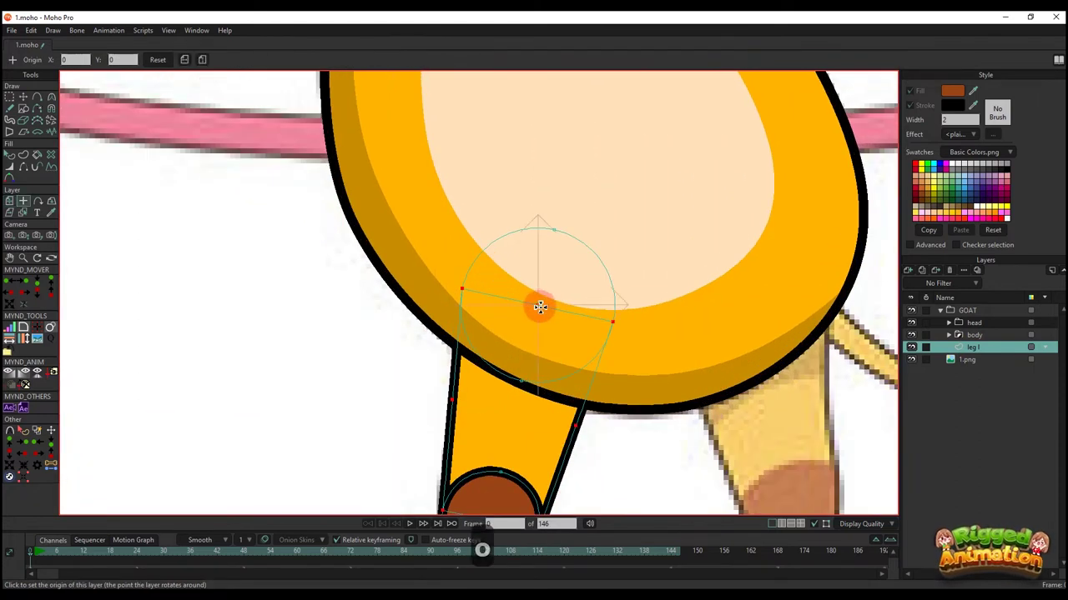
- Duplicate the "leg l" layer and rename the copy as "leg r"
scroll(539, 307, down, 5)
key(m)
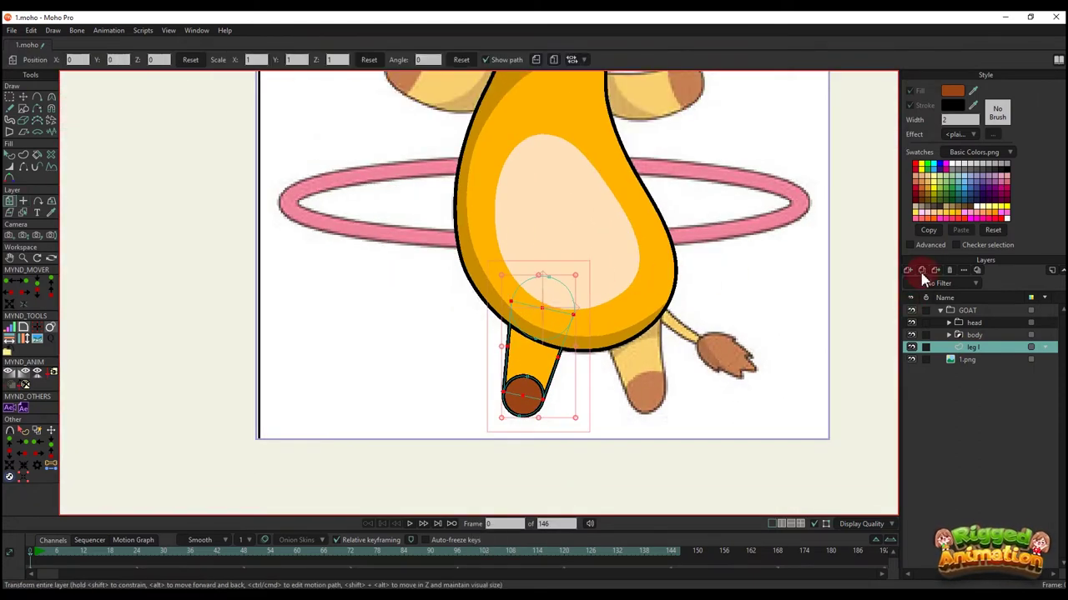
click(921, 271)
double_click(974, 345)
key(BackSpace)
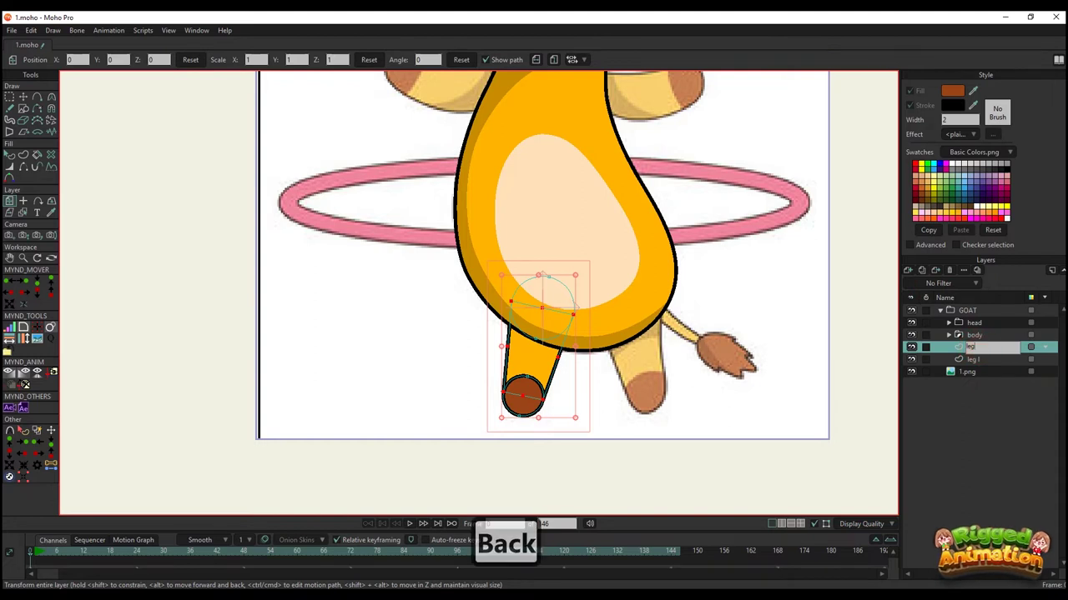
text(_r)
key(Return)
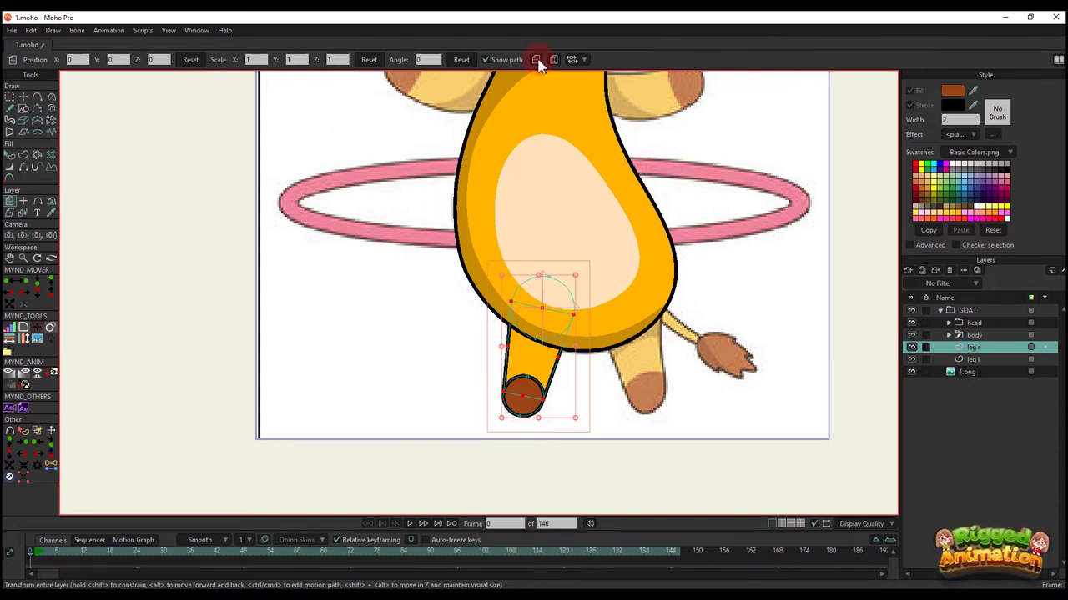
- Flip the "leg r" layer horizontally
click(537, 60)
click(106, 98)
click(25, 99)
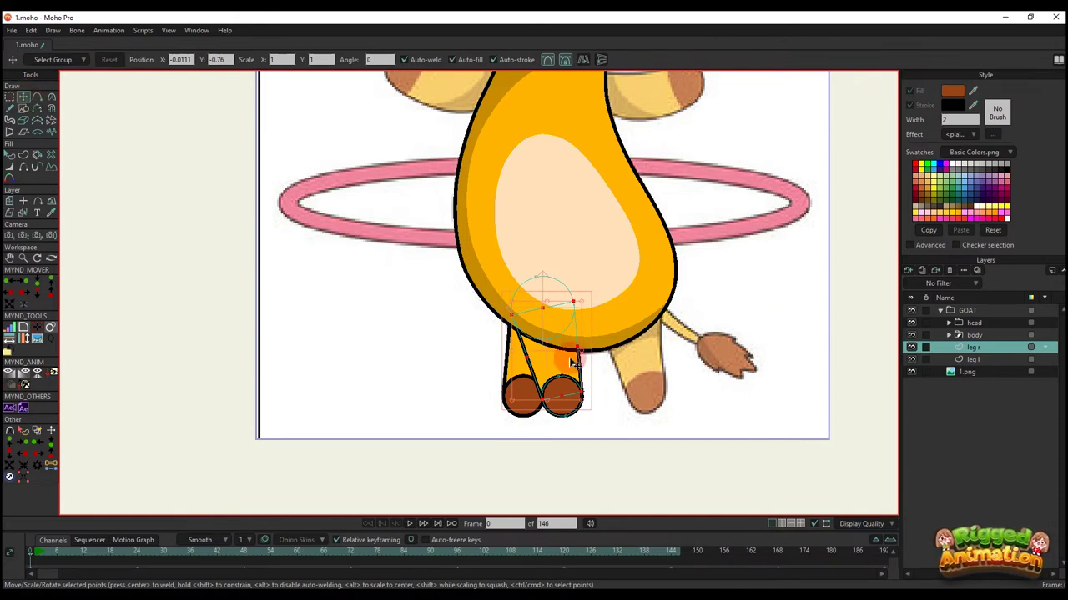
- Select all points of the flipped leg and move them over the reference drawing's other leg
drag(550, 363, 604, 354)
key(ctrl+z)
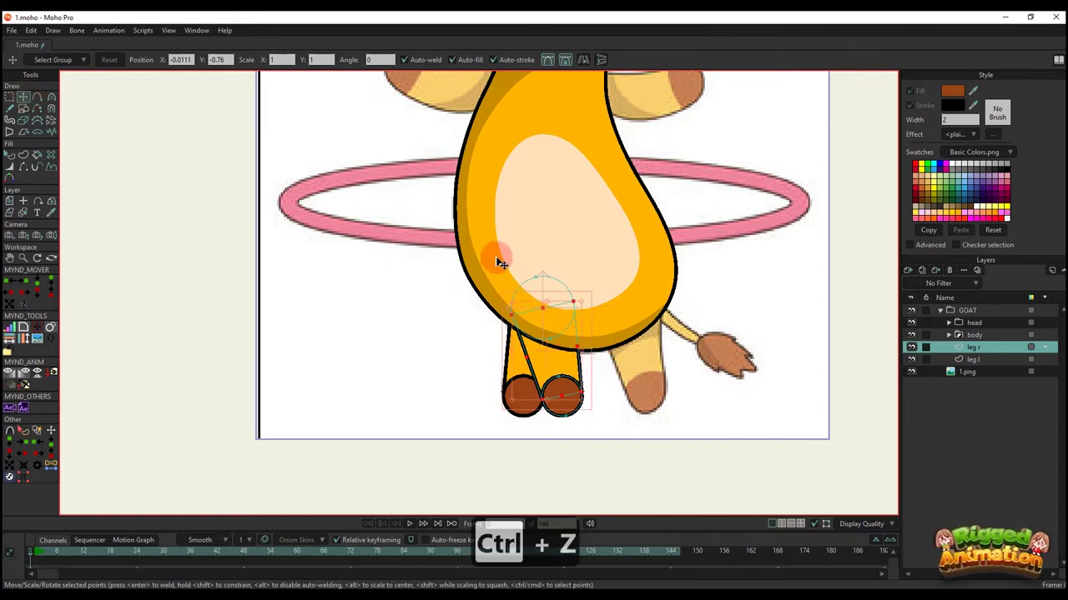
key(g)
drag(476, 230, 640, 445)
key(t)
drag(561, 363, 643, 353)
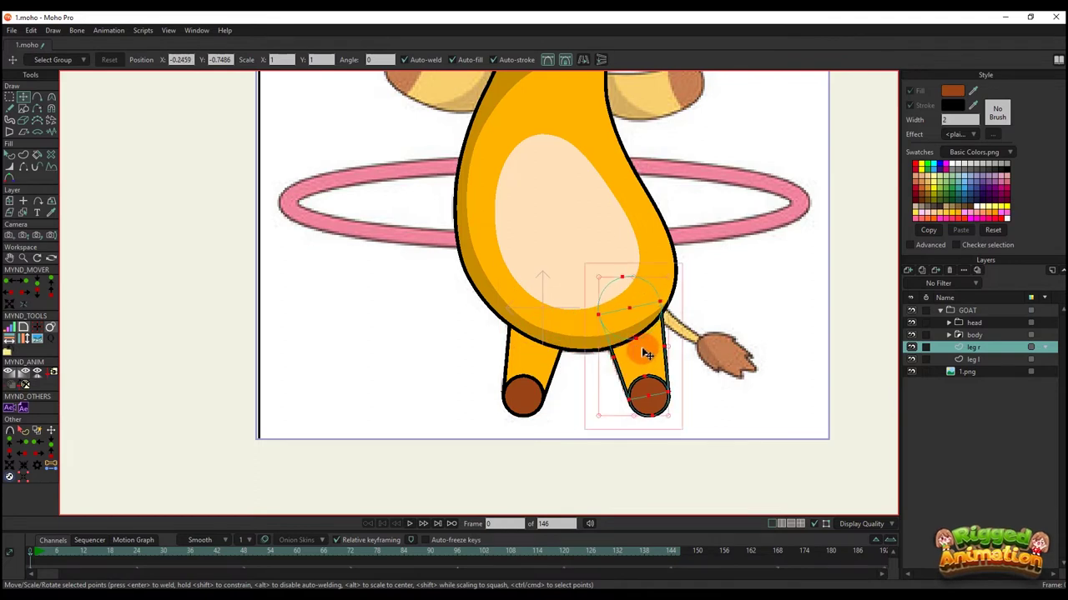
- Add a new vector layer directly above the 1.png reference image and rename it "tail"
key(q)
scroll(613, 417, down, 5)
click(851, 386)
click(968, 372)
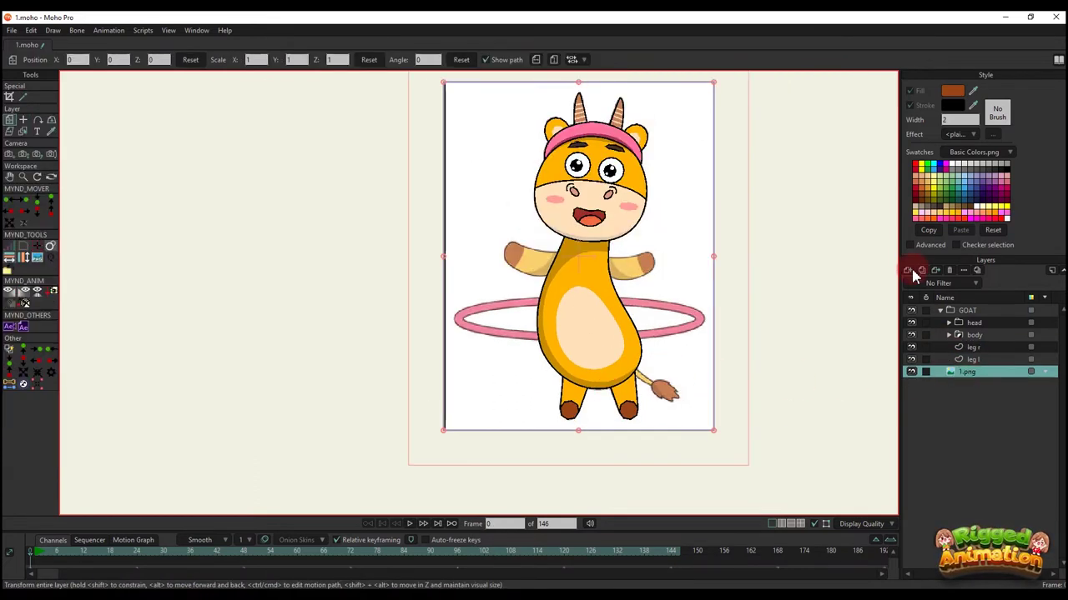
click(972, 359)
click(908, 270)
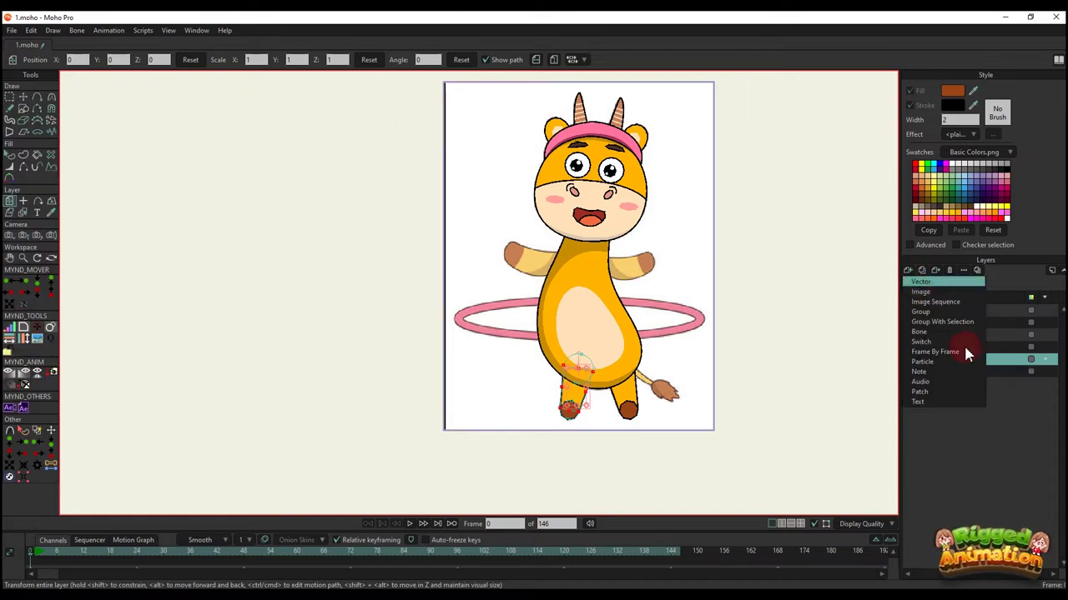
click(966, 371)
click(968, 372)
double_click(977, 373)
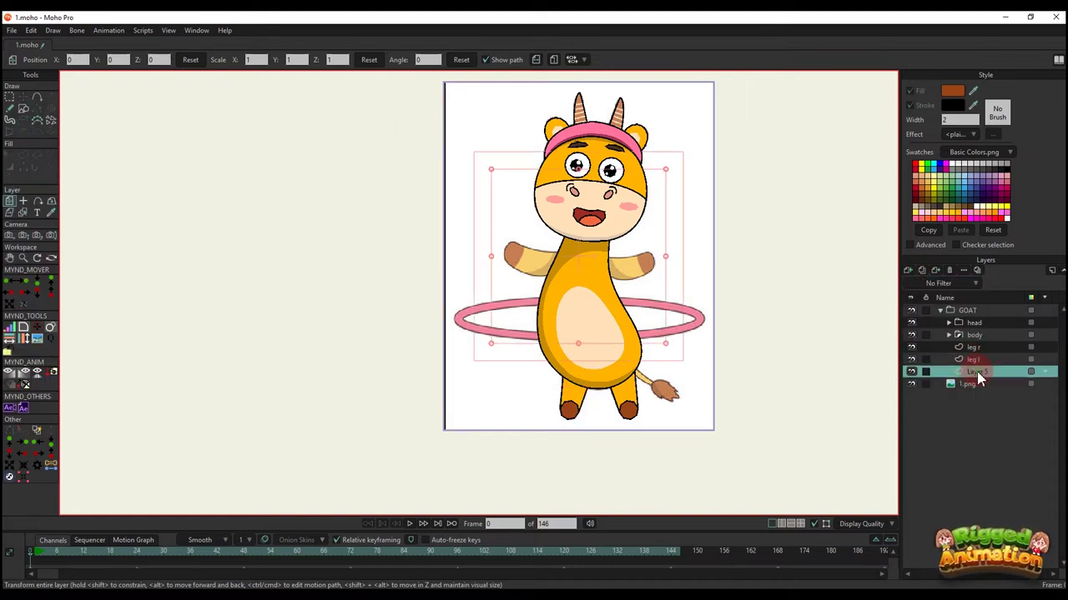
text(tail)
key(Return)
- Draw a three-point curve along the reference tail, from inside the body to the brown tuft
scroll(634, 383, up, 6)
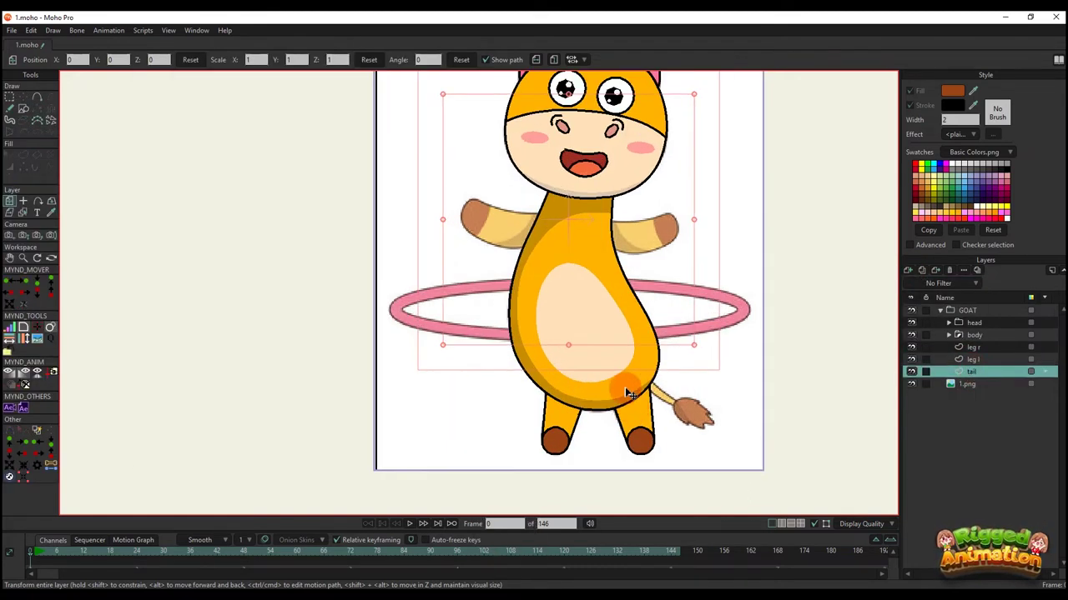
click(38, 98)
scroll(489, 291, up, 4)
drag(469, 332, 539, 383)
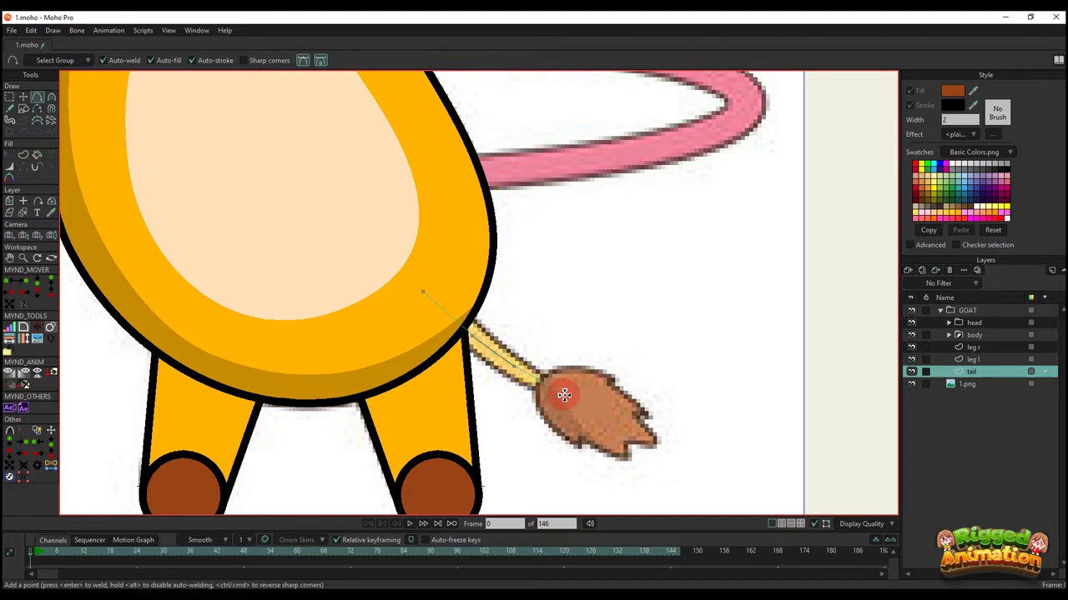
click(422, 294)
- Create a stroke-only shape from the whole tail curve, using the body's orange and a width of 7
key(g)
drag(403, 278, 644, 449)
click(28, 157)
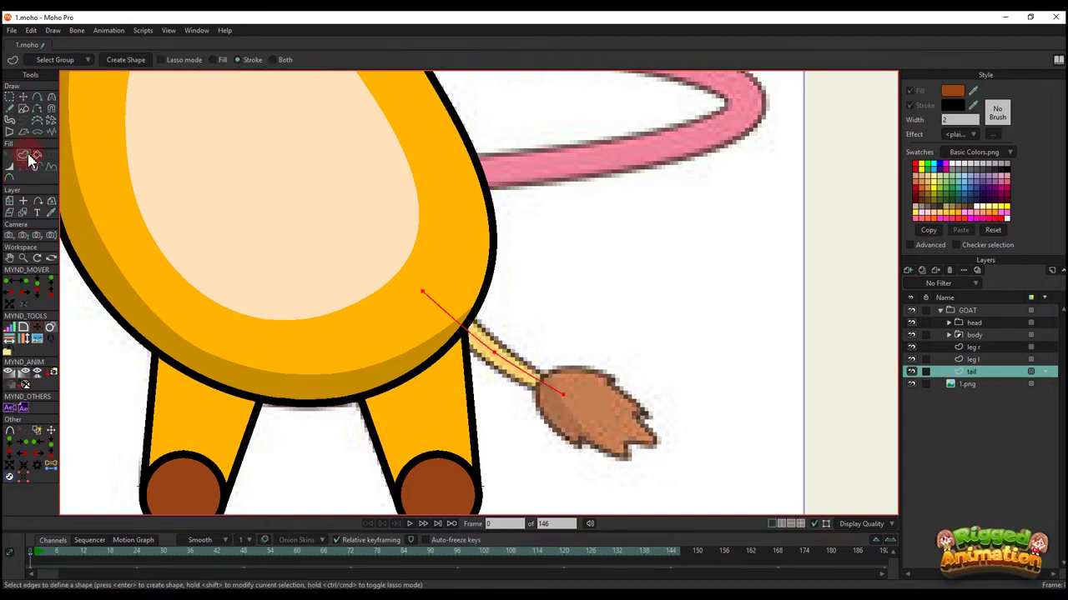
click(143, 66)
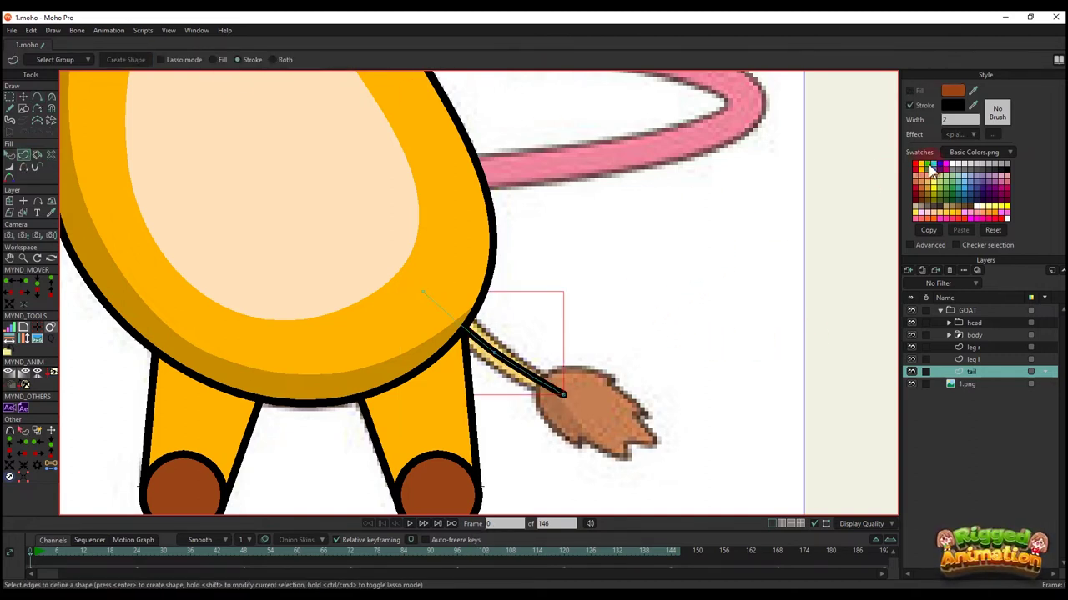
drag(952, 106, 470, 224)
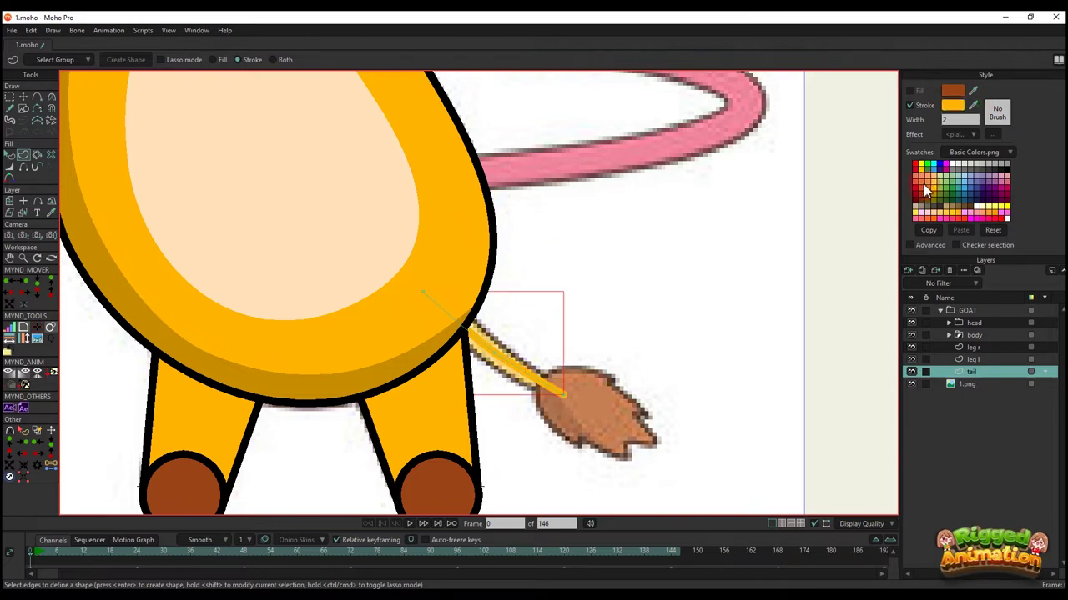
mouse_move(947, 120)
mouse_down()
mouse_move(980, 166)
mouse_move(971, 158)
mouse_up()
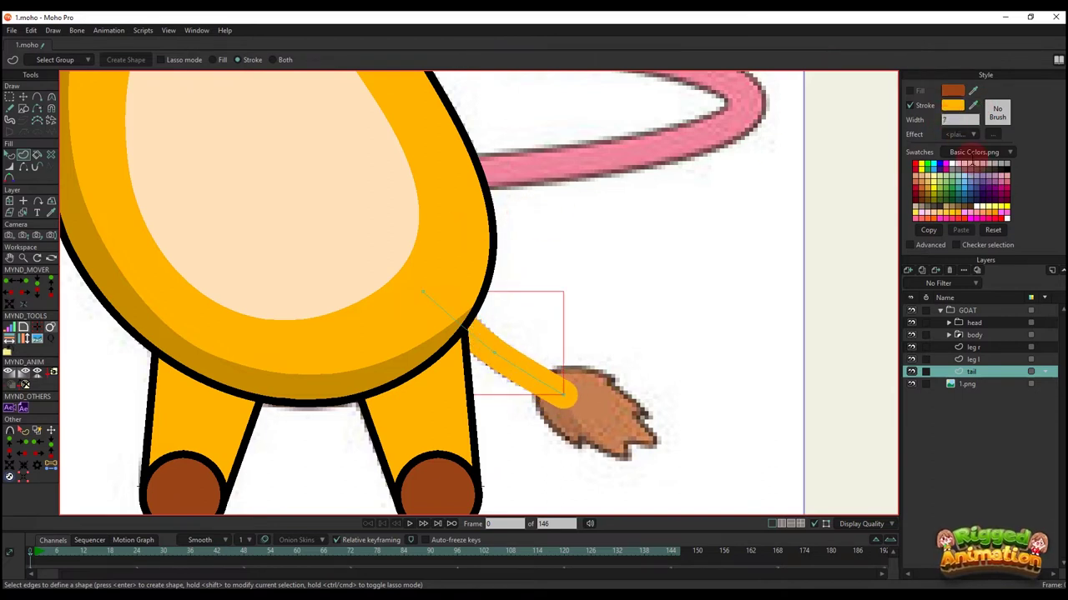
- Taper the tail with the Line Width tool by adjusting its points to be wider at the body and narrower at the tip
click(10, 166)
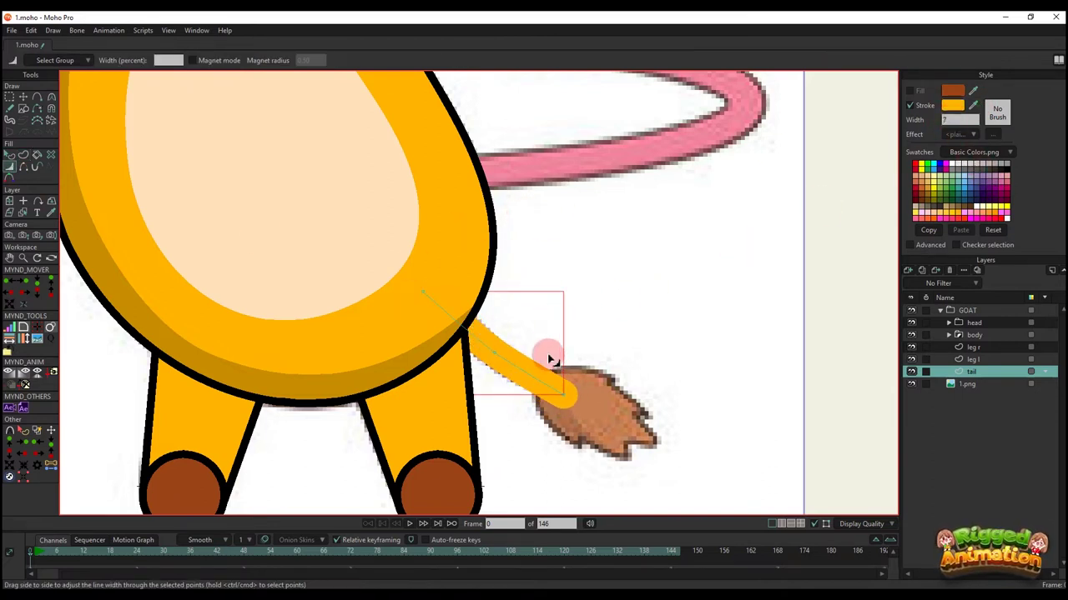
click(560, 396)
drag(498, 356, 507, 361)
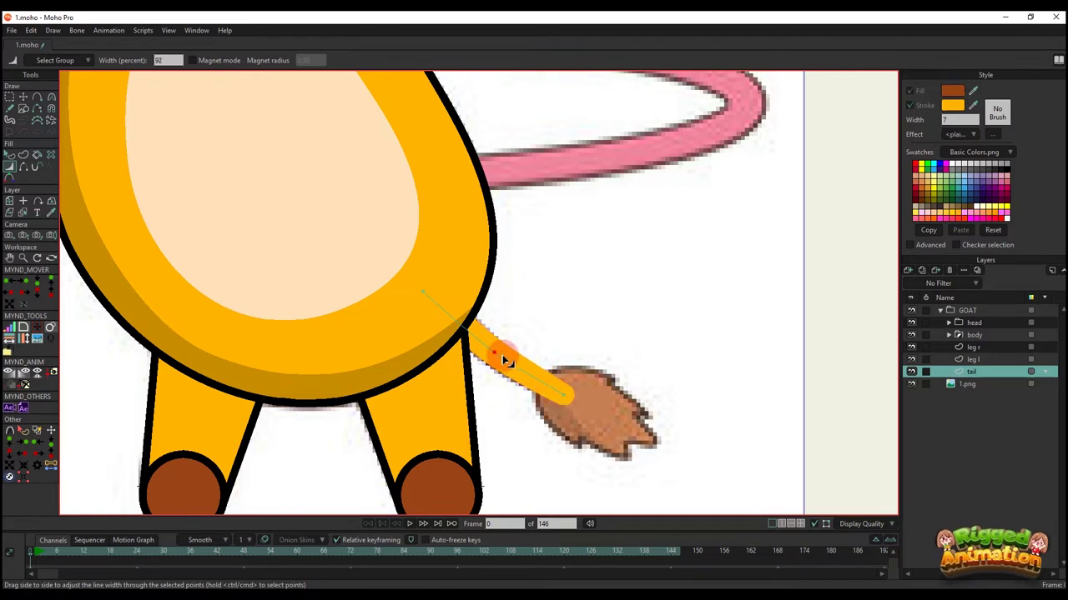
key(q)
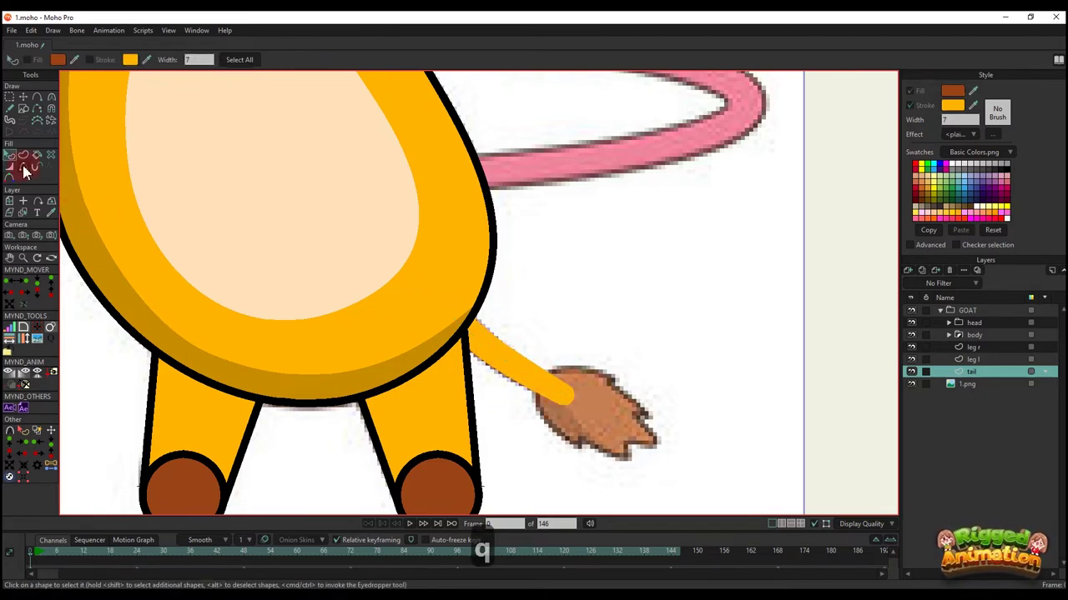
click(10, 167)
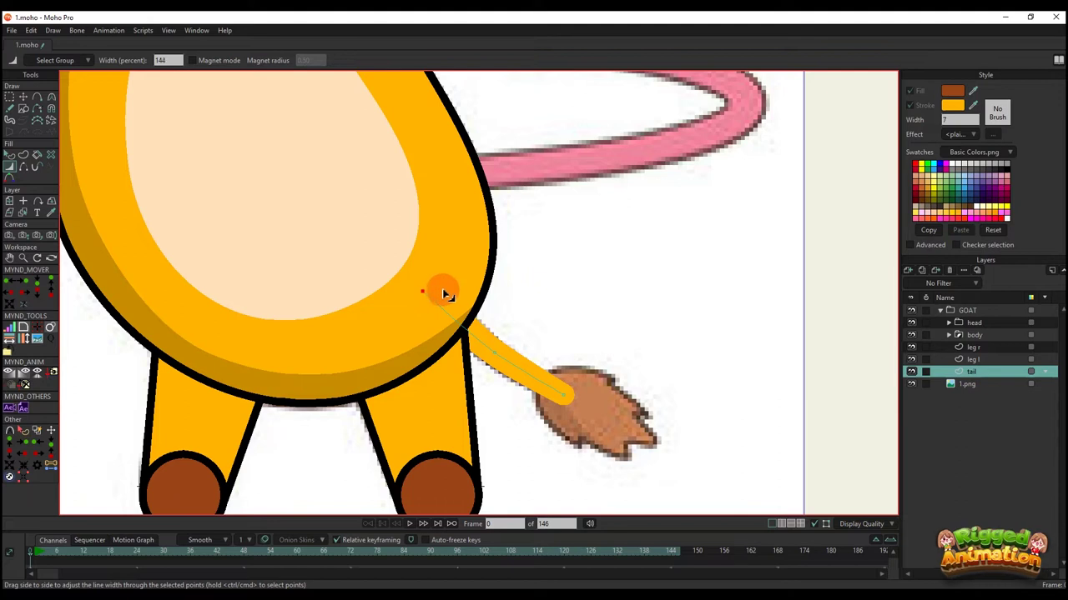
drag(497, 348, 501, 347)
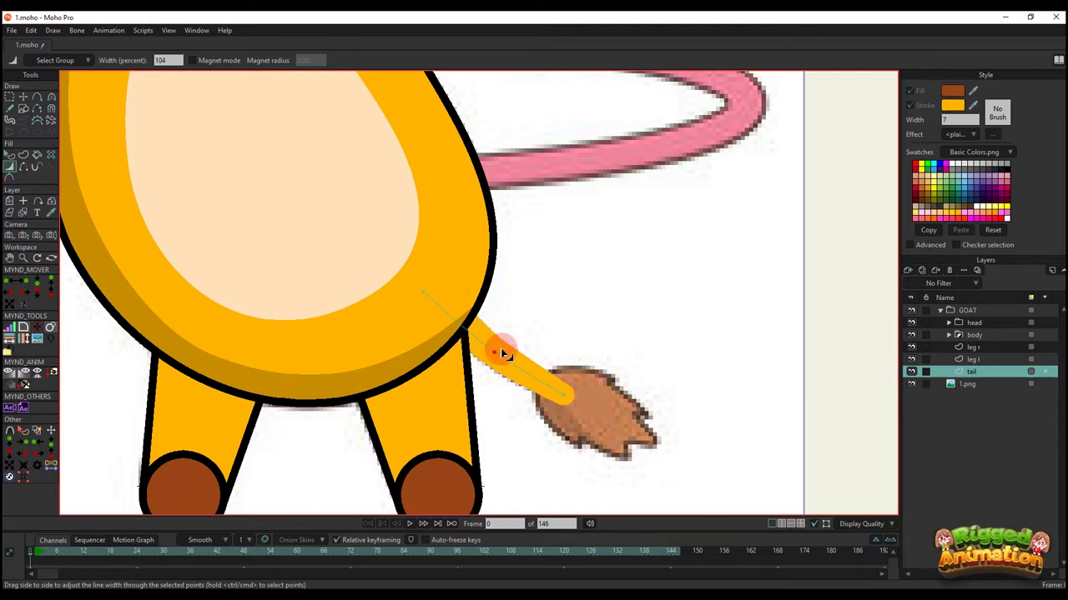
click(576, 392)
- Duplicate the tail stroke in place and set the copy's stroke width to 9
key(q)
scroll(596, 364, down, 3)
scroll(596, 367, up, 5)
click(569, 338)
key(ctrl+c)
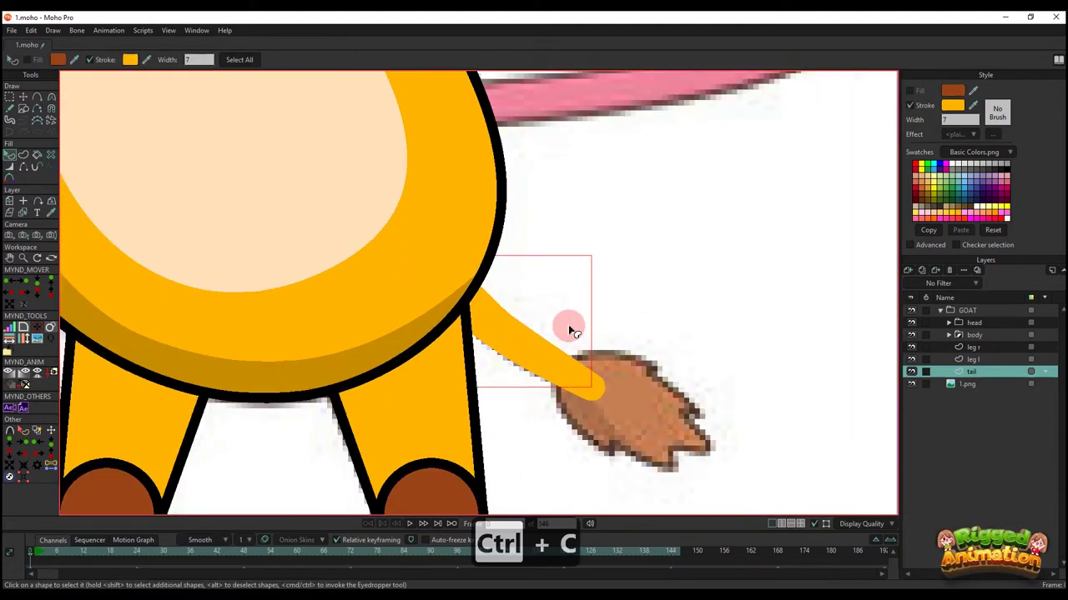
key(ctrl+v)
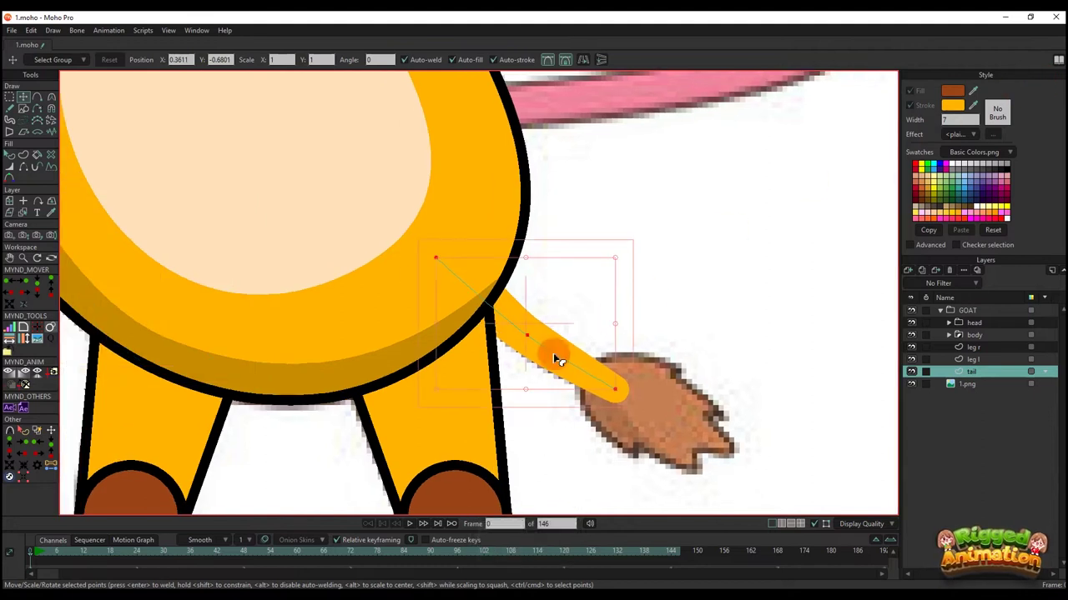
key(q)
scroll(956, 119, up, 2)
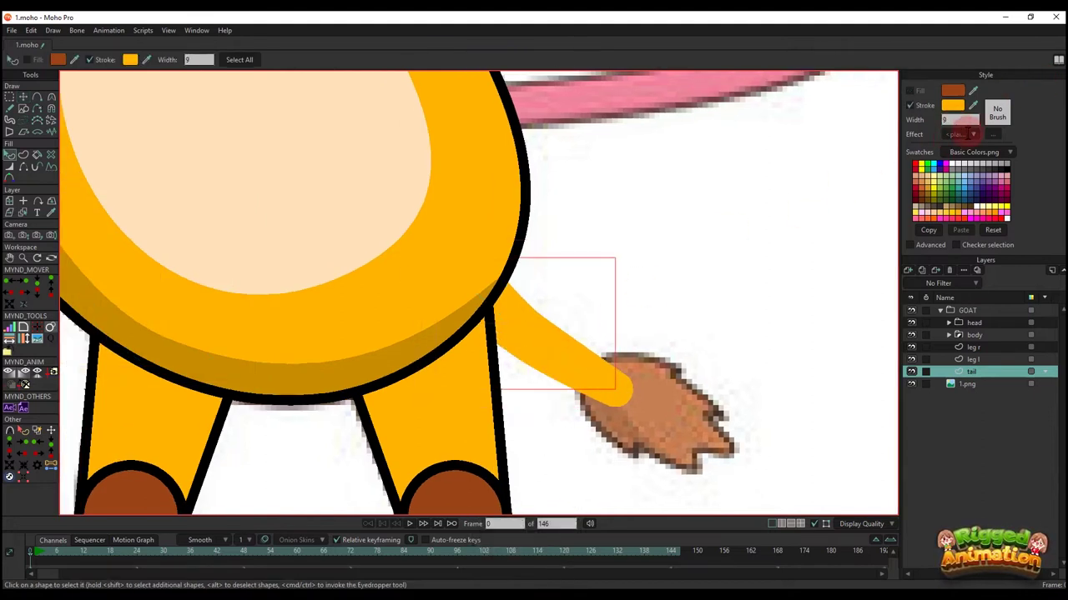
- Color the duplicated tail stroke black (000000) and place it behind the orange stroke as an outline
click(961, 103)
drag(871, 147, 700, 279)
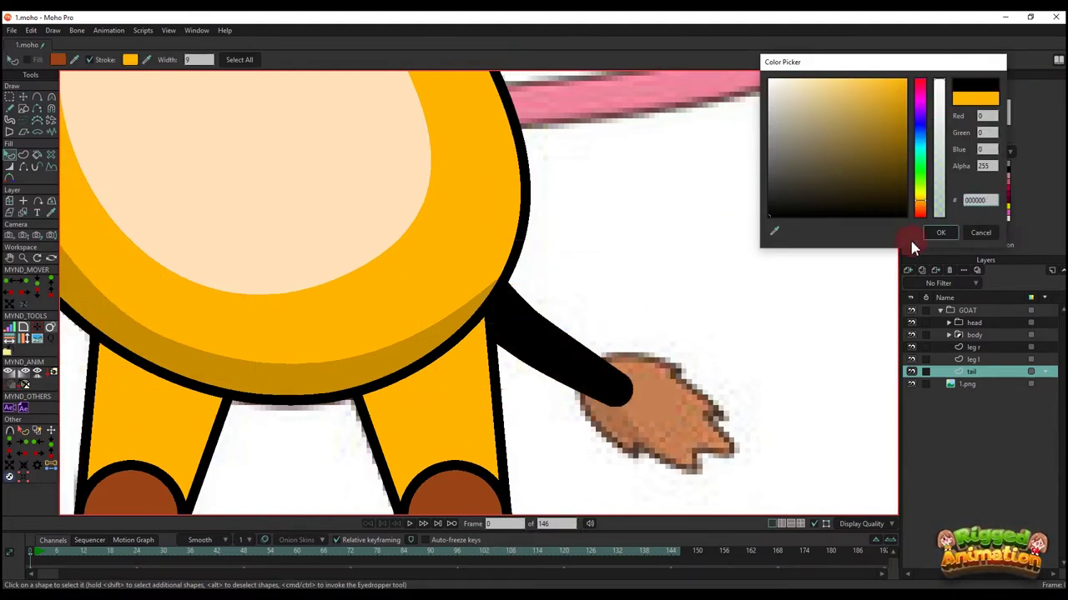
click(944, 231)
key(q)
alt+click(551, 361)
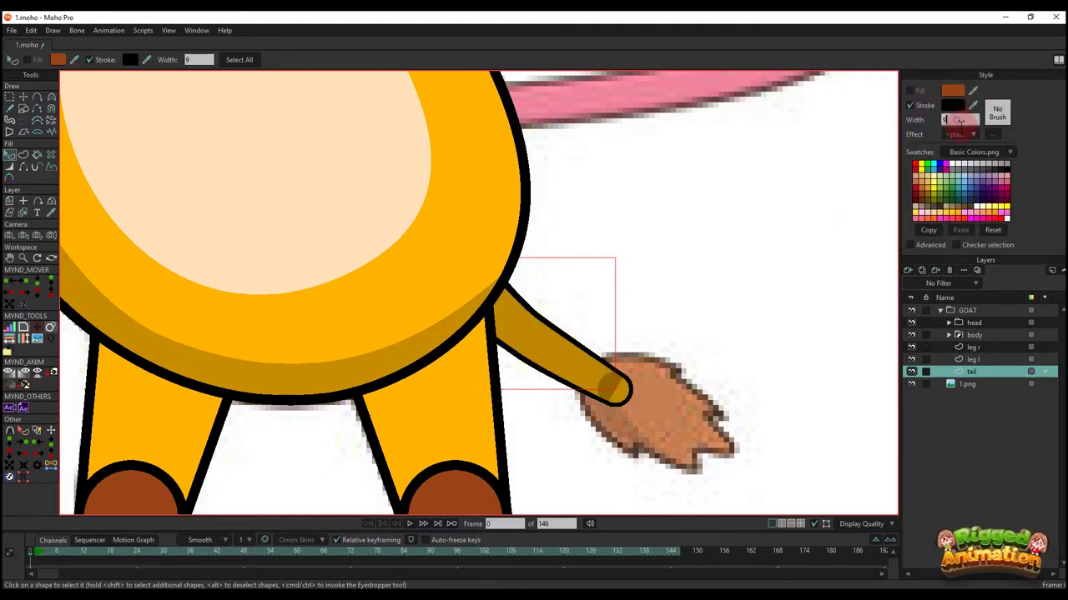
- Set the black tail outline's stroke width to 11 and check its thickness against the body outline
scroll(960, 123, up, 1)
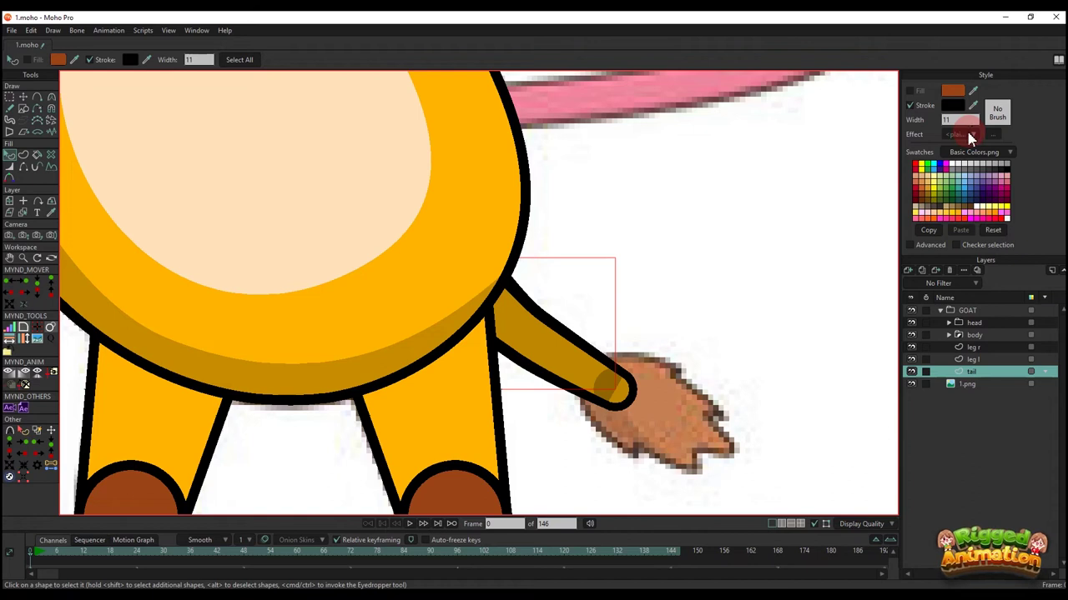
click(707, 248)
scroll(648, 325, down, 5)
drag(648, 340, 650, 351)
scroll(646, 354, up, 2)
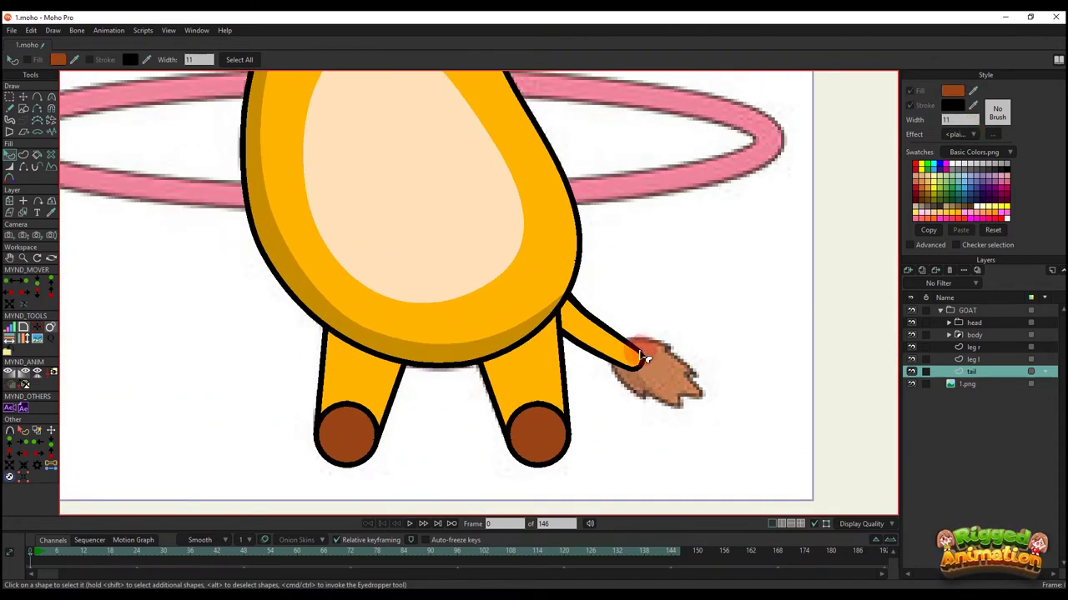
- Trace the reference tail's tuft with curve points, following its jagged tips around to the upper edge
key(a)
scroll(642, 355, up, 3)
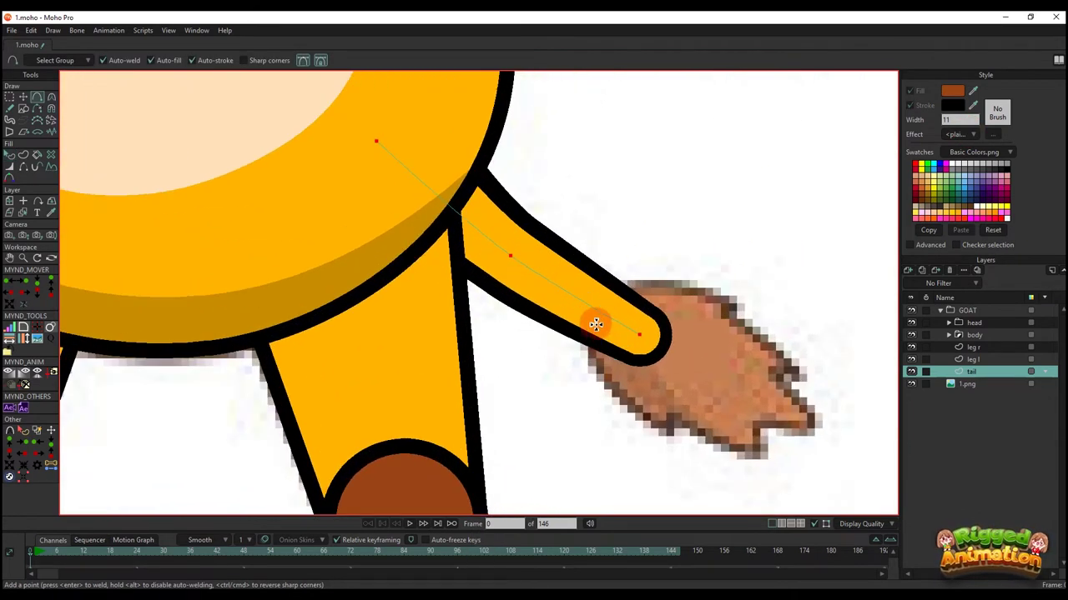
drag(595, 324, 678, 414)
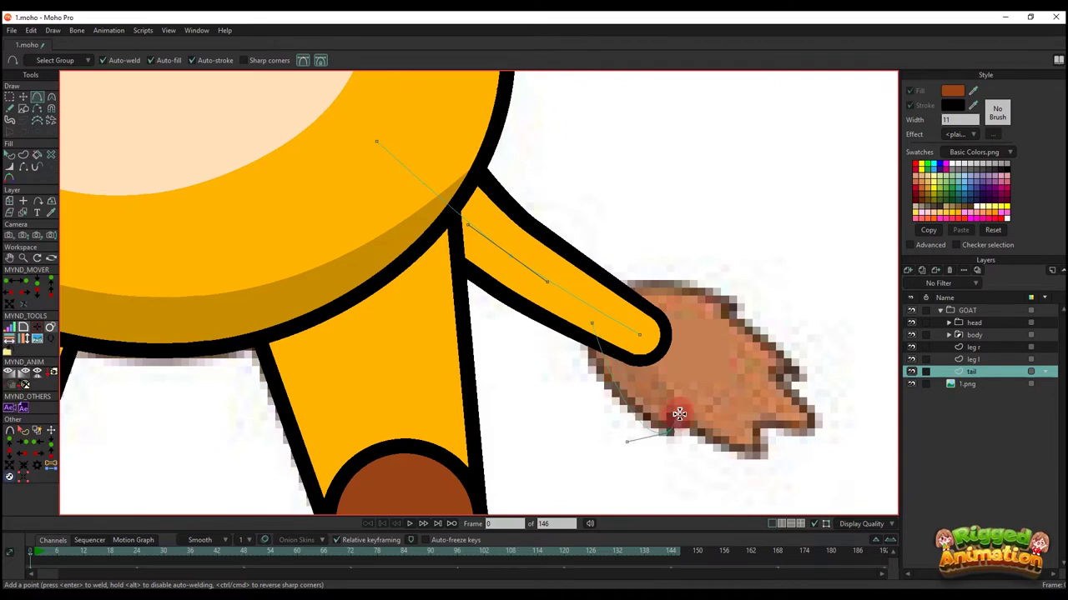
drag(754, 434, 755, 425)
drag(755, 425, 819, 413)
click(778, 375)
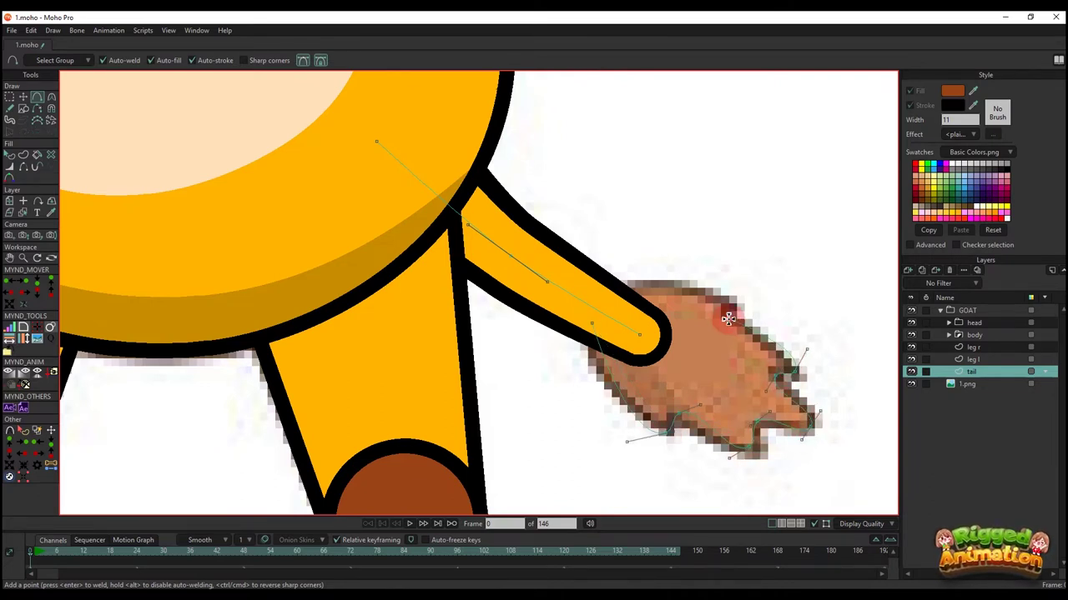
drag(735, 311, 612, 298)
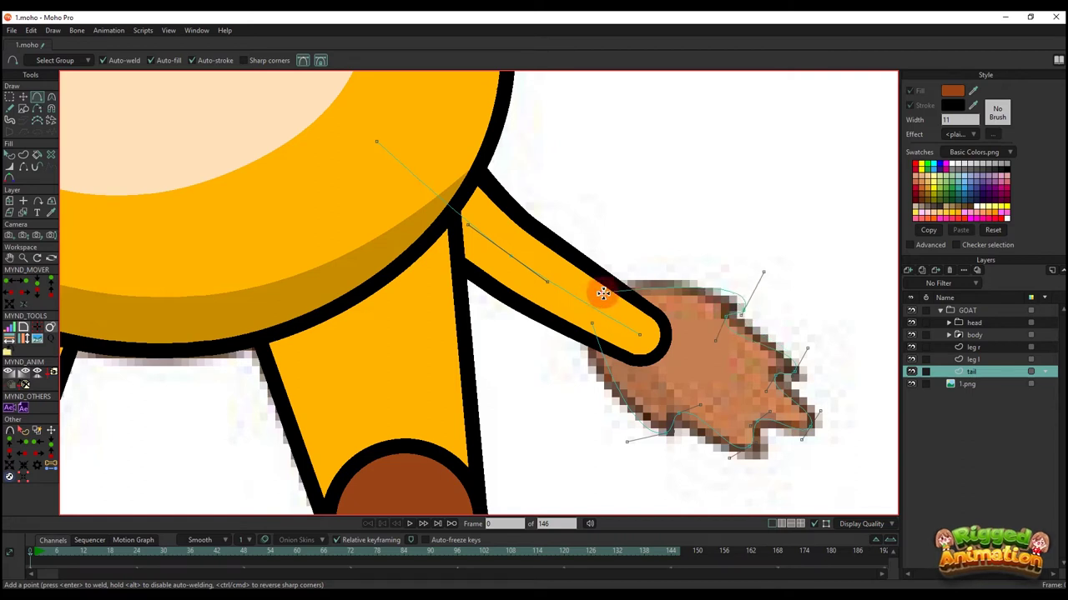
- Close the tuft outline by welding its last point to its first, forming a filled shape
scroll(608, 299, up, 3)
key(t)
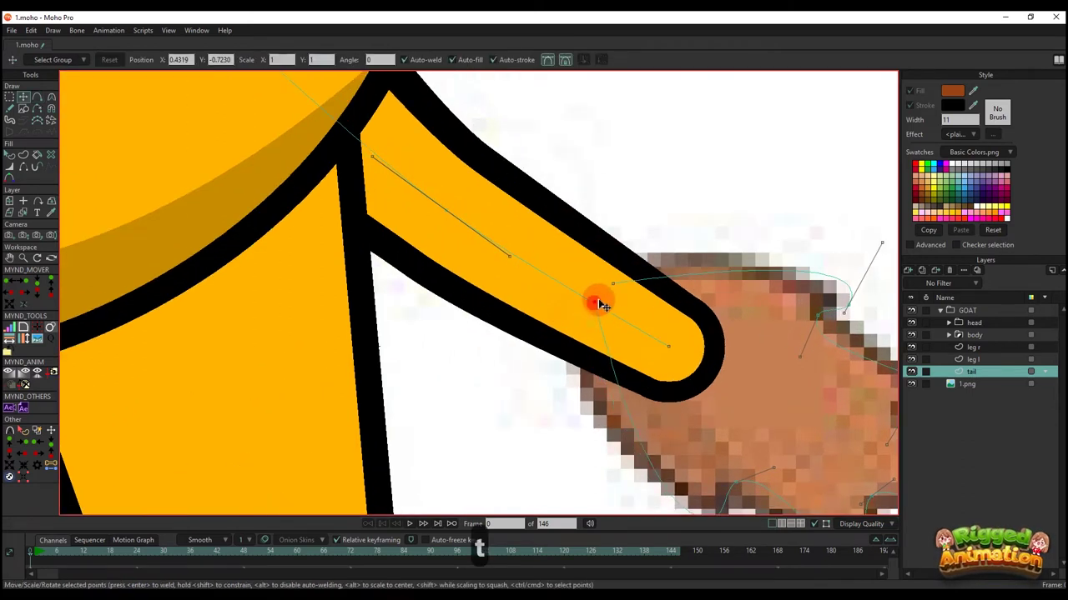
drag(615, 290, 613, 299)
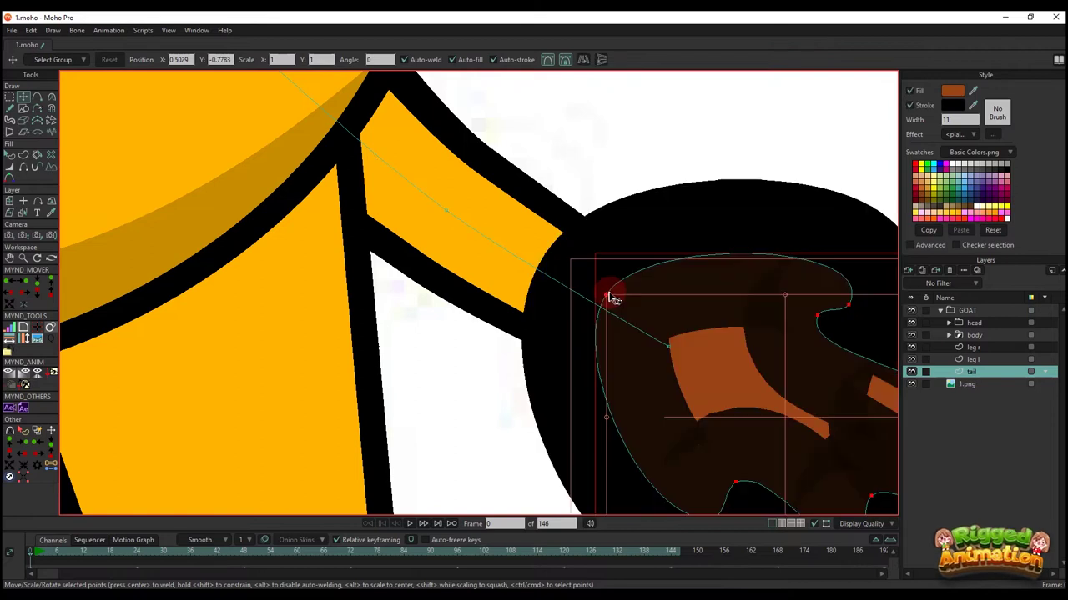
- Set the brown tuft shape's stroke width to 2
scroll(638, 296, down, 3)
text(q)
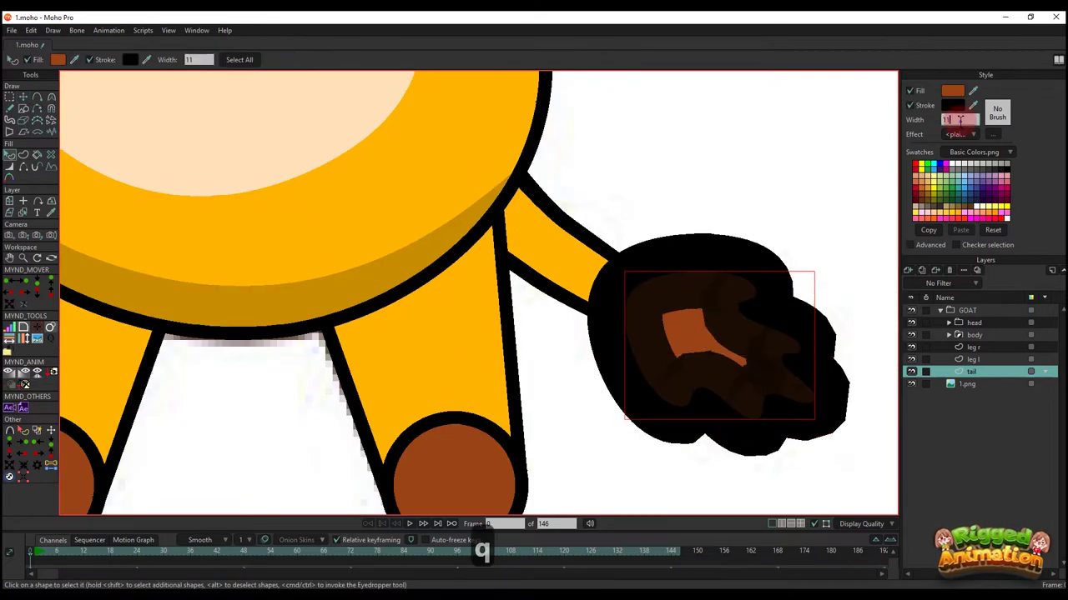
text(2)
key(Return)
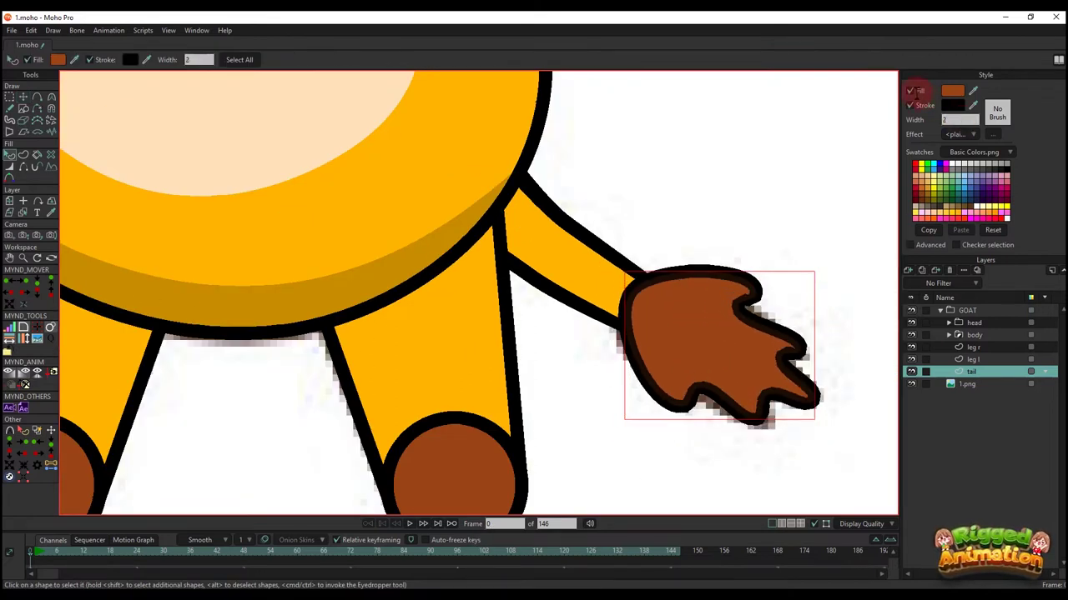
- Move the tuft's joining point onto the centre line of the tail
key(t)
scroll(551, 248, up, 2)
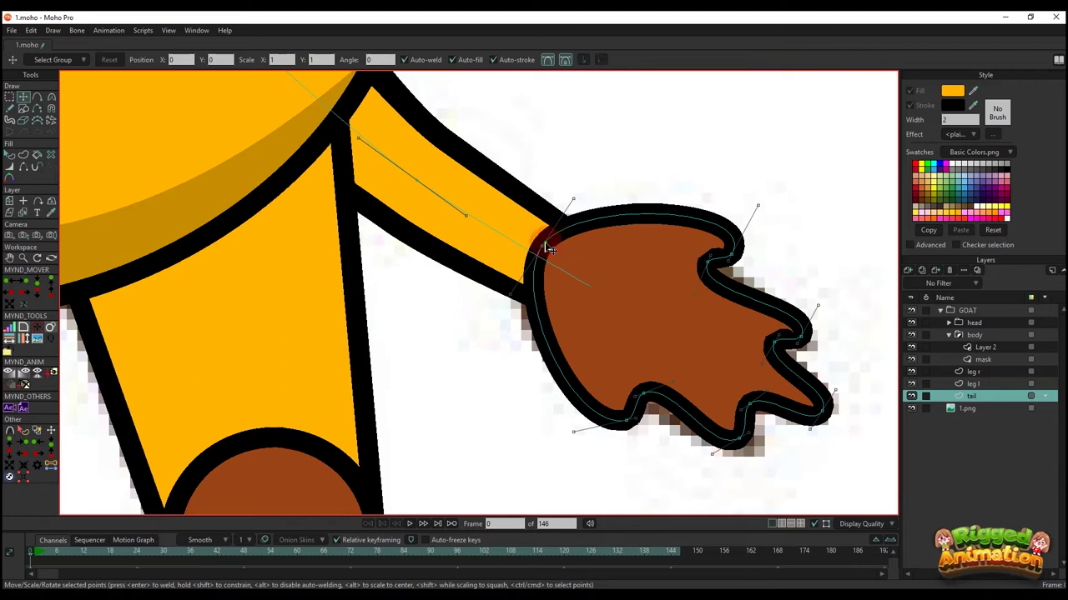
drag(547, 248, 539, 256)
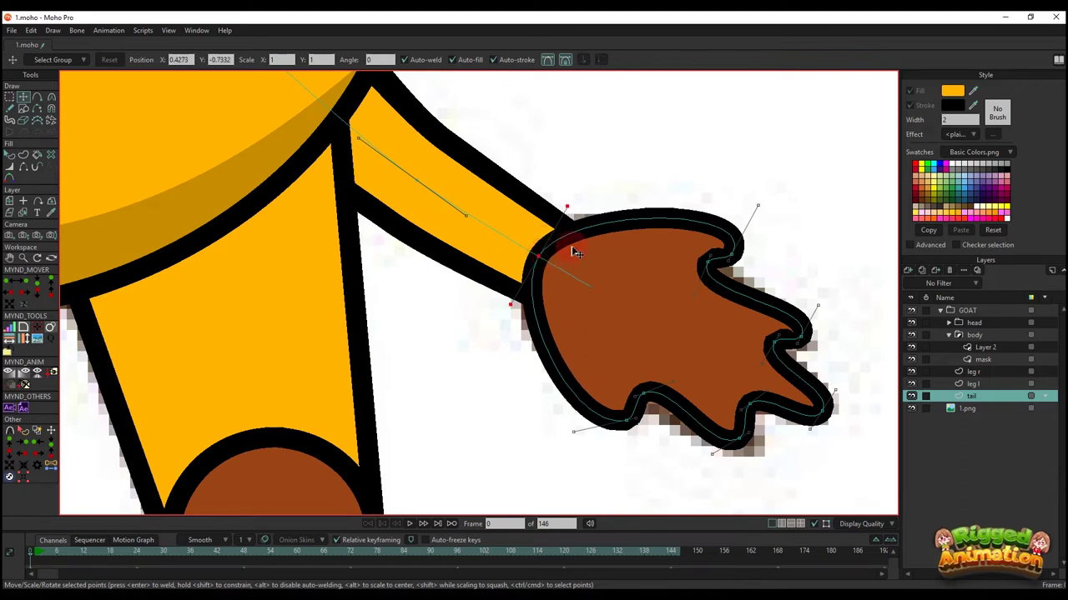
- Adjust the curve handles of the tail tuft's upper and outer points so its tips match the reference
scroll(608, 287, down, 2)
scroll(712, 255, up, 3)
key(t)
drag(738, 219, 704, 296)
drag(645, 328, 759, 372)
drag(758, 372, 709, 281)
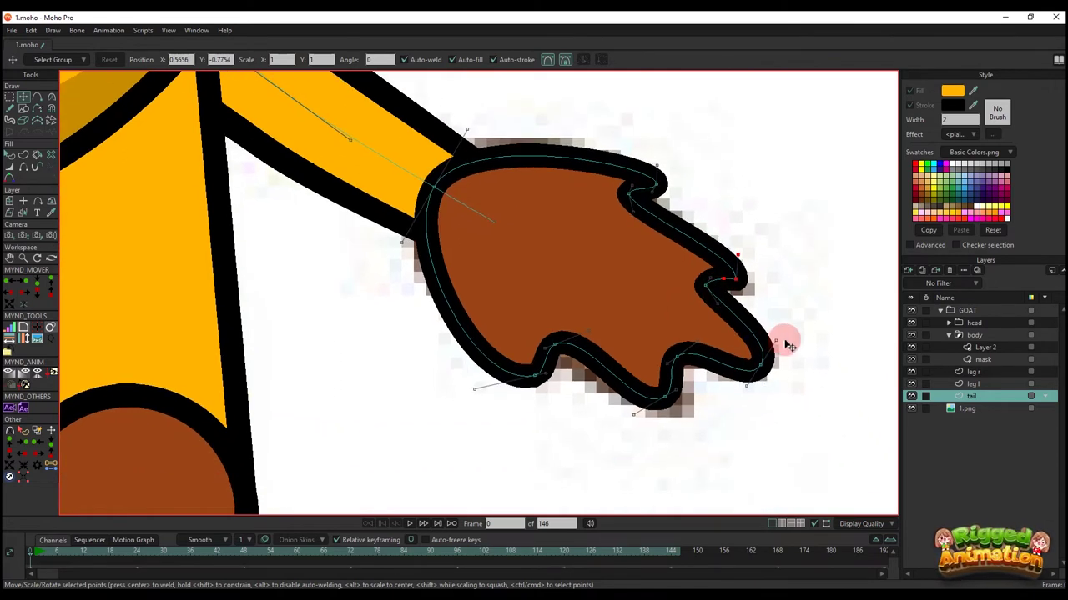
drag(778, 341, 720, 305)
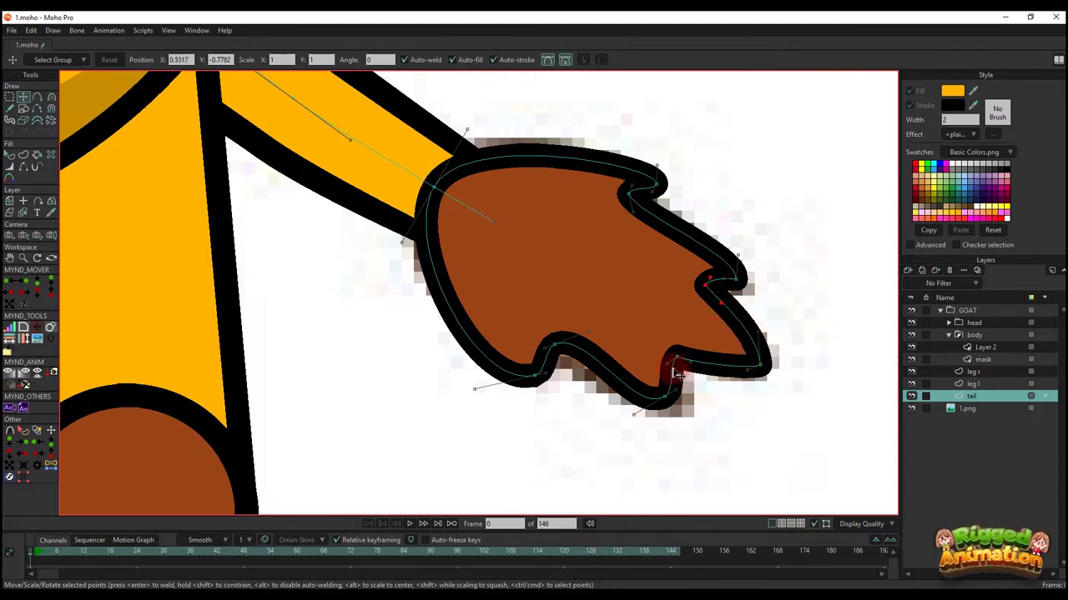
- Reshape the tuft's lower tips and notches into sharper points by adjusting their positions and curve handles
drag(678, 390, 642, 393)
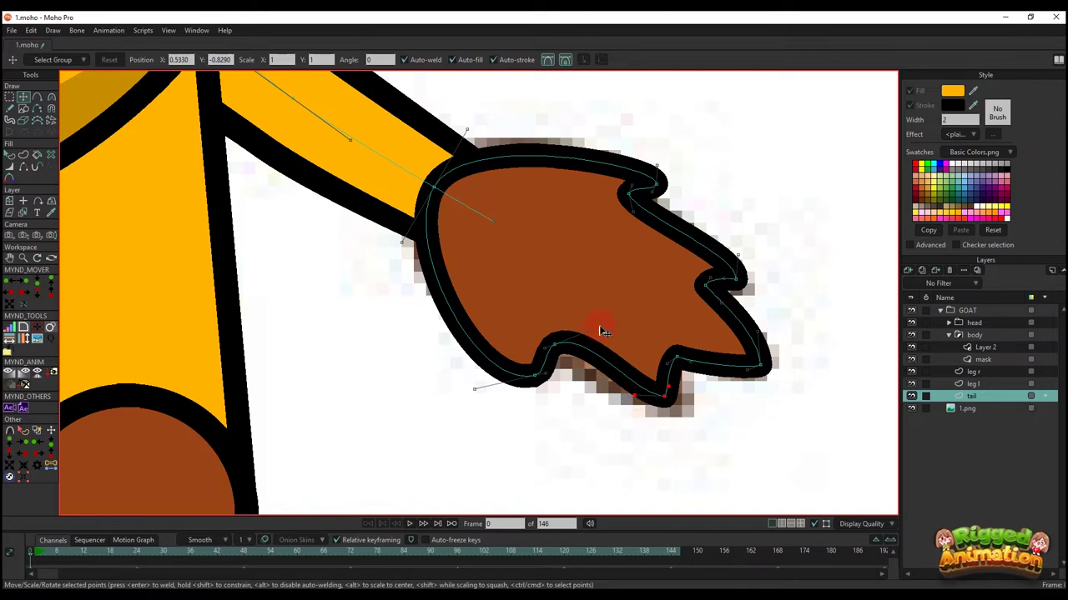
drag(598, 330, 576, 365)
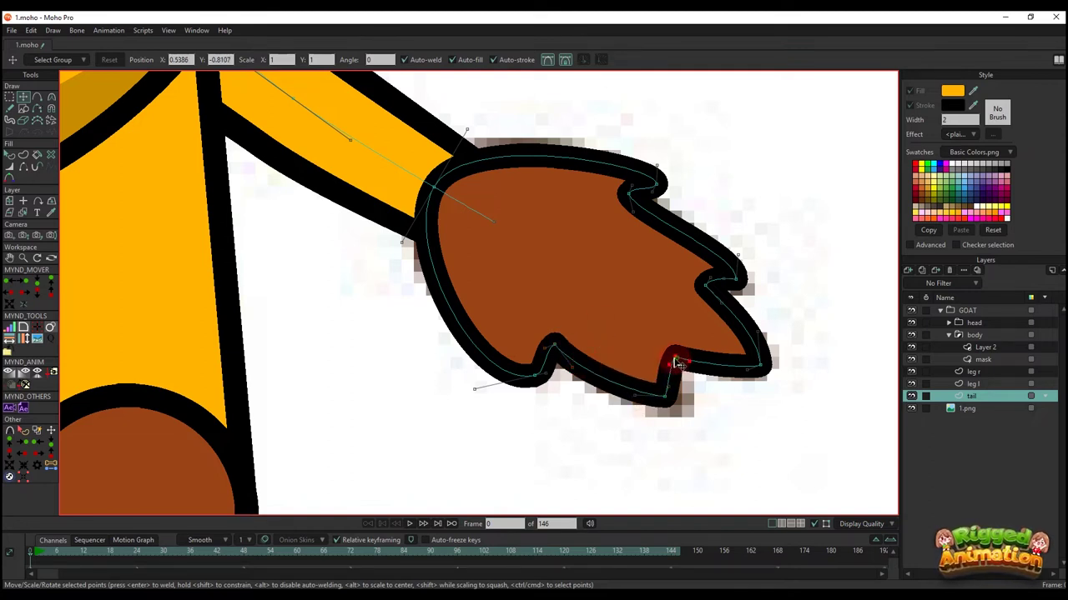
drag(679, 365, 684, 380)
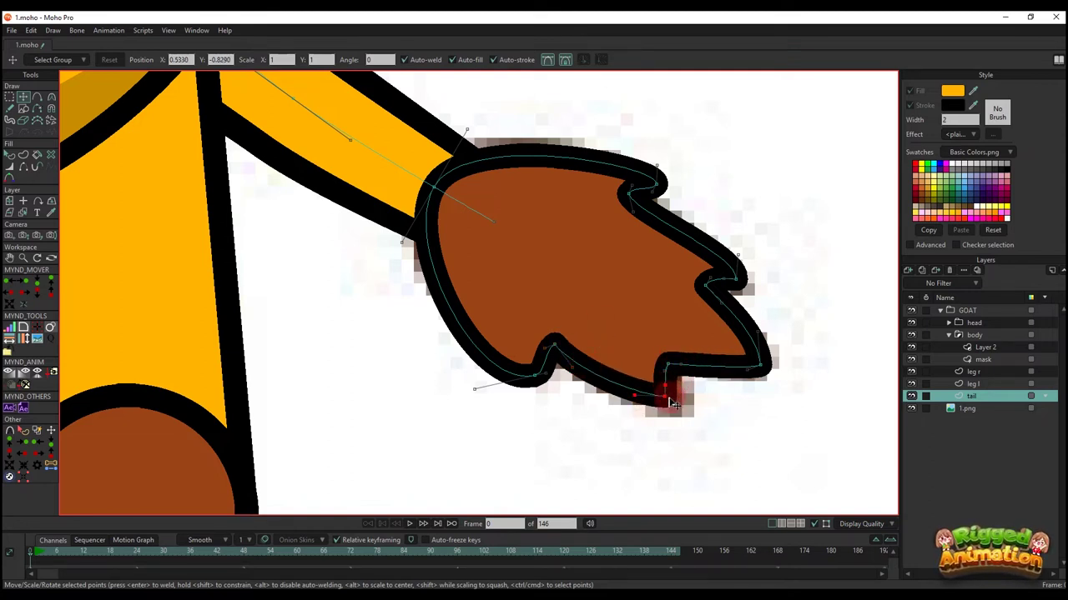
mouse_move(553, 354)
mouse_down()
mouse_move(531, 393)
mouse_move(477, 374)
mouse_move(548, 375)
mouse_up()
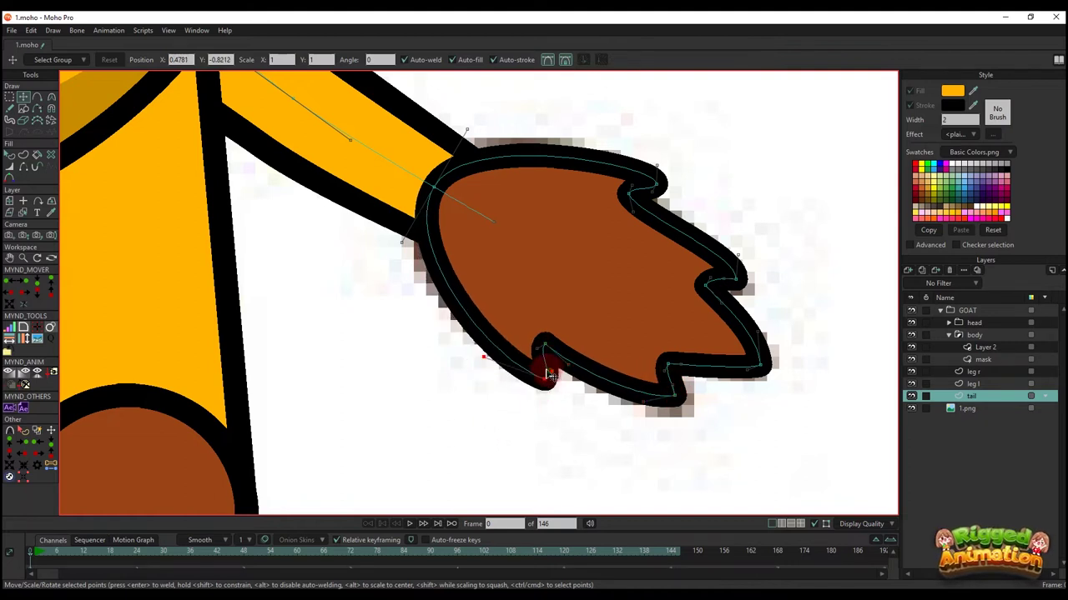
scroll(584, 352, down, 10)
key(q)
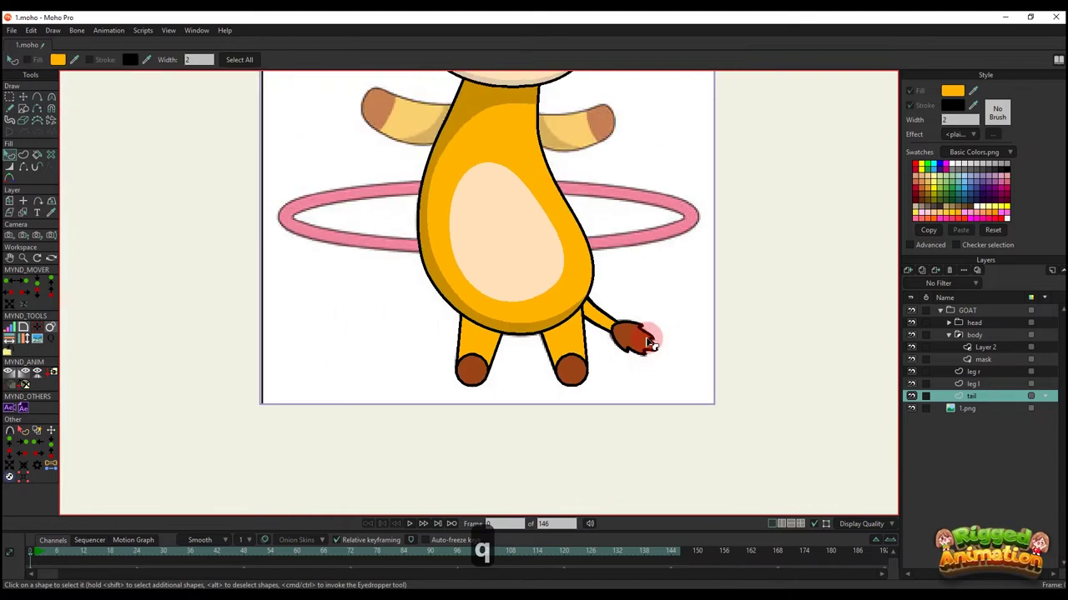
scroll(659, 367, up, 4)
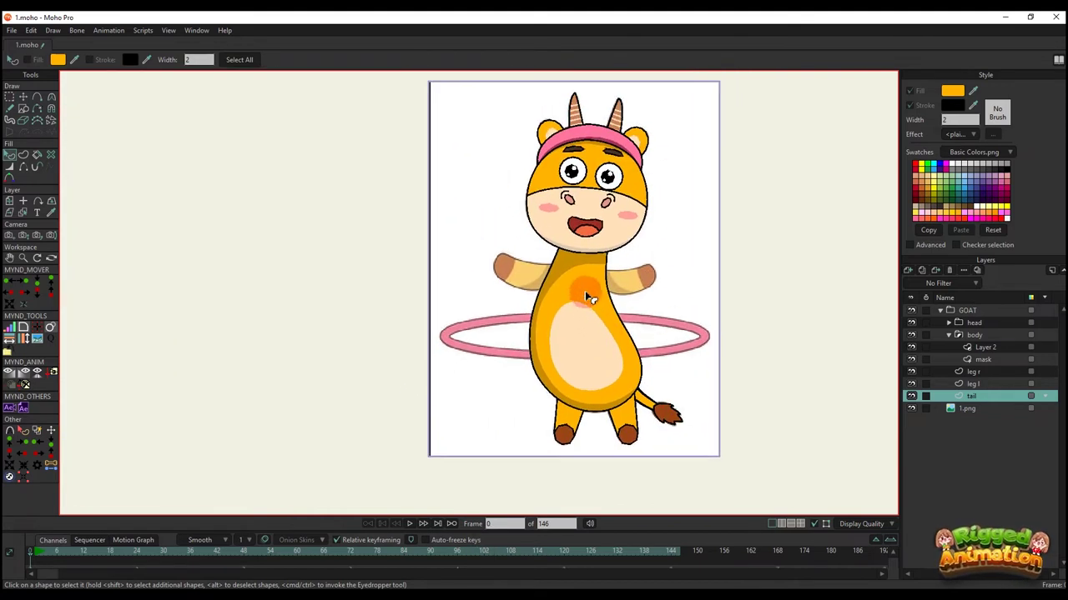
- Collapse the body group and add a new vector layer named "arm r" above the leg r layer
click(948, 335)
click(971, 348)
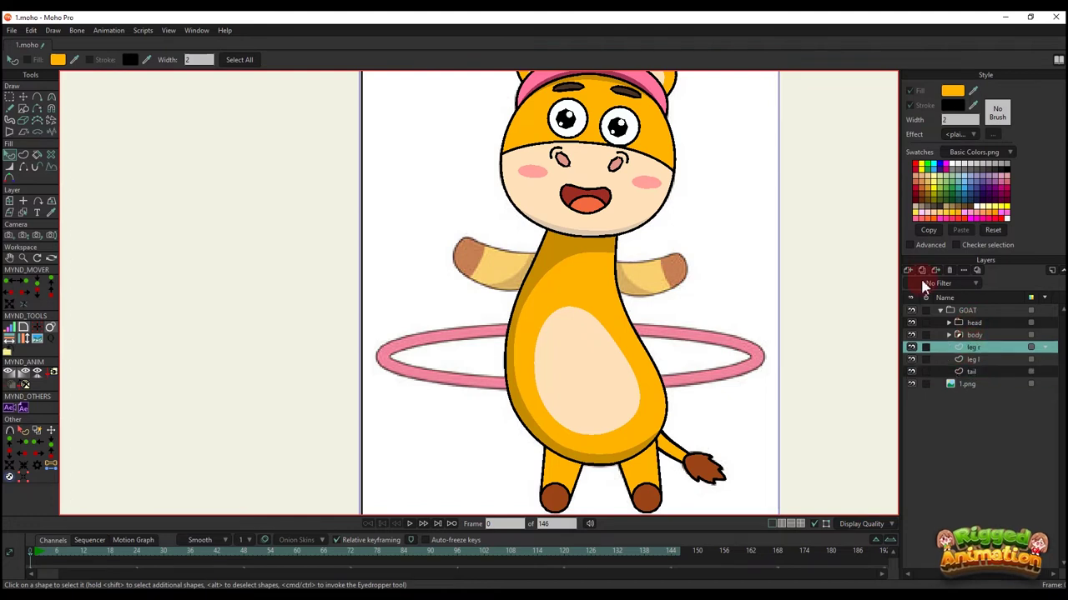
click(907, 276)
click(982, 346)
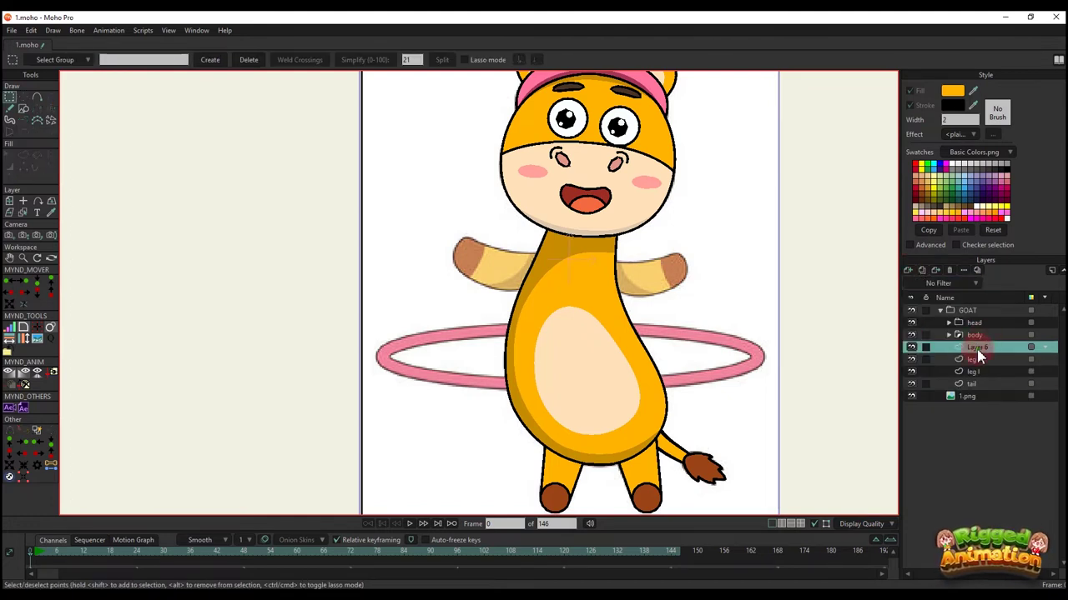
double_click(979, 351)
text(arm r)
key(Return)
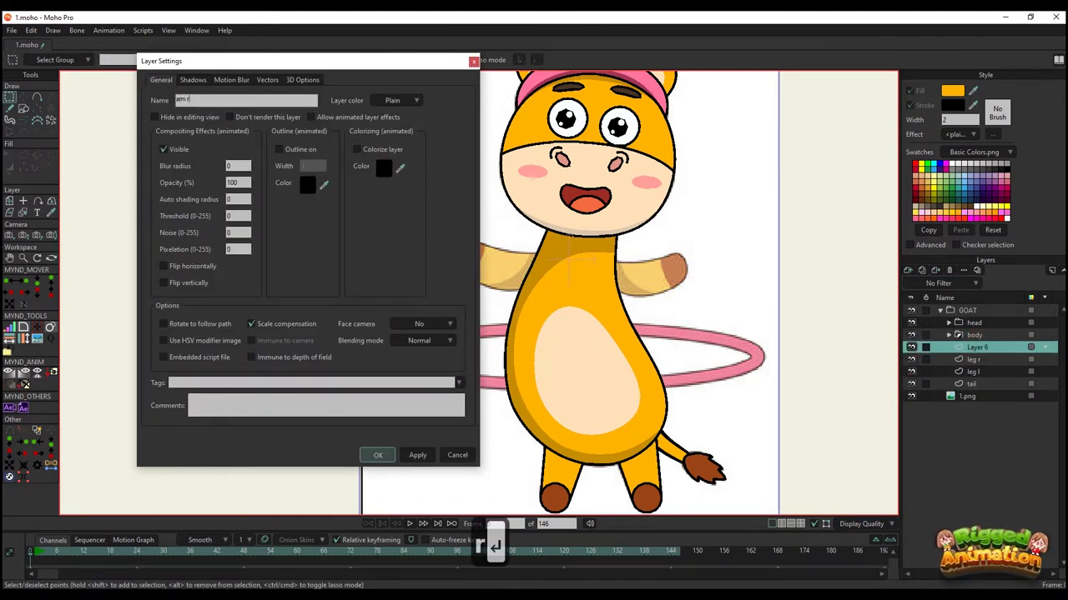
- Draw a filled circle at the shoulder on the tail side of the body as the arm's base joint
click(37, 97)
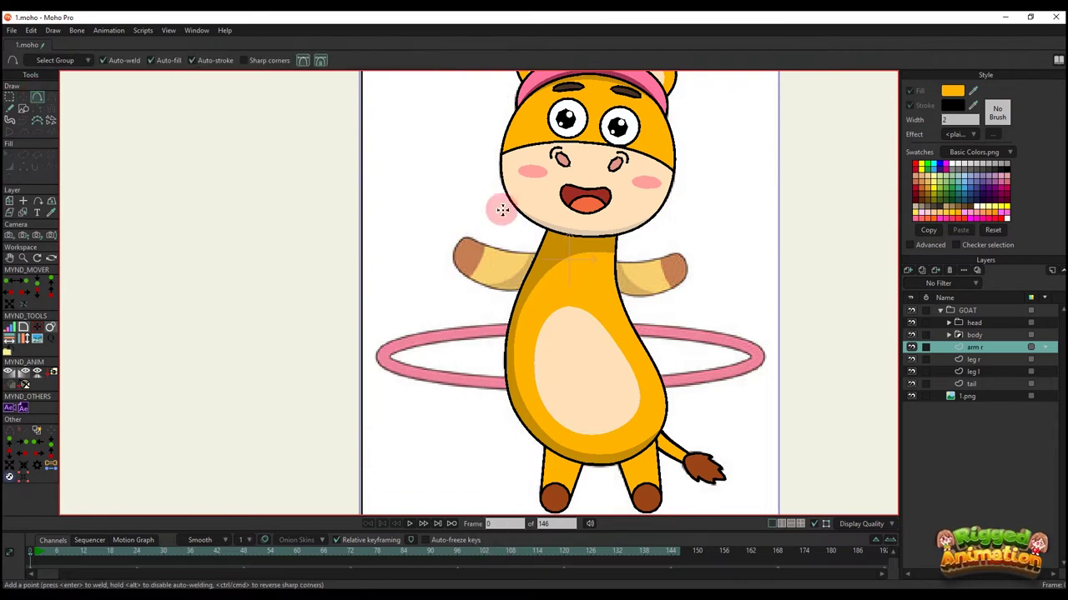
scroll(502, 210, up, 5)
click(25, 107)
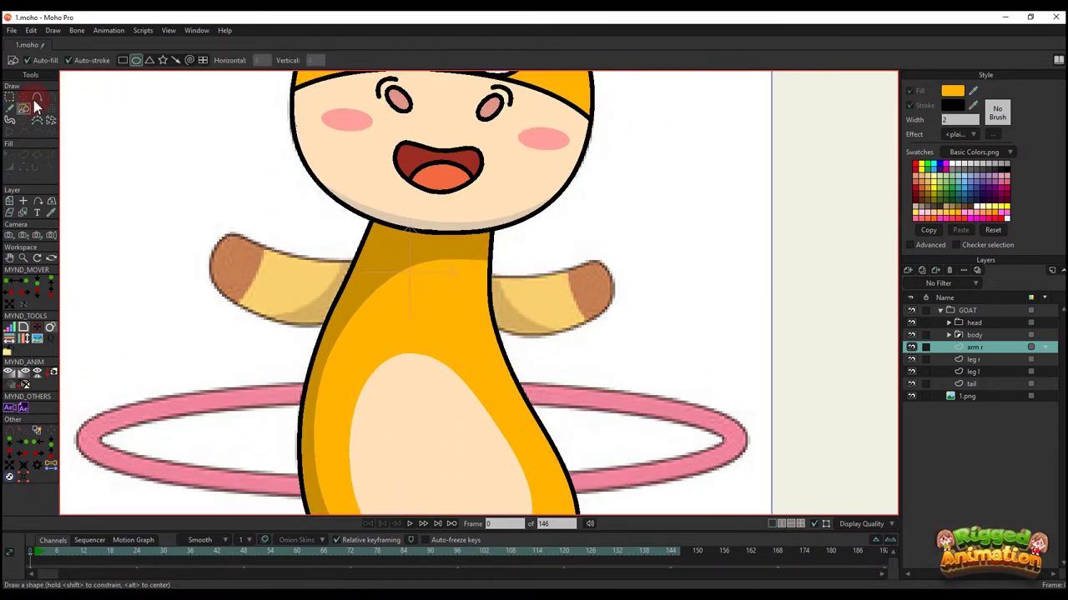
click(136, 60)
scroll(468, 308, up, 1)
drag(462, 290, 439, 274)
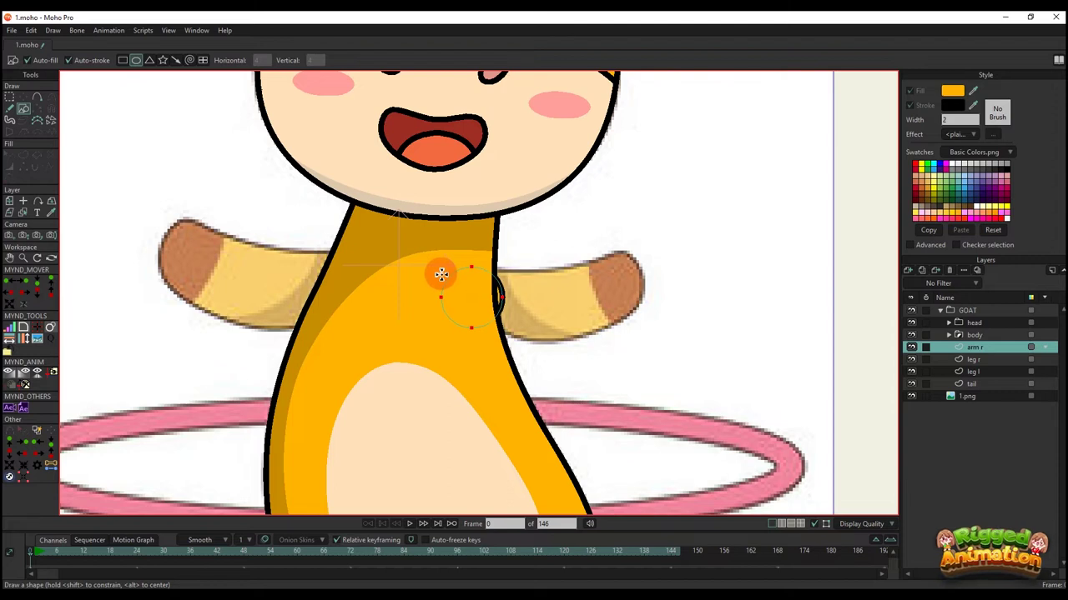
scroll(445, 281, up, 1)
key(t)
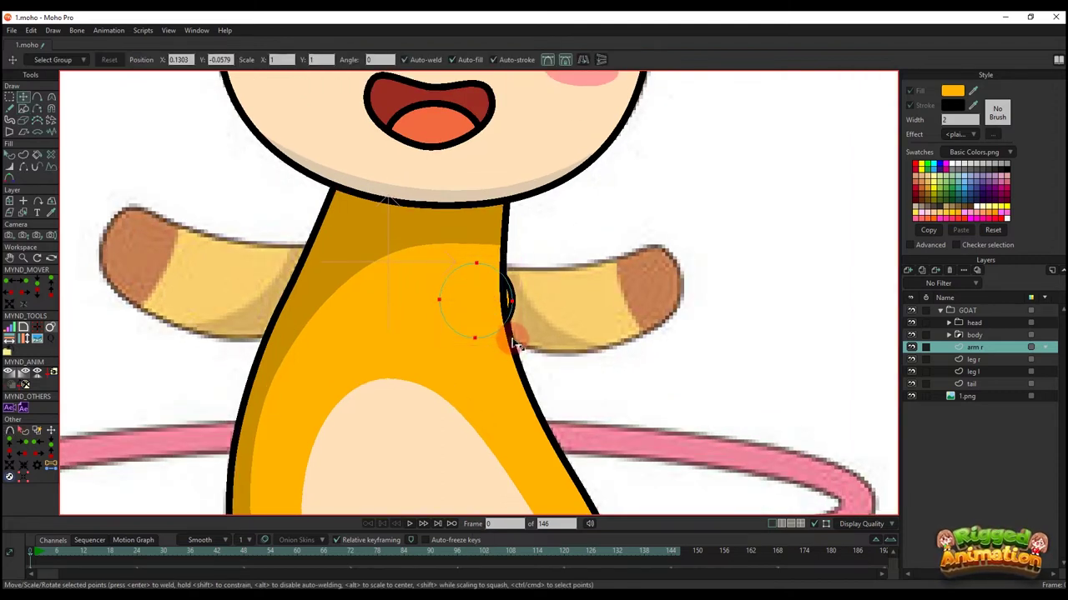
drag(515, 342, 492, 317)
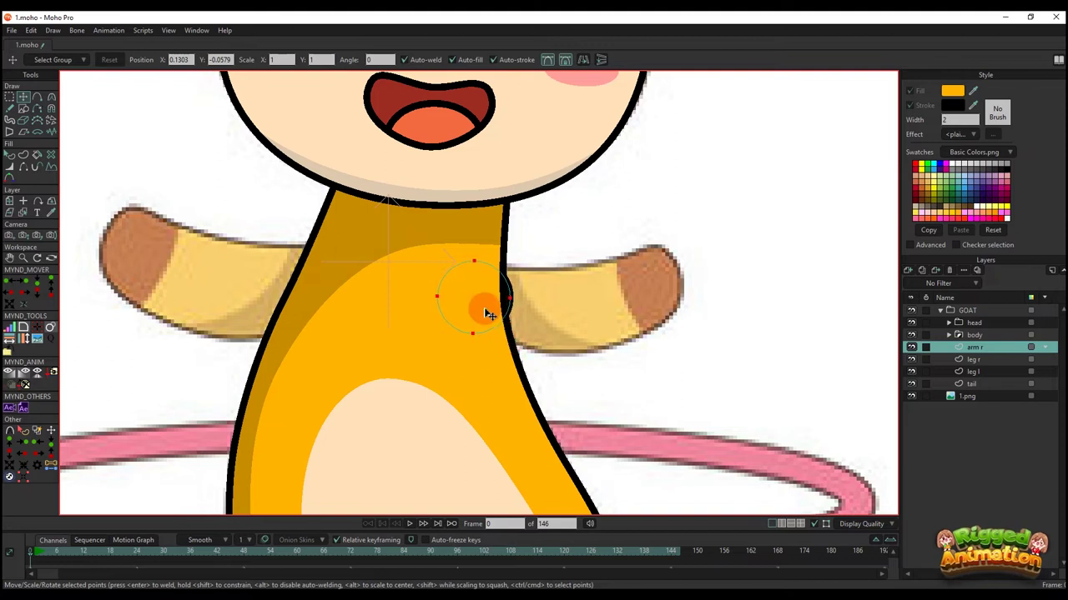
key(ctrl+z)
key(ctrl+z)
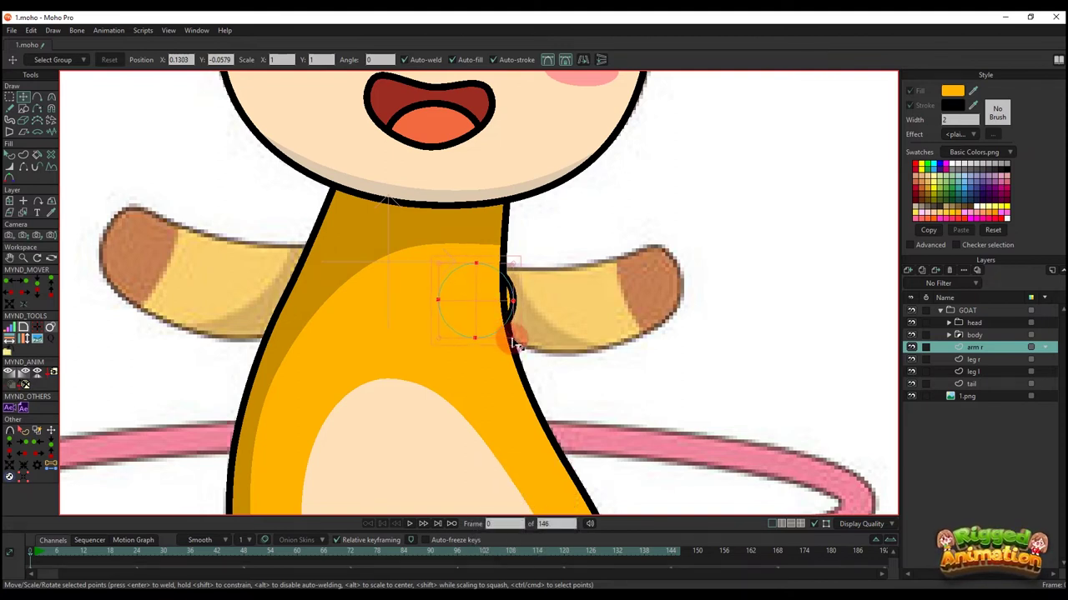
- Scale the shoulder circle down to the body's edge and place a copy of it over the reference hand
drag(514, 342, 492, 320)
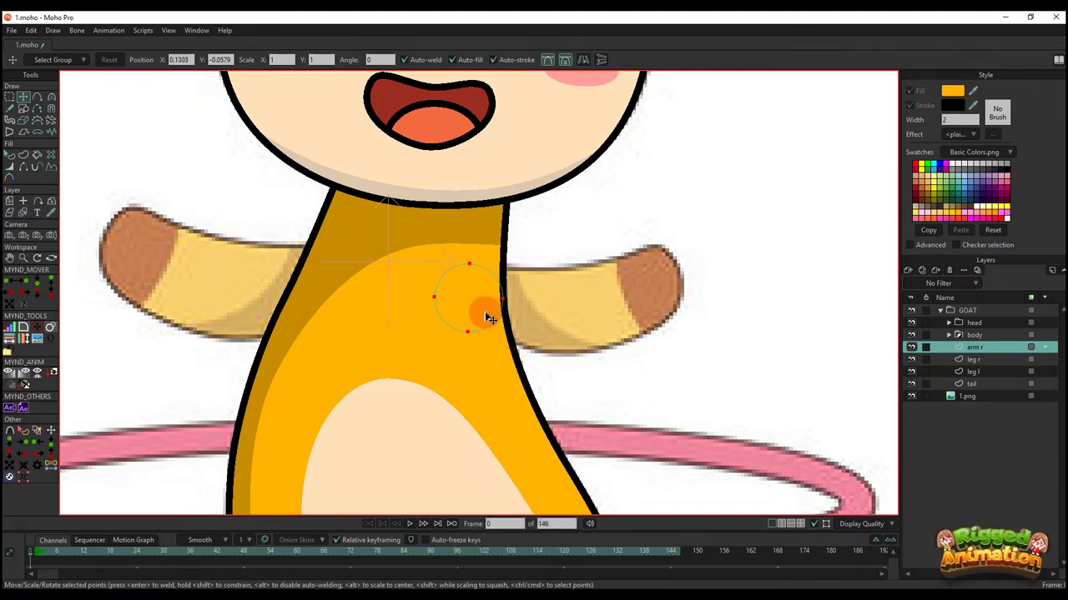
key(ctrl+c)
key(ctrl+v)
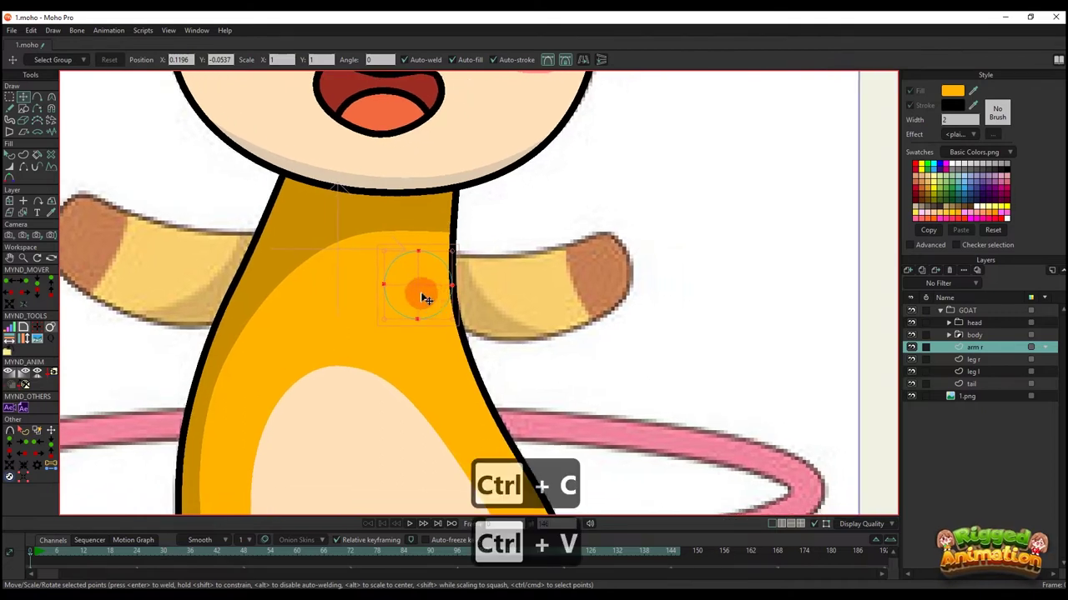
drag(426, 299, 603, 284)
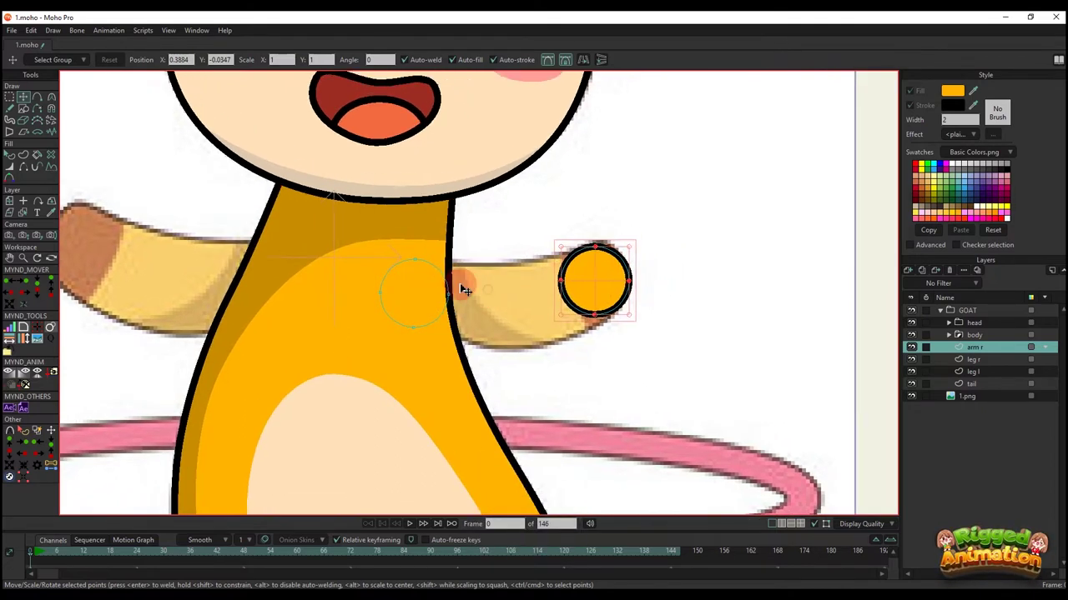
- Draw a closed four-point shape between the shoulder and hand circles and sharpen all its corners for the arm
key(a)
mouse_move(413, 240)
mouse_down()
mouse_move(405, 370)
mouse_move(667, 355)
mouse_move(662, 215)
mouse_up()
click(414, 237)
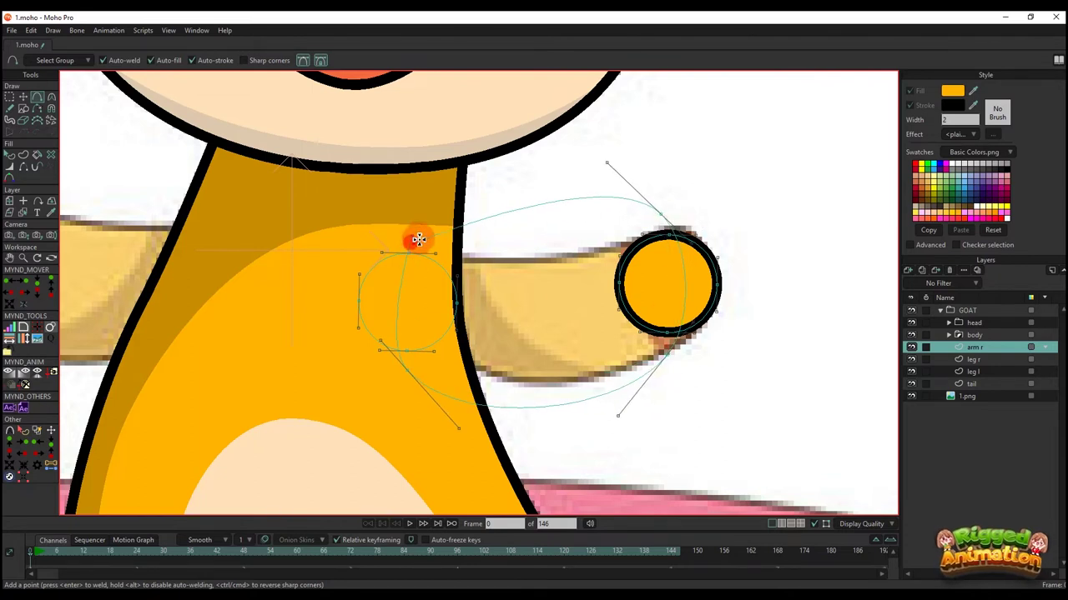
key(t)
drag(420, 242, 412, 236)
key(c)
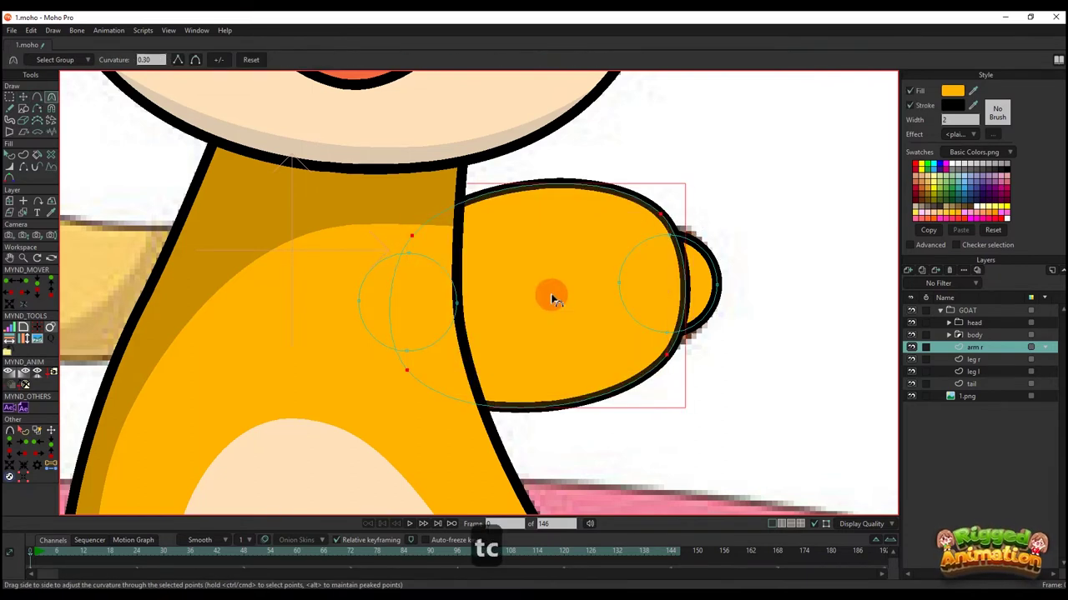
drag(553, 296, 196, 414)
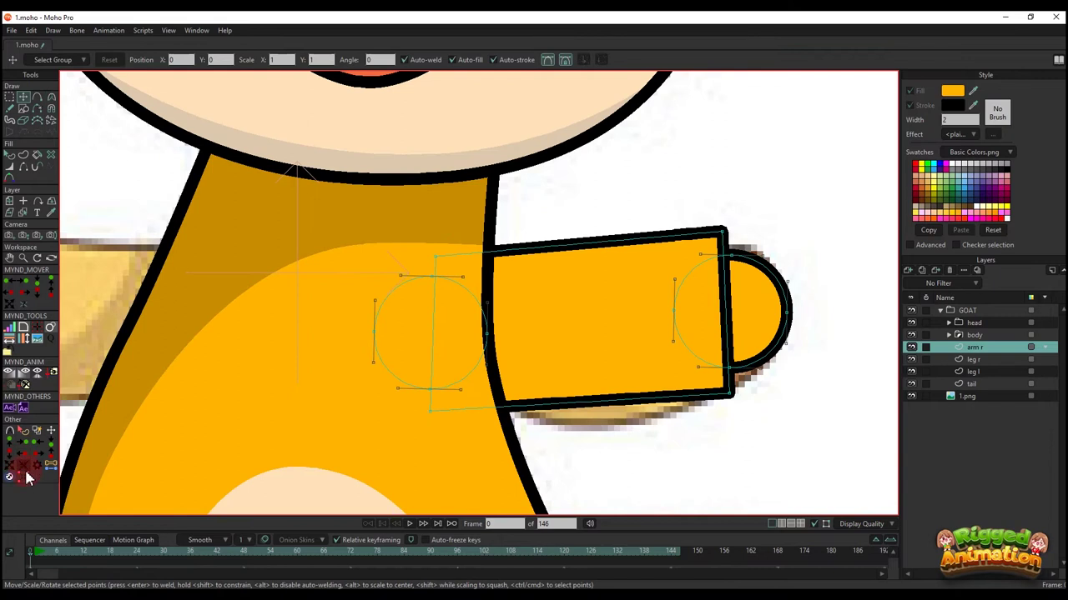
- Snap the arm shape's two shoulder-side corners to the coordinates of the shoulder circle's upper and lower points
click(24, 475)
click(432, 275)
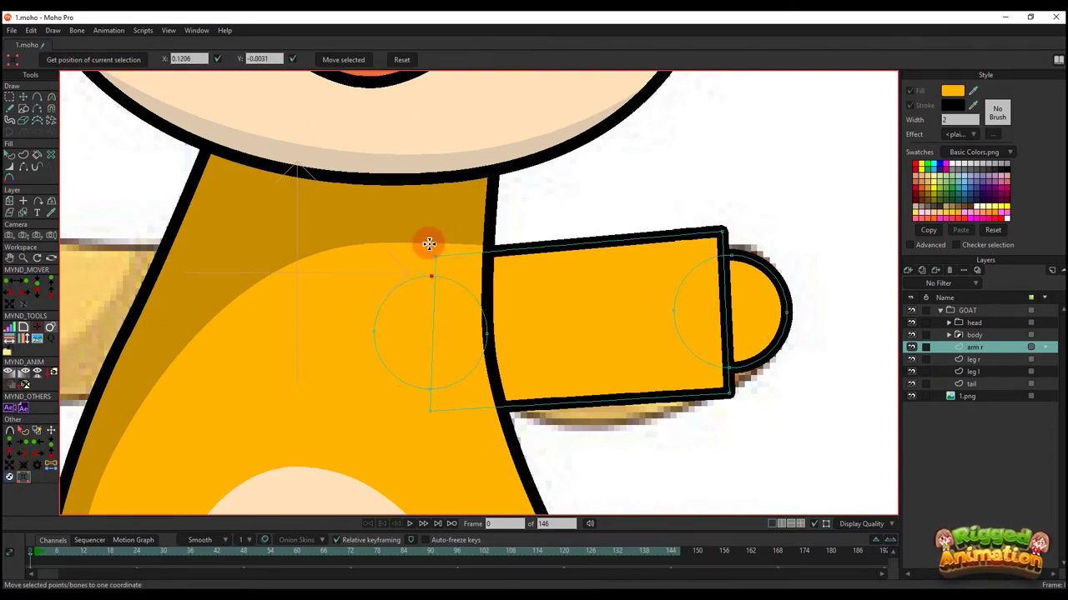
click(343, 61)
click(428, 389)
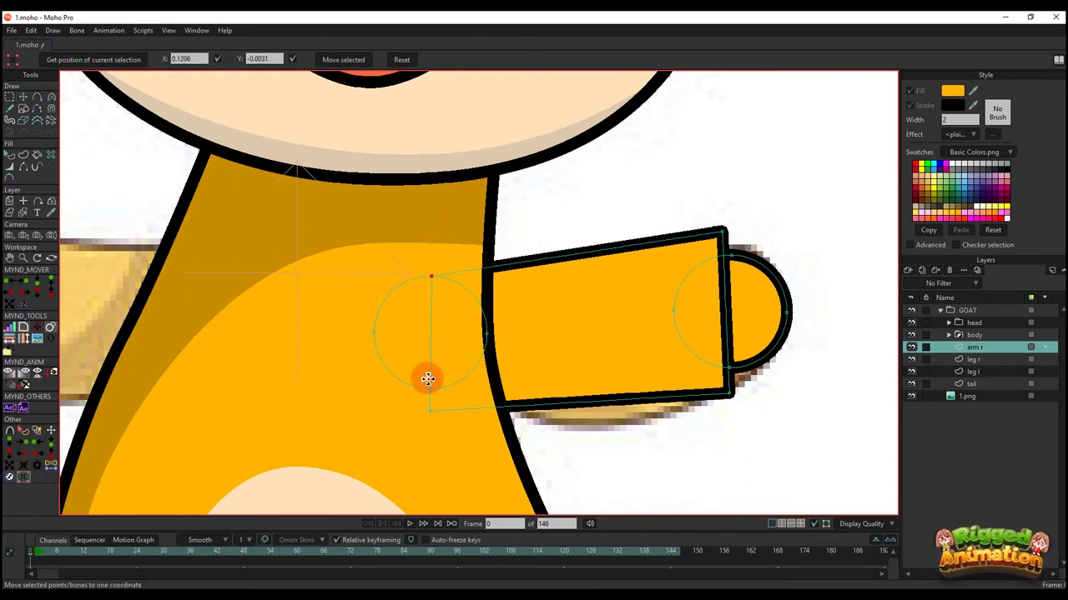
click(104, 63)
click(429, 411)
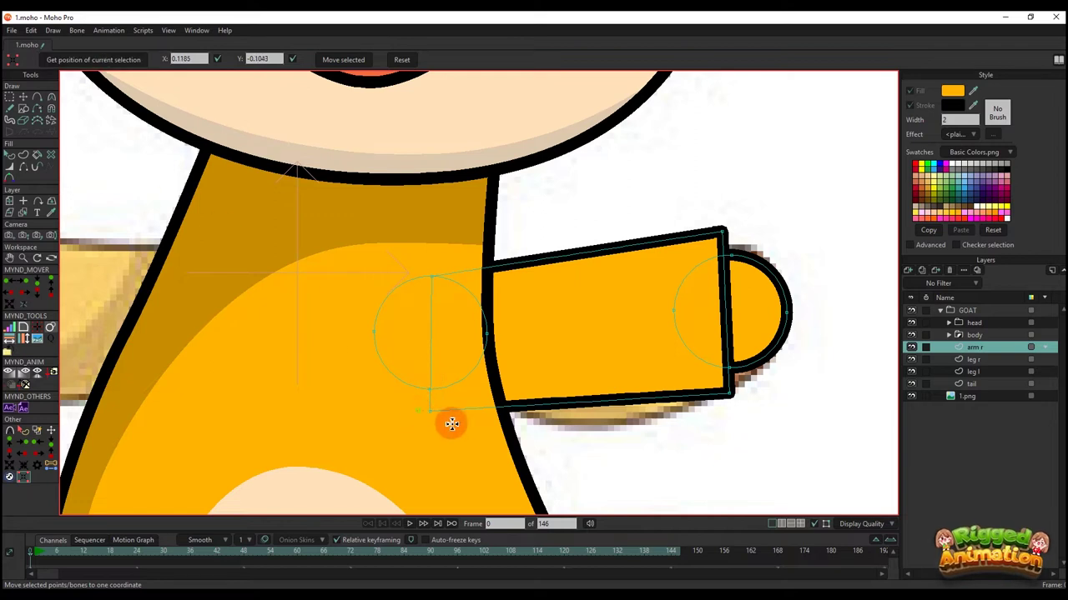
click(346, 63)
- Snap the arm shape's two hand-side corners to the coordinates of the hand circle's upper and lower points
click(731, 255)
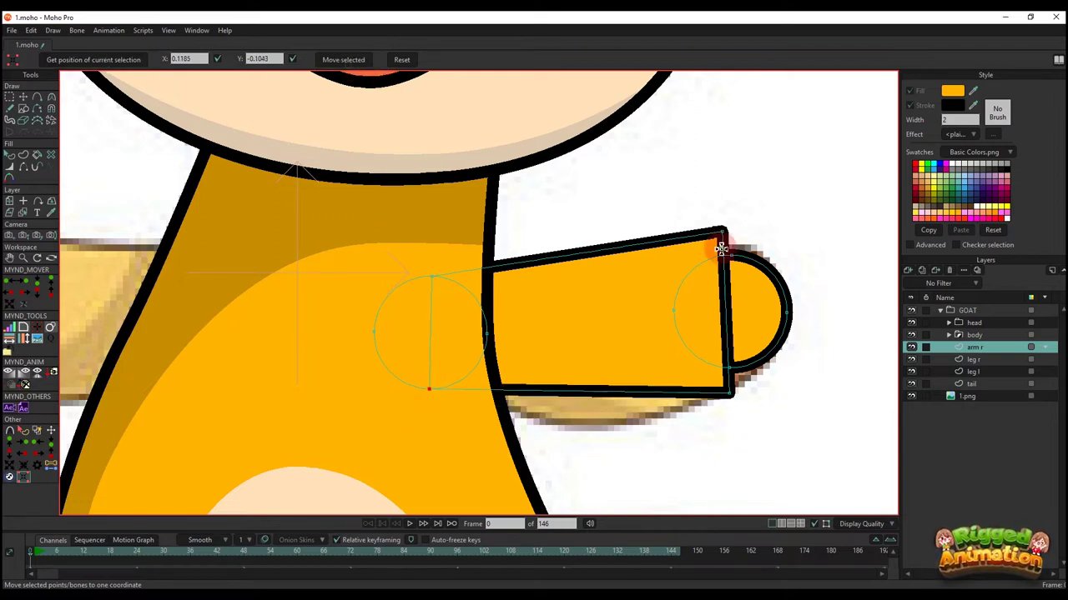
click(726, 230)
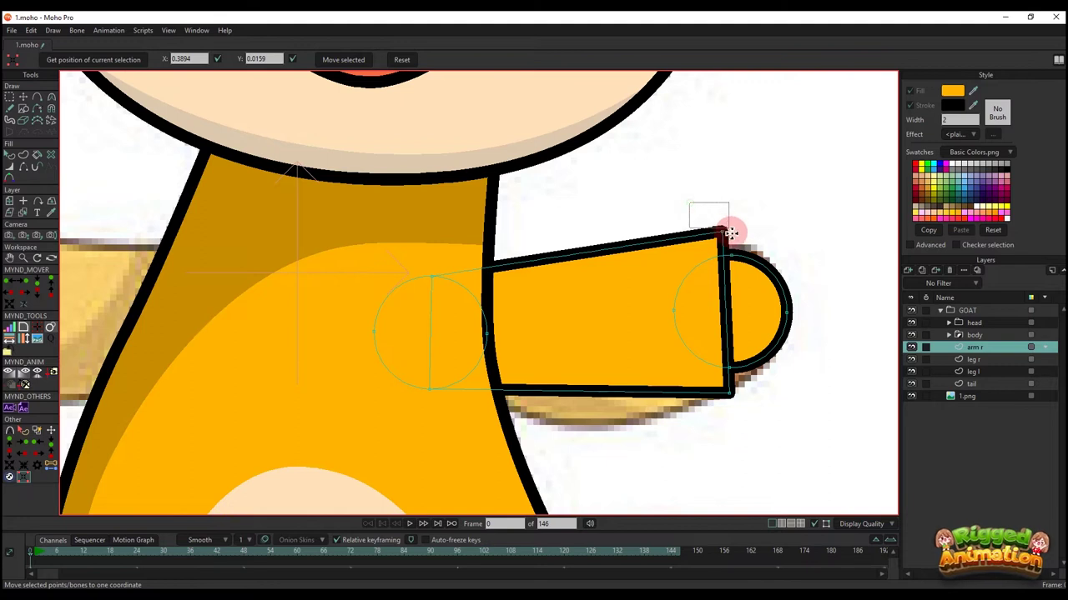
click(259, 59)
click(363, 67)
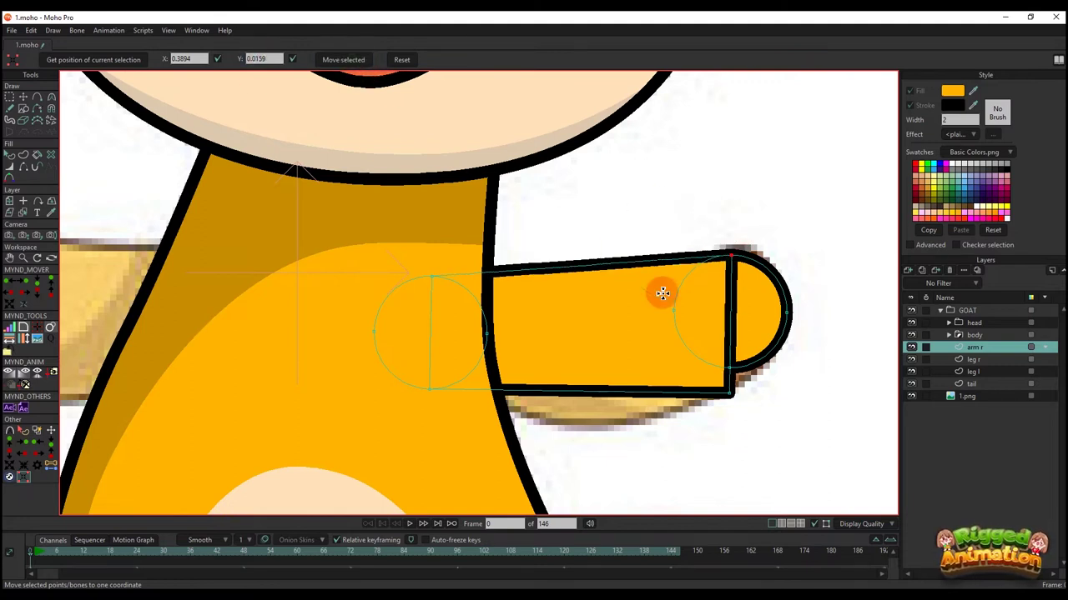
click(728, 367)
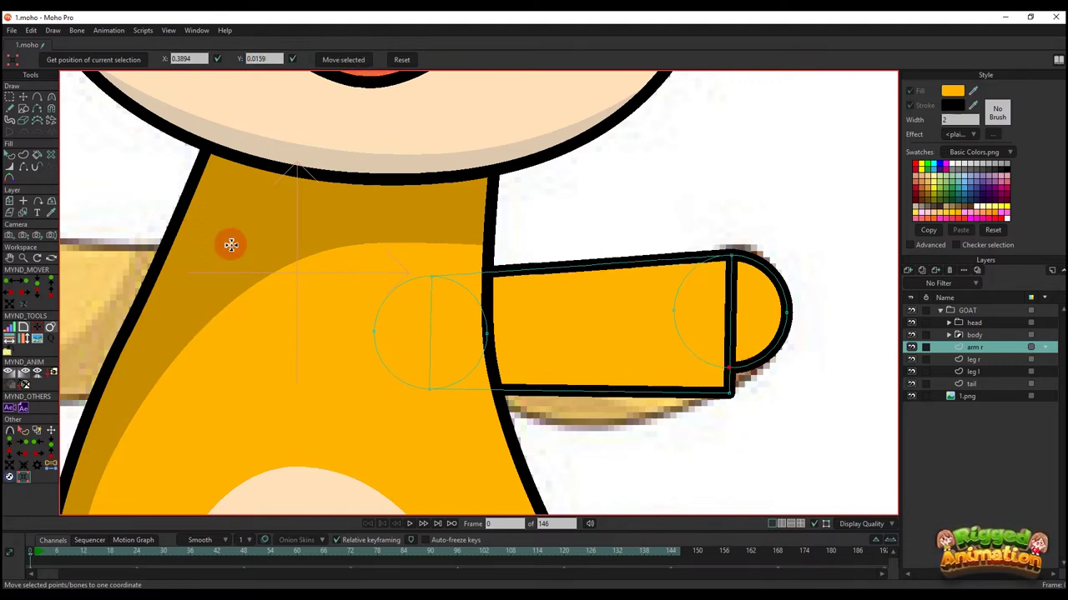
click(729, 392)
click(357, 65)
scroll(608, 288, down, 2)
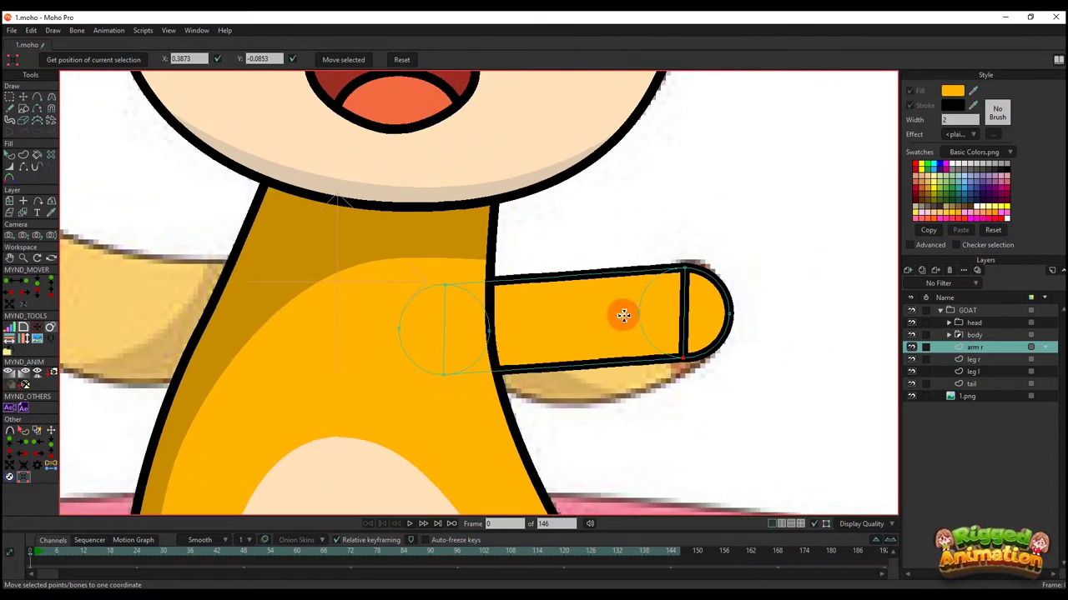
- Raise the hand circle above the arm shape and fill it with the brown sampled from the goat's foot
key(q)
click(692, 323)
key(alt+Up)
scroll(692, 324, down, 5)
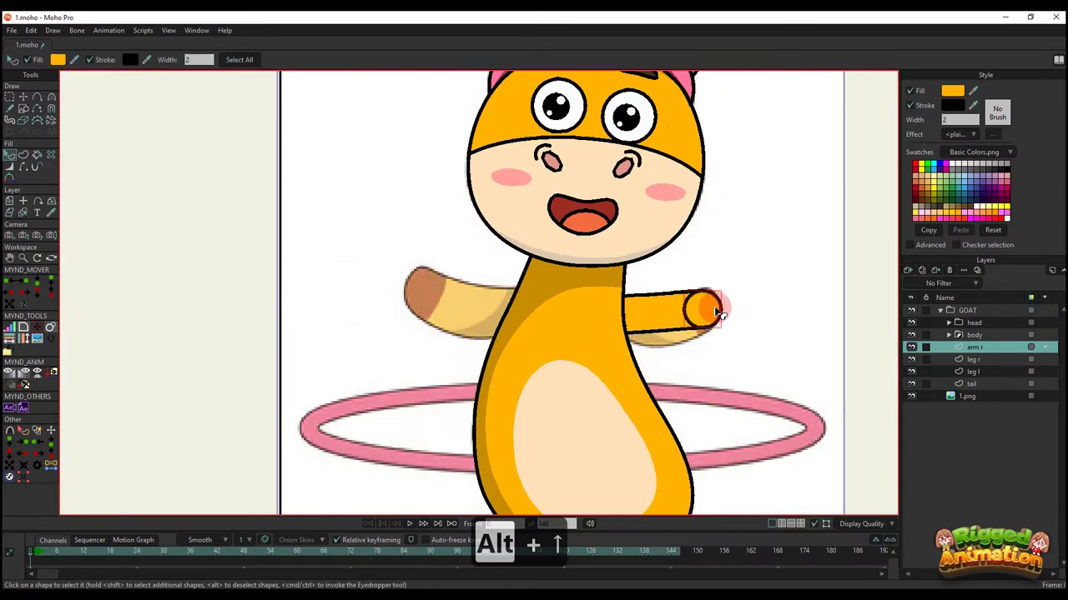
click(955, 94)
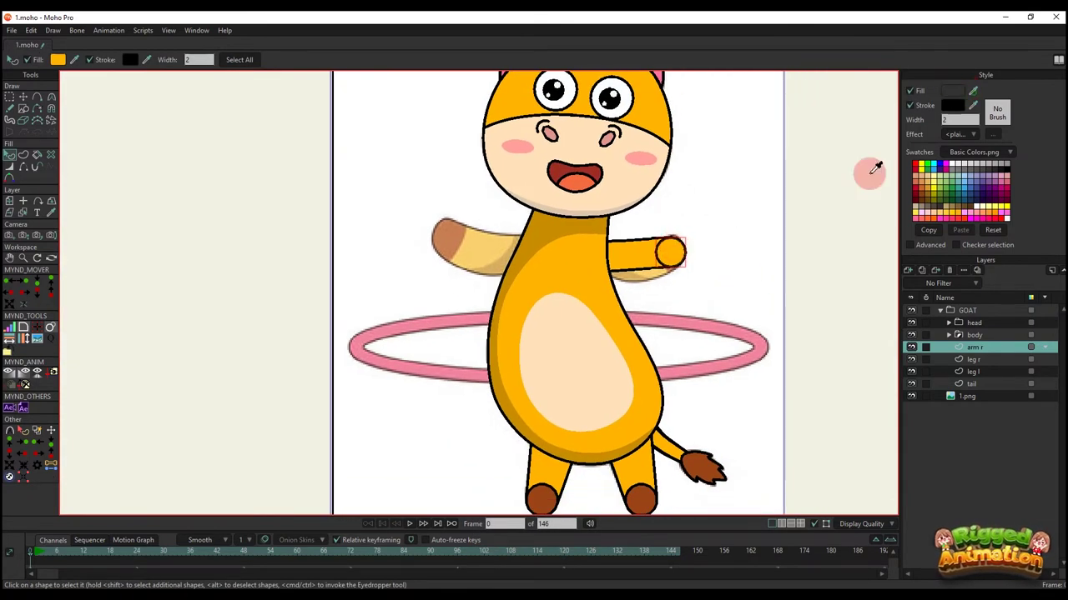
ctrl+click(646, 492)
scroll(671, 267, up, 4)
- Rotate the hand circle slightly together with the arm shape's two hand-side corners so the end follows the arm's angle
key(g)
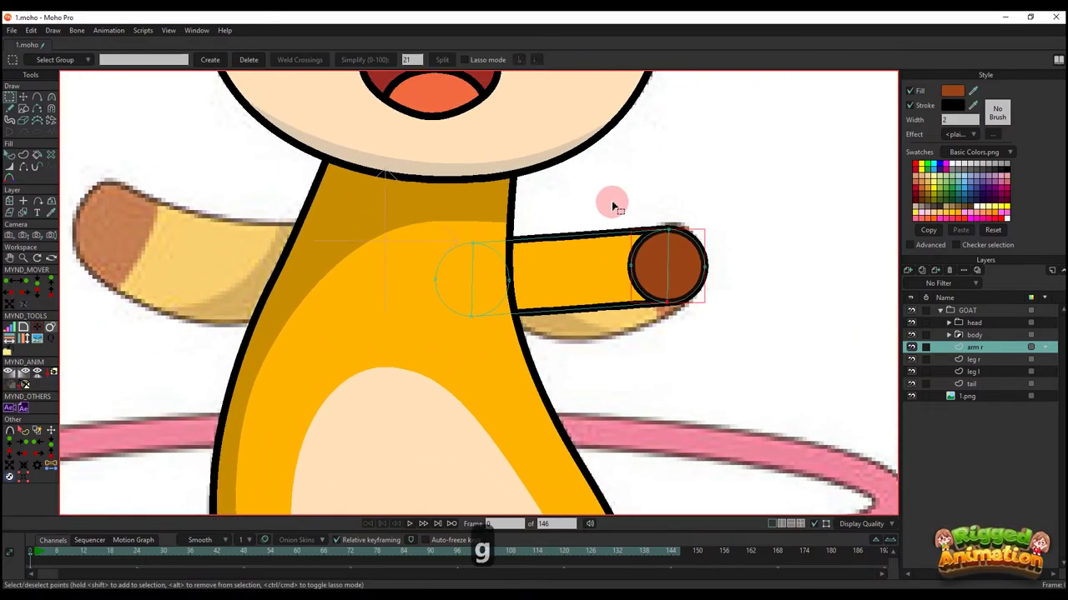
key(t)
scroll(709, 284, up, 5)
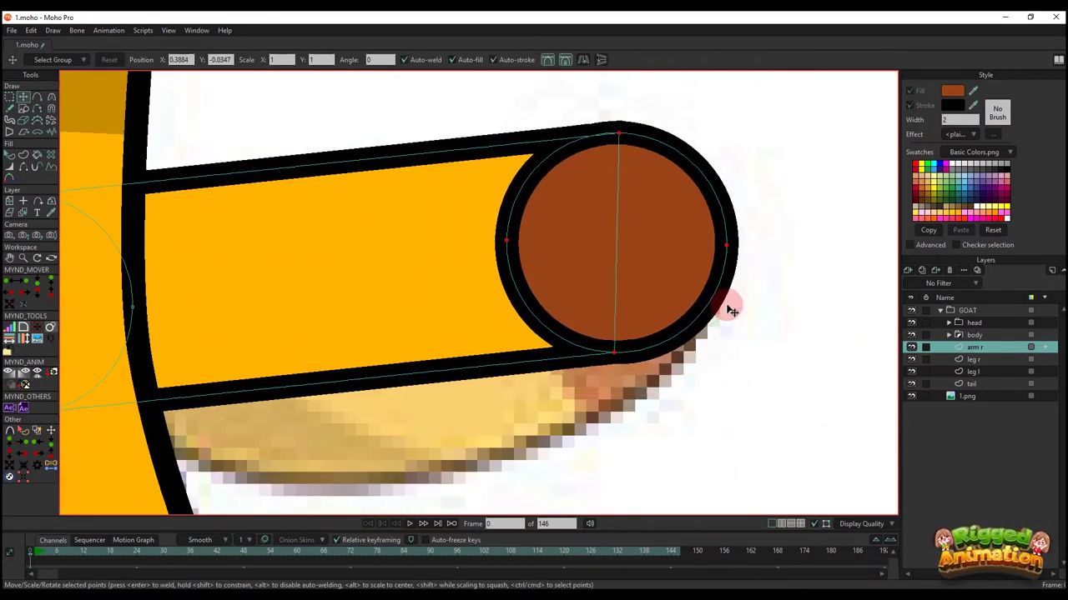
key(ctrl+z)
key(ctrl+z)
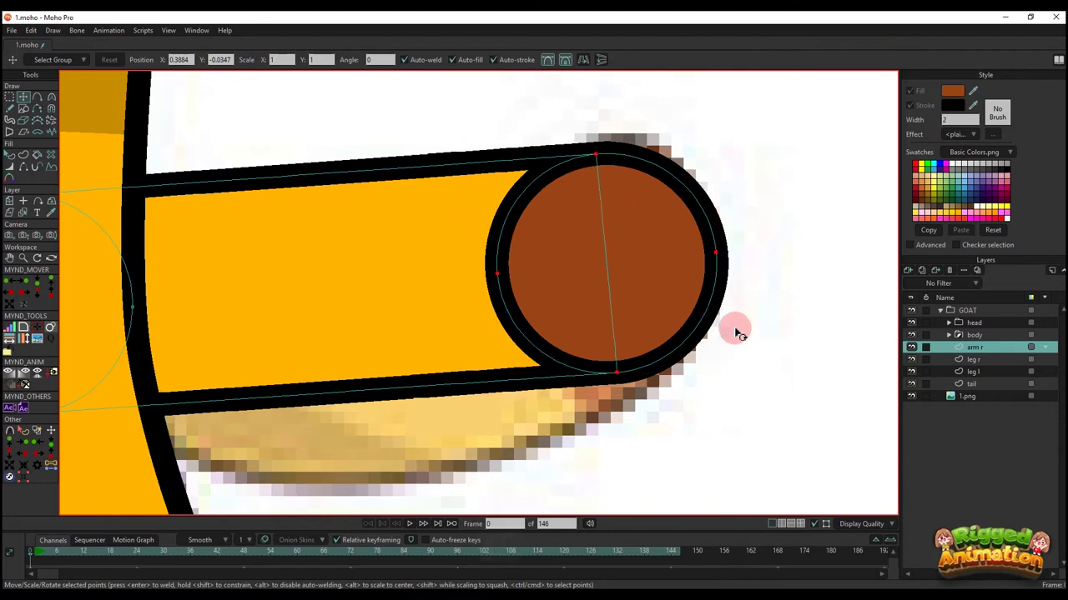
drag(737, 327, 736, 330)
scroll(722, 360, down, 7)
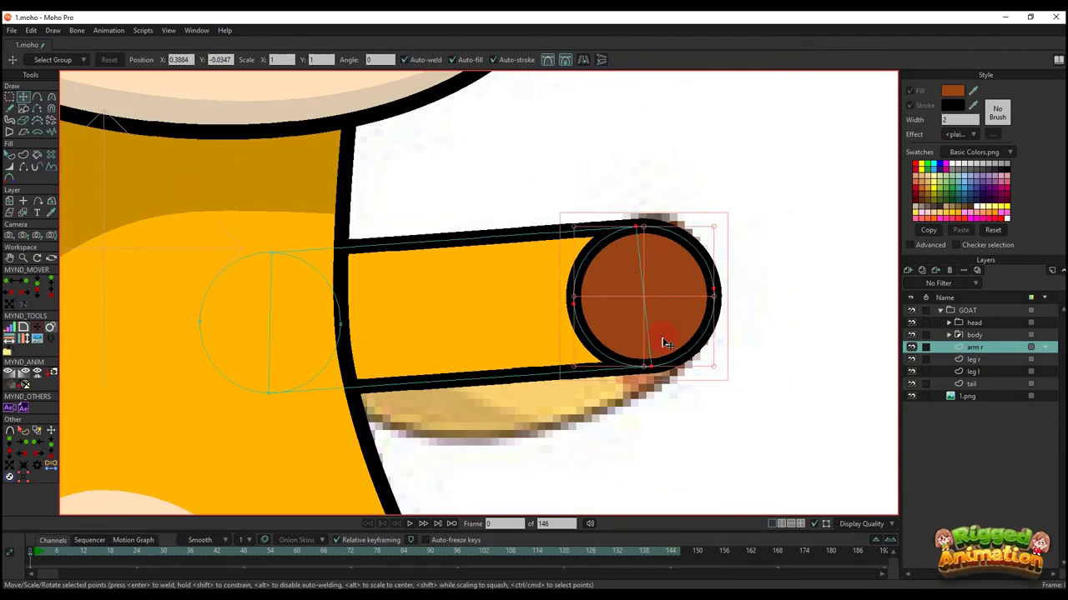
- Rotate the shoulder circle slightly with the arm shape's two shoulder-side corners and enlarge it a little into the body
drag(262, 302, 451, 367)
key(g)
scroll(392, 352, down, 3)
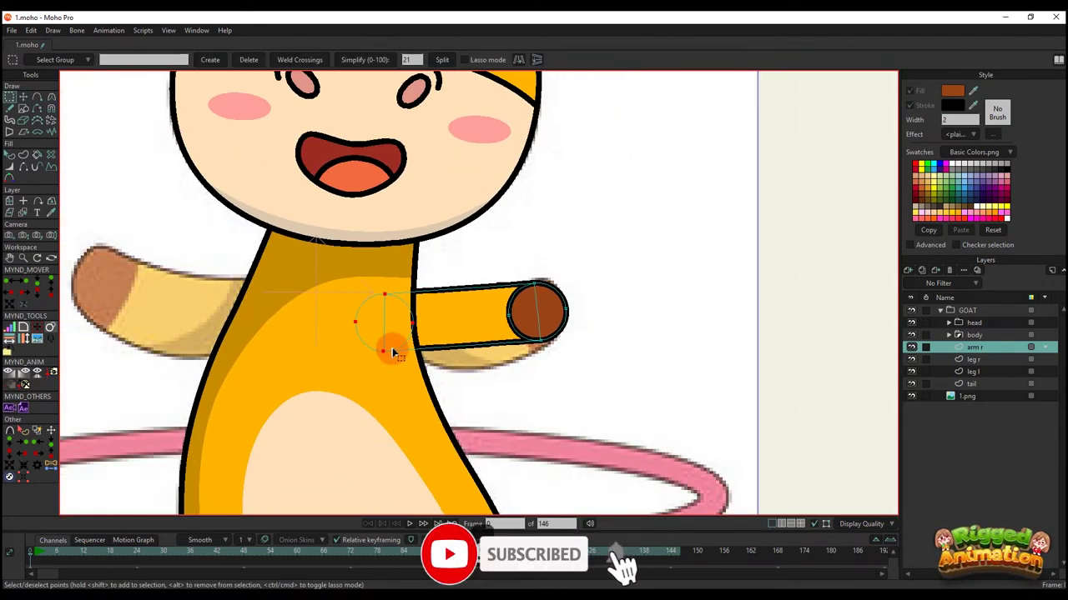
drag(393, 352, 529, 348)
scroll(531, 347, up, 5)
key(t)
scroll(552, 334, up, 4)
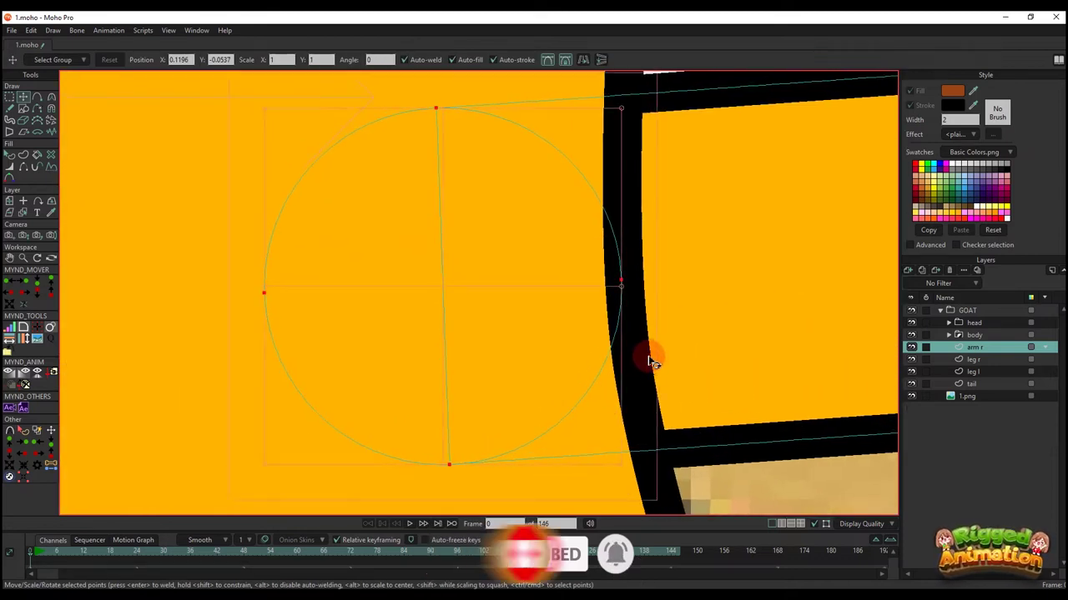
scroll(648, 360, down, 2)
drag(647, 426, 601, 375)
scroll(587, 376, down, 4)
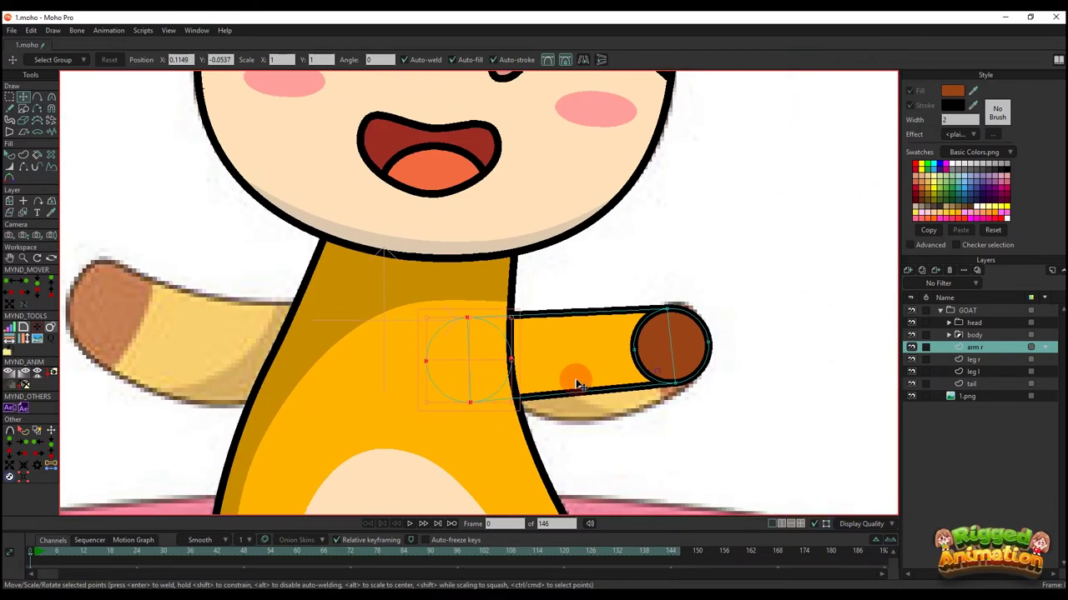
- Shrink the hand circle slightly with its arm corners so the arm tapers from shoulder to hand
key(g)
drag(717, 403, 630, 290)
key(t)
scroll(664, 314, up, 4)
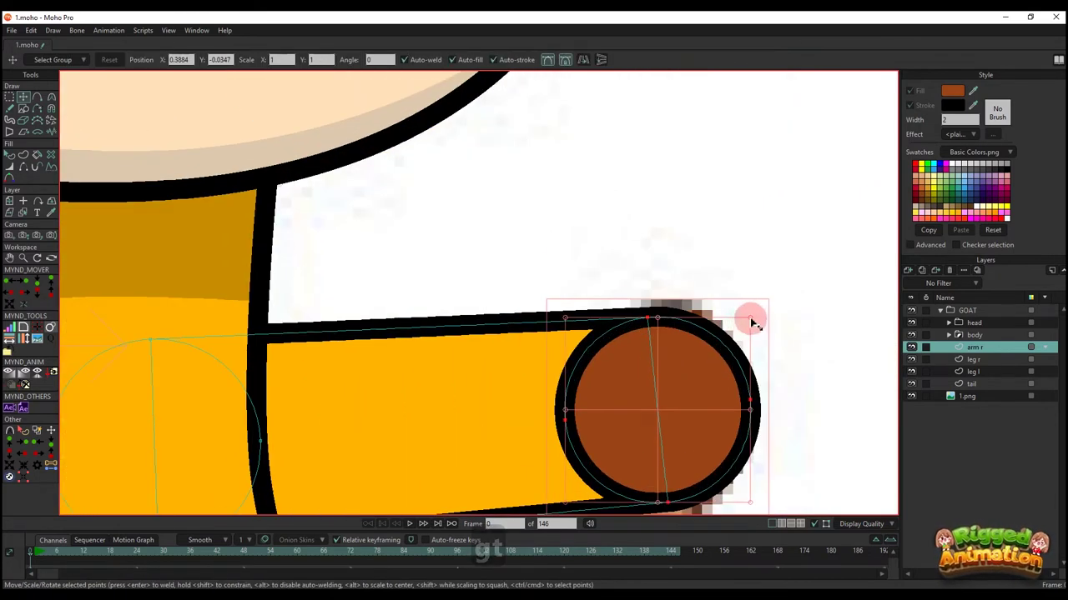
drag(748, 314, 734, 324)
scroll(703, 325, down, 2)
scroll(705, 325, up, 3)
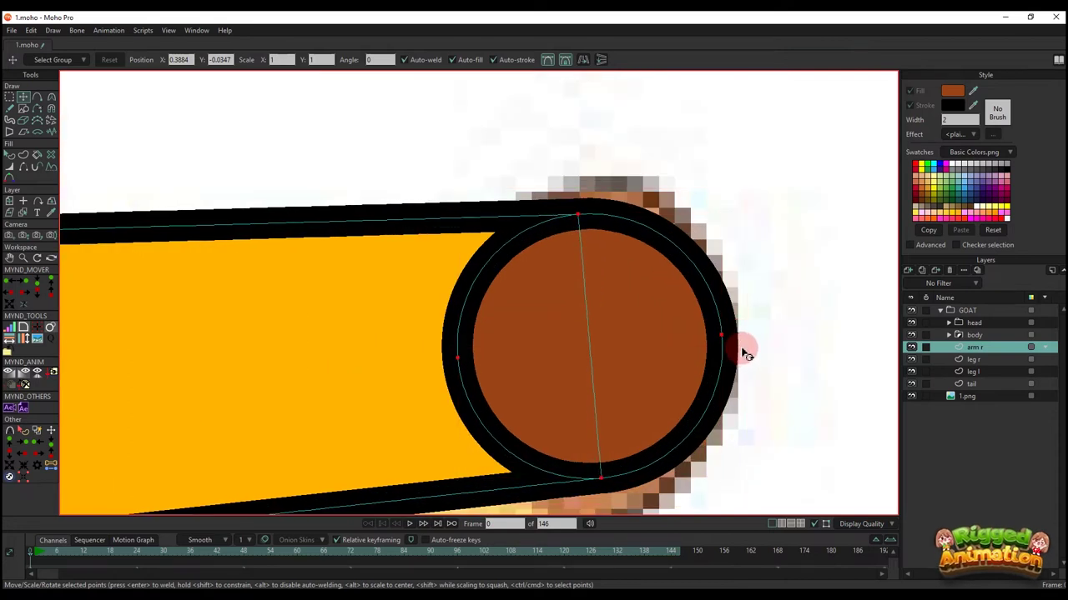
scroll(569, 347, down, 4)
drag(405, 345, 553, 337)
scroll(547, 336, up, 1)
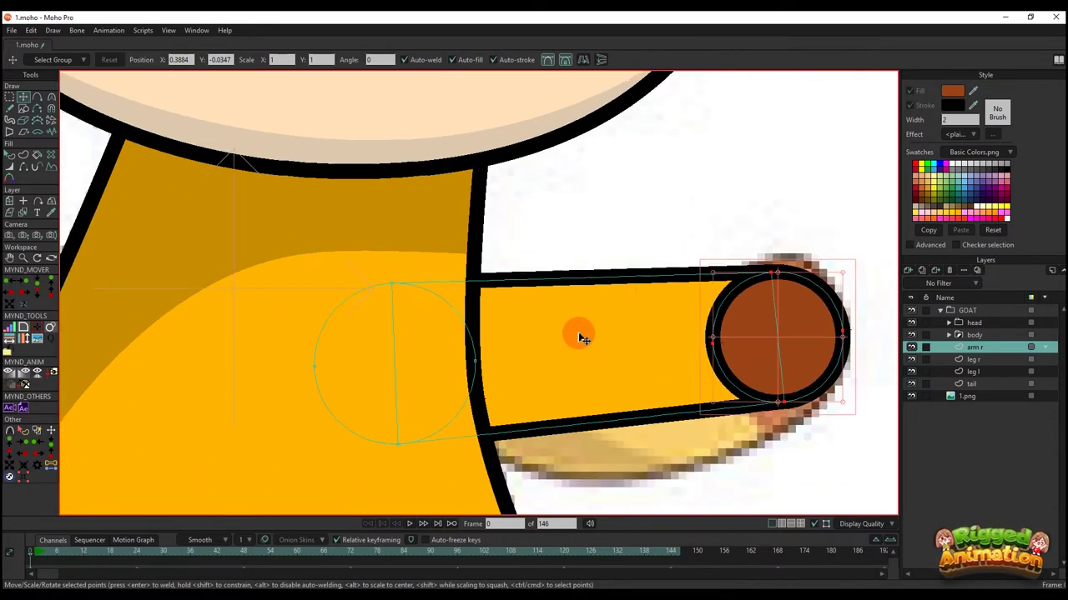
- Split the segments between the arm shape's four corners to add a midpoint on each side
key(g)
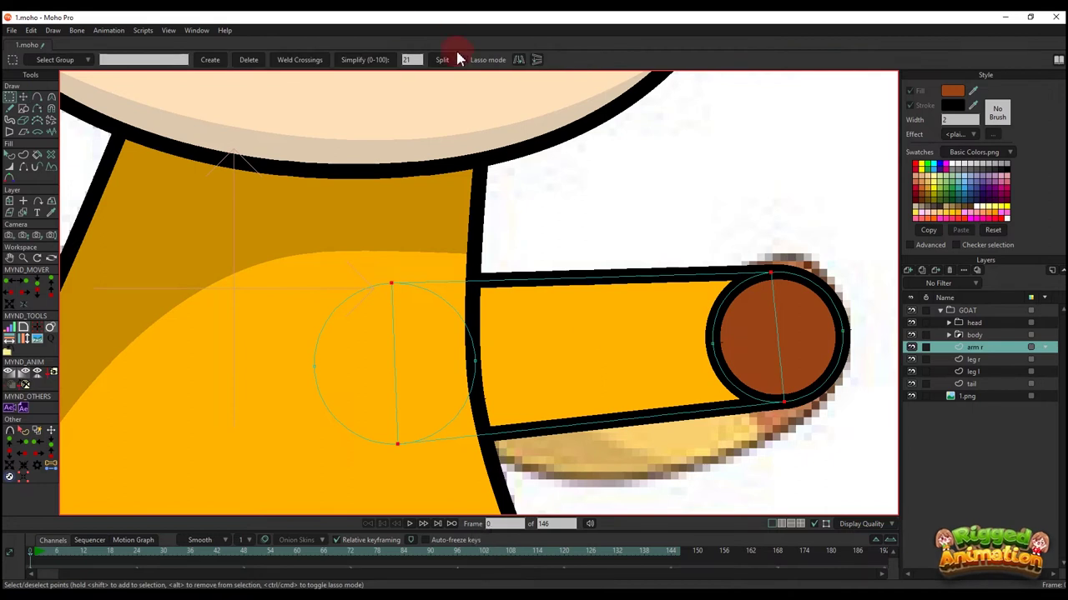
scroll(554, 242, down, 8)
drag(544, 255, 557, 272)
scroll(559, 273, up, 1)
key(q)
key(t)
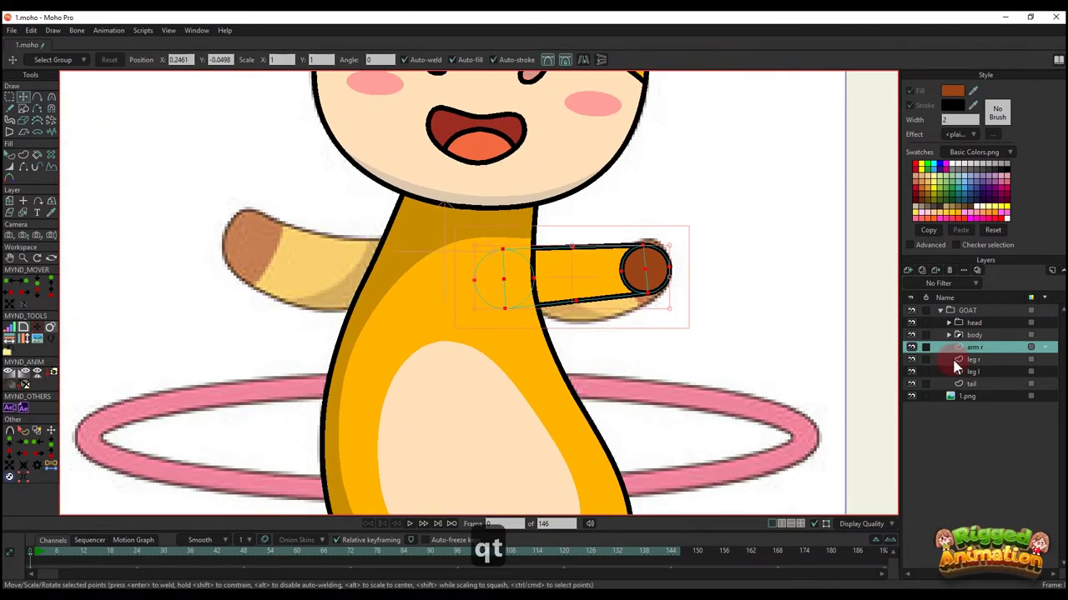
- Hide the body layer and hide the arm shape's outline edge that crosses the shoulder circle
click(911, 334)
scroll(522, 274, up, 3)
key(q)
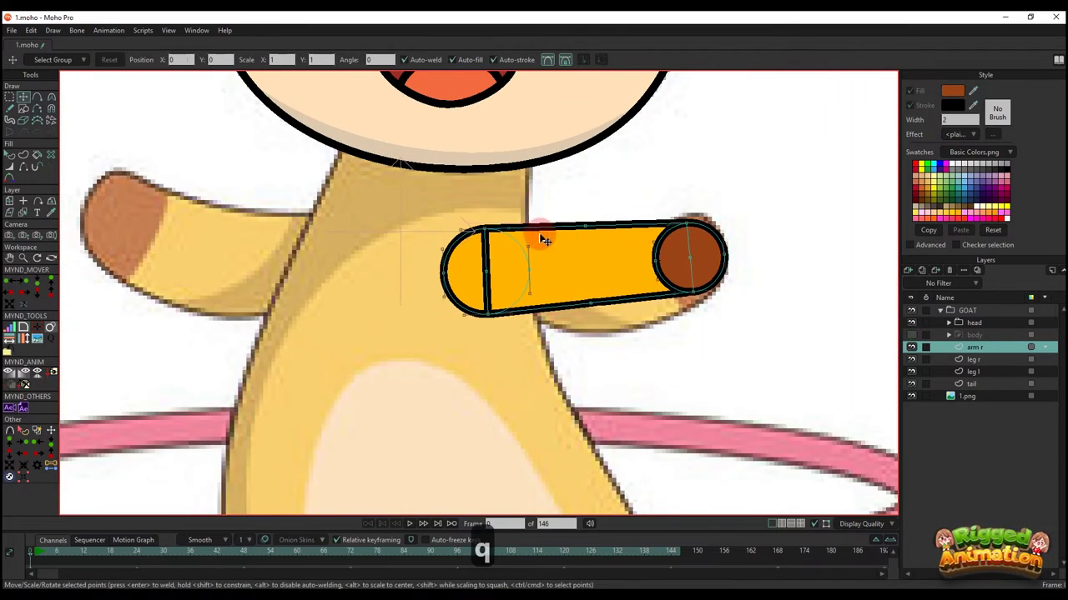
key(t)
scroll(509, 265, up, 2)
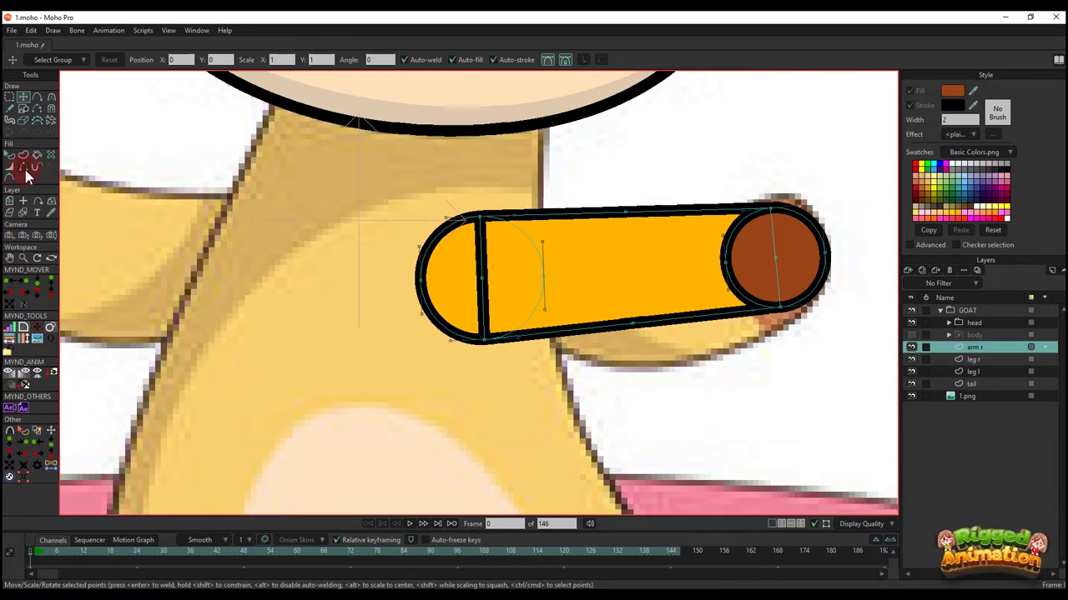
click(24, 167)
click(484, 260)
scroll(507, 274, down, 3)
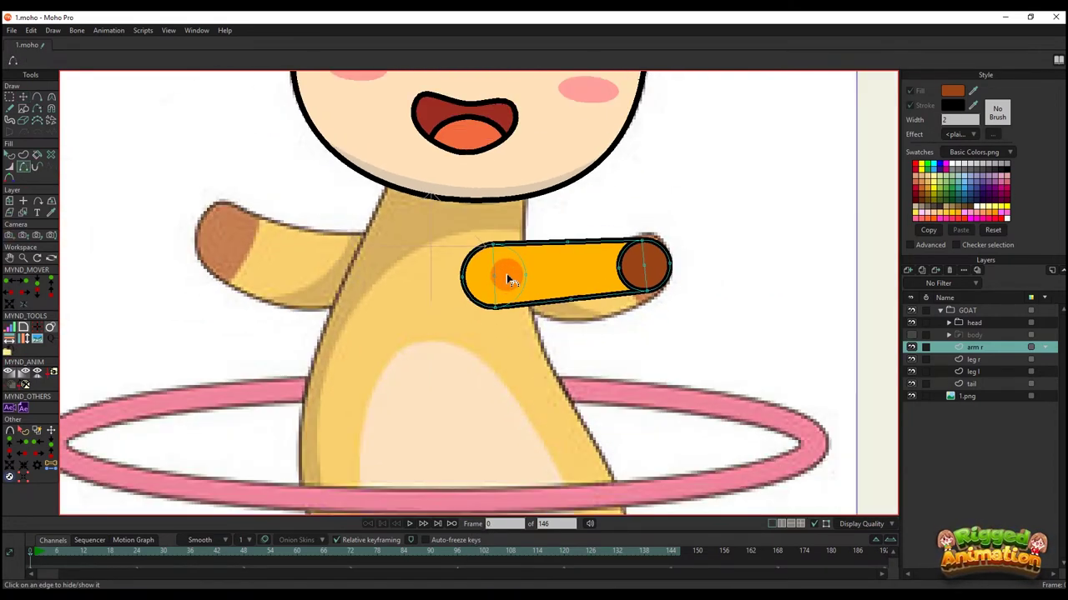
scroll(576, 288, down, 1)
scroll(576, 287, up, 2)
key(q)
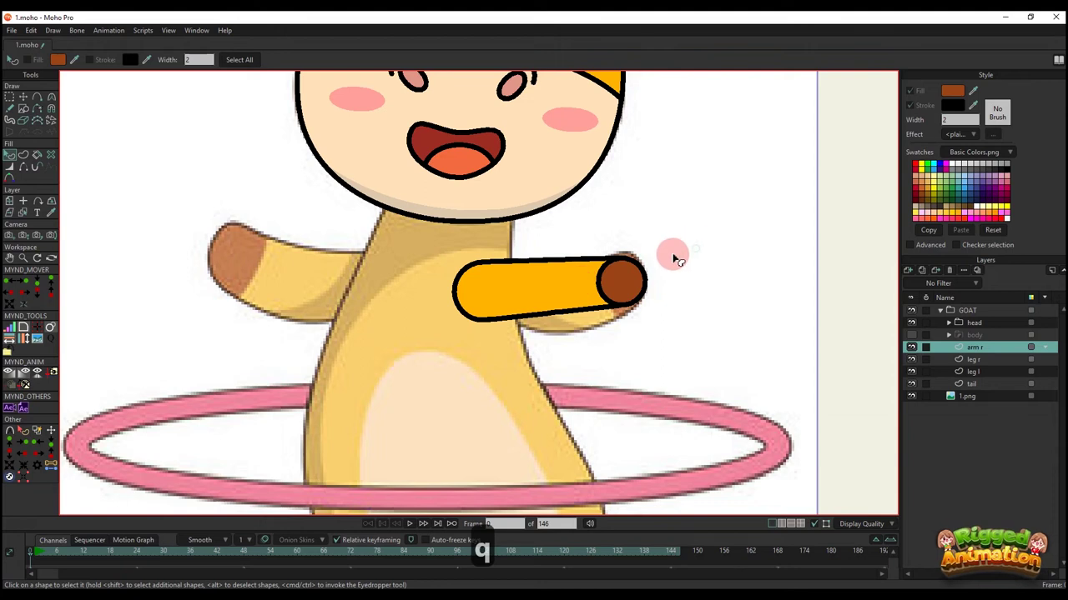
- Select all the arm's points, duplicate the arm r layer and rename the copy "arm l"
scroll(675, 255, down, 3)
key(g)
drag(672, 279, 767, 338)
scroll(804, 302, up, 1)
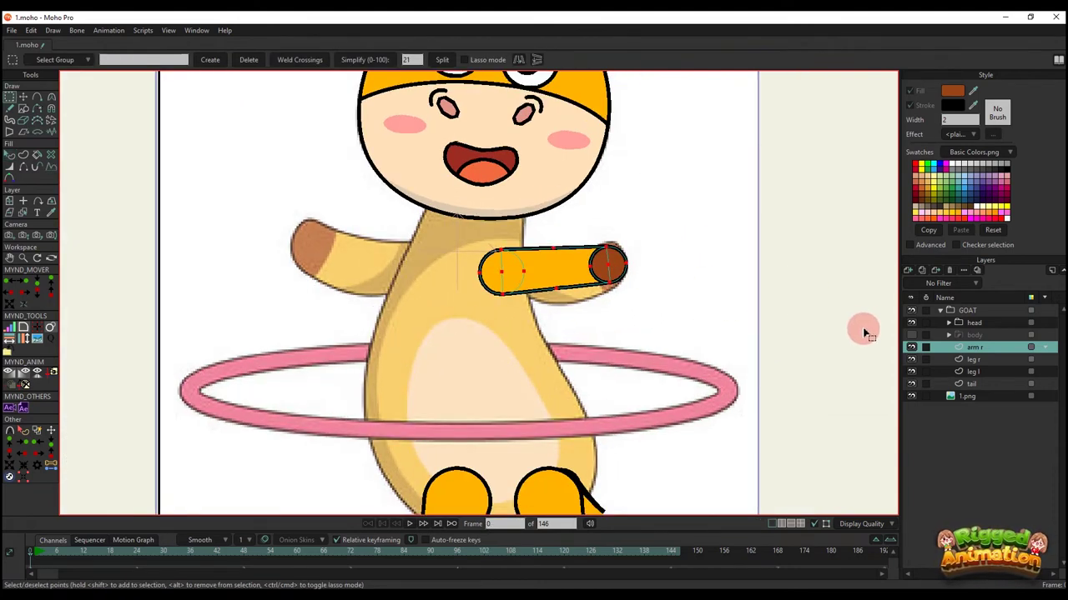
click(922, 271)
double_click(979, 342)
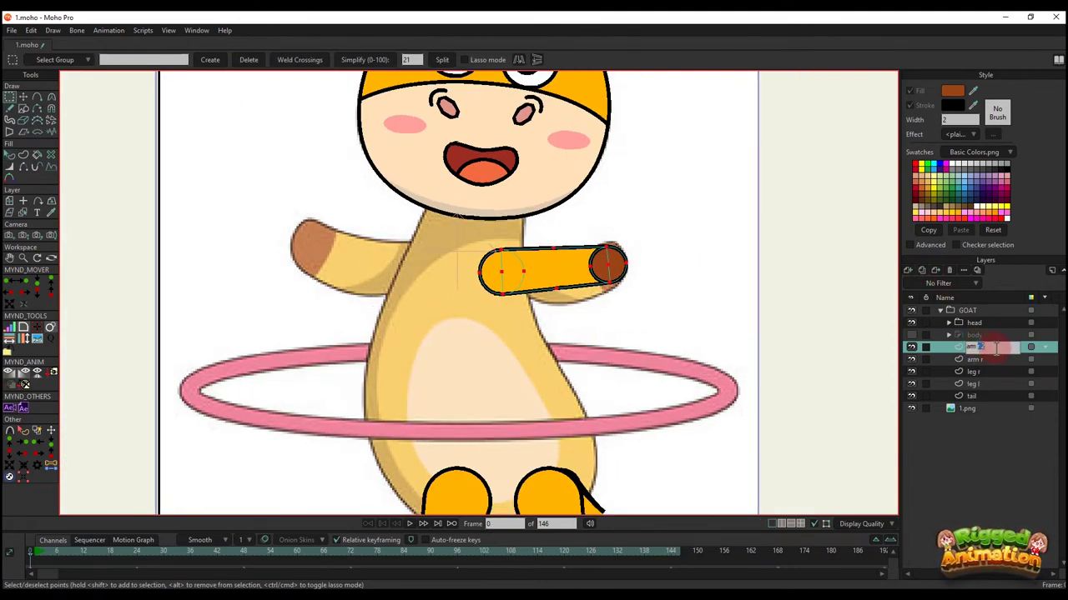
text(arm l)
key(Return)
- Flip the copied arm horizontally and move it over the reference image's opposite arm
key(t)
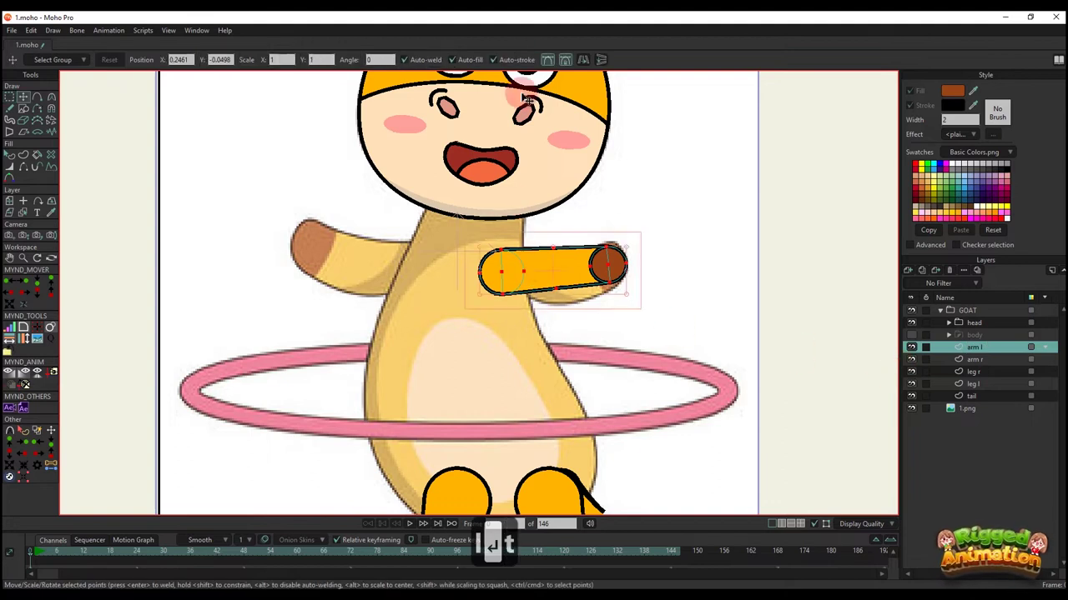
click(583, 61)
scroll(555, 241, up, 2)
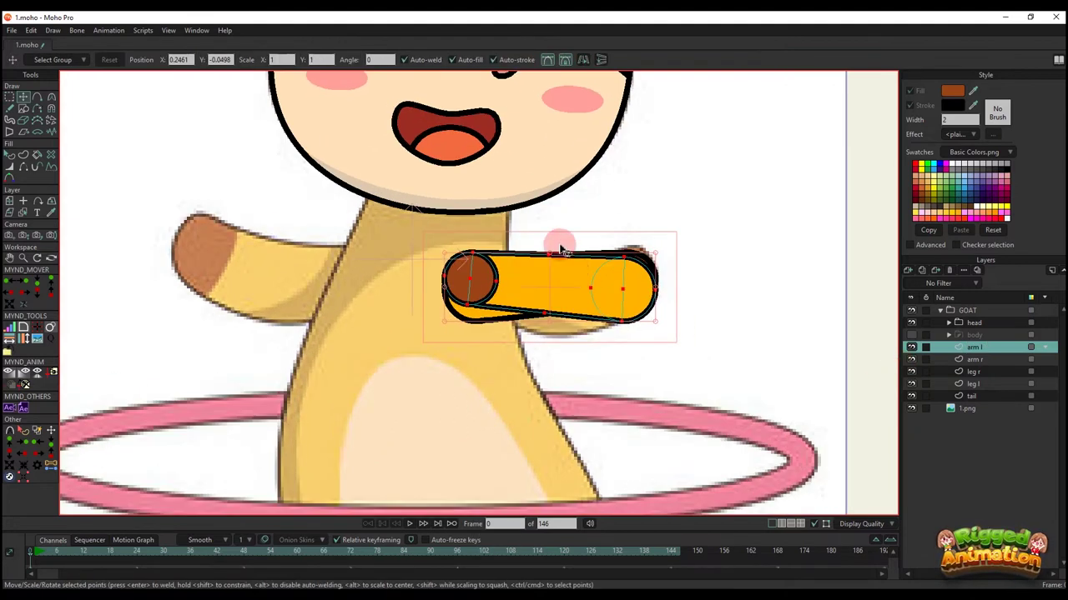
drag(553, 286, 326, 281)
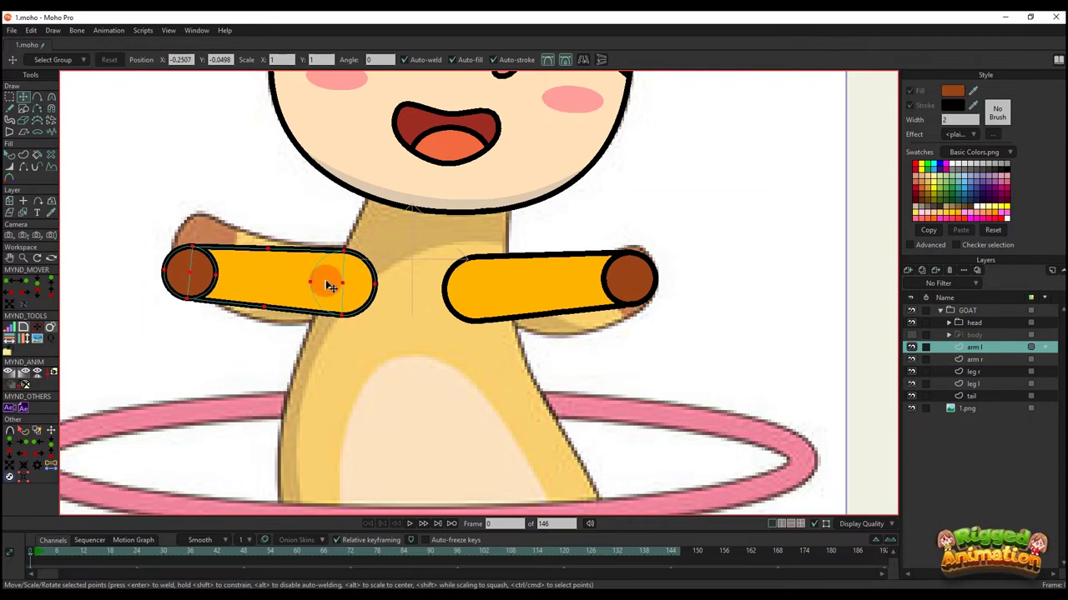
- Show the body layer and shift the arm l shape inward so its shoulder tucks behind the body
scroll(326, 281, down, 3)
key(q)
scroll(404, 272, up, 5)
key(t)
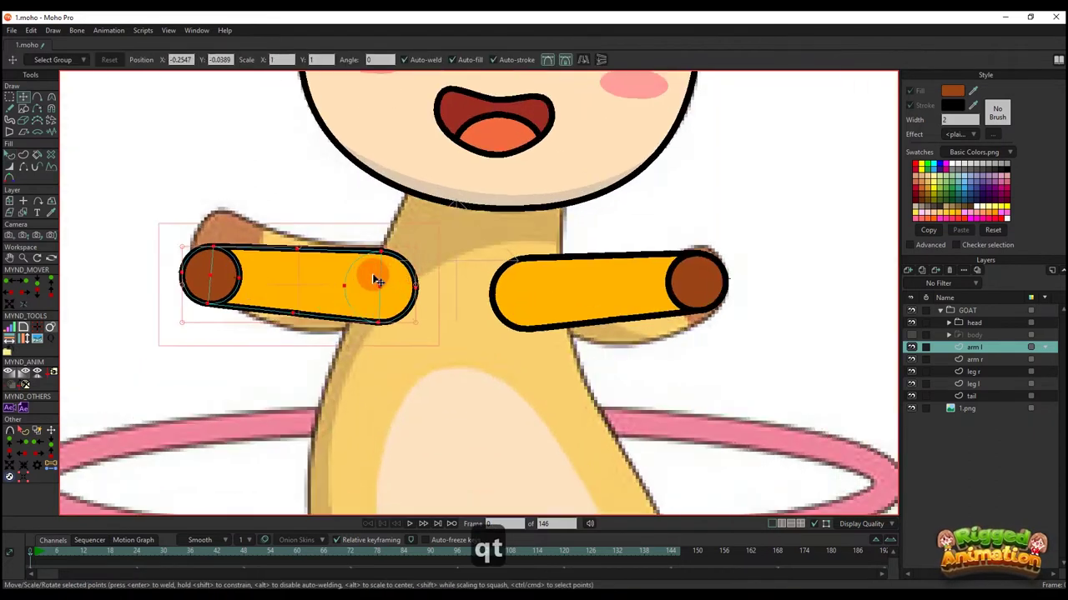
scroll(364, 283, up, 2)
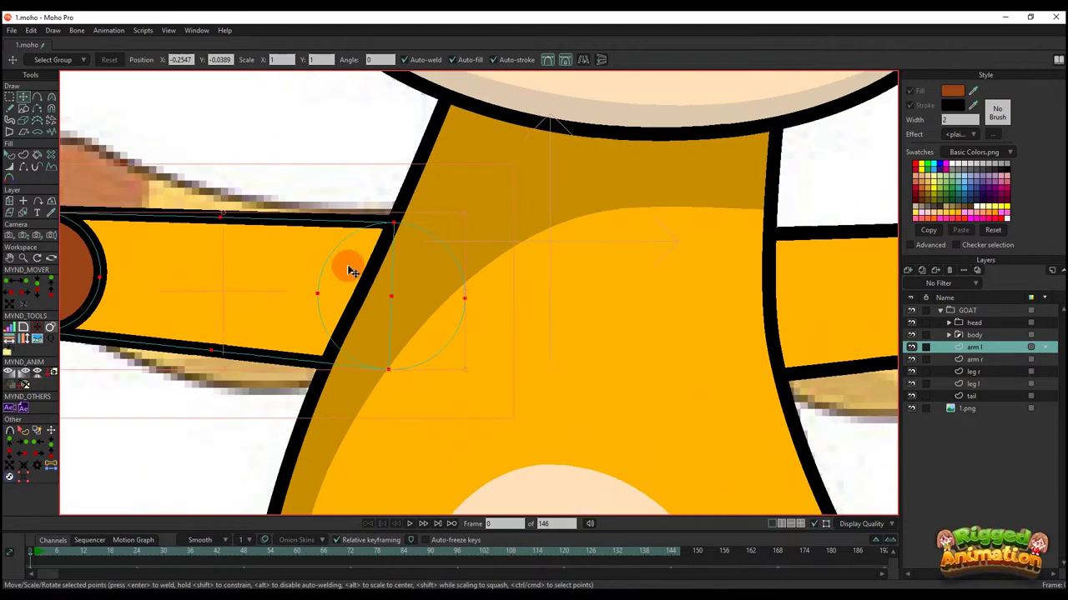
drag(350, 268, 394, 272)
scroll(464, 269, down, 8)
key(q)
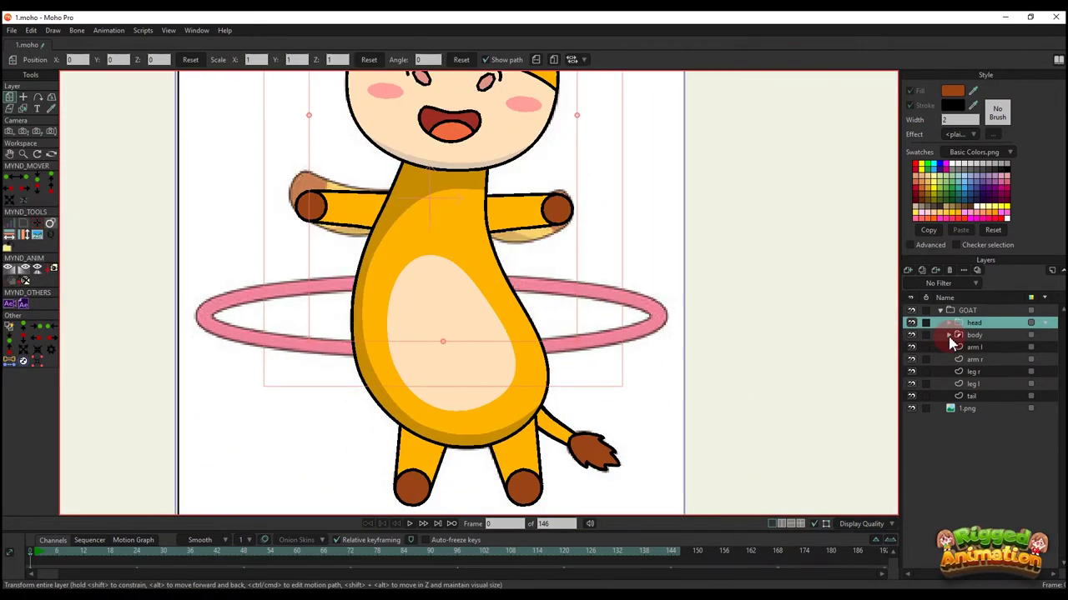
- Draw a wide ellipse over the reference image's pink hoop in the body group's mask layer
click(949, 336)
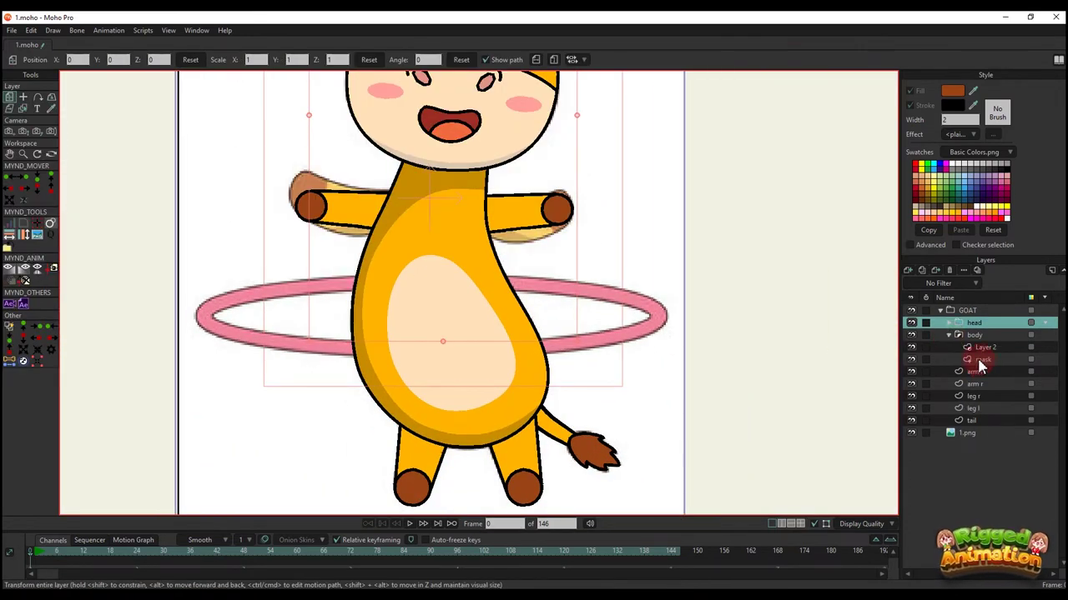
click(981, 364)
key(s)
scroll(452, 276, up, 2)
scroll(329, 325, up, 2)
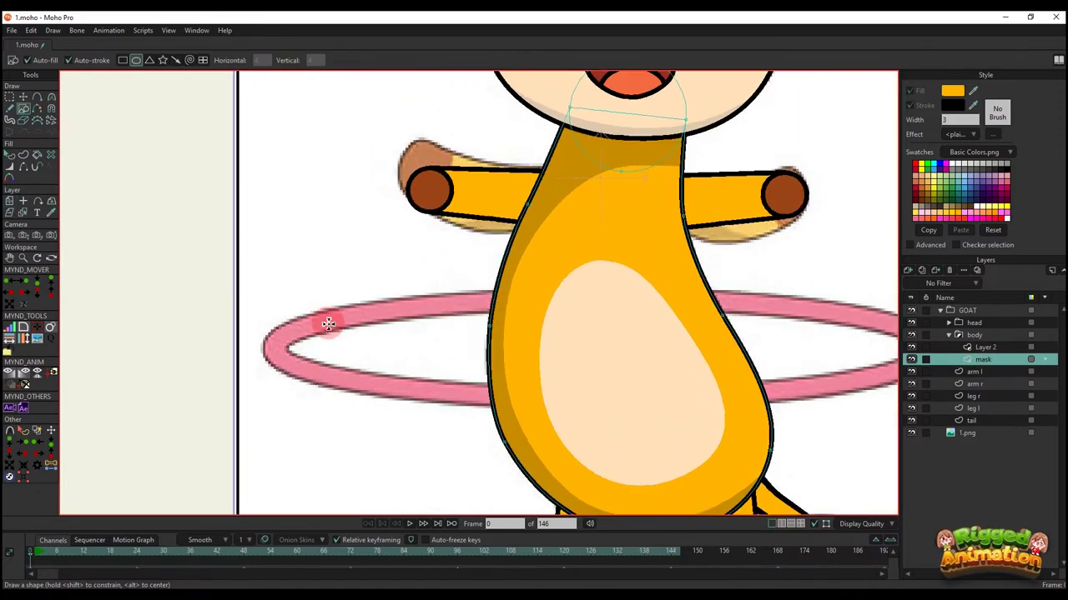
drag(328, 324, 841, 436)
- Reposition, flatten and widen the ellipse to match the outer outline of the reference hoop
key(t)
drag(548, 381, 547, 346)
drag(510, 239, 510, 267)
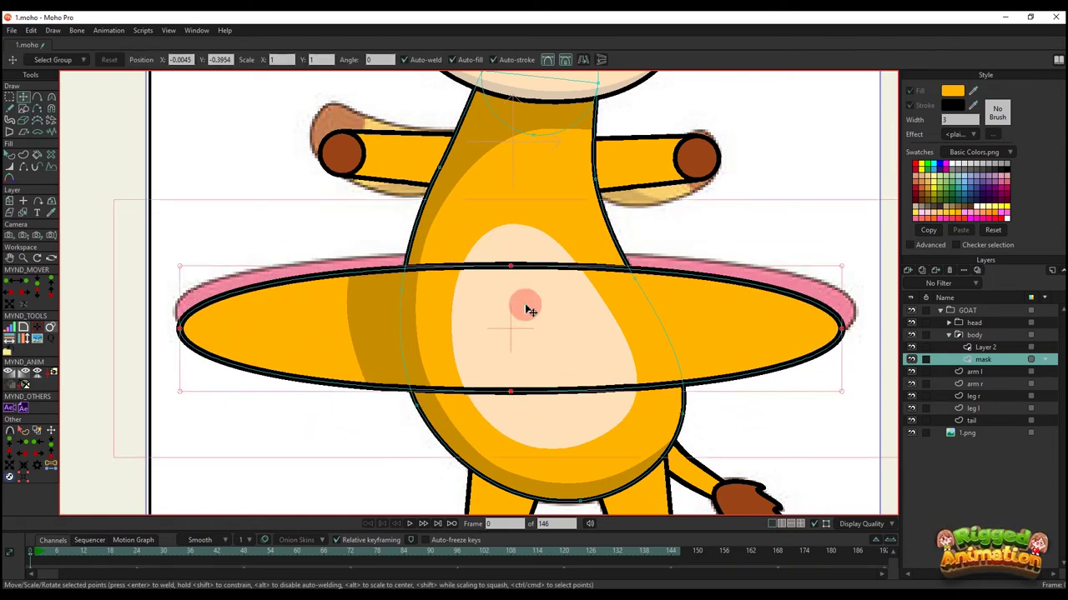
drag(526, 308, 526, 291)
drag(841, 315, 852, 317)
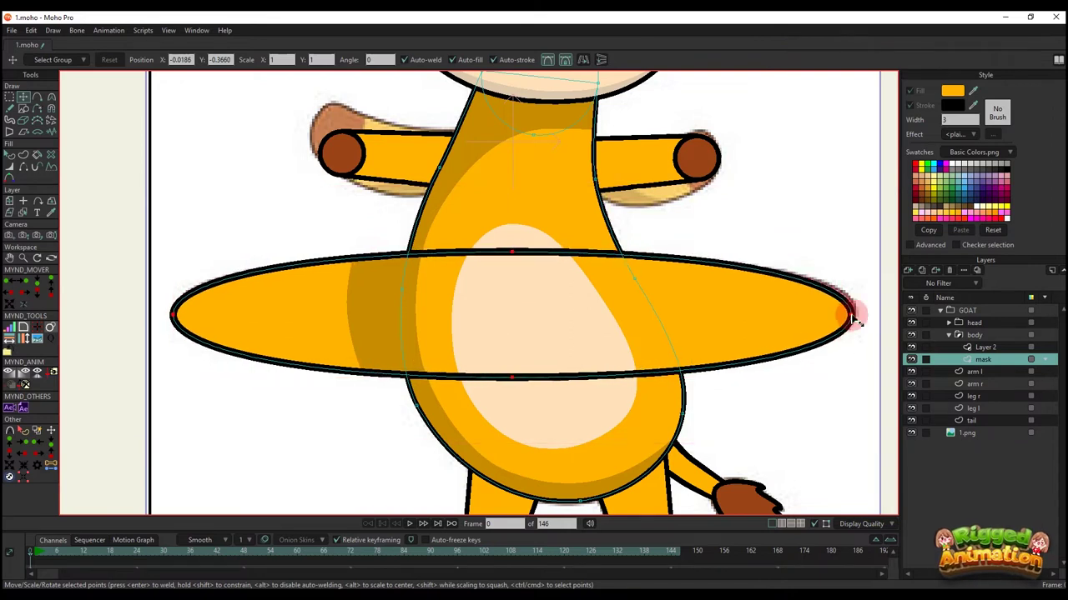
- Select the hoop ellipse's shape and turn off its fill, leaving only the stroke
key(q)
click(213, 279)
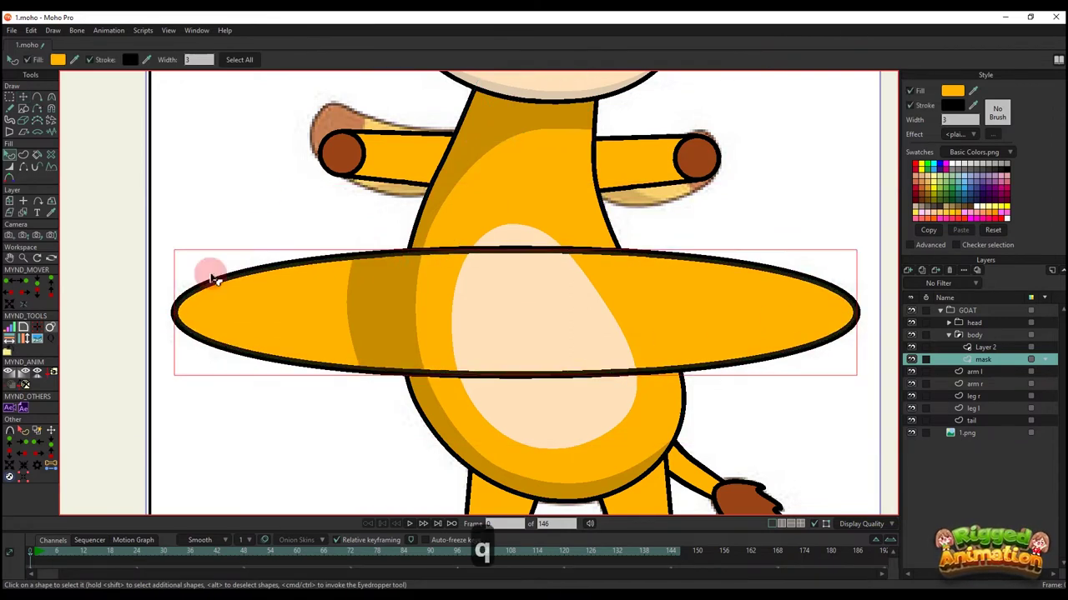
click(872, 83)
click(909, 90)
scroll(270, 231, down, 2)
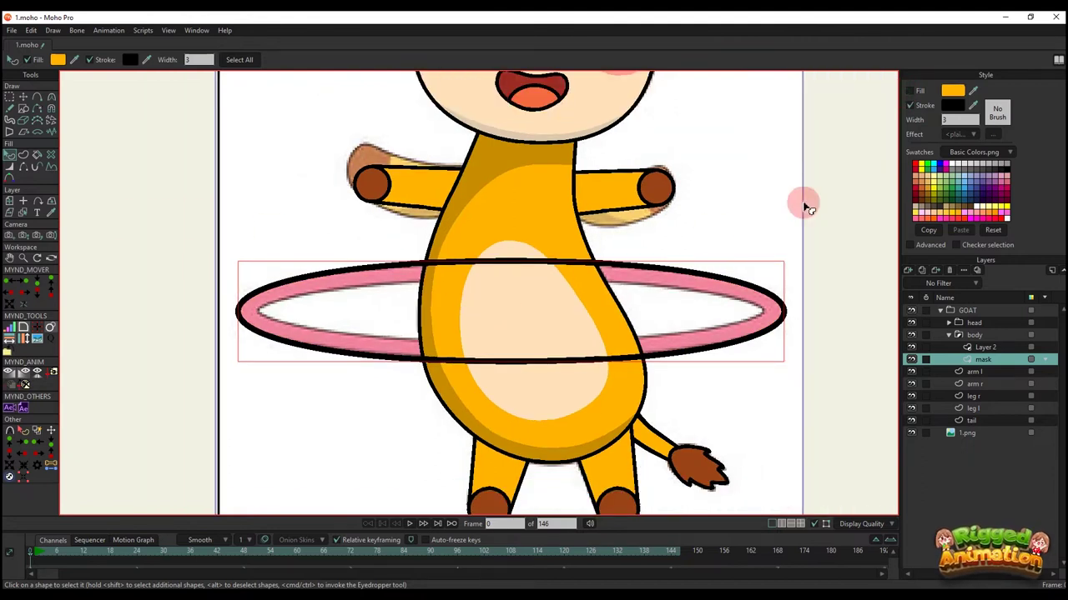
- Change the hoop ellipse's stroke color to pink and set its stroke width to 9
click(965, 109)
click(841, 77)
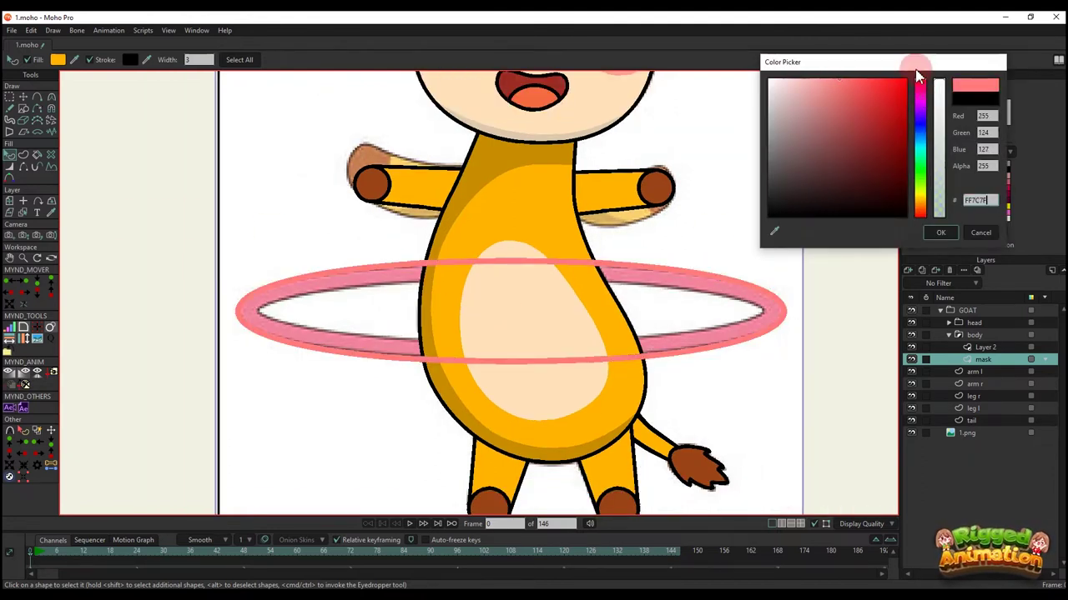
drag(922, 90, 928, 102)
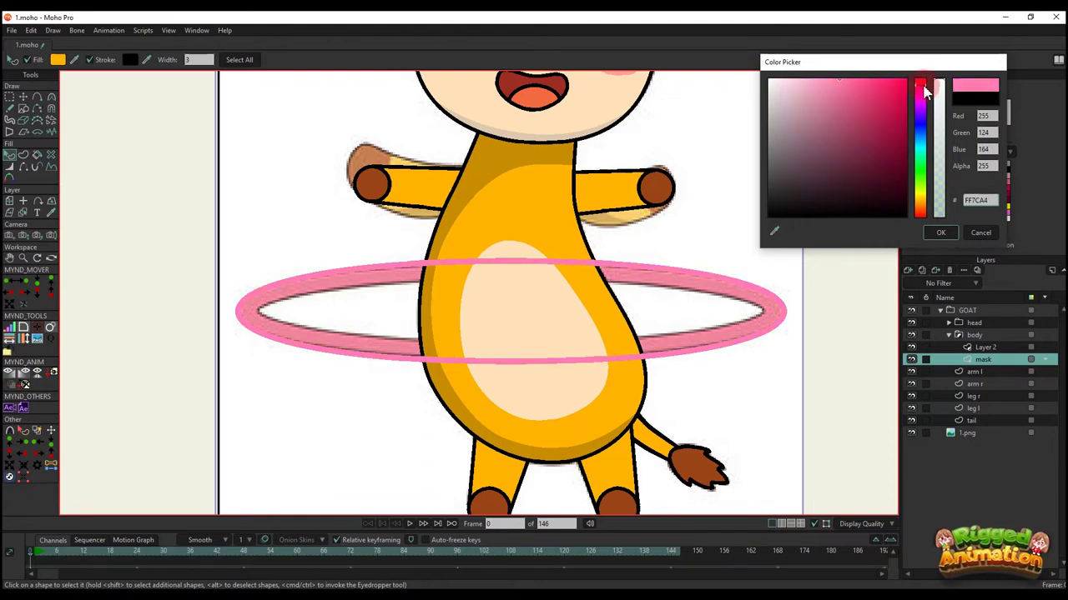
click(854, 85)
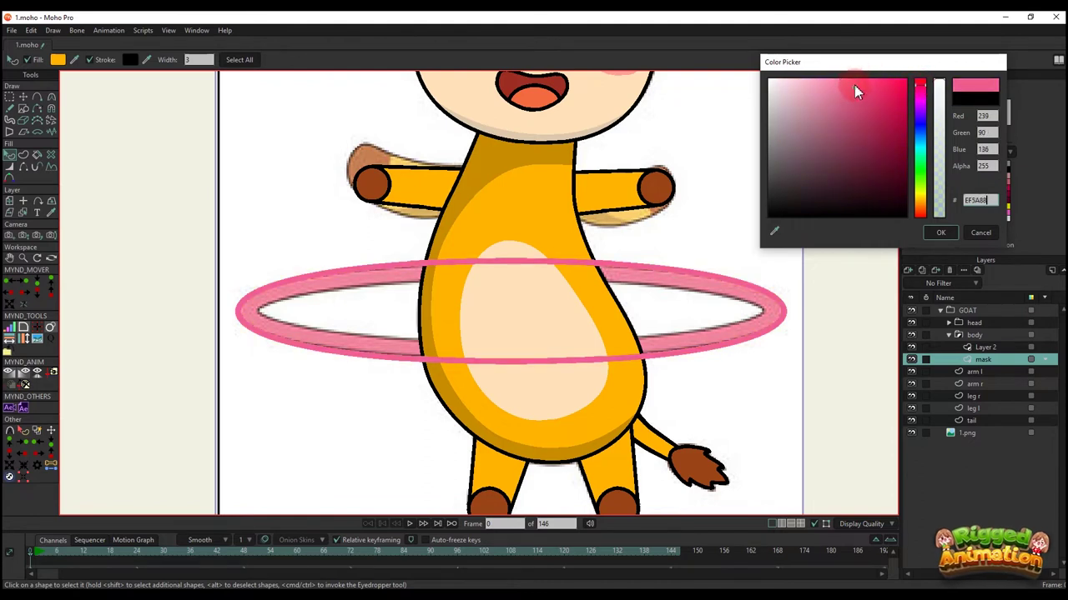
click(939, 233)
scroll(971, 125, up, 6)
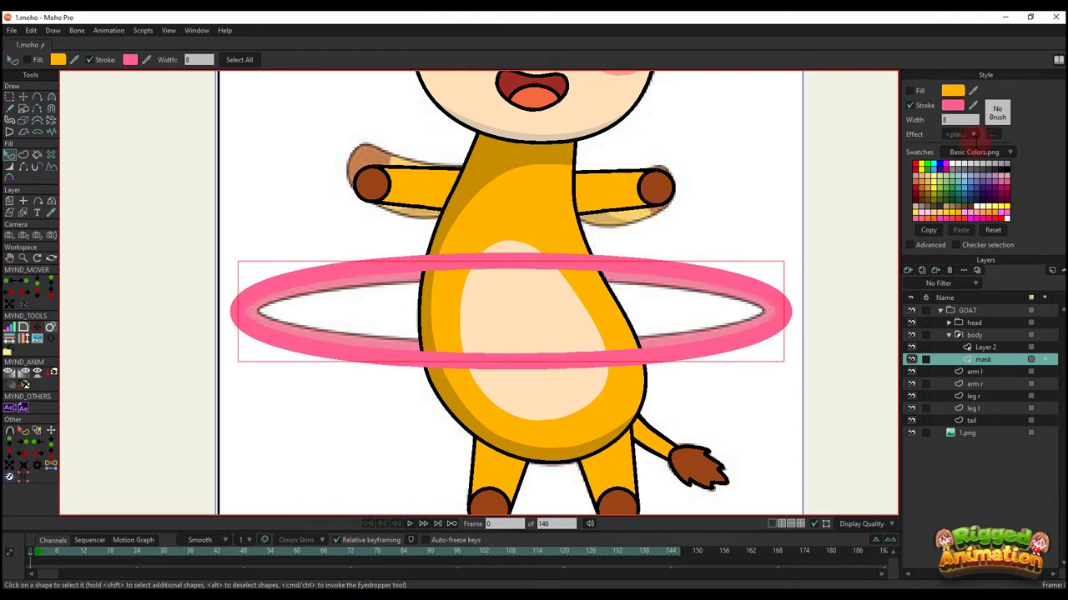
scroll(801, 221, down, 1)
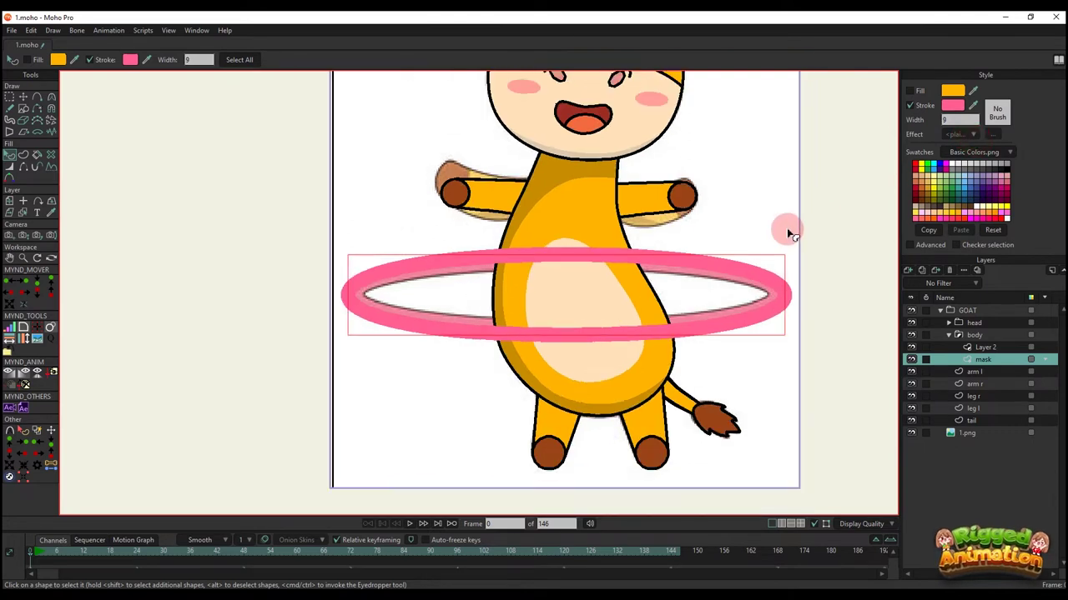
- Hide the 1.png reference layer and stretch the pink hoop ellipse vertically so it is slightly taller
scroll(751, 259, down, 2)
click(911, 433)
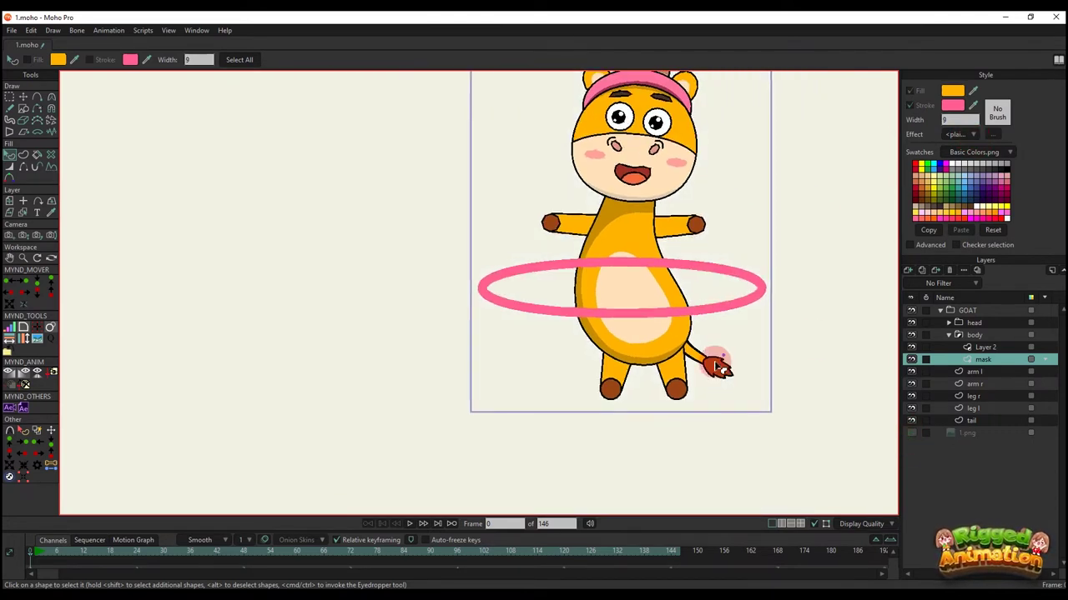
scroll(570, 340, up, 3)
key(t)
click(567, 337)
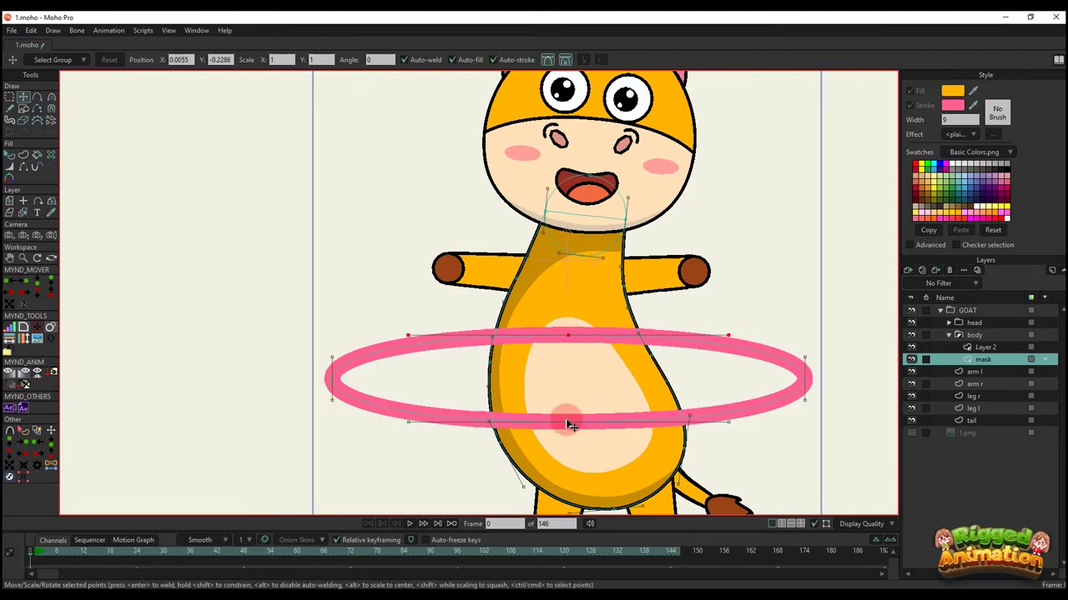
key(ctrl+a)
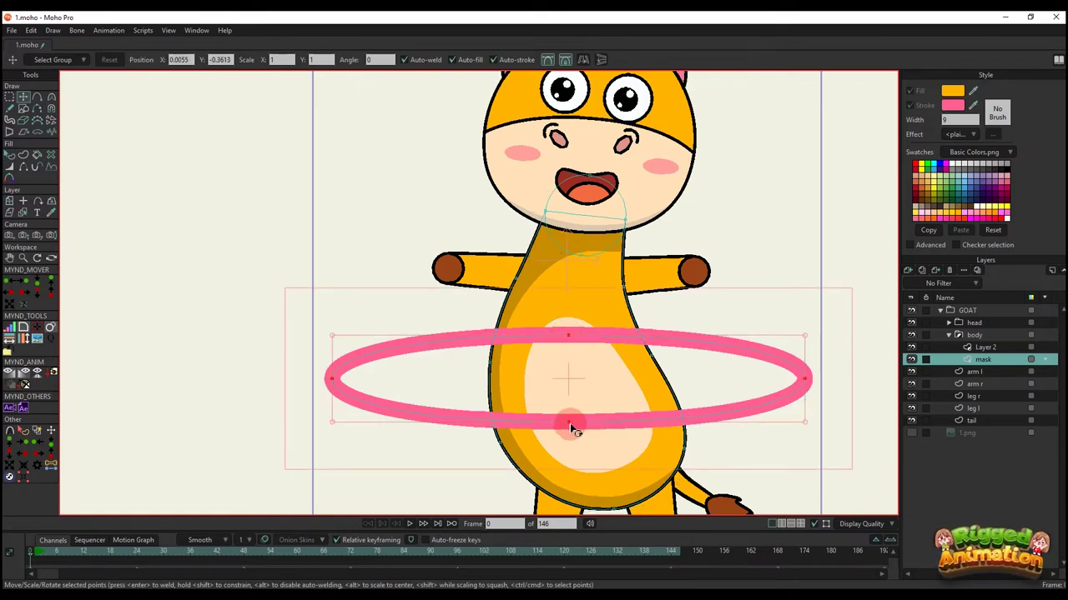
mouse_move(570, 424)
mouse_down()
mouse_move(569, 444)
mouse_move(572, 432)
mouse_up()
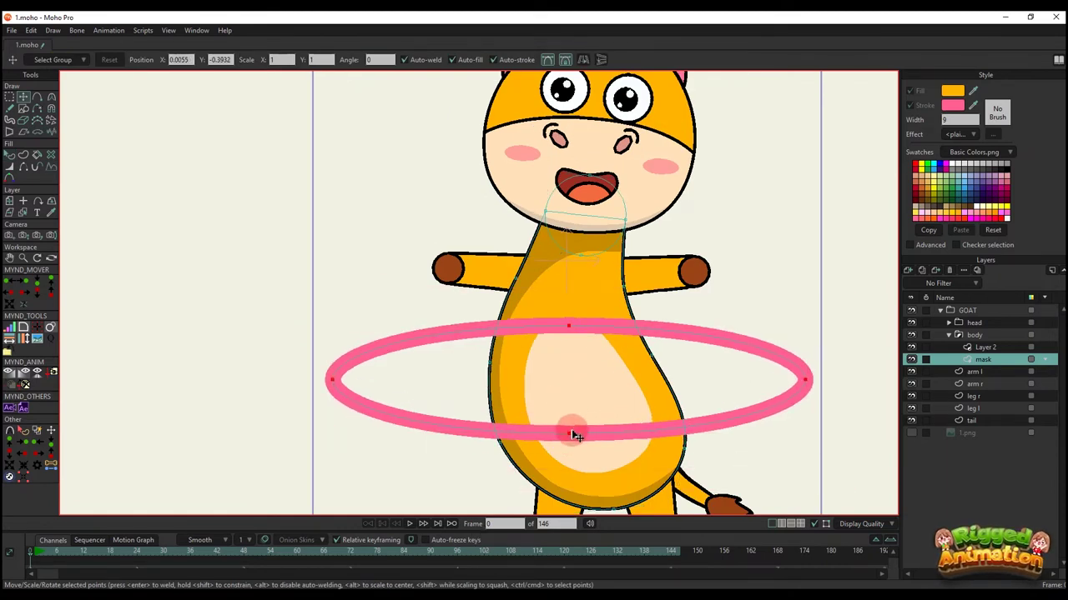
key(q)
- Duplicate the hoop's upper half from its side and top points and move the copied arc above the original
key(g)
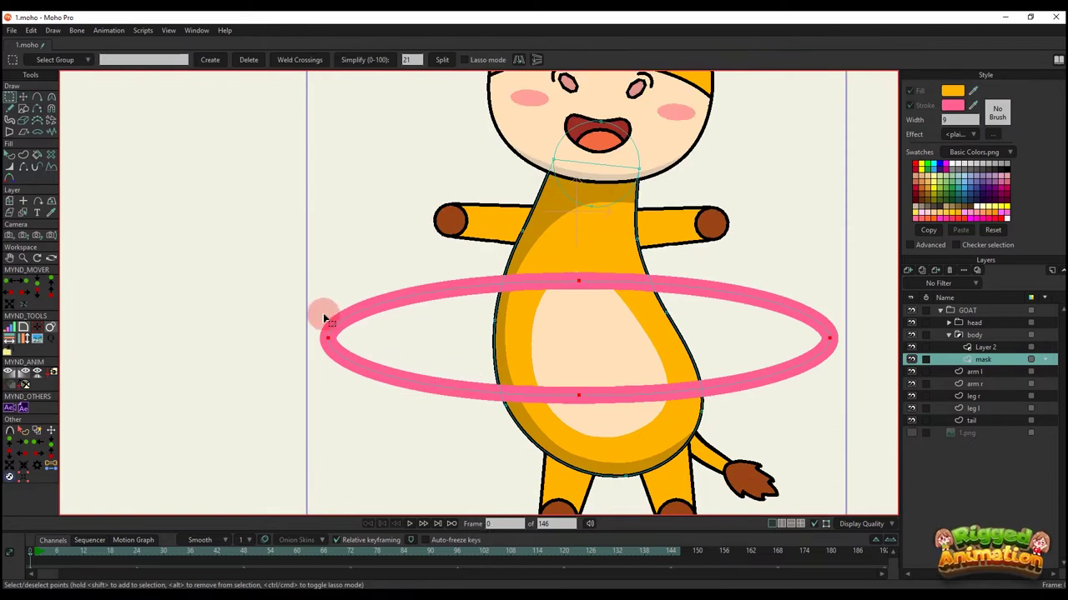
drag(553, 266, 602, 300)
drag(819, 318, 842, 354)
key(t)
key(ctrl+c)
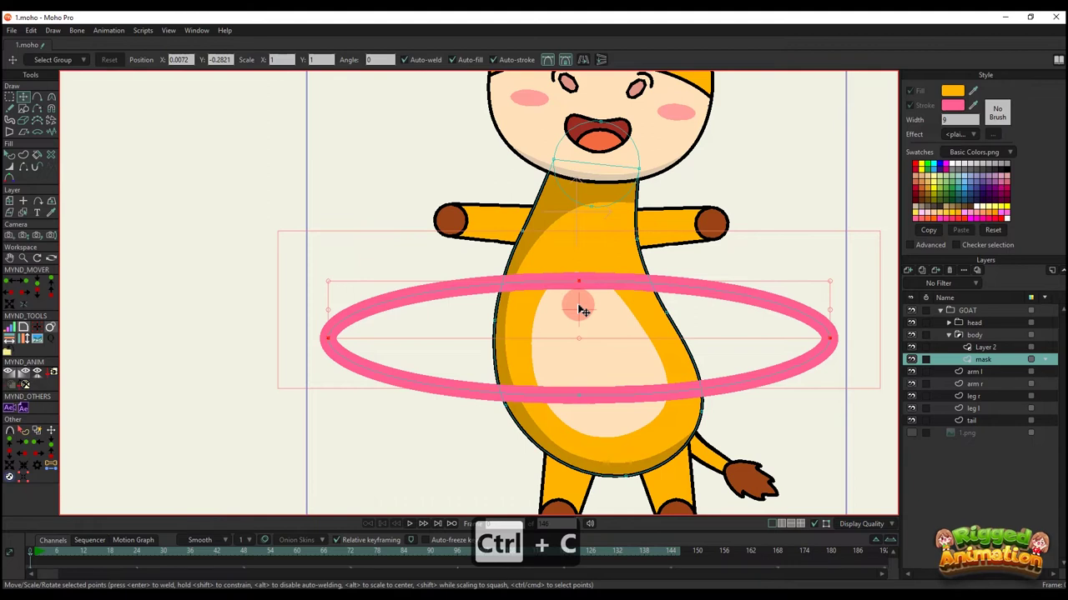
key(ctrl+v)
click(620, 304)
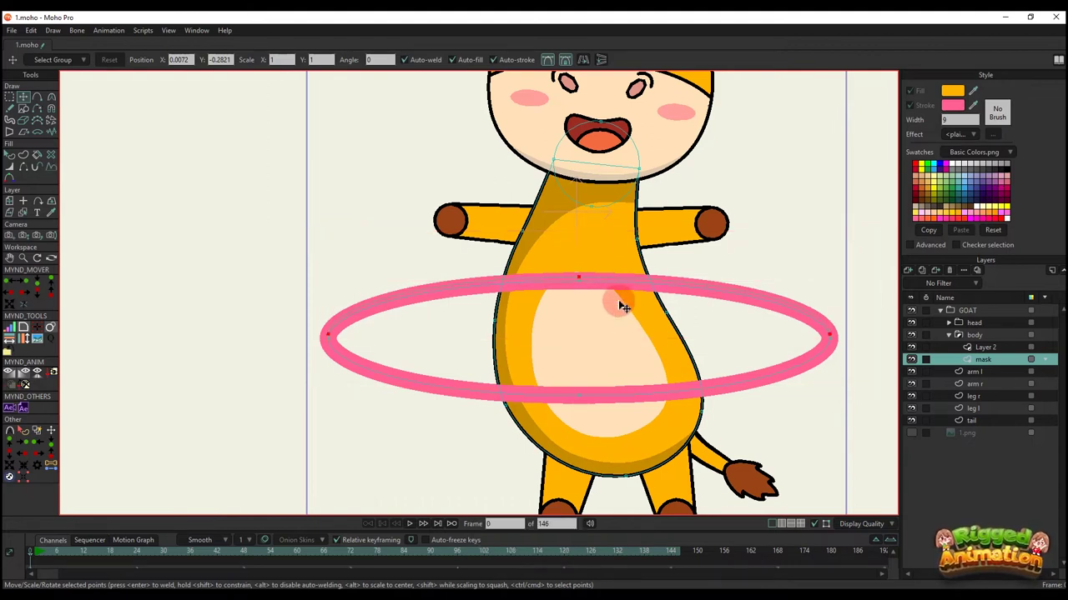
drag(624, 307, 617, 285)
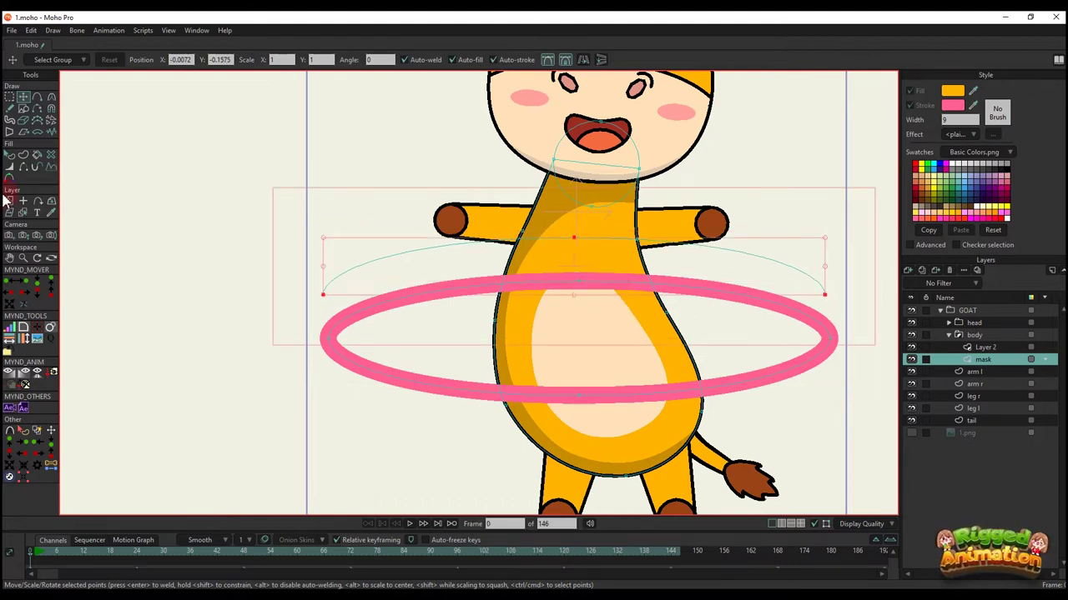
- Delete the original hoop's upper curve and move the copied arc down onto the lower half to complete the ellipse outline
click(37, 109)
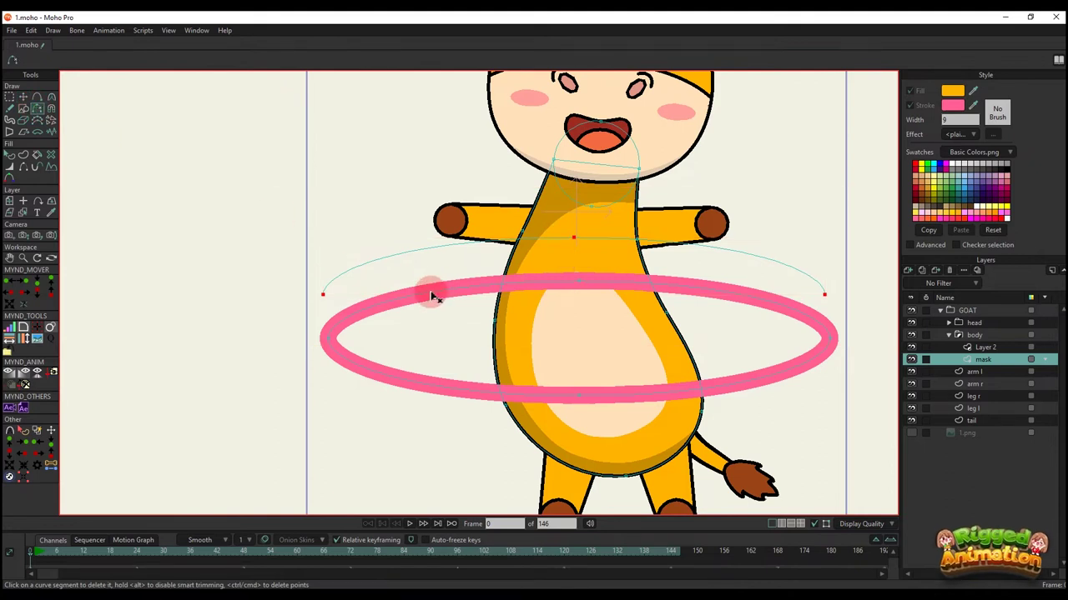
click(432, 295)
key(t)
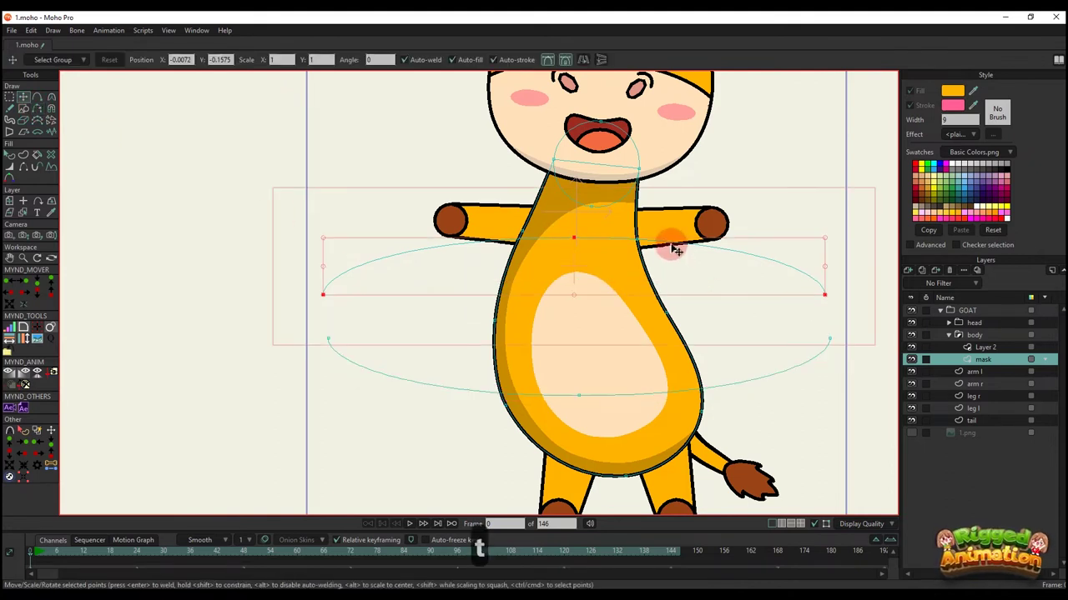
drag(676, 251, 679, 287)
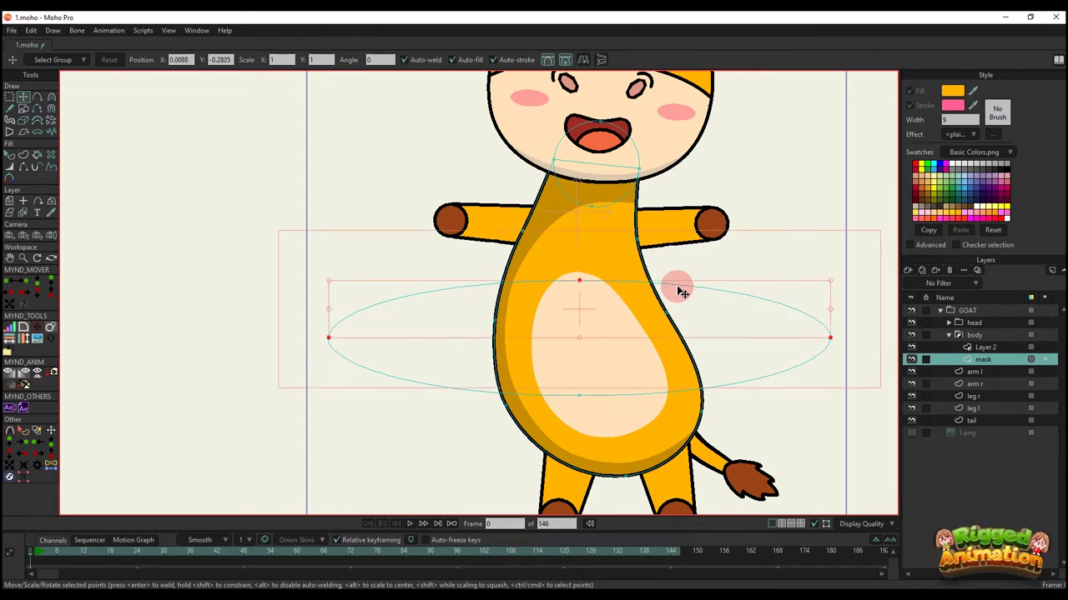
- Create separate pink stroke-only shapes for the hoop's upper arc and lower arc
click(24, 156)
click(127, 60)
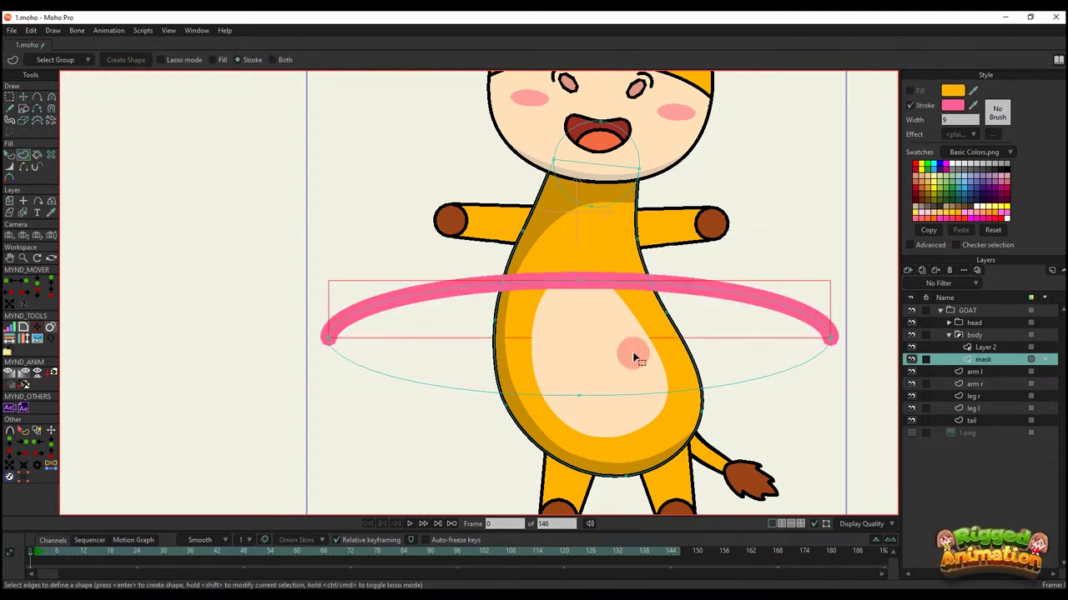
key(t)
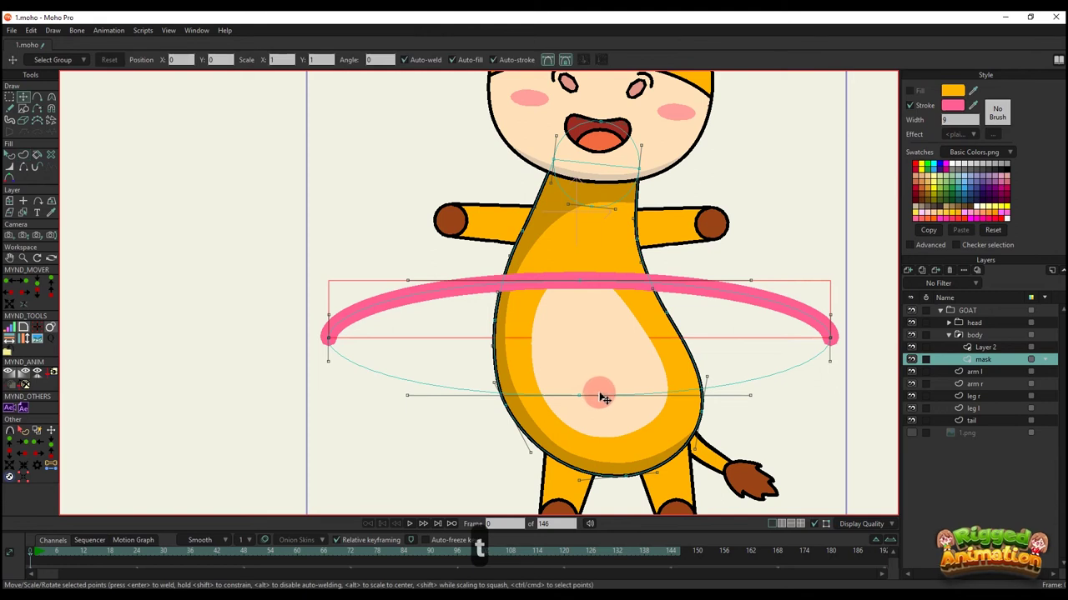
click(31, 154)
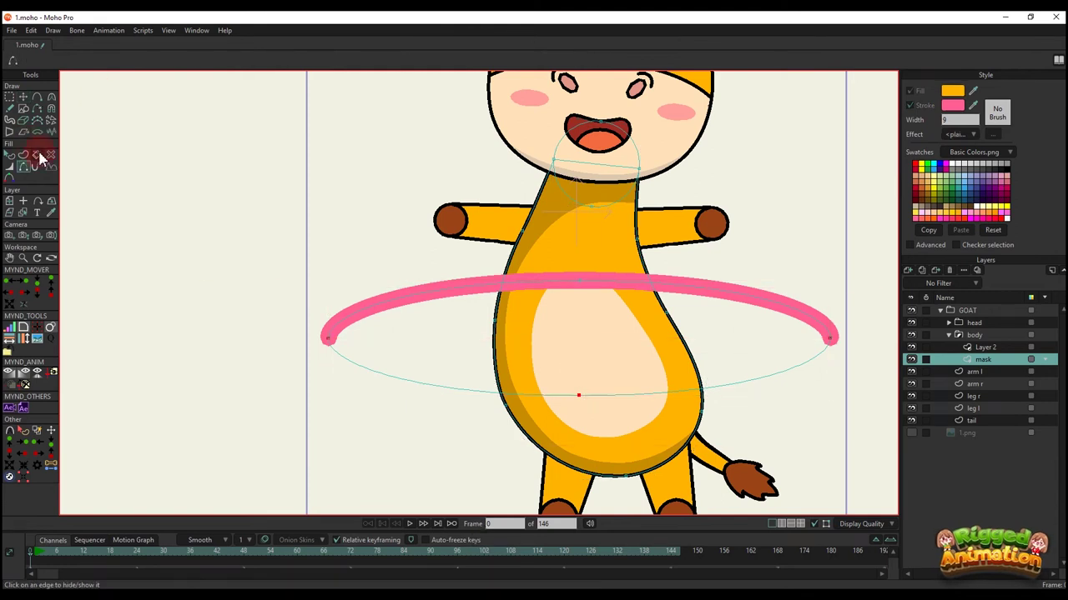
click(24, 156)
click(134, 60)
key(q)
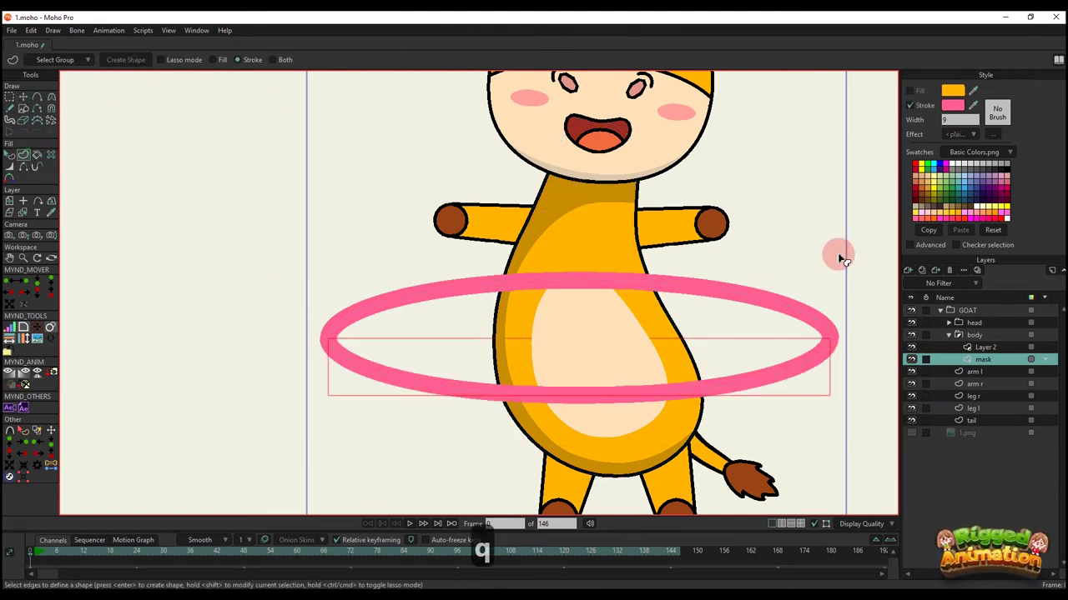
- Nudge the hoop's lower arc so its end lines up with the end of the upper arc
key(t)
scroll(469, 336, up, 2)
scroll(275, 332, up, 5)
drag(309, 427, 279, 353)
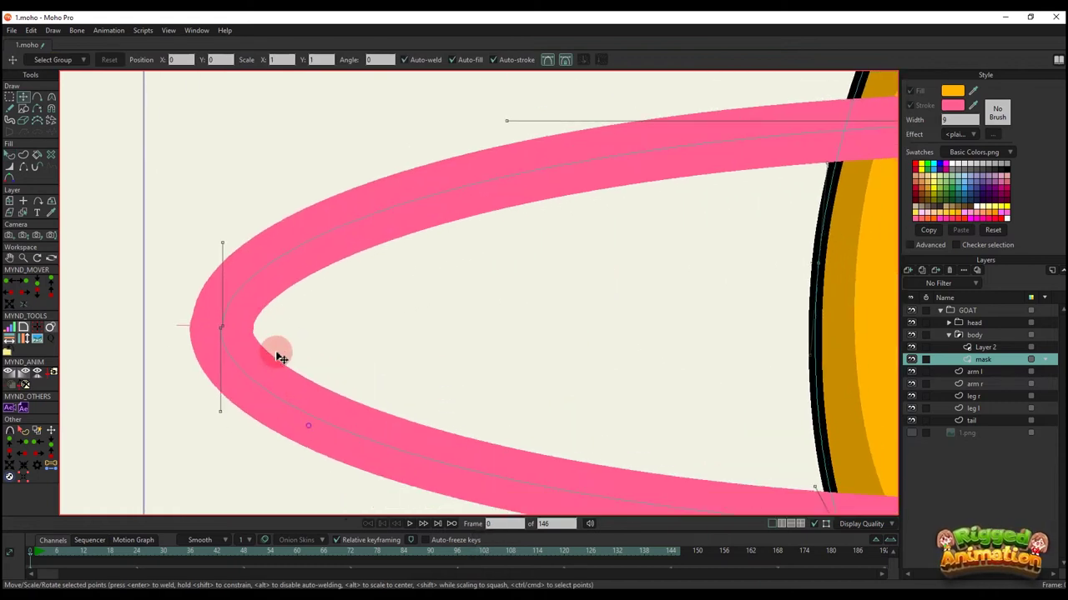
click(383, 409)
drag(383, 407, 386, 408)
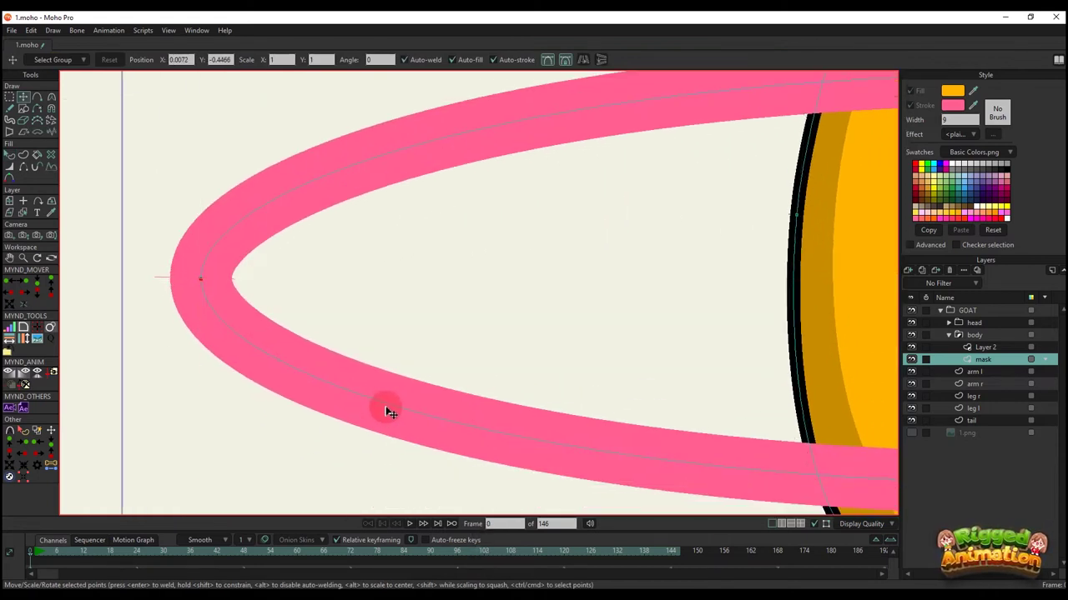
- Select the hoop's upper arc shape and lower it in the stacking order until it sits behind the goat's body
scroll(387, 408, down, 4)
key(q)
scroll(476, 355, down, 3)
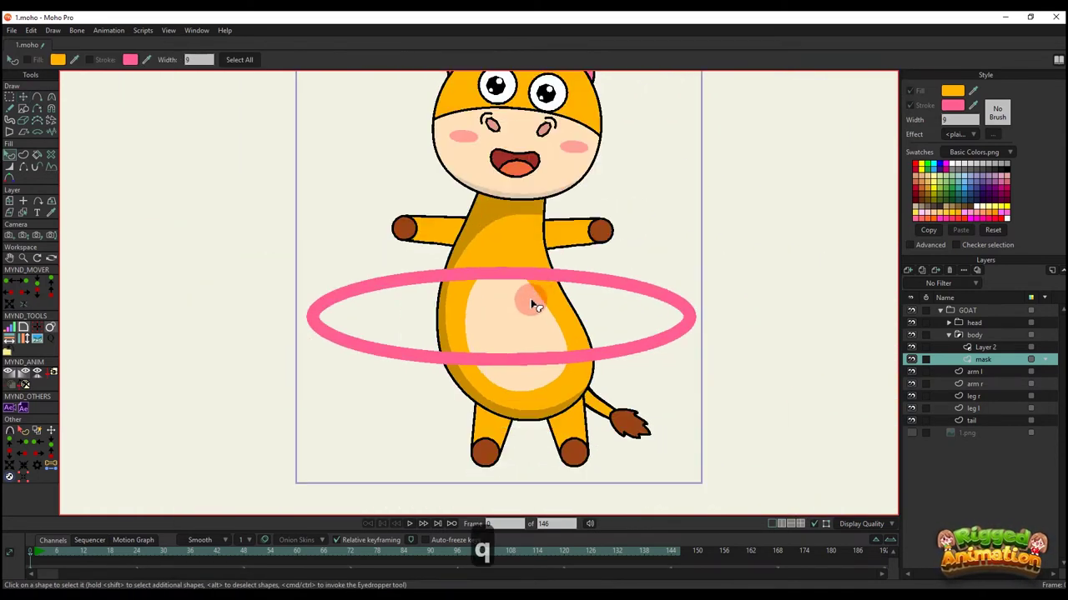
key(alt+Down)
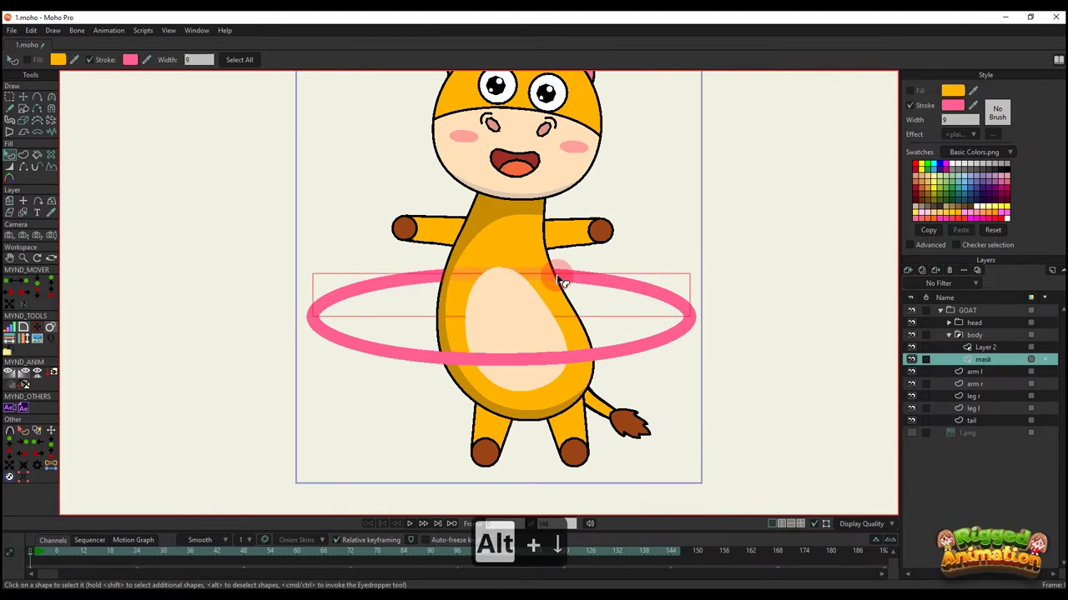
key(alt+Down)
key(alt+Down)
key(alt+Down)
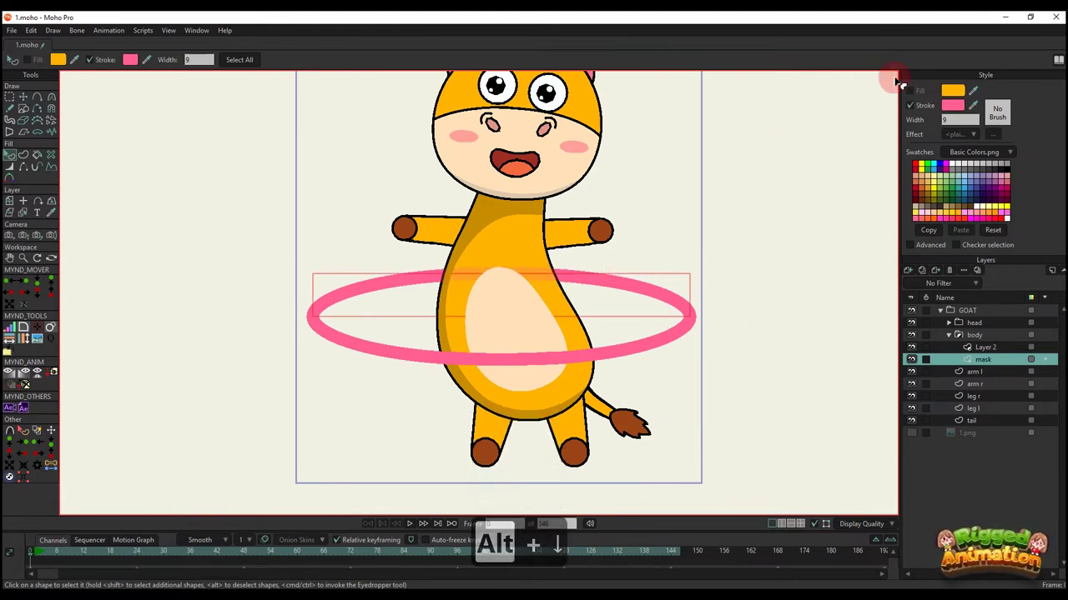
- Change the upper arc's stroke color to the darker pink DB4A76
click(951, 105)
click(860, 98)
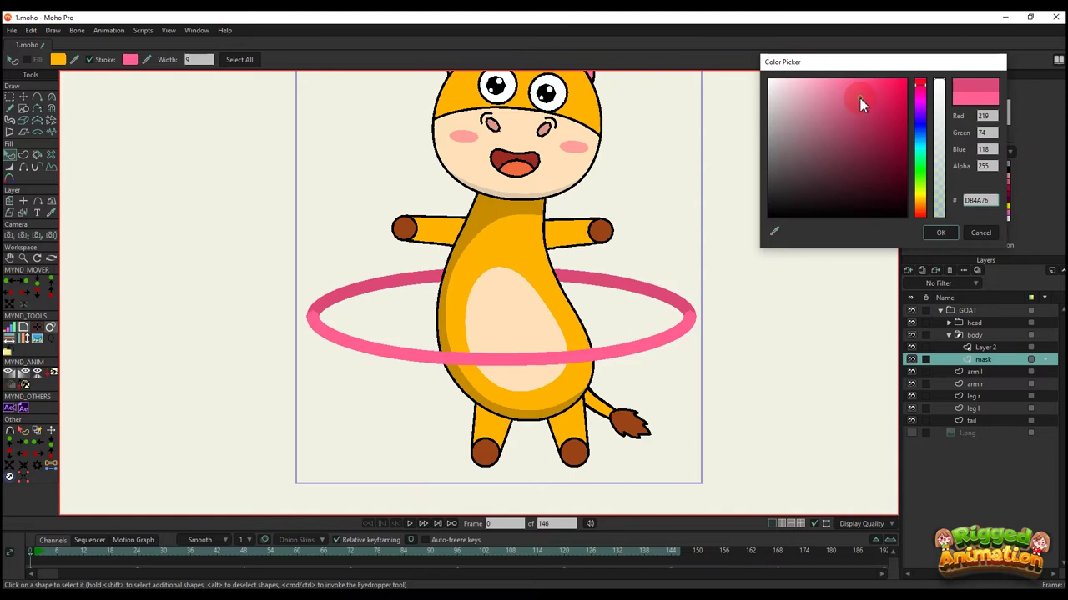
click(941, 233)
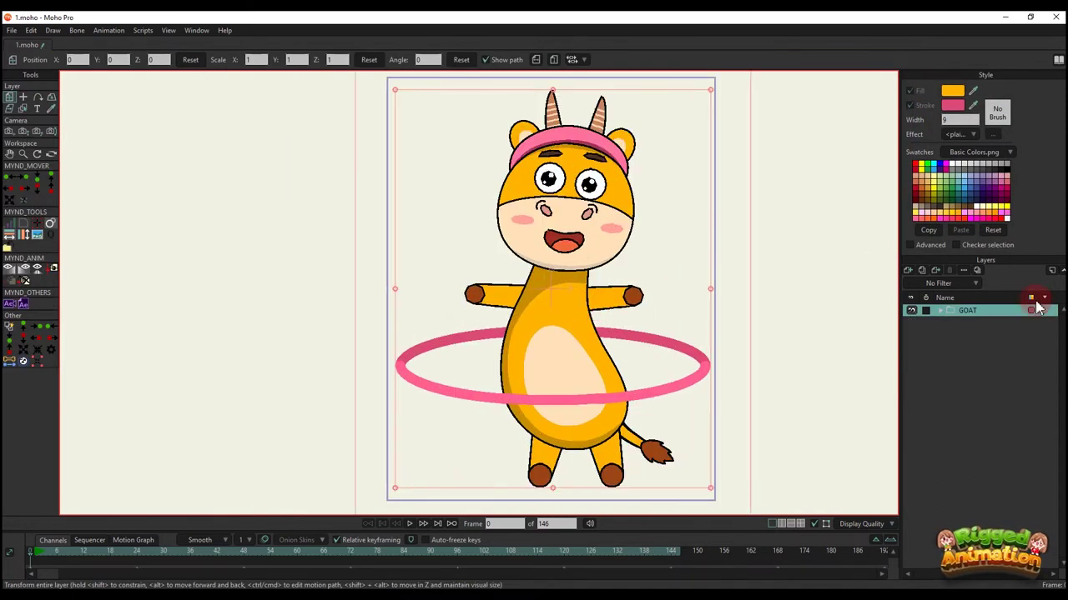
- Convert the GOAT group into a bone layer and add a horizontal root bone running from the lower belly out past the tail
right_click(989, 314)
click(1019, 359)
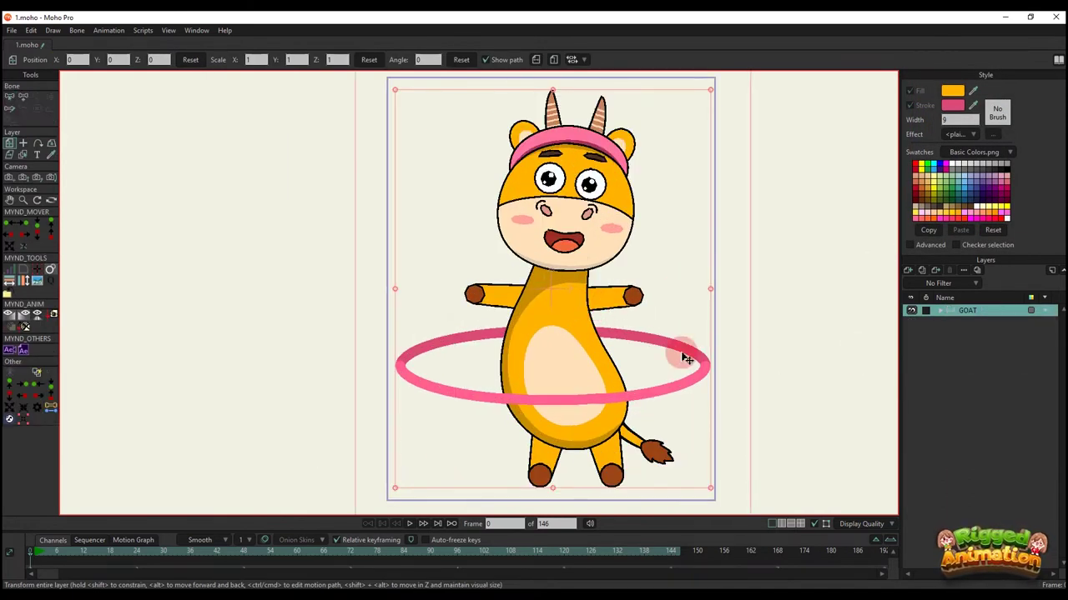
scroll(683, 358, down, 4)
scroll(629, 392, up, 4)
key(a)
drag(628, 387, 869, 410)
key(a)
scroll(643, 426, up, 3)
scroll(632, 440, down, 2)
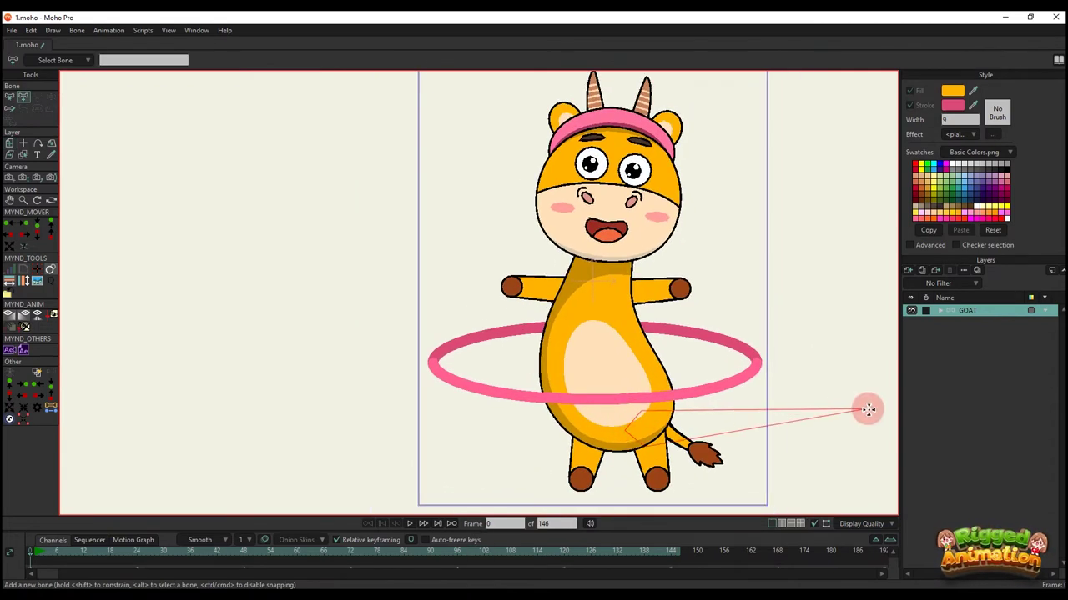
- Add upright spine bones from the lower belly to the base of the head and adjust their joints along the body
drag(639, 409, 615, 294)
scroll(616, 294, up, 2)
key(t)
scroll(621, 382, down, 1)
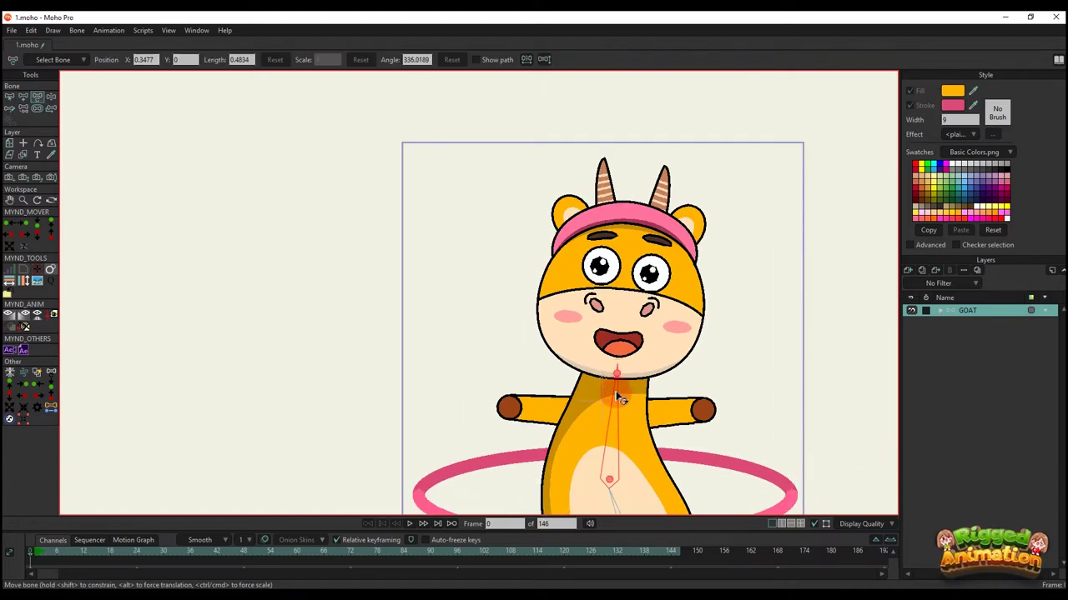
drag(617, 510, 602, 412)
click(616, 446)
click(607, 371)
drag(620, 337, 616, 423)
- Add a head bone from the chin up to the headband and a short bone on each ear
key(a)
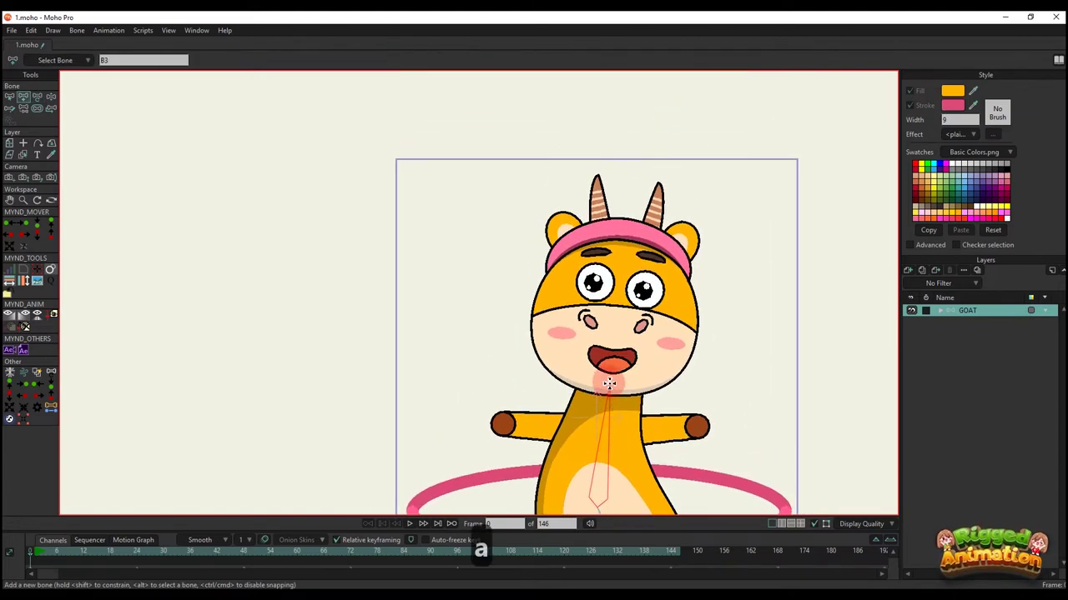
drag(609, 383, 619, 243)
scroll(587, 181, up, 1)
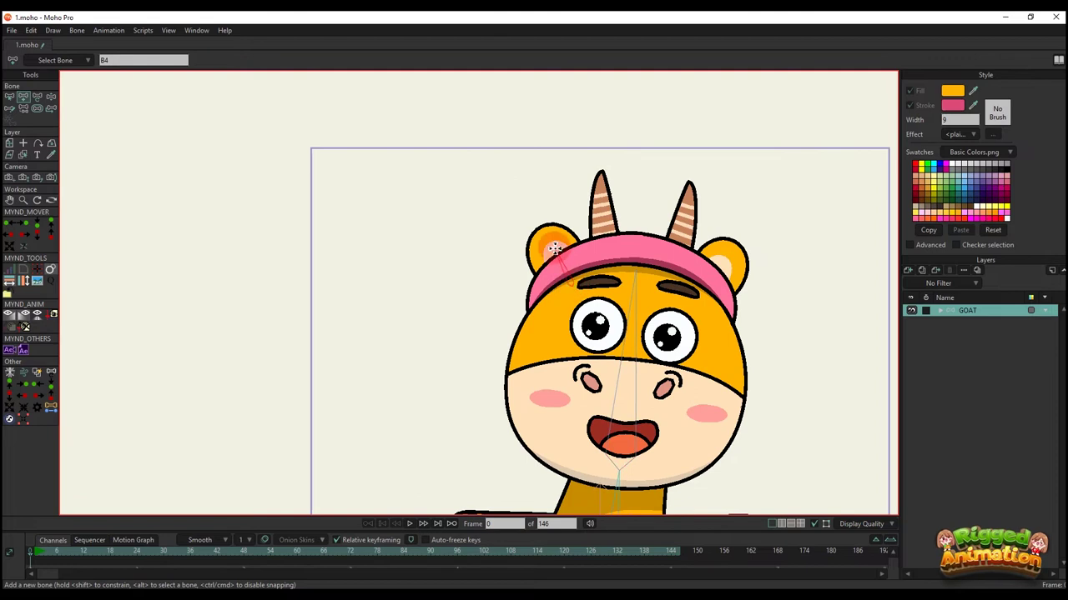
key(b)
key(a)
scroll(653, 307, down, 2)
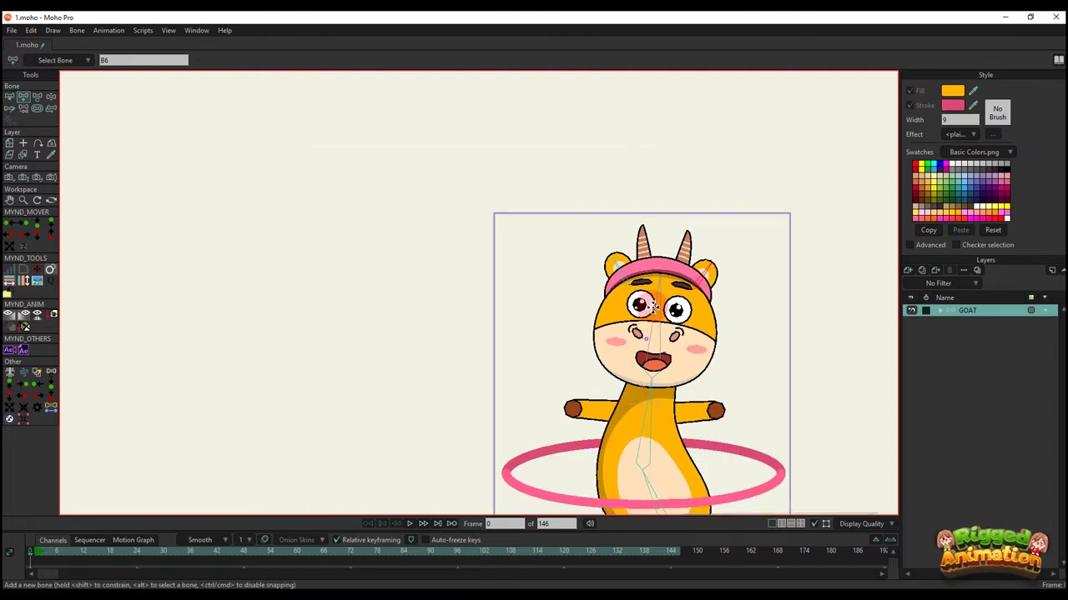
- Select the upper spine bone below the head as the parent for the arm bones
drag(648, 356, 665, 277)
key(b)
click(664, 348)
drag(635, 328, 648, 340)
scroll(648, 341, up, 4)
key(a)
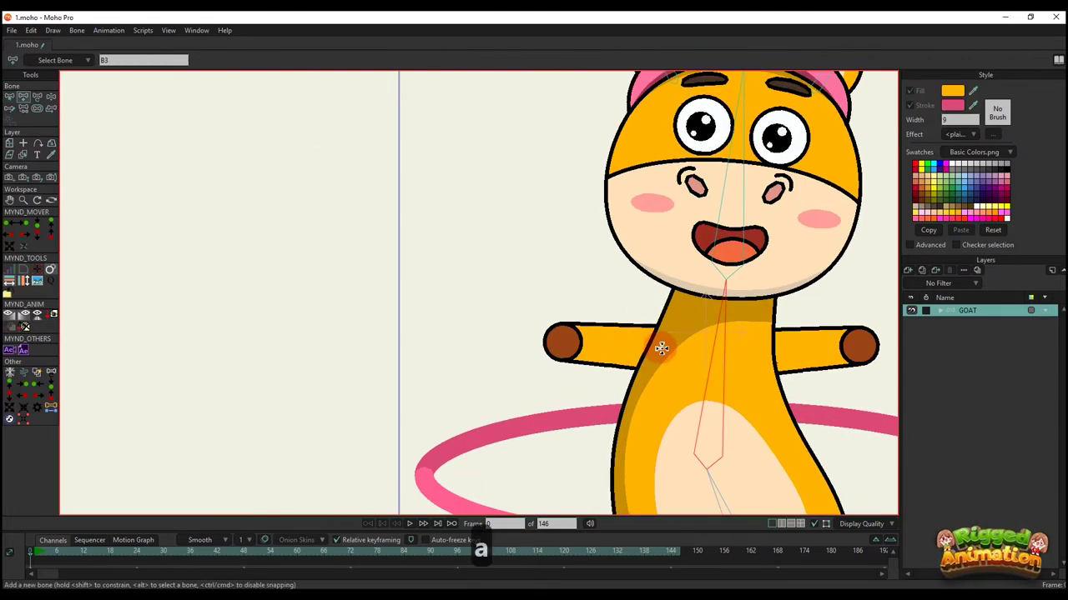
- Switch to the arm l layer and store its shoulder center point as the new bone's first coordinate
scroll(662, 348, up, 1)
alt+right_click(619, 349)
scroll(620, 350, up, 2)
ctrl+alt+click(587, 332)
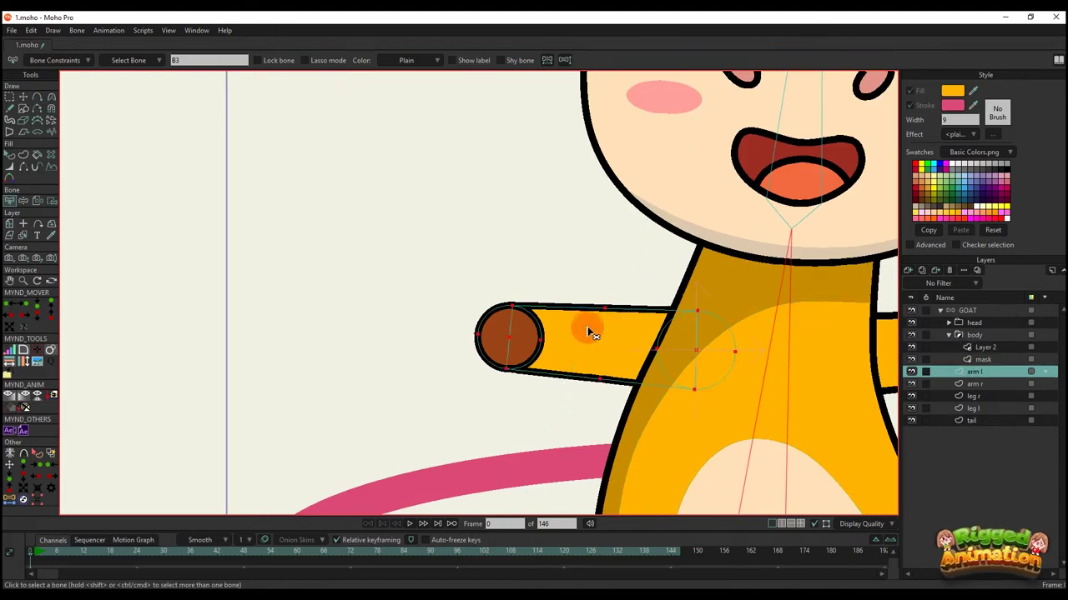
key(g)
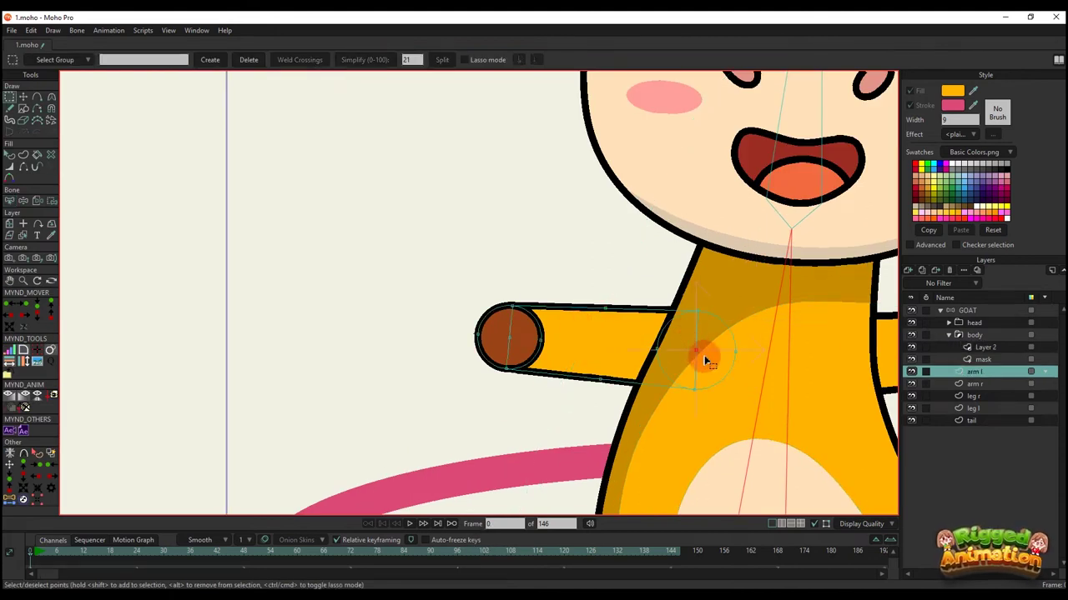
click(10, 499)
scroll(572, 317, up, 2)
- Store the midpoint of the arm l elbow points as the new bone's second coordinate, X -0.2243 and Y -0.0346
key(g)
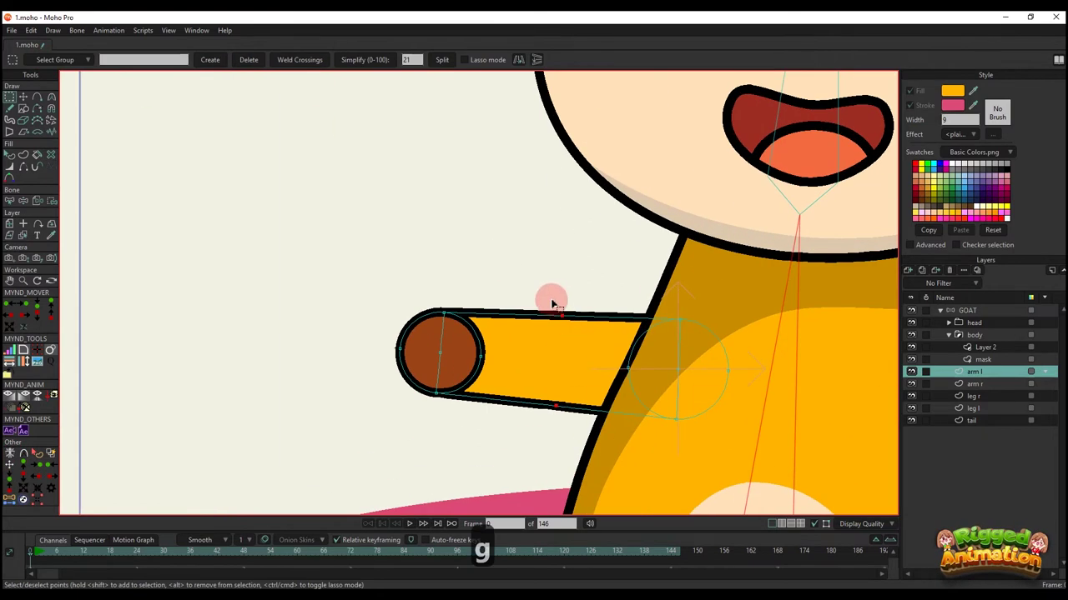
click(25, 98)
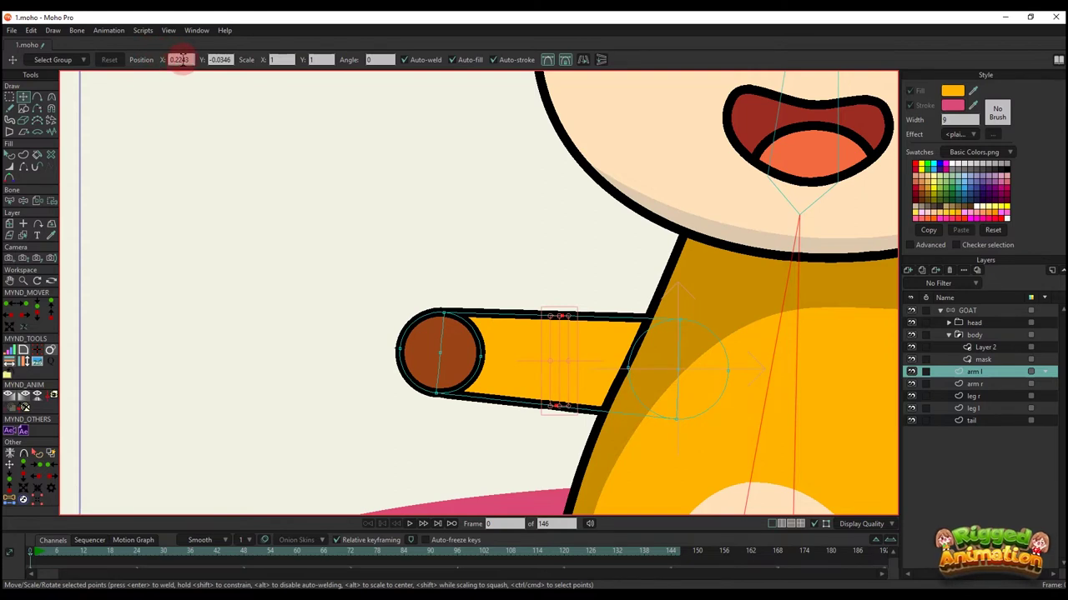
key(ctrl+c)
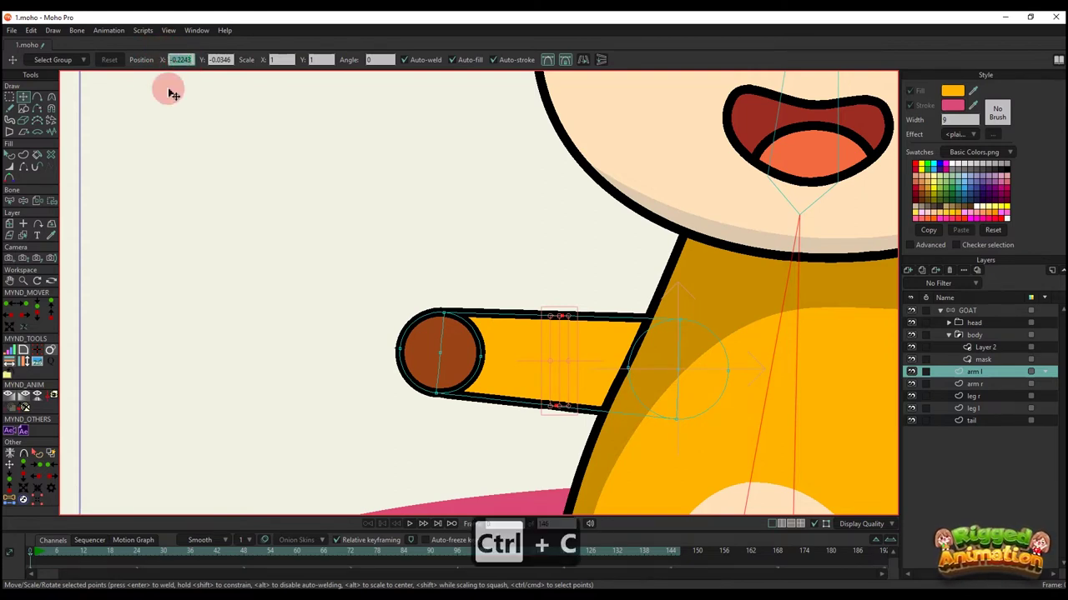
click(10, 499)
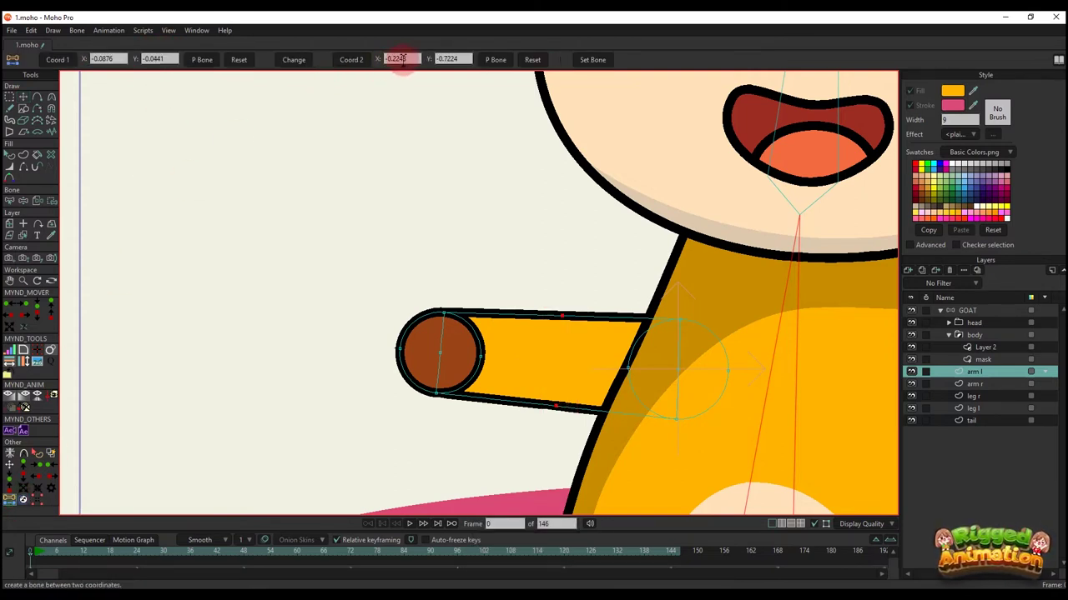
key(ctrl+v)
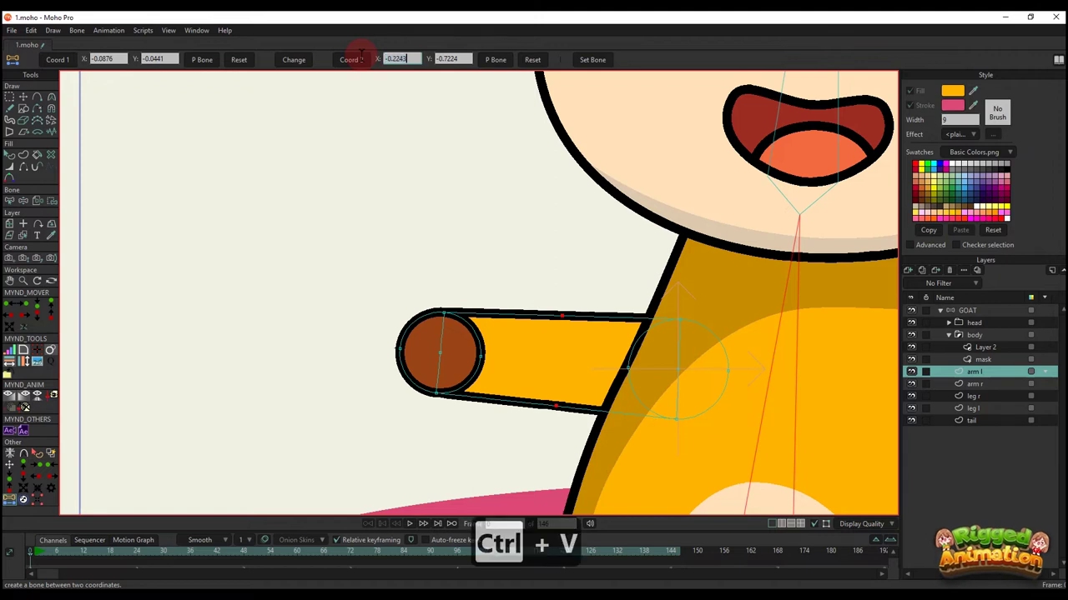
click(25, 97)
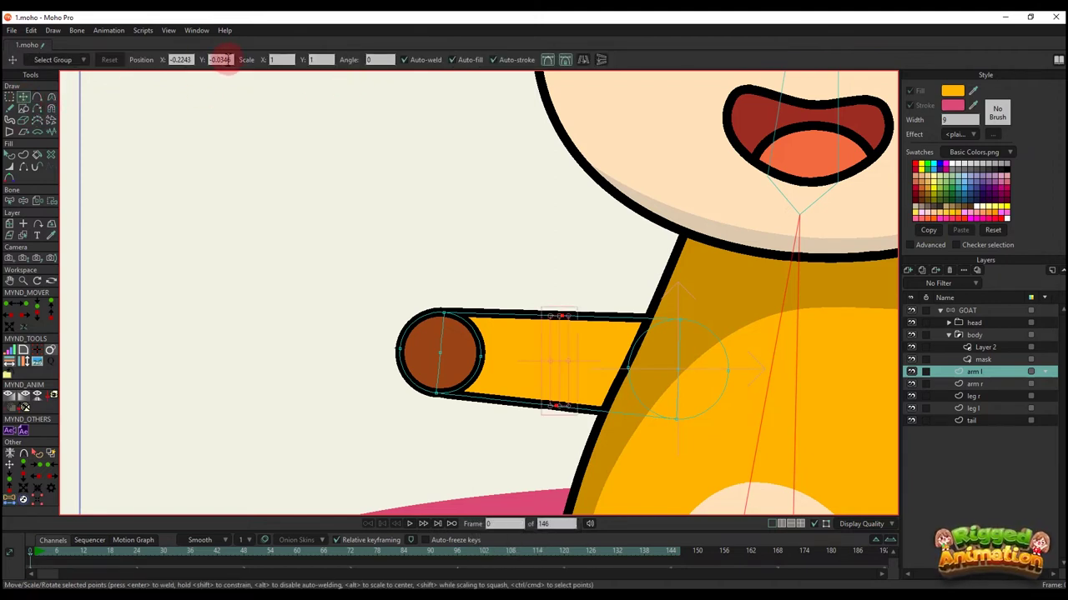
key(ctrl+c)
click(10, 498)
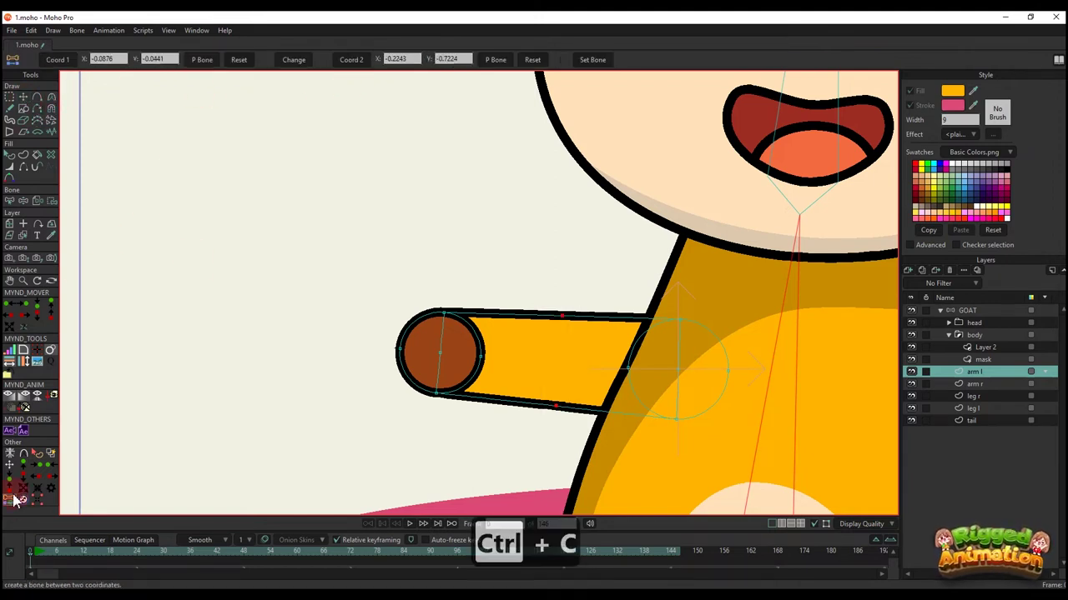
click(440, 59)
key(ctrl+v)
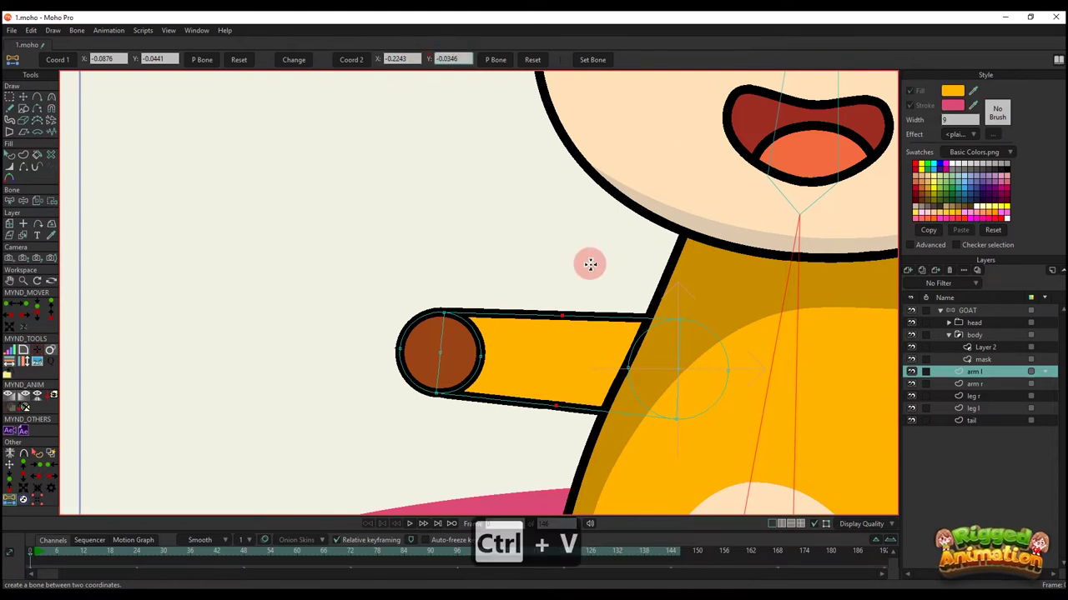
- Create the upper arm bone from the stored coordinates on the GOAT layer and add a forearm bone from its tip to the hand center
click(965, 310)
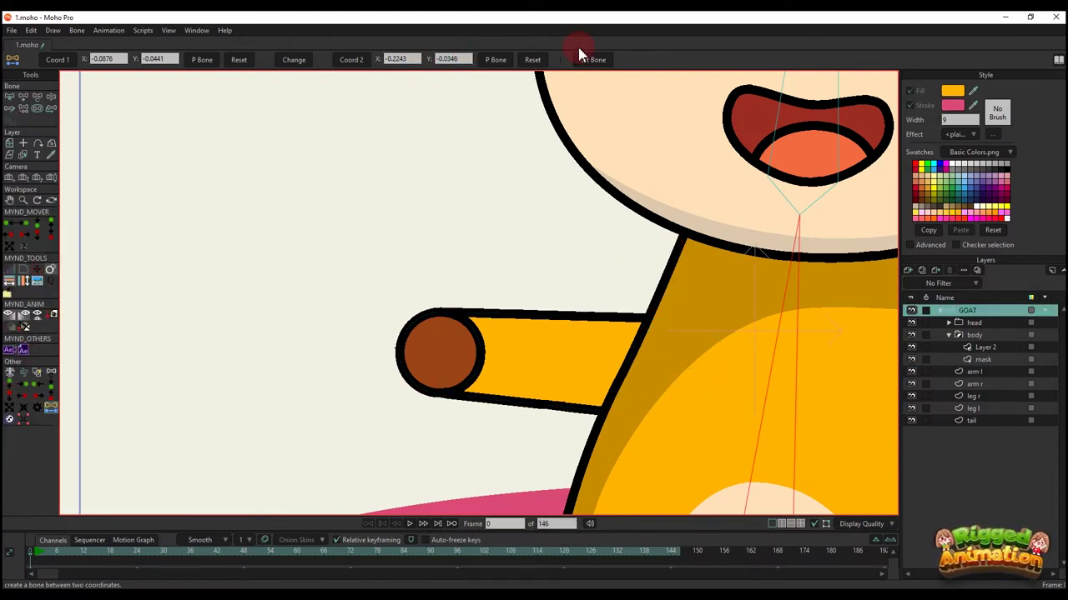
scroll(571, 315, down, 3)
scroll(567, 337, up, 1)
key(BackSpace)
click(548, 335)
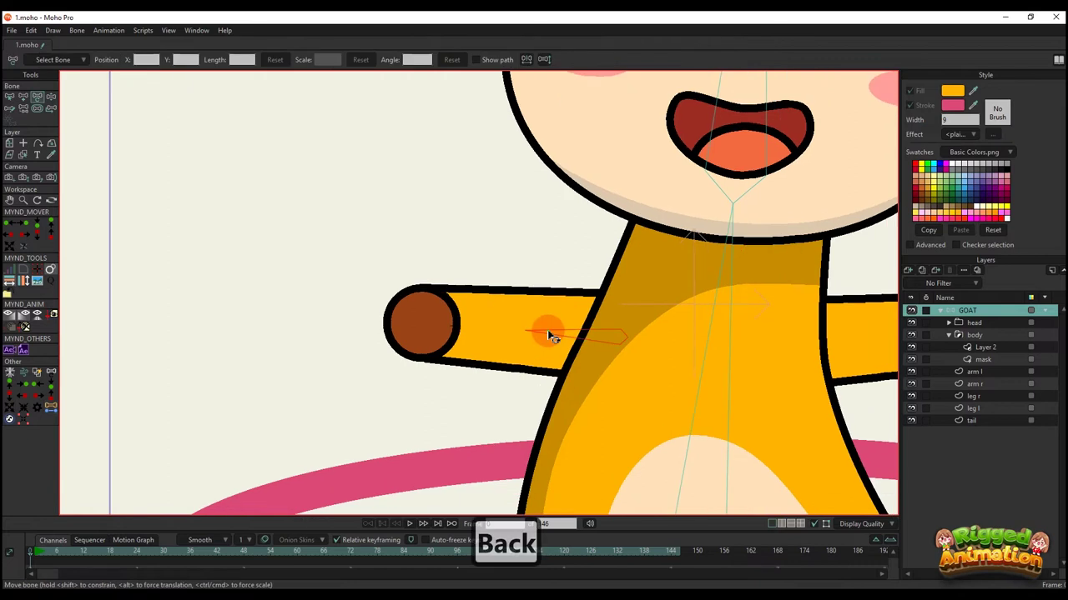
key(a)
mouse_move(527, 331)
mouse_down()
mouse_move(432, 308)
mouse_move(424, 323)
mouse_up()
- Switch to the arm r layer and store its shoulder center point as the first coordinate, X 0.1149 and Y -0.0537
scroll(607, 313, down, 2)
scroll(696, 321, up, 2)
alt+right_click(692, 321)
drag(664, 322, 592, 311)
key(b)
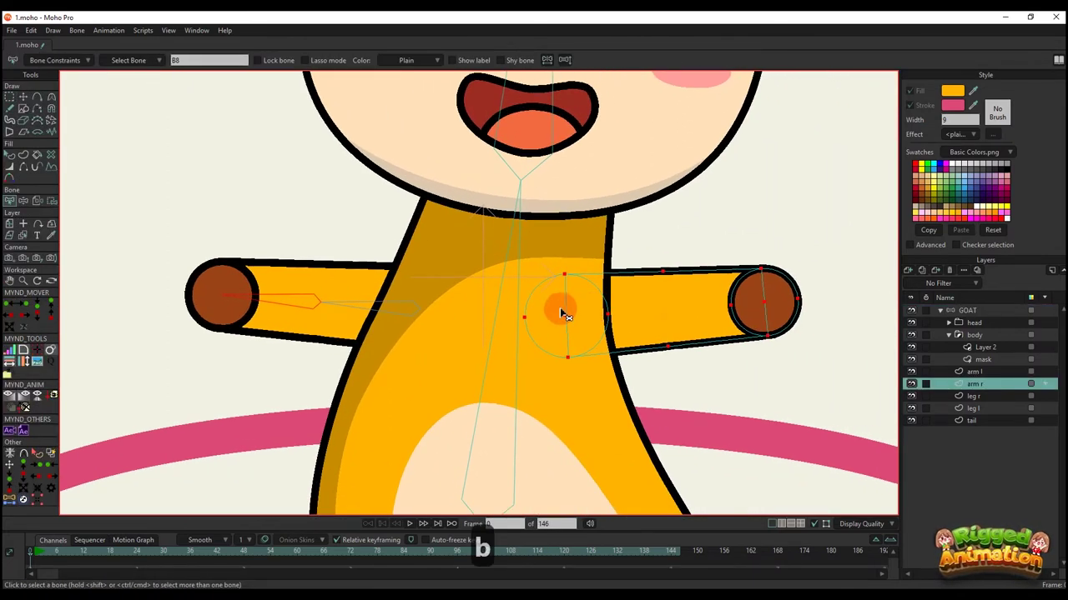
key(g)
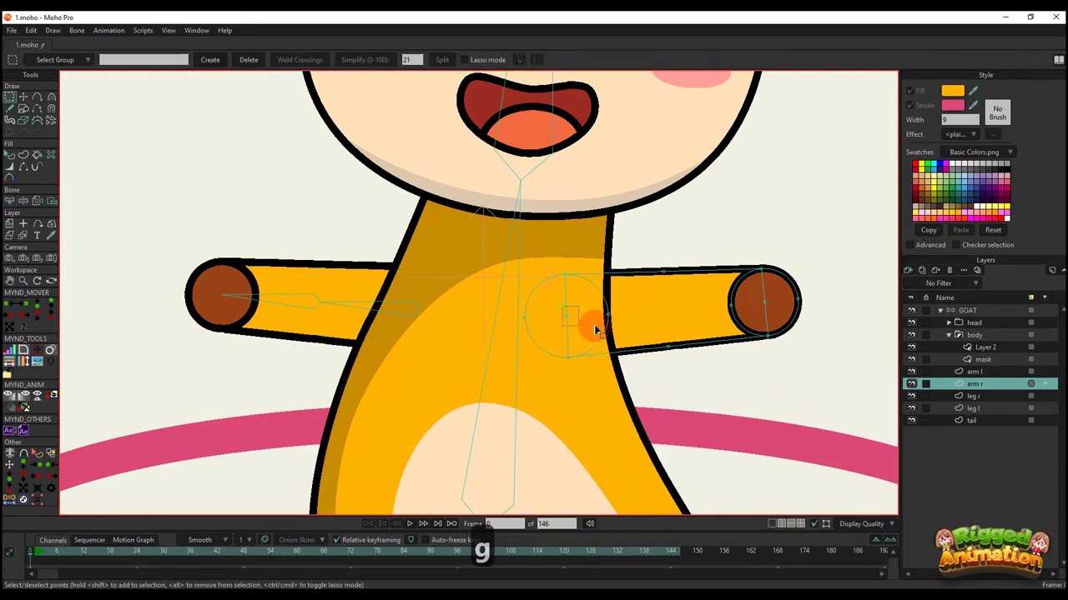
click(9, 500)
click(459, 172)
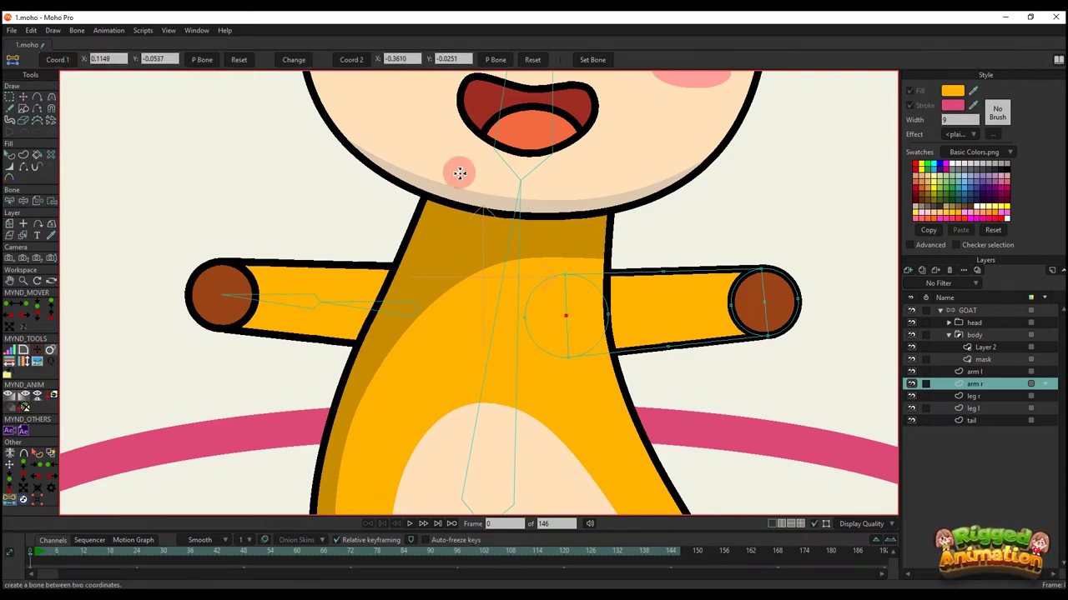
- Store the midpoint of the arm r elbow points as the second coordinate, X 0.2517 and Y -0.0442
click(649, 273)
key(g)
drag(653, 259, 683, 362)
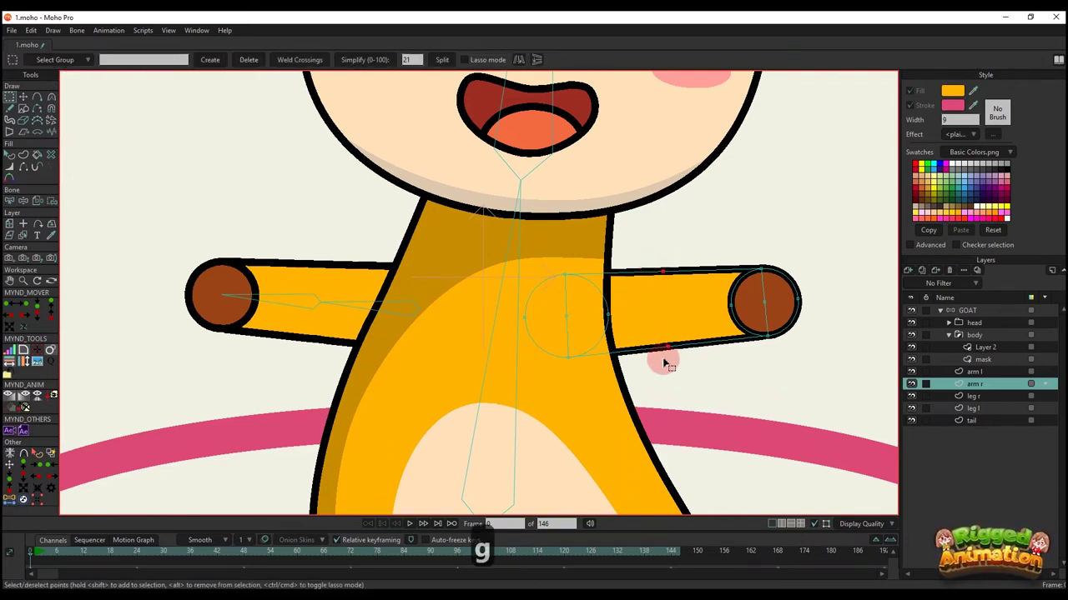
click(22, 100)
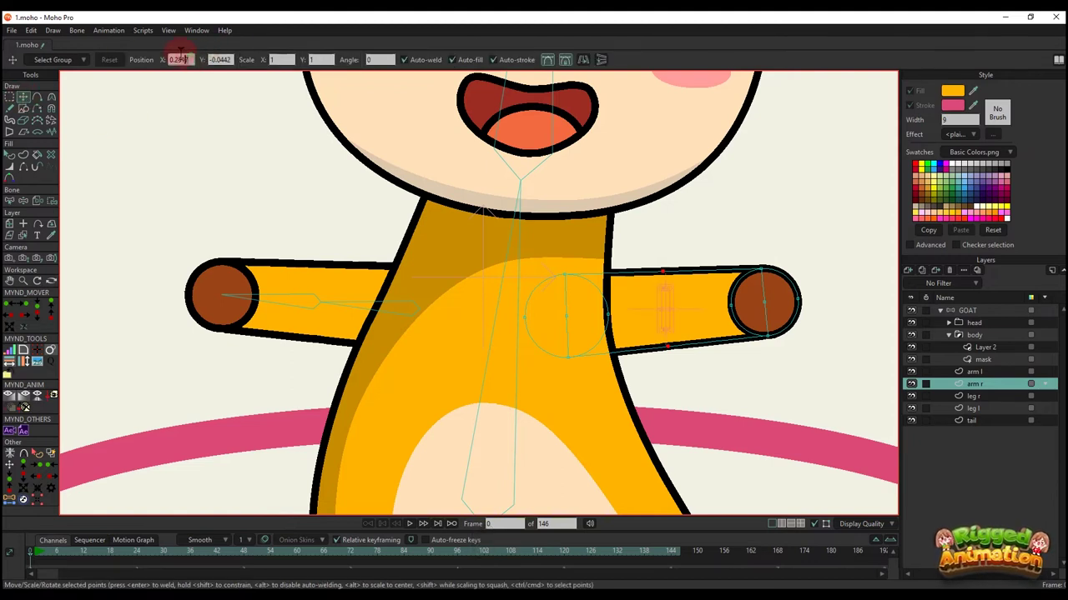
key(ctrl+c)
click(9, 500)
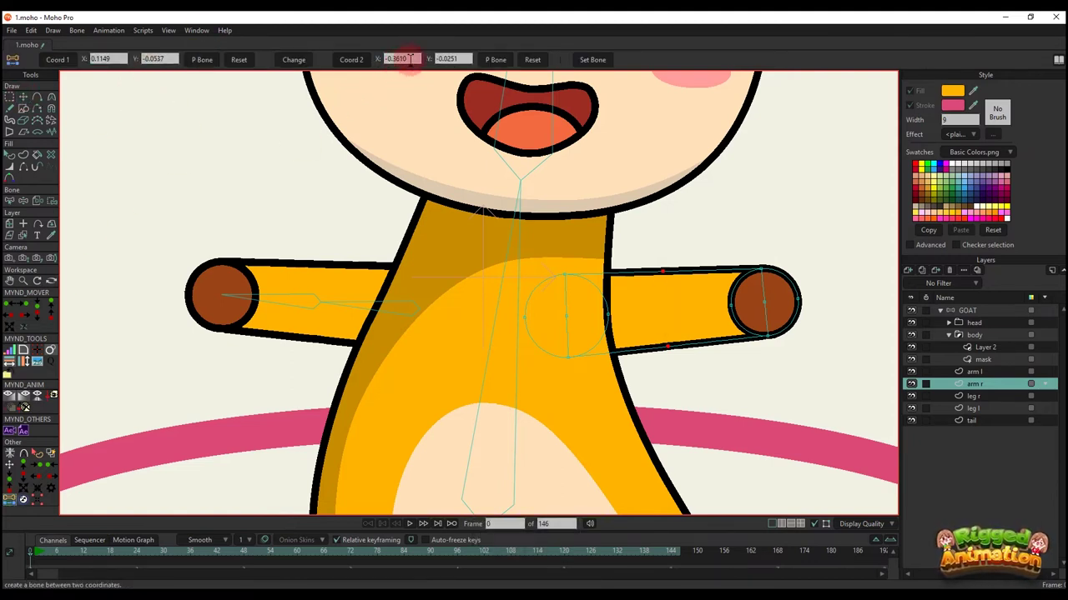
key(ctrl+v)
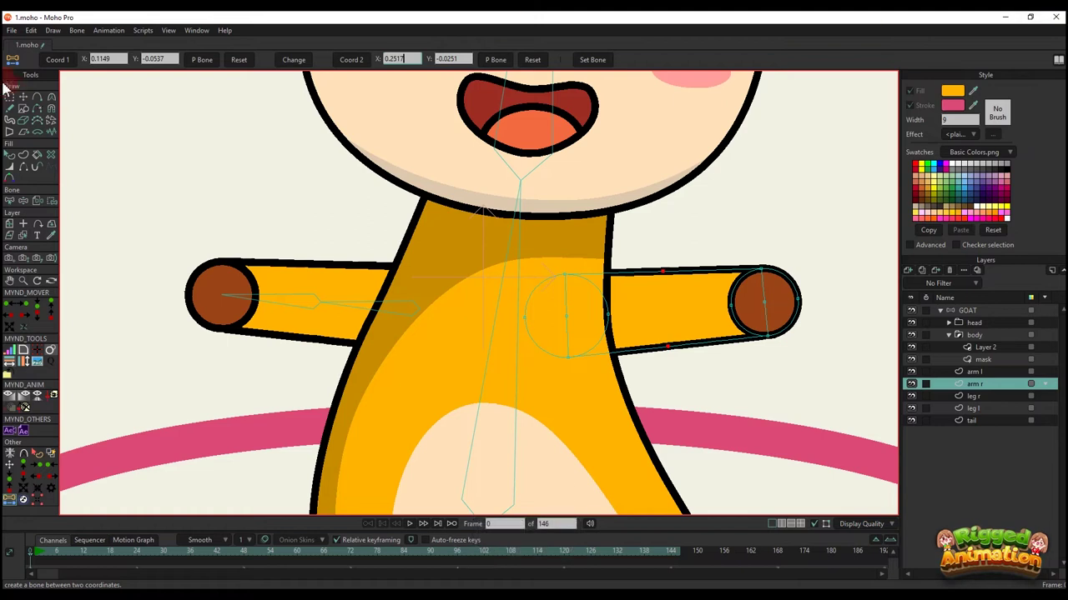
click(23, 98)
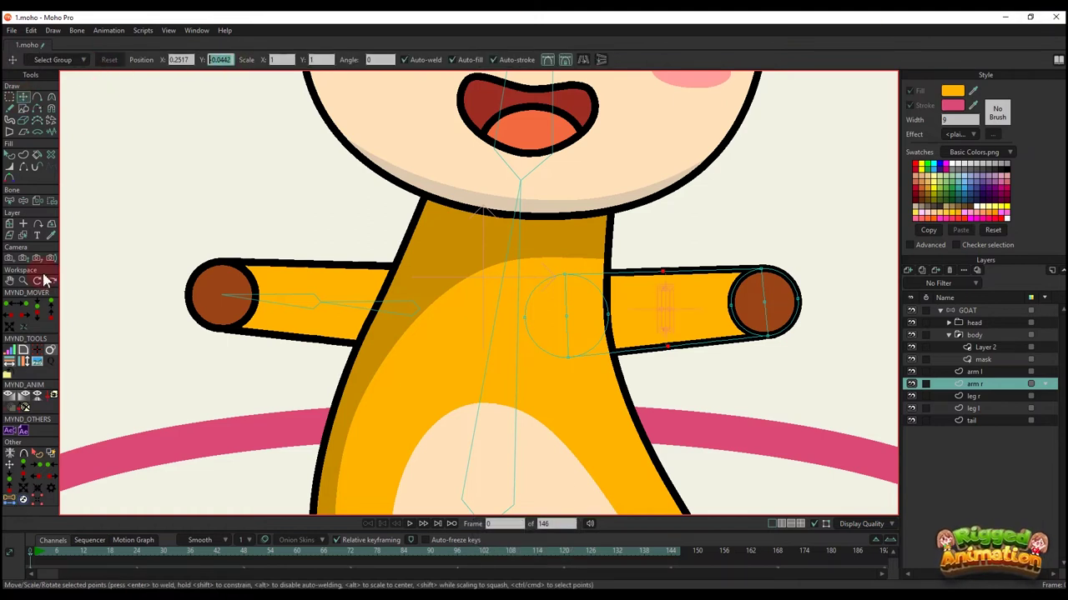
key(ctrl+c)
click(9, 500)
double_click(450, 58)
key(ctrl+v)
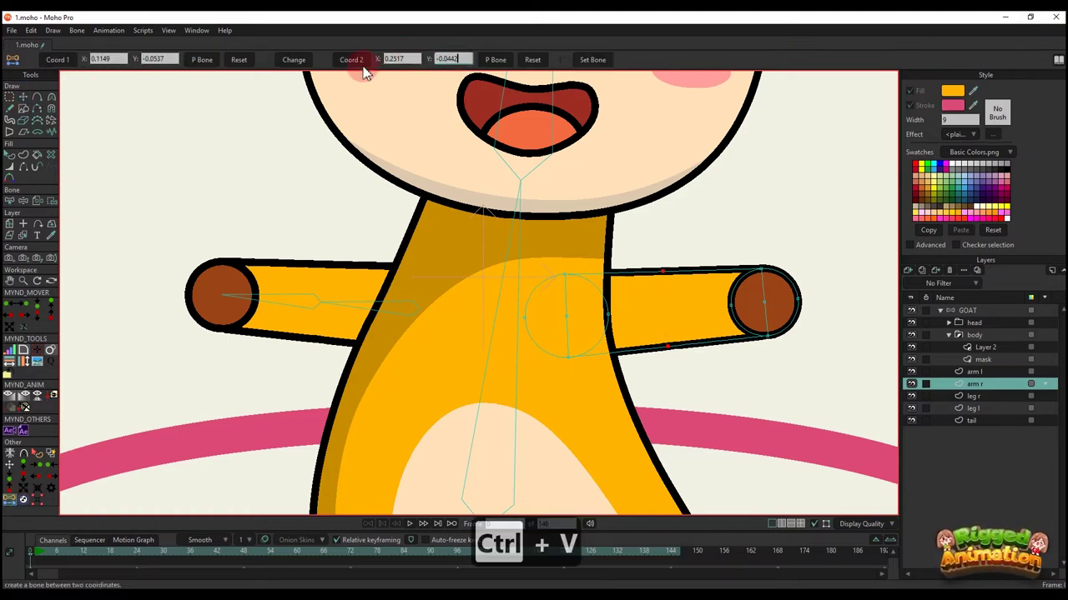
- Create the arm r upper bone on the GOAT layer from the stored coordinates and add a forearm bone to the hand center
click(959, 310)
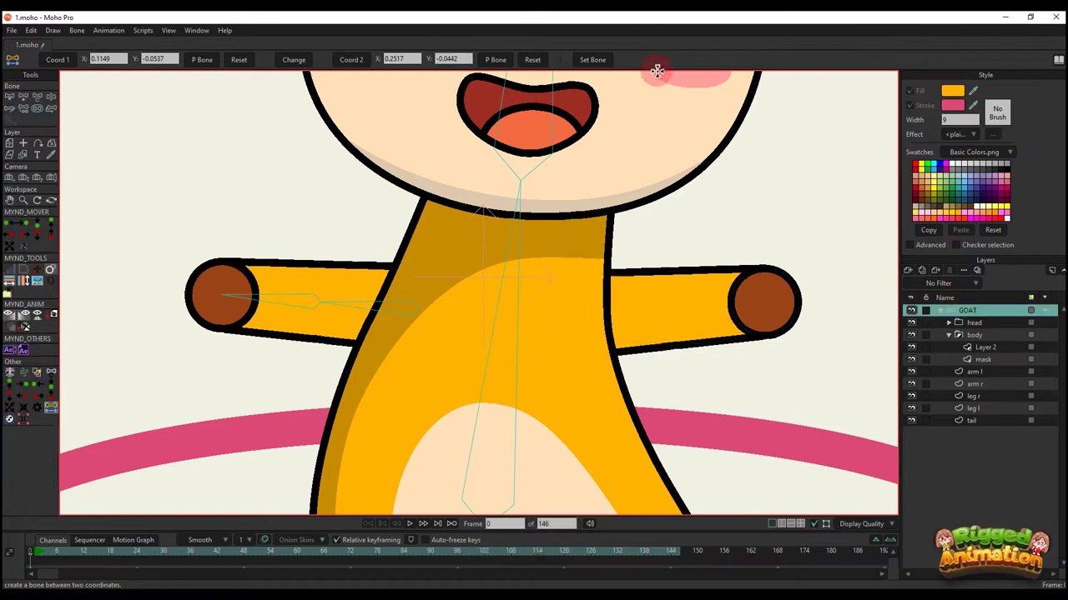
click(595, 62)
key(a)
drag(667, 309, 764, 302)
- Select the lowest spine bone in the belly as the parent for the leg bones
scroll(632, 336, down, 3)
drag(632, 335, 627, 306)
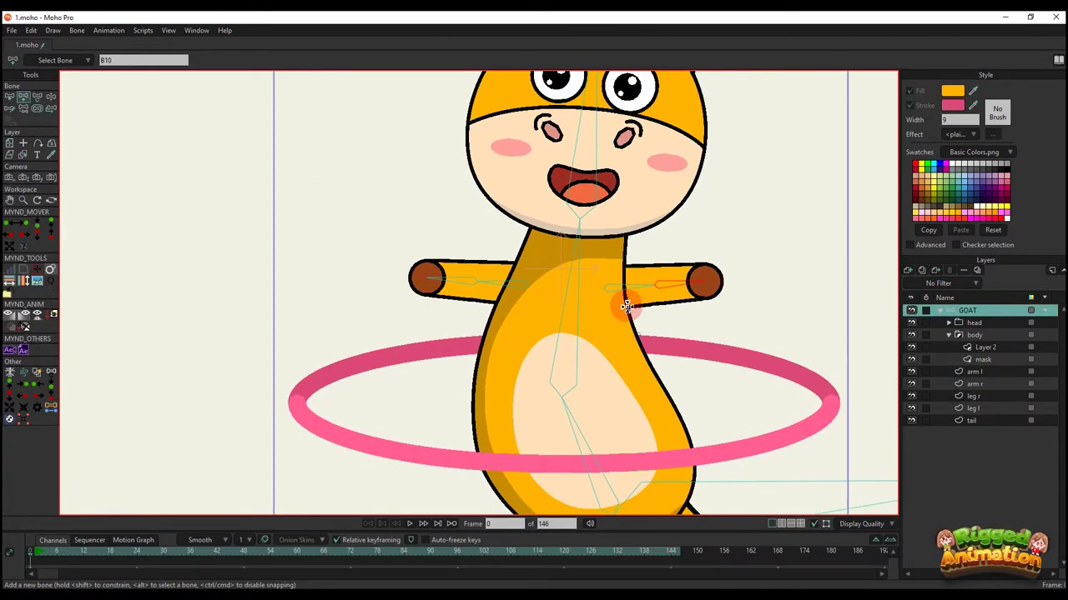
scroll(625, 306, down, 4)
key(b)
scroll(577, 350, up, 2)
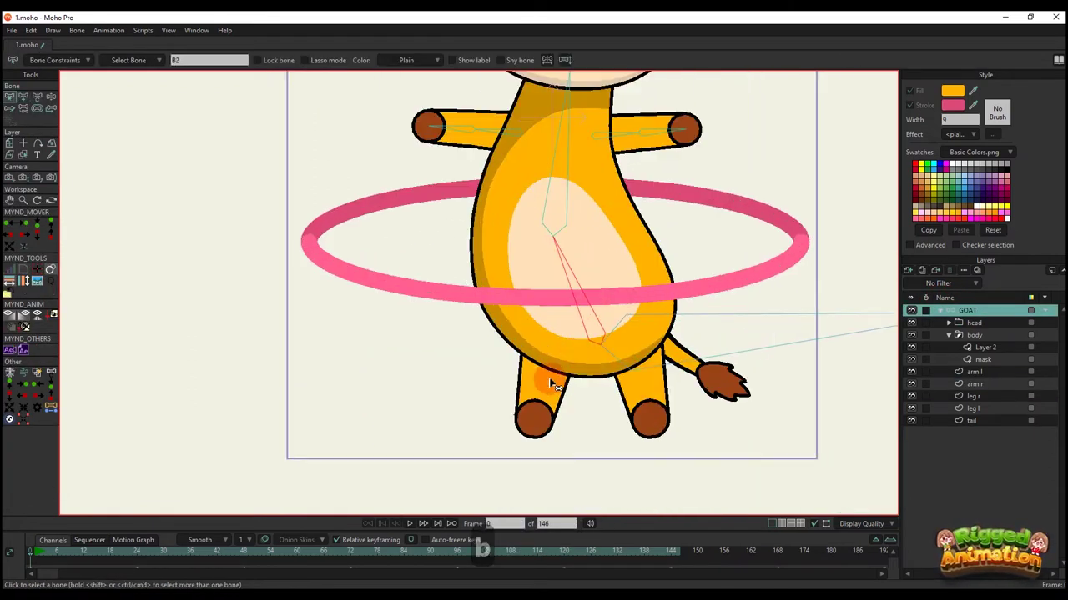
- Switch to the leg l layer and store its hip center point as the first coordinate, X 0 and Y -0.6445
alt+right_click(546, 375)
alt+right_click(536, 428)
scroll(542, 394, up, 1)
key(g)
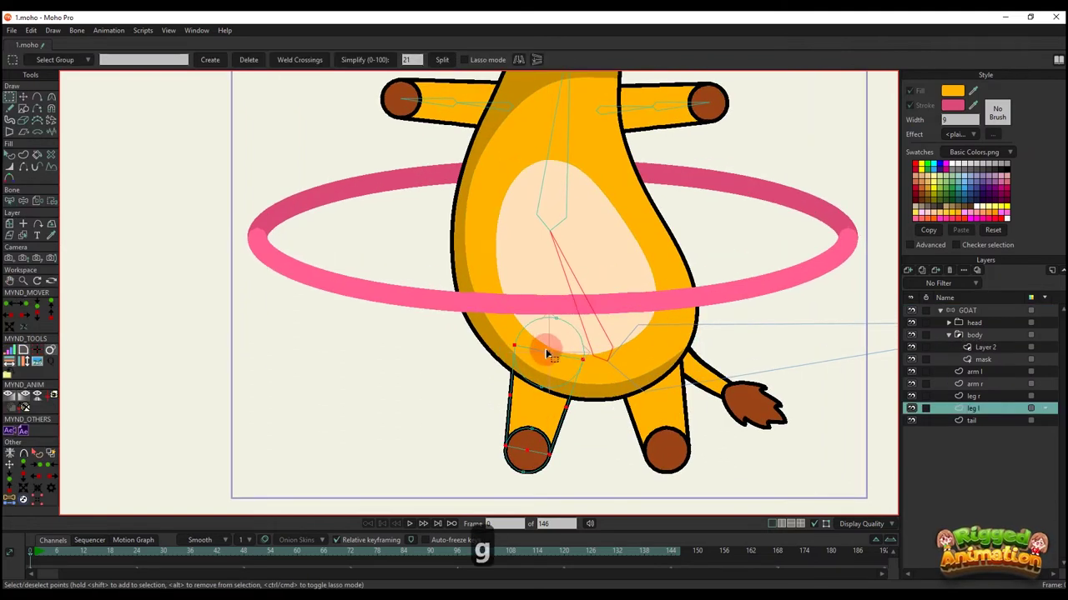
click(9, 501)
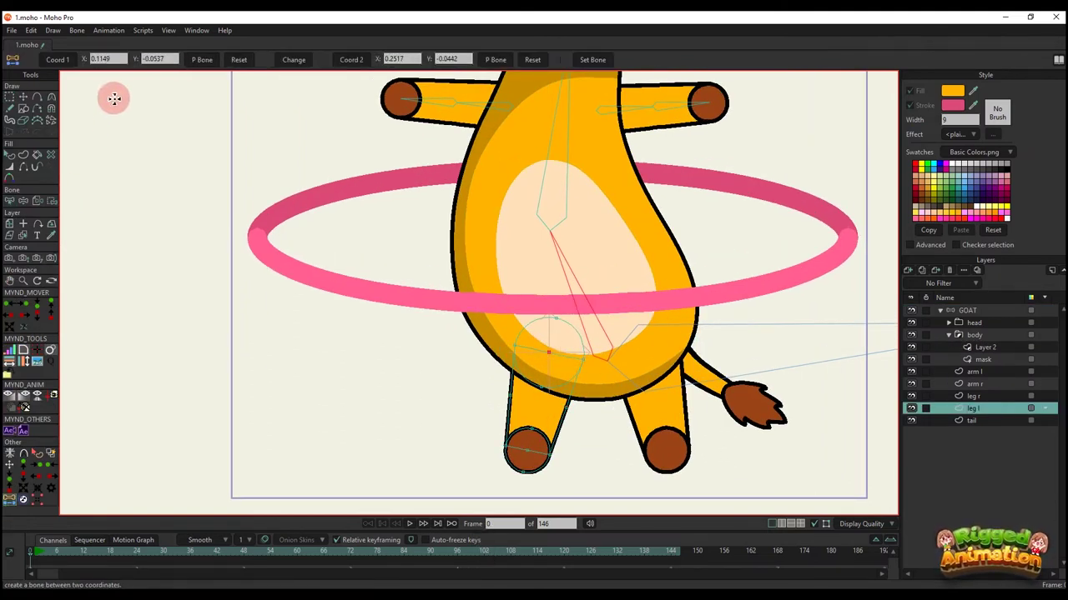
click(60, 60)
- Store the midpoint of the leg l knee points as the second coordinate, X -0.0263 and Y -0.7639
scroll(545, 401, up, 1)
key(g)
click(513, 392)
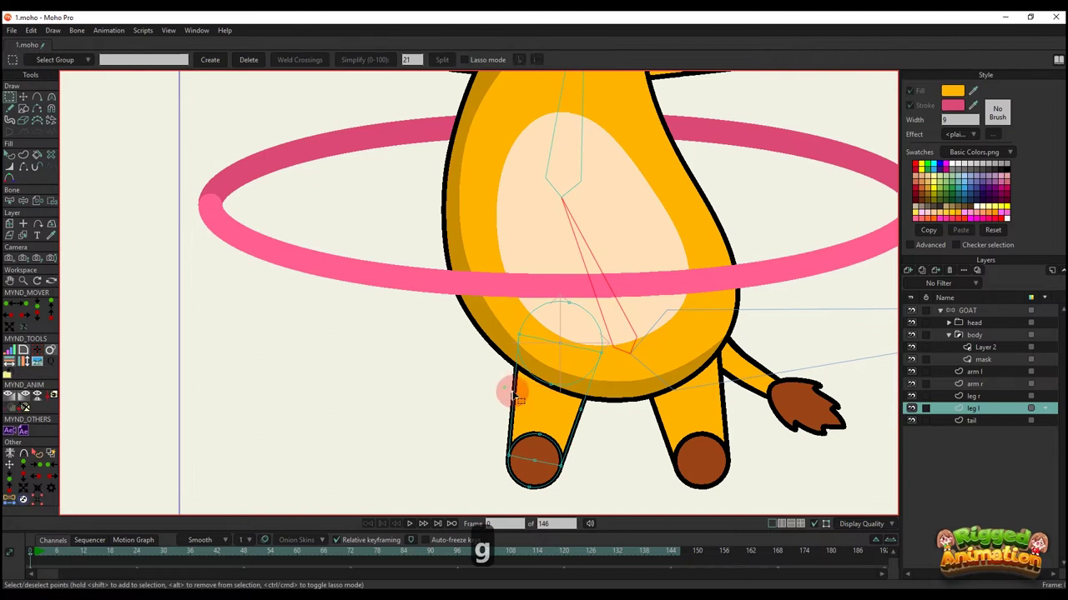
click(24, 98)
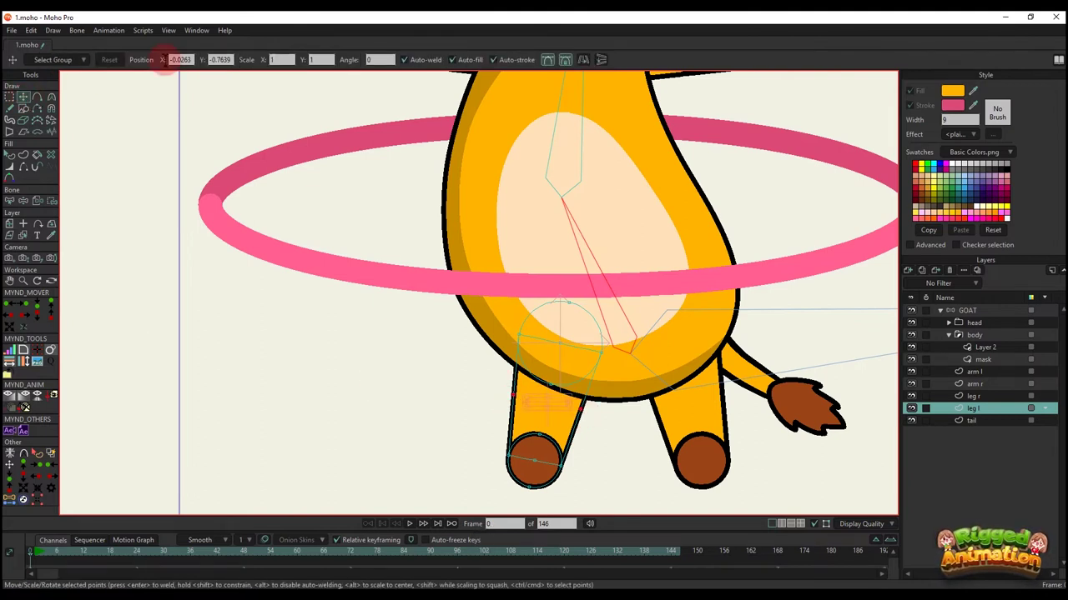
key(ctrl+c)
click(24, 488)
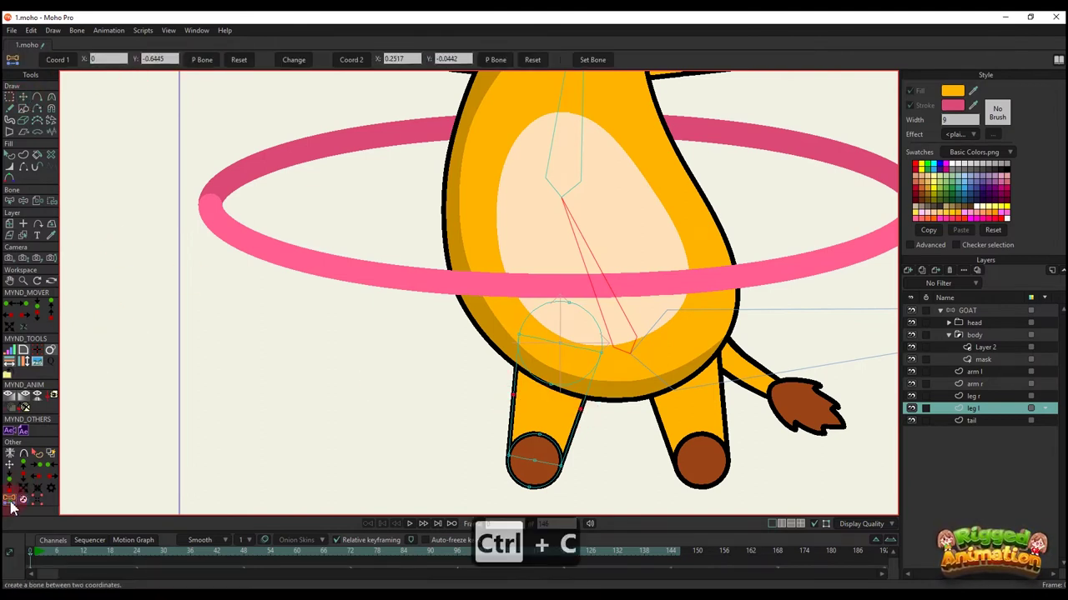
key(ctrl+v)
key(ctrl+v)
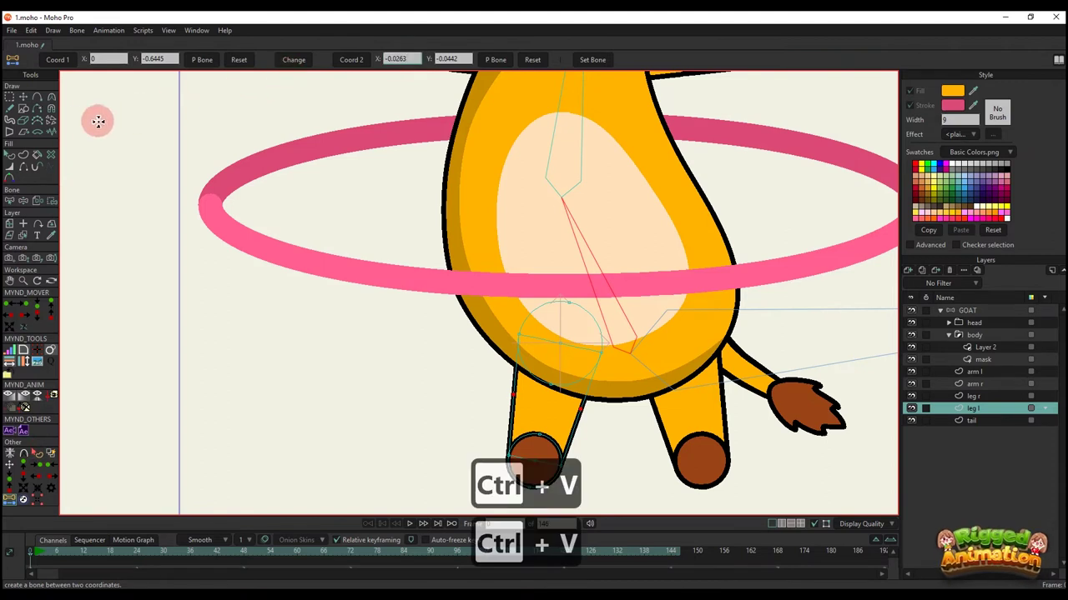
click(23, 98)
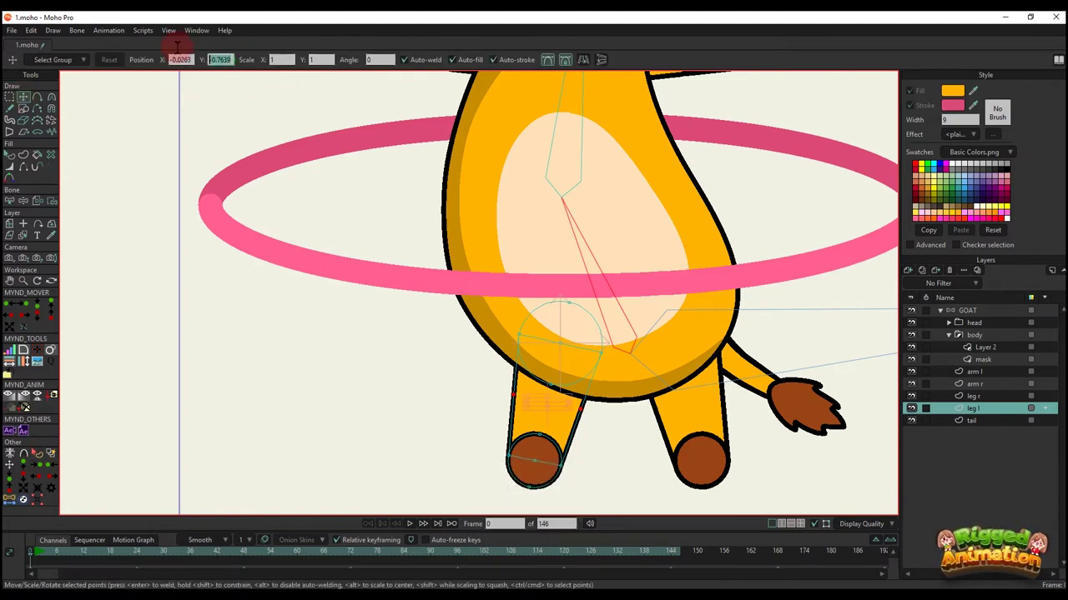
key(ctrl+c)
click(23, 488)
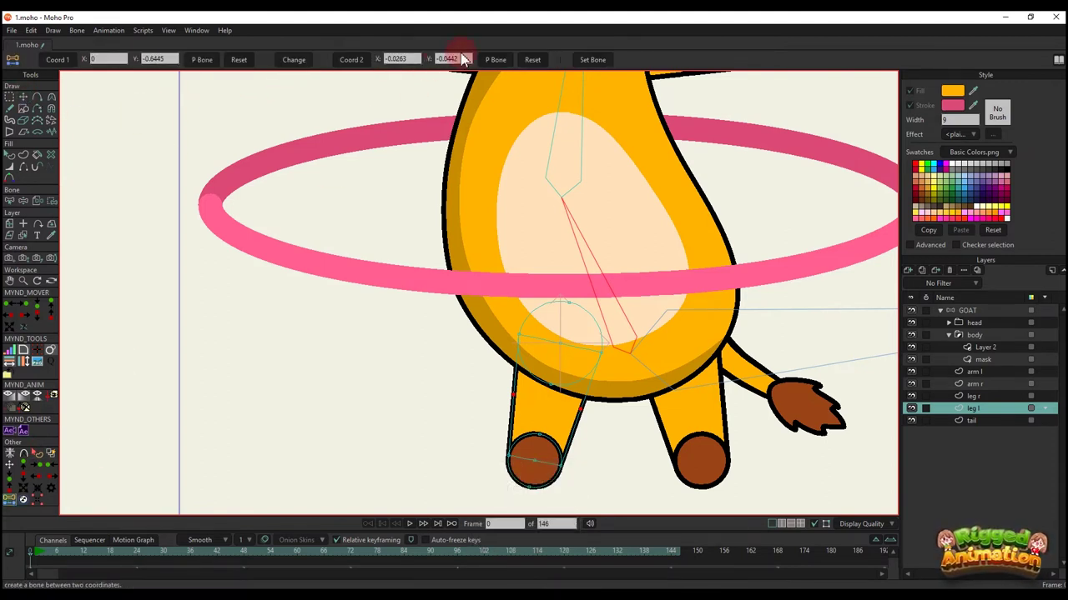
key(ctrl+v)
- Create the leg l upper bone on the GOAT layer from the stored coordinates and add a lower leg bone to the hoof center
click(966, 309)
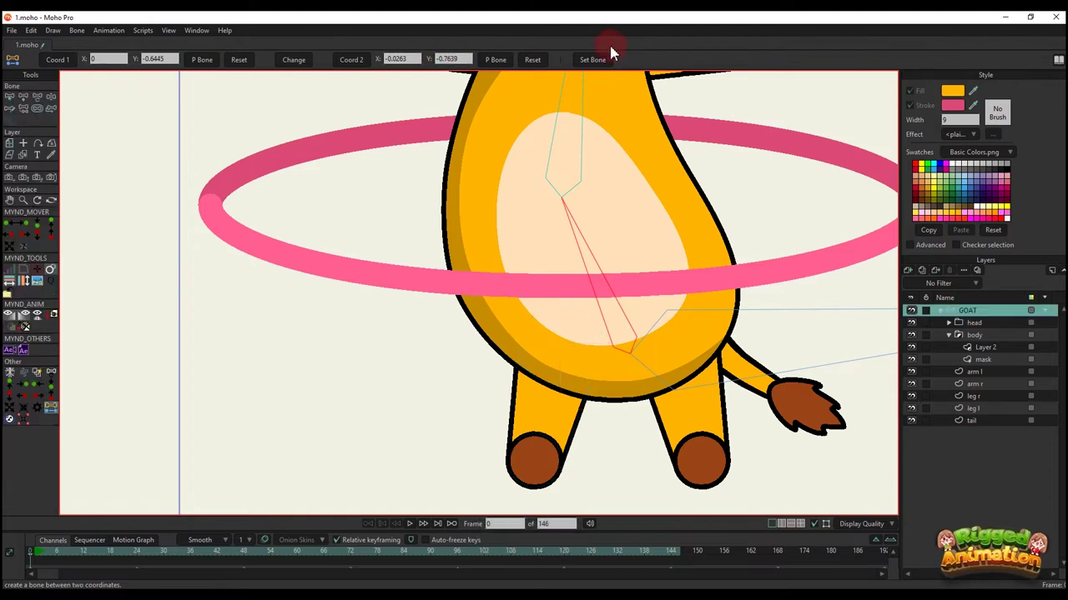
key(b)
click(551, 390)
key(a)
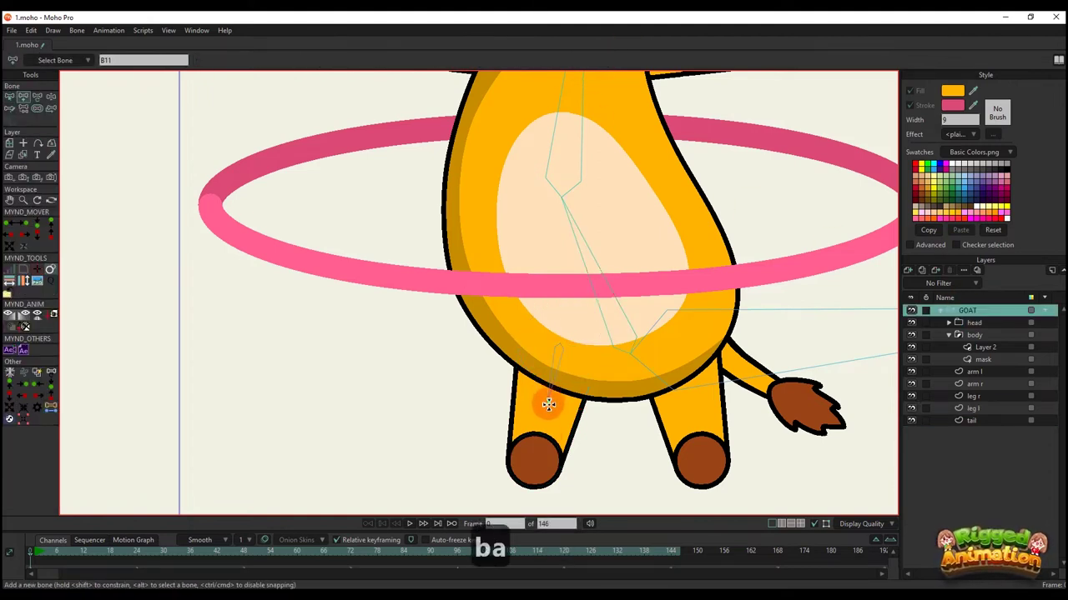
mouse_move(545, 406)
mouse_down()
mouse_move(535, 456)
mouse_move(513, 384)
mouse_up()
- Switch to the leg r layer and set the display quality to Wireframe
scroll(629, 346, up, 2)
alt+right_click(630, 352)
scroll(629, 338, up, 2)
drag(625, 329, 633, 269)
click(850, 526)
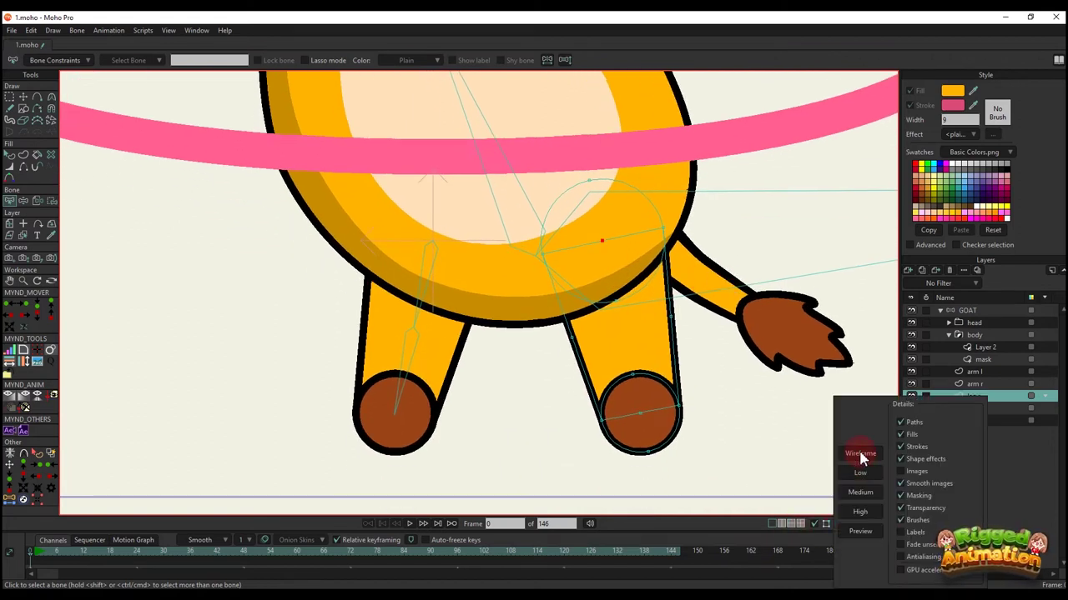
click(849, 459)
click(777, 372)
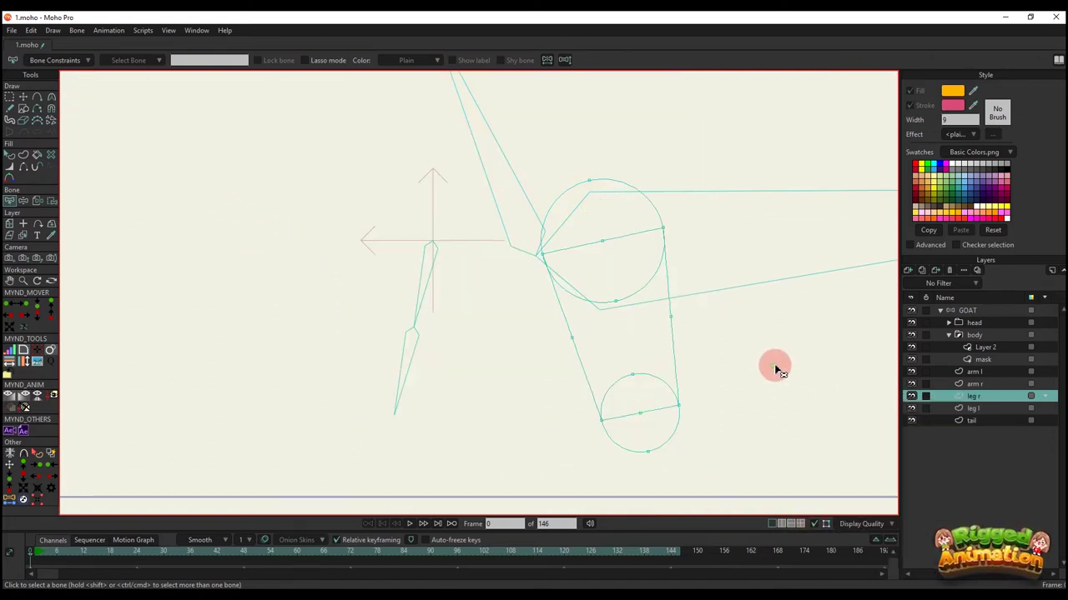
- On the GOAT layer, add the leg r upper bone starting at the hip center, X 0.2354 and Y -0.6446, with length 0.1213
click(967, 311)
scroll(596, 183, up, 2)
key(a)
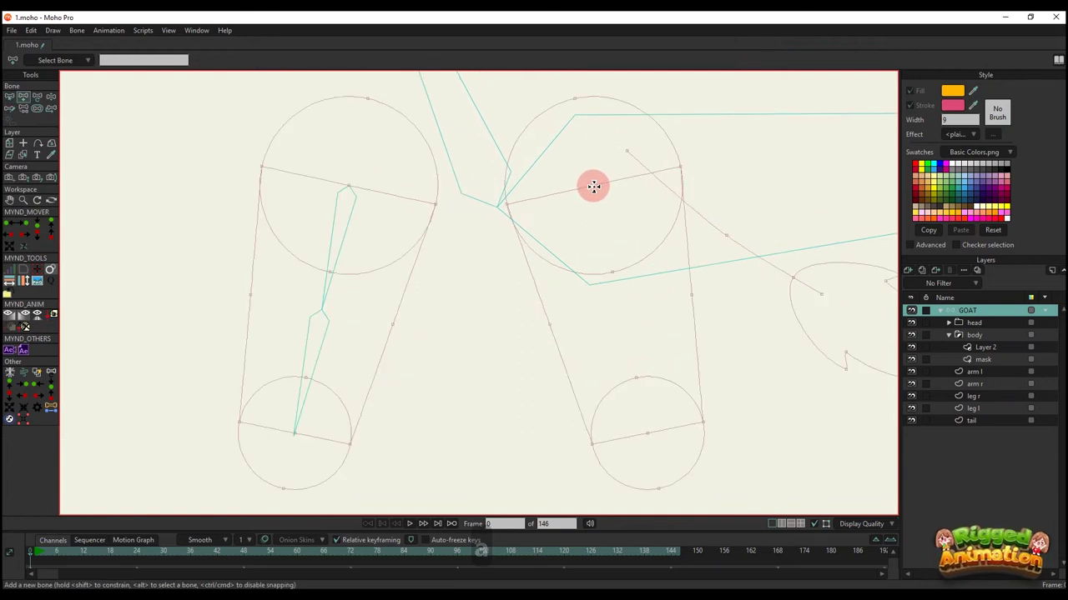
drag(595, 192, 620, 319)
key(t)
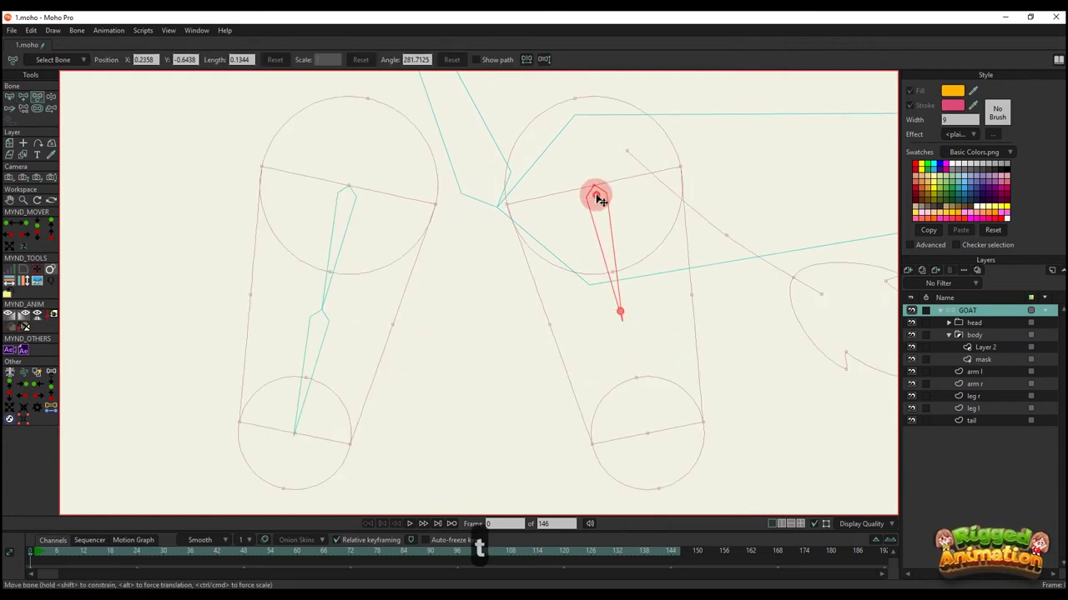
scroll(597, 199, up, 2)
drag(596, 198, 594, 200)
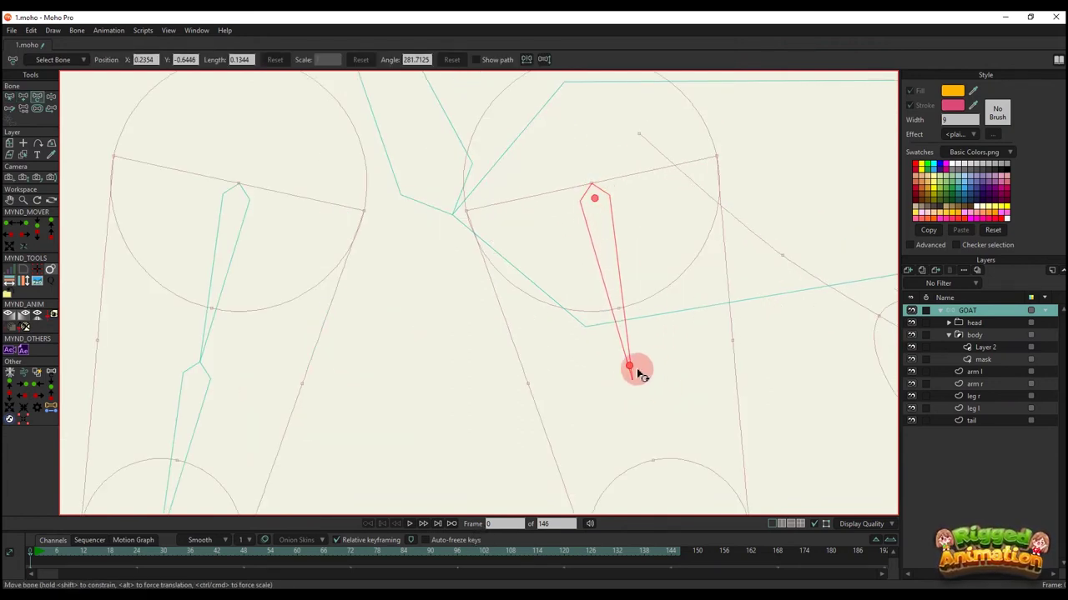
drag(637, 374, 630, 355)
scroll(630, 351, down, 3)
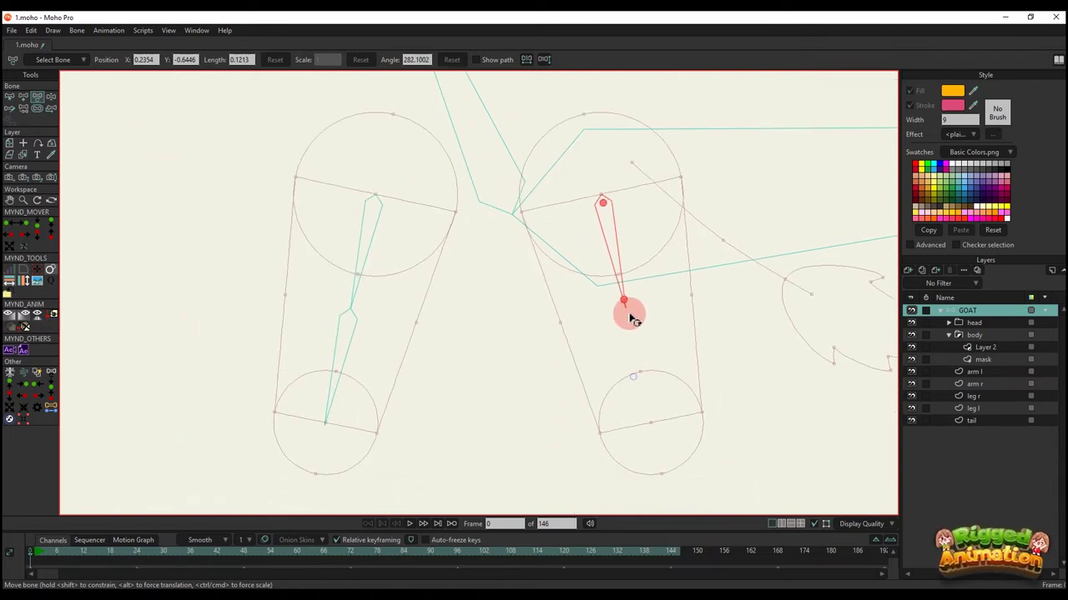
- Add the leg r lower bone from the end of the upper bone to the hoof center
key(a)
drag(626, 302, 661, 447)
scroll(686, 384, down, 4)
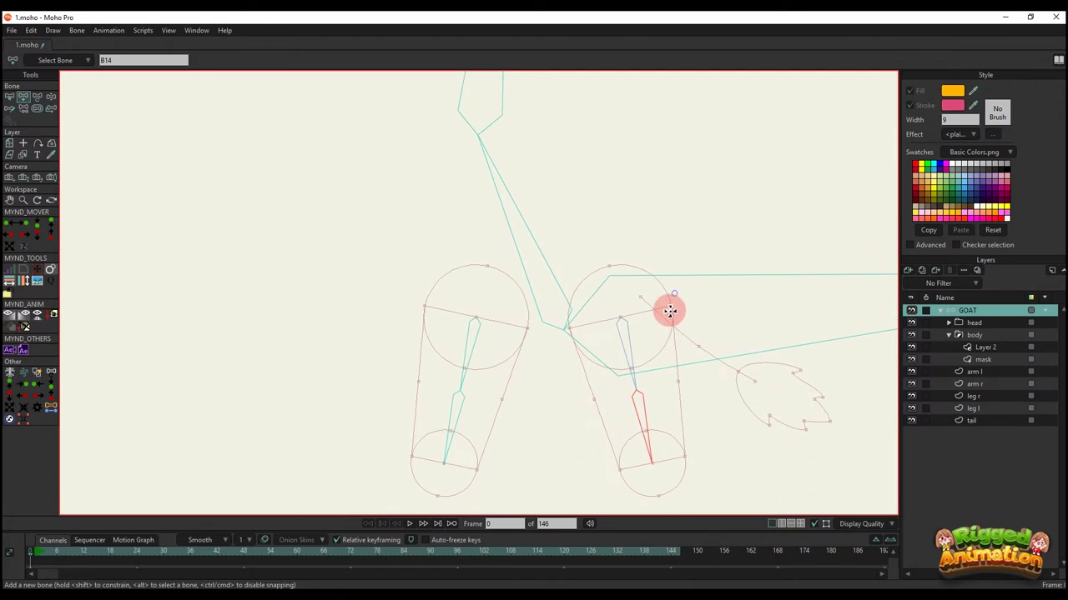
- Add a chain of three bones along the tail, from its root inside the body to the tip of the tuft
scroll(667, 307, up, 3)
key(a)
scroll(638, 302, up, 2)
drag(638, 302, 685, 333)
drag(684, 333, 803, 399)
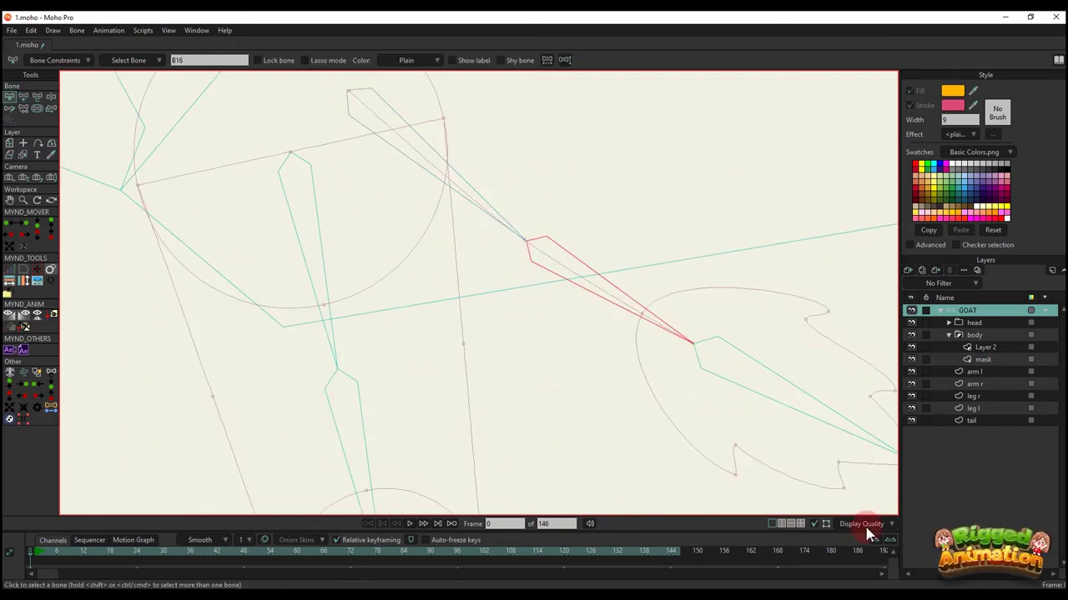
- Set the display quality to High and shift the tail layer's points at the tuft base slightly outward along the tail
click(874, 523)
click(862, 513)
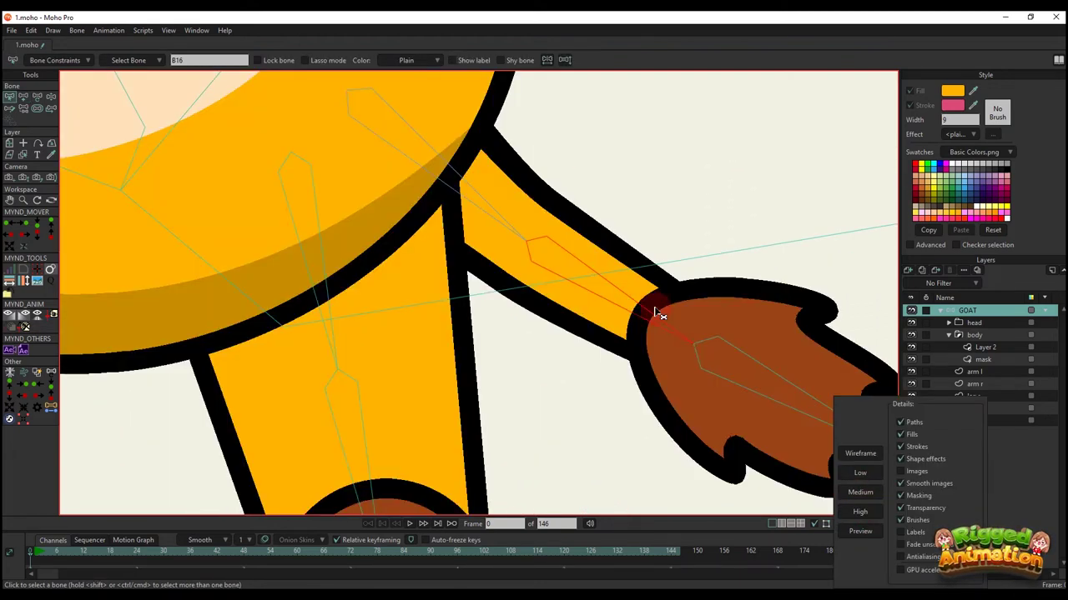
key(g)
alt+right_click(749, 324)
key(g)
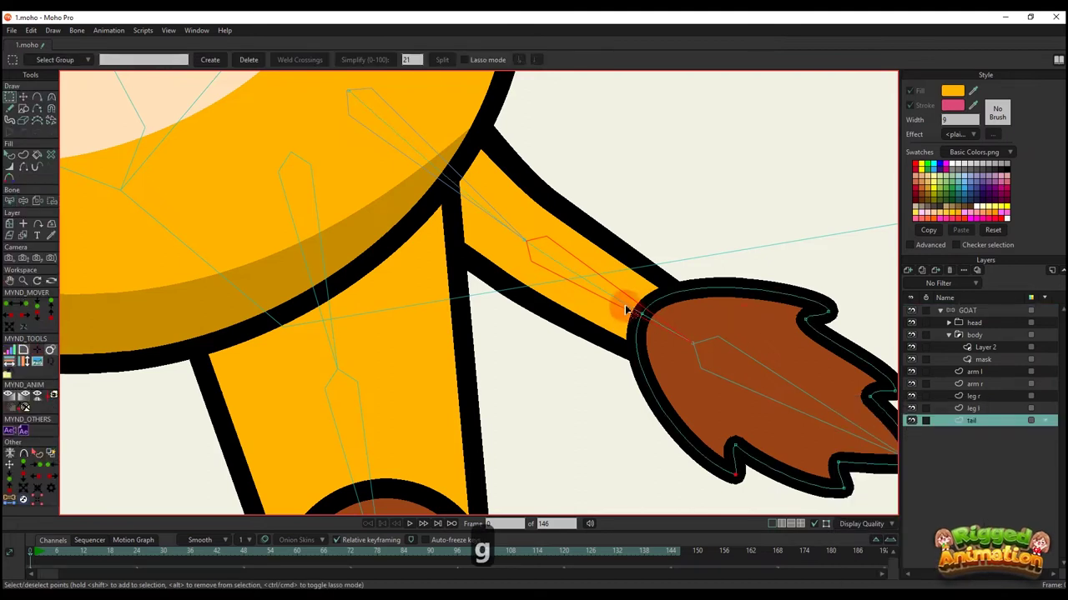
key(t)
drag(659, 320, 667, 329)
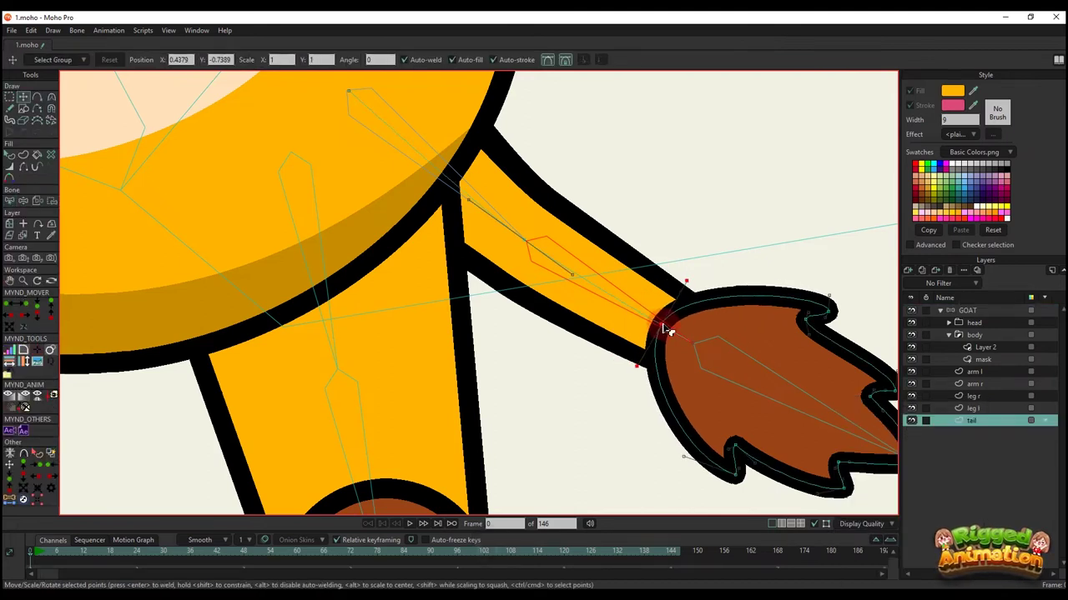
key(q)
key(t)
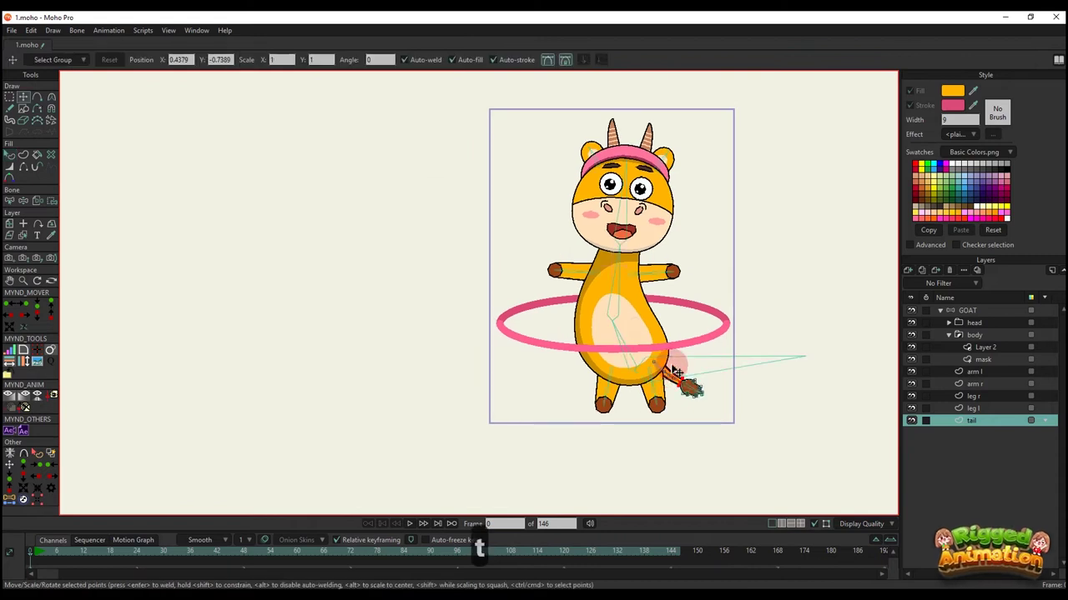
- On the GOAT layer, parent both upper leg bones and the tail's root bone to the lower spine bone
click(968, 311)
key(b)
scroll(668, 384, up, 4)
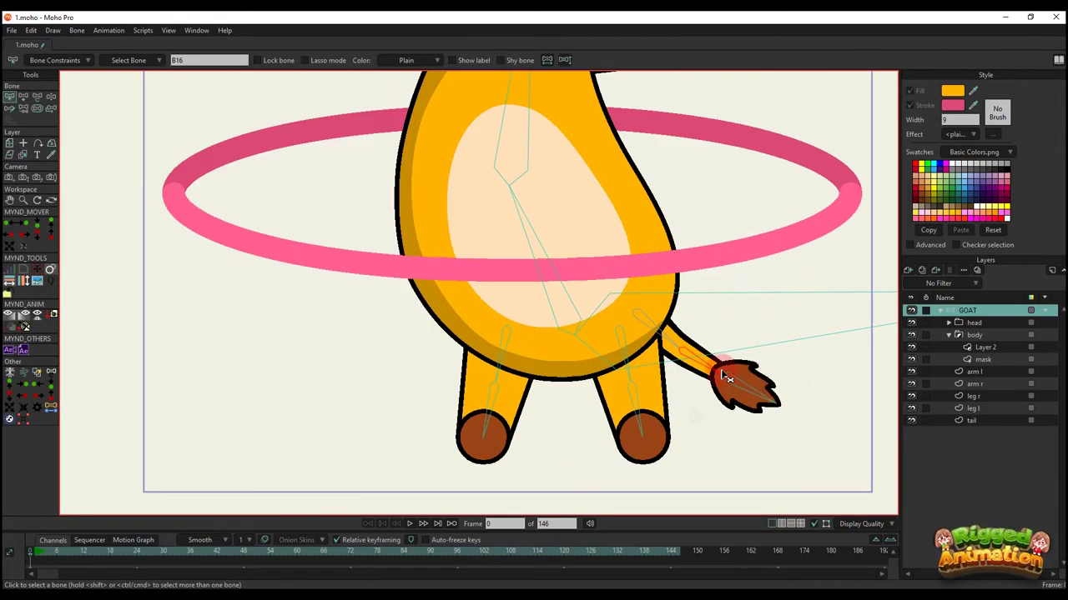
key(p)
scroll(687, 338, up, 2)
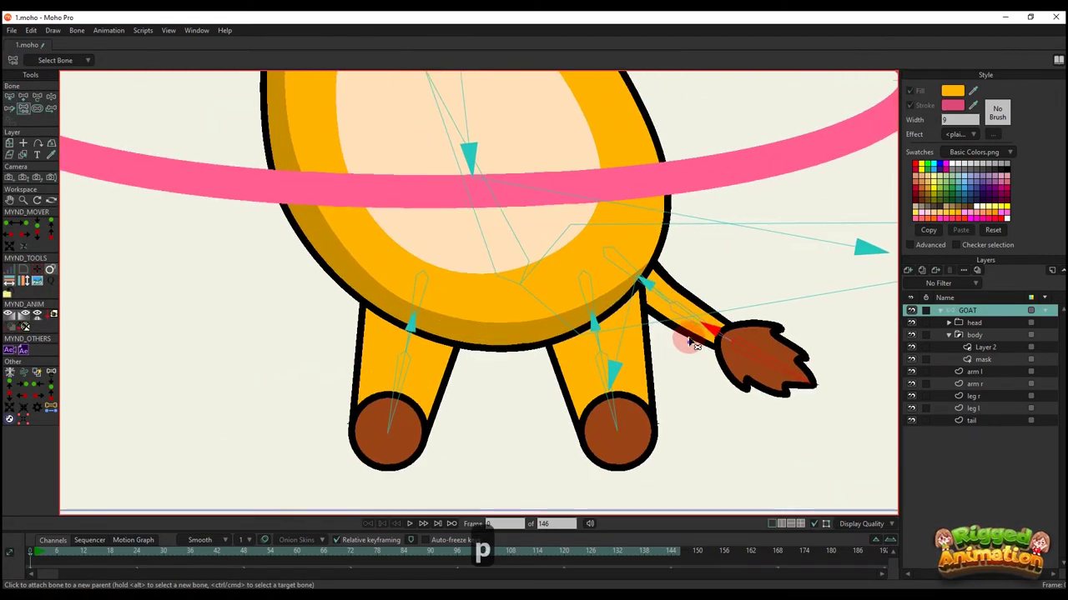
drag(638, 372, 627, 400)
key(b)
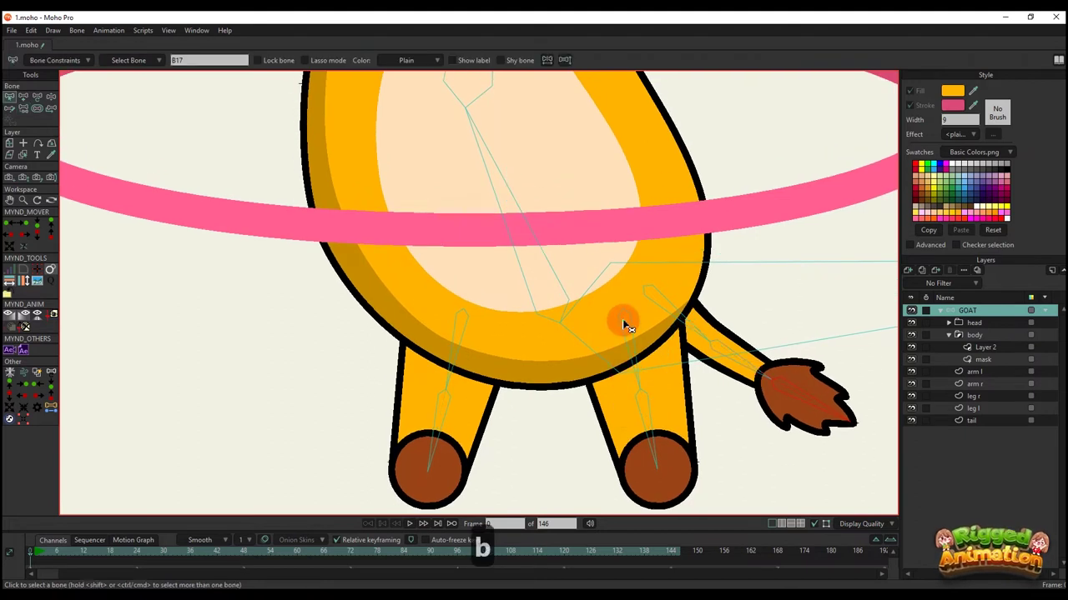
click(632, 311)
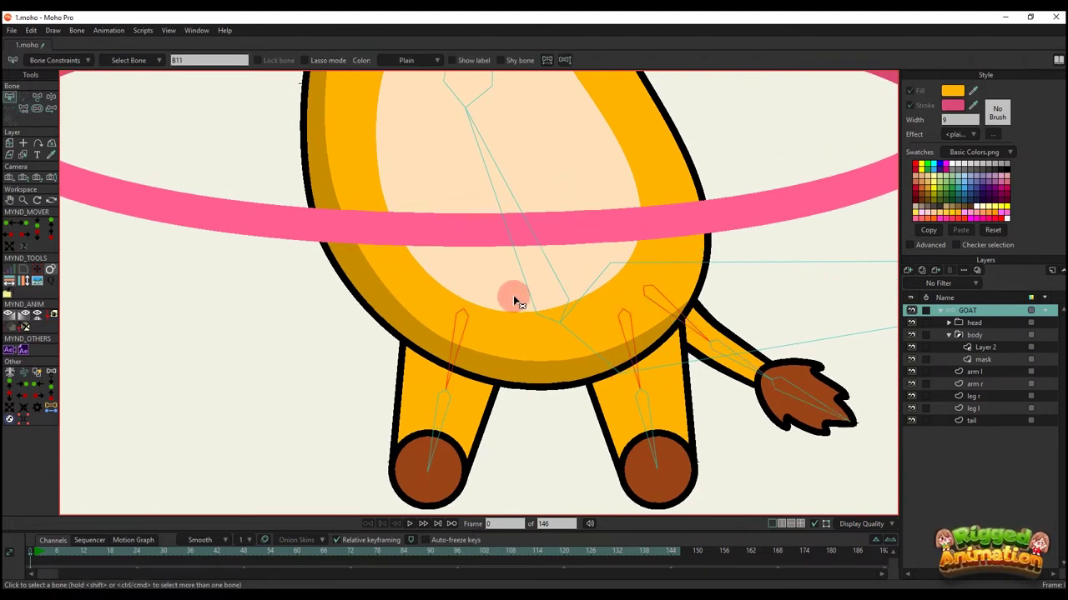
scroll(542, 325, up, 1)
key(p)
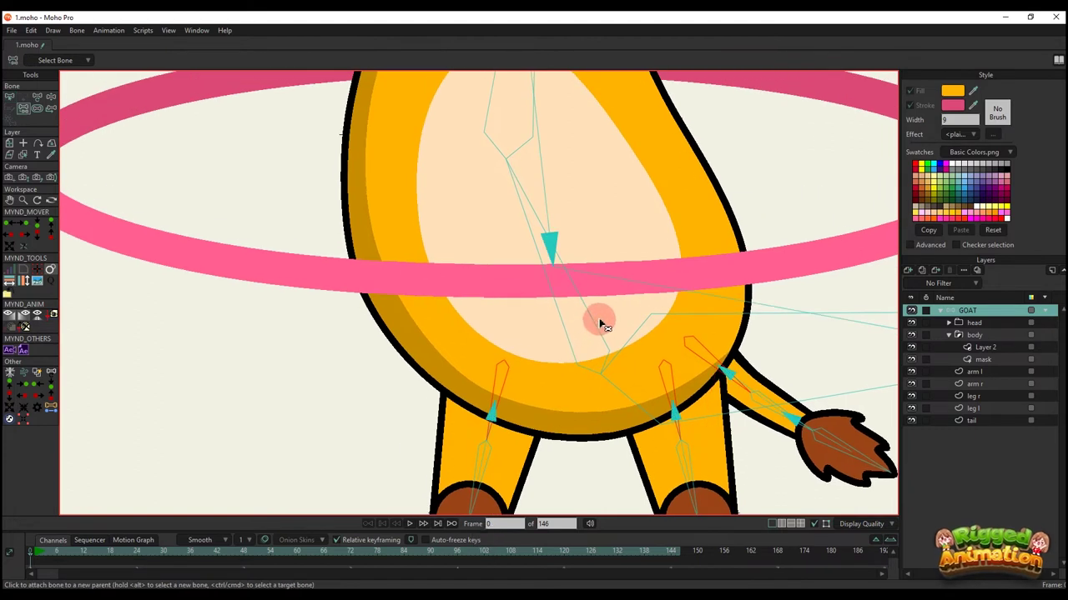
click(600, 324)
scroll(592, 322, down, 3)
- Parent both upper arm bones to the upper spine bone
key(b)
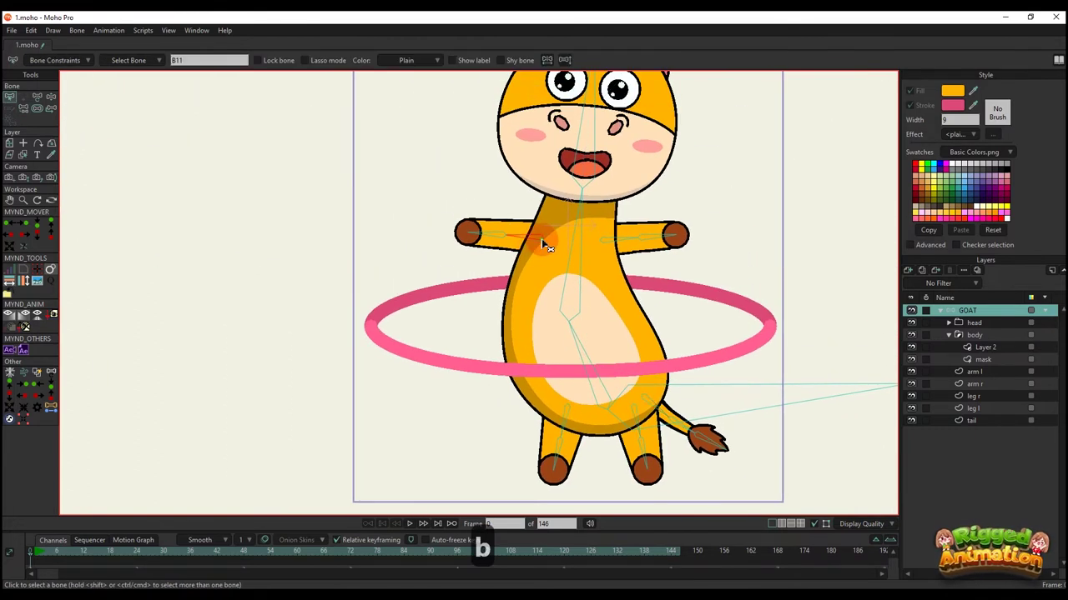
key(p)
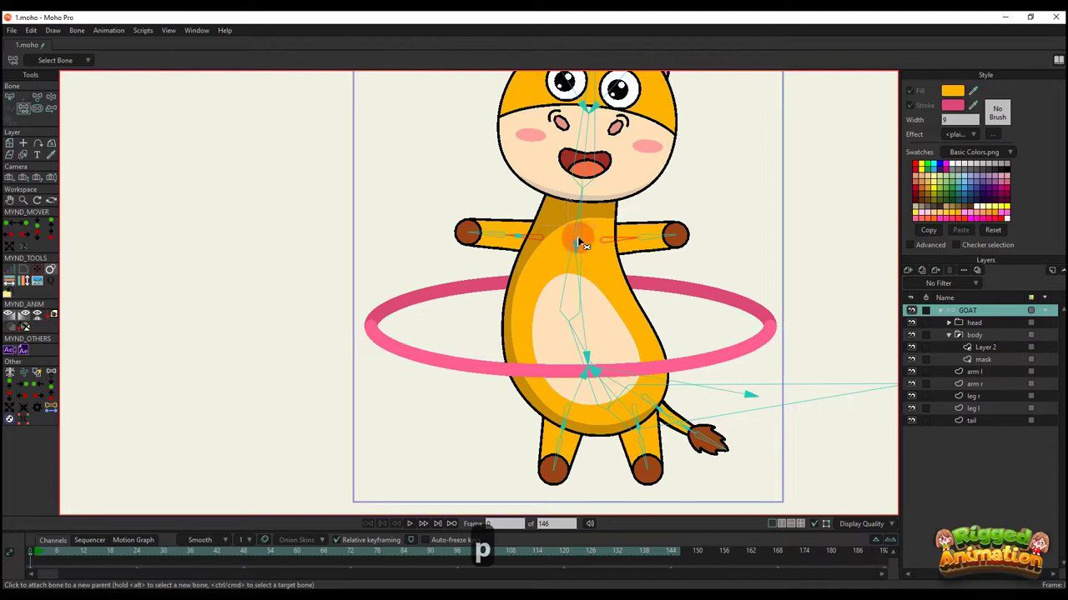
scroll(584, 242, down, 3)
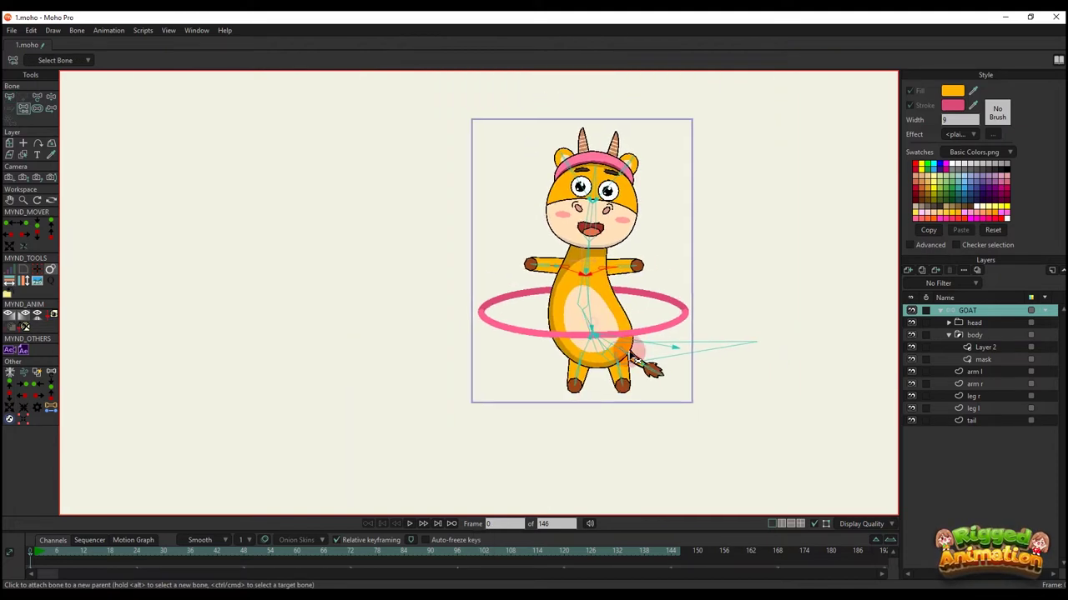
- Set the bone strength of all the goat's bones to 0
key(b)
drag(683, 405, 491, 135)
key(s)
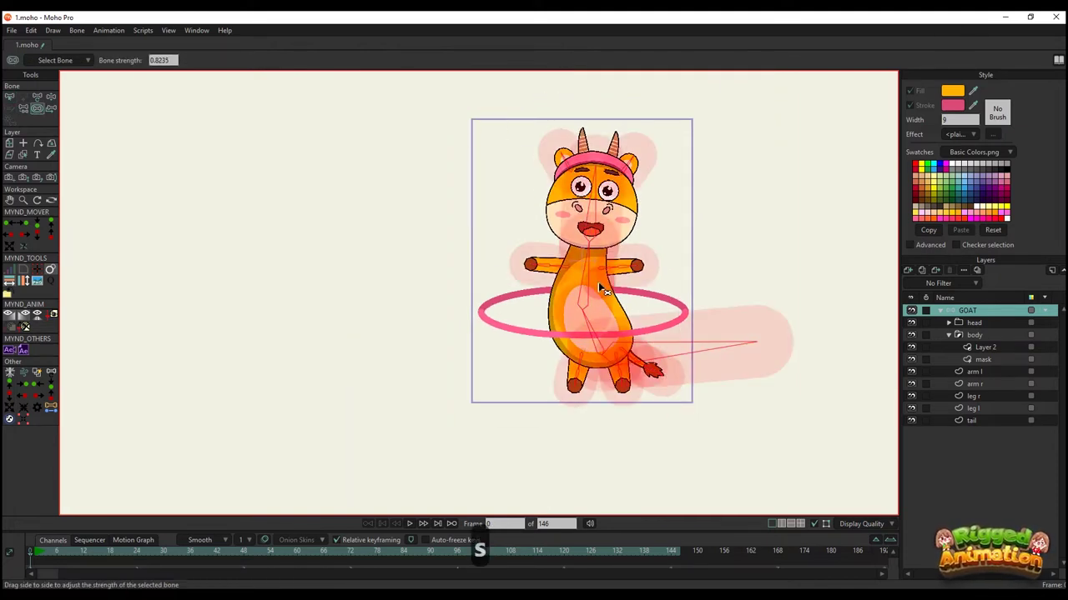
click(489, 279)
key(b)
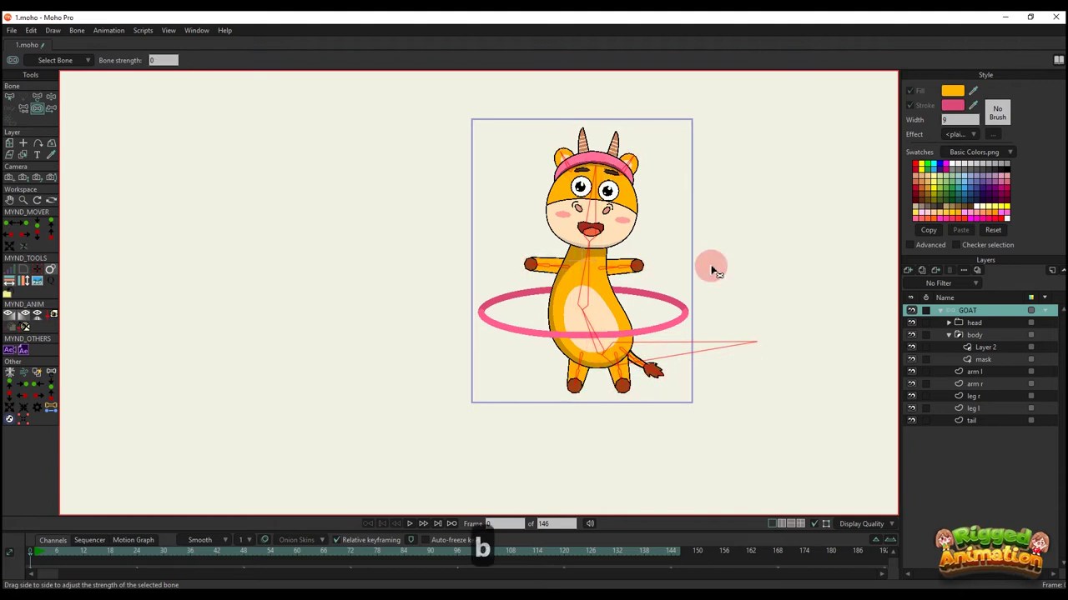
- Add a pin bone inside the hoop, beside the goat's body, for controlling the hoop
scroll(510, 329, up, 4)
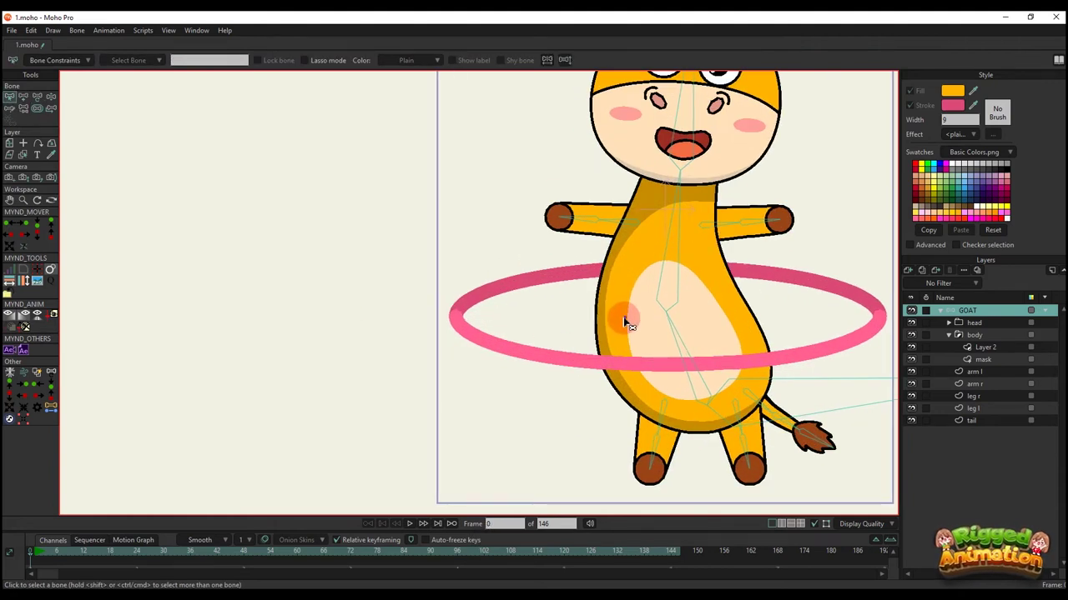
drag(623, 317, 586, 318)
scroll(501, 321, down, 3)
key(a)
click(503, 317)
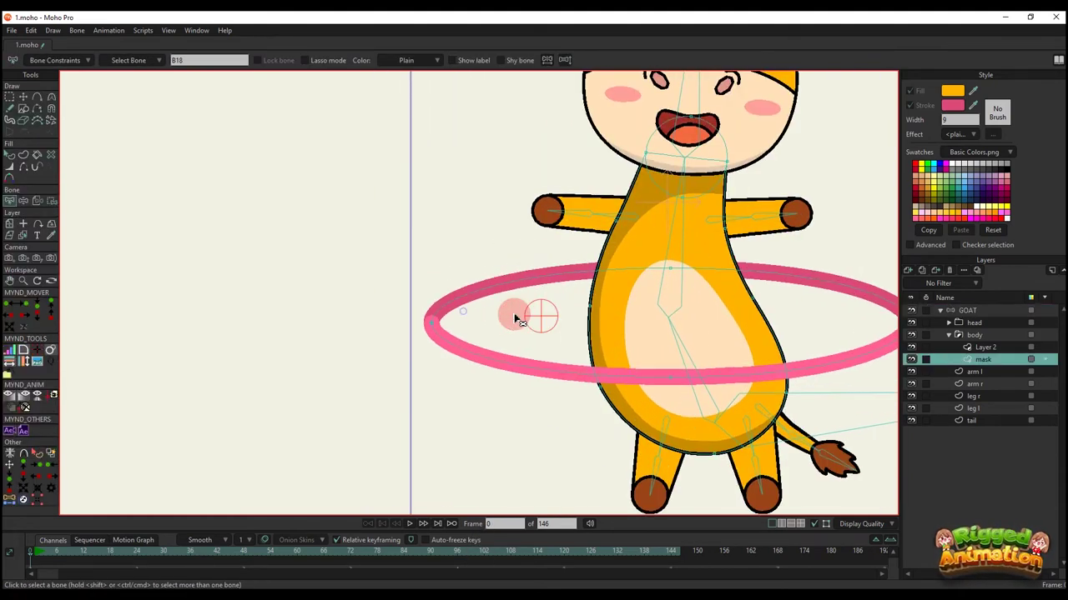
key(b)
- Name the hoop's pin bone "pink hula hoop"
click(209, 60)
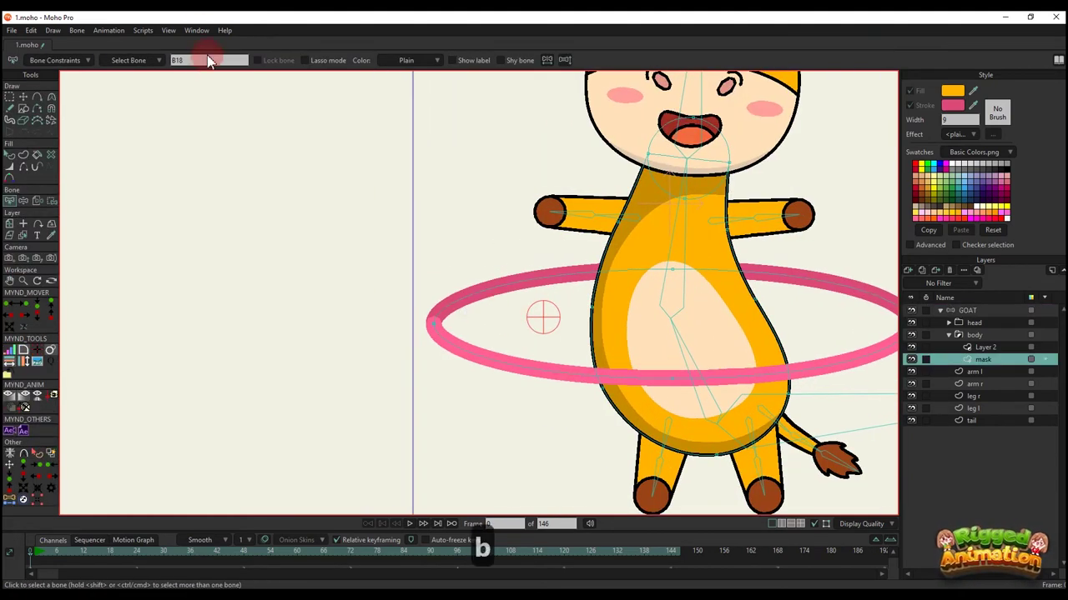
text(pink hule)
key(BackSpace)
text(a hoop)
click(490, 88)
- On the GOAT layer, rename the hoop's pin bone to "PINK HULE HOOP" and deselect it
scroll(493, 401, down, 3)
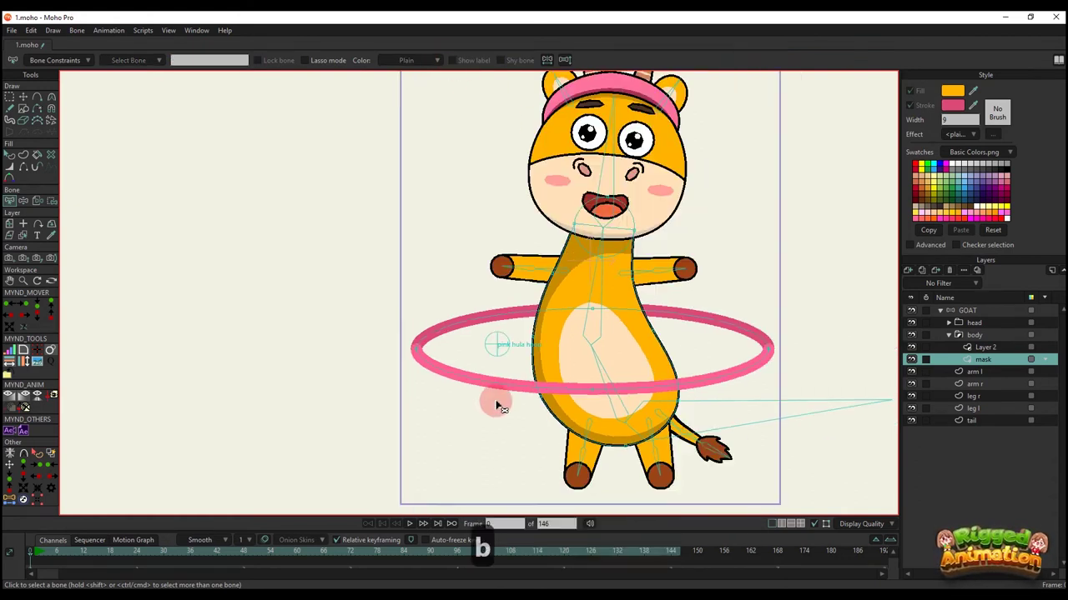
scroll(476, 412, up, 8)
scroll(454, 340, down, 8)
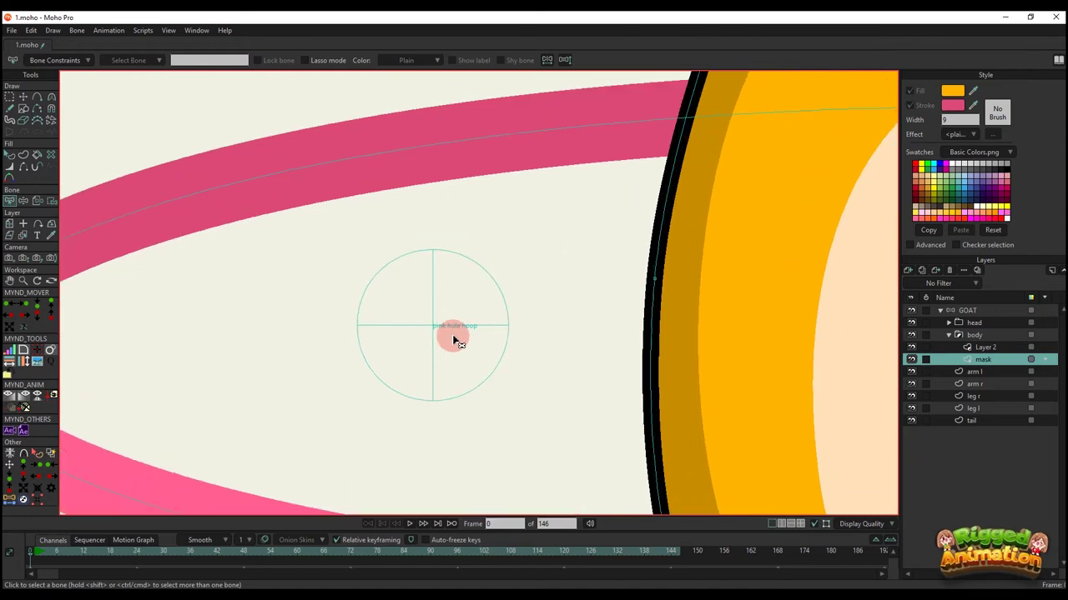
scroll(453, 342, up, 2)
key(b)
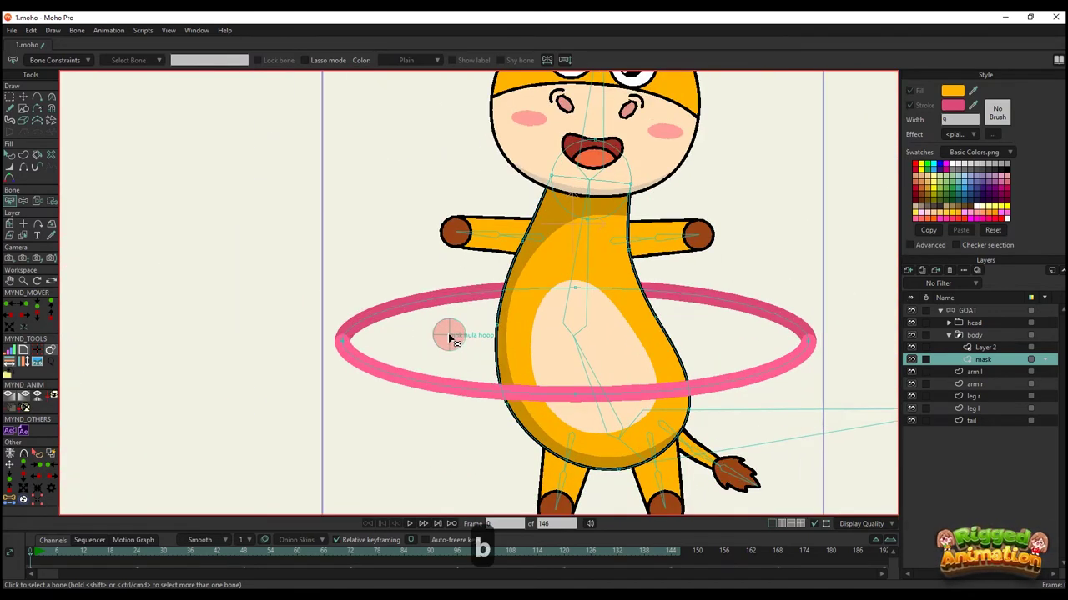
click(216, 73)
text(PINK HULE HOP)
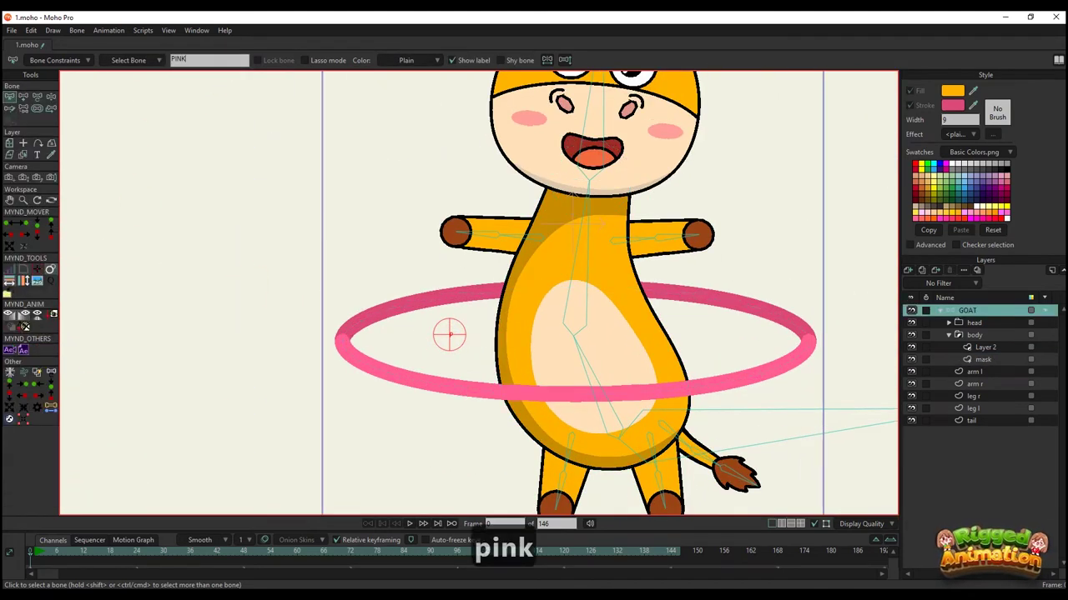
key(BackSpace)
key(BackSpace)
text(OOP)
key(Return)
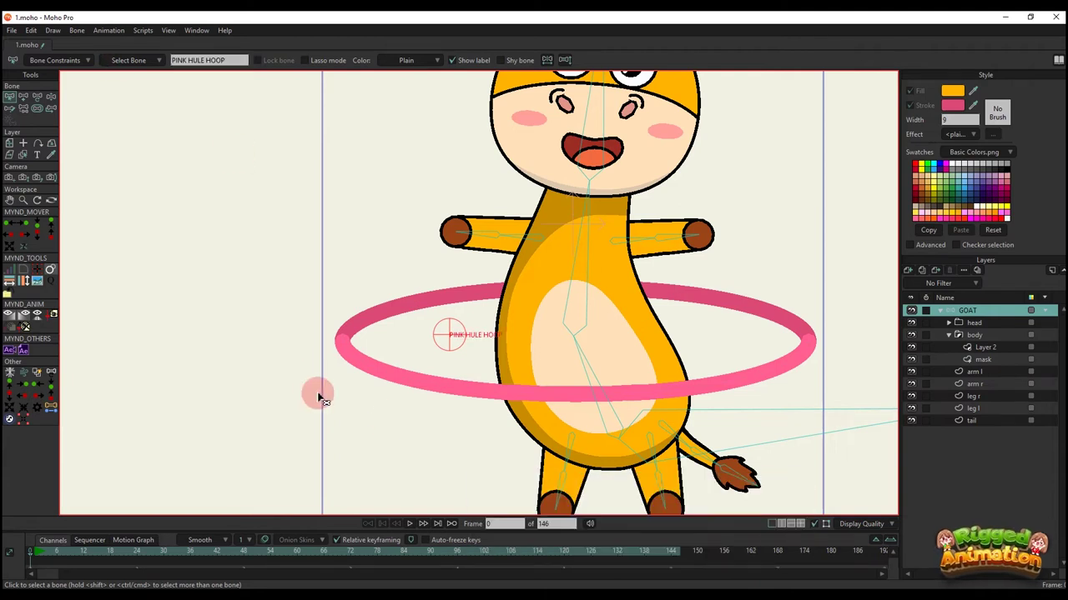
click(317, 394)
scroll(464, 367, up, 7)
scroll(447, 337, down, 4)
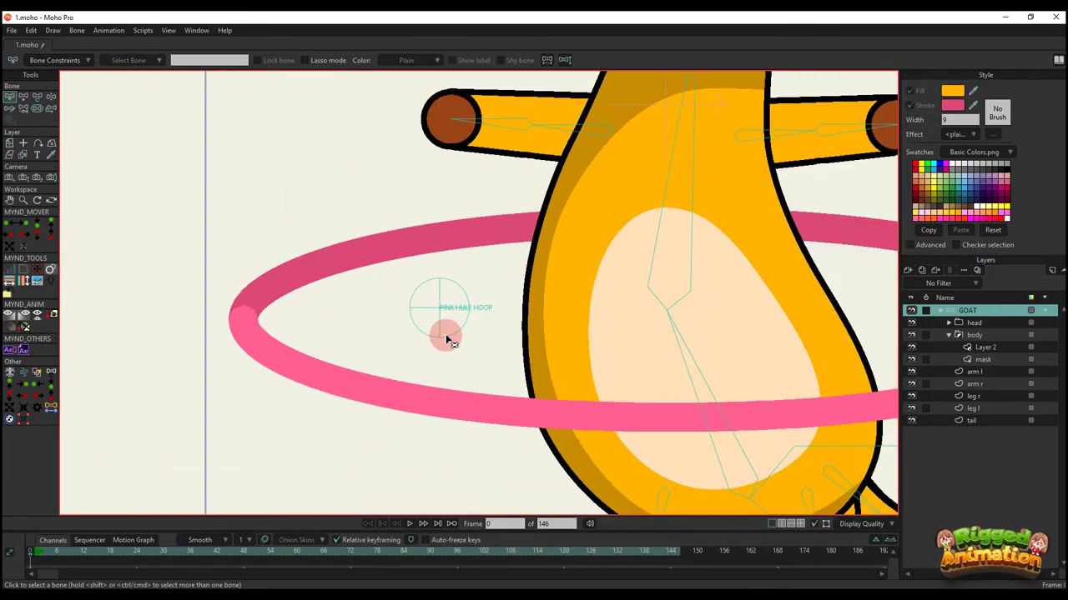
scroll(450, 308, down, 5)
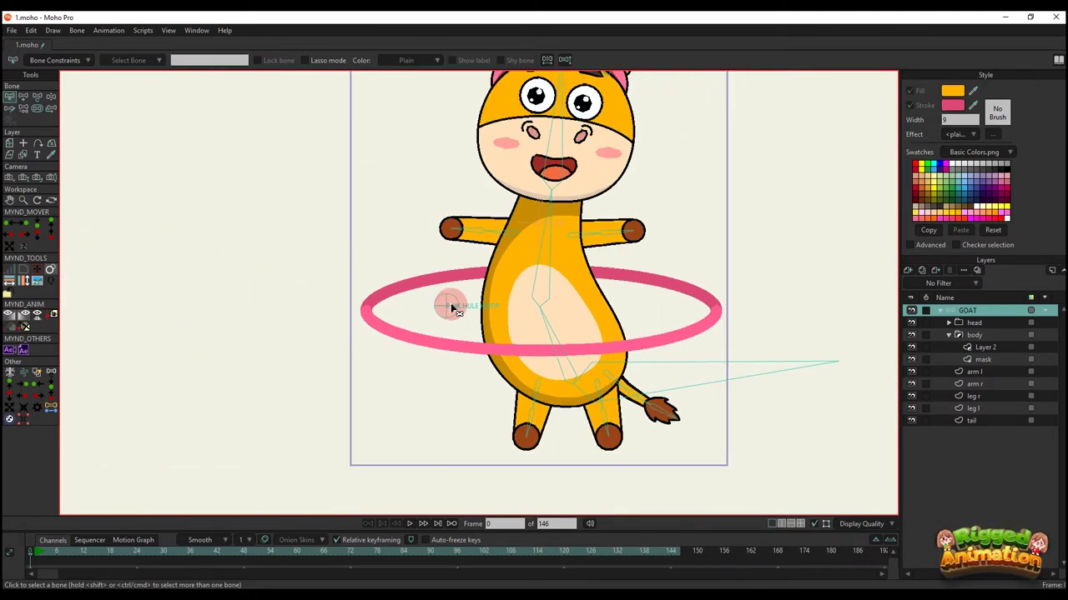
scroll(535, 242, down, 3)
- Switch to the ear l layer and bind all its points to the bone running through that ear
scroll(538, 192, up, 7)
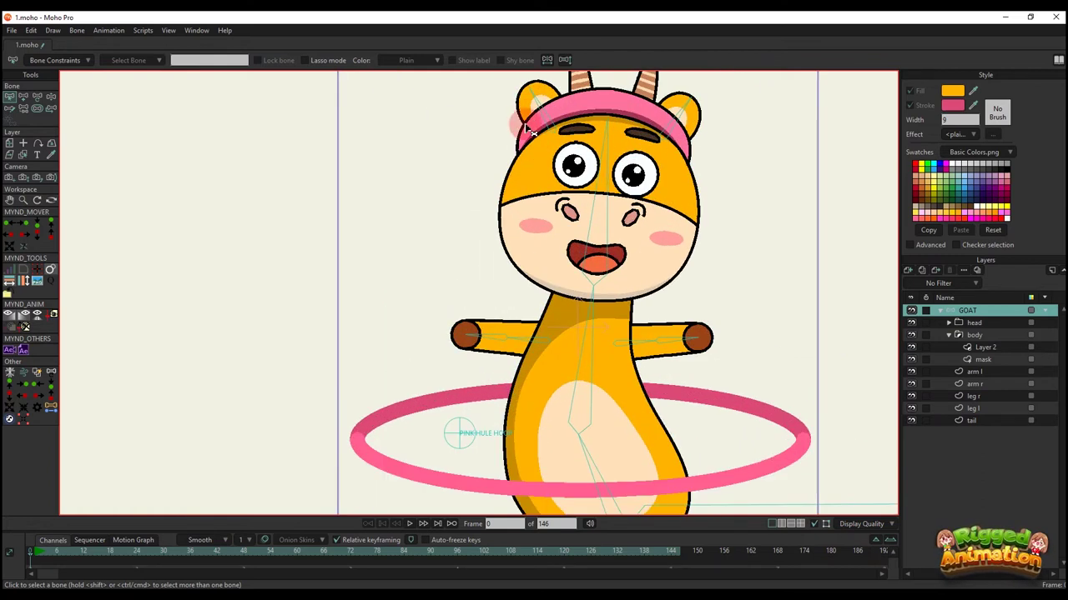
ctrl+alt+click(537, 191)
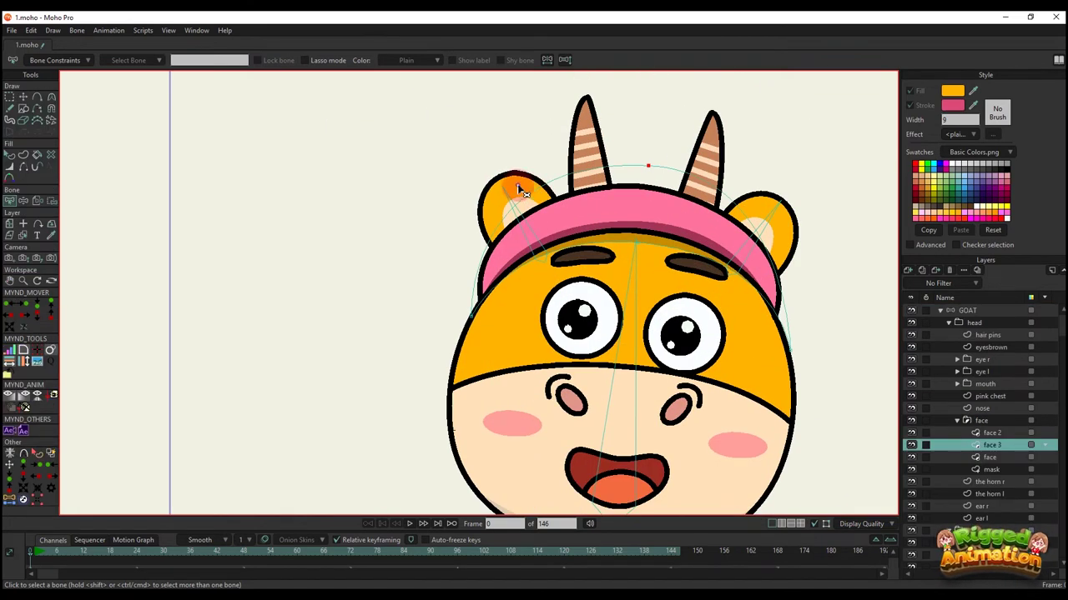
ctrl+alt+click(518, 190)
key(b)
click(520, 215)
drag(518, 232, 469, 210)
key(i)
drag(397, 129, 410, 137)
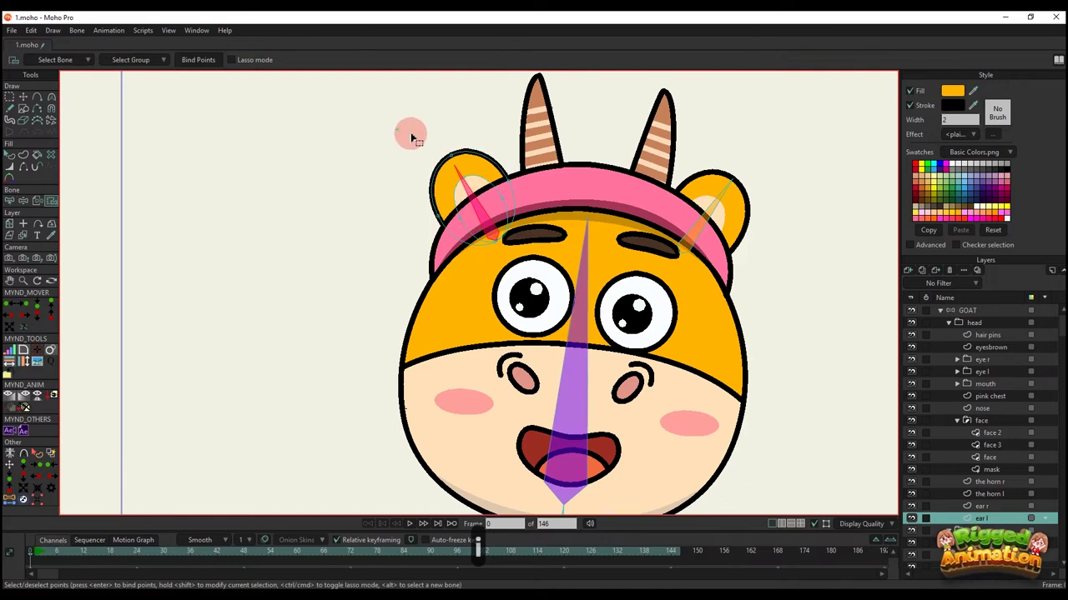
click(118, 61)
click(203, 62)
- Switch to the ear r layer and bind all its points to the bone running through that ear
ctrl+alt+click(713, 195)
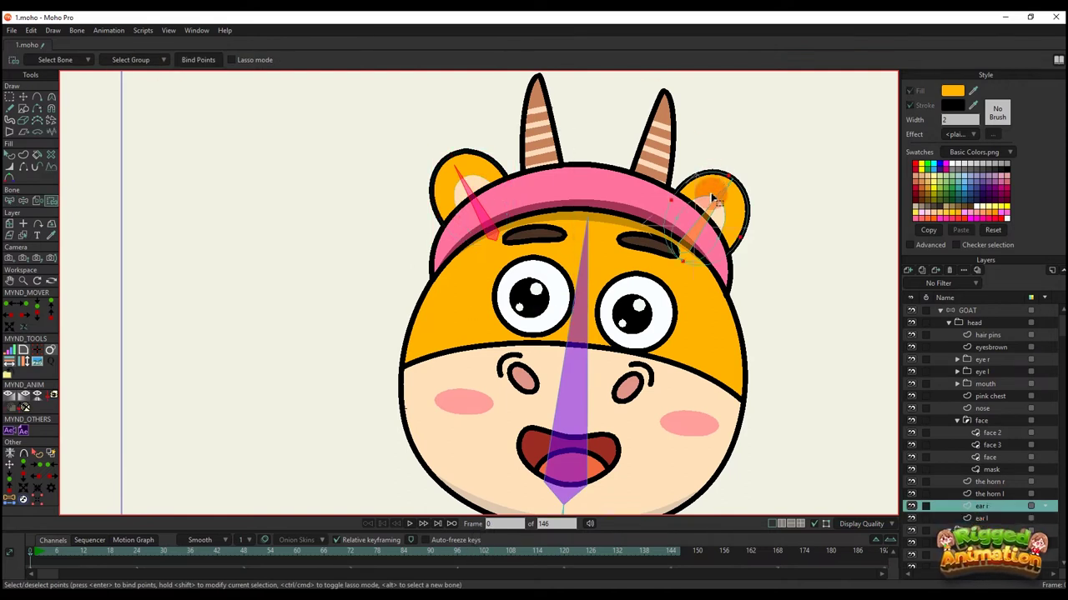
key(b)
click(712, 208)
drag(690, 235, 649, 213)
key(i)
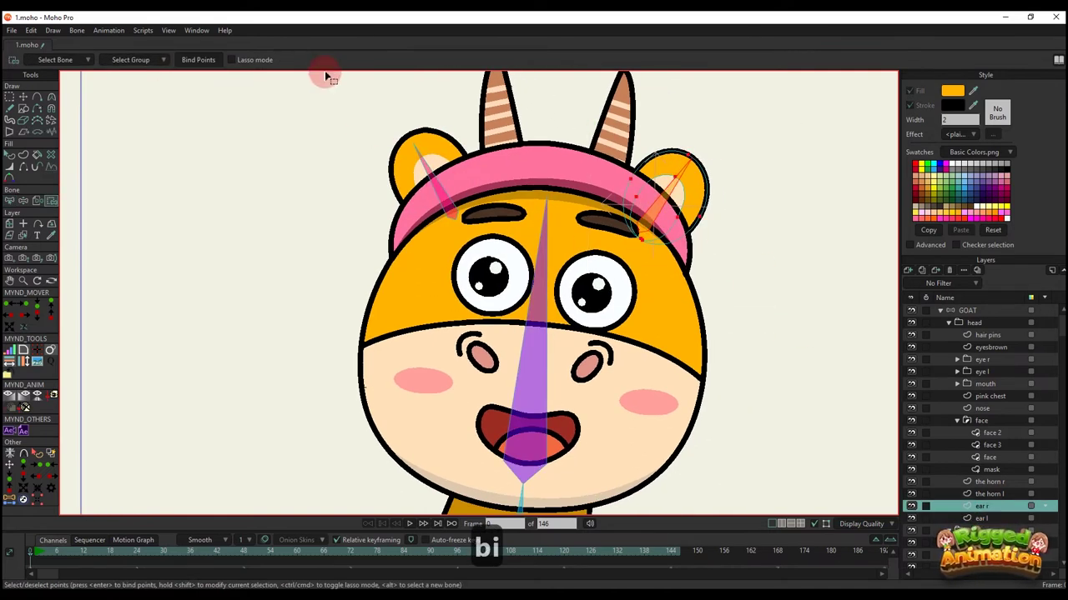
click(203, 60)
- Switch to the horn l layer and bind all its points to the head bone
ctrl+alt+click(510, 124)
scroll(511, 125, down, 2)
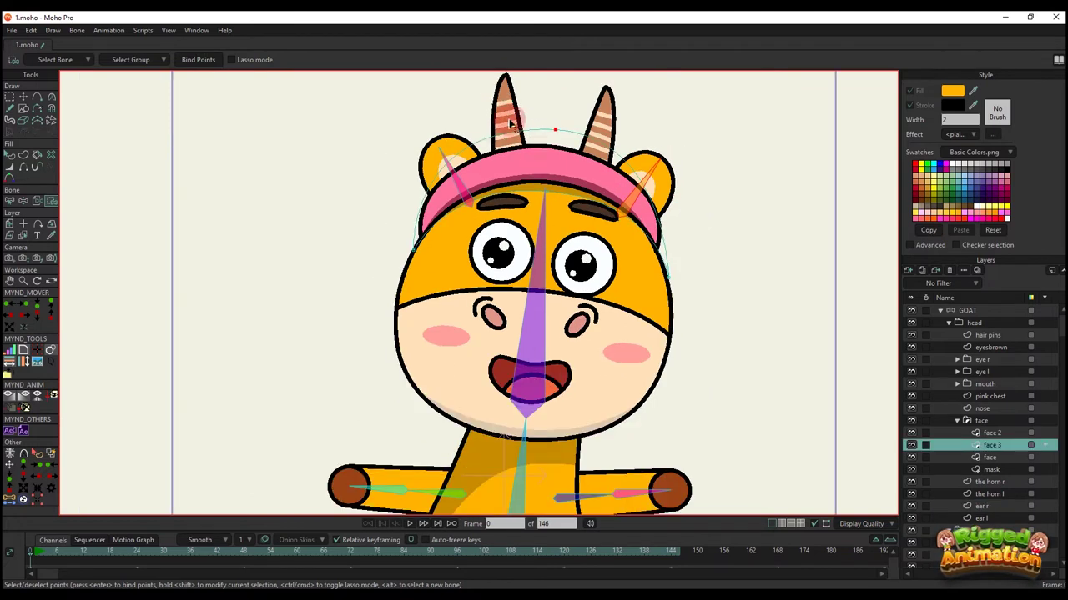
ctrl+alt+click(508, 116)
key(b)
click(543, 249)
scroll(543, 248, down, 2)
drag(542, 248, 549, 276)
key(i)
drag(465, 118, 602, 326)
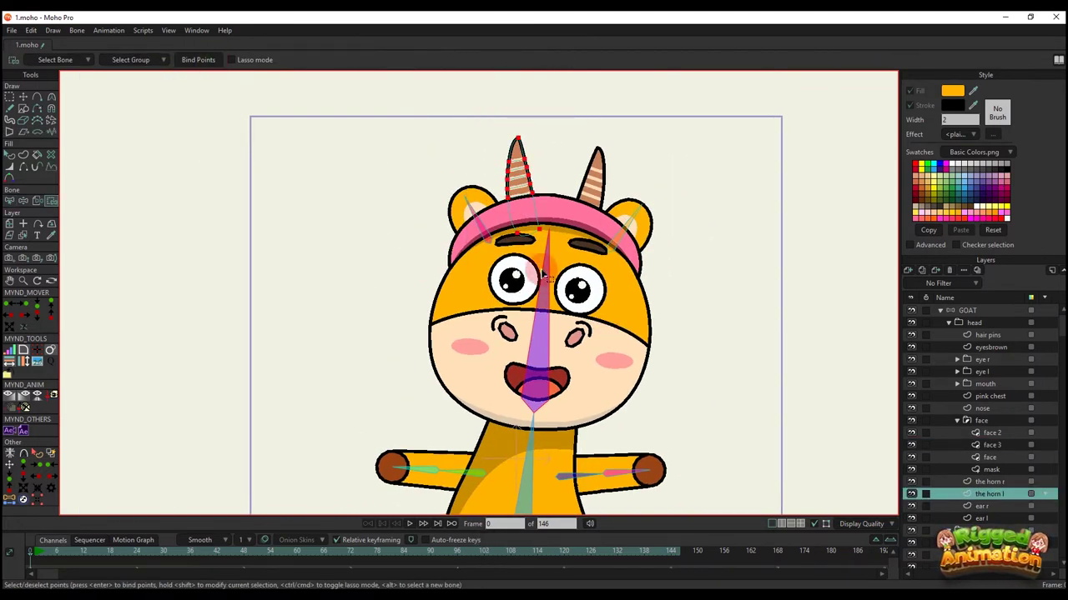
- Bind all points of the horn r layer to the head bone
ctrl+alt+click(590, 187)
scroll(590, 187, down, 2)
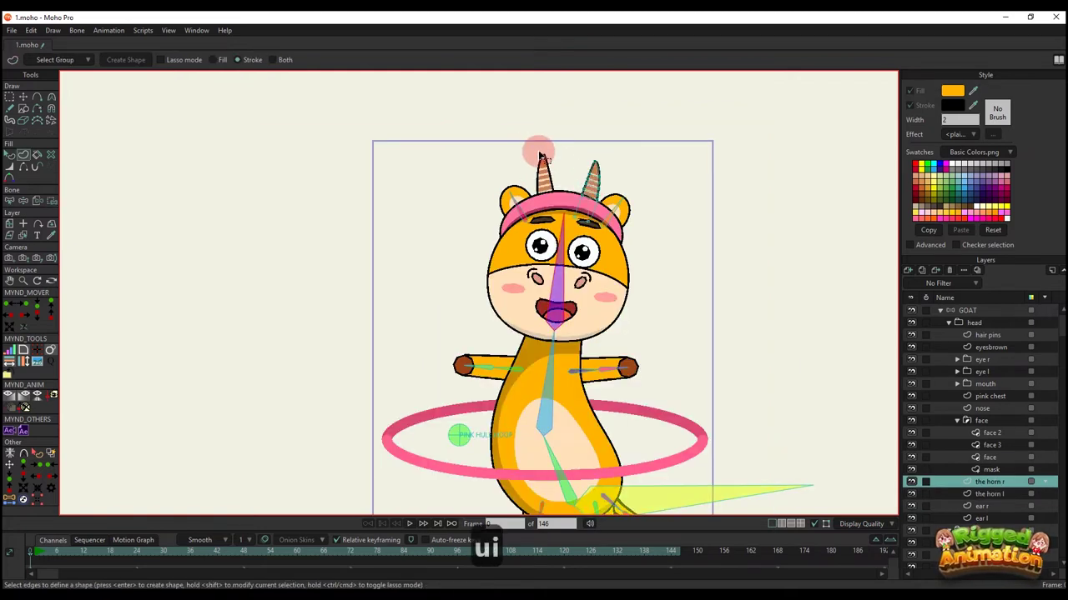
drag(536, 147, 679, 309)
click(200, 60)
- Bind all points of the pink headband on the hair pins layer to the head bone
scroll(560, 218, up, 3)
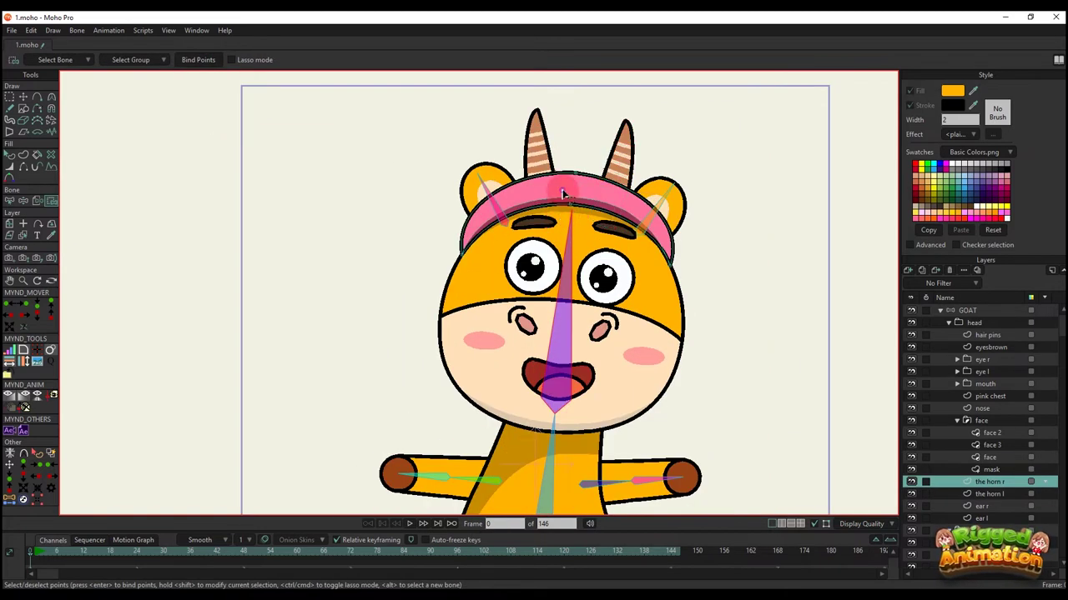
ctrl+alt+click(567, 238)
key(b)
scroll(571, 252, down, 2)
key(i)
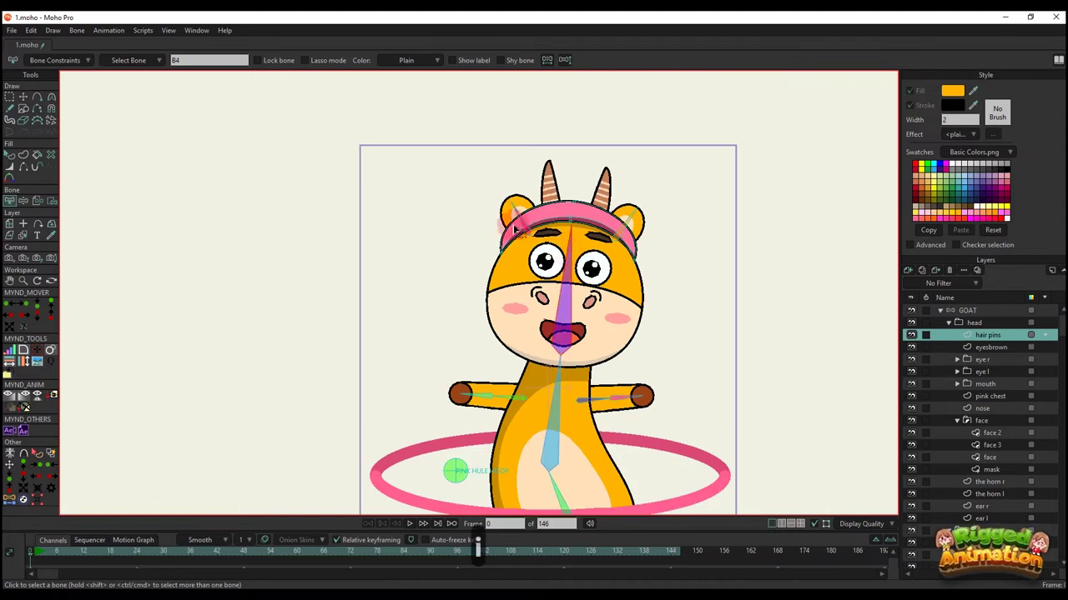
drag(467, 174, 713, 353)
click(369, 148)
- Bind the whole face group to the head bone as a layer
scroll(601, 288, up, 2)
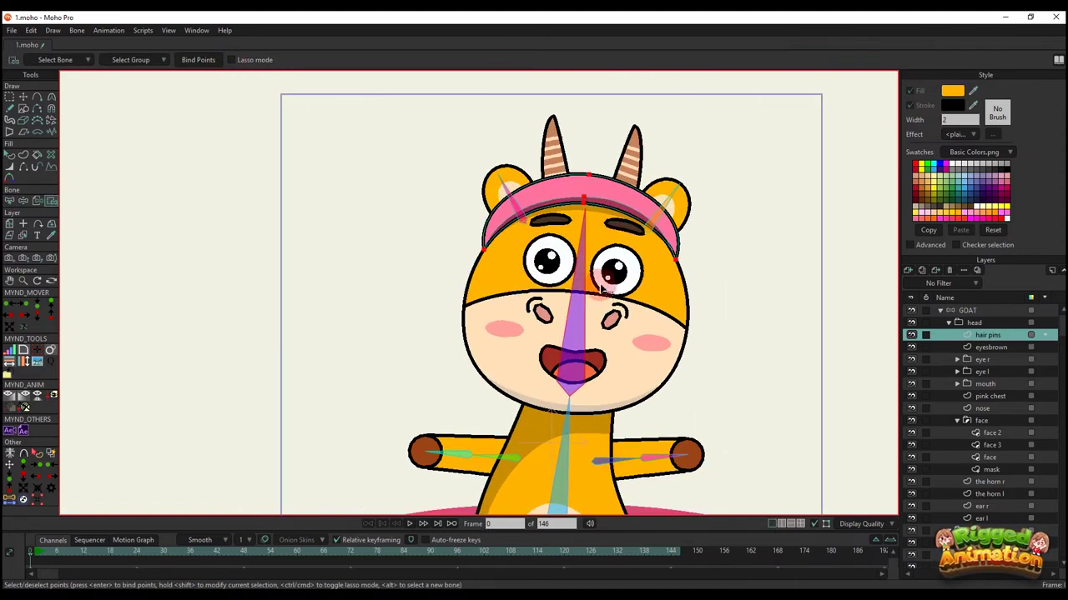
ctrl+alt+click(673, 279)
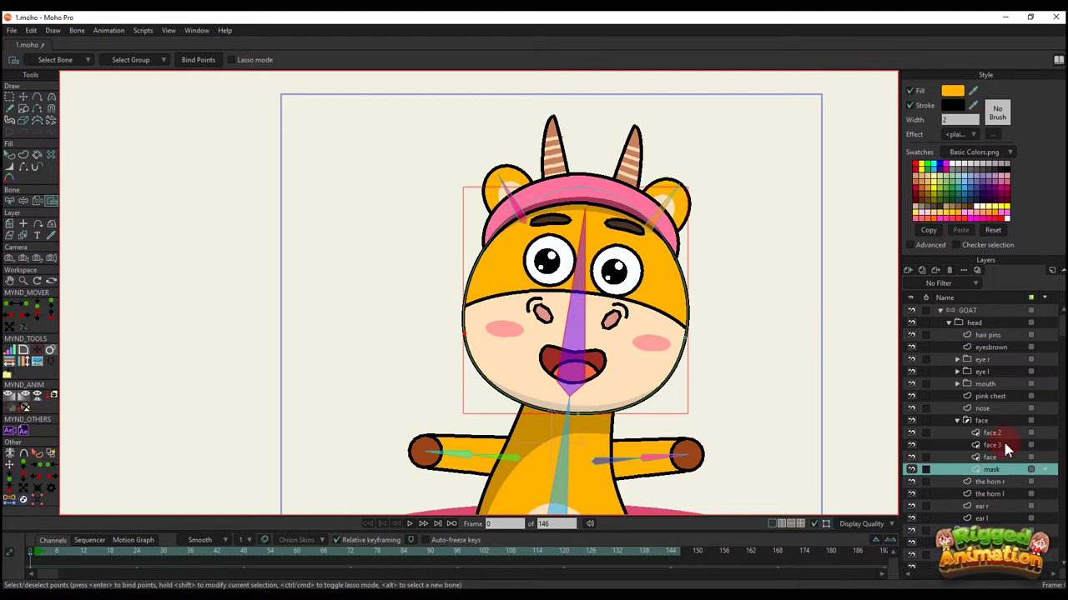
click(959, 420)
click(911, 421)
click(914, 426)
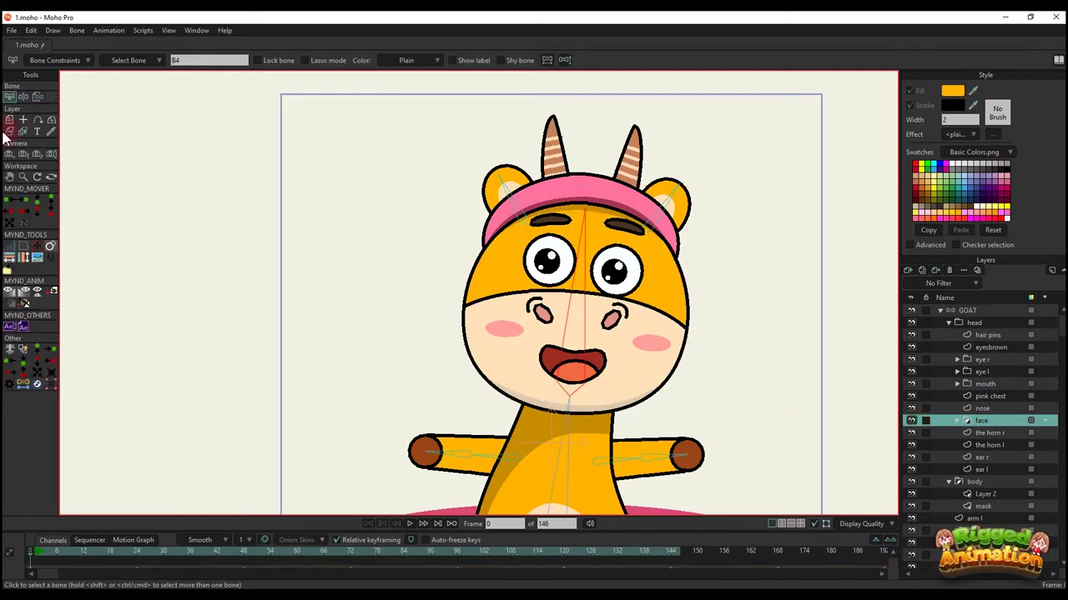
click(38, 97)
click(590, 280)
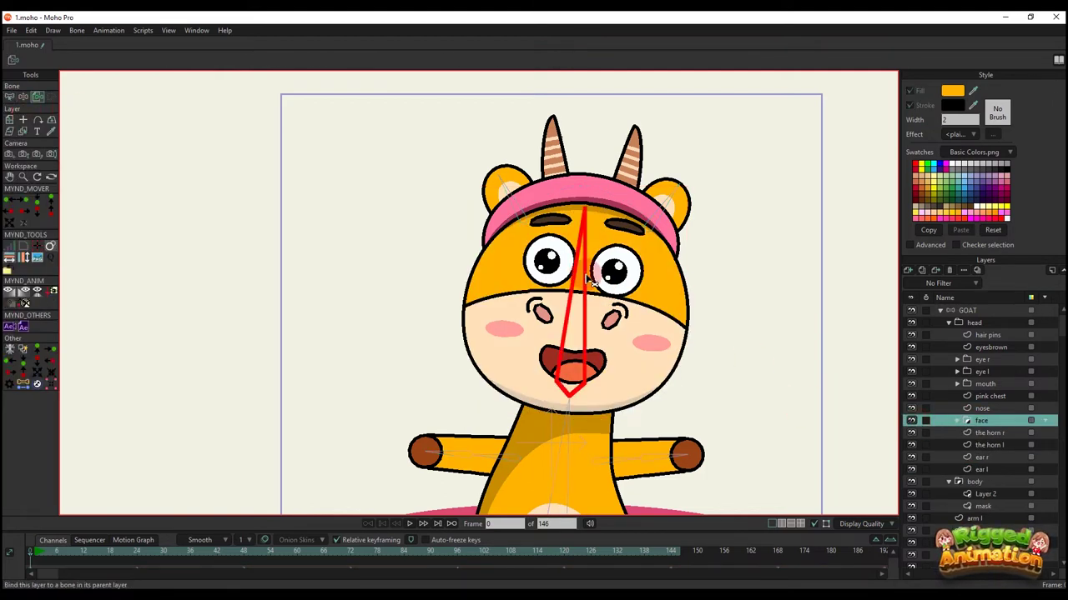
- Bind all points of the nose layer to the head bone
click(982, 409)
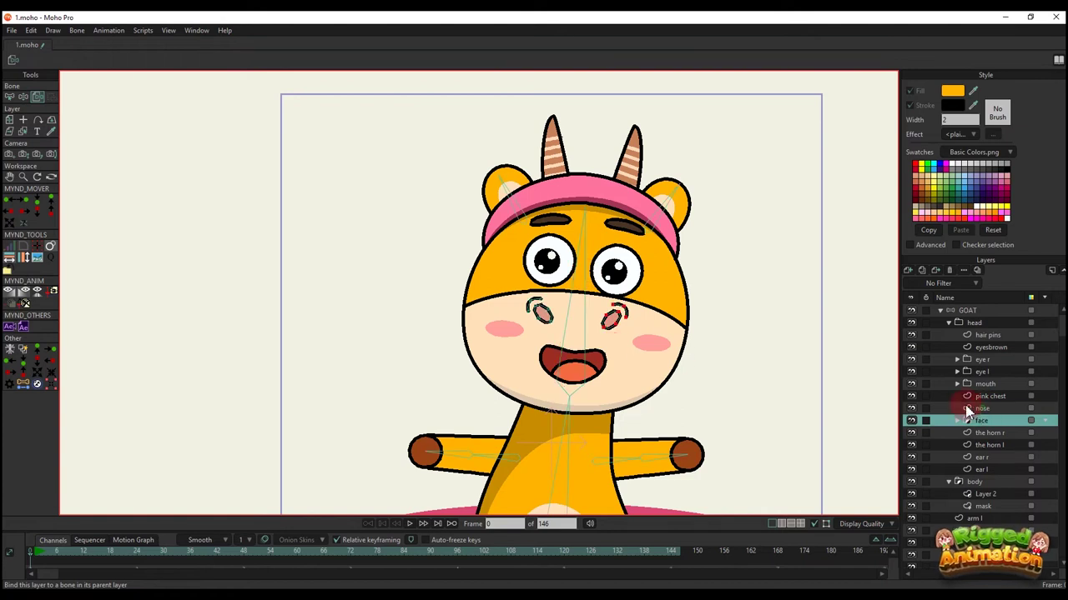
key(b)
click(585, 331)
drag(586, 335, 588, 346)
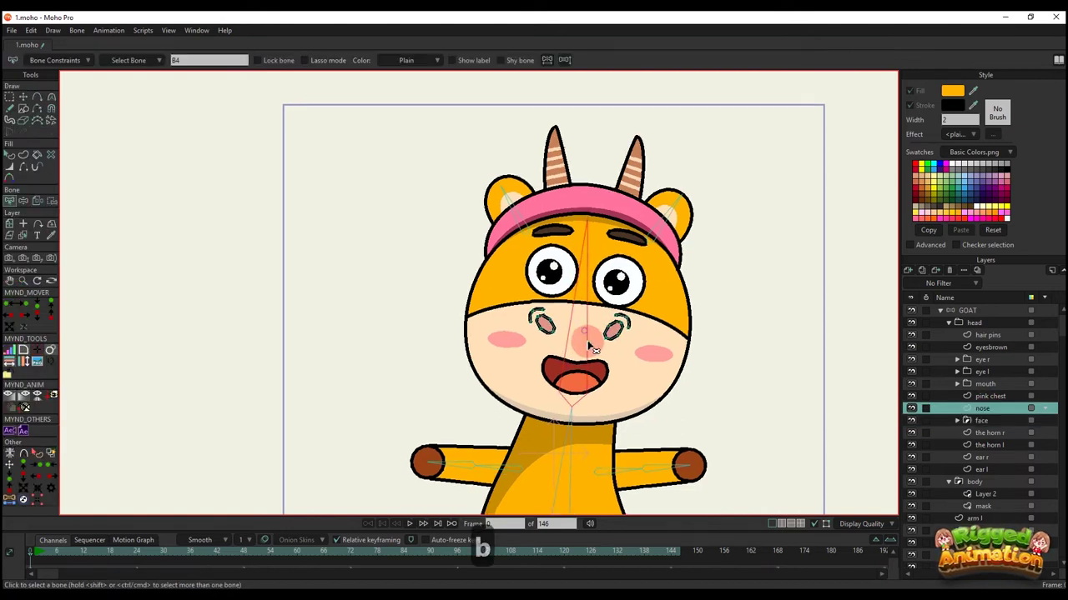
key(i)
drag(503, 271, 689, 379)
click(197, 61)
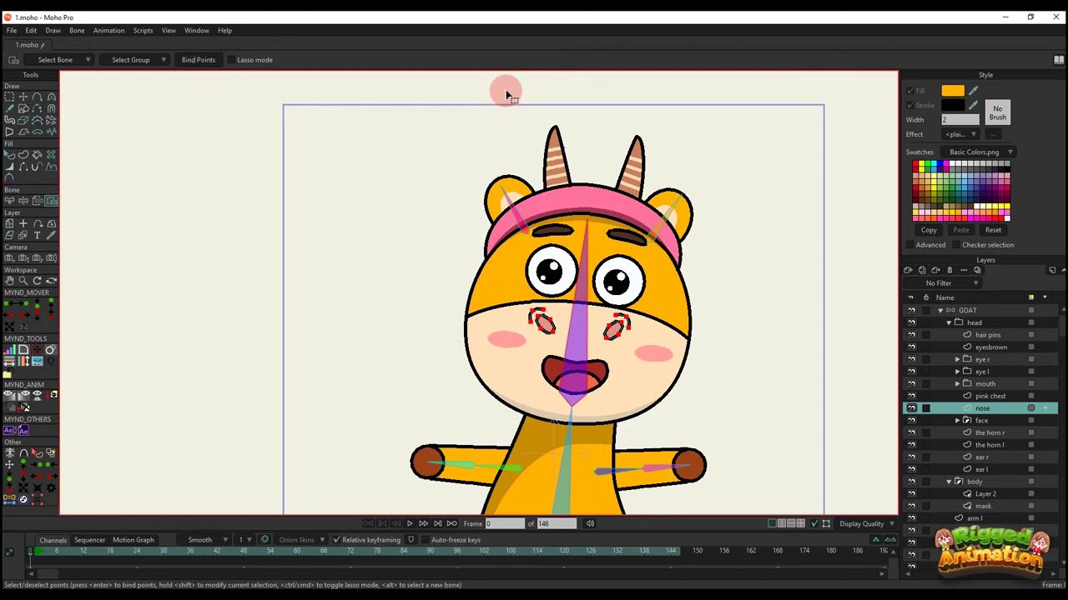
- Bind all points of both cheeks on the pink chest layer to the head bone
click(988, 397)
key(b)
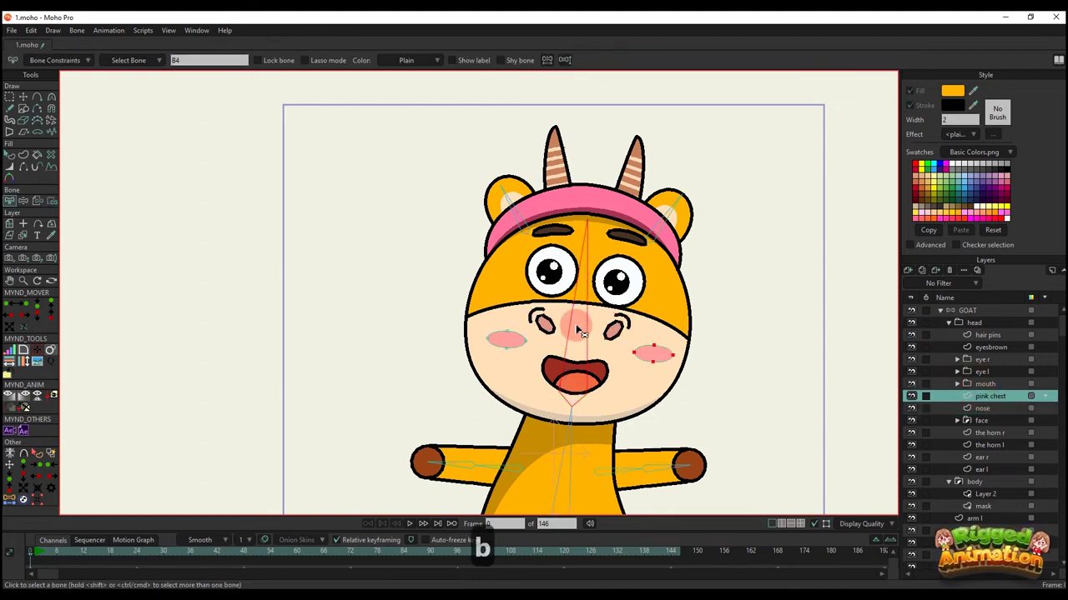
key(i)
click(200, 63)
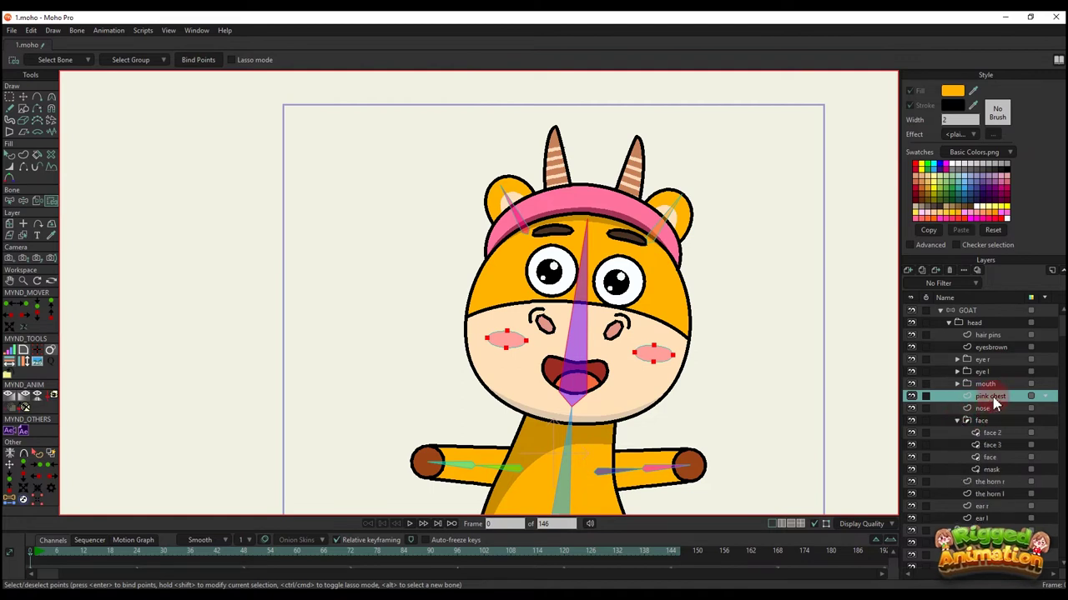
- Move the pink chest layer into the face group, above face 2
drag(996, 432, 994, 434)
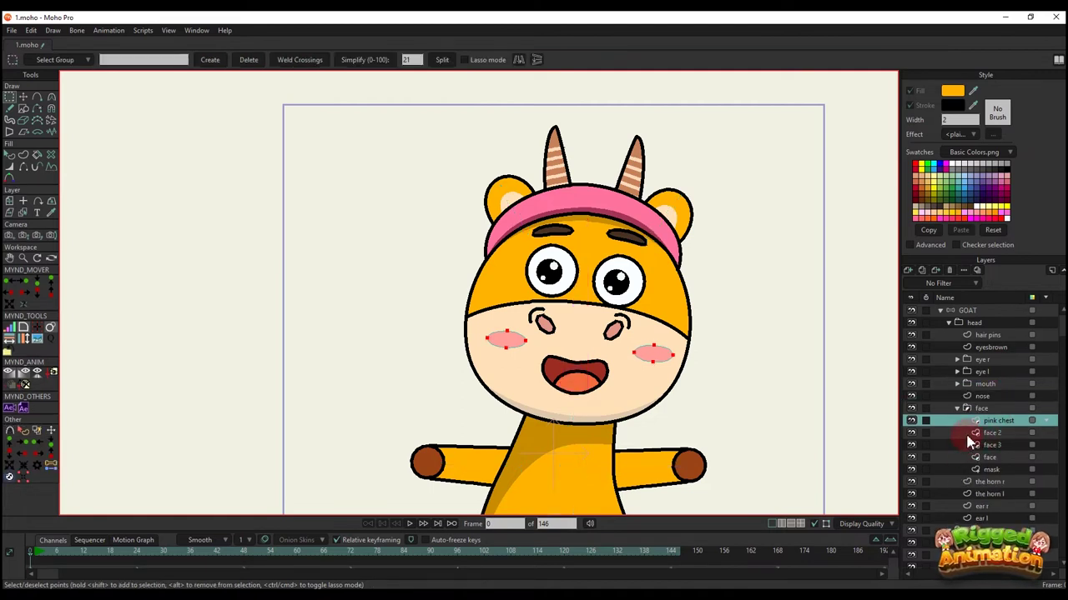
click(982, 398)
- Move subgroup 1 out of the mouth group and delete the emptied mouth group
click(984, 385)
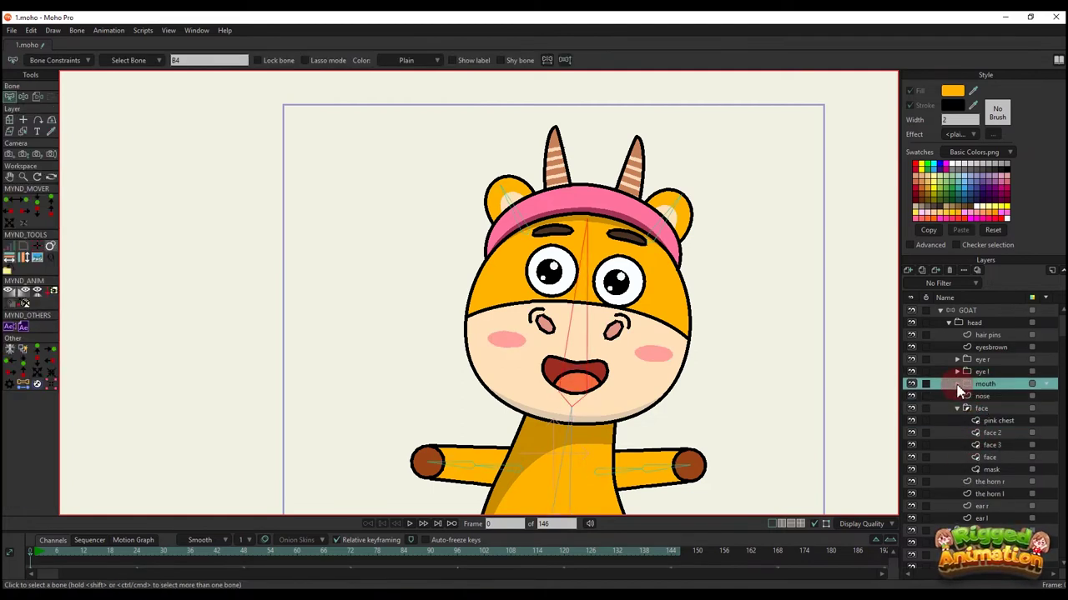
click(958, 384)
mouse_move(986, 395)
mouse_down()
mouse_move(984, 379)
mouse_move(972, 381)
mouse_move(979, 399)
mouse_up()
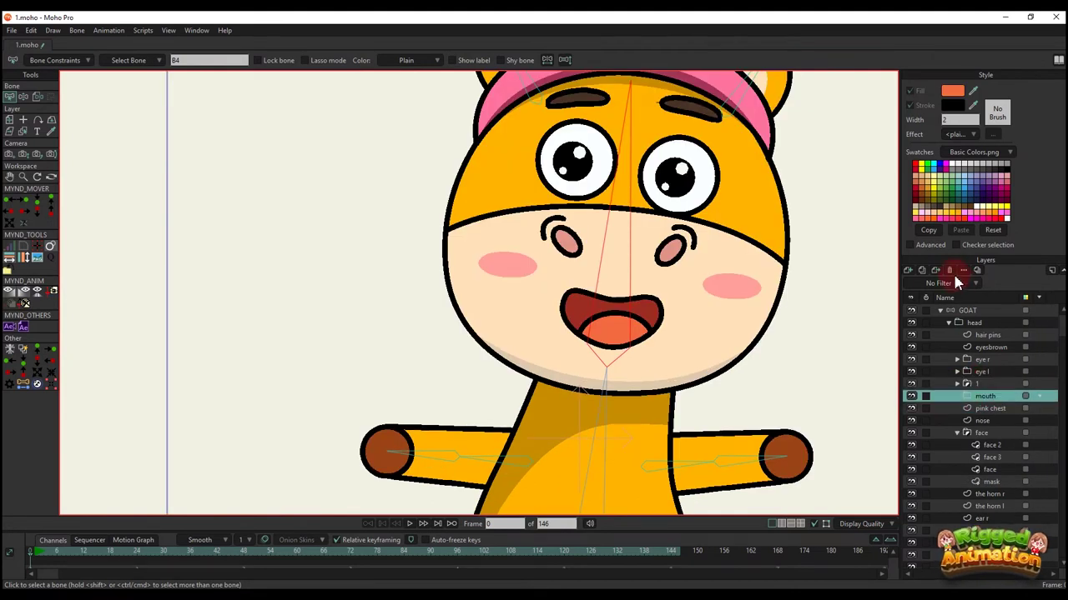
- Rename the group layer 1 to MOUTH
double_click(982, 385)
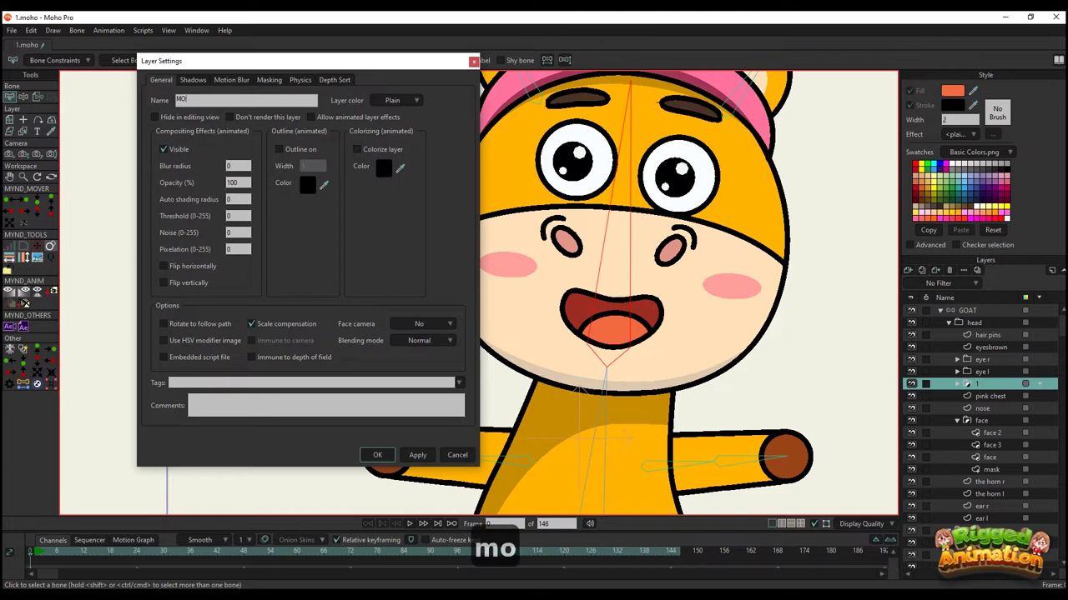
text(MOUTH)
key(Return)
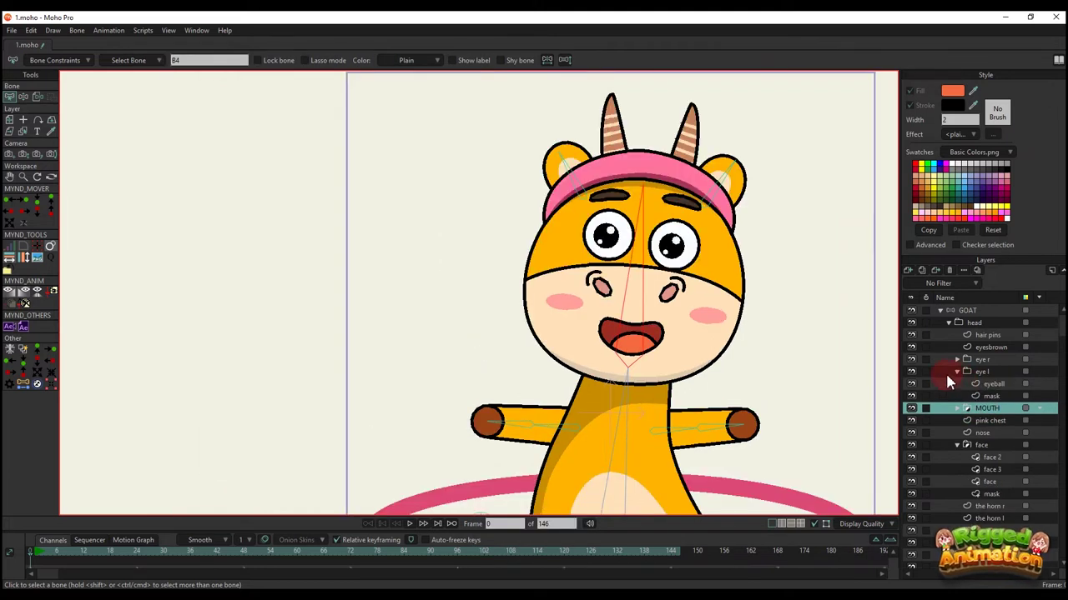
- Set the group mask of the eye l group to Hide all
click(910, 371)
click(911, 371)
double_click(983, 373)
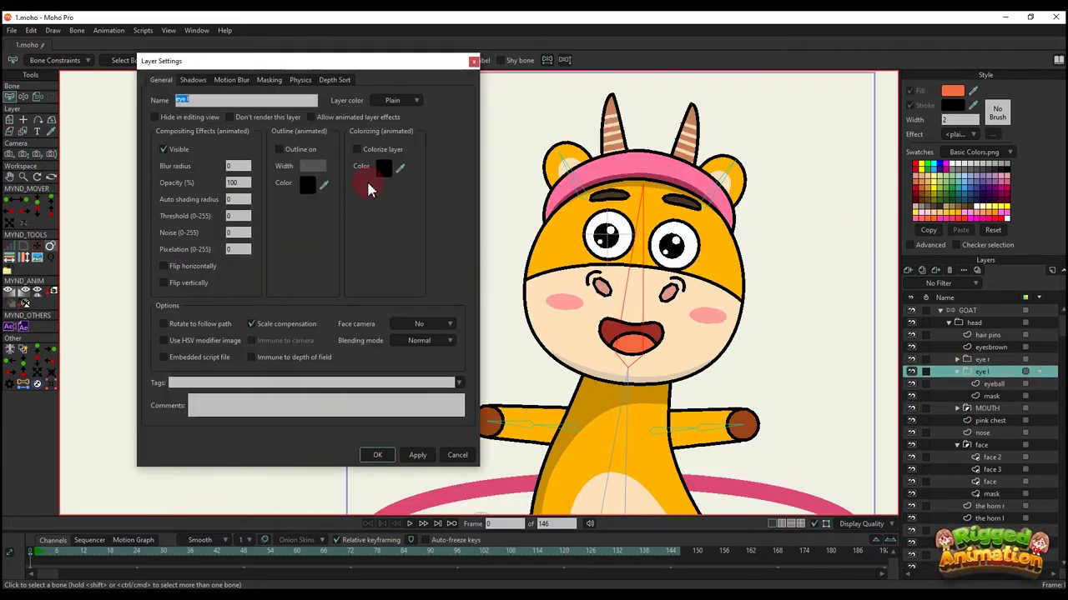
click(266, 80)
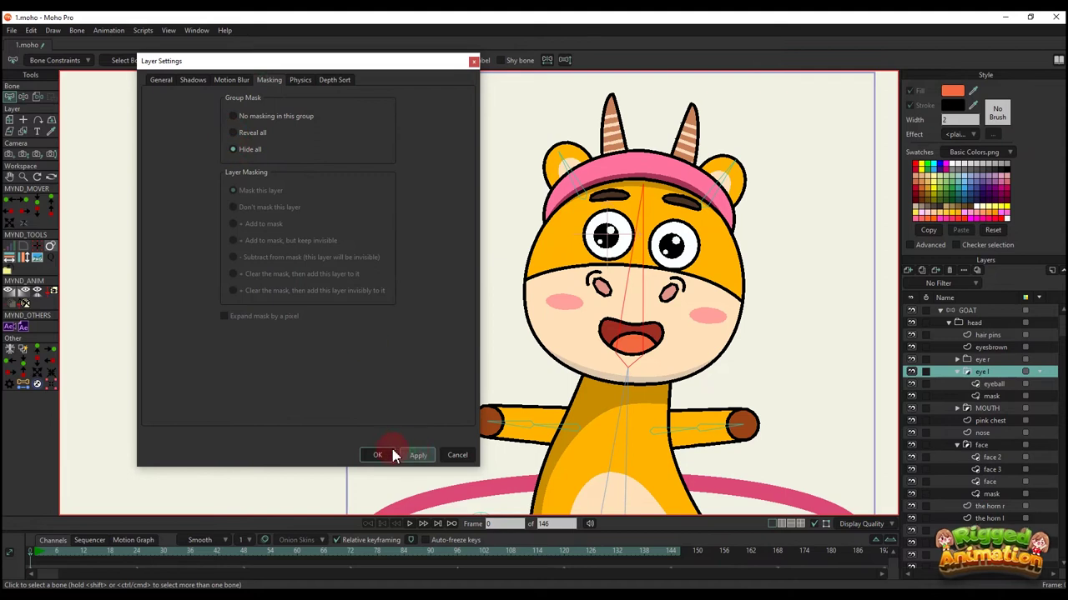
click(393, 452)
- Shift the whole pupil on eye l's eyeball layer over the eye's outer edge to test the masking
scroll(778, 308, up, 3)
click(981, 397)
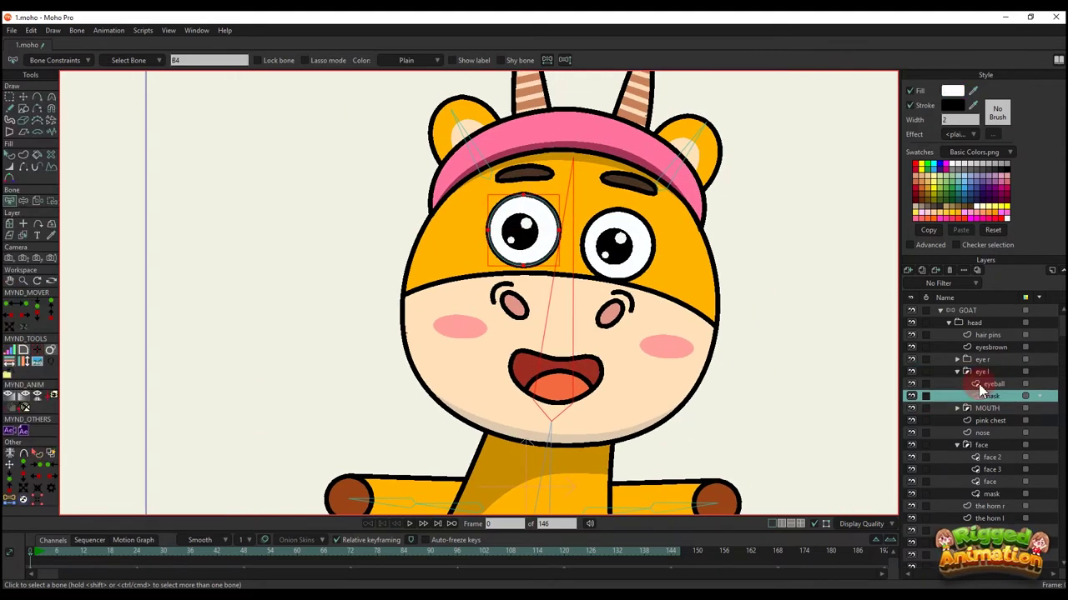
click(988, 384)
scroll(542, 250, up, 3)
key(g)
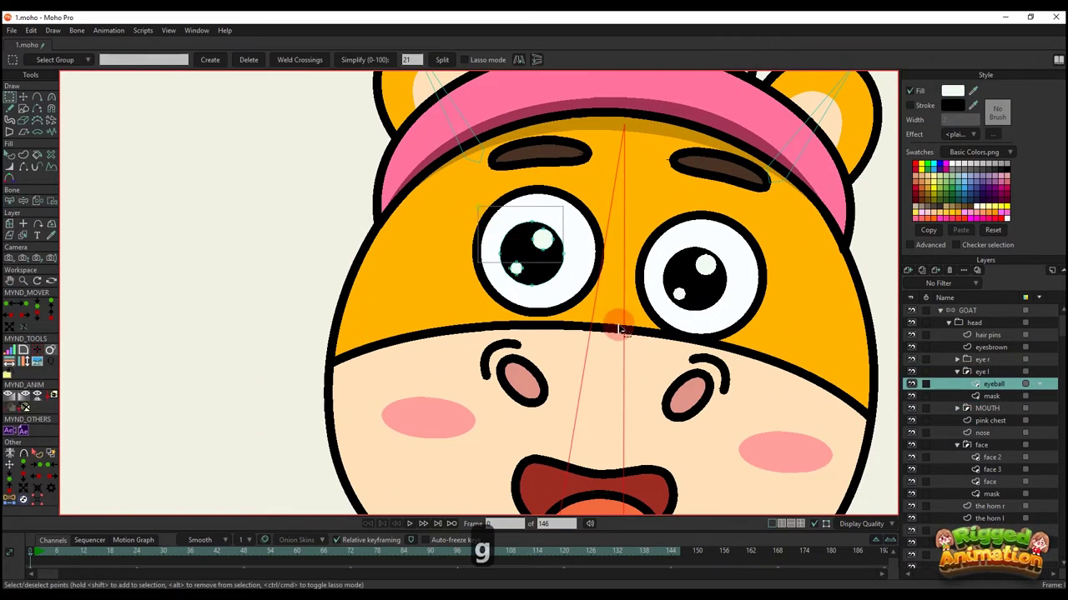
key(t)
scroll(553, 263, up, 3)
drag(553, 264, 457, 290)
scroll(457, 289, up, 3)
scroll(527, 282, down, 2)
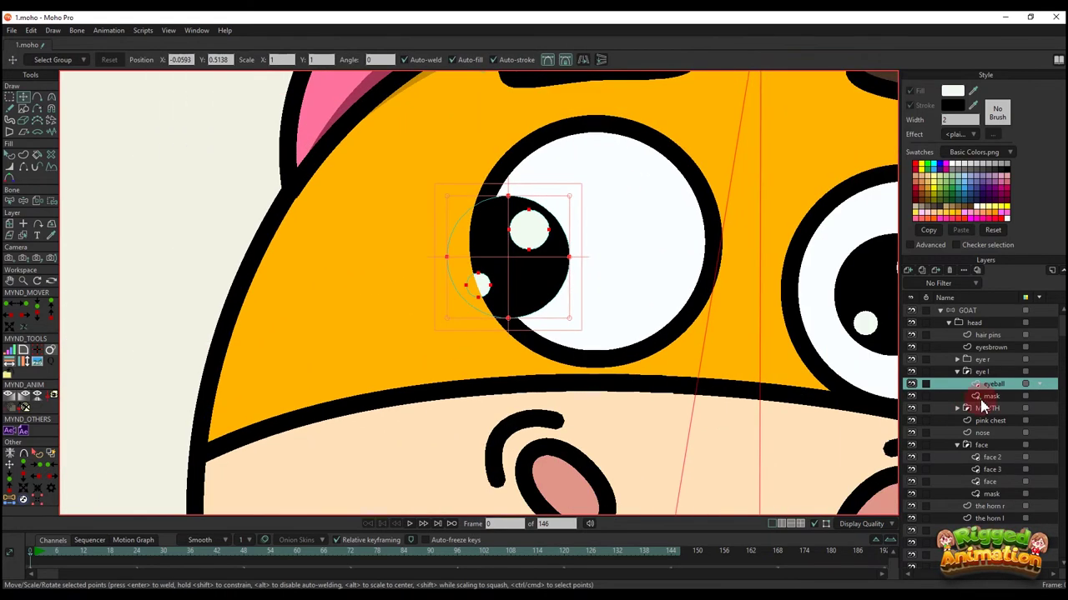
- Exclude strokes from the mask in the layer masking settings of eye l's mask layer
double_click(985, 397)
click(267, 80)
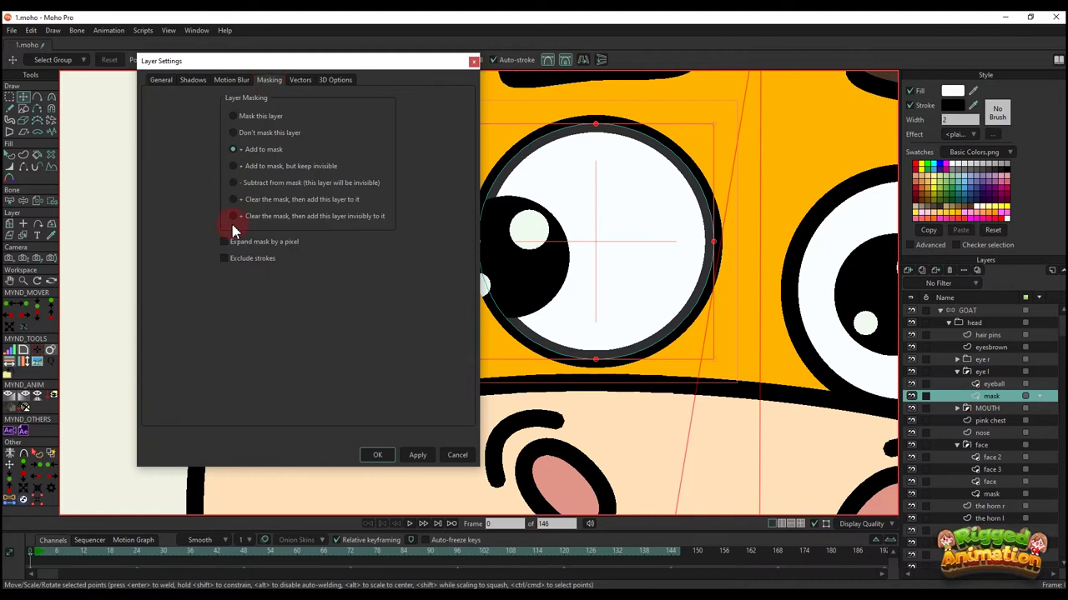
click(416, 454)
click(376, 454)
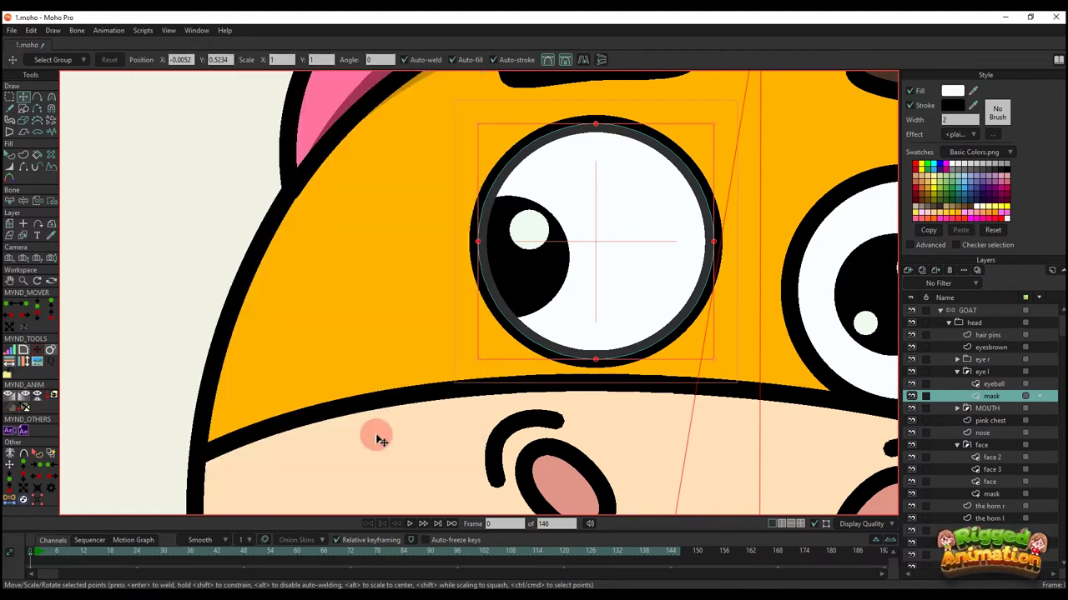
- Check the clipped pupil at the eye outline, and move eye l's pupil back to the middle of the eye
key(q)
scroll(457, 371, down, 3)
key(t)
scroll(500, 310, up, 5)
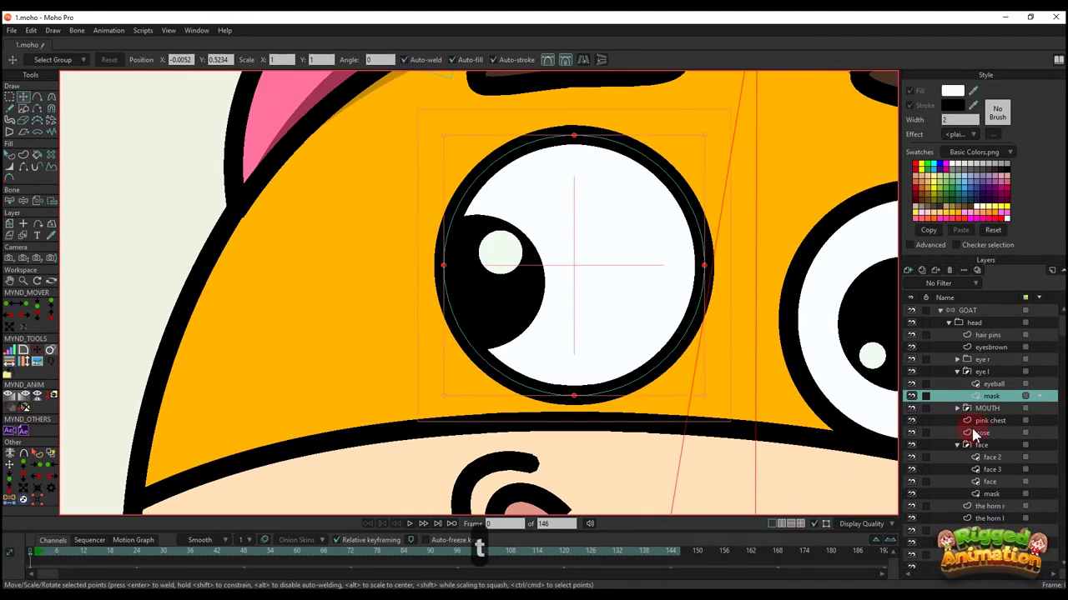
click(991, 383)
scroll(572, 298, down, 3)
drag(538, 308, 589, 292)
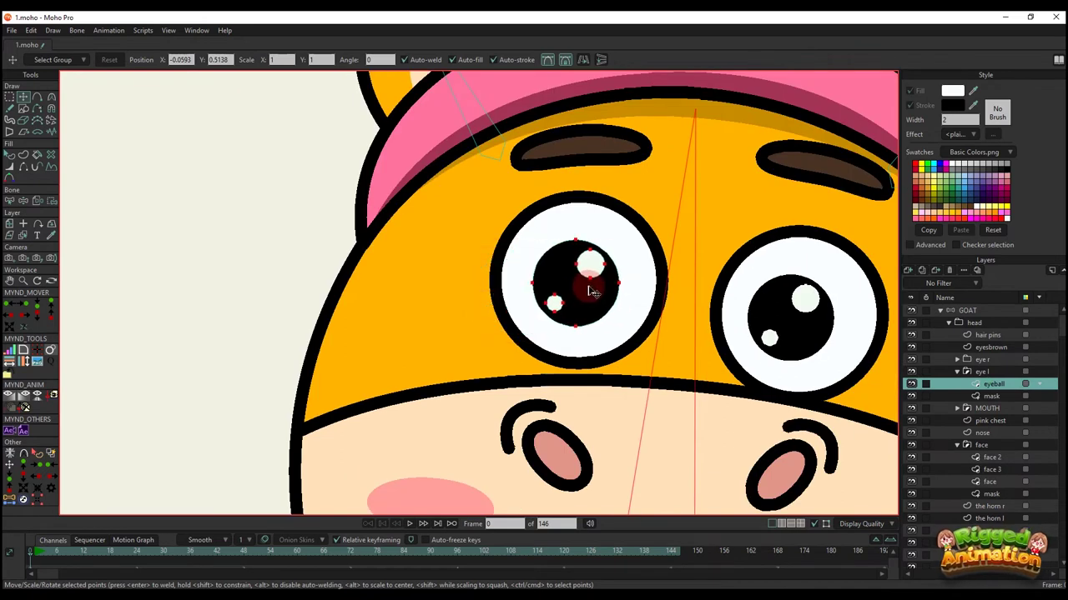
- Set the group mask of the eye r group to Hide all
scroll(614, 290, down, 2)
alt+right_click(721, 314)
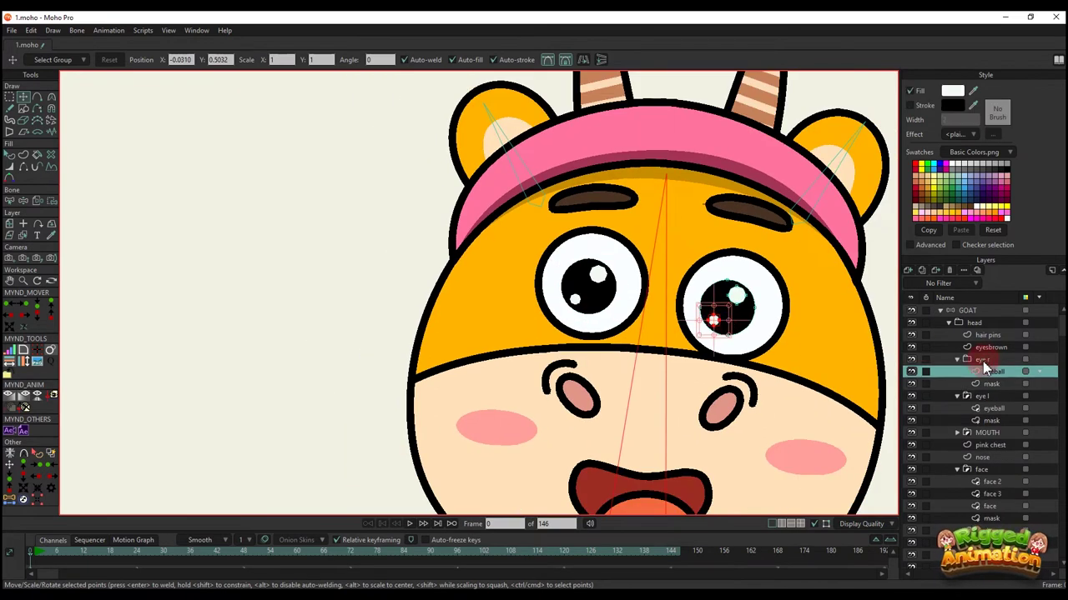
double_click(982, 360)
click(268, 81)
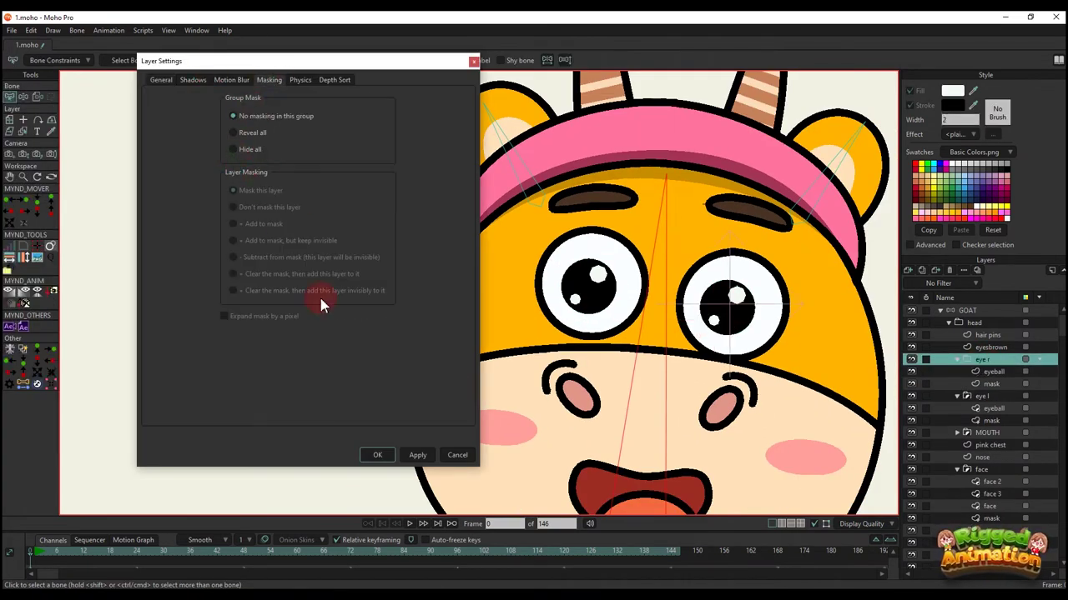
click(377, 455)
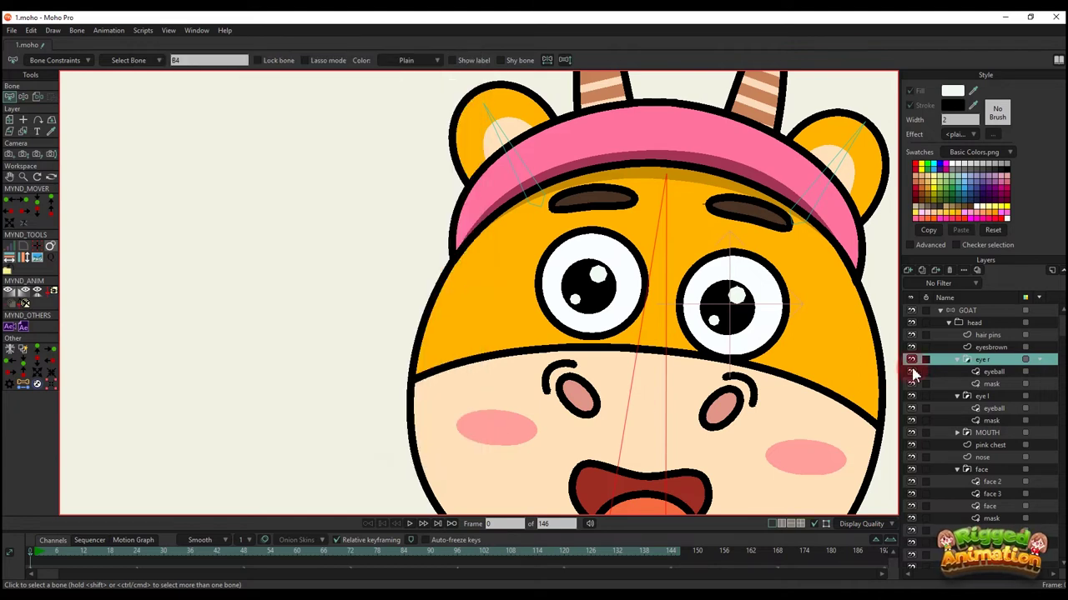
- Exclude strokes from the mask in the layer masking settings of eye r's mask layer
double_click(989, 383)
click(268, 80)
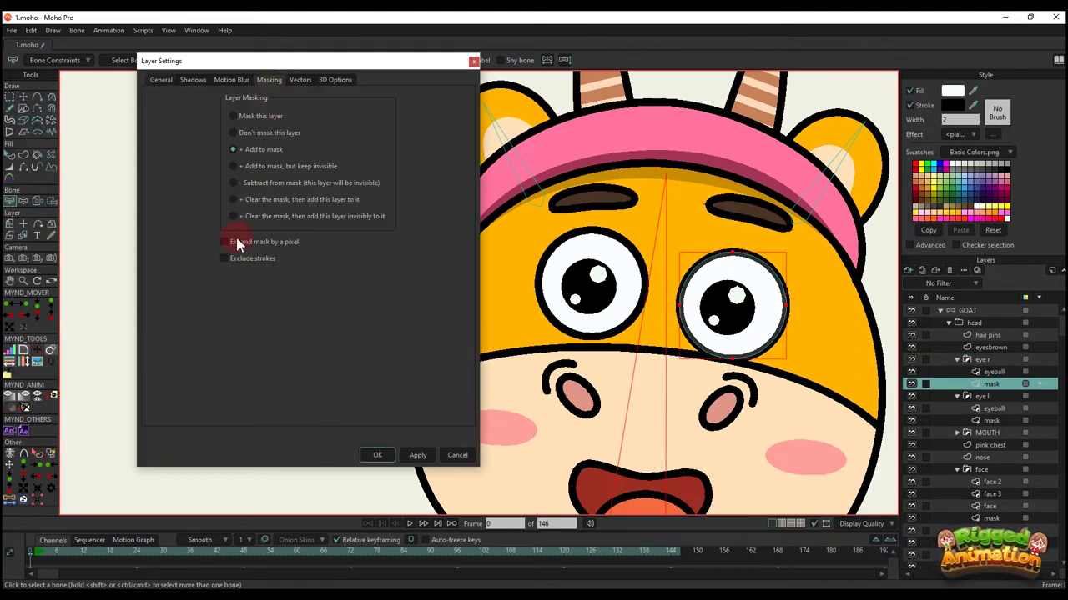
click(378, 456)
scroll(449, 395, down, 3)
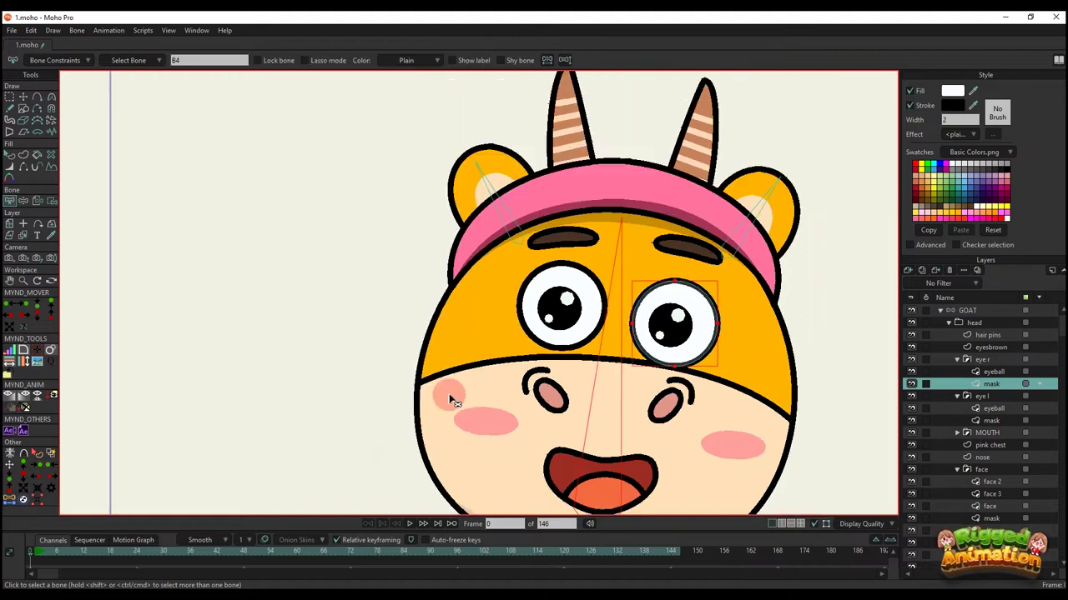
- Bind the outline points of the eye r mask and then the eye l mask to the head bone
key(q)
drag(466, 396, 484, 375)
scroll(564, 326, up, 3)
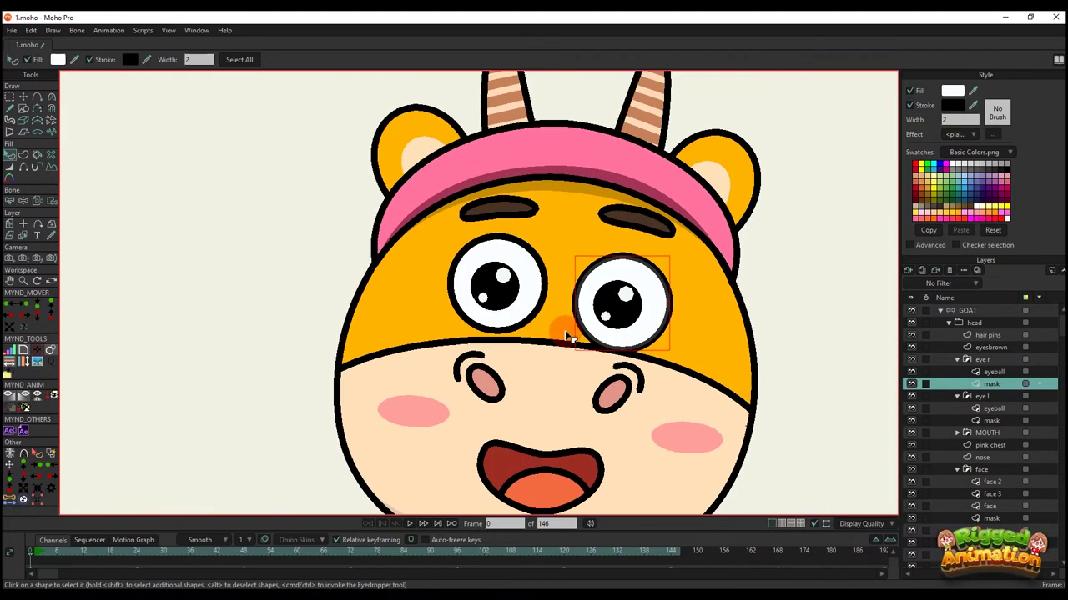
scroll(584, 345, down, 2)
key(b)
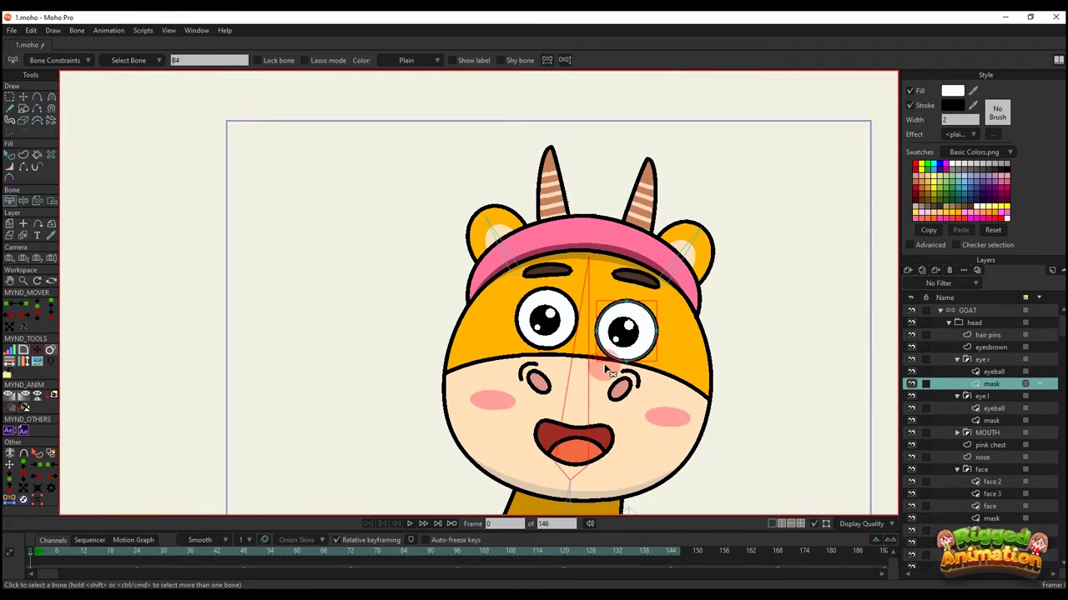
key(i)
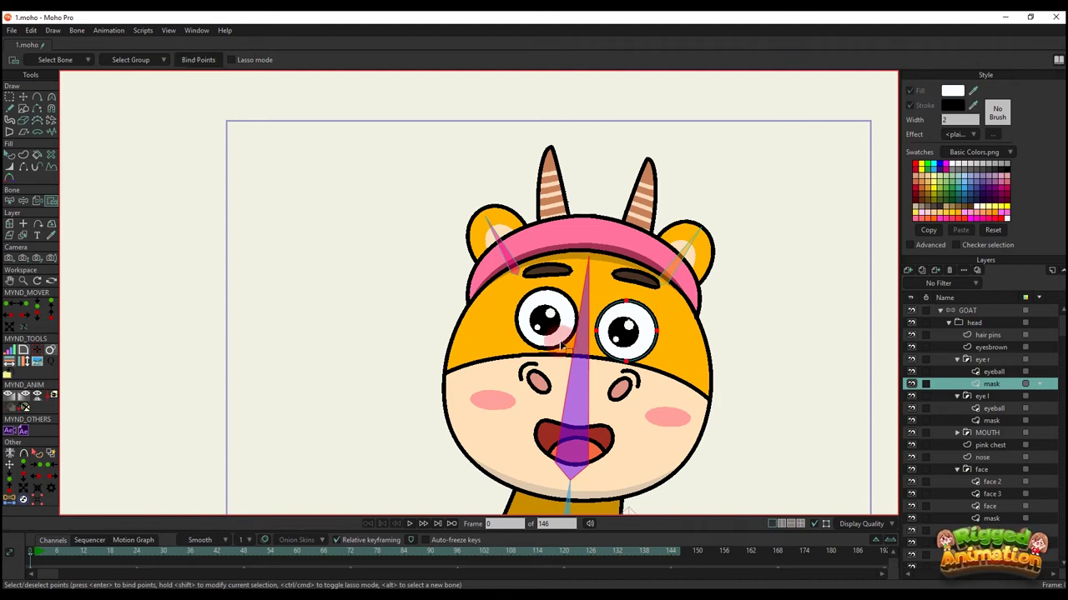
alt+right_click(560, 344)
drag(581, 364, 586, 378)
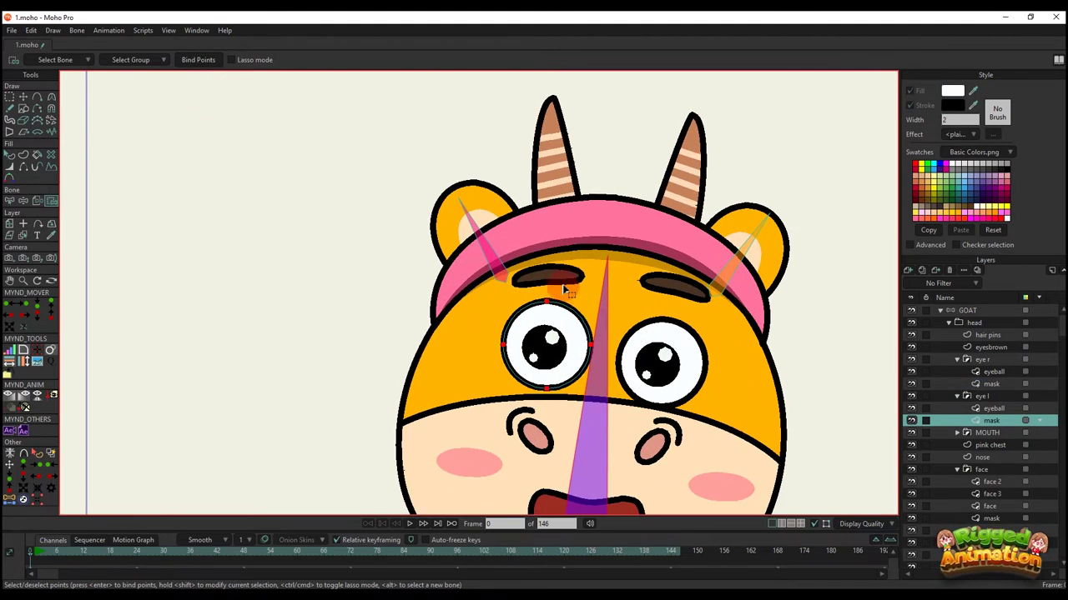
- Select the GOAT skeleton and add two connected bones along each eyebrow
click(1000, 347)
click(982, 308)
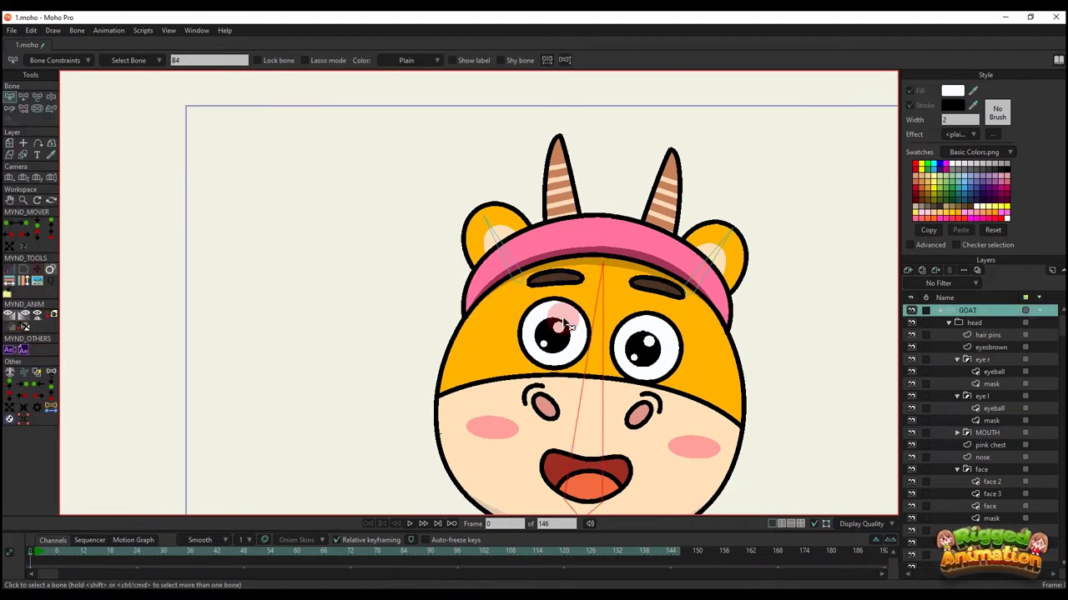
scroll(580, 286, up, 5)
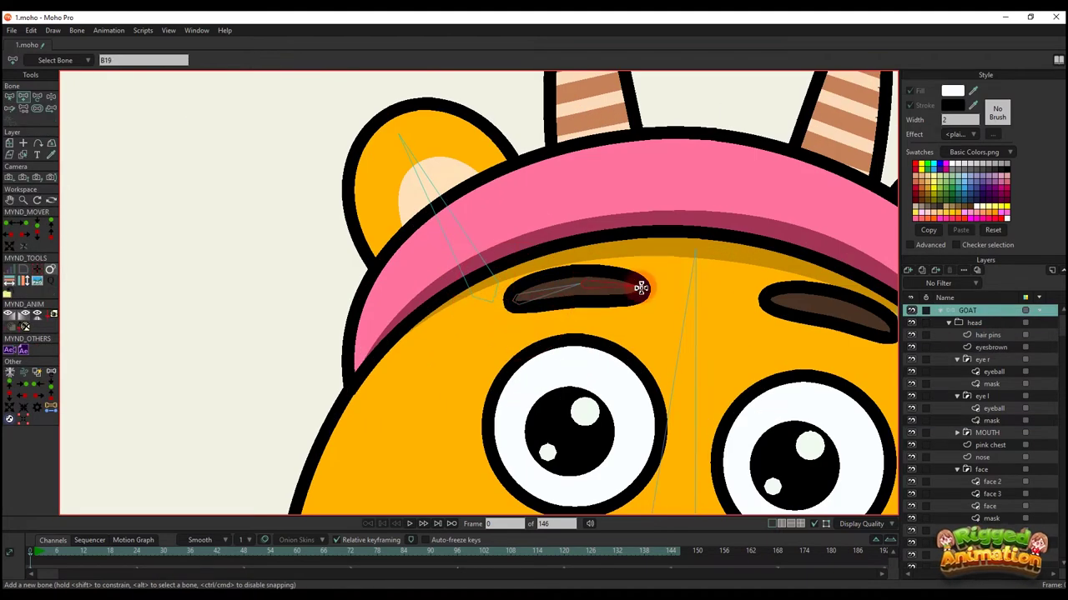
key(b)
click(695, 340)
key(a)
drag(852, 328, 684, 286)
- Fine-tune the placement of the right-hand eyebrow's bones and check their parenting to the head bone
key(t)
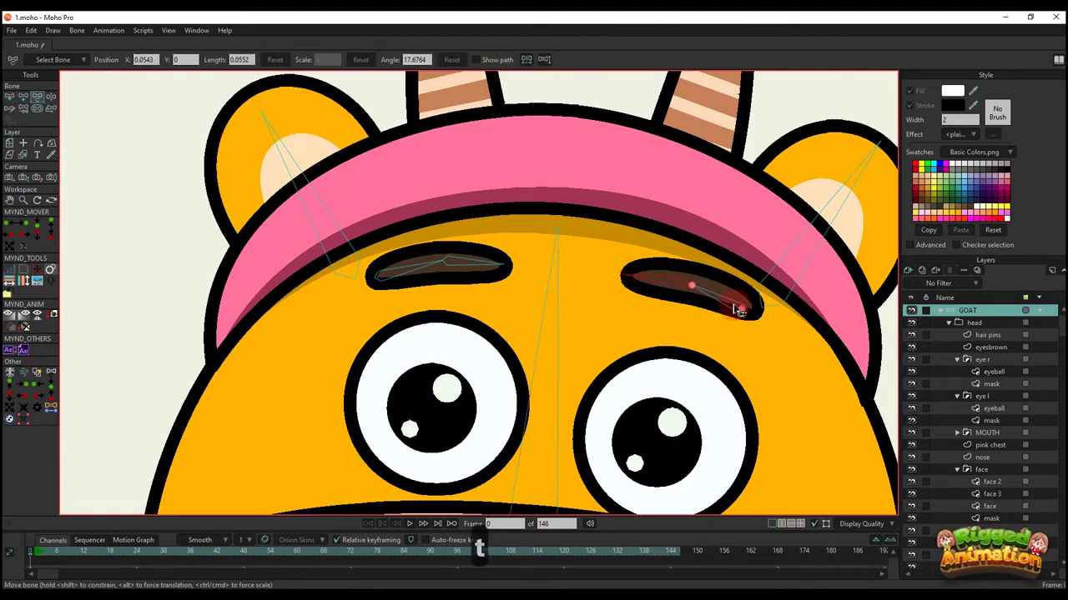
drag(749, 314, 736, 302)
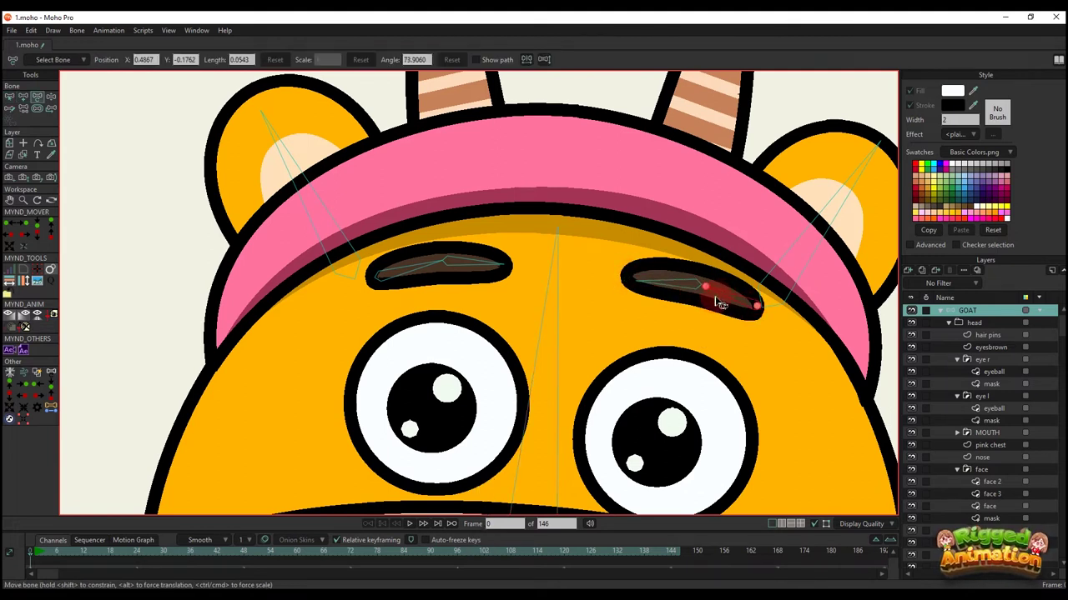
key(b)
click(565, 340)
key(p)
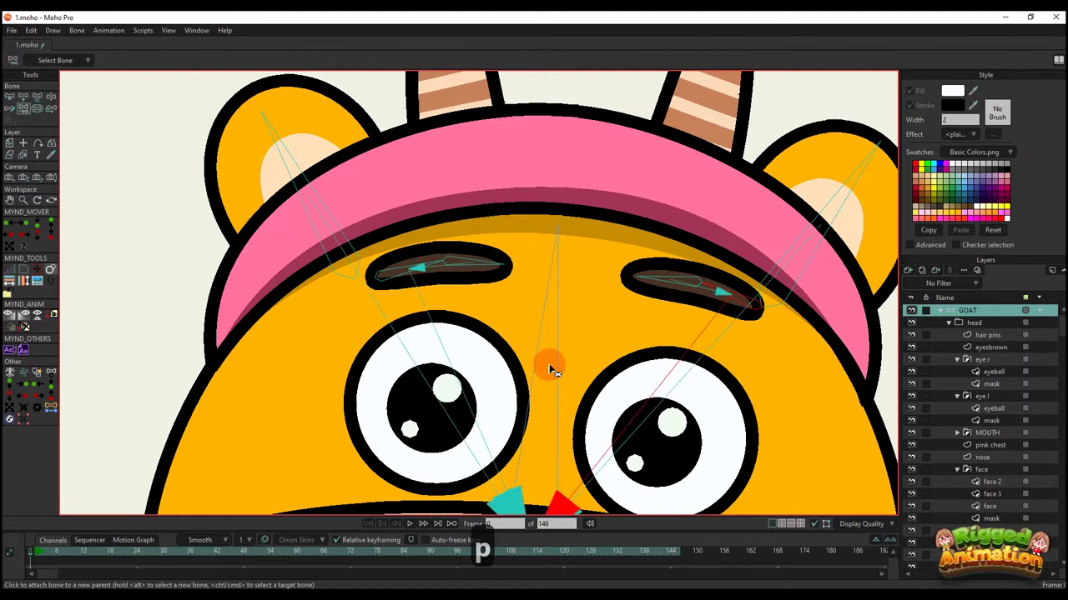
drag(550, 368, 562, 318)
scroll(562, 317, down, 1)
- Select the eyesbrown layer and bind the right-hand eyebrow's inner points to its inner bone
key(b)
alt+right_click(656, 266)
key(b)
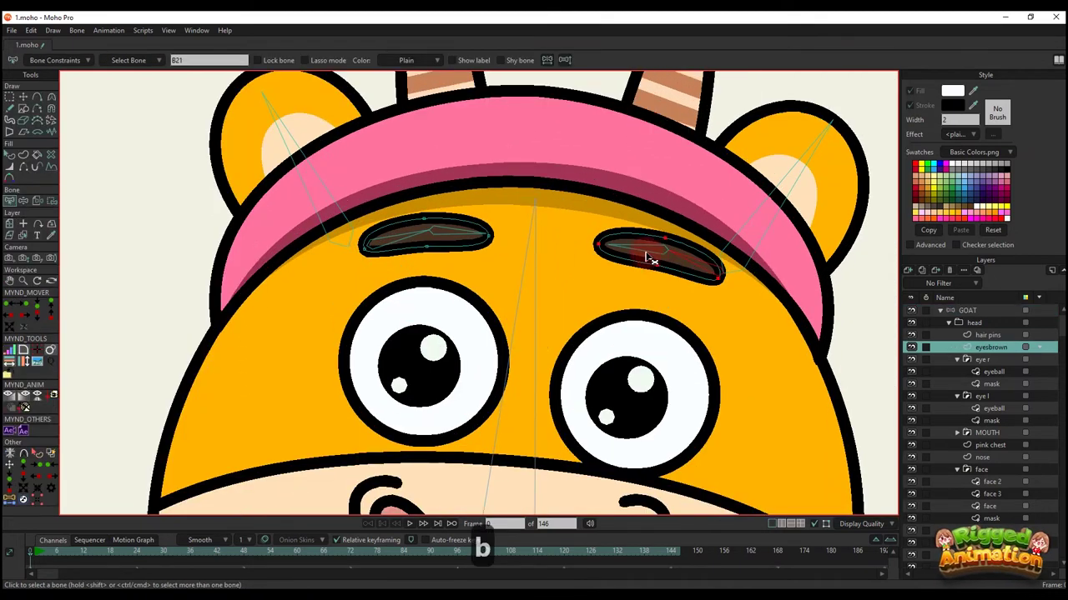
click(647, 255)
drag(646, 258, 694, 289)
key(i)
click(203, 61)
- Bind the outer end point of the right-hand eyebrow to its outer bone
key(b)
click(697, 287)
key(i)
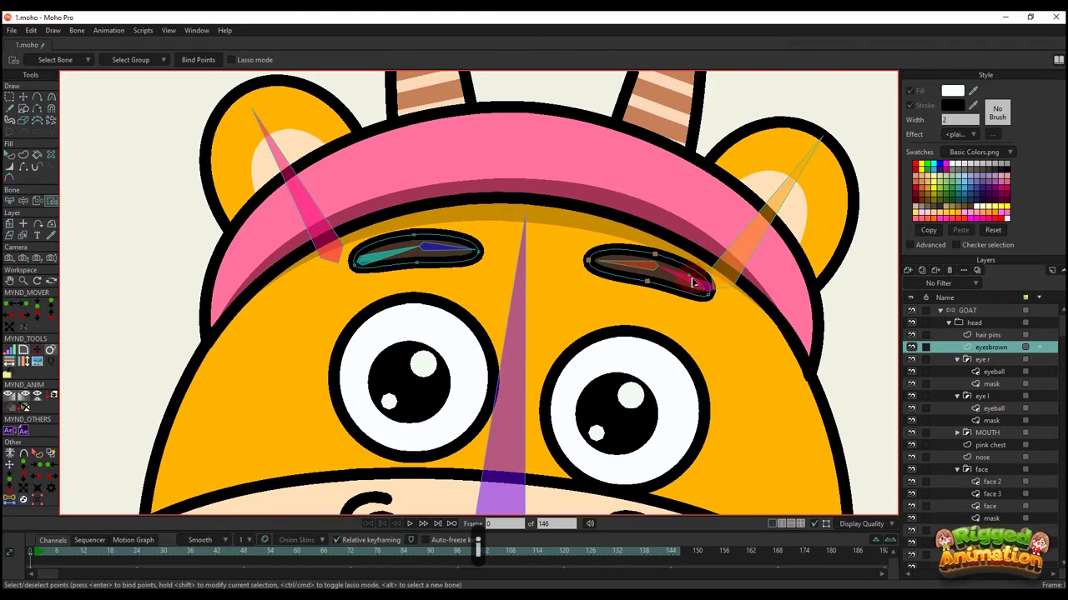
click(209, 63)
- Bind the inner three points of the left-hand eyebrow to its inner bone
key(b)
click(441, 250)
drag(438, 250, 476, 257)
key(i)
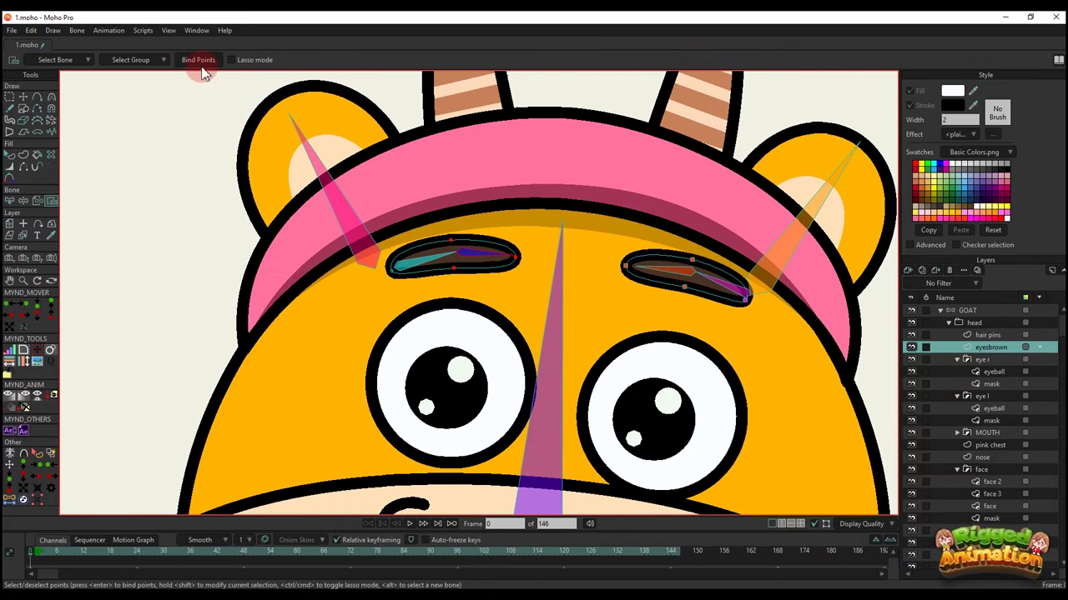
- Bind the outer end point of the left-hand eyebrow to its outer bone
key(b)
drag(422, 269, 420, 297)
key(i)
scroll(558, 302, down, 4)
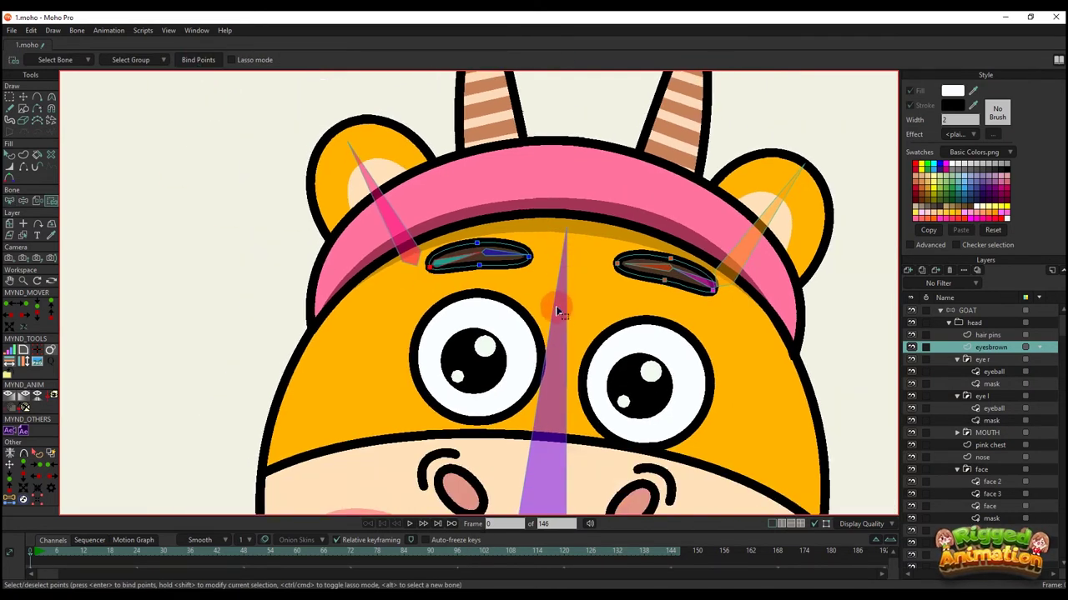
- Bind the whole MOUTH layer to the head bone
key(b)
drag(562, 332, 557, 277)
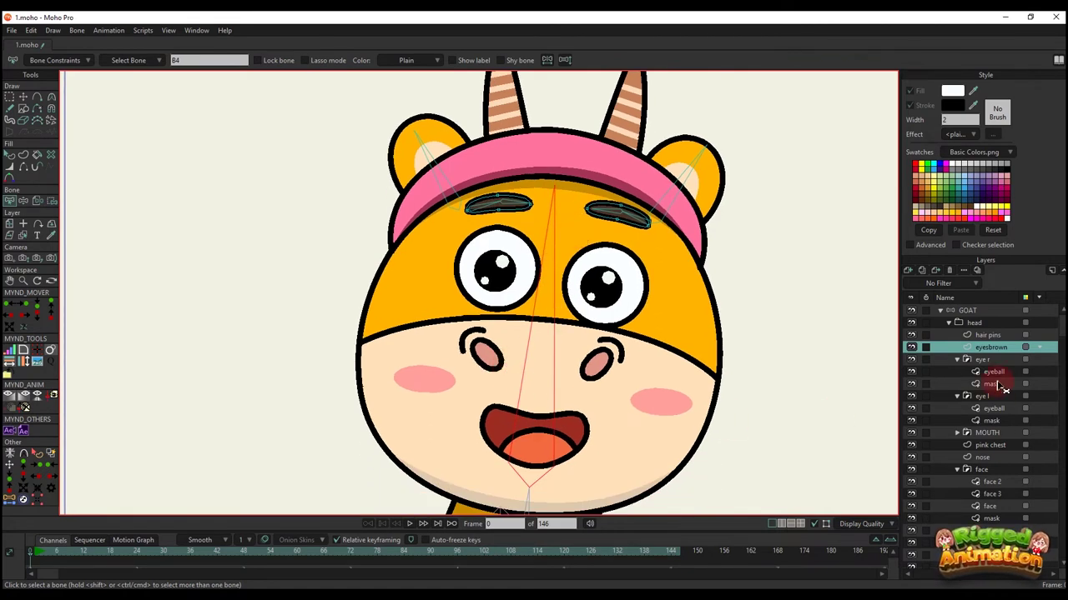
click(992, 433)
click(303, 358)
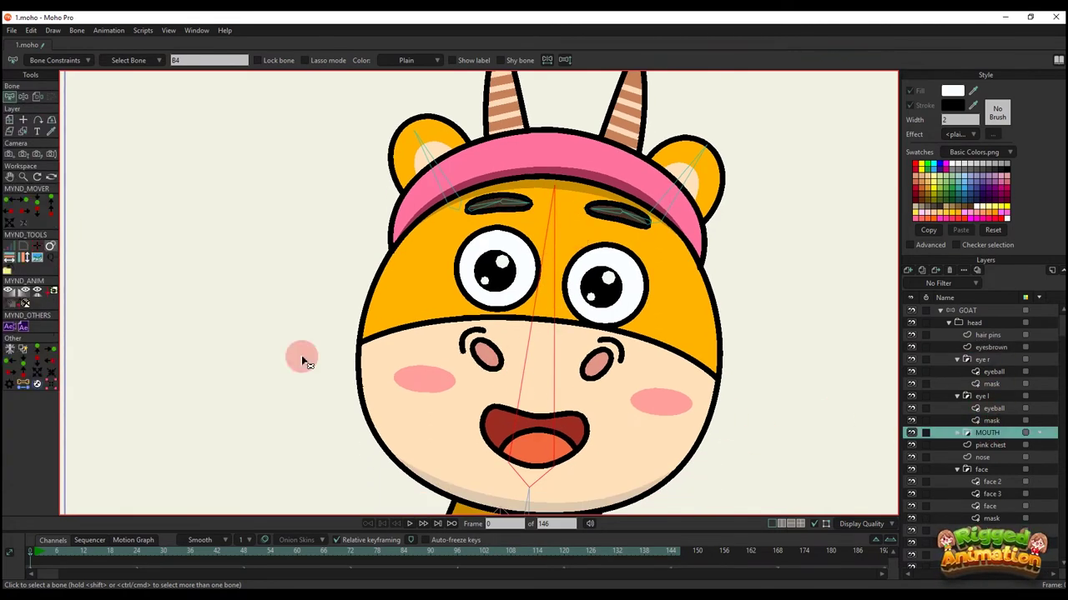
click(54, 98)
click(911, 433)
click(912, 433)
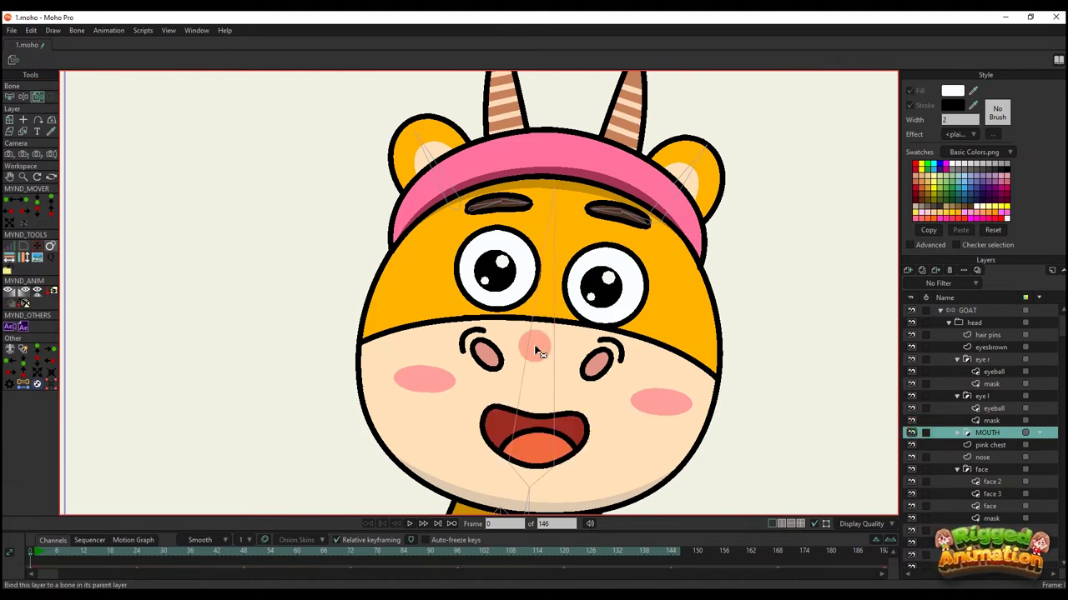
scroll(554, 356, down, 3)
drag(569, 383, 573, 335)
scroll(619, 223, up, 2)
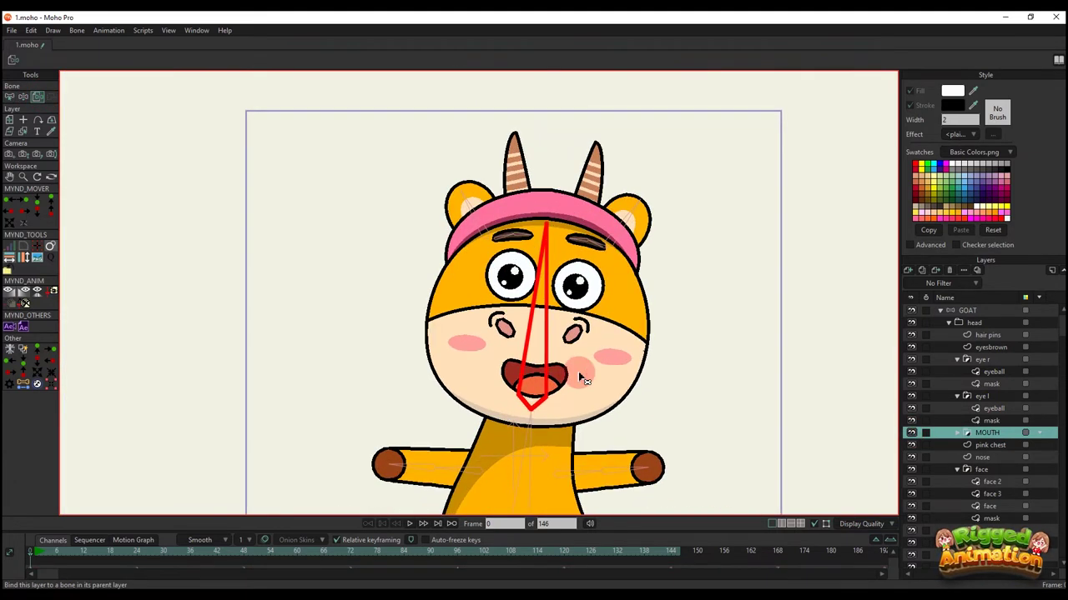
- Select the torso's outline layer and bind its upper points to the upper torso bone
mouse_move(560, 458)
mouse_down()
mouse_move(586, 255)
mouse_move(558, 283)
mouse_move(554, 306)
mouse_up()
click(563, 385)
alt+right_click(563, 418)
scroll(587, 255, down, 2)
scroll(577, 356, up, 2)
key(b)
click(556, 266)
key(i)
drag(420, 149, 681, 402)
click(211, 64)
drag(524, 364, 512, 260)
- Bind the lower points of the torso outline to the lower torso bone
key(b)
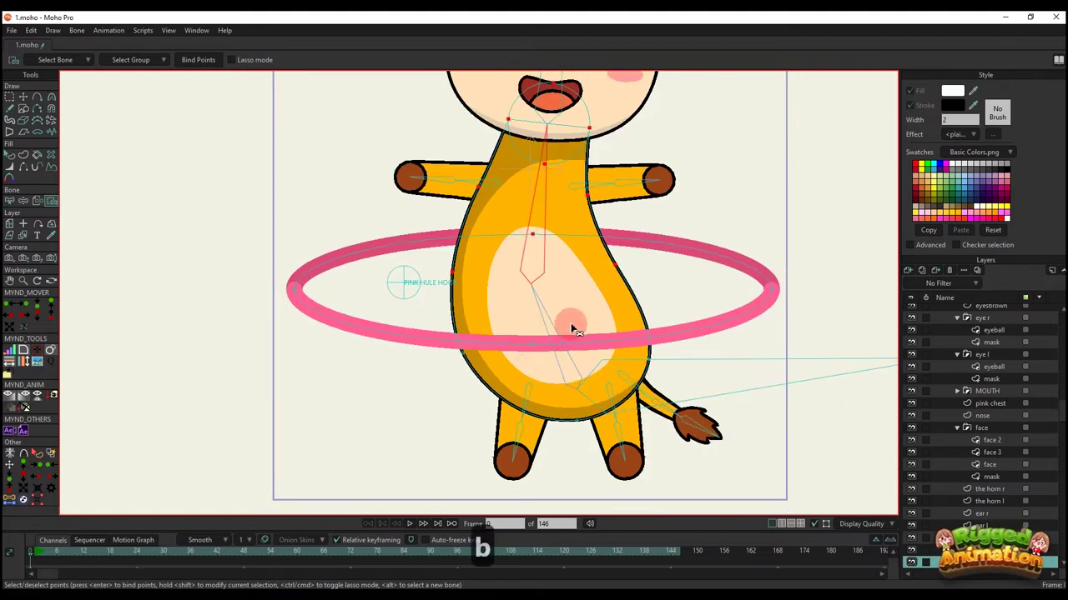
click(561, 345)
drag(562, 348, 552, 322)
key(i)
drag(418, 275, 743, 475)
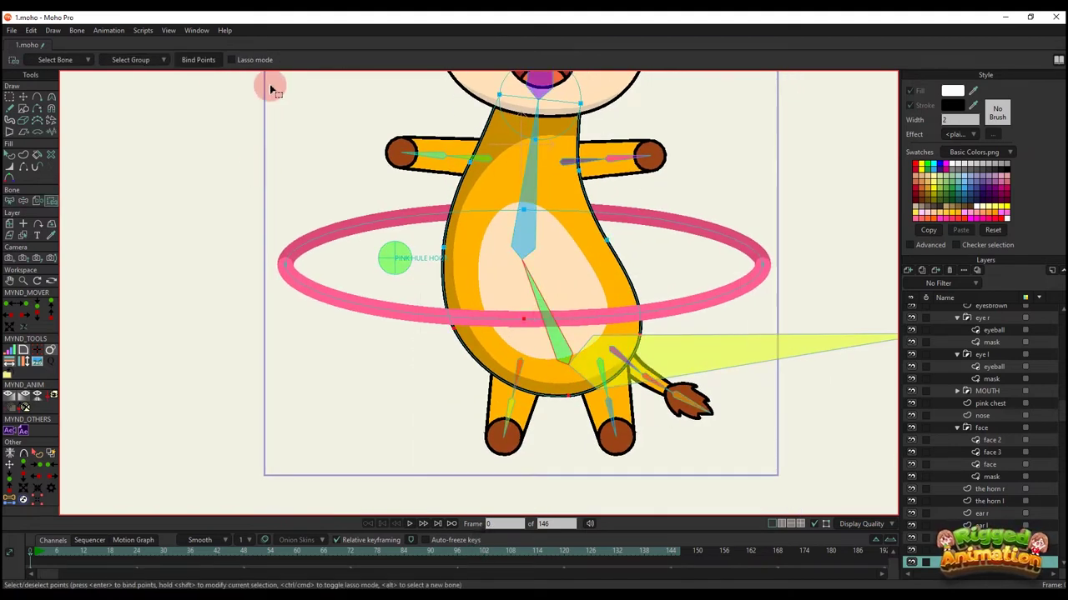
- Select Layer 2 with the belly and body shading, and bind its lower points to the lower torso bone
click(535, 384)
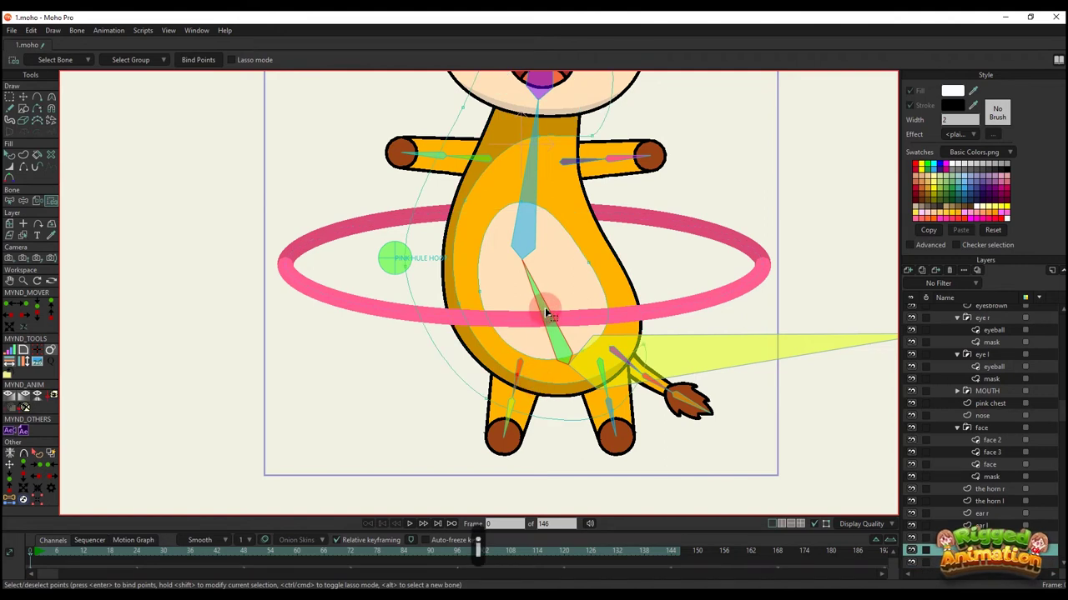
click(377, 262)
scroll(417, 262, up, 5)
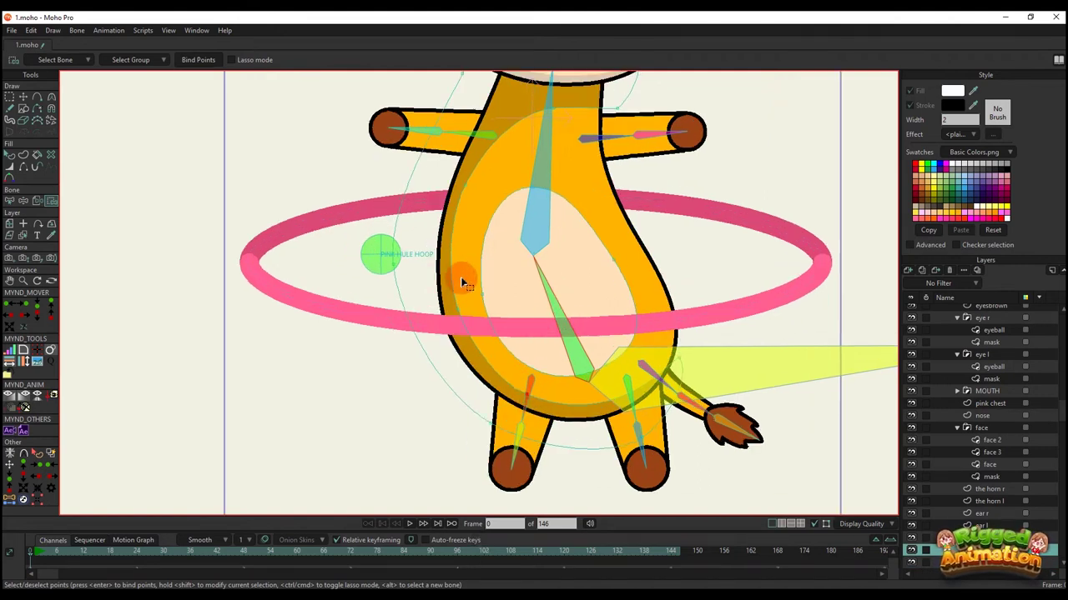
key(t)
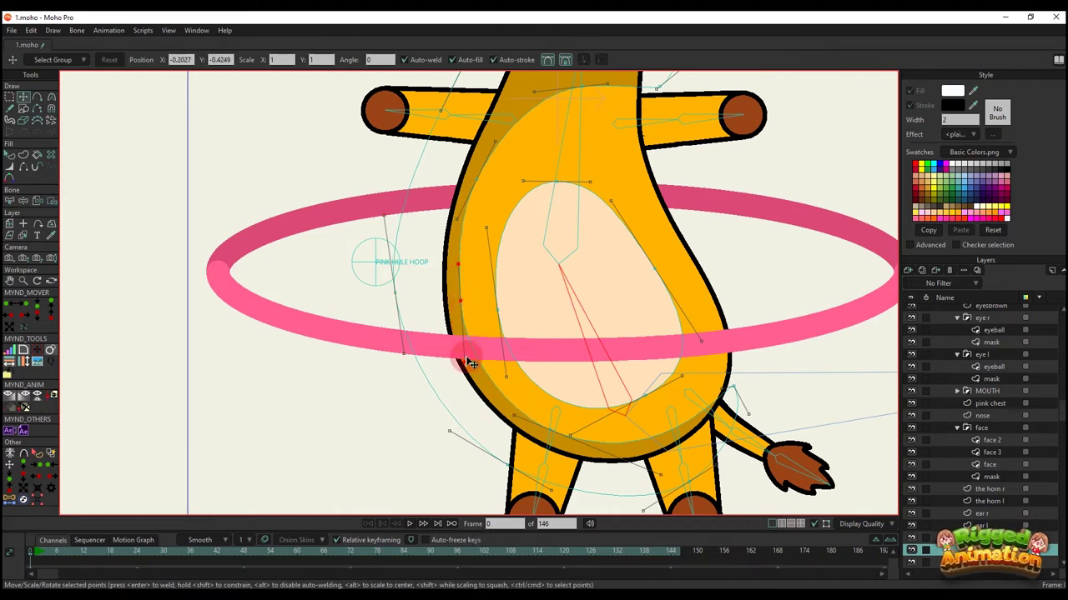
scroll(494, 272, down, 2)
key(n)
click(566, 313)
scroll(566, 315, down, 2)
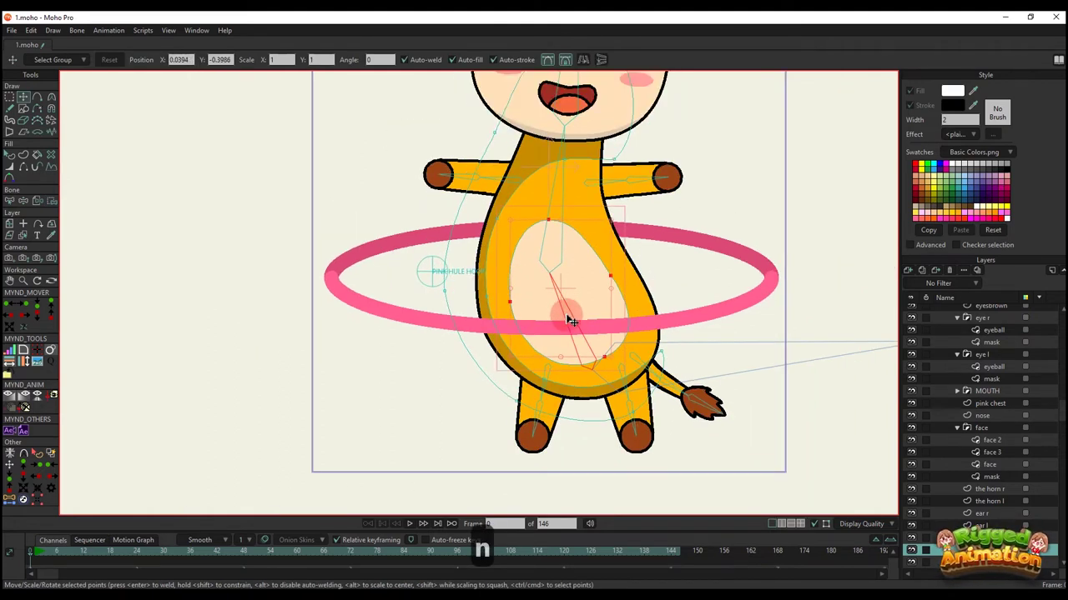
drag(565, 316, 754, 457)
key(i)
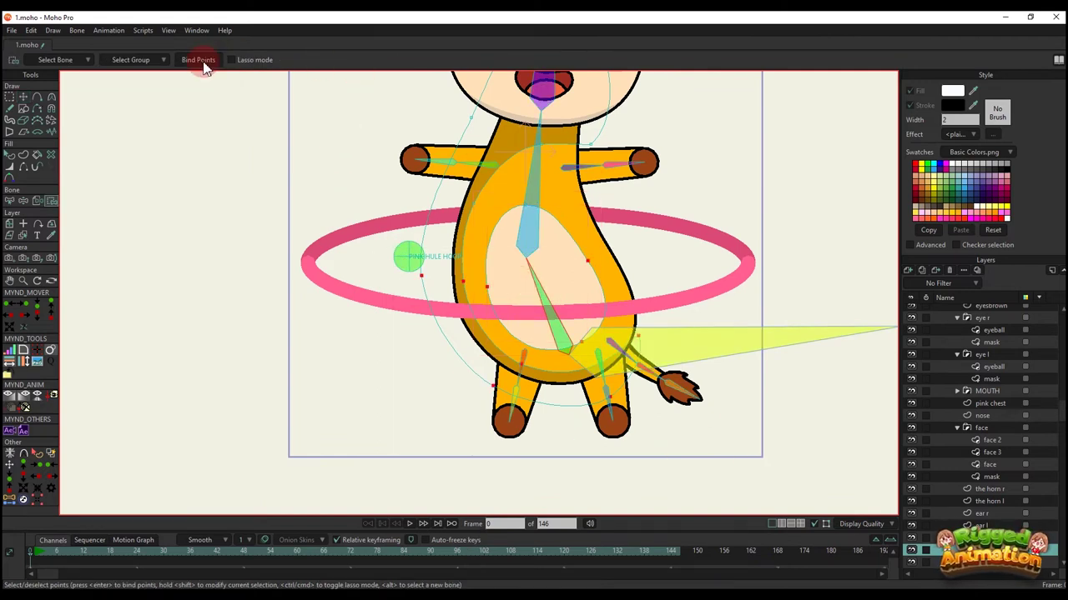
click(204, 64)
- Bind the upper points of Layer 2's belly and shading shapes to the upper torso bone B3
key(b)
click(539, 194)
drag(539, 195, 527, 296)
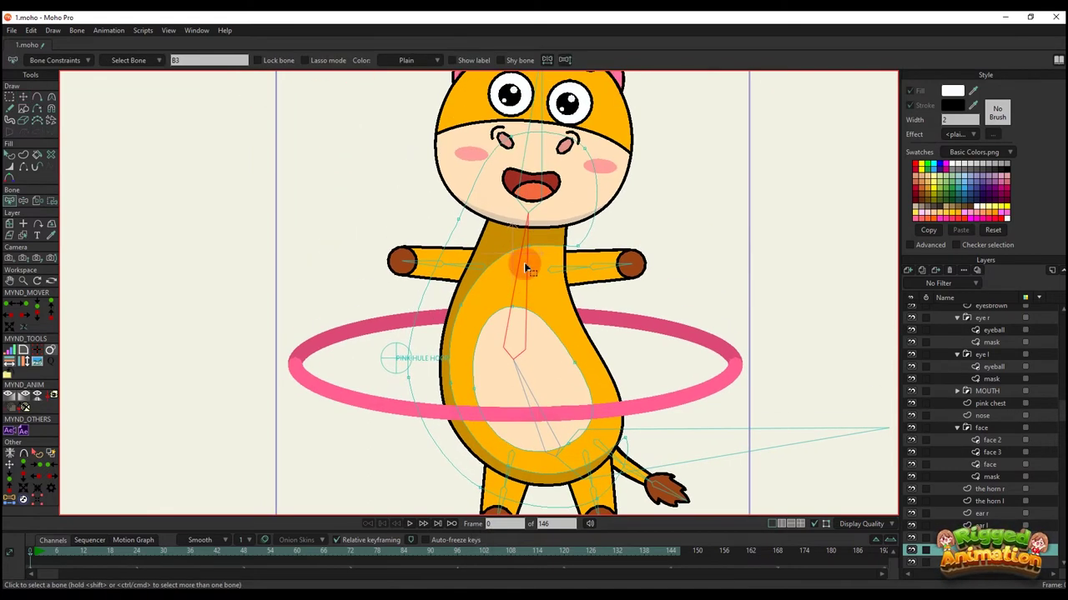
key(i)
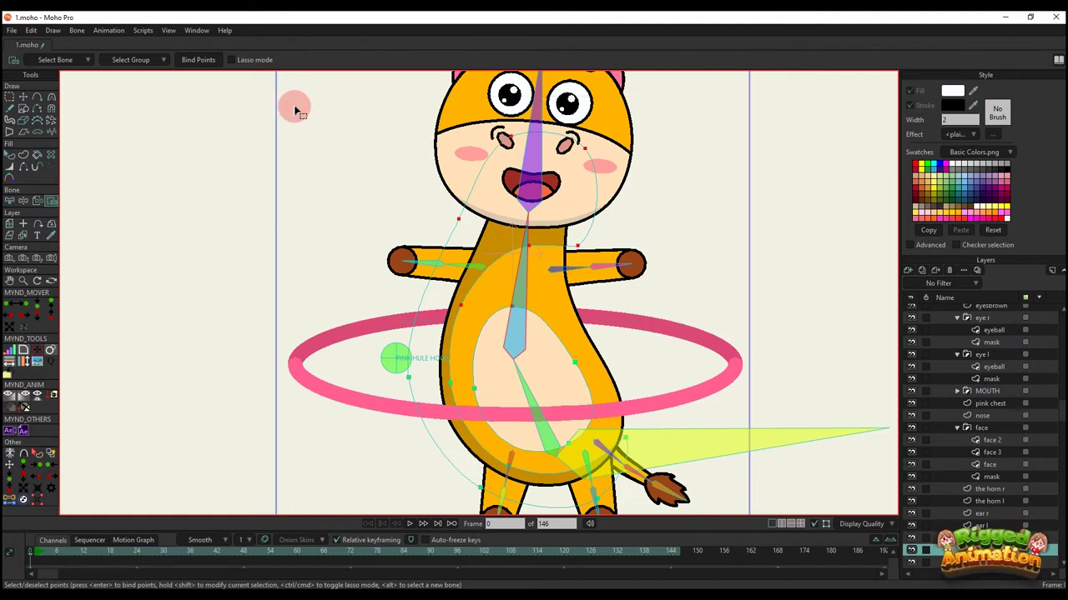
click(206, 65)
scroll(505, 212, down, 2)
scroll(540, 254, up, 3)
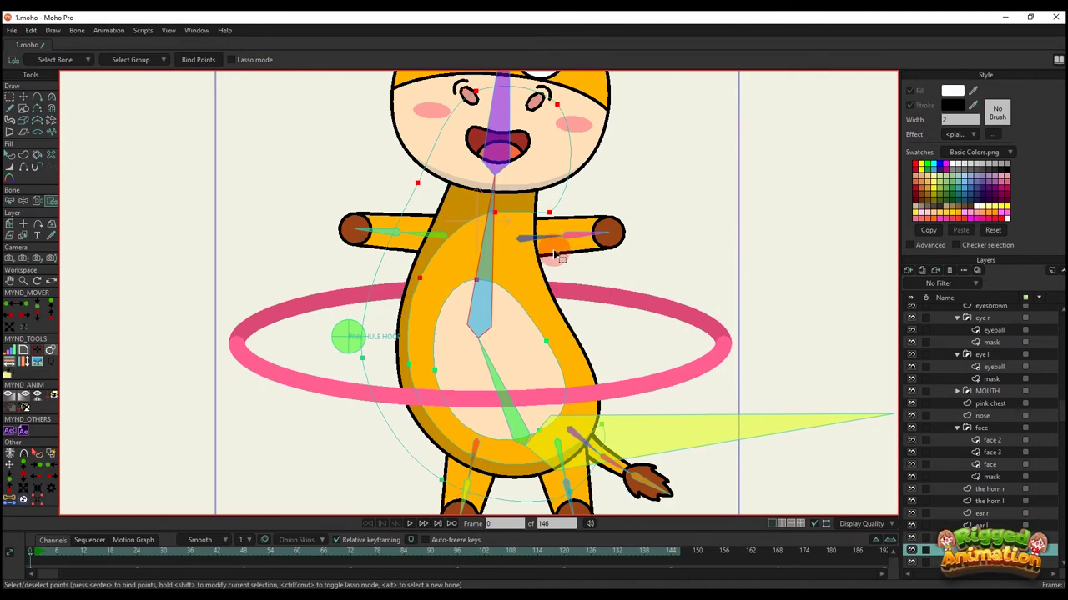
- Select the right-hand arm's layer and bind its shoulder and mid-arm points to the upper arm bone B9
alt+right_click(549, 240)
scroll(548, 239, up, 2)
key(b)
key(i)
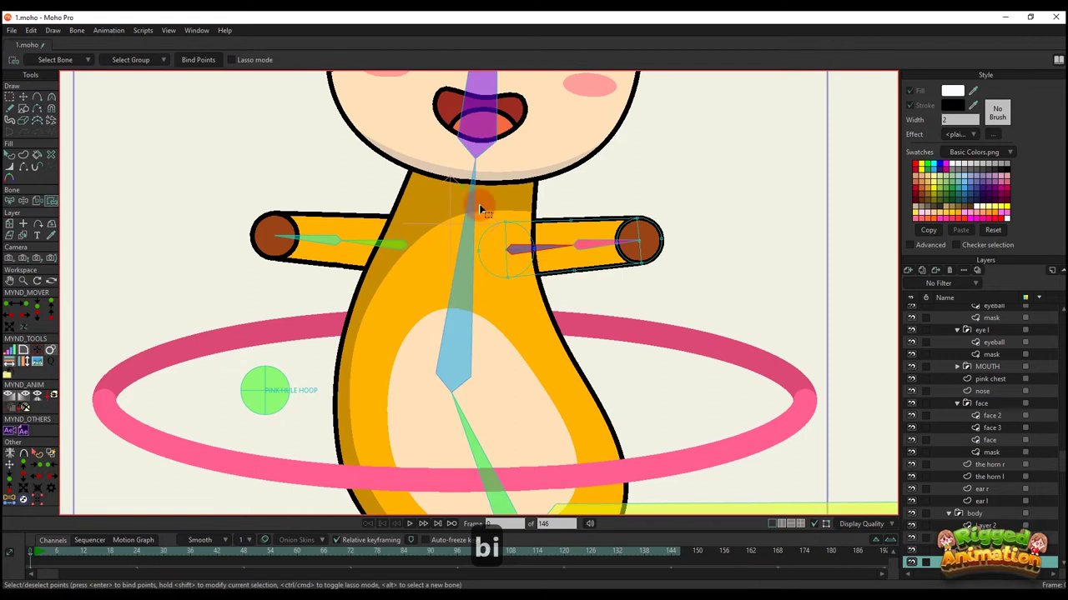
drag(451, 188, 598, 343)
- Bind the right-hand arm's hoof points to the forearm bone B10
key(b)
click(597, 240)
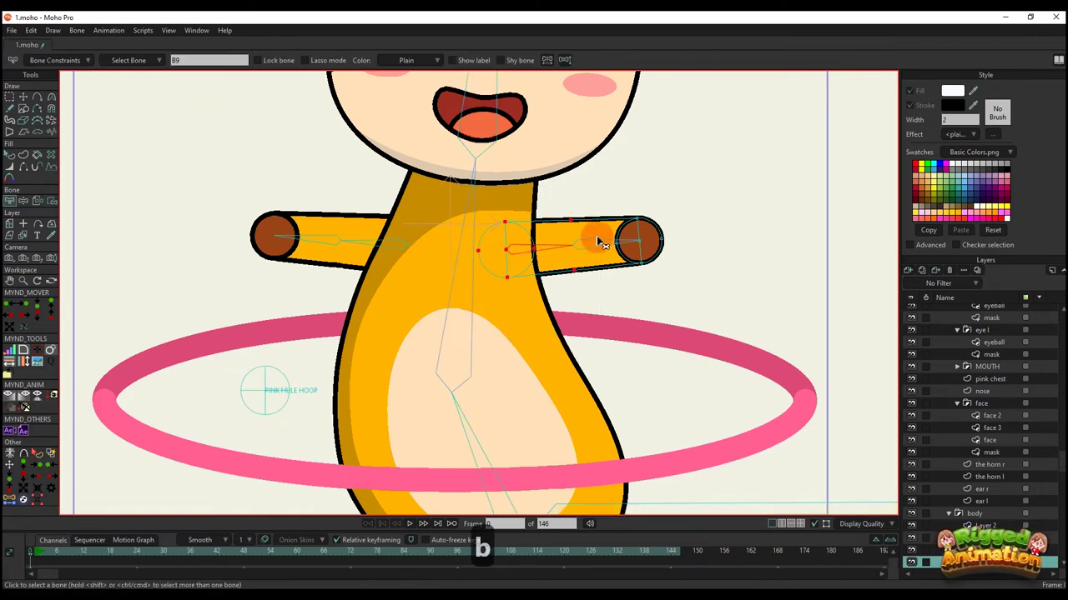
key(i)
click(678, 276)
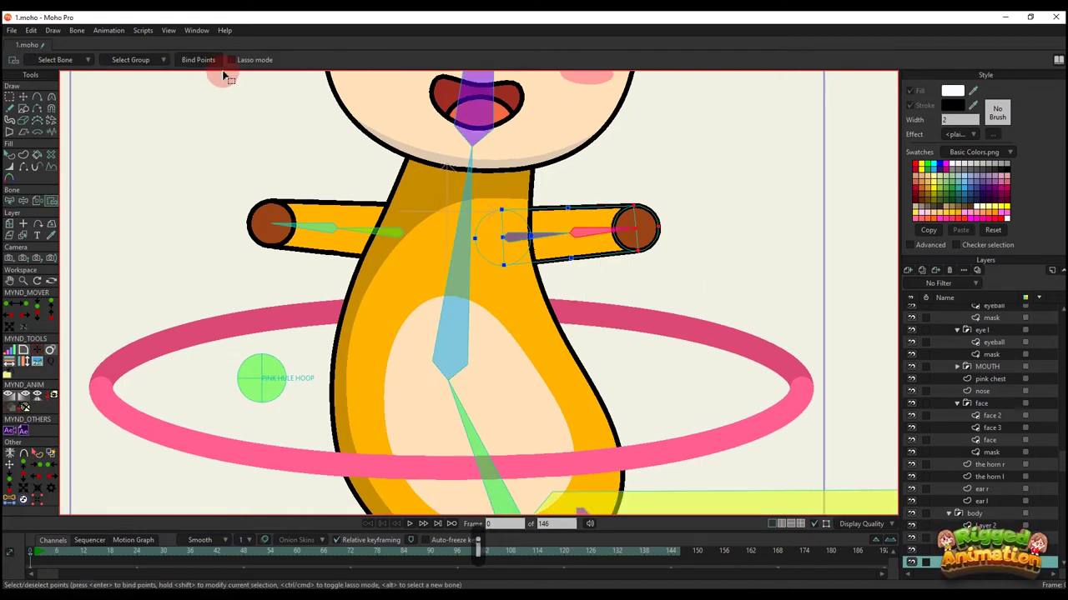
- Select the left-hand arm's layer and bind its shoulder and mid-arm points to the upper arm bone B7
key(b)
click(372, 222)
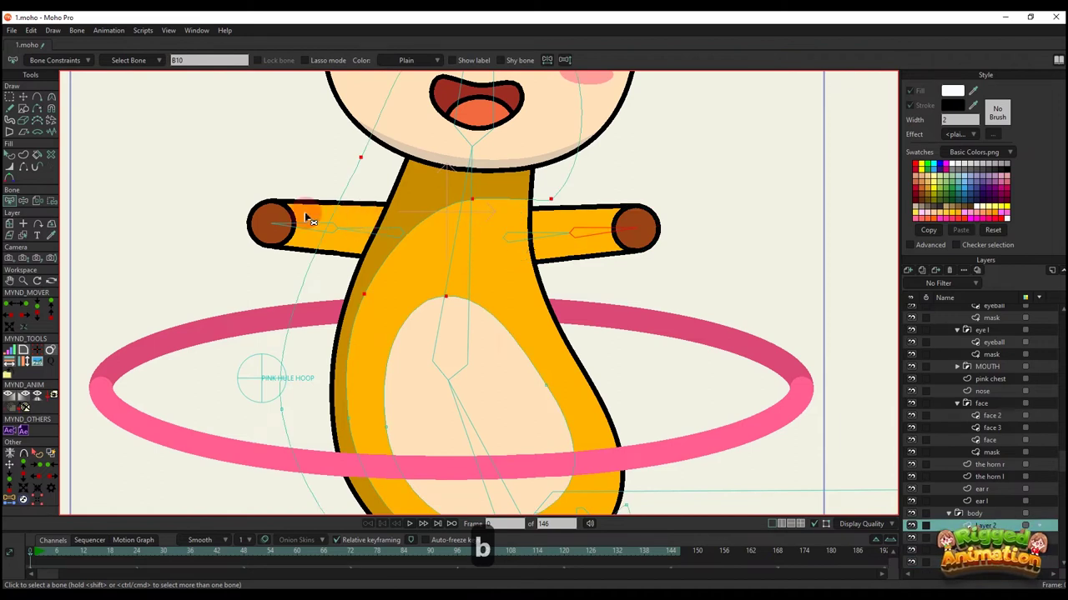
click(372, 225)
scroll(367, 233, down, 2)
drag(367, 234, 424, 246)
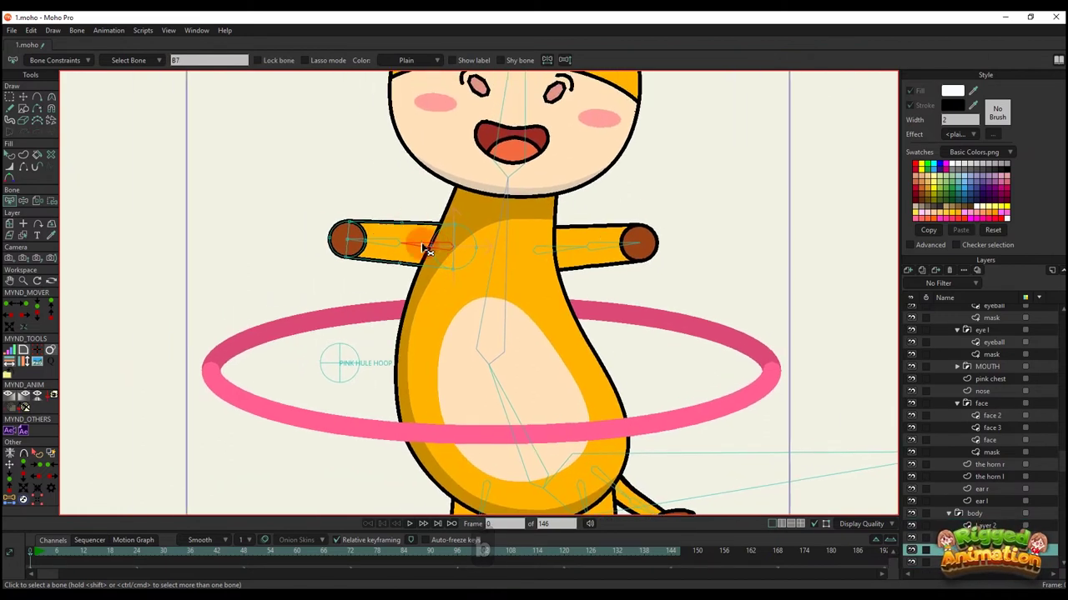
key(i)
drag(389, 213, 538, 318)
- Bind the left-hand arm's hoof points to its forearm bone
key(b)
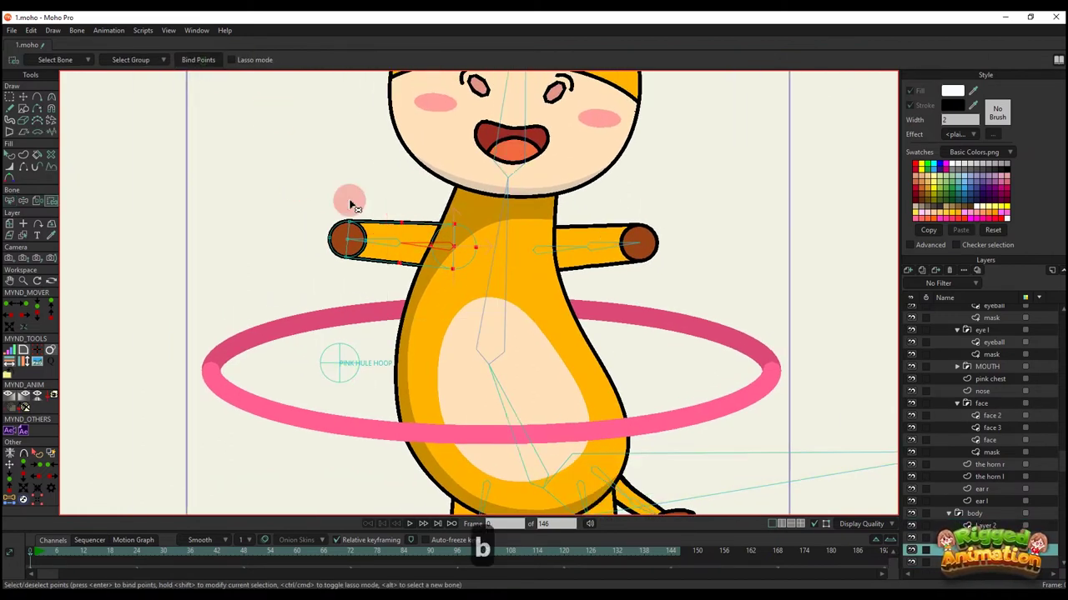
click(363, 233)
right_click(375, 242)
key(i)
drag(319, 210, 370, 267)
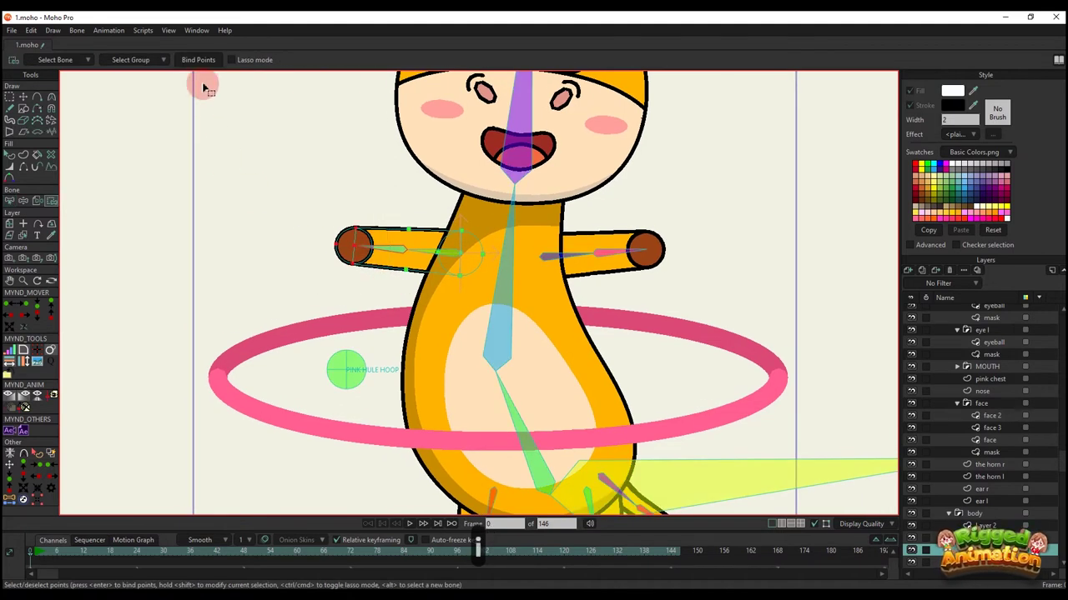
- Select the right-hand leg's layer and bind its hip and mid-leg points to the upper leg bone
scroll(435, 186, down, 2)
drag(543, 406, 534, 317)
right_click(538, 327)
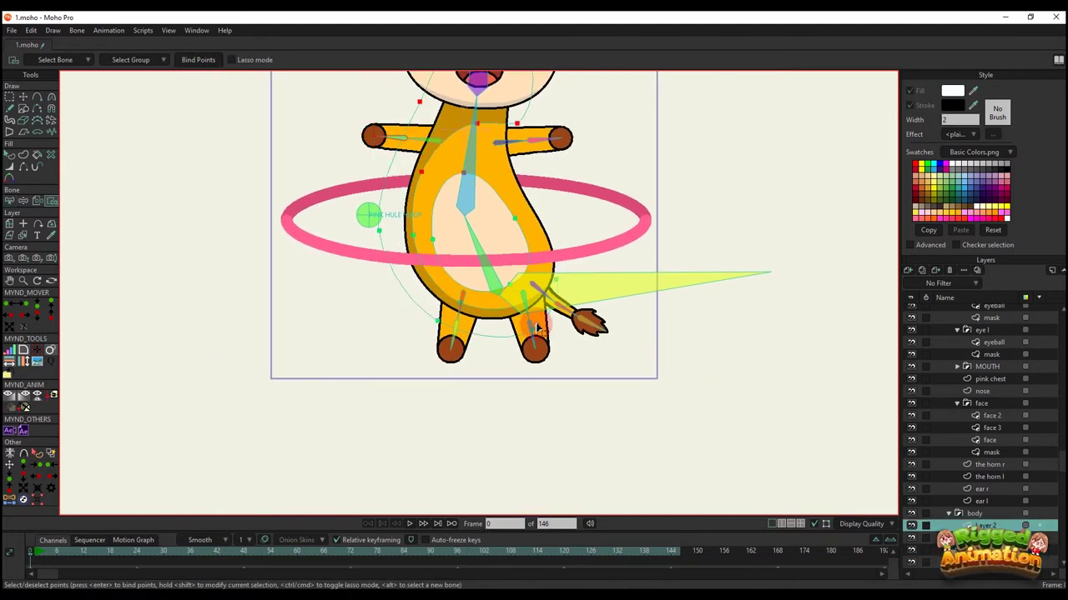
scroll(538, 327, up, 2)
key(b)
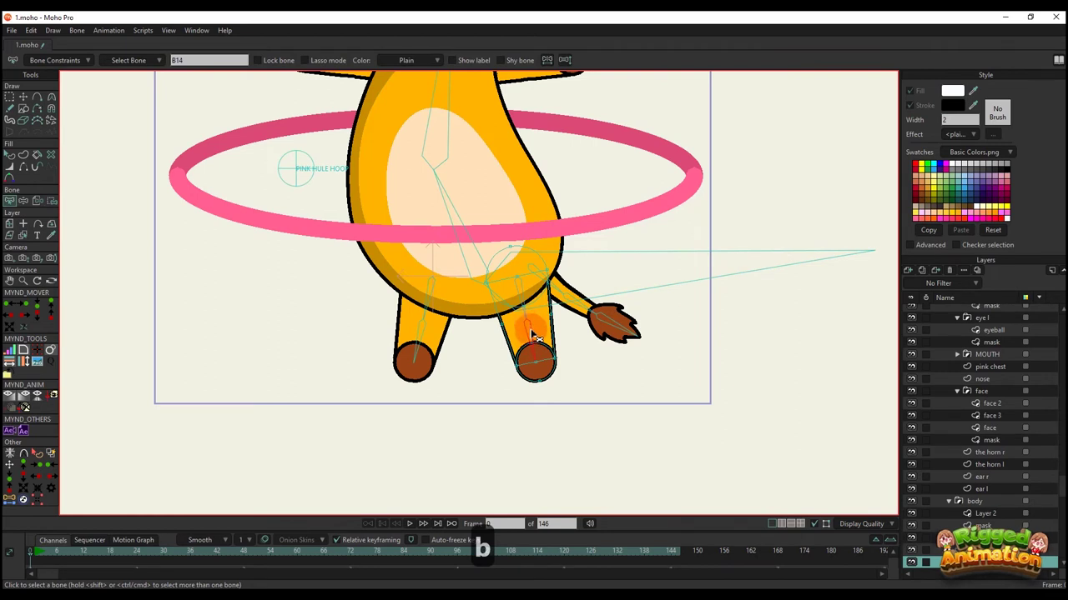
drag(530, 312, 512, 291)
key(i)
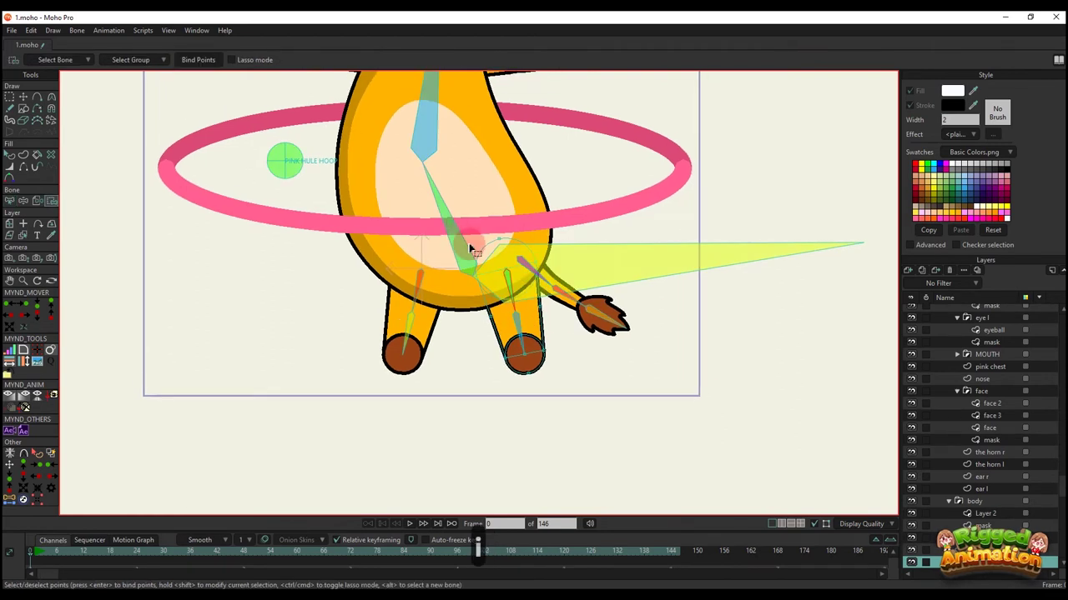
drag(468, 241, 571, 381)
click(205, 60)
- Bind the right-hand leg's hoof points to the lower leg bone B14
key(b)
click(521, 326)
key(i)
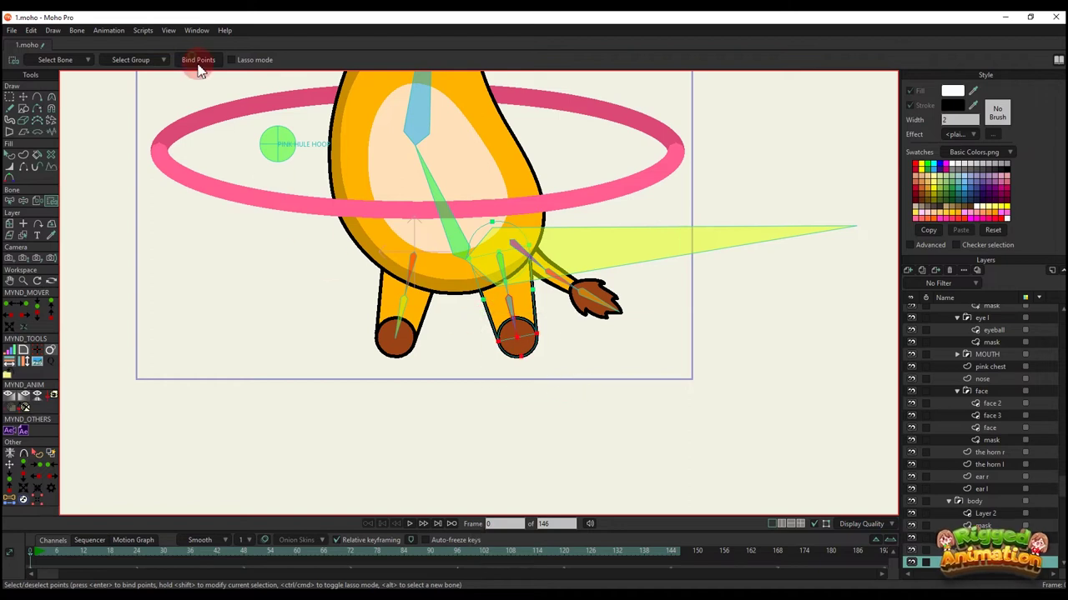
- Select the left-hand leg's layer and bind its hip and mid-leg points to the upper leg bone B11
scroll(331, 258, up, 1)
click(428, 307)
alt+right_click(424, 311)
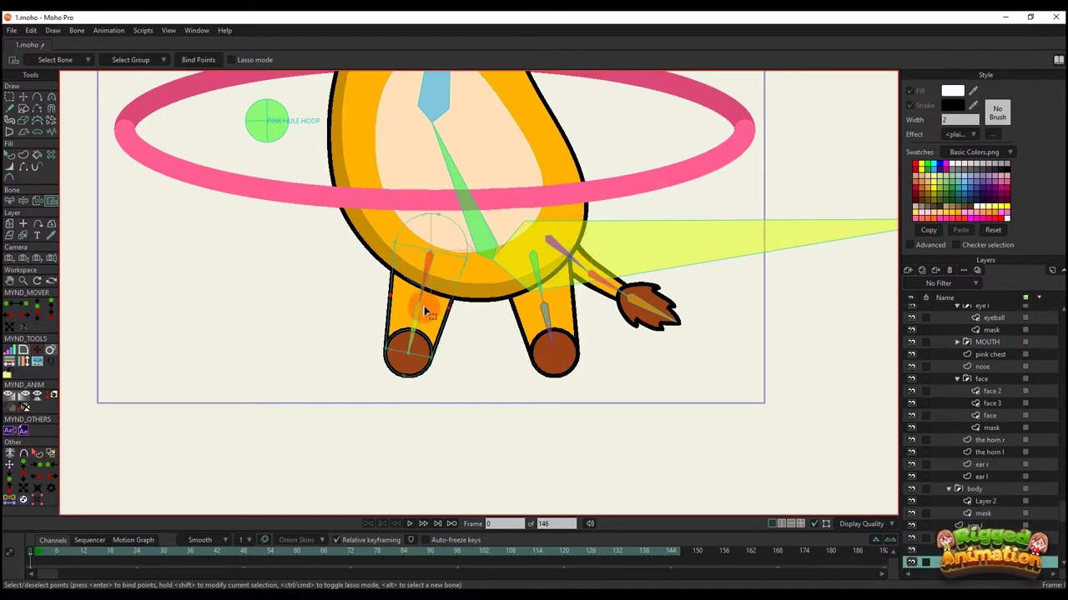
key(b)
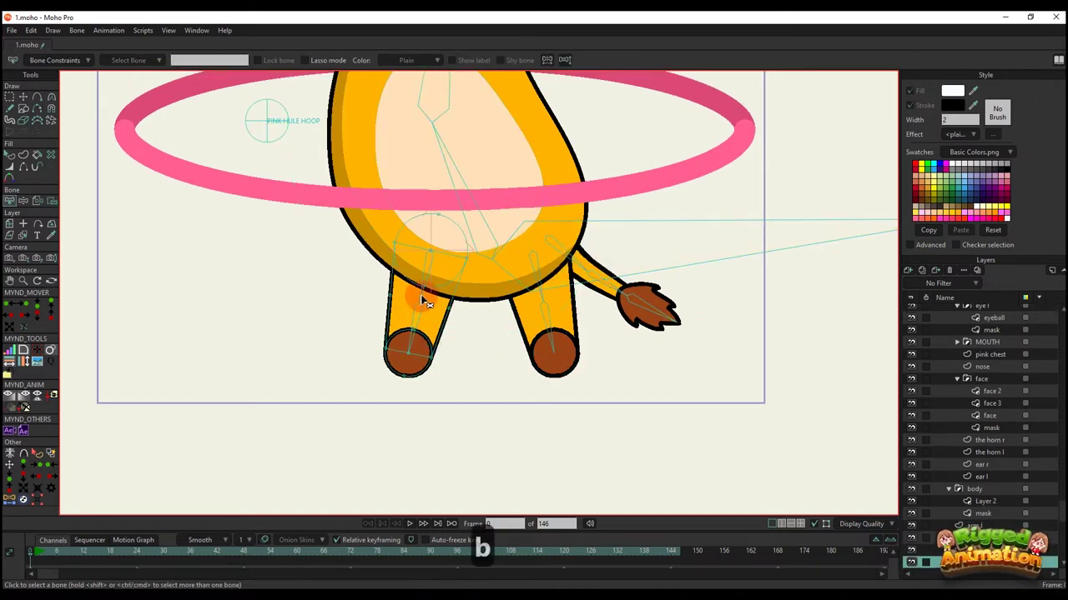
scroll(420, 295, down, 2)
key(u)
key(i)
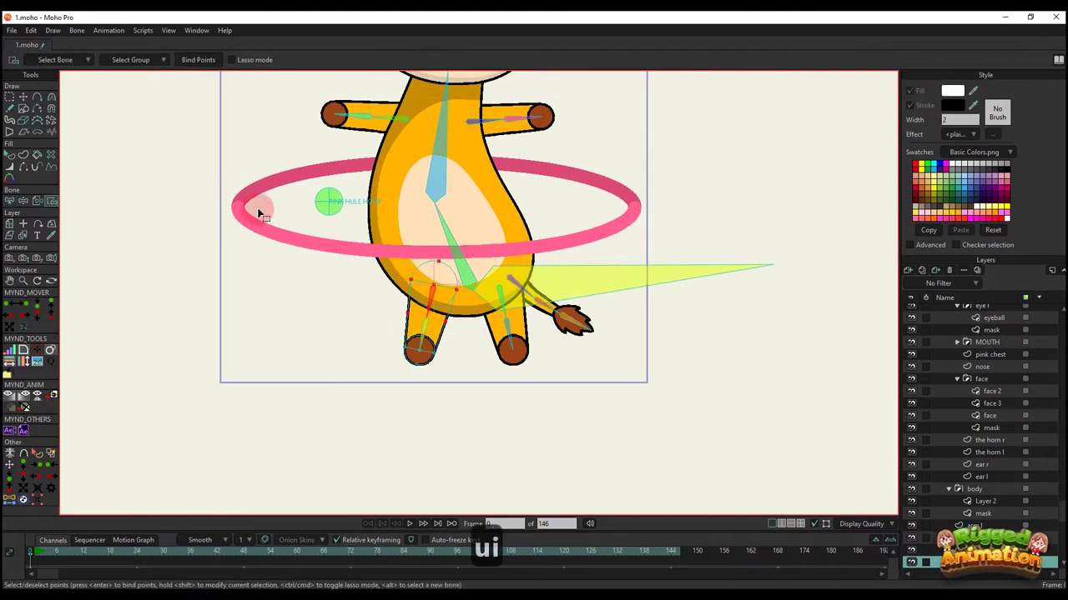
drag(474, 298, 470, 275)
- Bind the left-hand leg's hoof points to the lower leg bone B12
key(b)
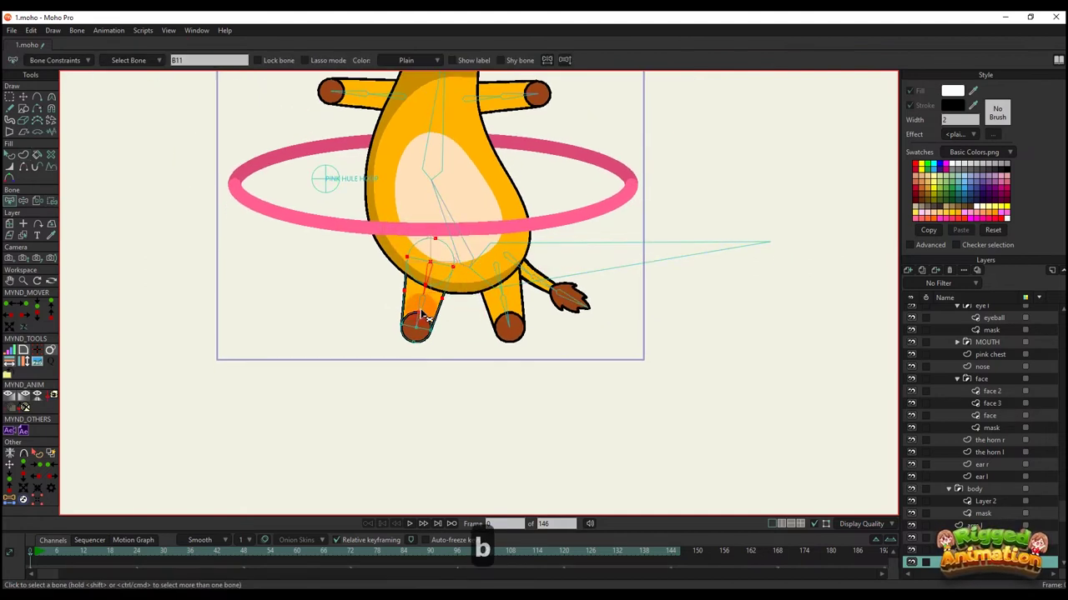
click(418, 309)
drag(423, 307, 425, 292)
key(i)
drag(464, 351, 465, 351)
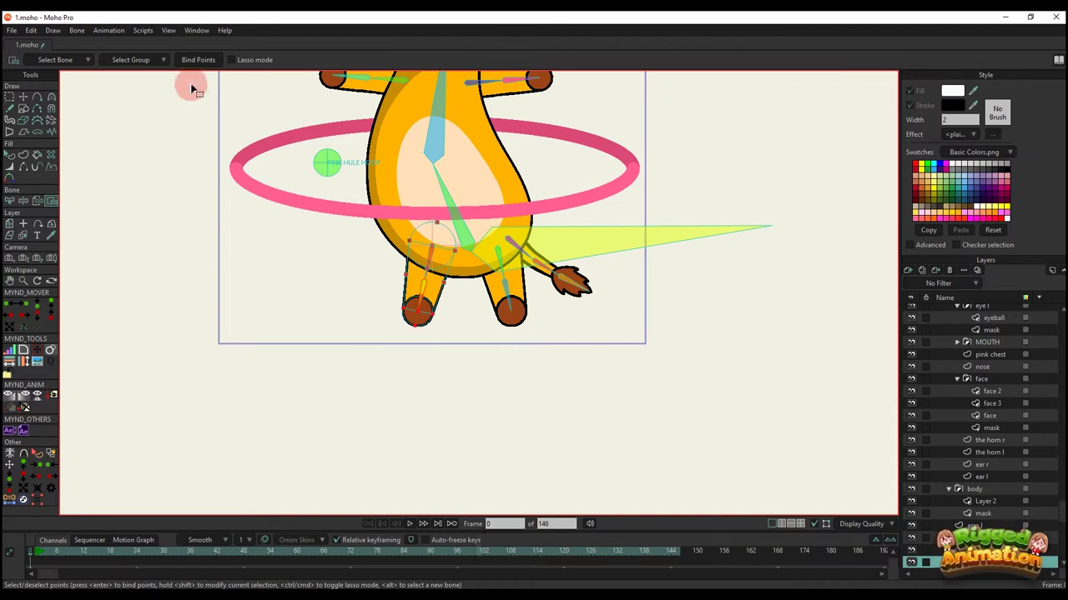
click(197, 61)
- Select the tail's layer and bind its brown tuft points to the bone at the tail's tip
scroll(584, 300, up, 3)
key(b)
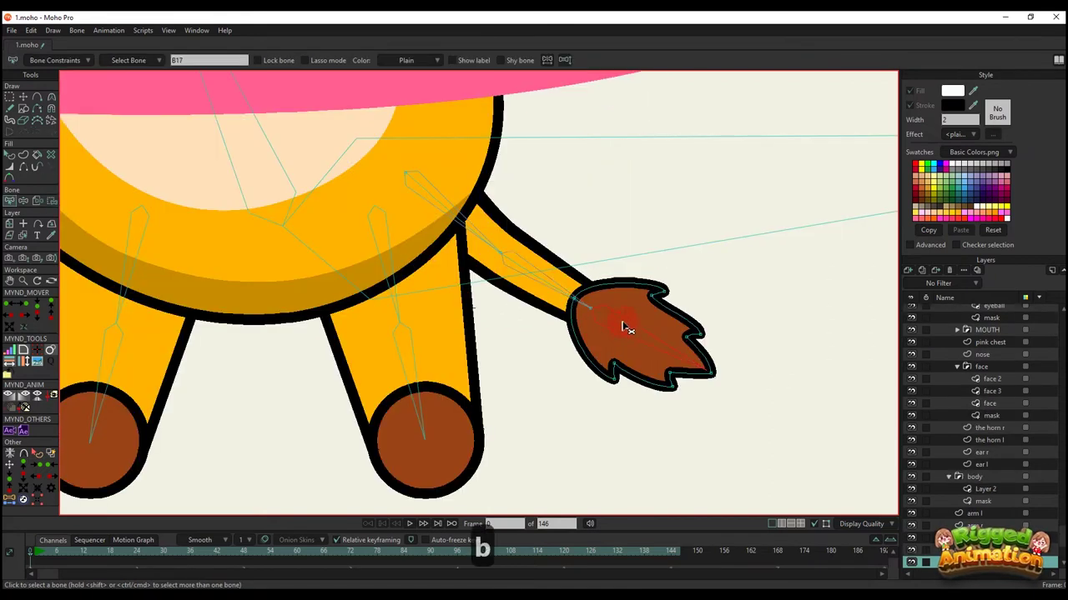
drag(625, 324, 613, 292)
key(i)
click(203, 60)
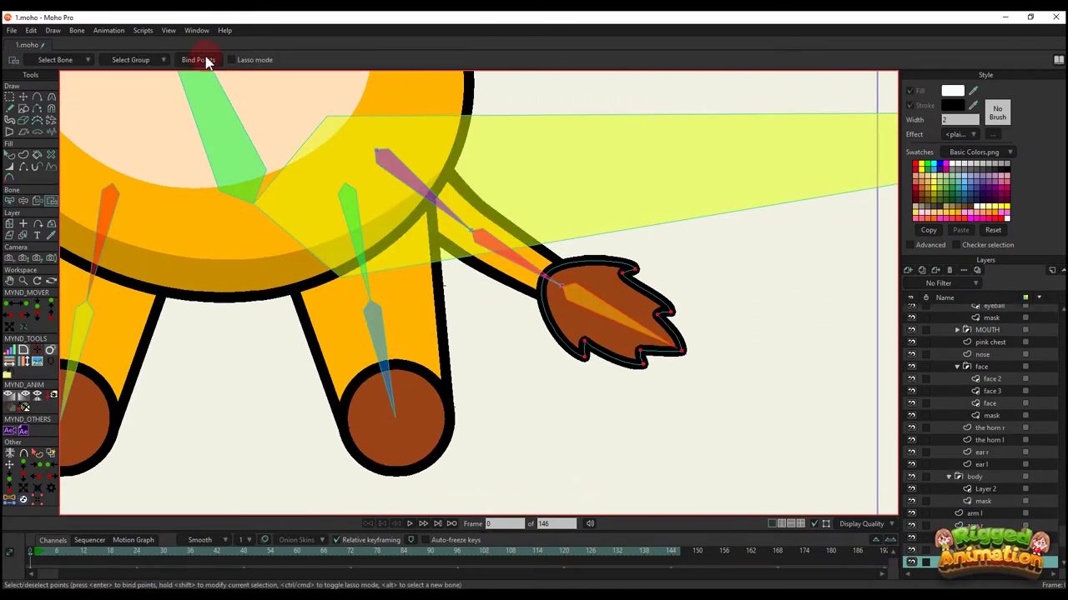
scroll(513, 274, down, 2)
drag(727, 313, 784, 356)
scroll(630, 335, up, 2)
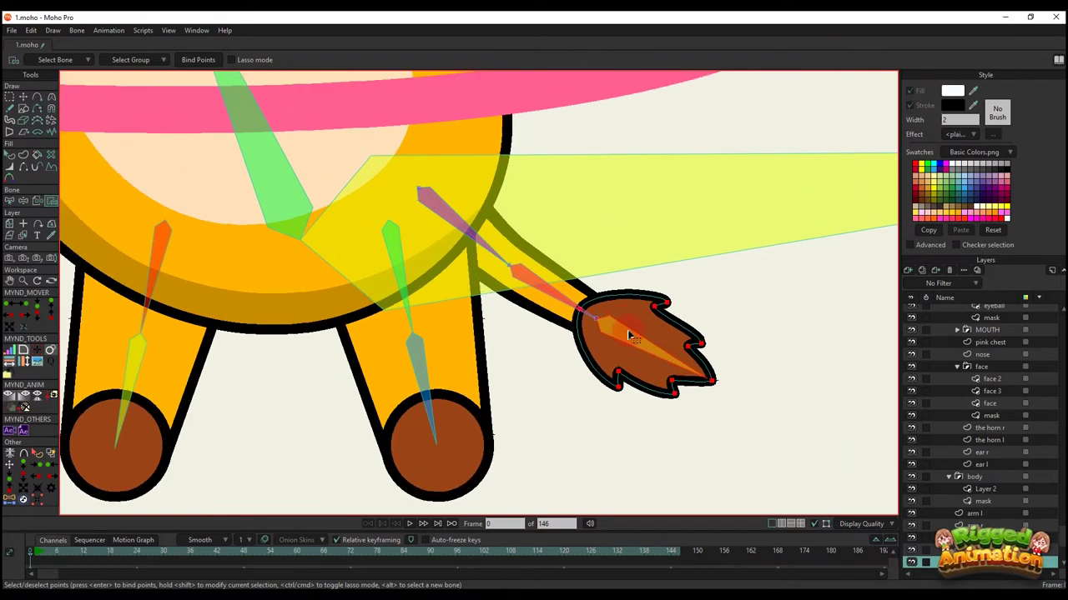
drag(619, 324, 620, 343)
scroll(597, 322, down, 1)
drag(570, 298, 738, 445)
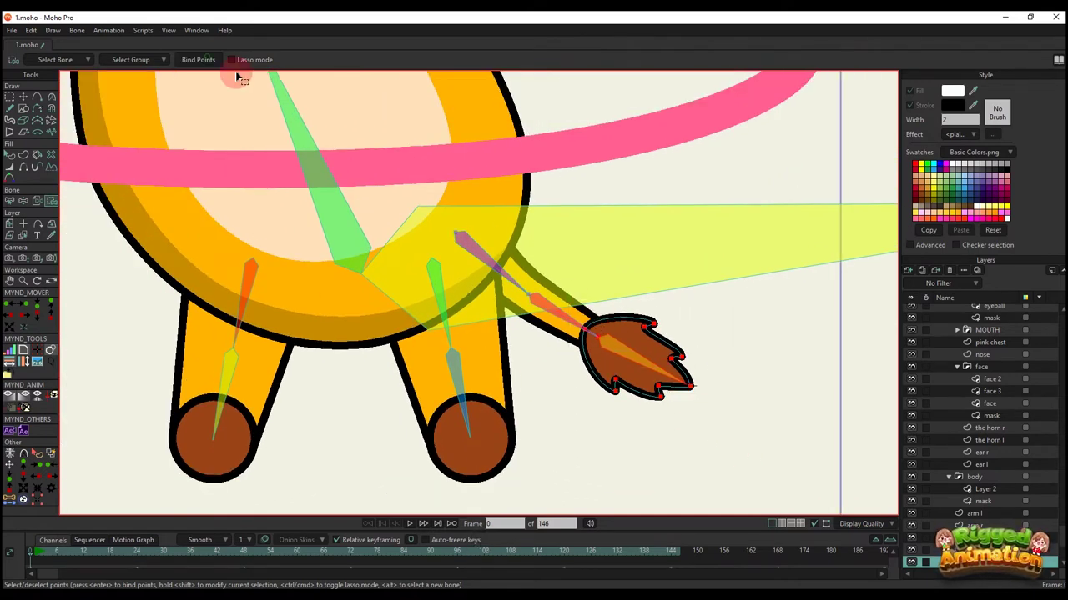
- Bind the tail points closer to the body to the middle tail bone B16 and the base tail bone B15
key(b)
key(i)
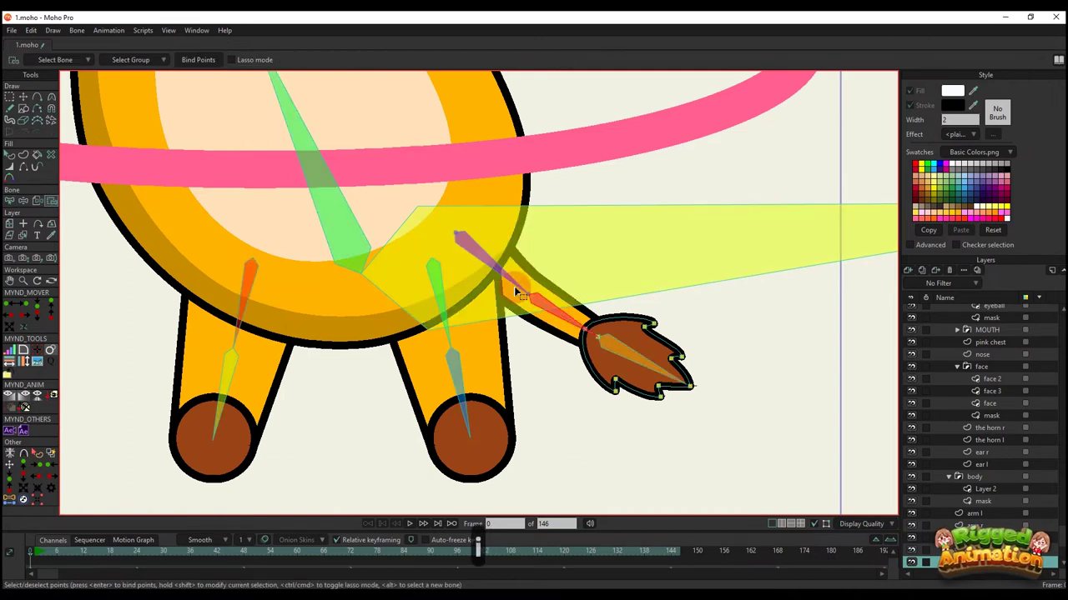
key(b)
click(477, 275)
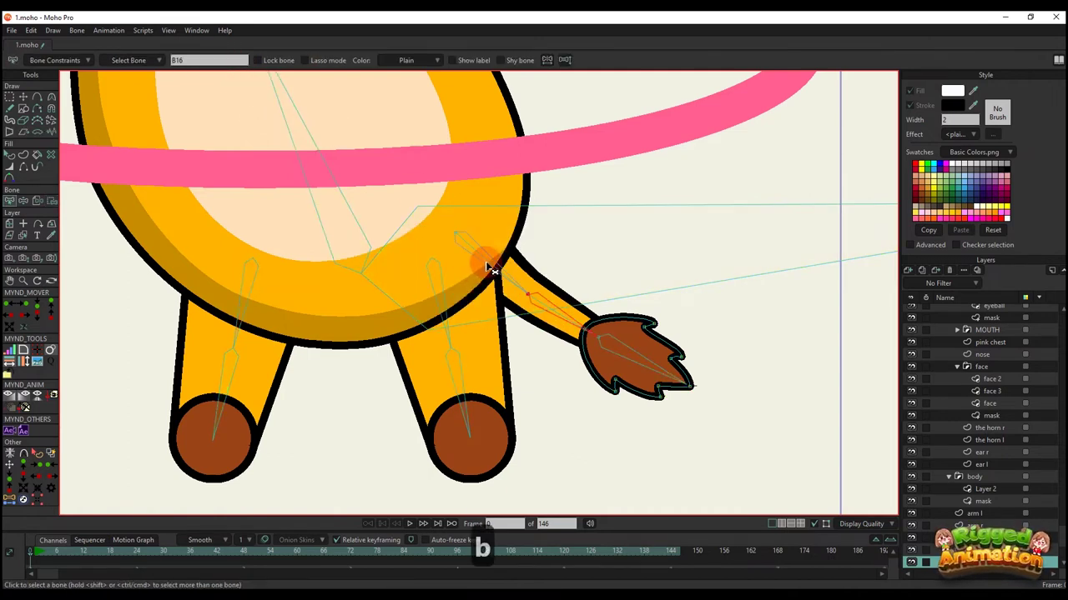
scroll(492, 268, down, 1)
key(i)
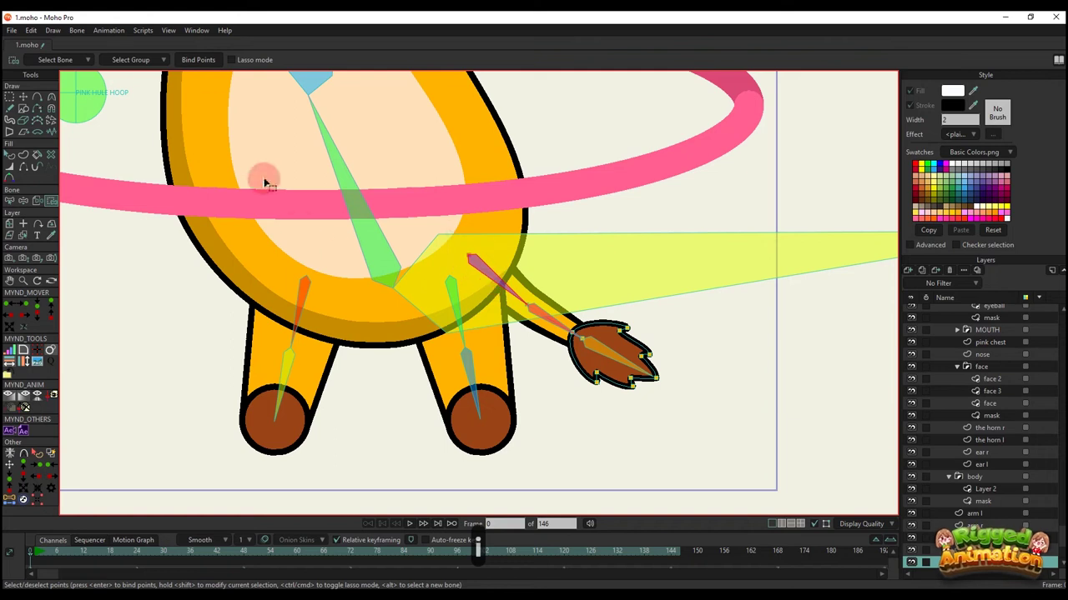
- Select the GOAT bone layer, test the tail rig by transforming a tail bone at frame 7, and return to frame 0
scroll(1009, 338, up, 4)
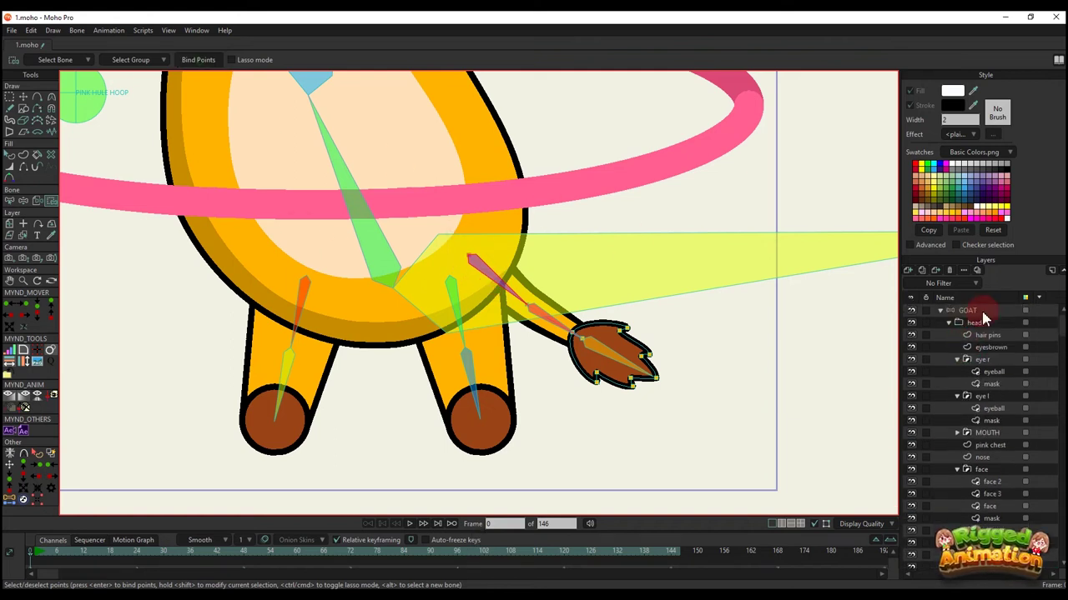
click(964, 310)
click(62, 553)
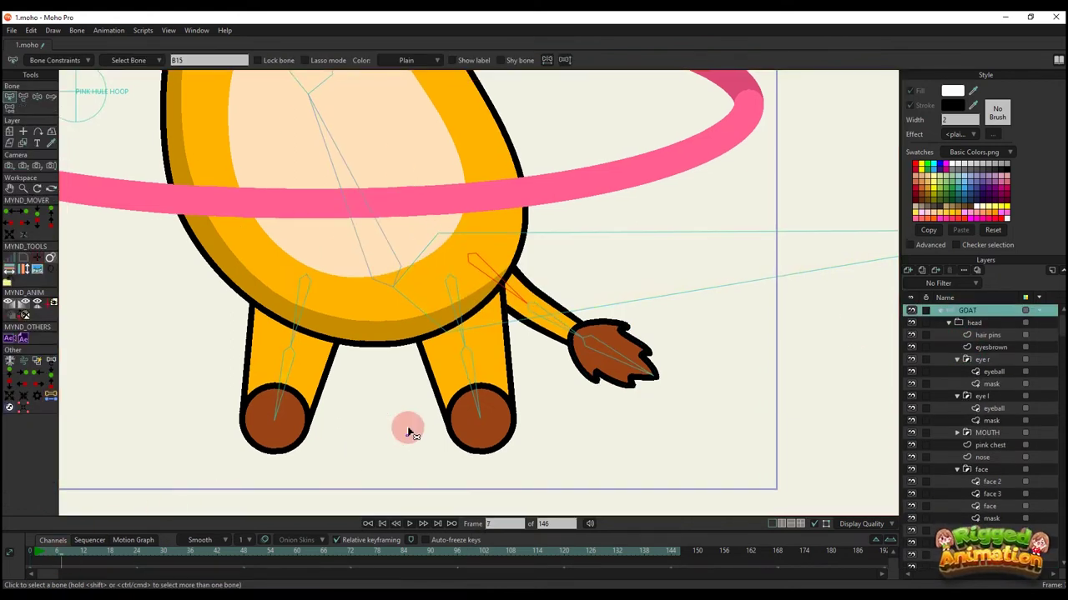
drag(409, 429, 418, 402)
key(t)
drag(615, 330, 580, 350)
scroll(572, 324, down, 4)
scroll(532, 365, up, 4)
scroll(531, 359, down, 4)
drag(45, 551, 5, 548)
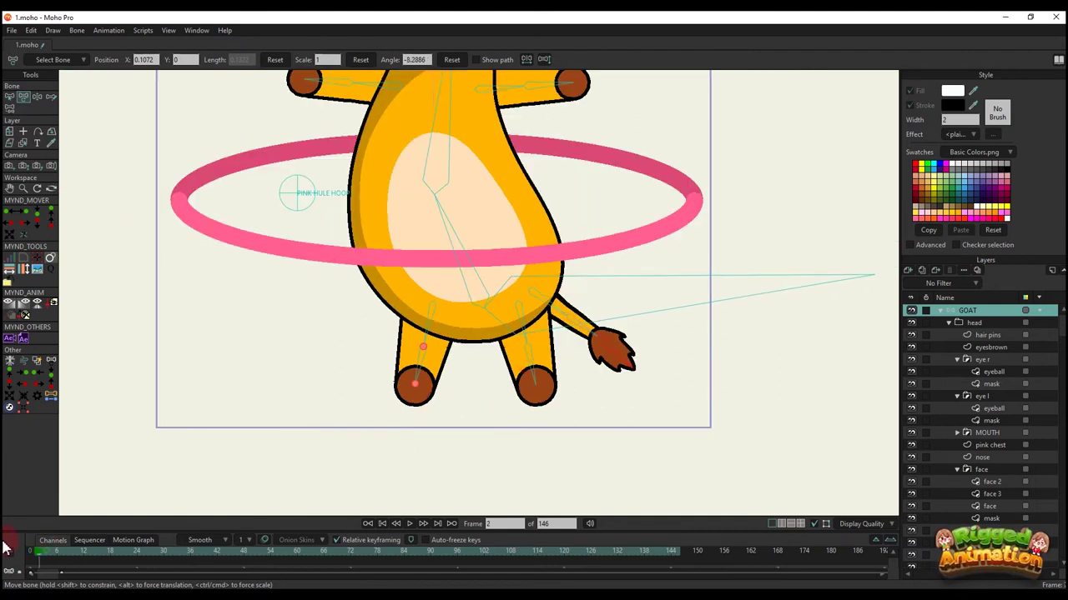
- Add a pin bone at the center of the left-hand hoof
drag(419, 435, 428, 395)
key(b)
click(440, 368)
scroll(440, 359, up, 4)
key(a)
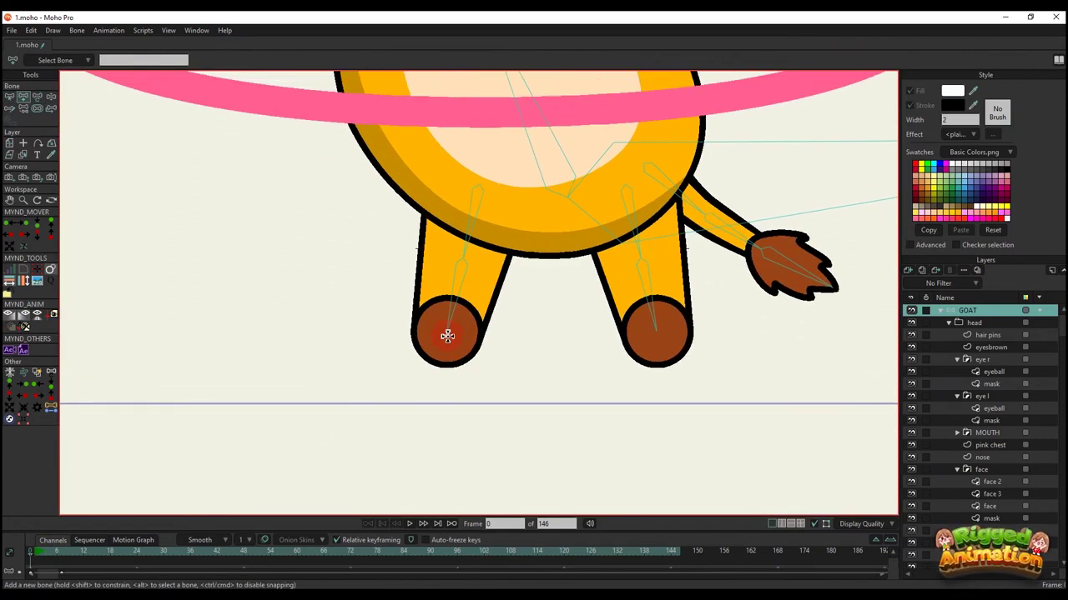
click(448, 336)
key(o)
key(p)
drag(455, 299, 487, 288)
- Add a pin bone at the center of the right-hand hoof and reduce the hoof pins' bone strength to 0
key(b)
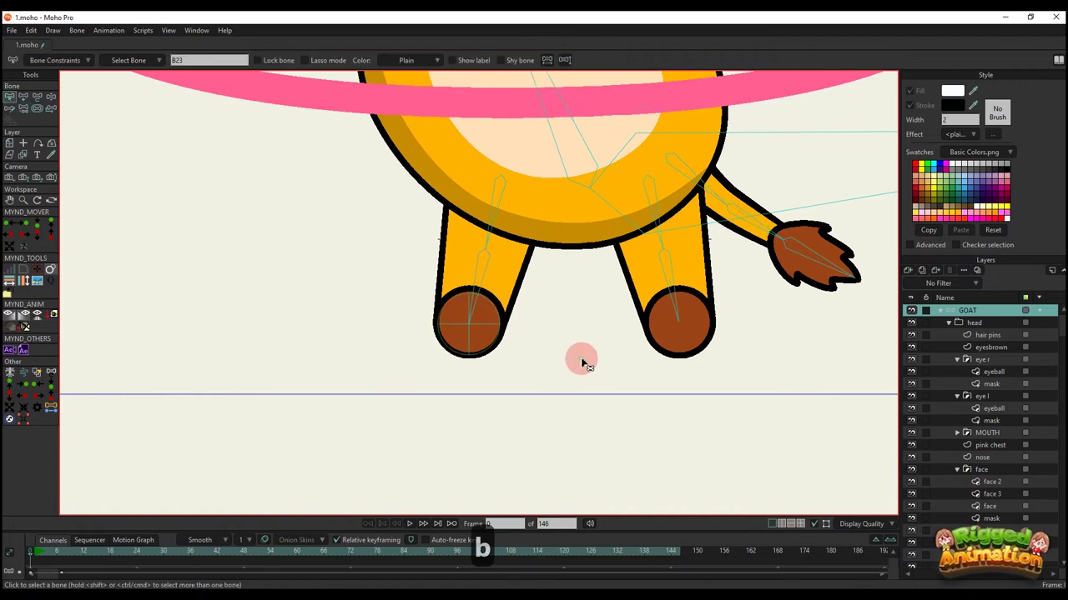
click(581, 361)
key(a)
key(a)
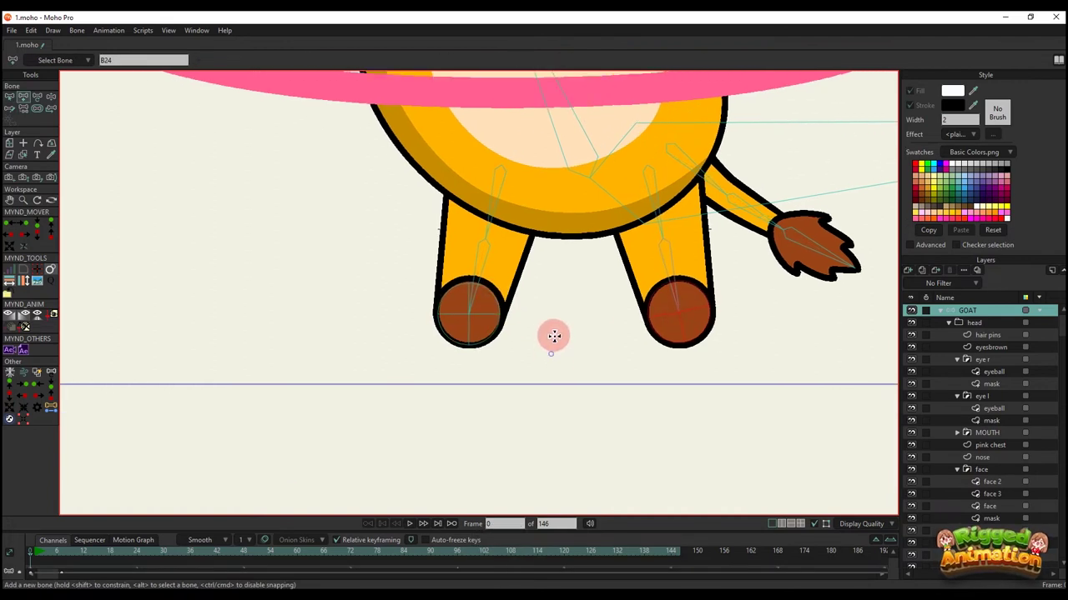
key(s)
click(440, 349)
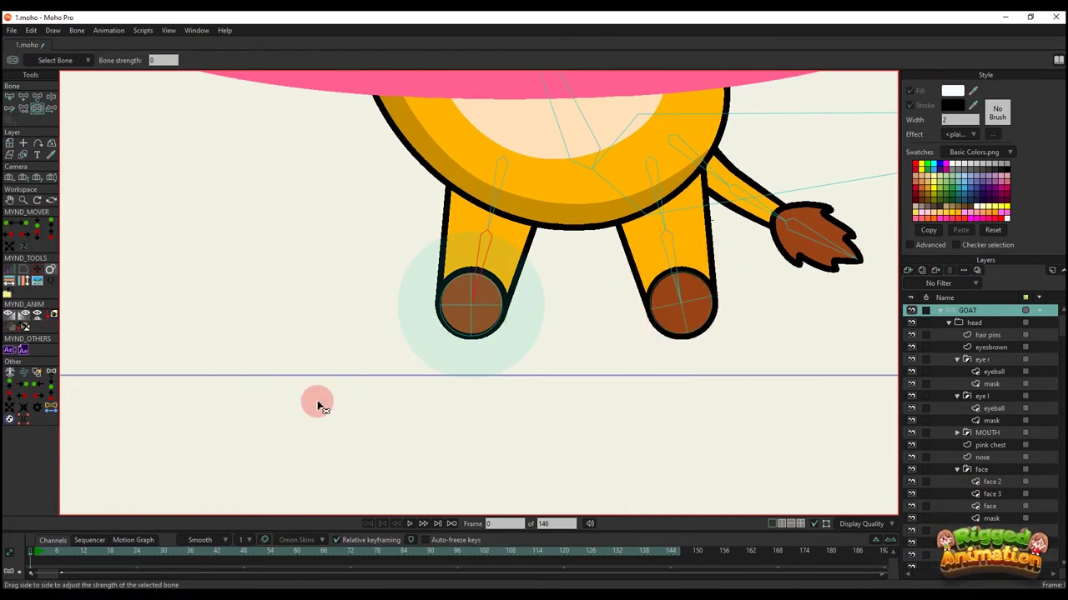
- Draw a separate bone pointing straight down from each hoof's center and set the bone strength to 0
key(b)
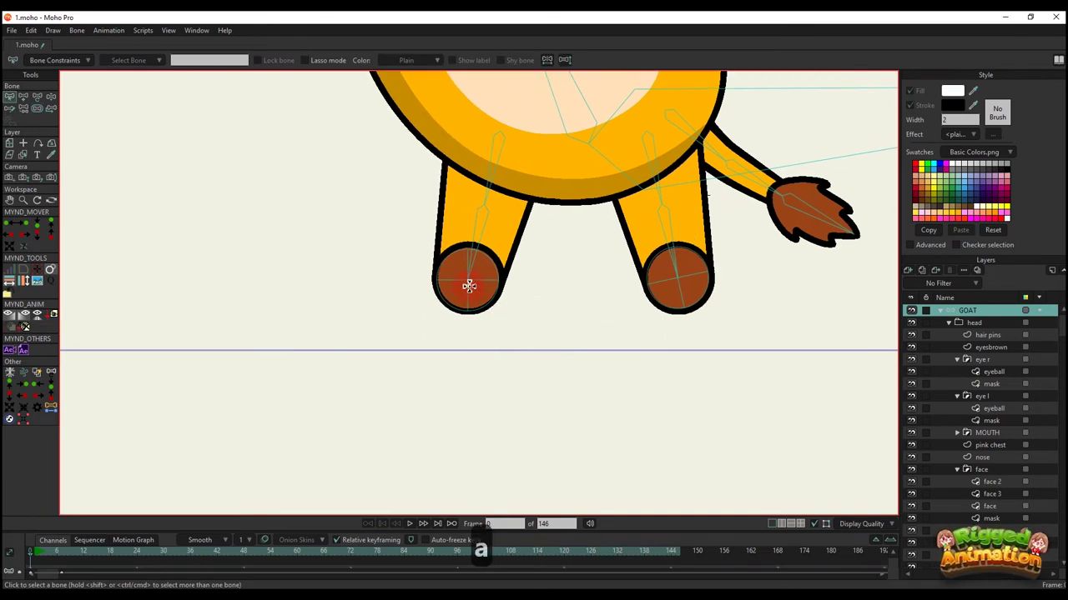
key(a)
drag(469, 286, 470, 414)
key(s)
drag(475, 370, 270, 385)
key(b)
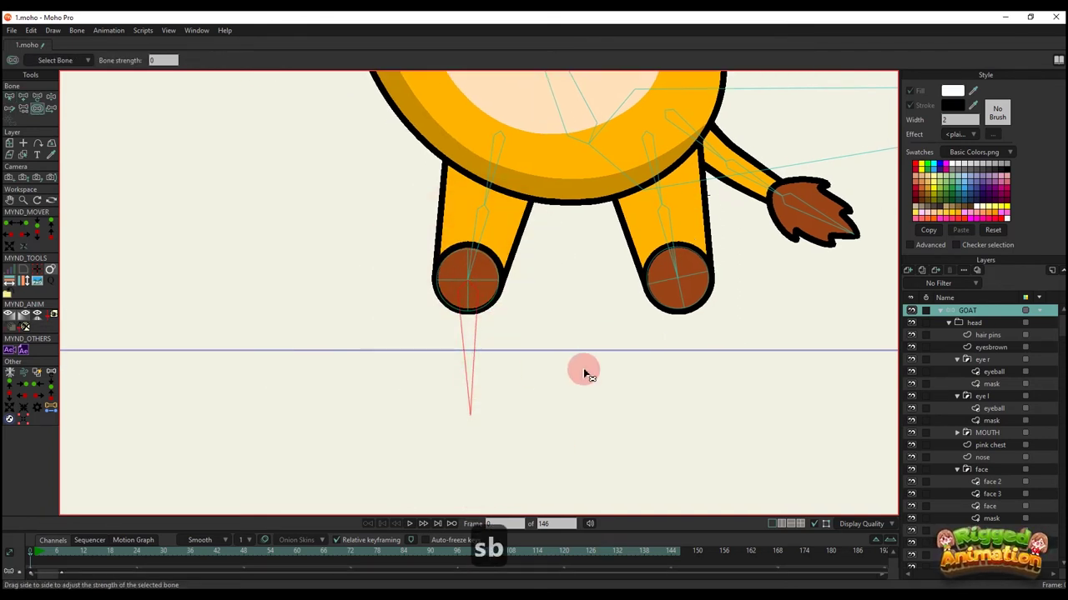
key(a)
drag(681, 313, 686, 409)
key(s)
key(b)
- Delete the pin bones at the centers of both hooves
click(496, 281)
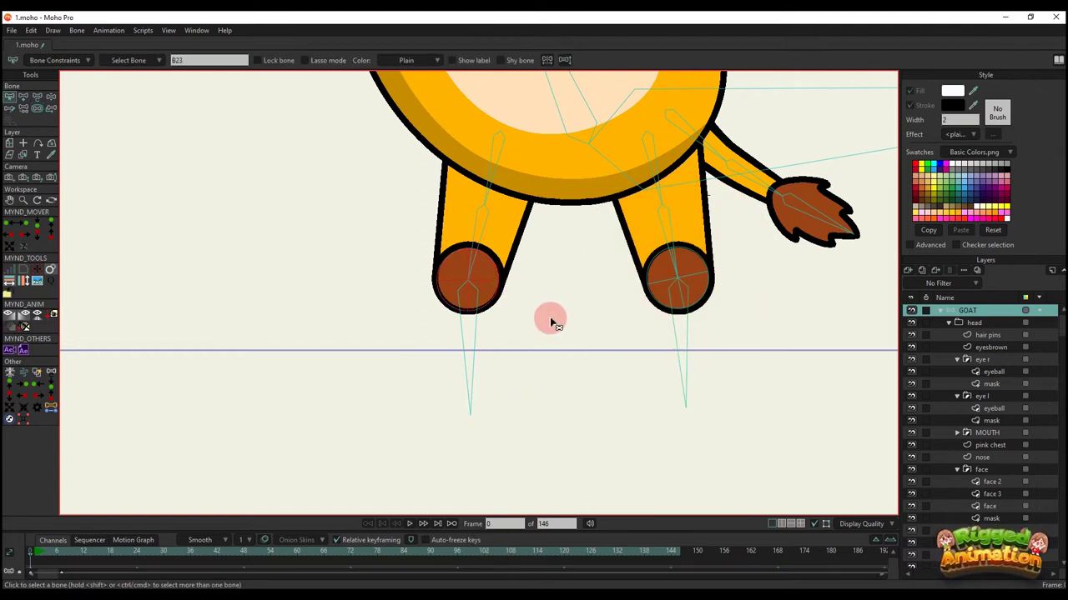
scroll(522, 267, down, 3)
click(493, 348)
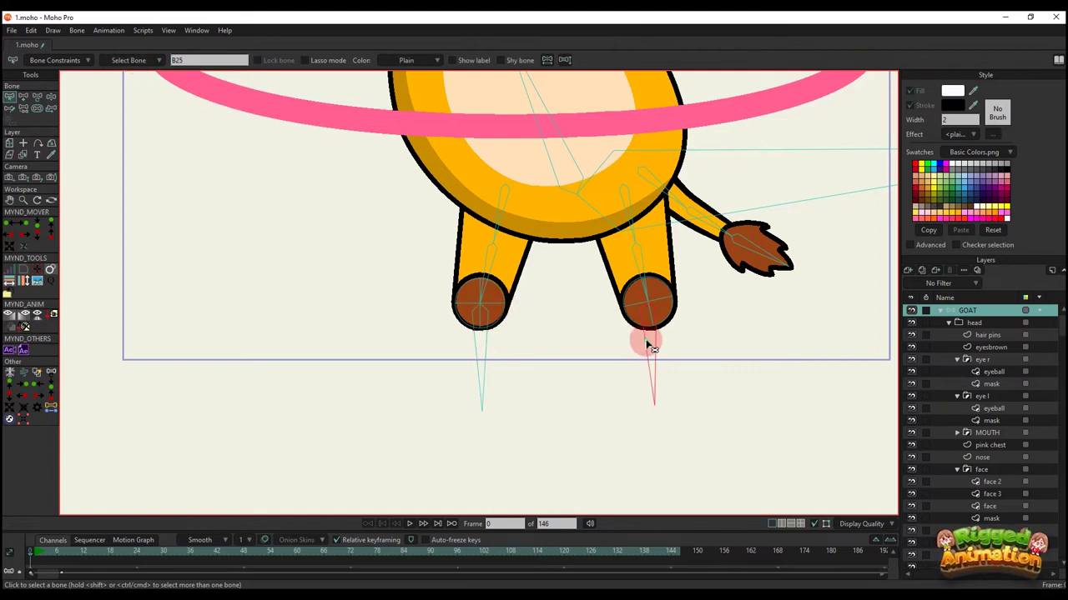
click(498, 321)
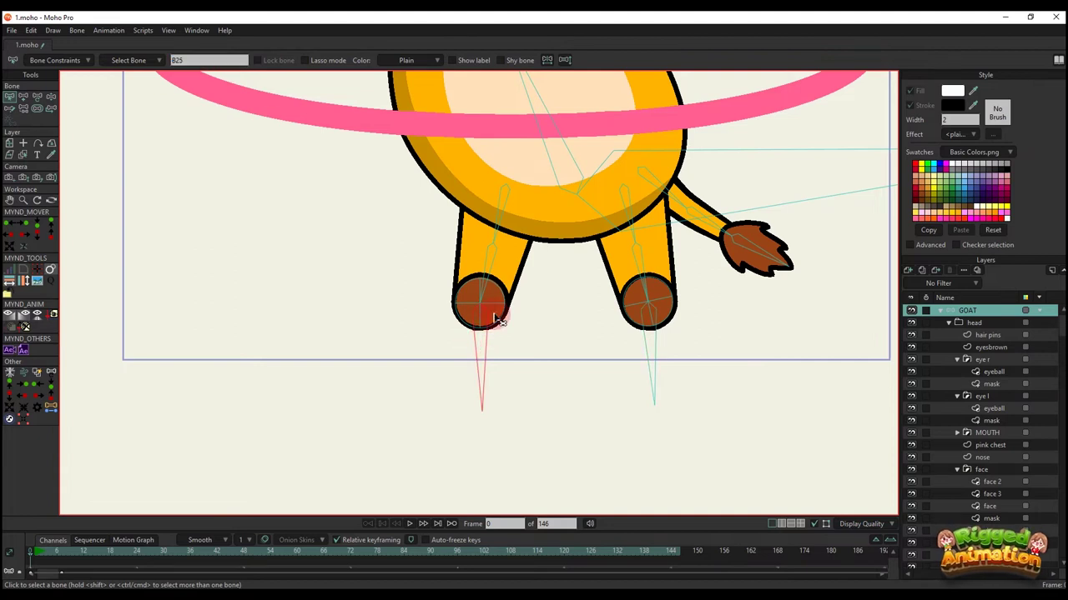
click(519, 333)
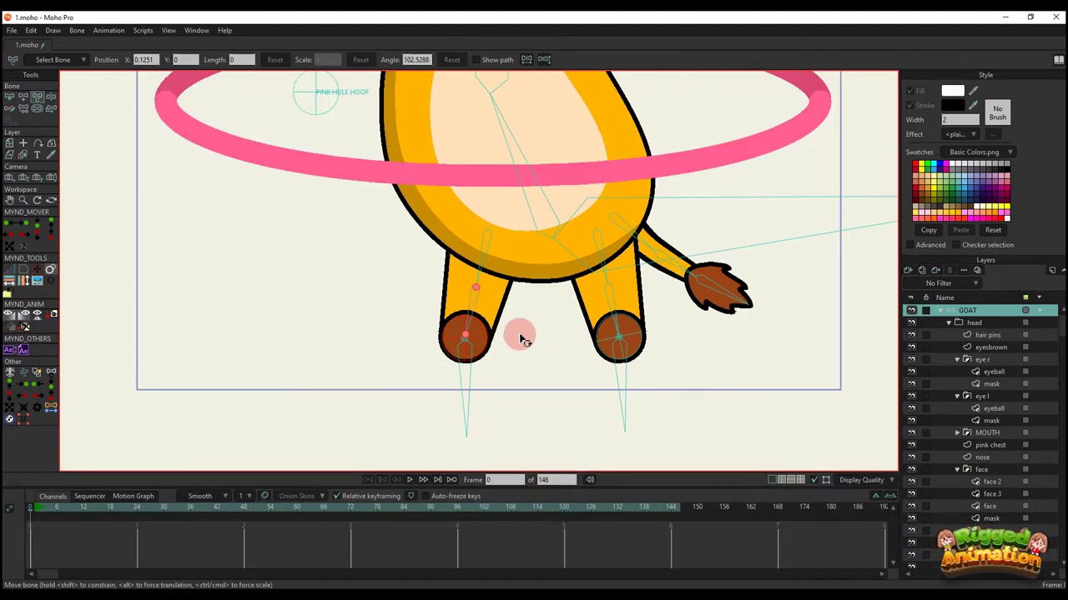
click(588, 339)
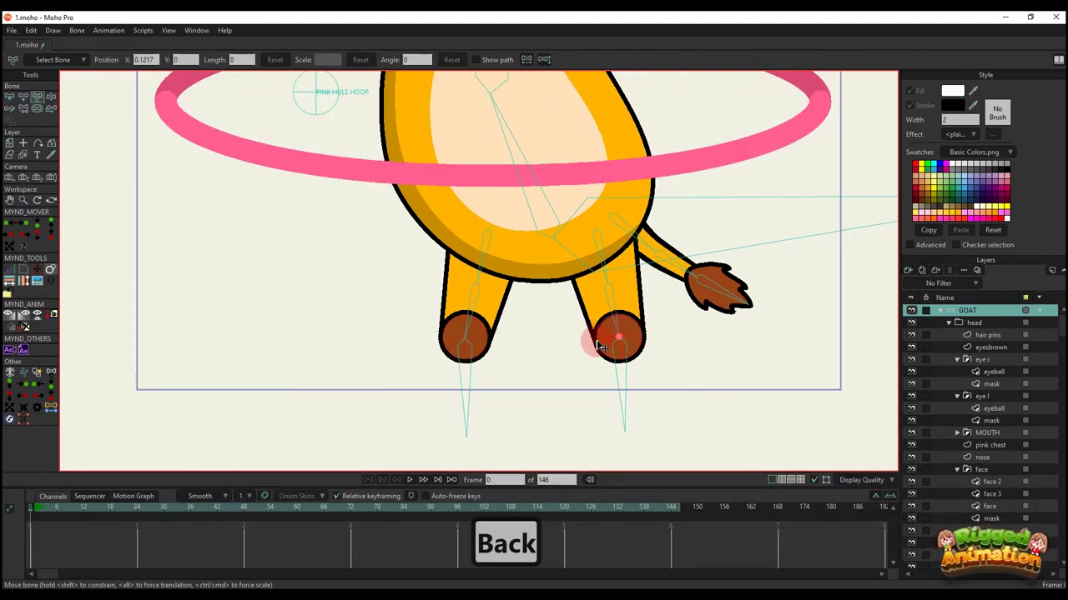
- Set the lower leg bones' targets in the bone constraints: B25 for B12 and B26 for B14
click(465, 338)
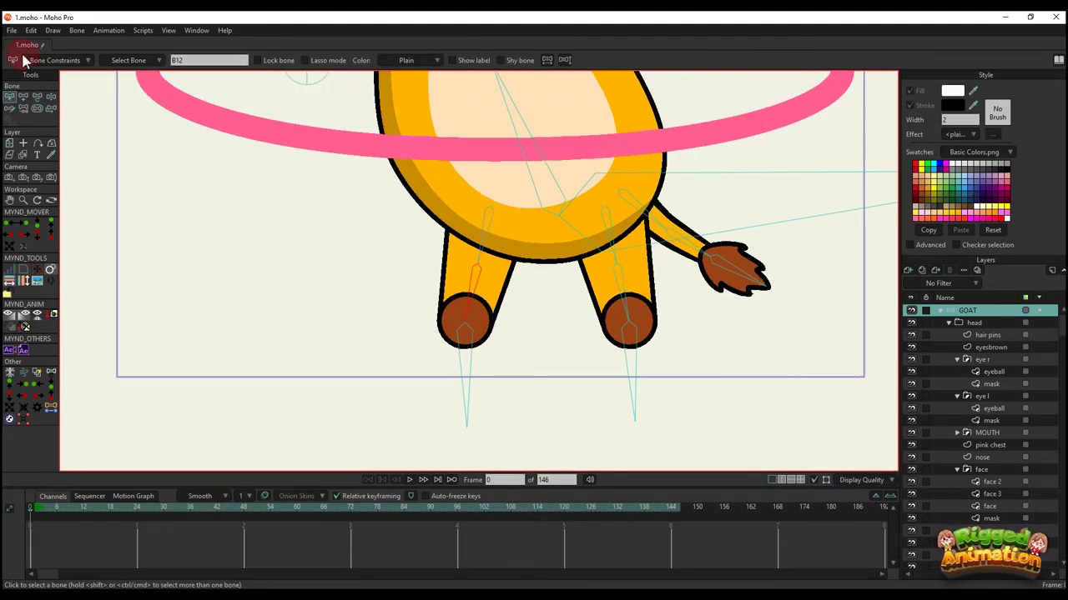
click(51, 60)
click(66, 197)
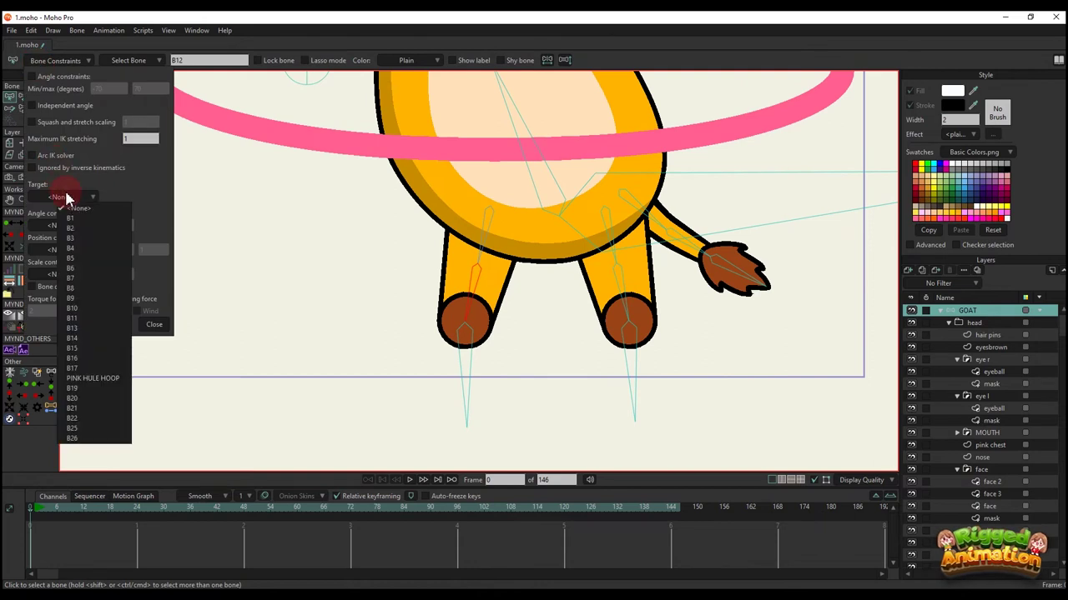
click(90, 429)
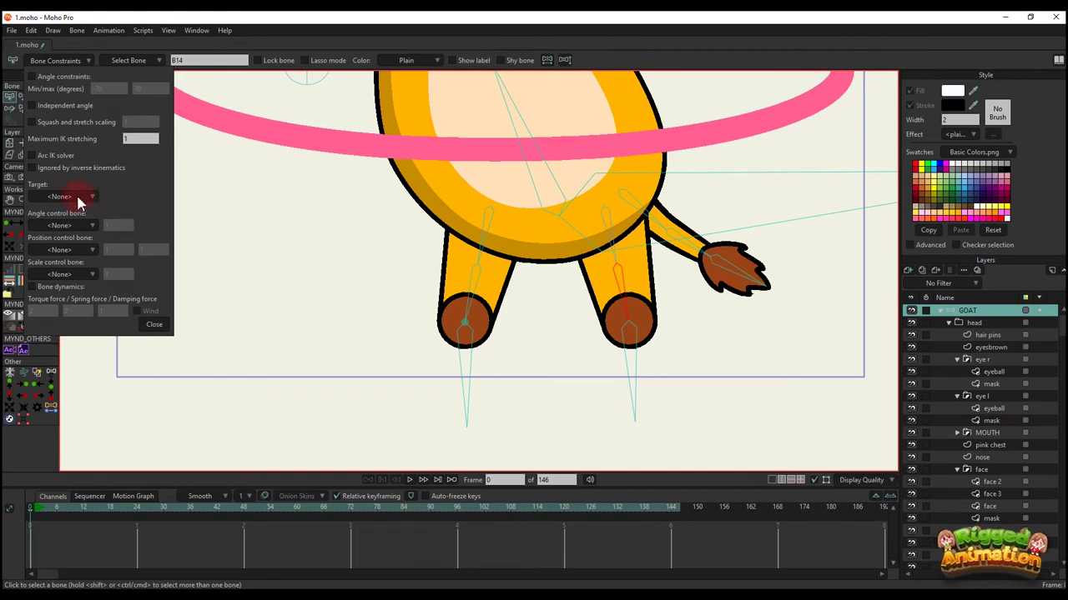
click(77, 198)
click(100, 439)
click(154, 325)
- Test the leg targets at frame 6 by shifting the root bone slightly down so the legs bend
click(59, 514)
key(z)
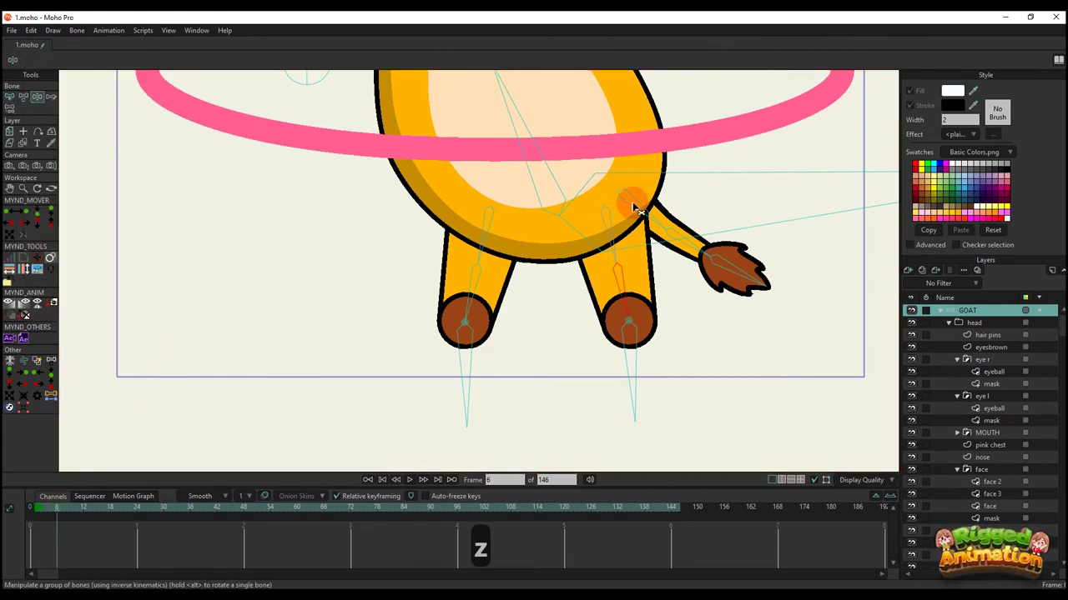
mouse_move(665, 193)
mouse_down()
mouse_move(634, 238)
mouse_move(547, 209)
mouse_move(678, 211)
mouse_move(672, 194)
mouse_move(676, 205)
mouse_up()
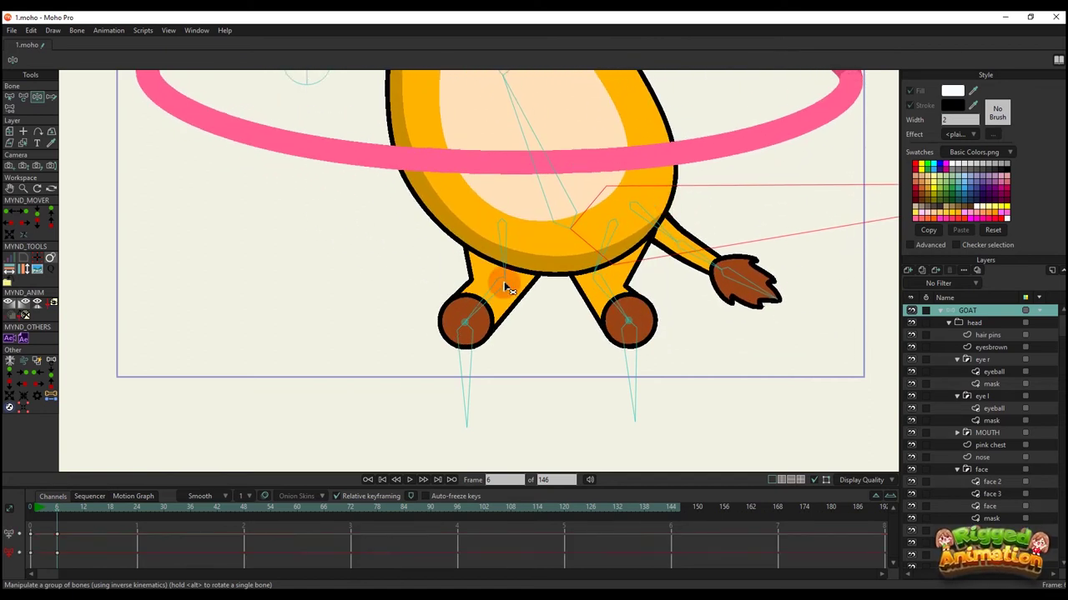
- Return to frame 0 and smooth the two knee points of the goat's left-hand leg to a curvature of 0.30
scroll(505, 287, up, 3)
alt+right_click(515, 300)
drag(55, 507, 5, 503)
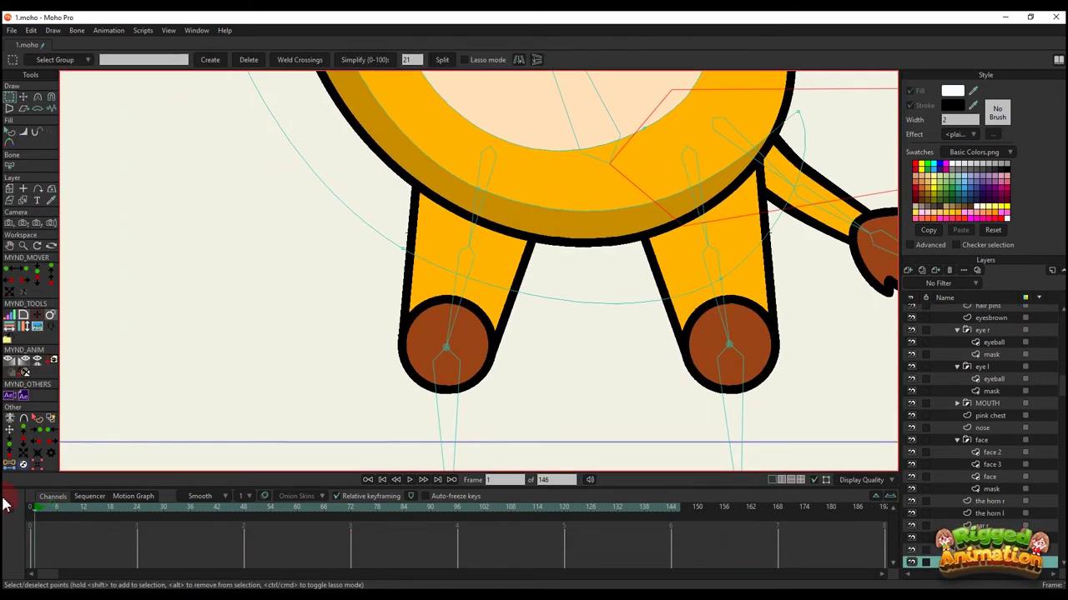
alt+right_click(419, 295)
scroll(426, 266, up, 2)
key(g)
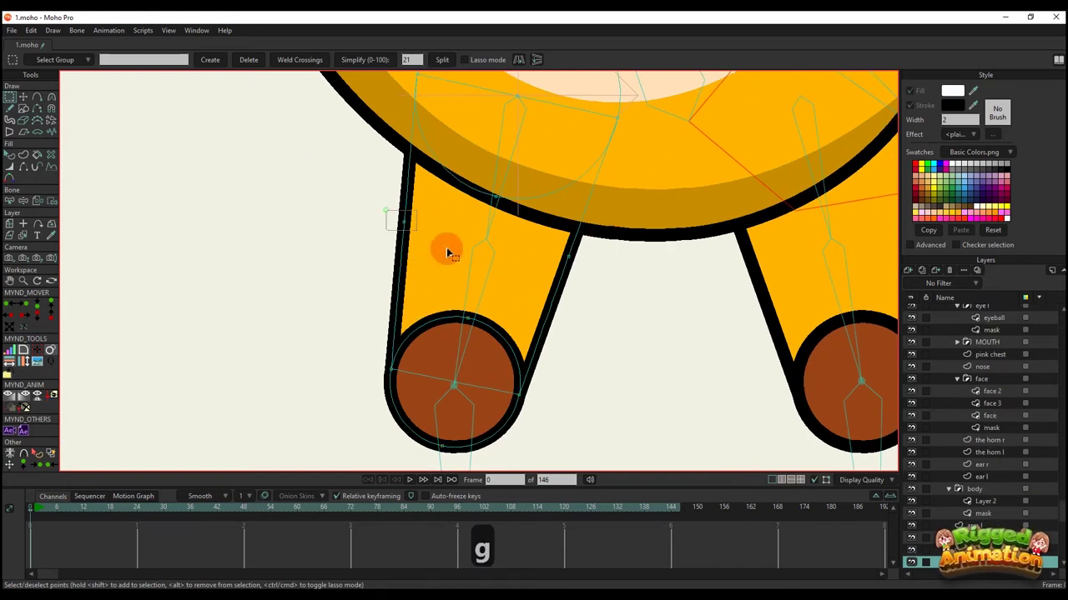
key(c)
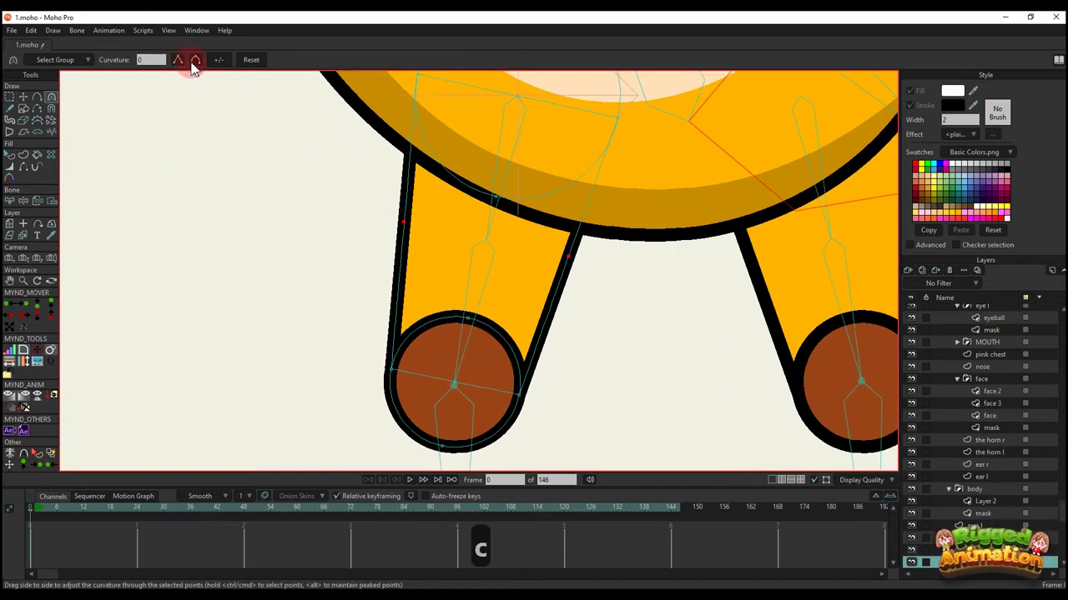
scroll(440, 219, up, 2)
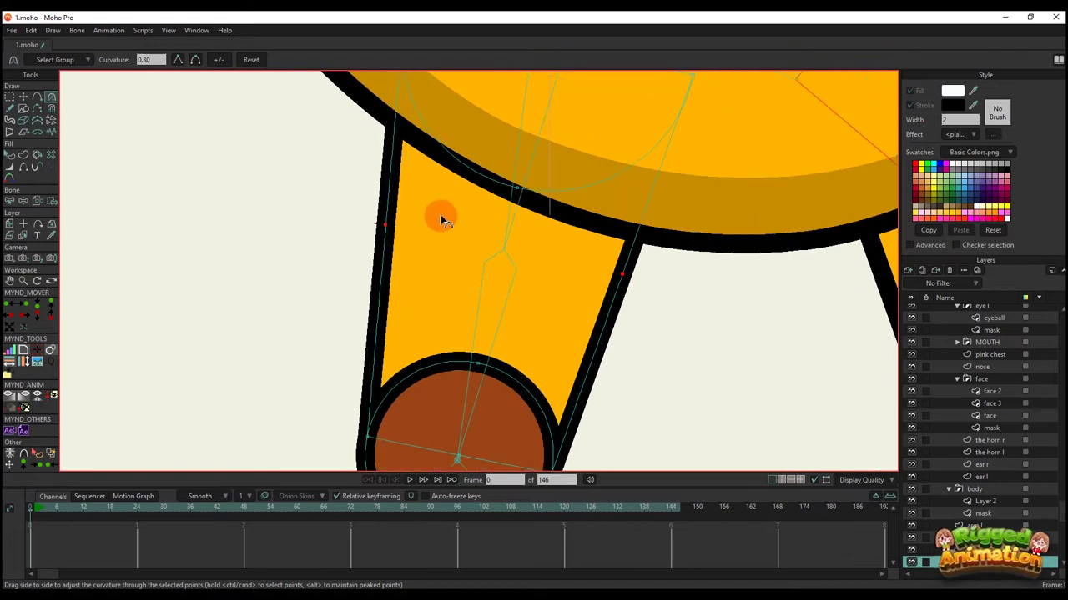
scroll(441, 219, down, 2)
key(t)
click(419, 216)
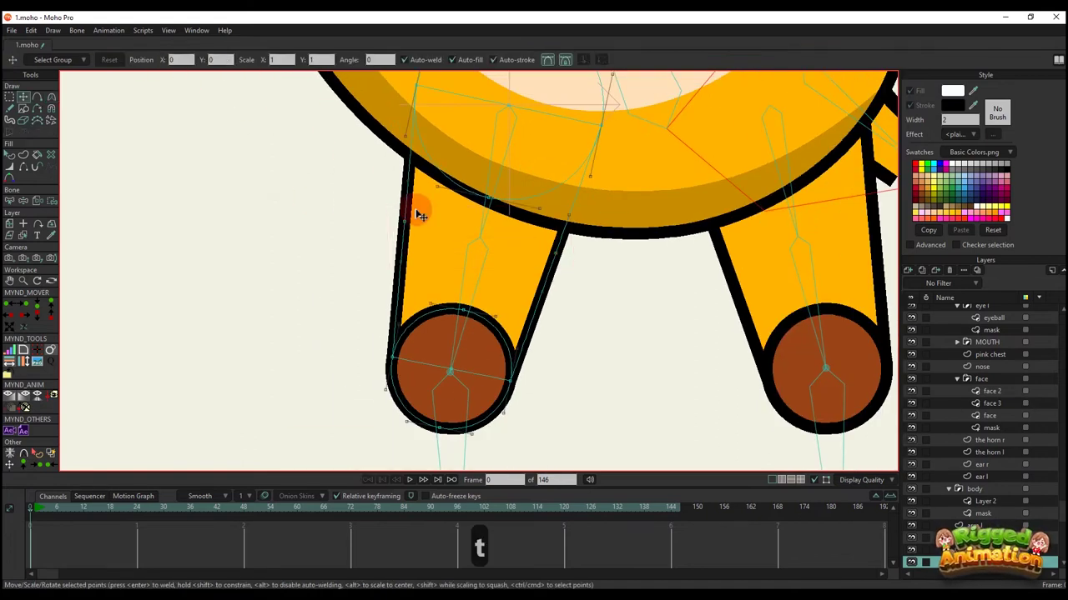
scroll(636, 255, down, 2)
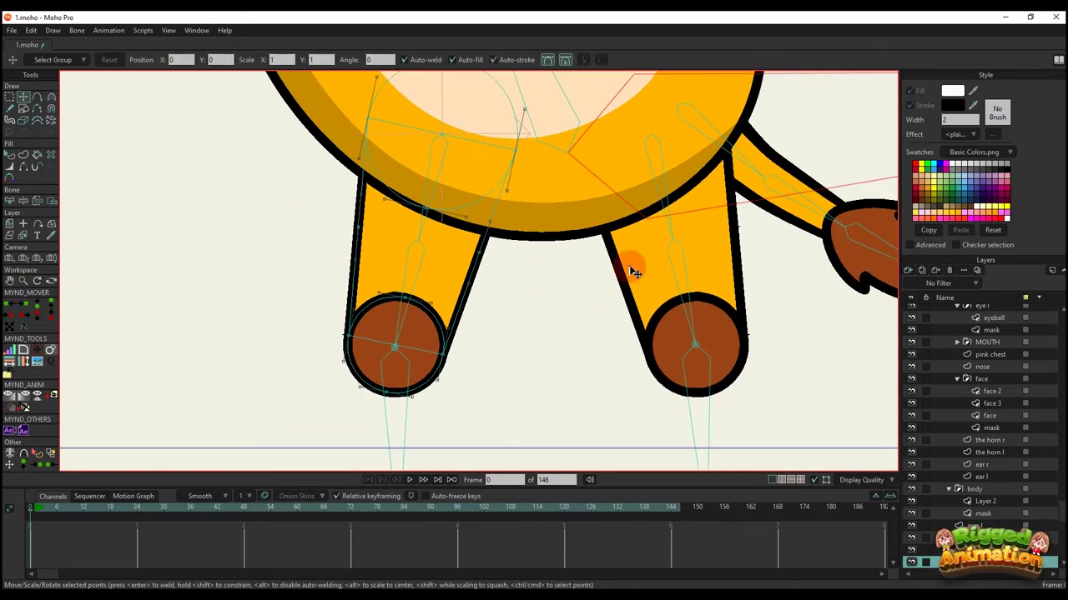
- Smooth the two knee points of the goat's right-hand leg to a curvature of 0.30
alt+right_click(639, 290)
alt+right_click(650, 306)
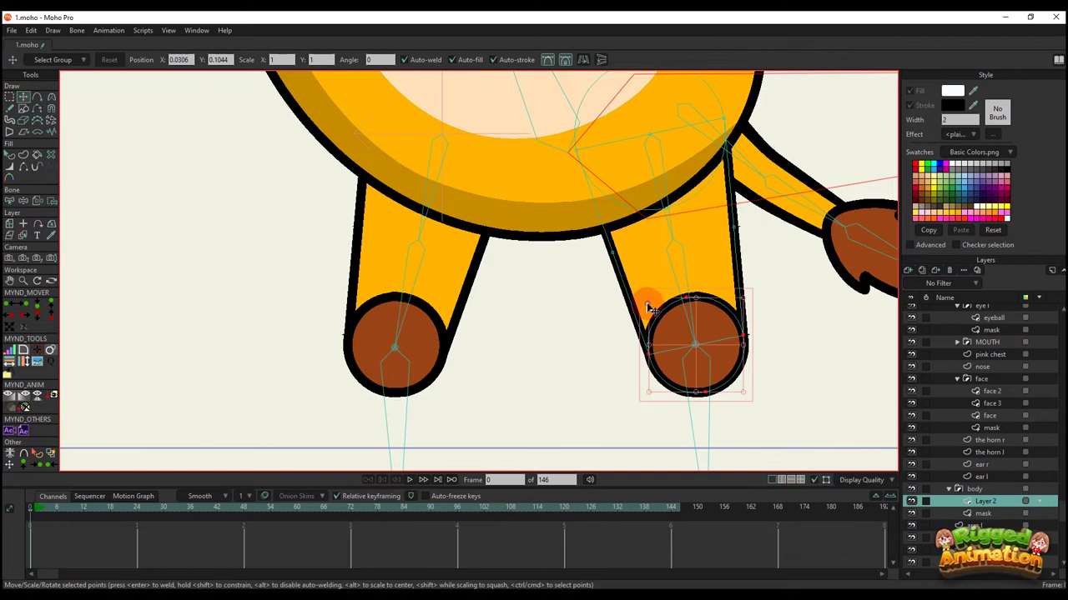
key(g)
click(611, 249)
shift+click(735, 230)
key(c)
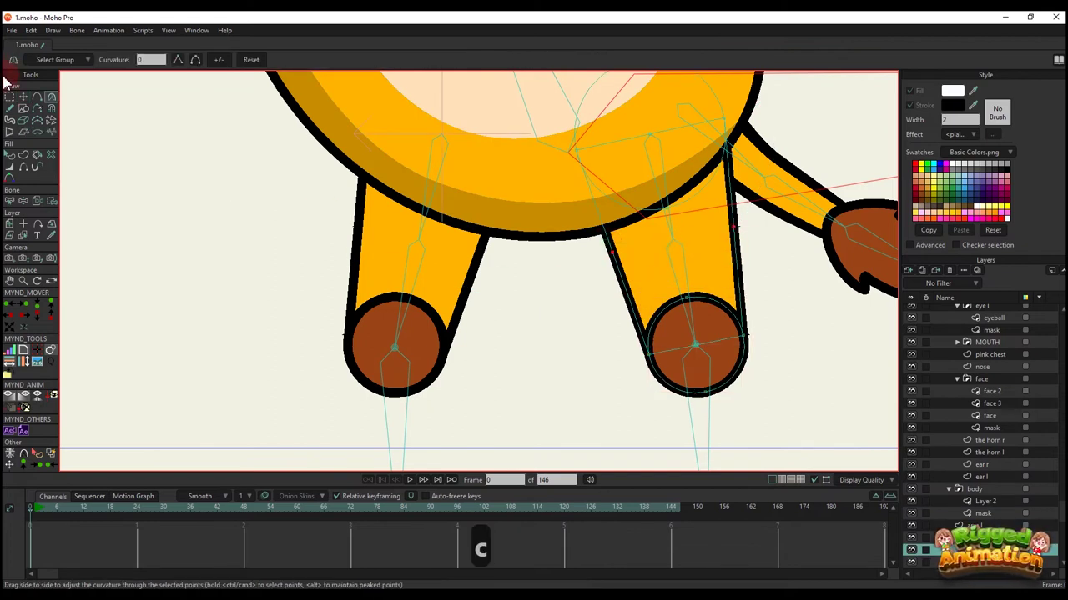
scroll(581, 269, down, 1)
scroll(967, 324, up, 4)
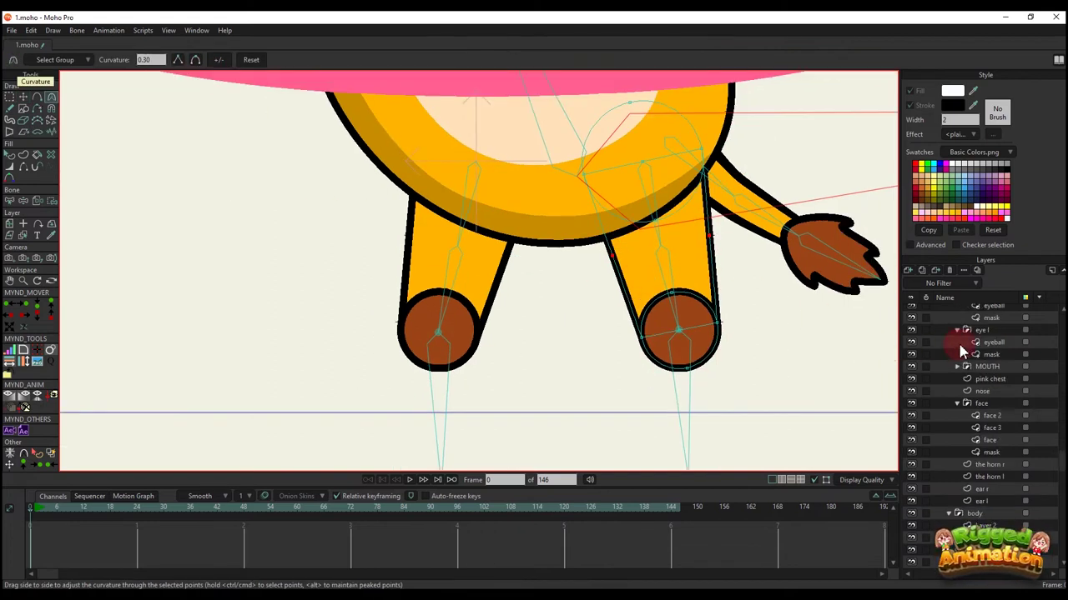
- Test the smoothed knees on the GOAT bone layer at frame 7 by pulling the root bone slightly down
click(966, 311)
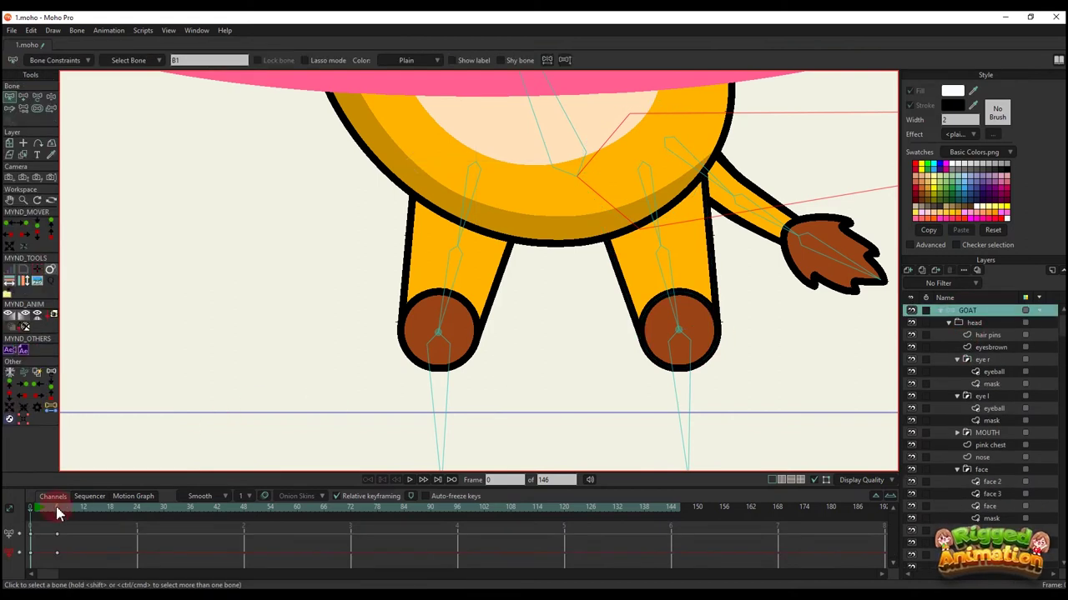
click(57, 508)
scroll(400, 345, down, 1)
scroll(503, 275, up, 1)
key(t)
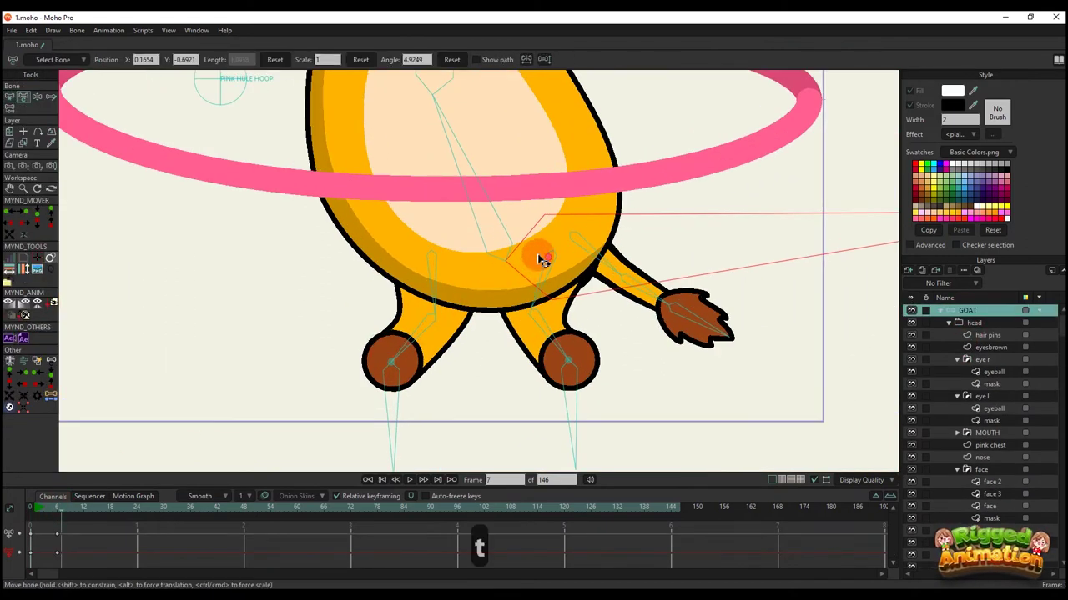
scroll(573, 240, down, 2)
key(z)
mouse_move(602, 232)
mouse_down()
mouse_move(554, 243)
mouse_move(598, 223)
mouse_move(555, 241)
mouse_move(602, 241)
mouse_up()
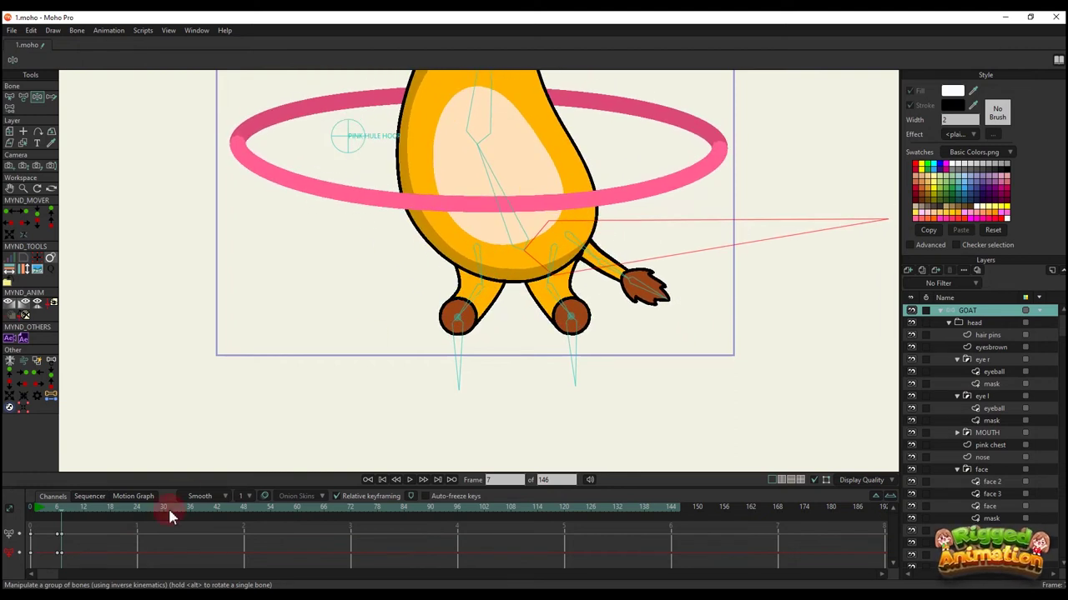
- Delete the test keyframes at frames 6 and 7 and return to frame 0
key(BackSpace)
drag(59, 509, 6, 502)
scroll(407, 330, up, 3)
alt+right_click(471, 350)
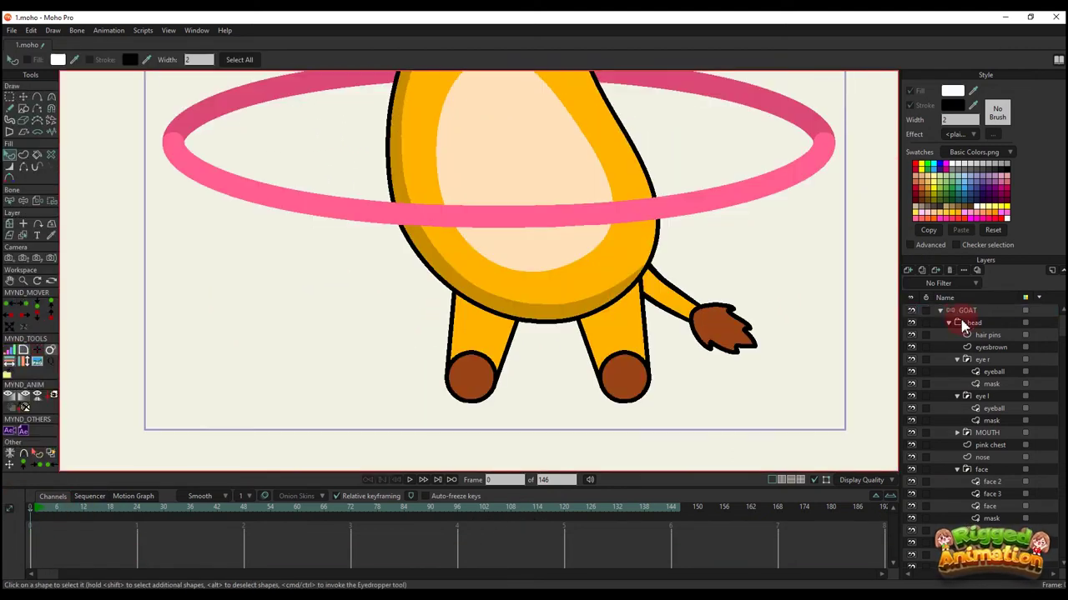
- Nudge the knee joints between the upper and lower leg bones slightly outward on both legs of the GOAT layer
click(945, 311)
key(t)
scroll(492, 227, up, 3)
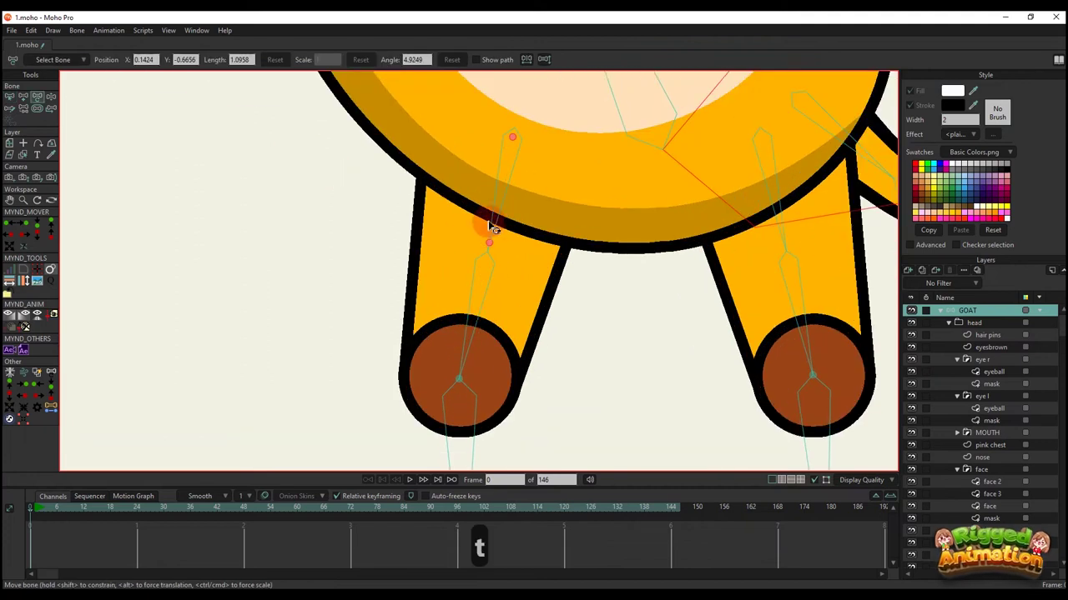
click(475, 319)
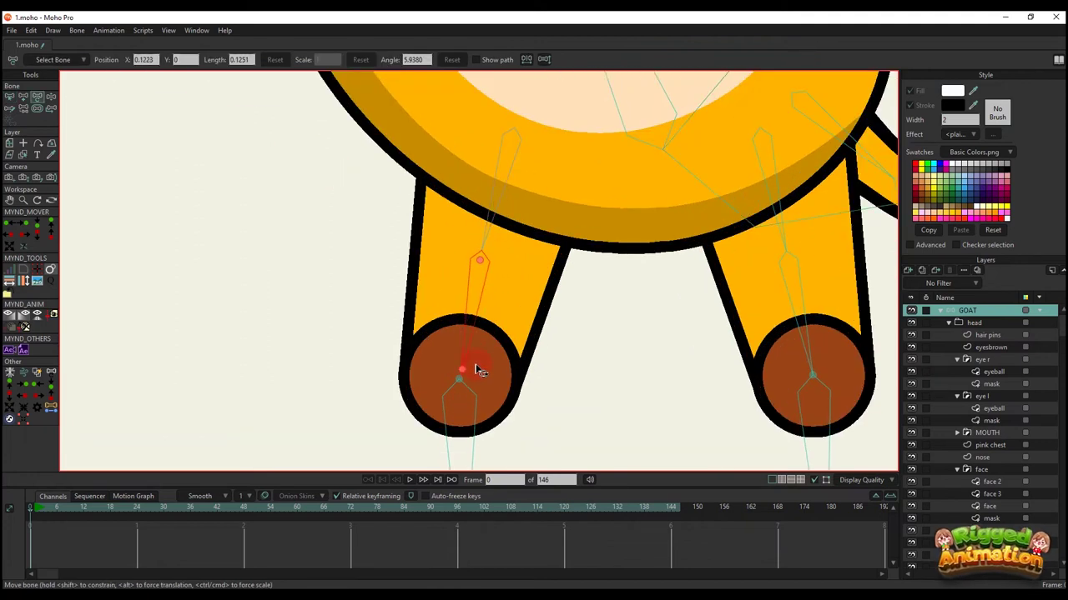
scroll(466, 404, down, 2)
click(716, 274)
scroll(727, 246, up, 2)
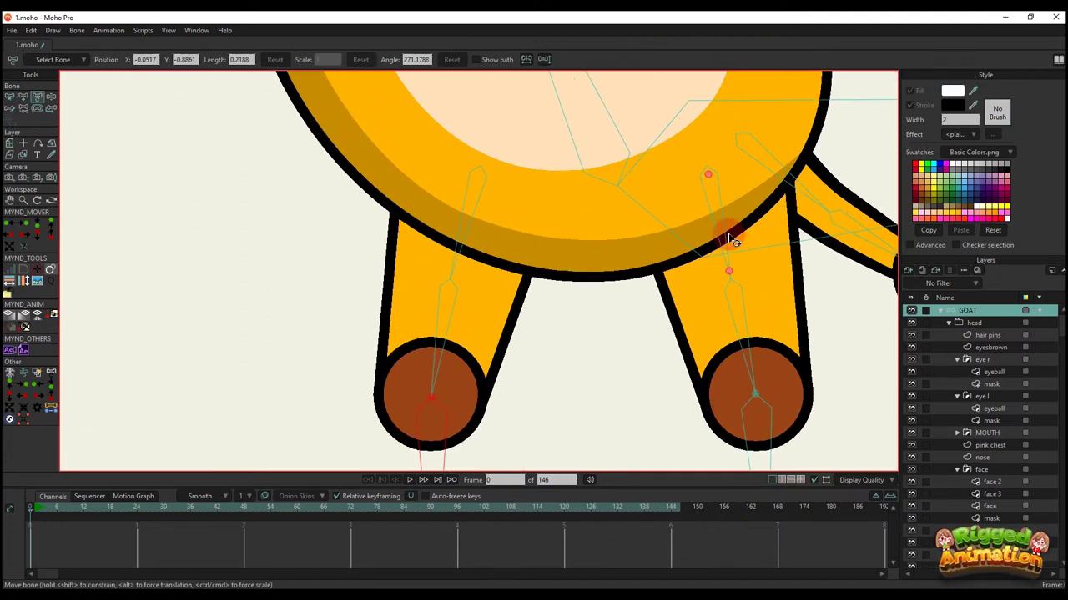
click(749, 345)
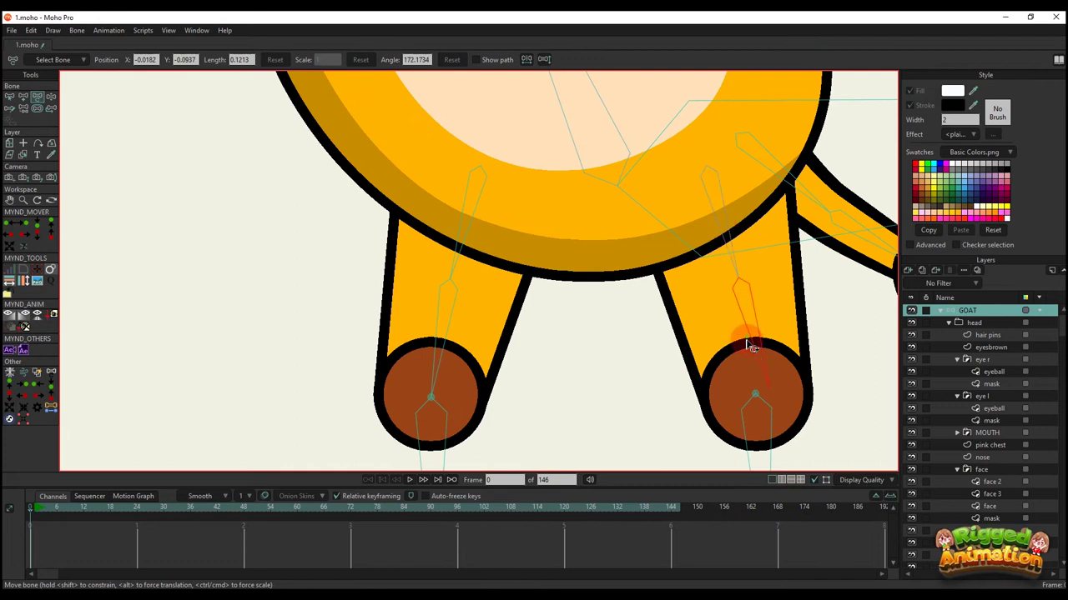
click(757, 410)
scroll(438, 406, down, 2)
- Test the leg bend at frame 5 by manipulating the root bone slightly downward
click(53, 507)
scroll(437, 332, down, 2)
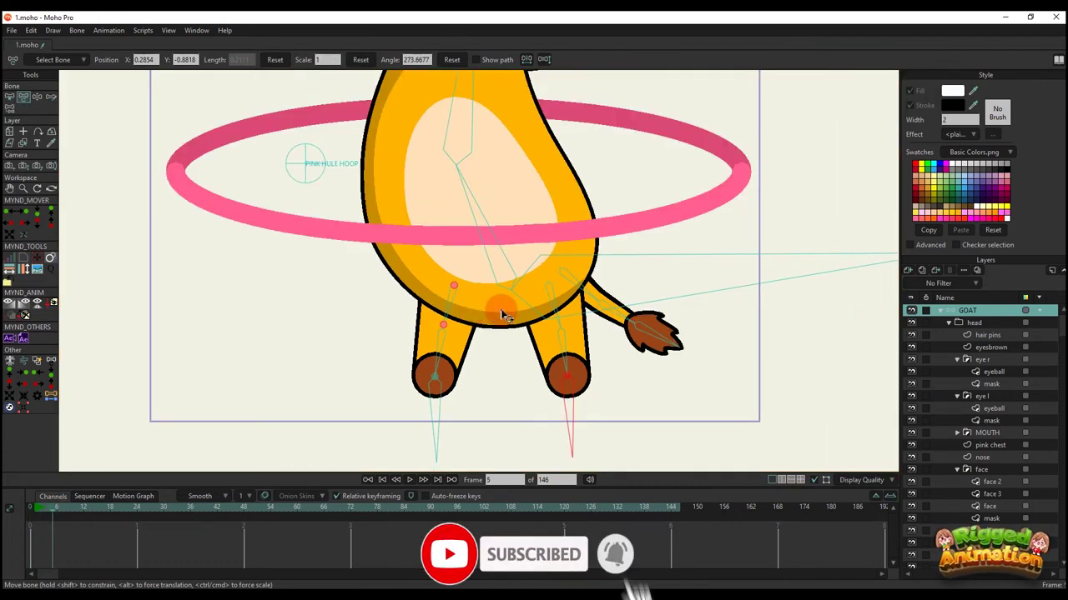
drag(501, 313, 535, 323)
key(z)
drag(673, 279, 665, 310)
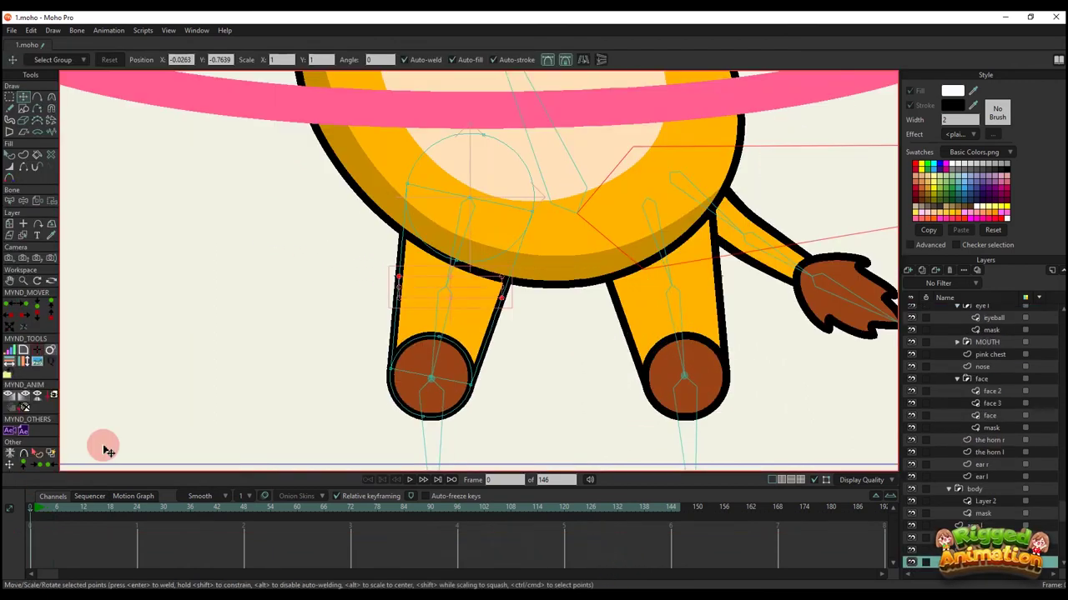
- Bind the knee and foot points of the leg on the left to lower leg bone B12
key(b)
click(436, 369)
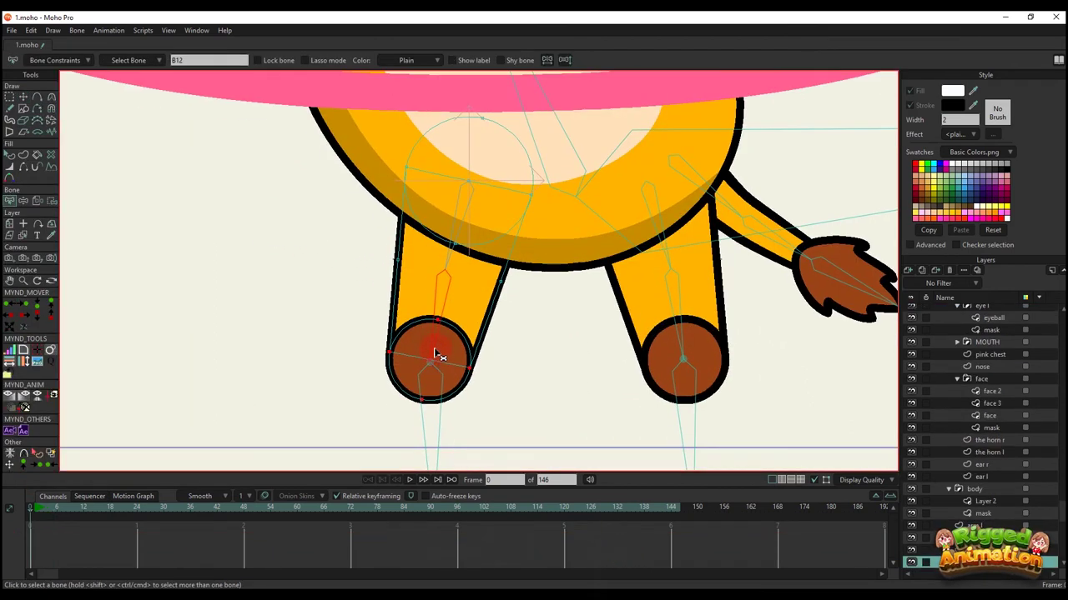
key(i)
click(364, 308)
drag(539, 460, 539, 459)
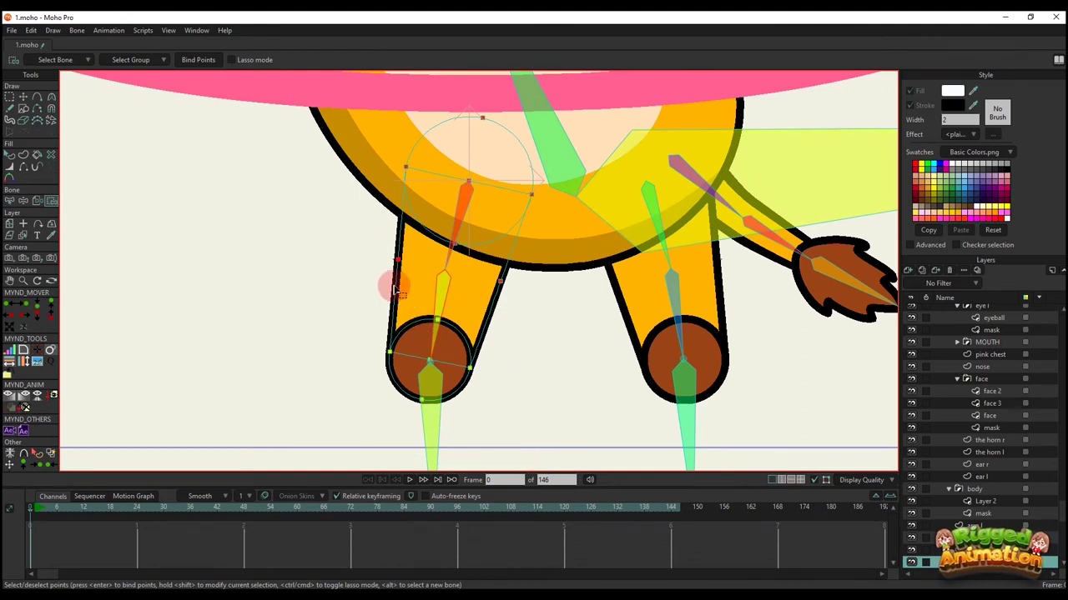
drag(458, 342, 534, 410)
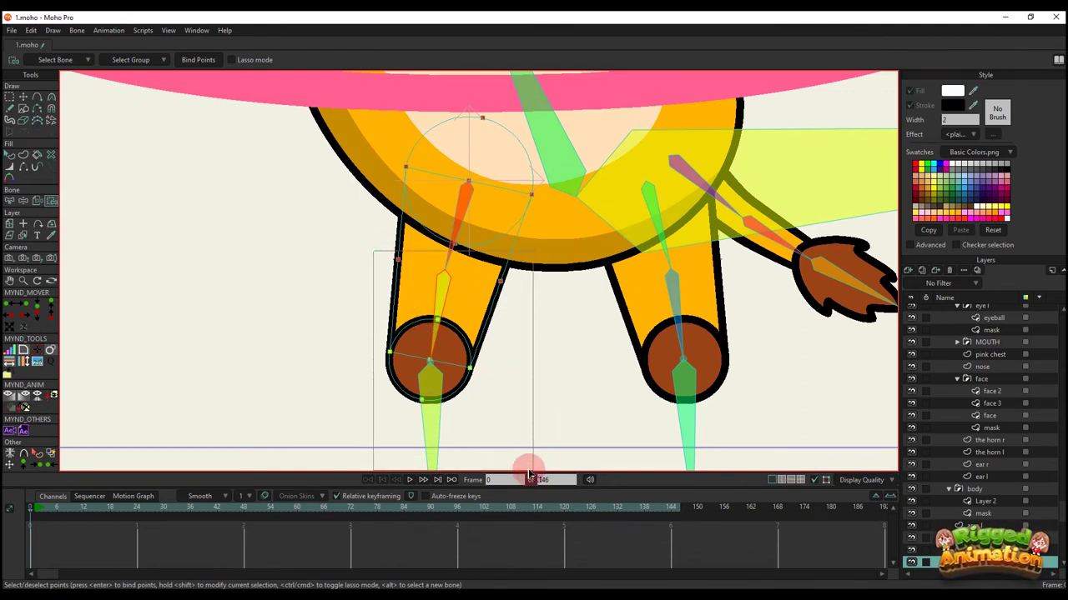
drag(529, 474, 531, 472)
- Test the left leg's bend by moving the hip bone of the GOAT rig at frame 5
scroll(968, 350, up, 3)
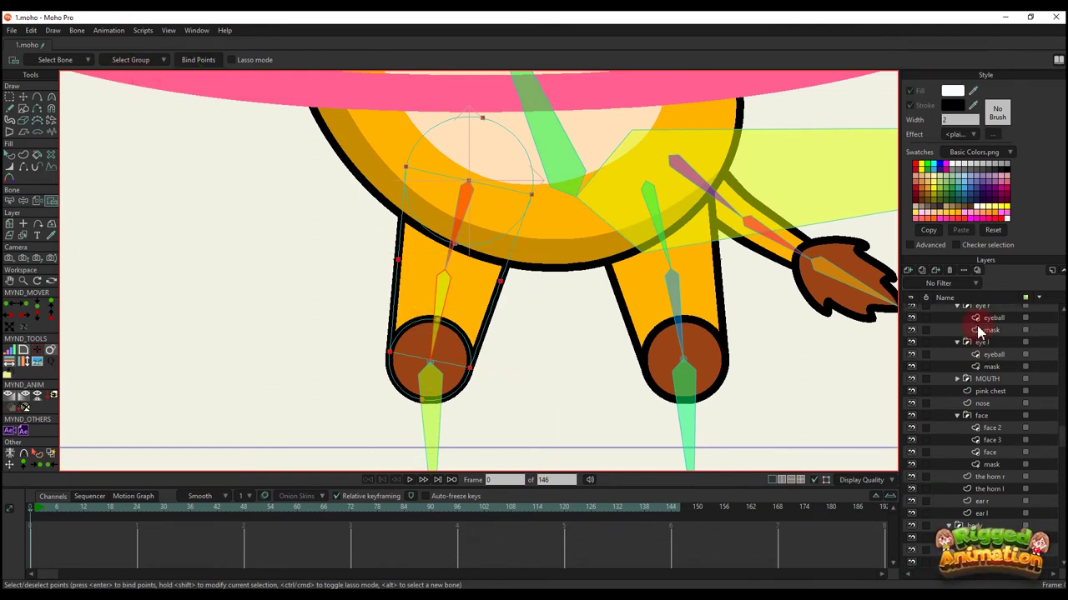
click(967, 312)
click(53, 509)
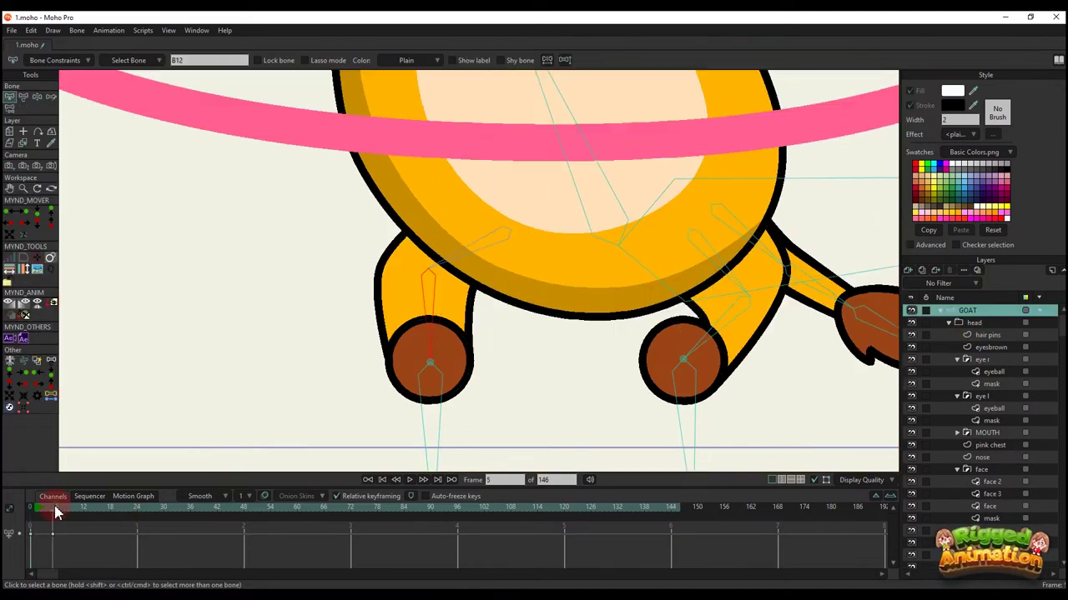
key(t)
click(574, 286)
drag(574, 286, 542, 250)
drag(47, 513, 30, 511)
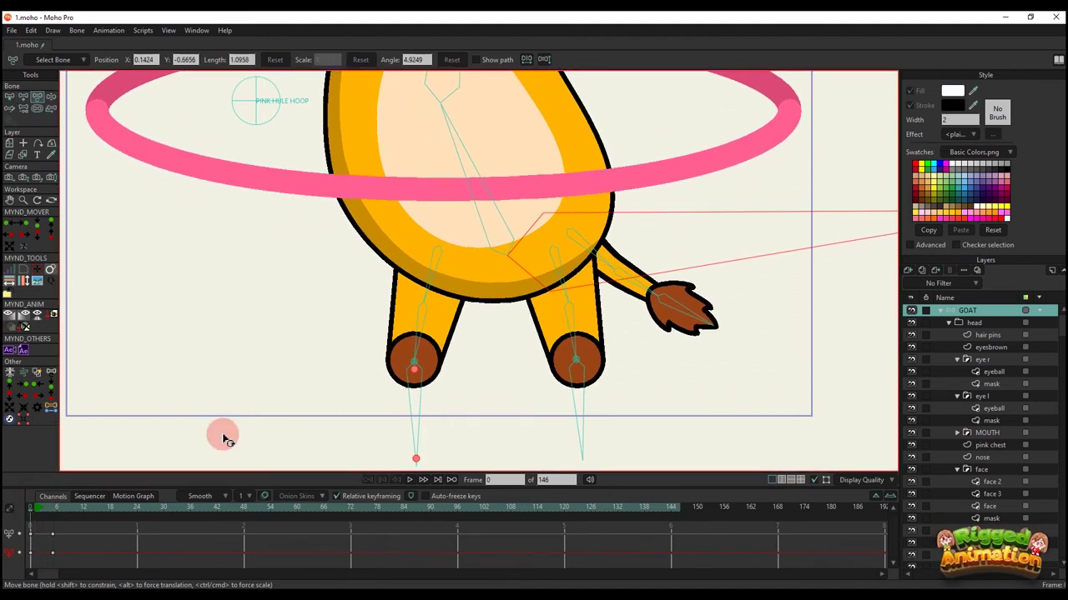
- Bind the knee and foot points of the leg on the right to lower leg bone B14
alt+right_click(576, 332)
alt+right_click(586, 340)
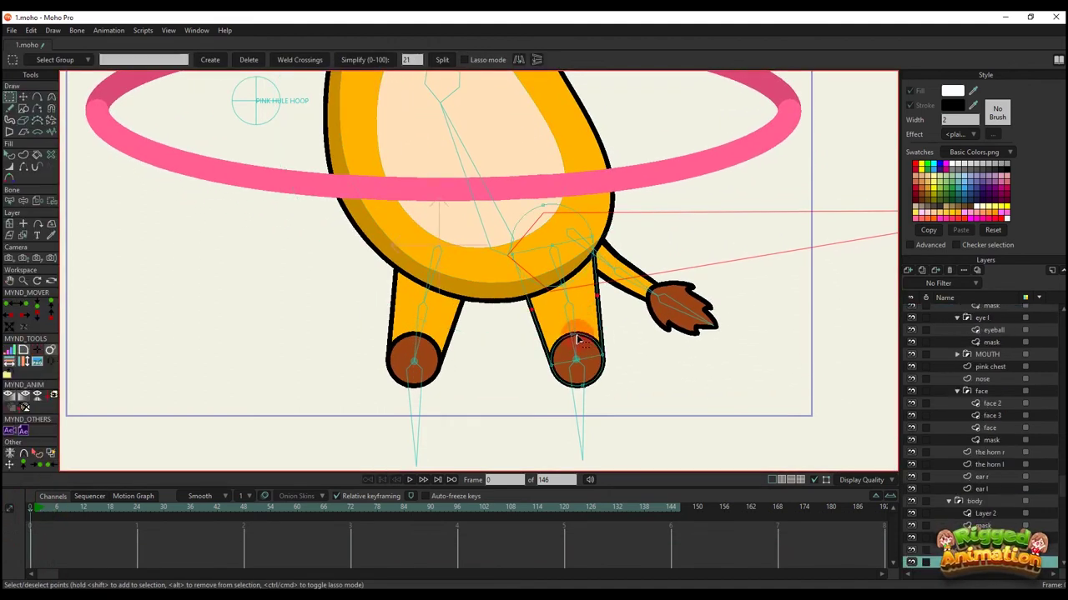
key(b)
click(574, 327)
scroll(574, 327, down, 2)
key(i)
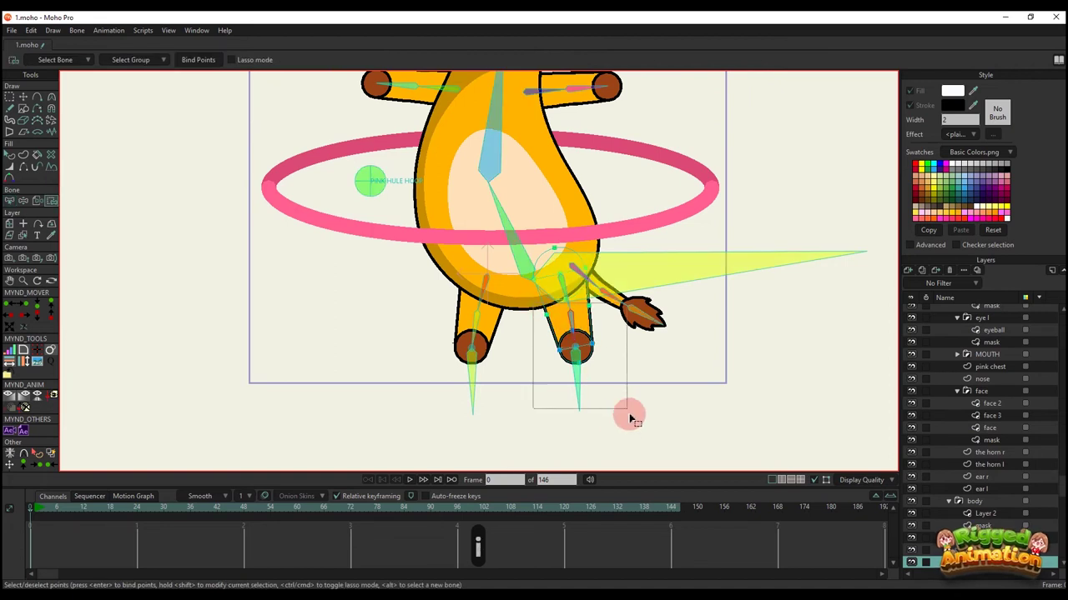
scroll(853, 364, up, 3)
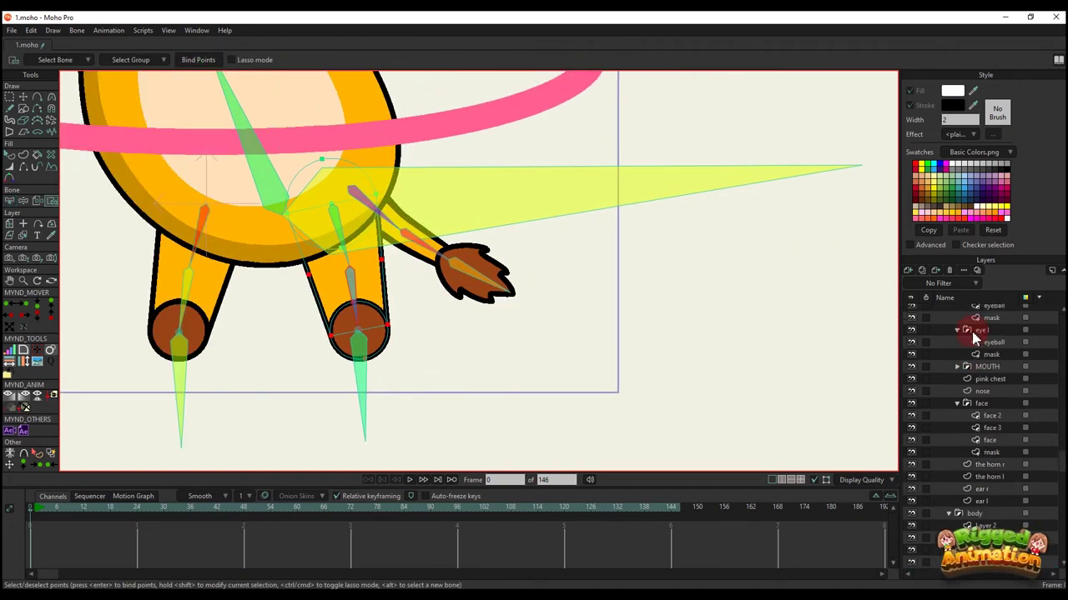
- Test both legs' bending by moving the GOAT rig's hip bone at frame 5
scroll(972, 334, up, 3)
click(966, 311)
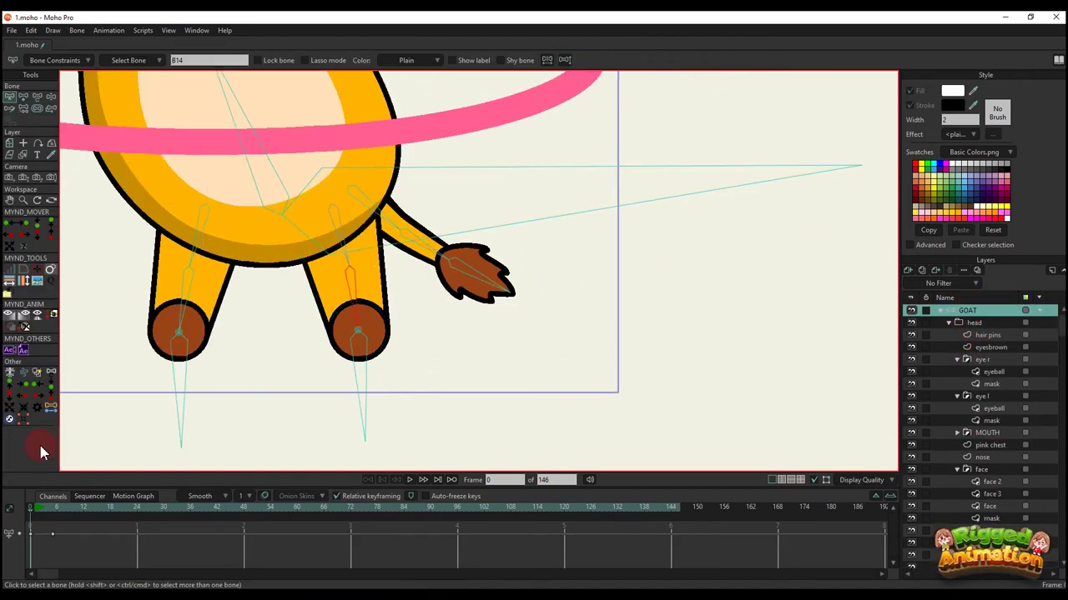
click(55, 507)
scroll(275, 344, down, 3)
drag(291, 336, 371, 340)
key(z)
mouse_move(456, 271)
mouse_down()
mouse_move(461, 291)
mouse_move(495, 267)
mouse_move(517, 276)
mouse_move(425, 283)
mouse_move(474, 296)
mouse_move(488, 274)
mouse_move(569, 283)
mouse_move(646, 271)
mouse_move(400, 279)
mouse_move(601, 274)
mouse_move(486, 275)
mouse_move(478, 297)
mouse_move(471, 284)
mouse_up()
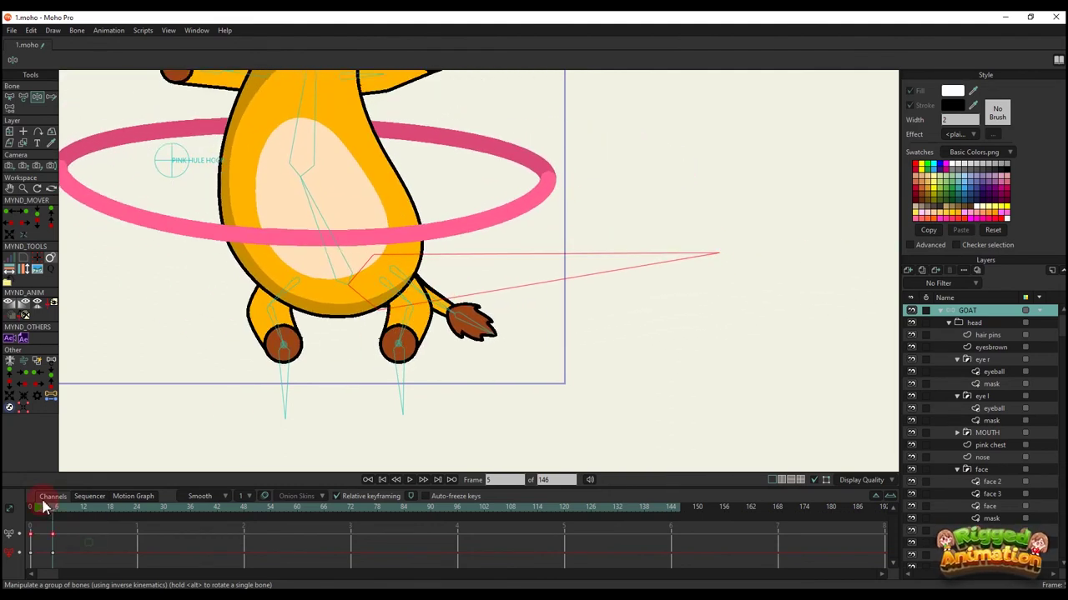
- Delete the test pose keyframes at frame 5 and return to frame 0
key(BackSpace)
drag(44, 507, 9, 488)
- Test the left arm's elbow by rotating its forearm bone upward at frame 4
scroll(390, 197, down, 4)
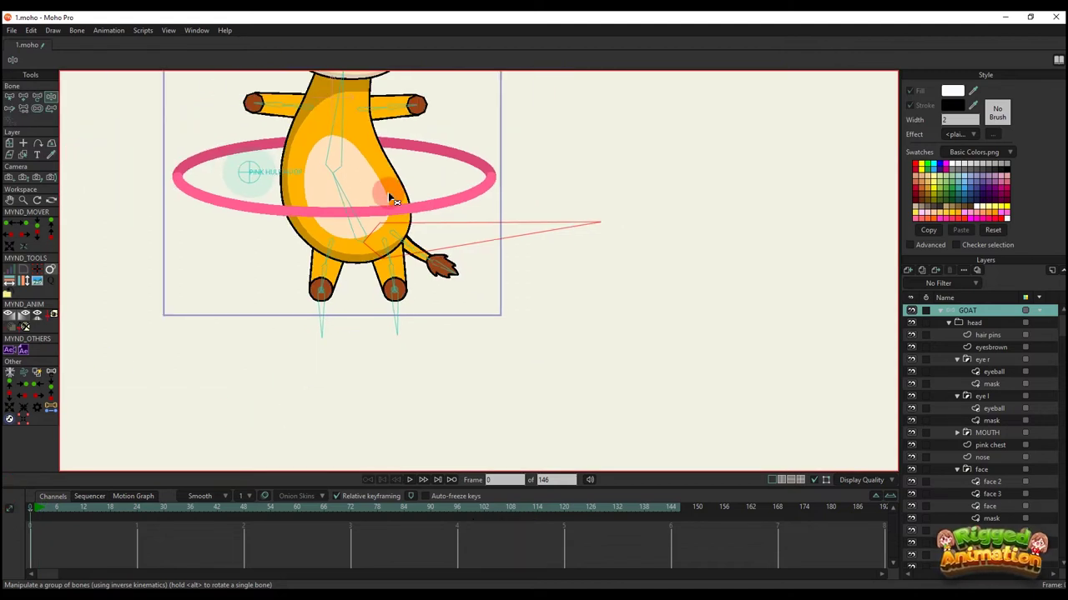
drag(340, 165, 412, 299)
scroll(412, 298, up, 2)
click(48, 510)
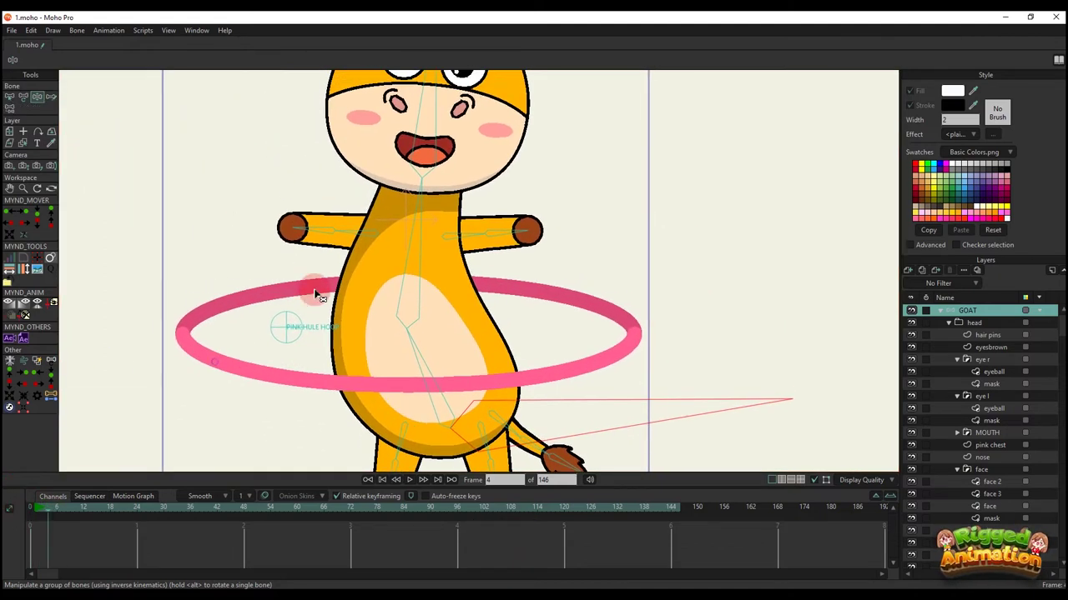
scroll(314, 292, up, 3)
key(t)
drag(333, 210, 328, 189)
drag(354, 195, 365, 209)
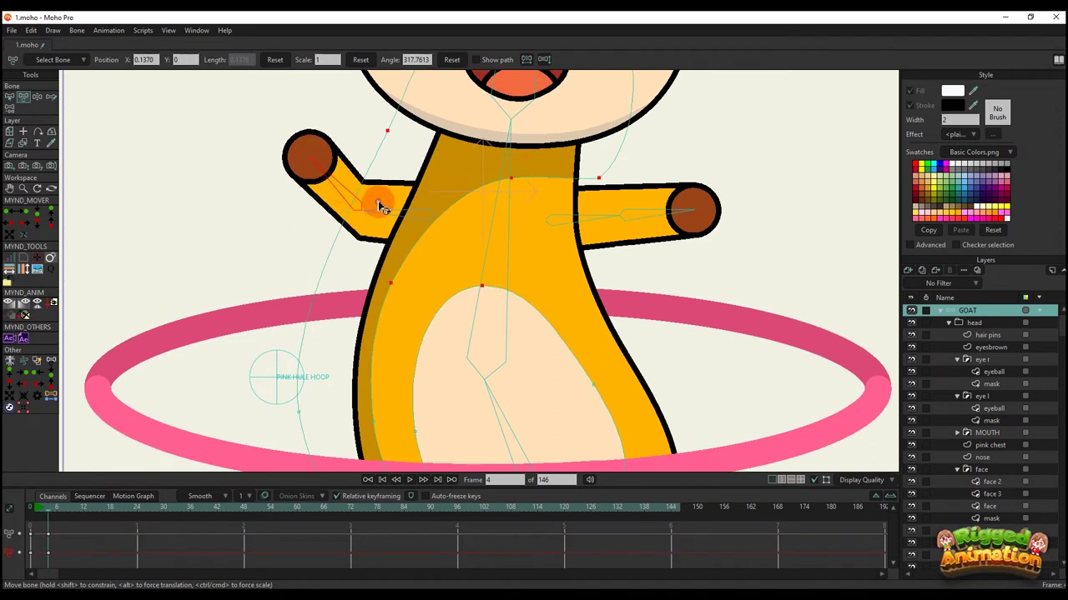
- Smooth the left arm's two elbow points to a curvature of 0.30 at frame 0
alt+right_click(378, 204)
drag(49, 510, 31, 508)
alt+right_click(328, 191)
scroll(334, 189, up, 3)
key(g)
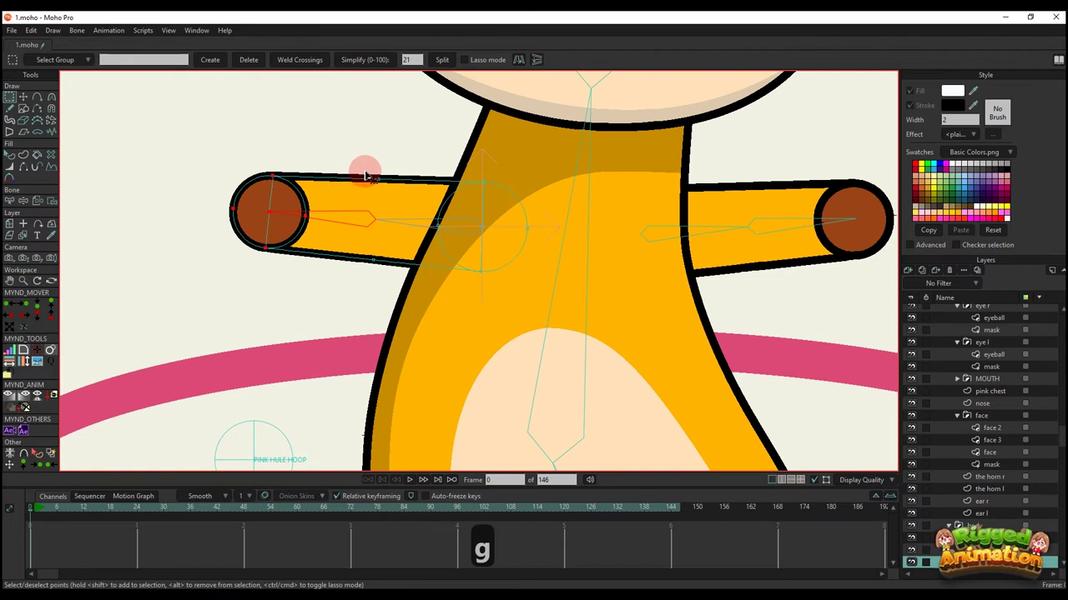
drag(397, 294, 397, 293)
key(c)
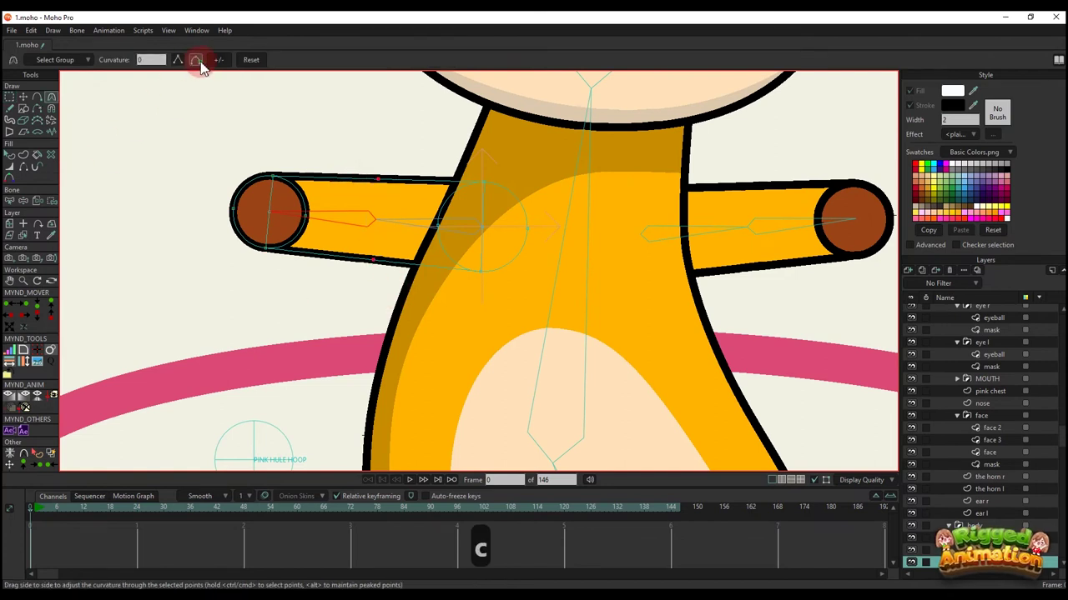
click(197, 61)
- Test the left arm's smoothed elbow by rotating the forearm bone upright at frame 4
scroll(453, 256, up, 1)
drag(653, 257, 498, 253)
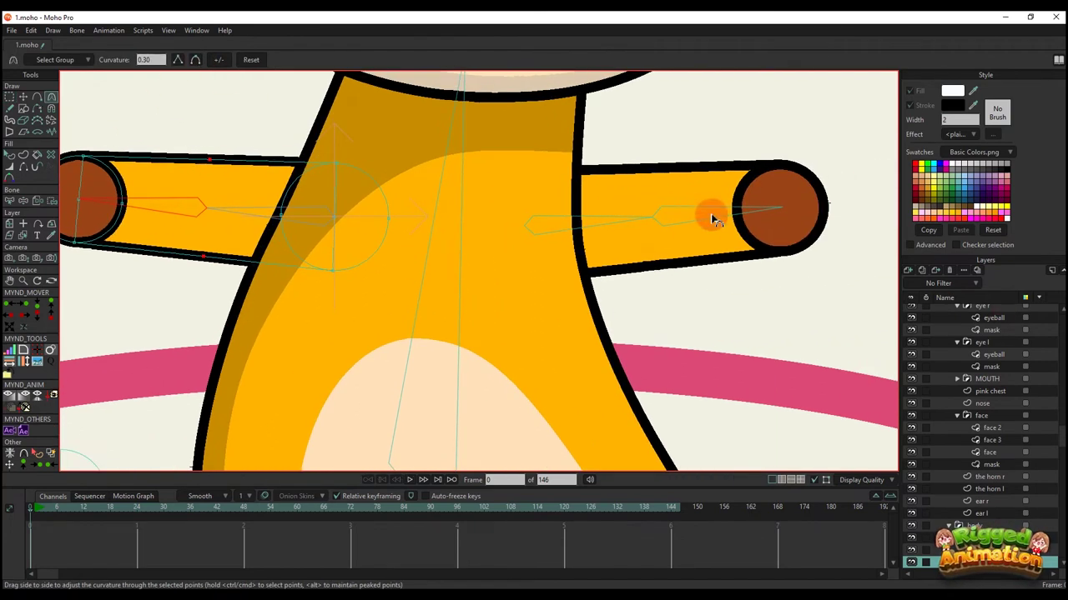
scroll(977, 318, up, 2)
click(967, 311)
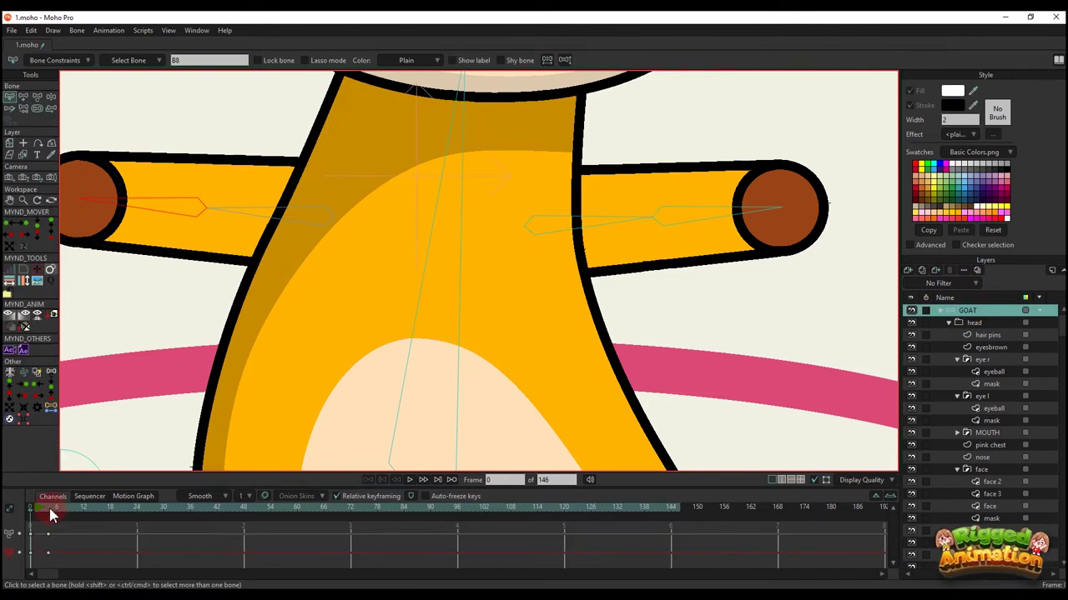
click(49, 511)
drag(161, 202, 306, 202)
key(t)
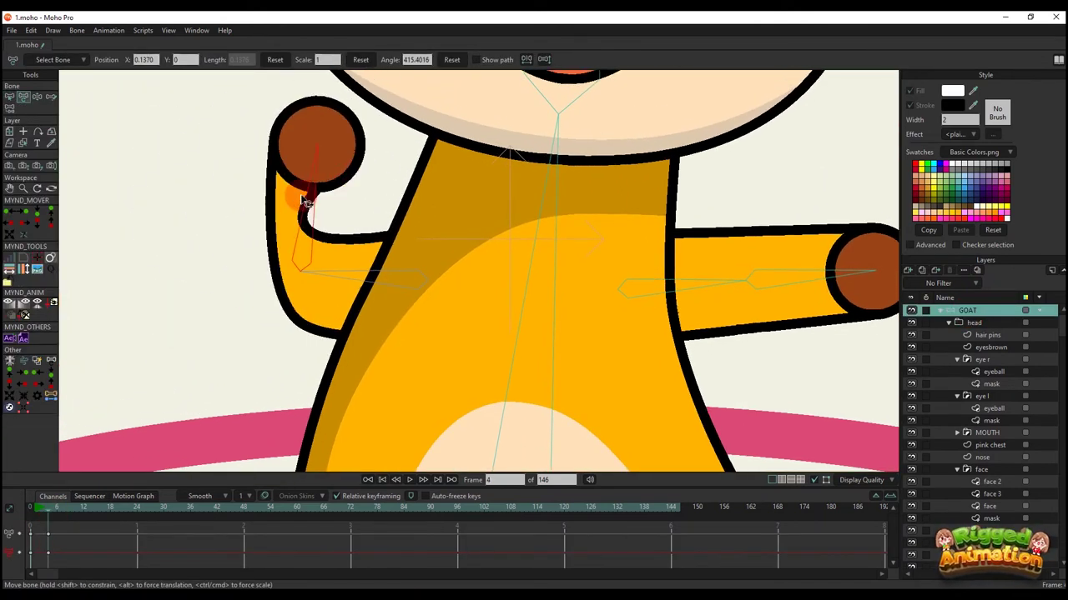
- Bind the left arm's elbow and hand points to forearm bone B8 at frame 0
click(31, 515)
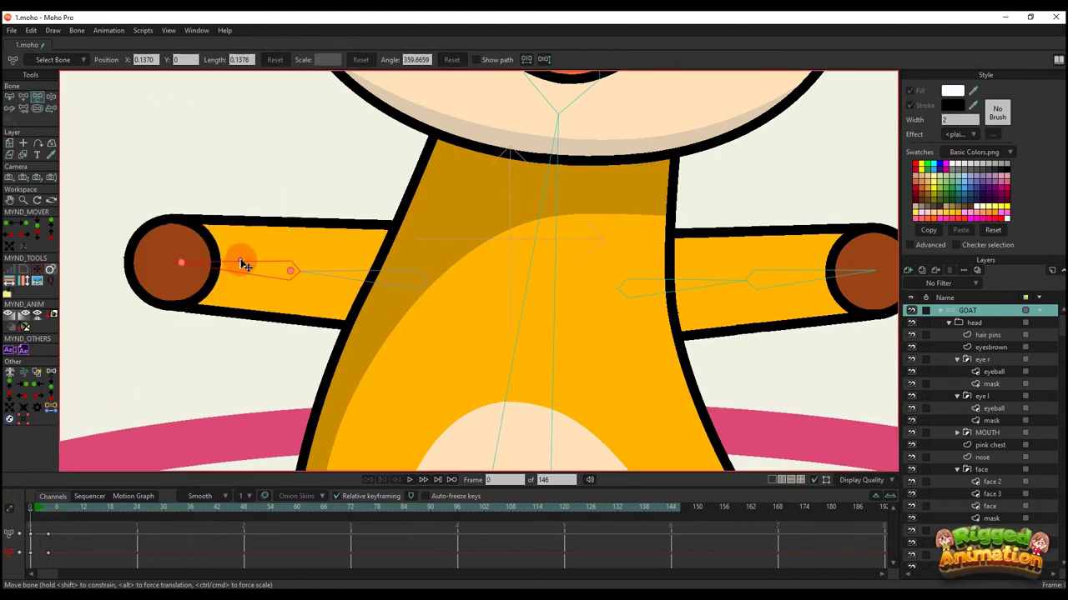
ctrl+alt+click(244, 265)
key(b)
drag(238, 269, 297, 274)
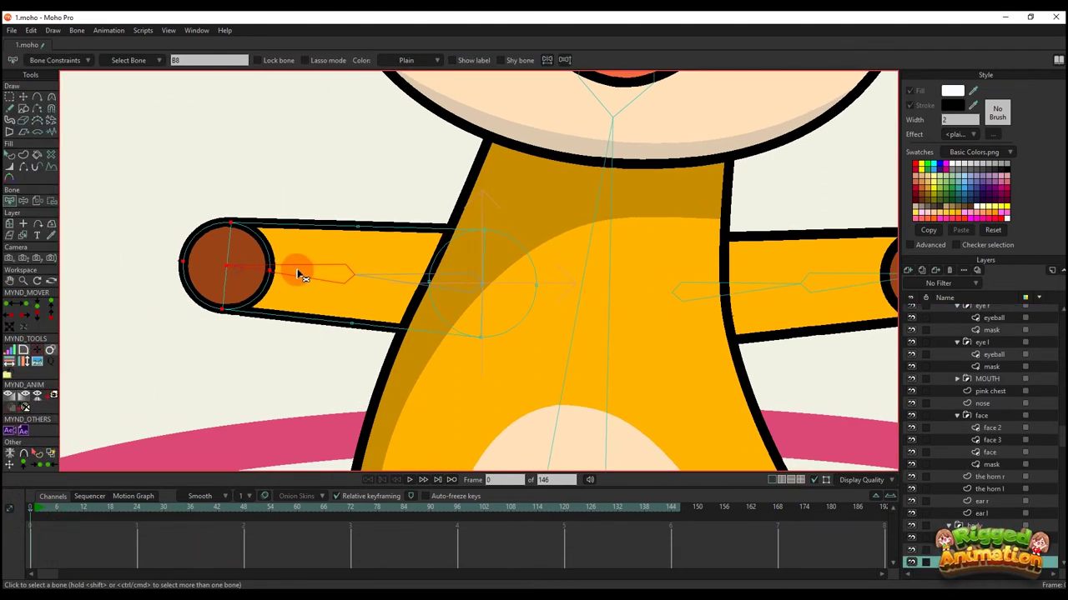
scroll(295, 274, down, 2)
key(i)
drag(187, 201, 358, 361)
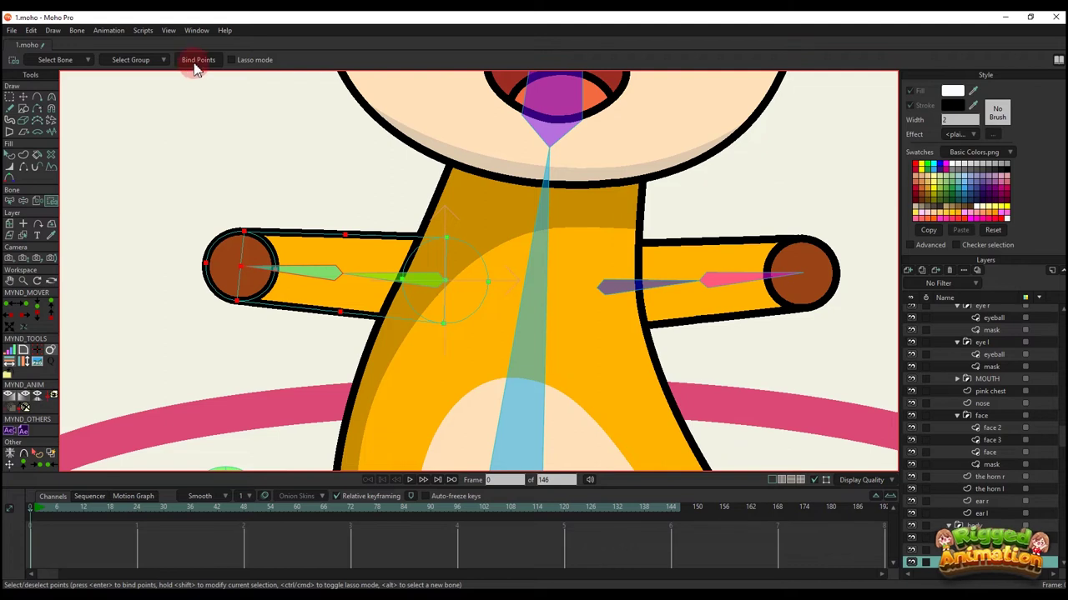
- Test the left arm's new binding by rotating the forearm bone downward at frame 4
scroll(854, 345, up, 1)
scroll(957, 342, up, 2)
scroll(968, 313, up, 1)
click(965, 311)
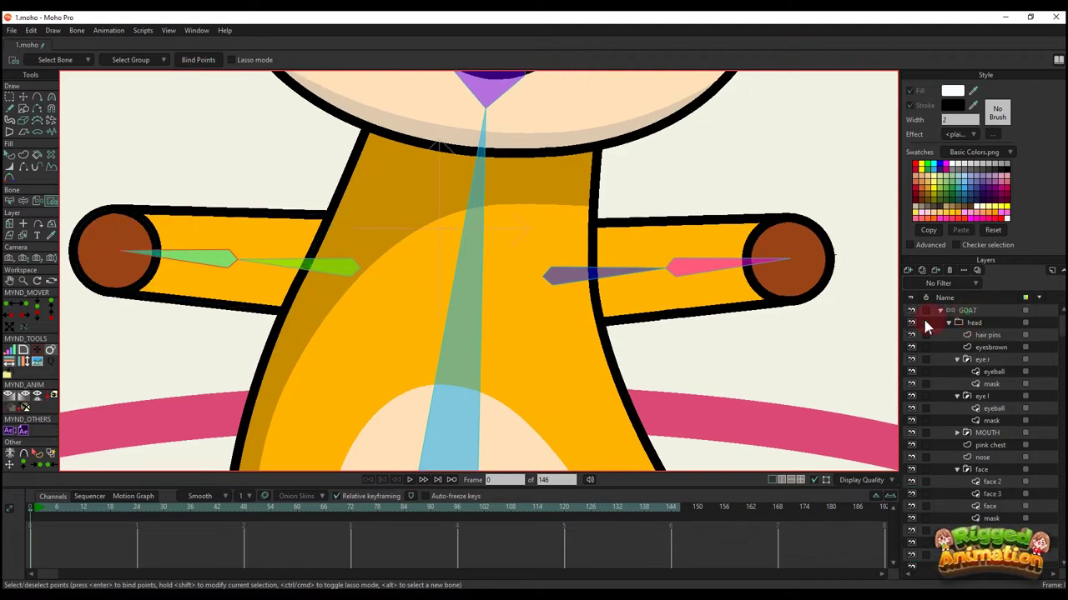
click(49, 508)
drag(145, 317, 203, 362)
scroll(202, 359, down, 2)
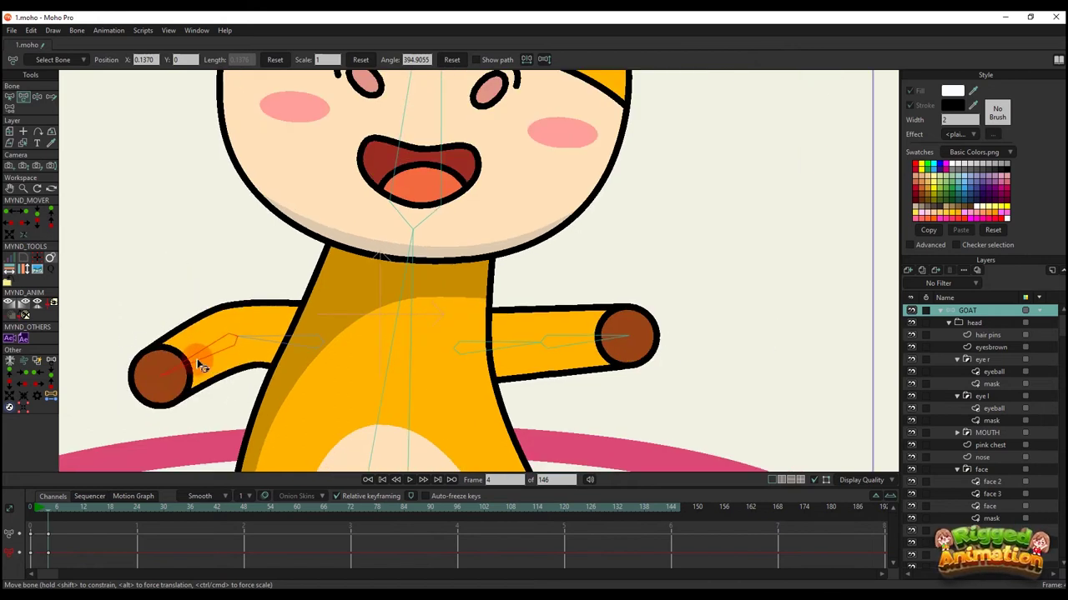
scroll(204, 360, down, 3)
drag(268, 317, 320, 284)
scroll(466, 279, up, 1)
scroll(466, 279, up, 1)
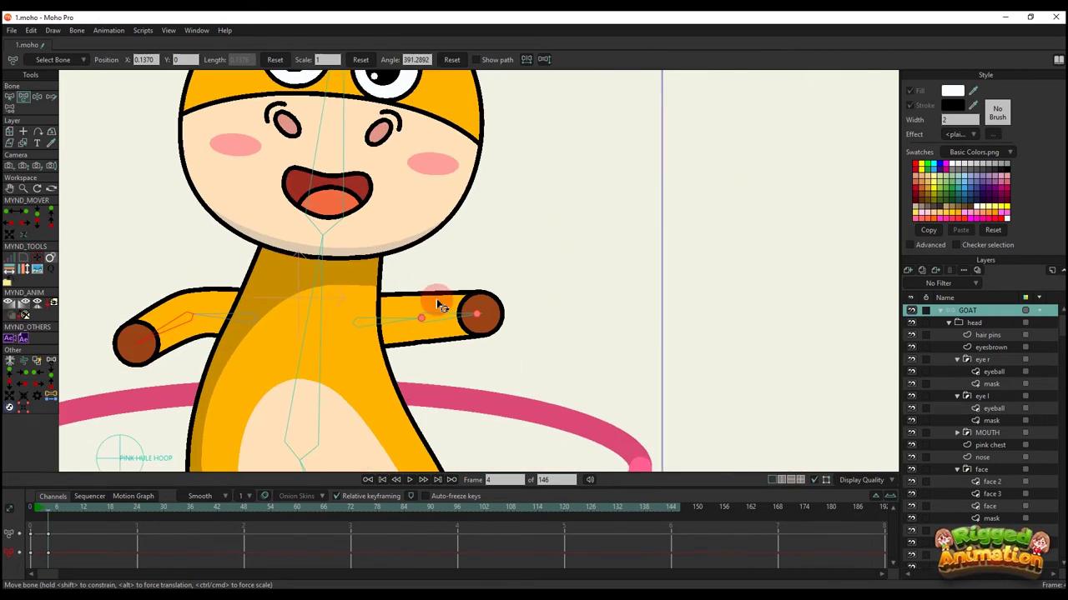
- Bind the right arm's elbow and hand points to forearm bone B10 at frame 0
alt+right_click(433, 305)
key(b)
click(21, 509)
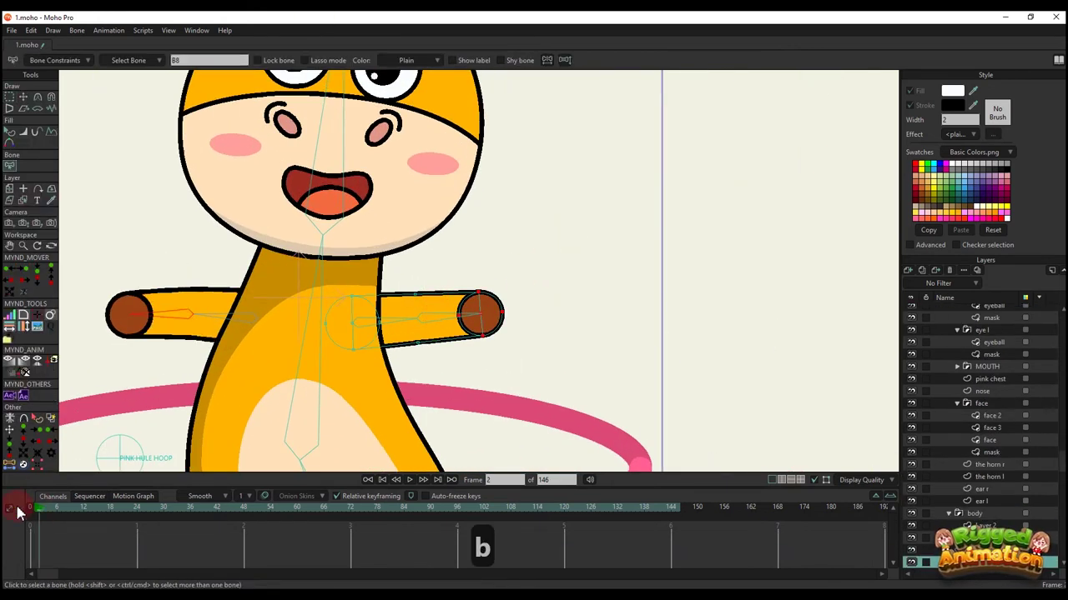
drag(372, 349, 478, 316)
key(b)
click(545, 285)
drag(533, 294, 540, 296)
key(i)
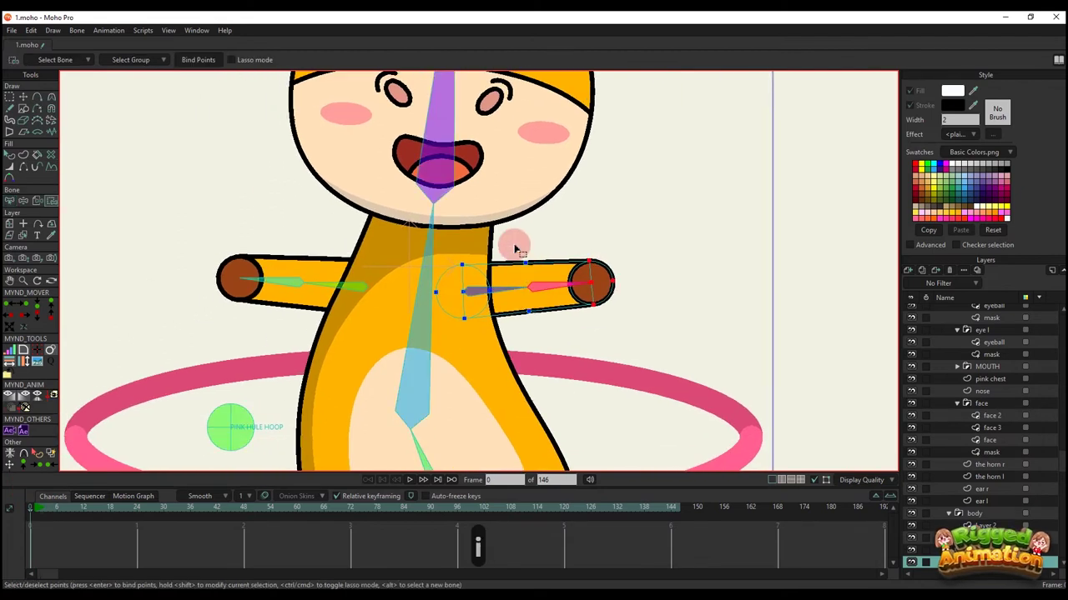
- Rotate the right forearm bone upward to an angle of about 46 degrees at frame 5 to test its elbow
scroll(924, 334, up, 3)
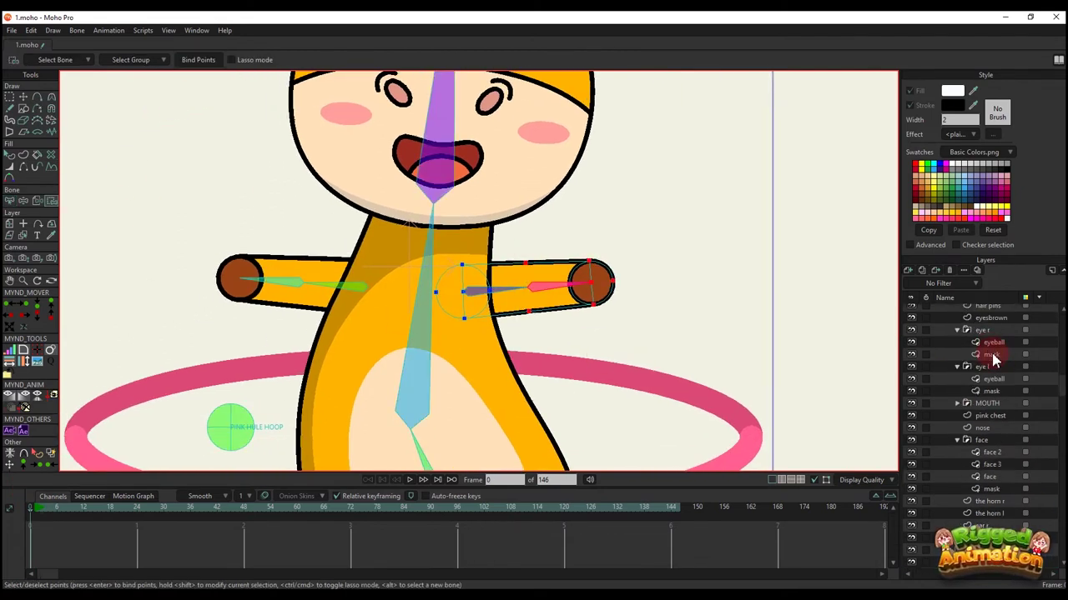
click(967, 310)
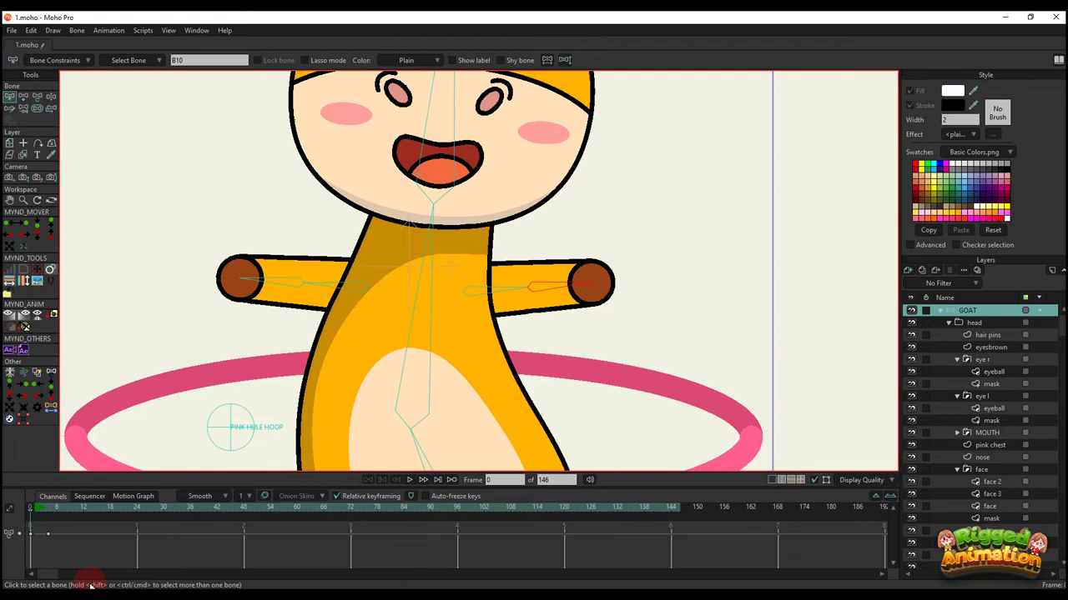
click(50, 514)
key(t)
drag(537, 288, 558, 283)
scroll(542, 287, up, 3)
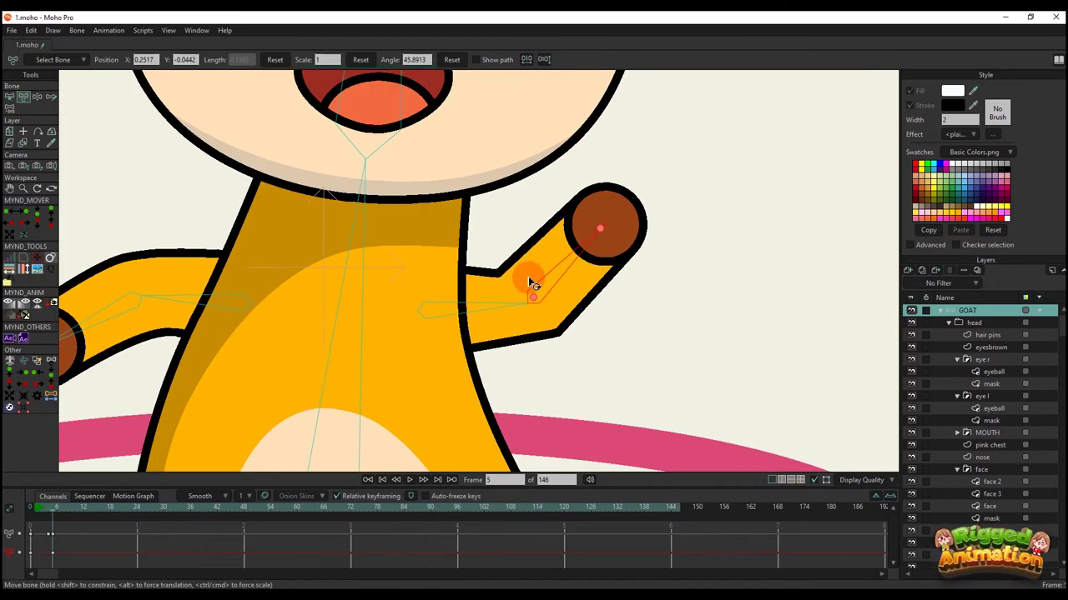
- Smooth the right arm's two elbow points to a curvature of 0.30 at frame 0
ctrl+alt+click(465, 309)
click(37, 515)
key(g)
click(449, 302)
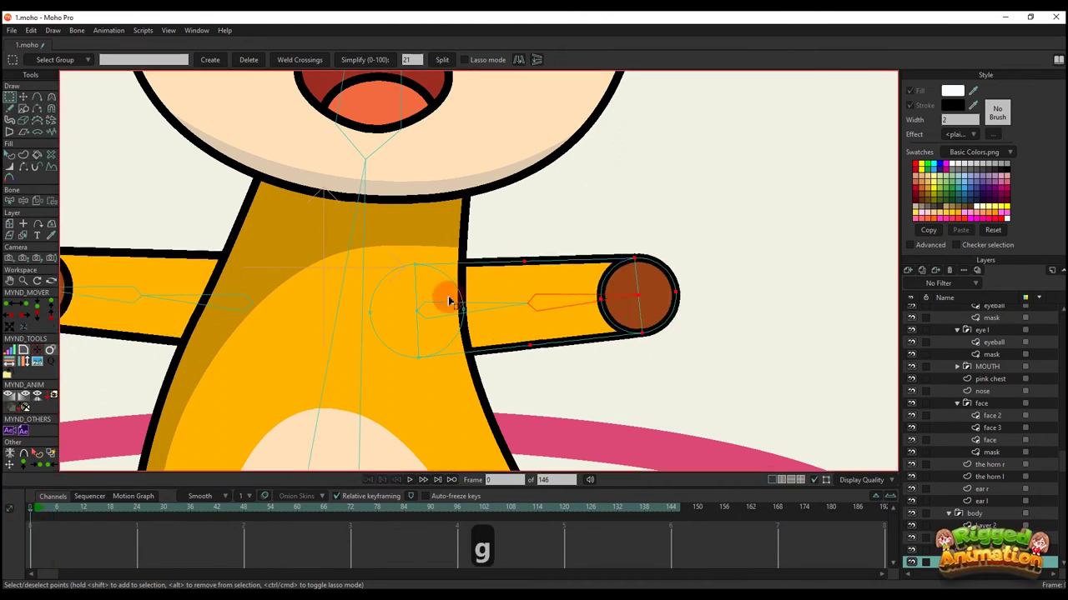
drag(518, 267, 548, 375)
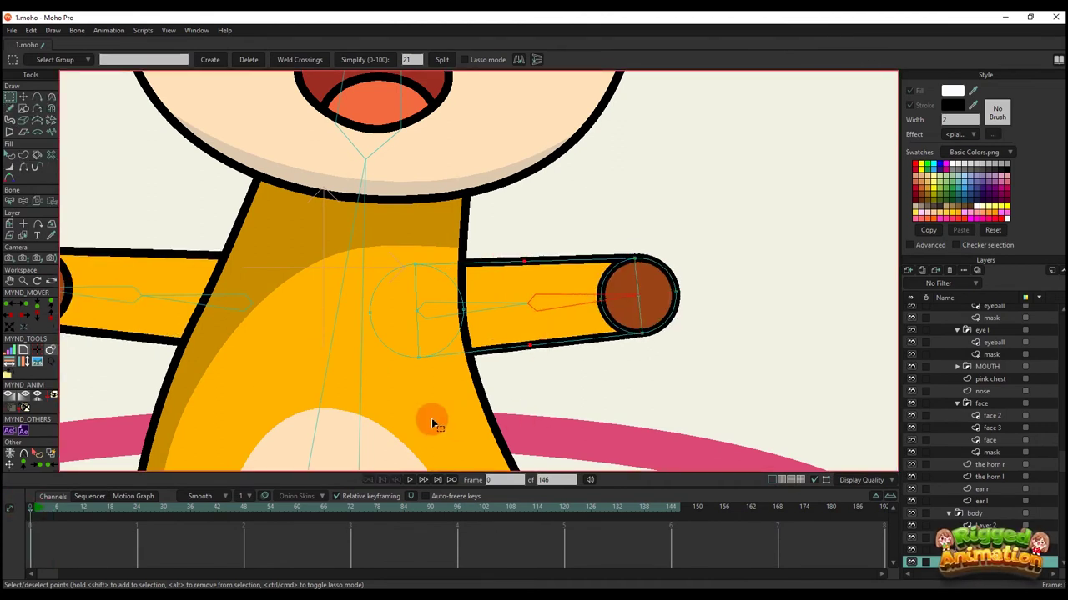
key(c)
- Pose the GOAT rig's arms at frame 4 with the left forearm raised and the right forearm lowered
scroll(1039, 345, up, 3)
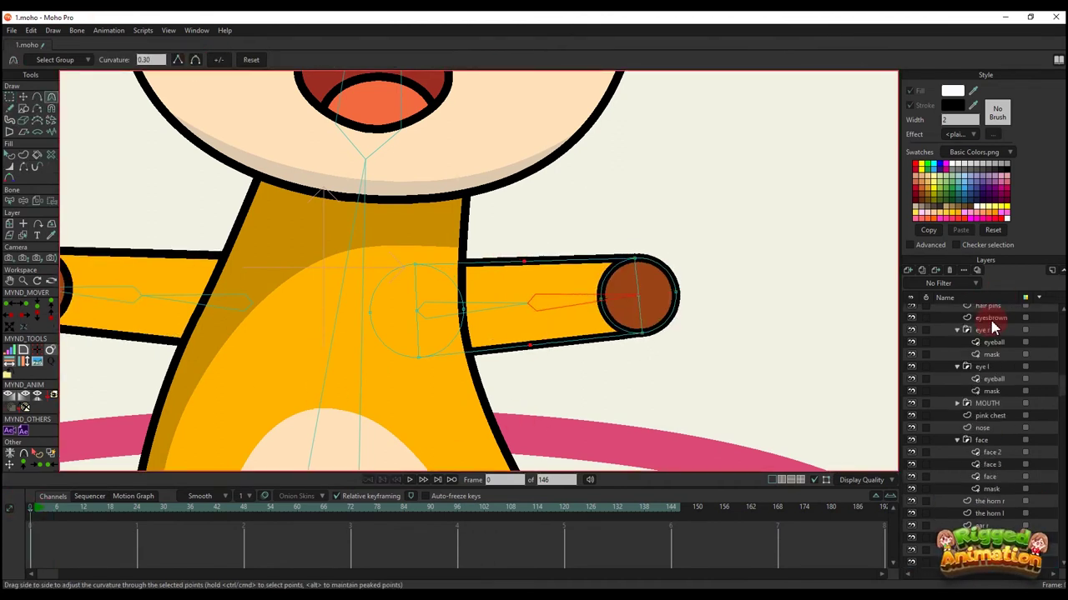
click(968, 311)
drag(38, 511, 48, 514)
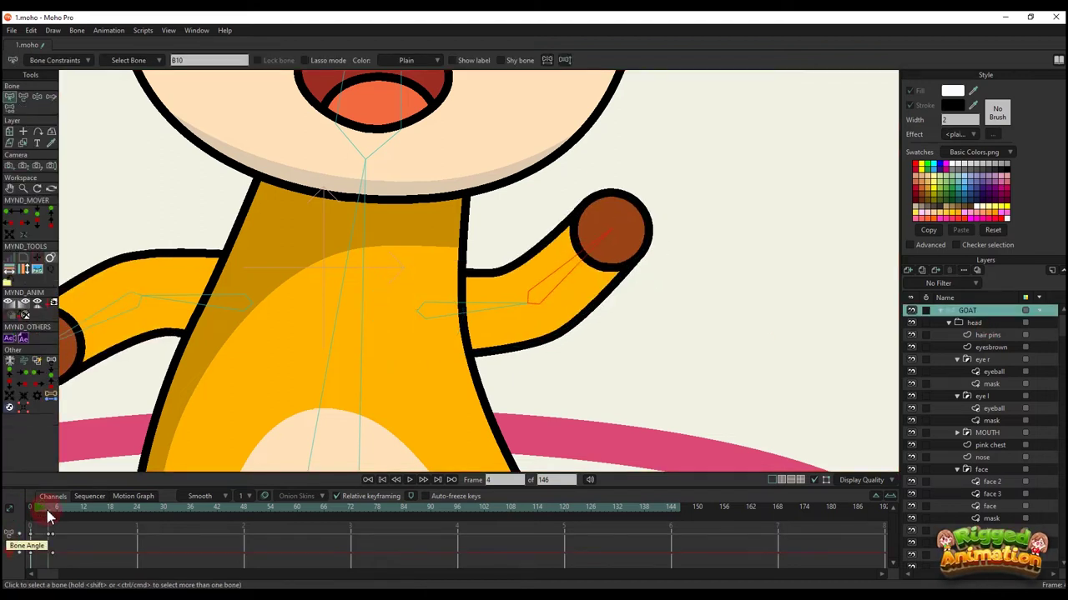
scroll(251, 399, down, 3)
key(t)
drag(448, 302, 547, 304)
drag(249, 321, 250, 283)
- Rotate the hip bone to an angle of about 7.8 degrees at frame 4 to flex the body and legs
scroll(433, 277, down, 3)
drag(499, 450, 533, 364)
scroll(528, 388, up, 3)
scroll(515, 392, down, 3)
scroll(534, 383, up, 2)
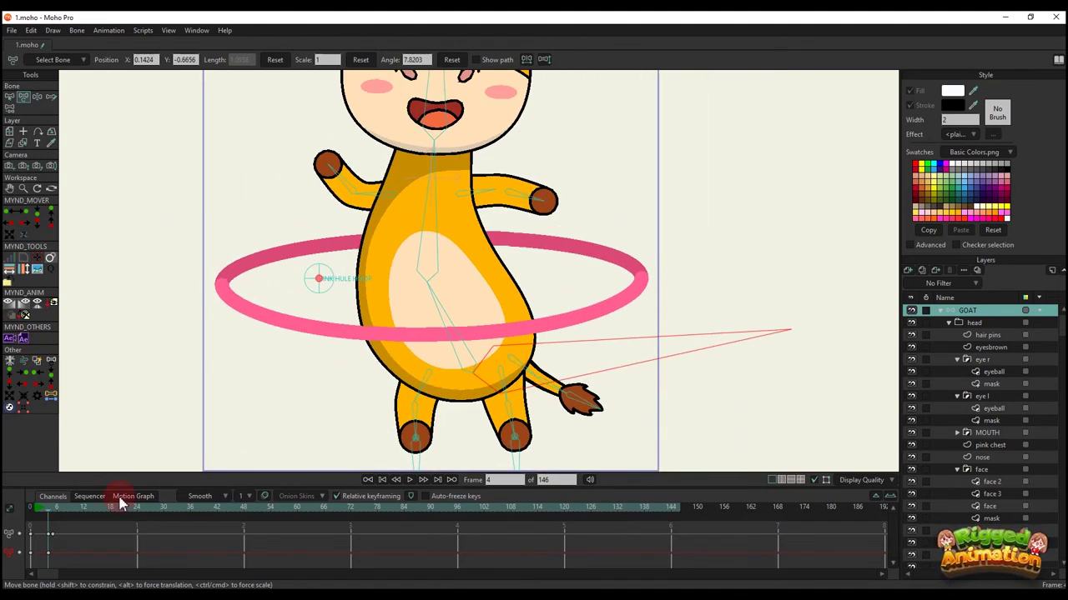
- Check which parent bone the right forearm bone is attached to at frame 0
drag(48, 507, 5, 504)
drag(449, 213, 453, 231)
scroll(453, 233, up, 3)
key(b)
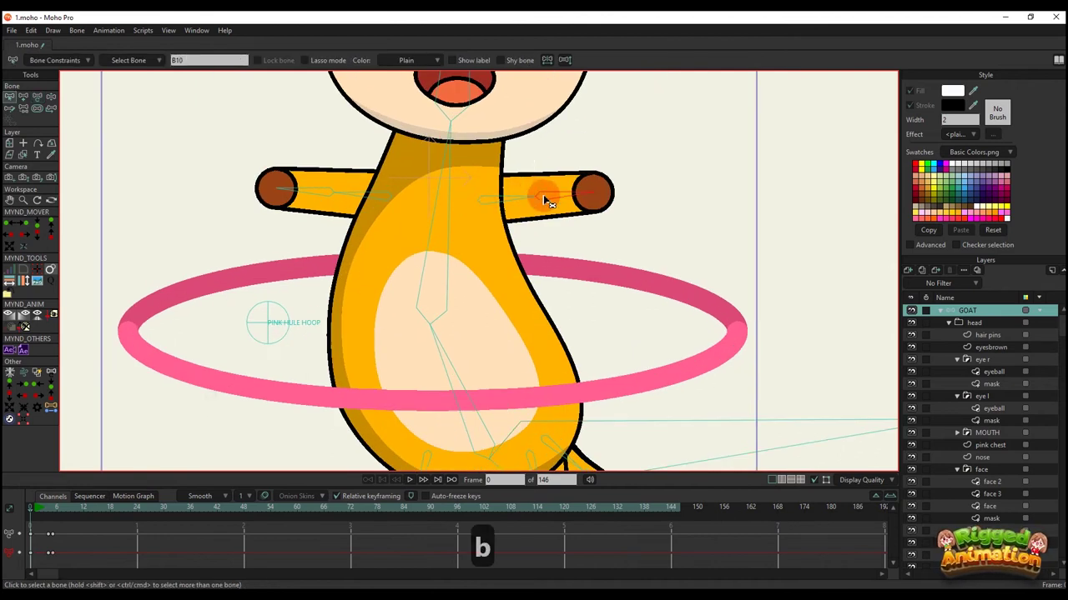
click(543, 194)
key(p)
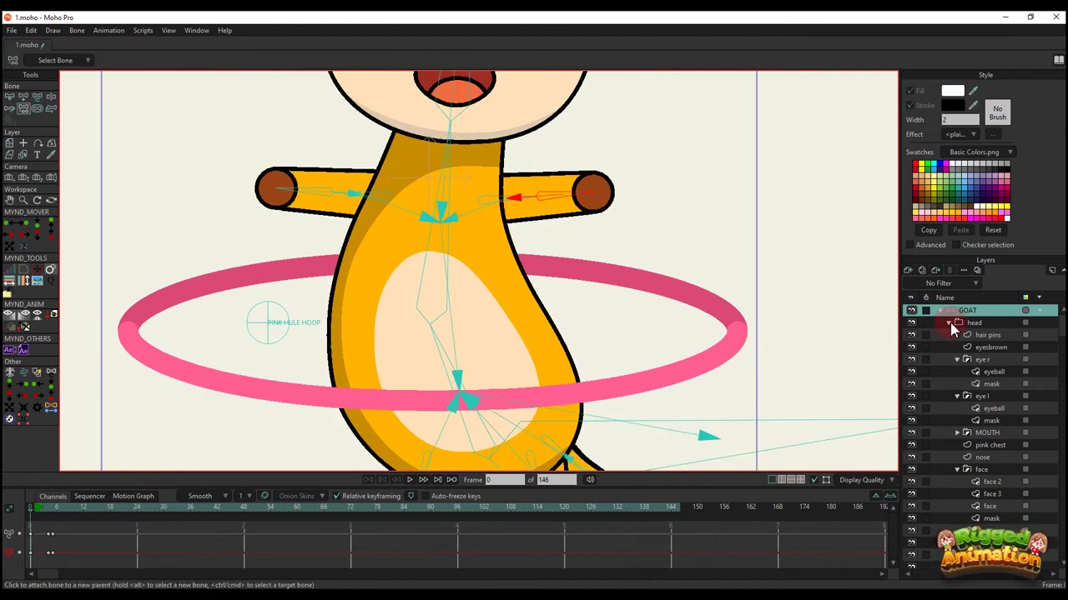
- Clear the test pose keyframes from the GOAT rig's timeline and return to frame 0
drag(44, 508, 63, 510)
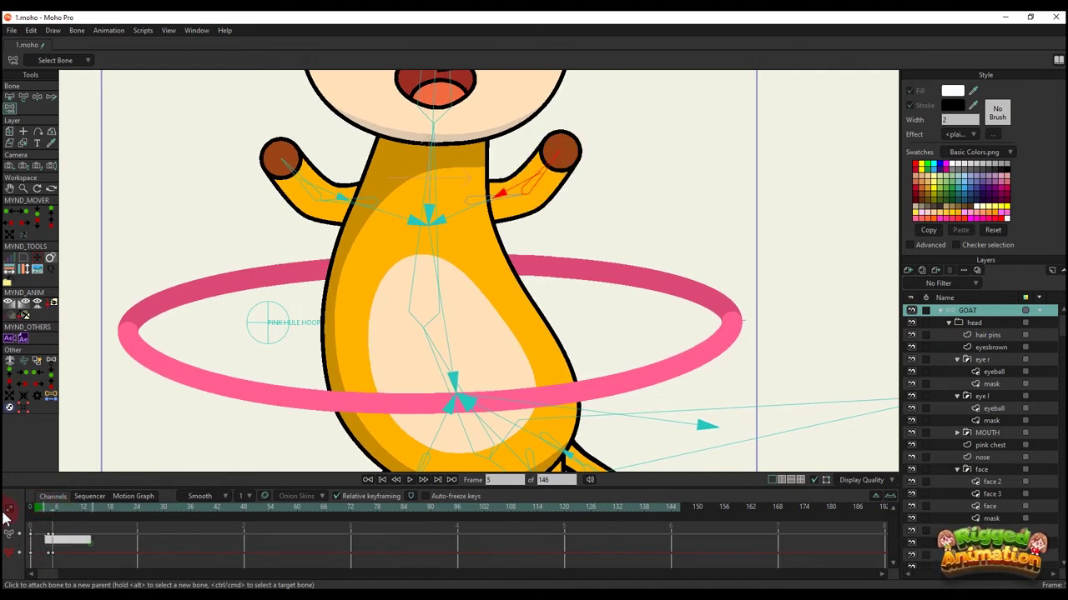
key(BackSpace)
click(31, 508)
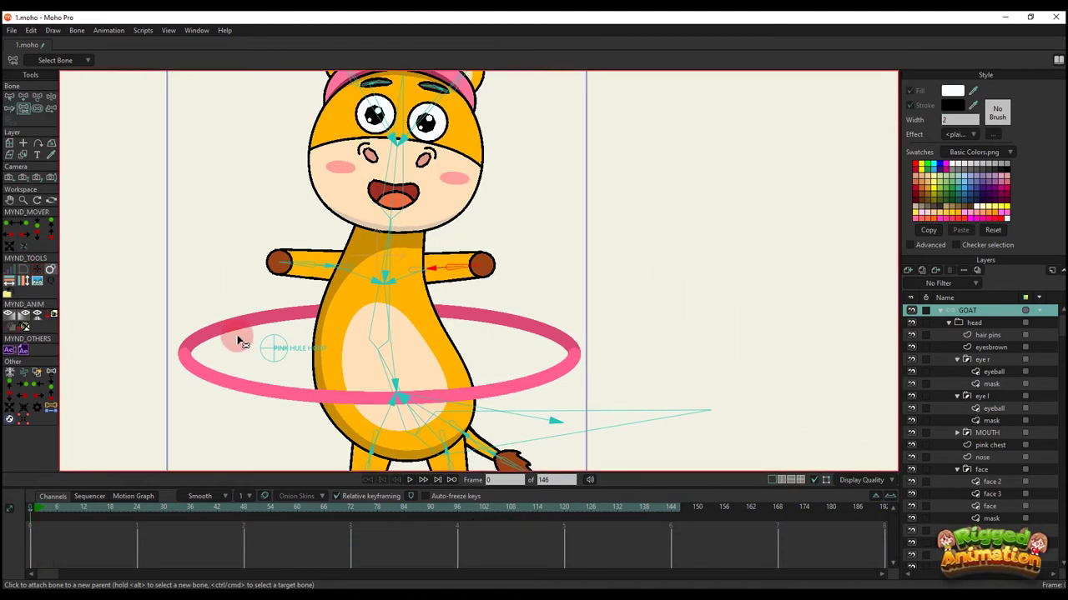
- Bind the points of the front hula hoop shape to the PINK HULE HOOP bone
alt+right_click(269, 320)
scroll(270, 336, up, 2)
key(b)
click(277, 353)
scroll(282, 357, down, 3)
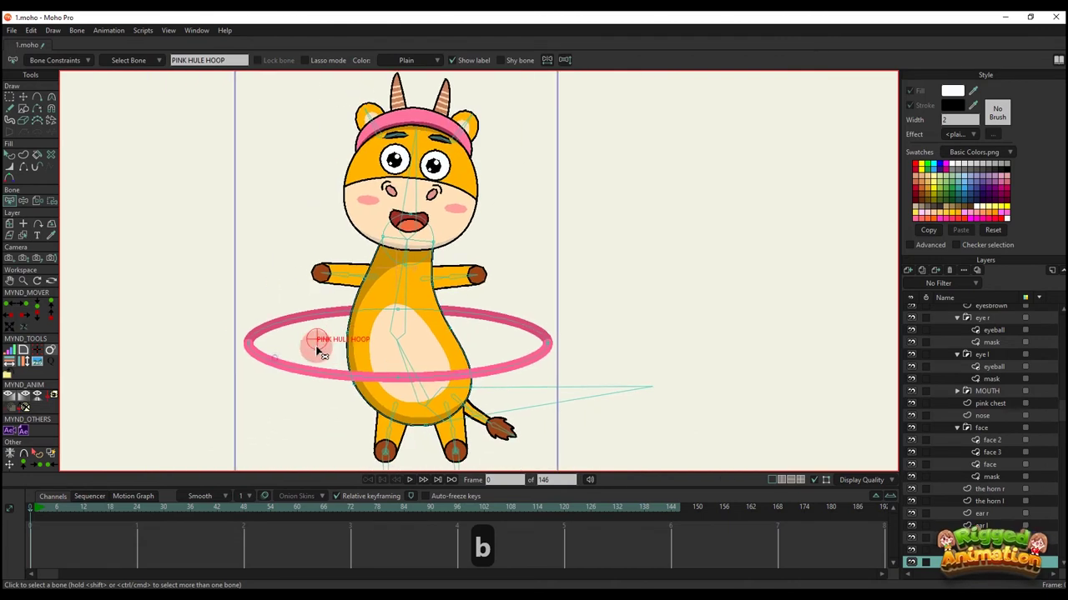
scroll(316, 350, up, 2)
key(i)
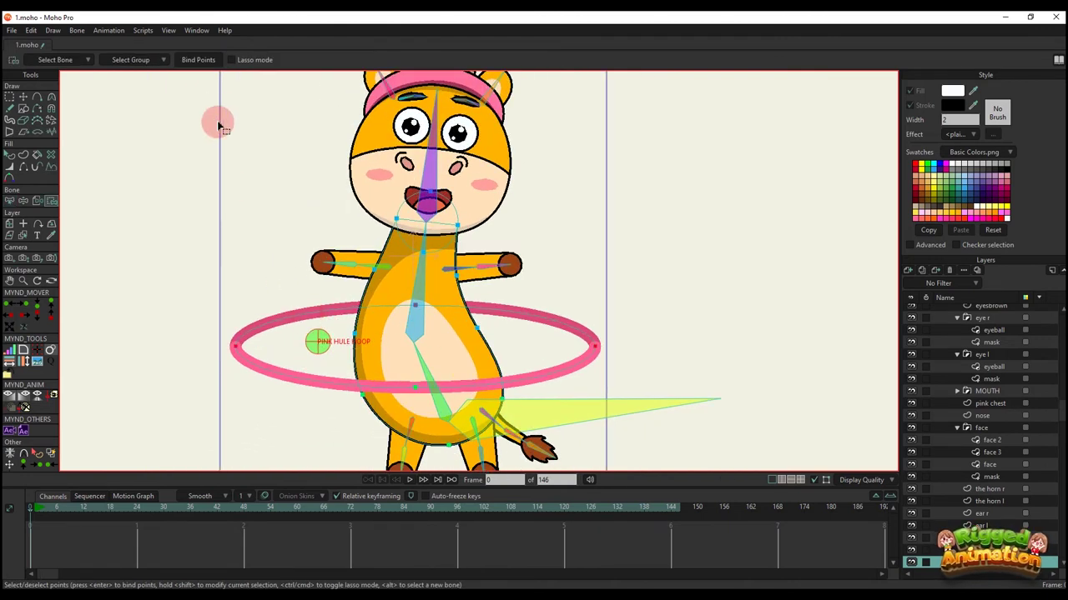
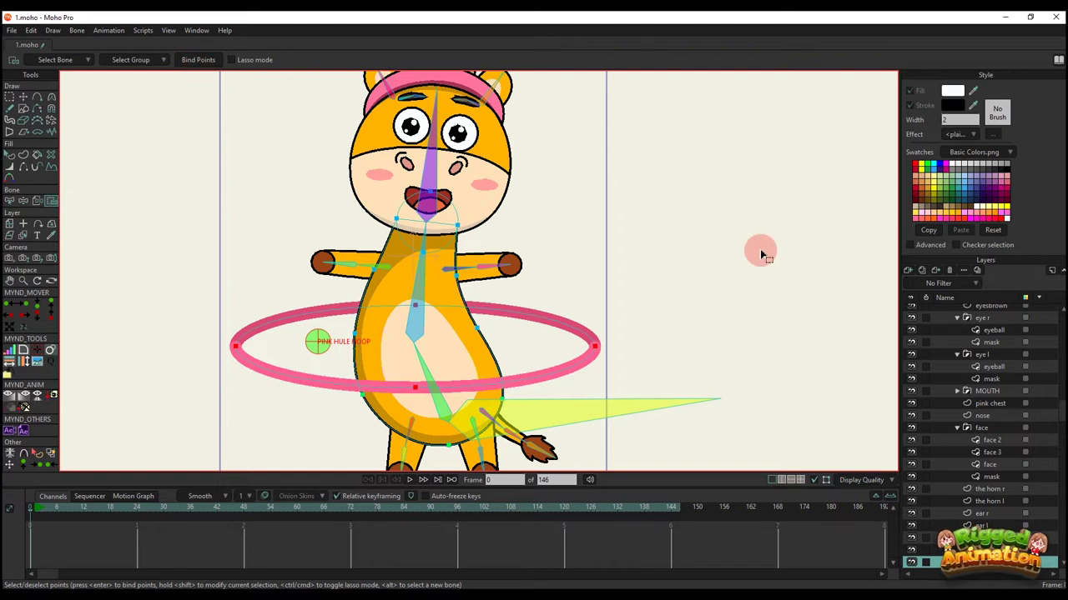
- Rotate the hip bone to an angle of about 3.6 degrees at frame 9 to test the hoop's binding
scroll(965, 336, up, 2)
click(967, 310)
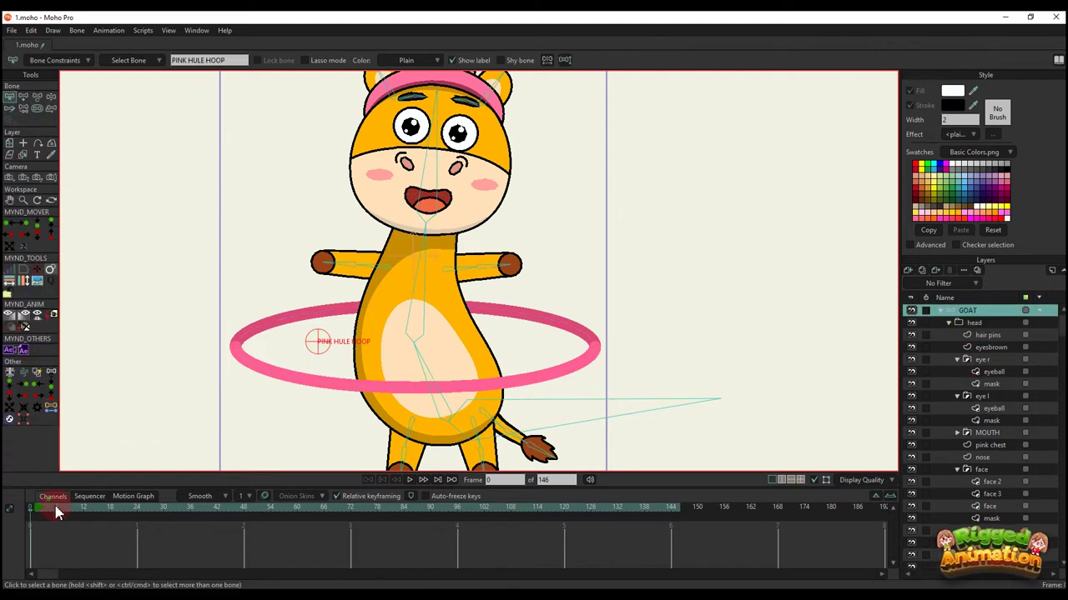
click(81, 508)
click(70, 508)
scroll(392, 371, down, 2)
drag(401, 378, 405, 354)
key(t)
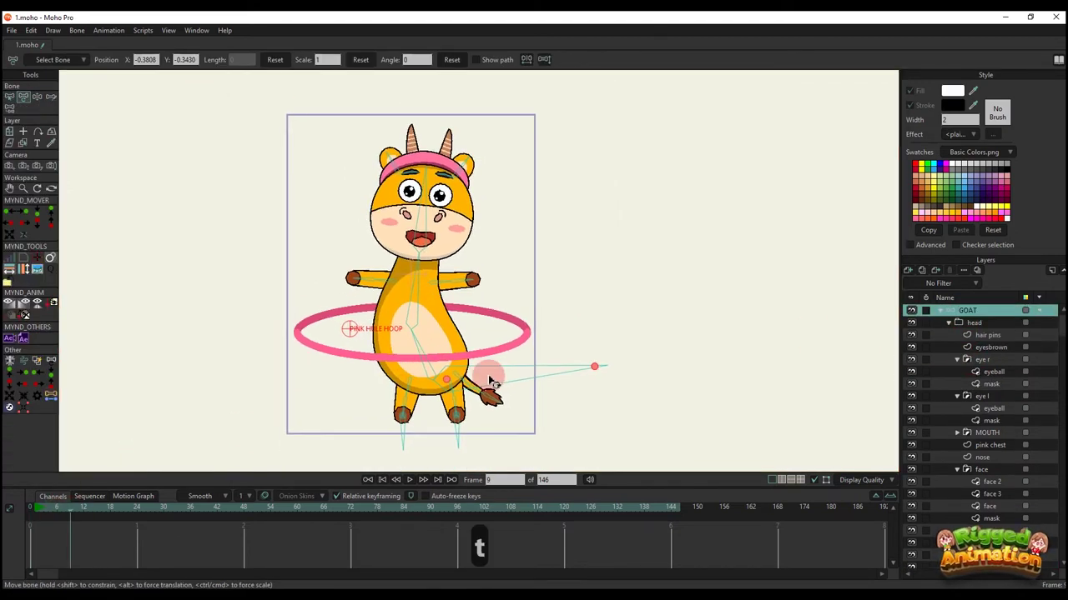
mouse_move(492, 381)
mouse_down()
mouse_move(512, 369)
mouse_move(467, 377)
mouse_move(508, 376)
mouse_move(476, 370)
mouse_up()
key(z)
- Test moving the PINK HULE HOOP bone sideways to about X -0.67, Y -0.39 at frame 9, and clear the test keyframes
scroll(345, 312, up, 2)
key(t)
click(343, 330)
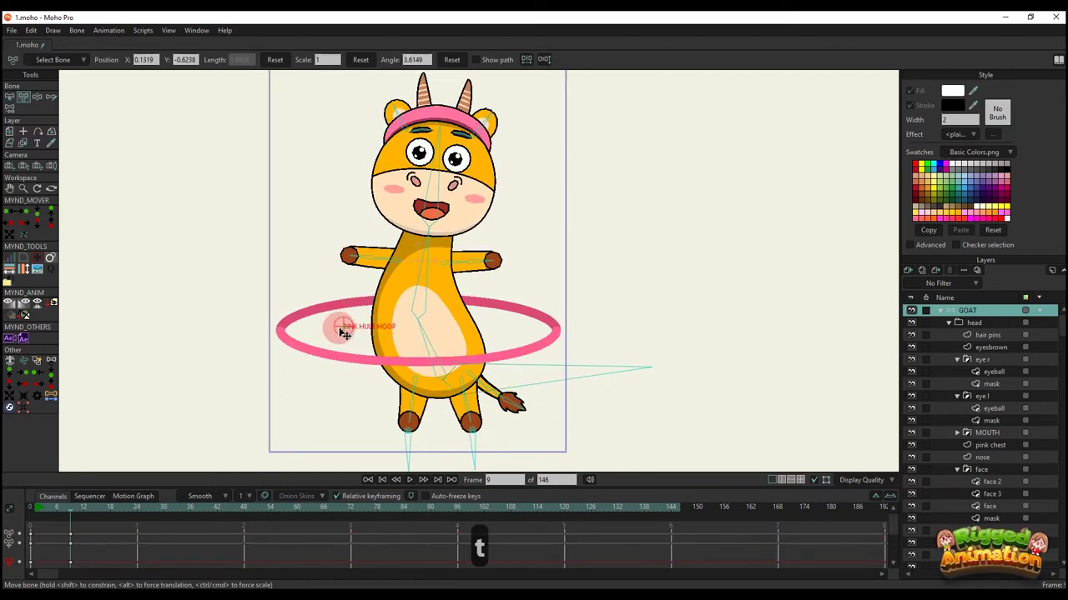
drag(343, 329, 284, 306)
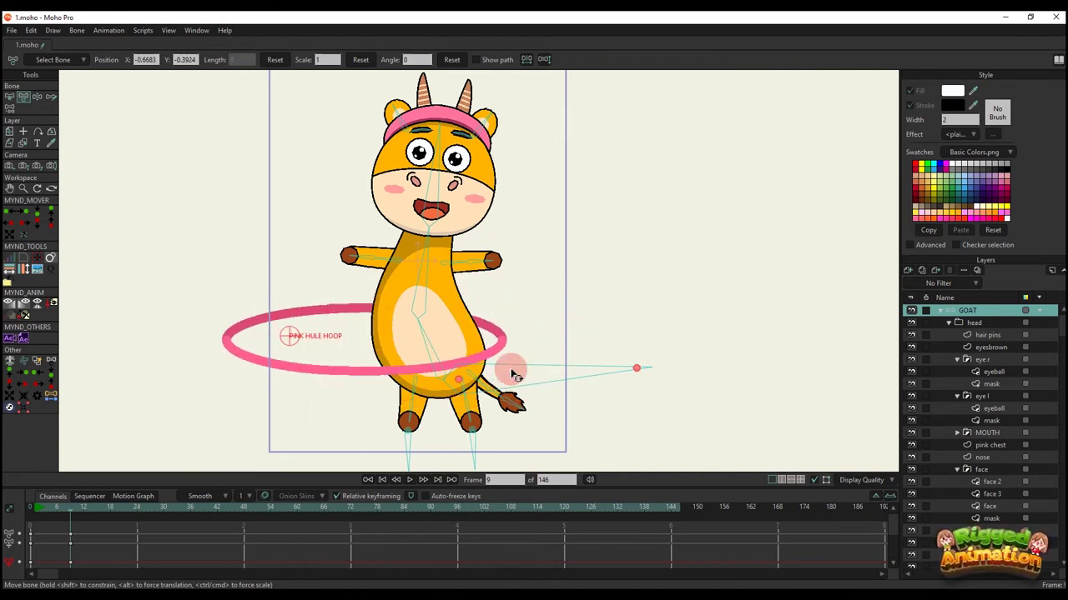
drag(515, 375, 294, 421)
key(BackSpace)
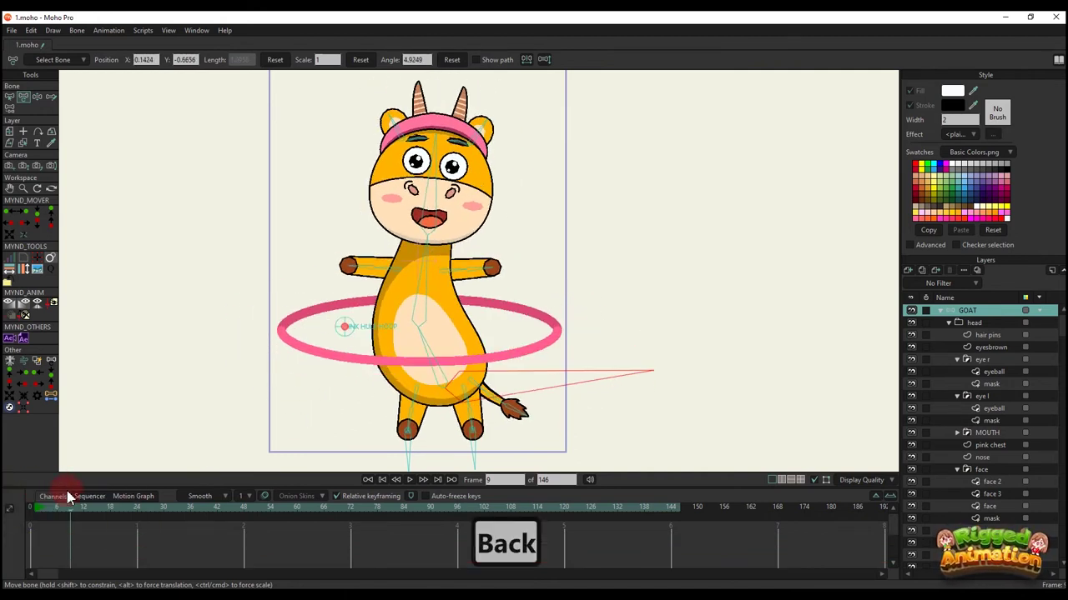
- At frame 0, add an upright control bone about 0.25 long beside the goat's head
drag(64, 515, 24, 507)
scroll(581, 317, up, 4)
key(a)
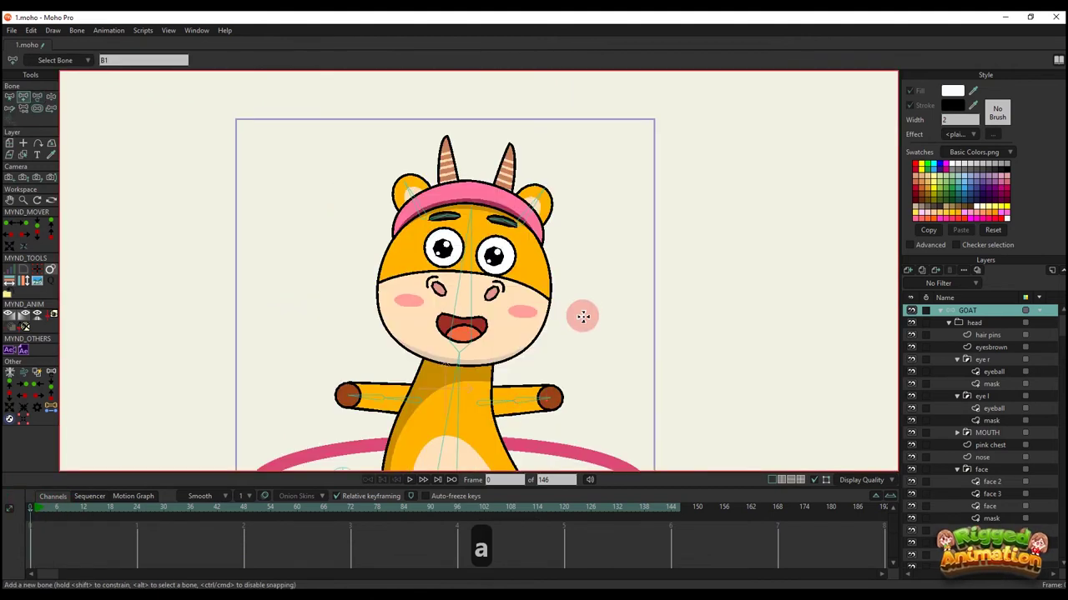
scroll(584, 321, down, 2)
drag(590, 325, 594, 273)
- Rename the new control bone beside the head as MOUTH
key(s)
key(b)
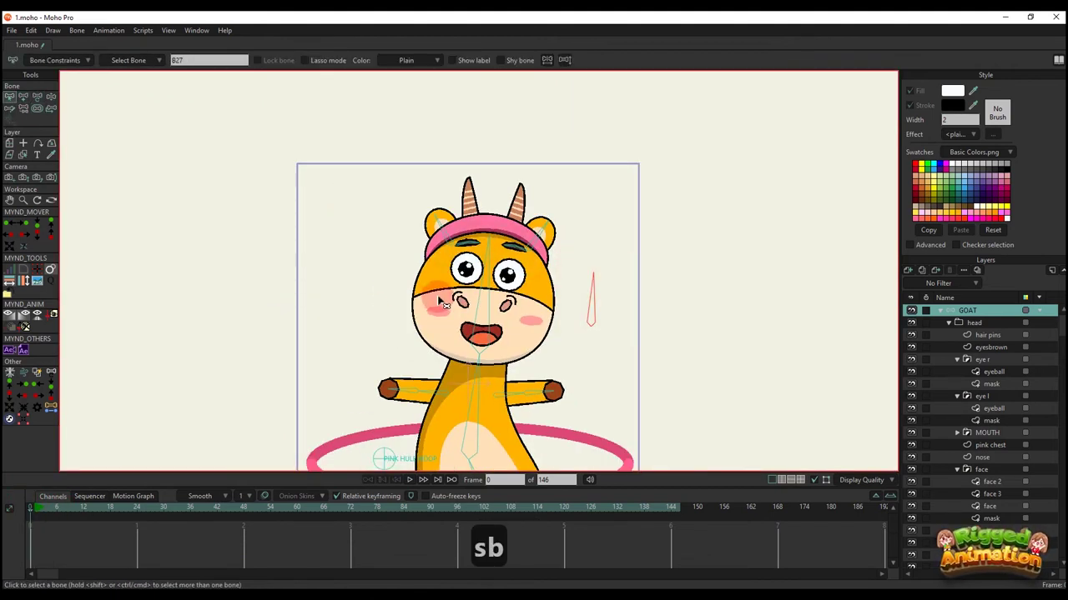
drag(193, 61, 90, 75)
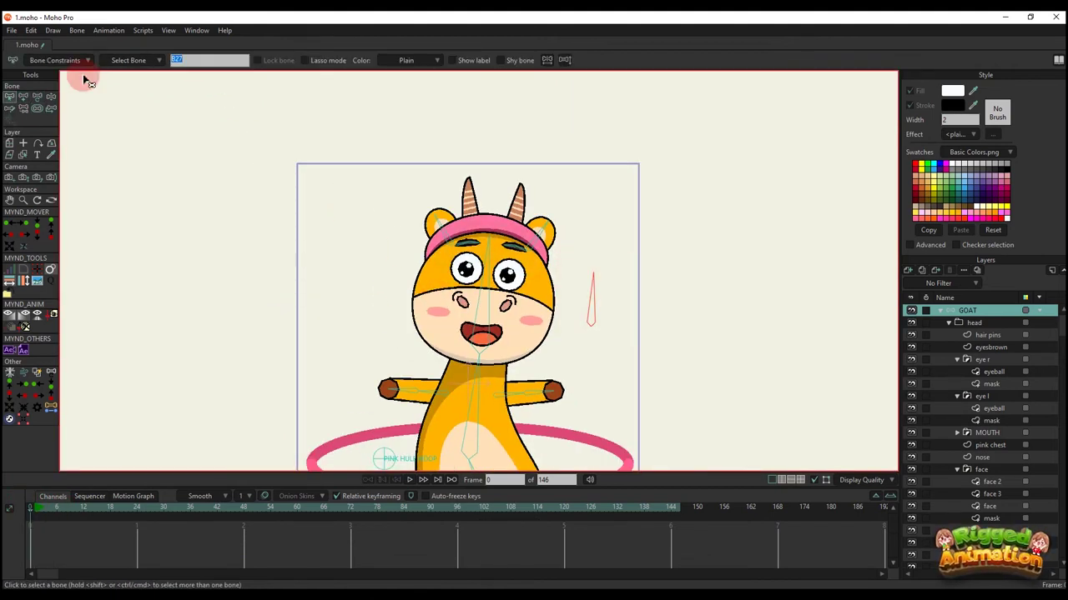
text(MOUT)
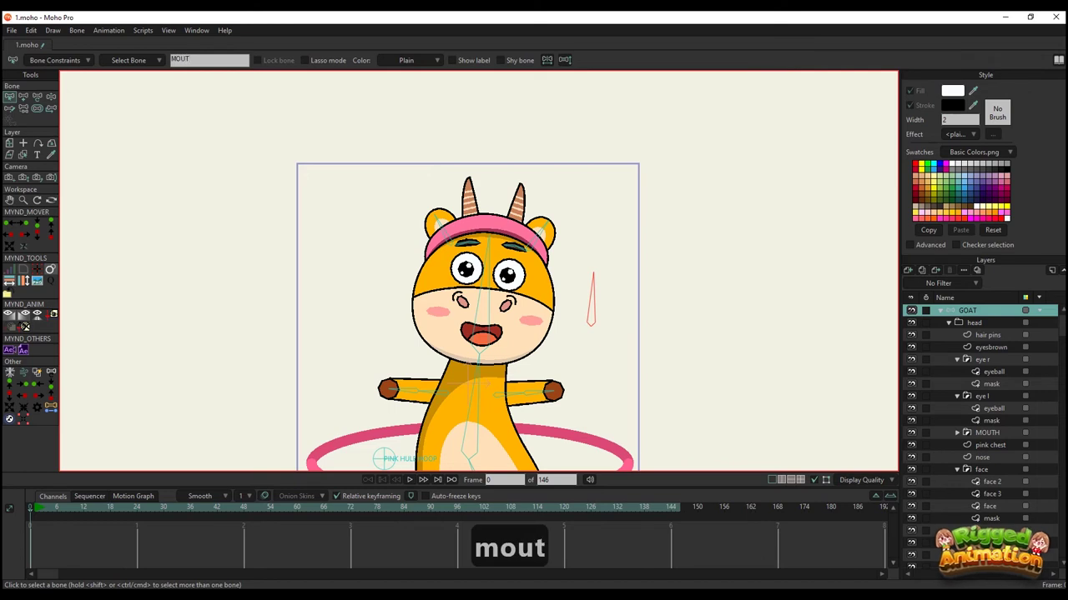
text(H)
key(Return)
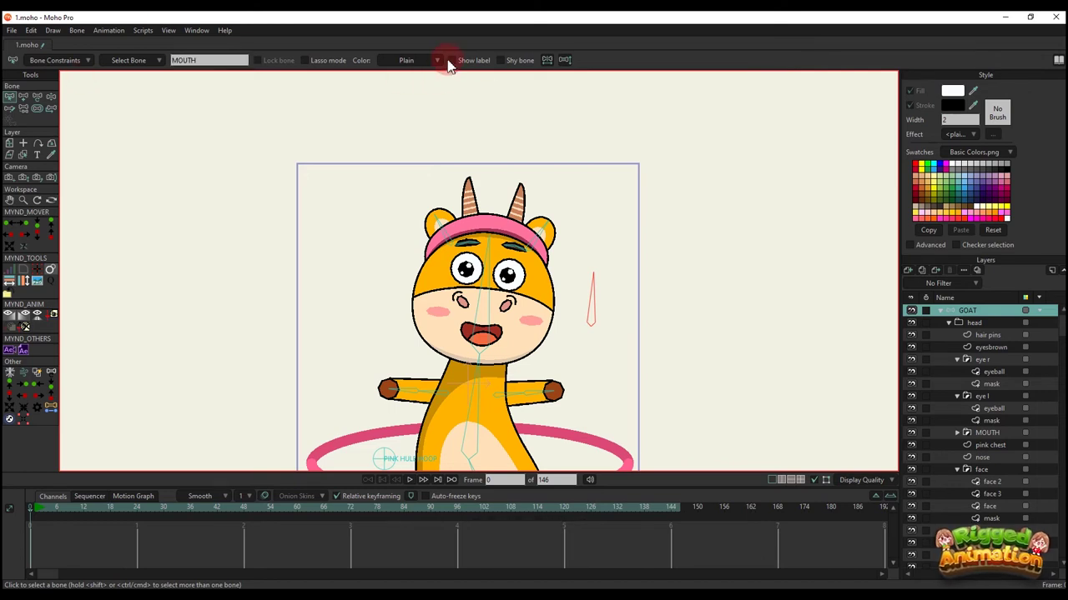
- Show the MOUTH bone's label and enable its angle constraints from -70 to 70 degrees
click(50, 60)
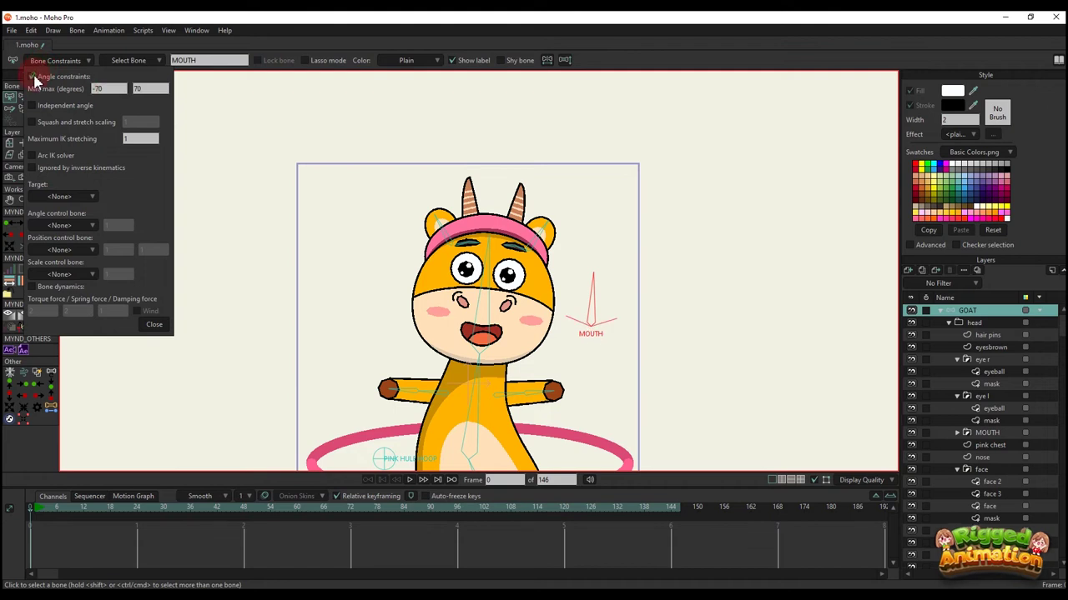
click(154, 325)
scroll(551, 328, up, 2)
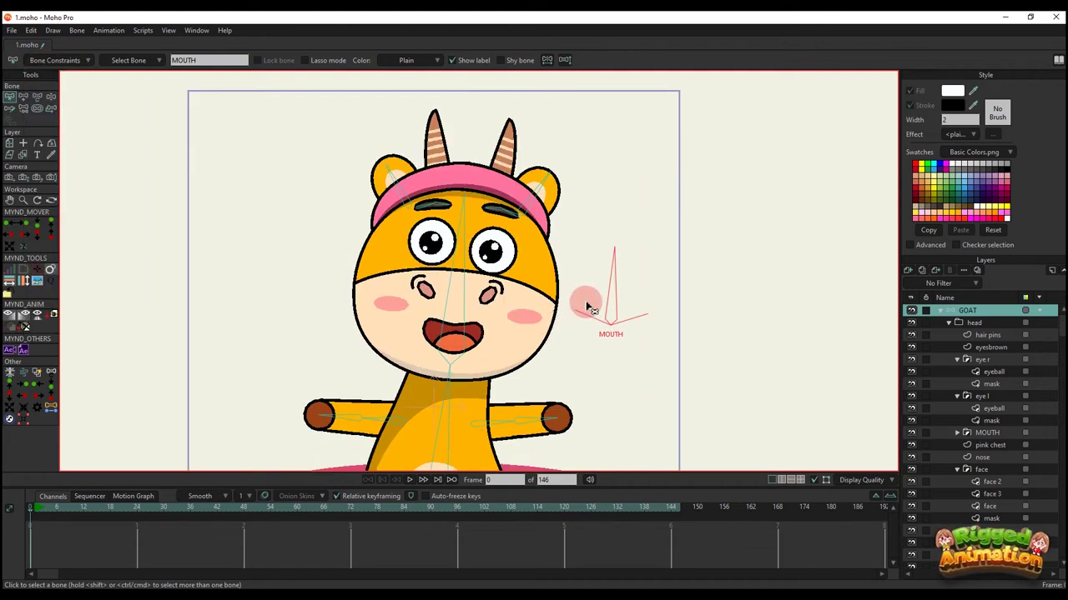
- Create a smart bone action named MOUTH for the MOUTH bone
key(t)
key(ctrl+k)
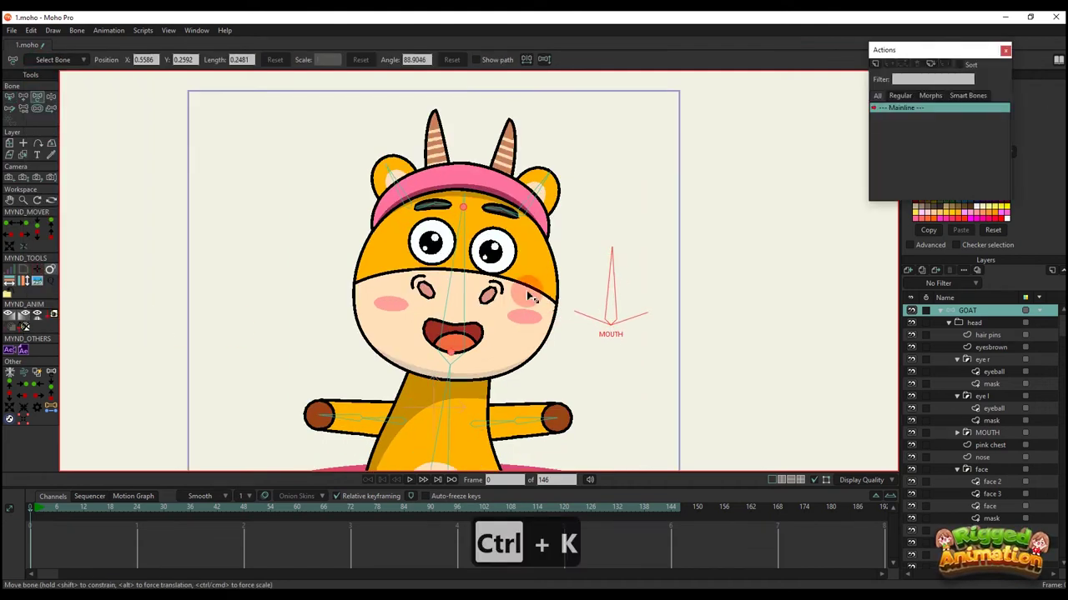
click(875, 63)
text(MOUTH)
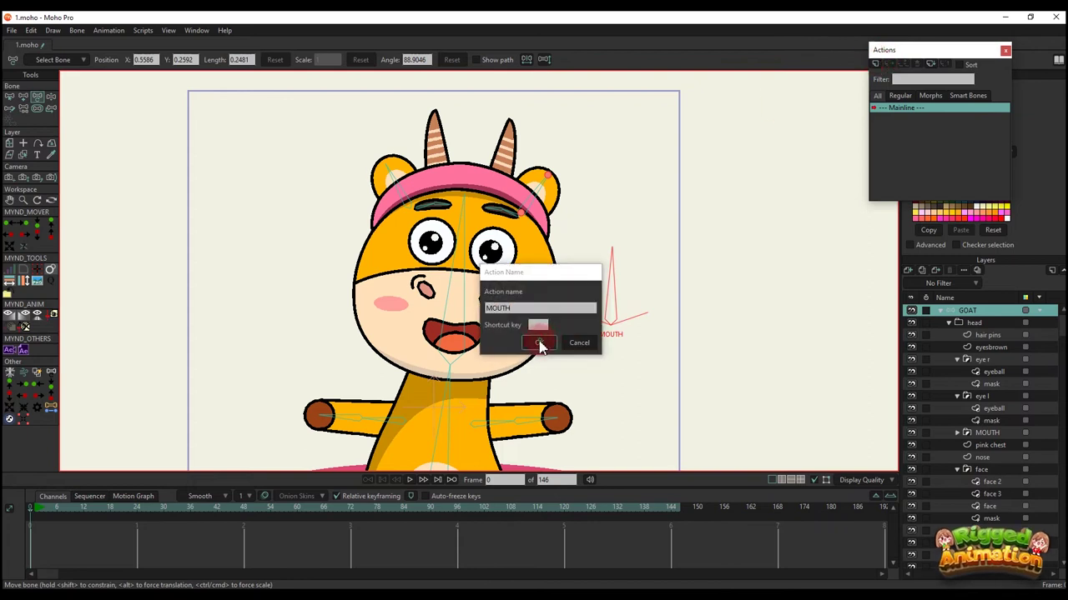
click(542, 337)
- At frame 24 of the MOUTH action, bring the upper and lower centre points of the mouth outline on Layer 4 together
click(138, 512)
scroll(326, 355, up, 6)
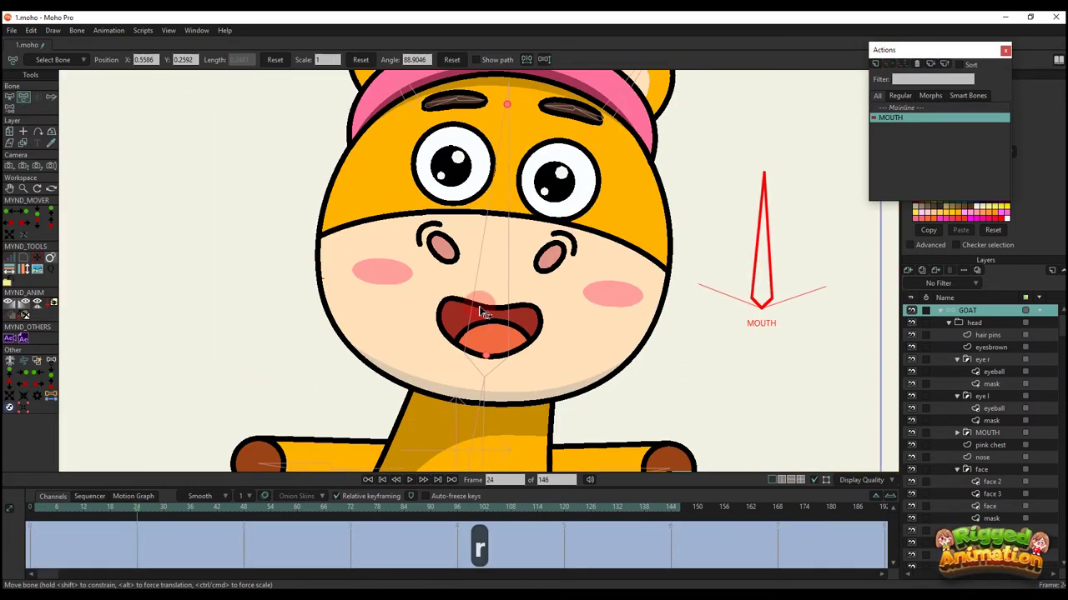
ctrl+alt+click(544, 325)
scroll(451, 350, up, 4)
key(t)
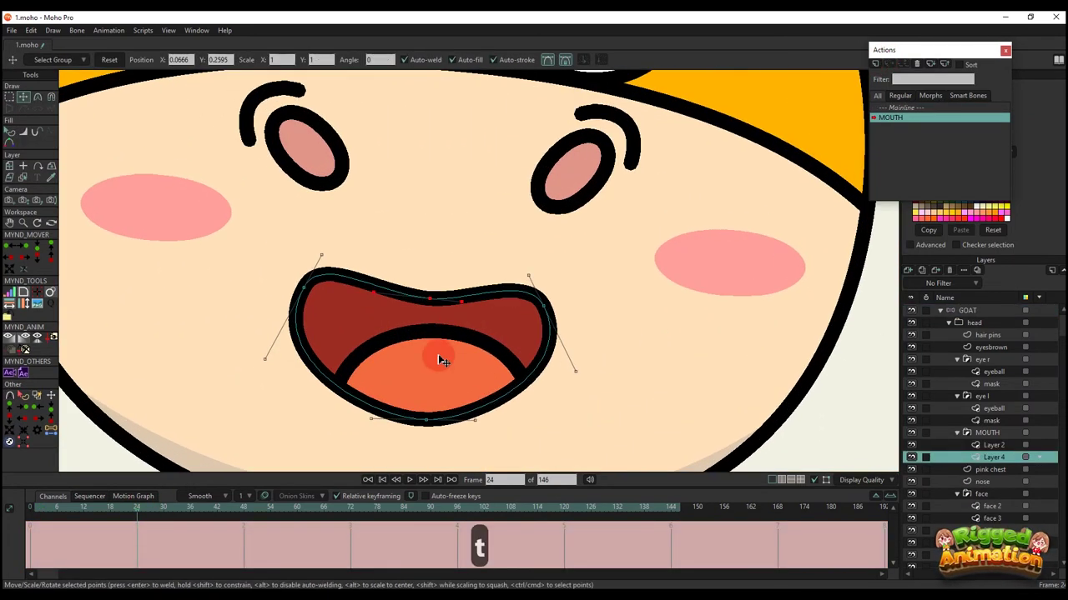
drag(426, 419, 387, 360)
- Sharpen the two corner points of the mouth outline, reducing their curvature to about 0.02
key(x)
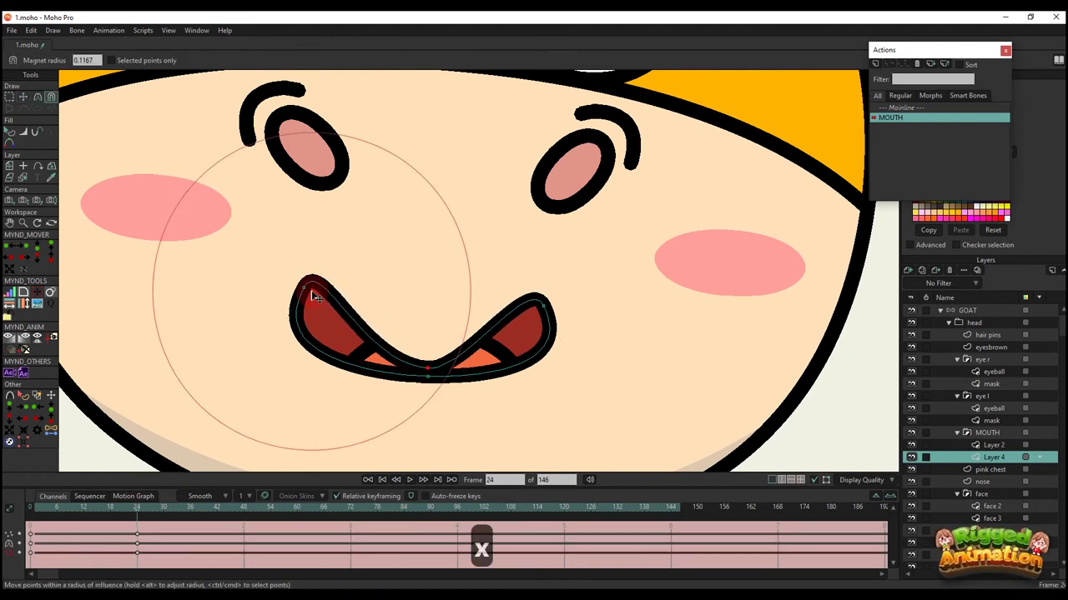
key(c)
drag(306, 292, 4, 499)
drag(667, 317, 173, 450)
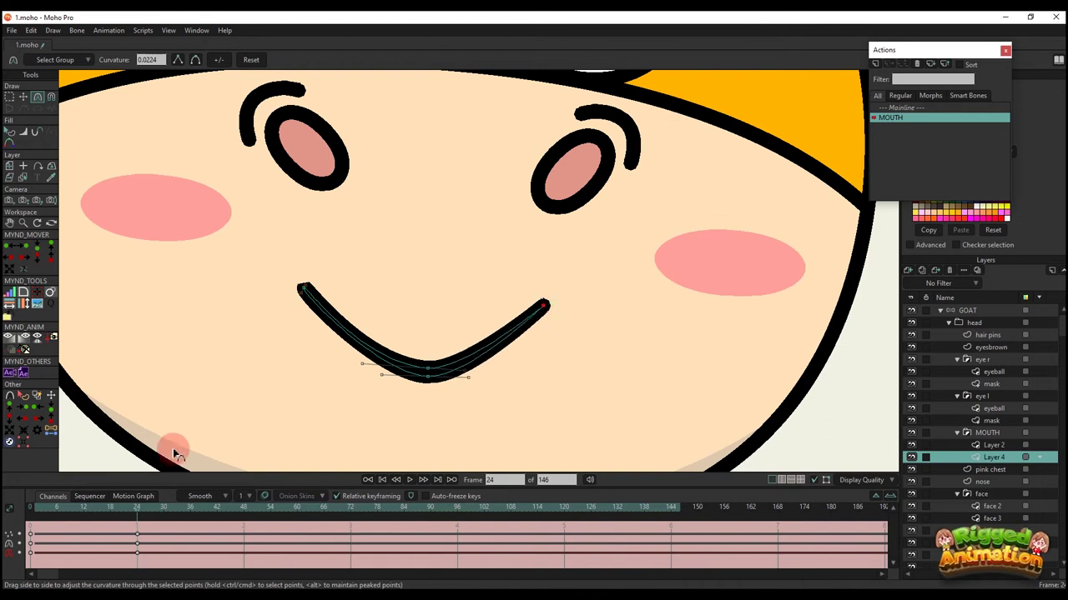
- Round the closed smile by extending its centre points' curve handles, and move the lower centre point closer to the upper one
drag(396, 354, 322, 340)
scroll(417, 349, up, 3)
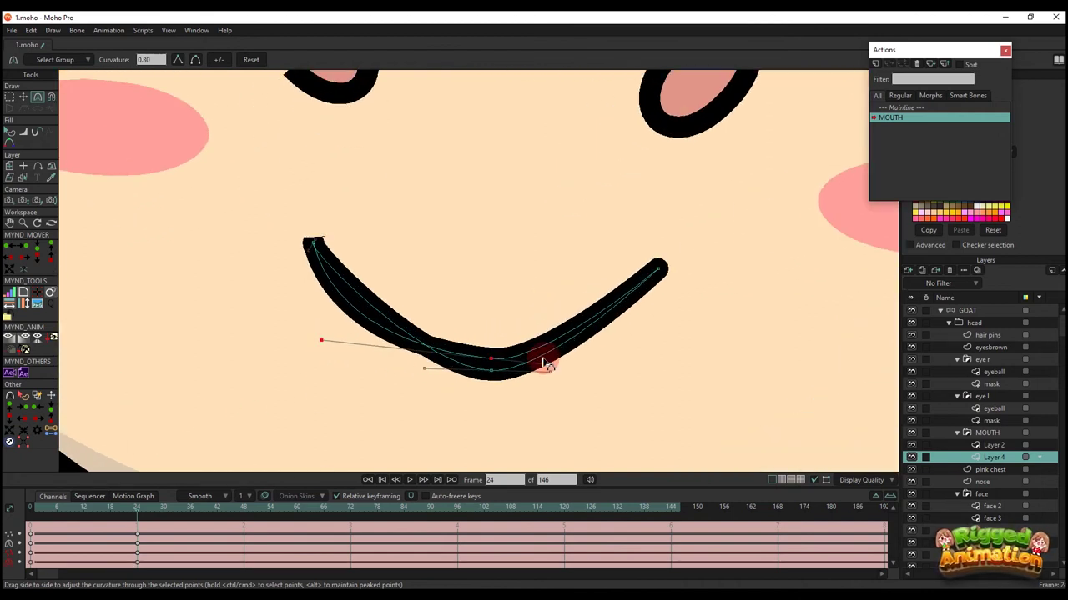
drag(544, 364, 643, 359)
drag(424, 371, 650, 375)
key(t)
drag(493, 370, 492, 364)
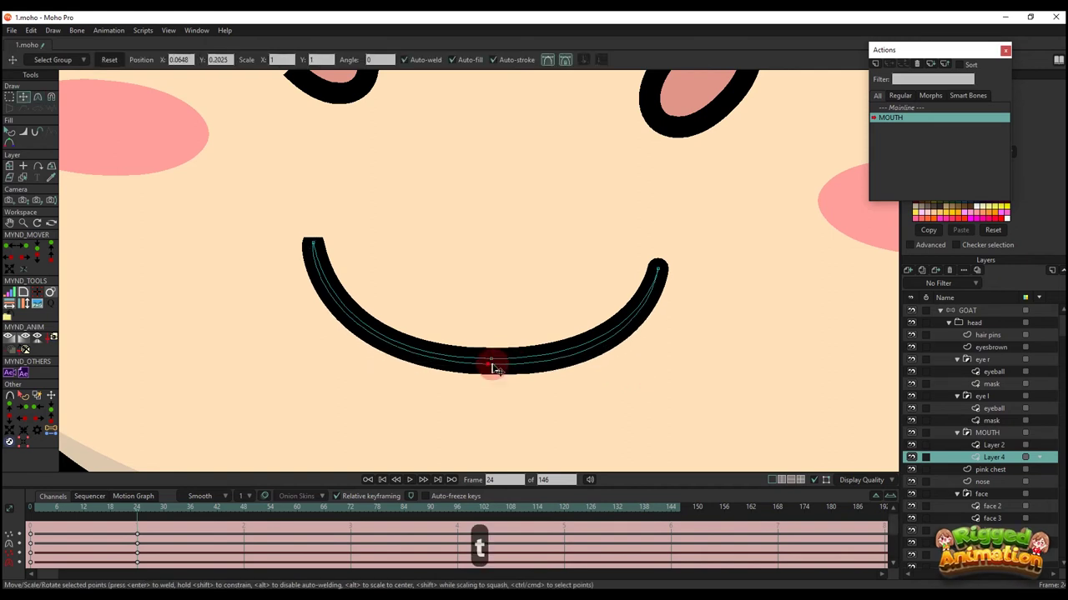
- Examine the closed smile's centre points at frame 24 and preview the mouth's transition along the MOUTH action
scroll(494, 363, down, 4)
key(q)
scroll(503, 360, down, 3)
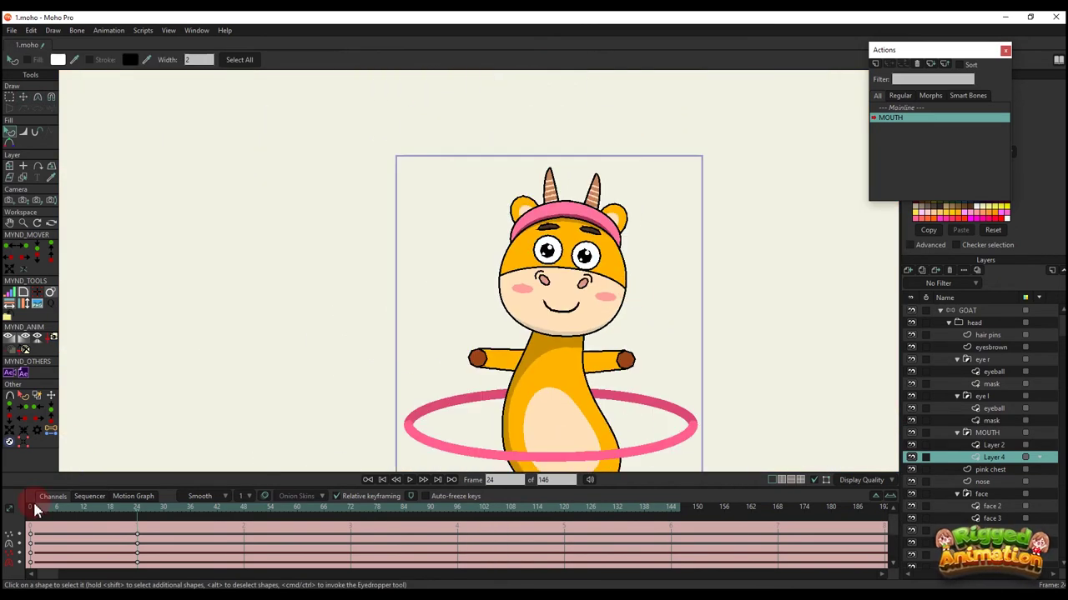
click(136, 538)
key(g)
scroll(559, 304, up, 6)
key(t)
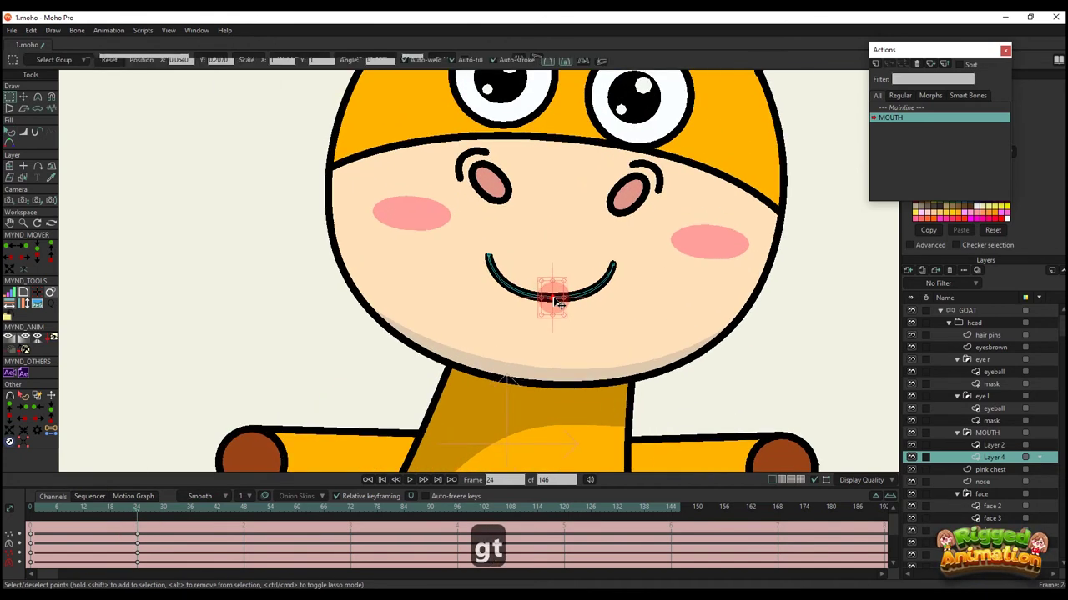
scroll(560, 304, up, 2)
key(q)
scroll(554, 294, down, 8)
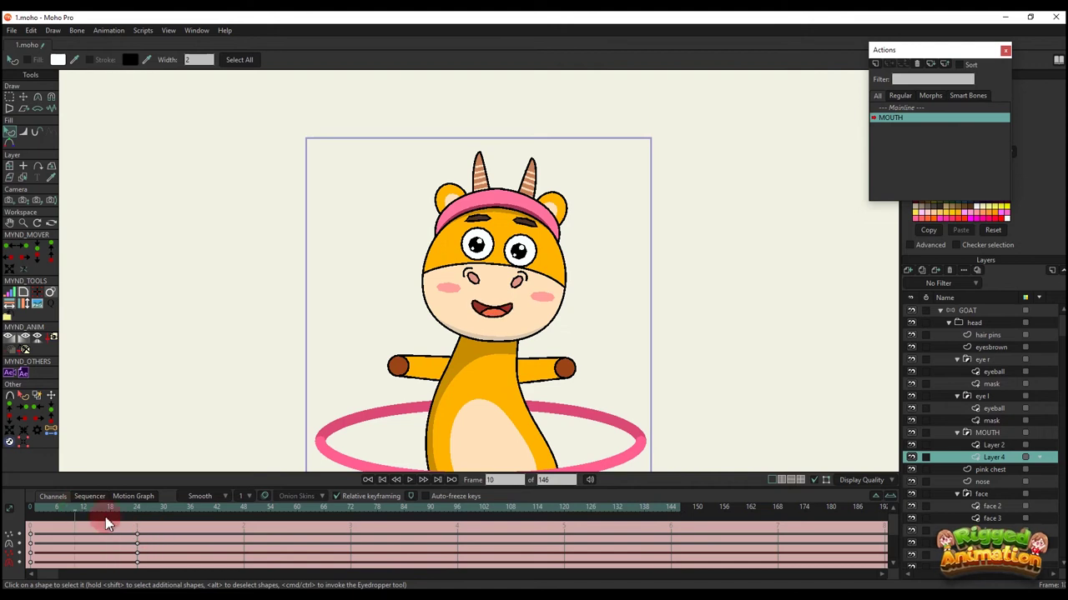
- Return to the mainline and create a second action, MOUTH 2, for the MOUTH bone on the GOAT layer
double_click(906, 107)
click(966, 310)
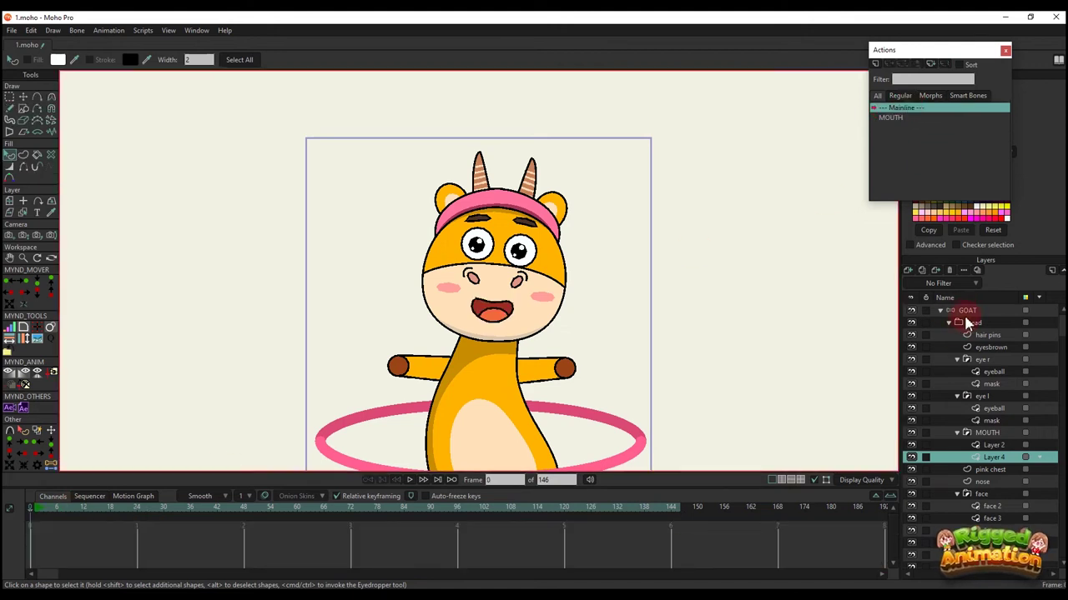
key(t)
scroll(750, 289, down, 2)
click(875, 64)
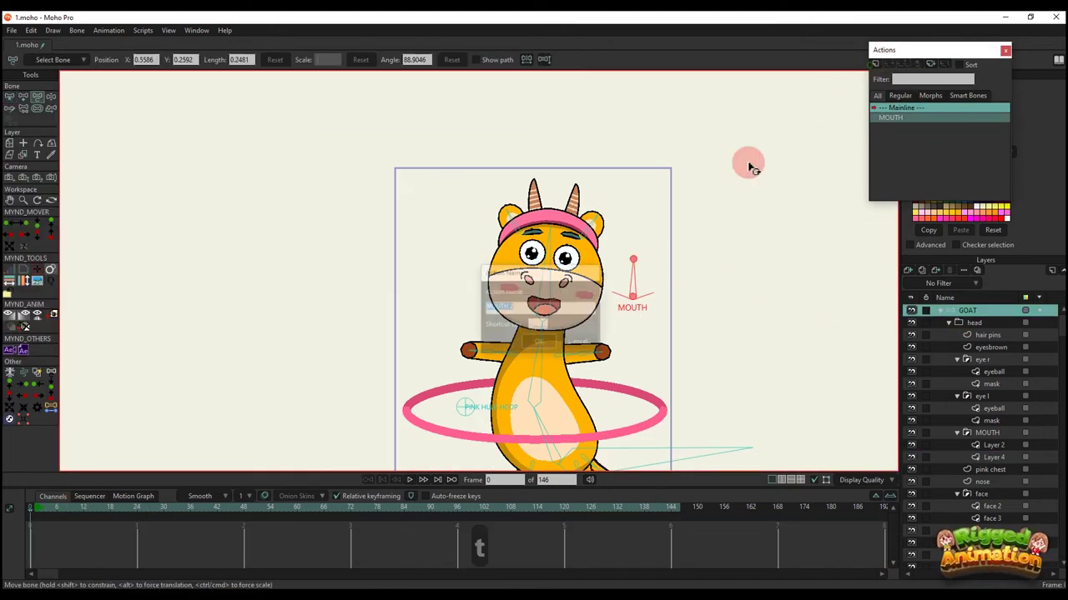
click(547, 345)
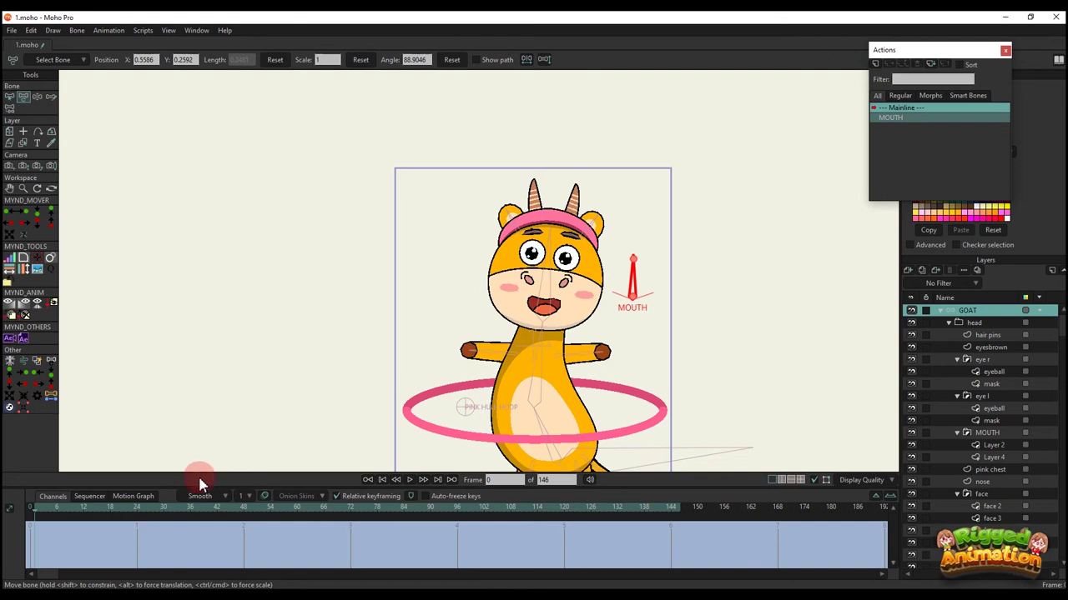
- Return to the mainline and add a new vector layer above Layer 2 in the MOUTH group
click(139, 507)
scroll(465, 349, up, 6)
double_click(908, 109)
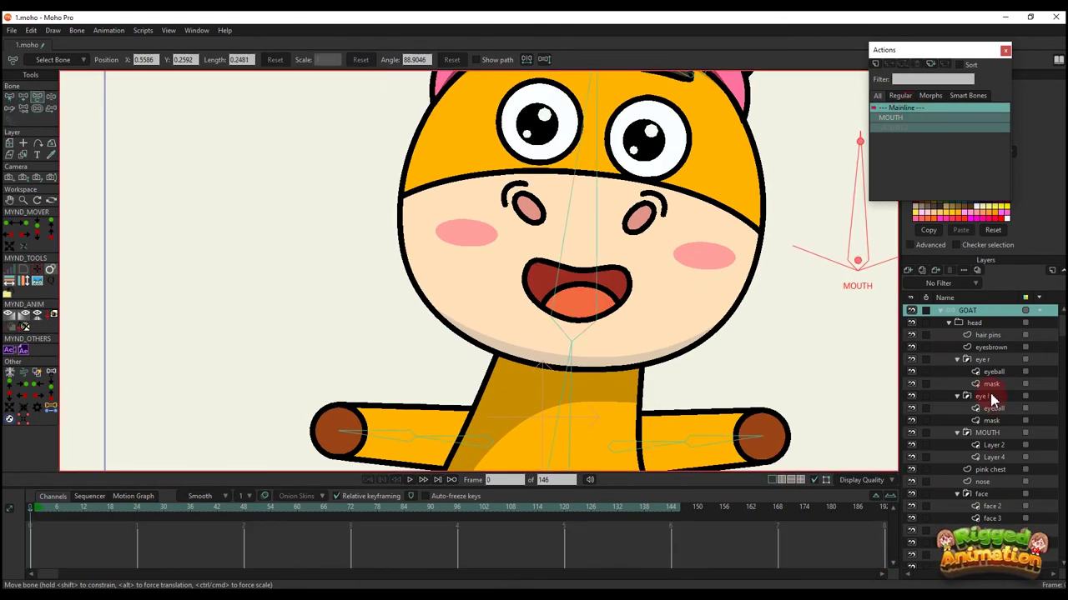
click(968, 445)
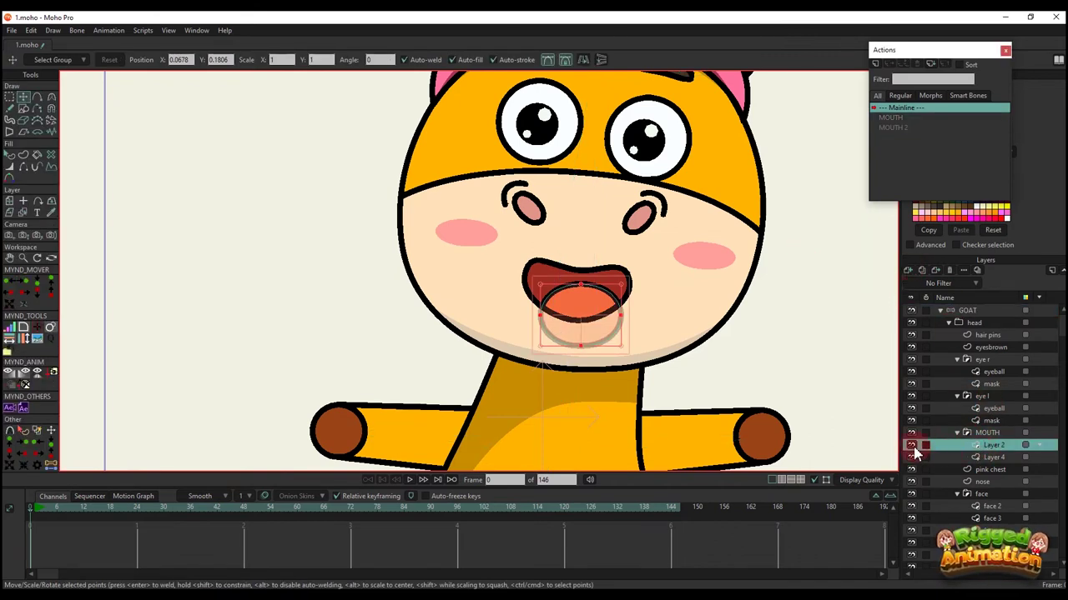
click(907, 271)
click(742, 388)
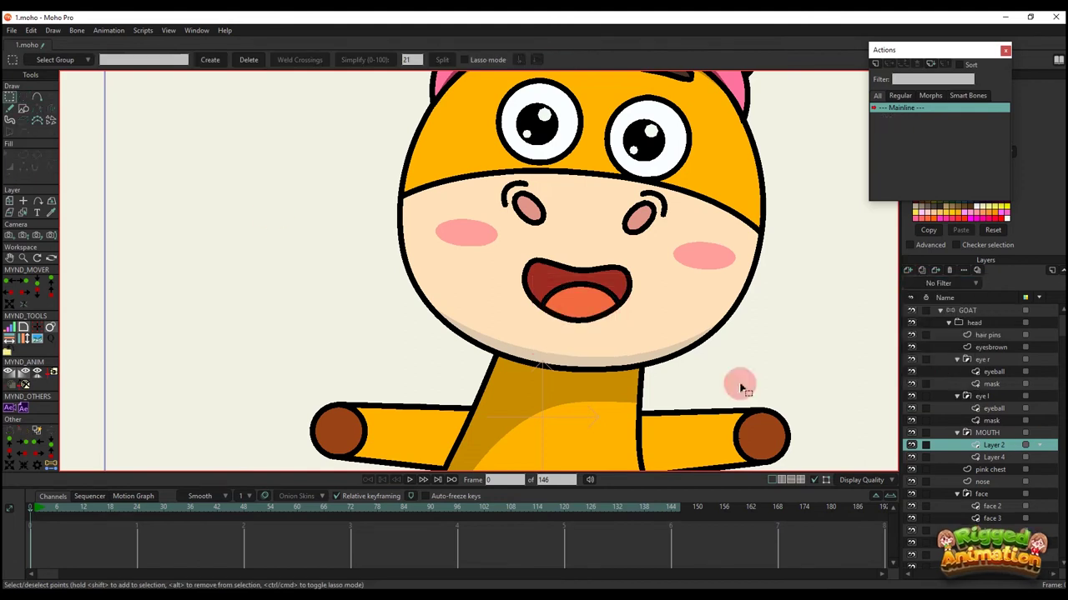
- Draw a rectangle with fill and stroke across the upper part of the mouth and tilt it to match the face
click(23, 109)
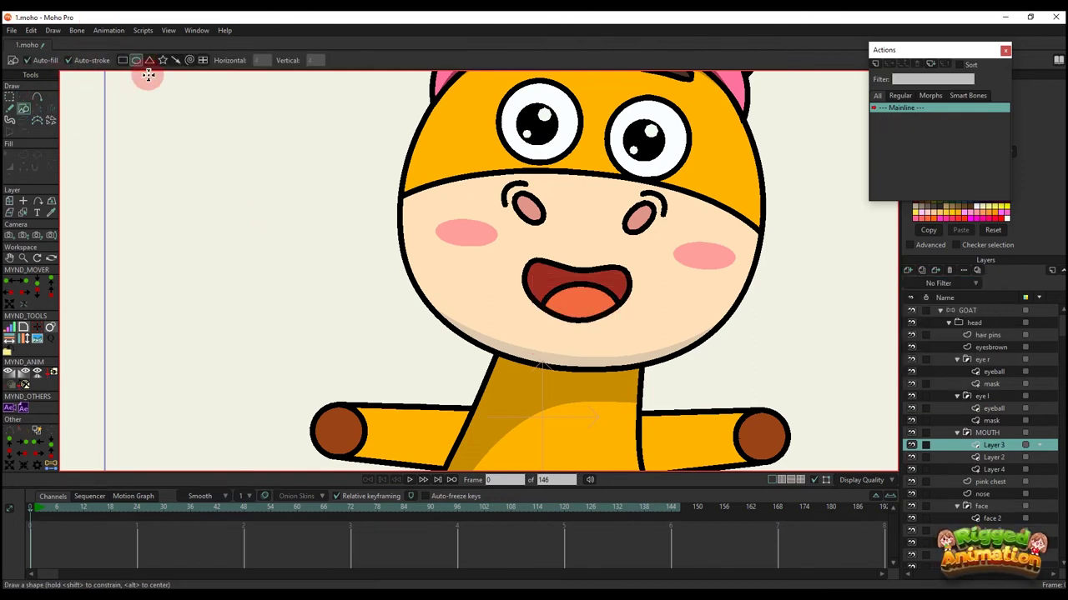
click(122, 60)
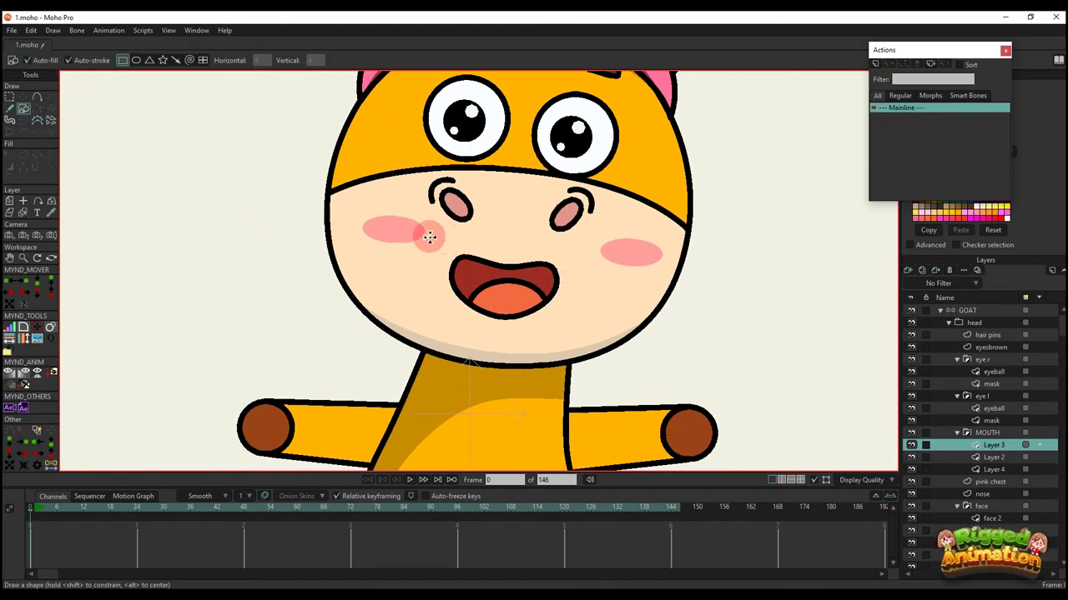
drag(428, 237, 597, 282)
key(t)
scroll(597, 265, up, 2)
drag(506, 289, 525, 279)
- Duplicate the teeth rectangle to cover both the upper and lower halves of the mouth, and close the actions list
key(ctrl+c)
key(ctrl+v)
click(1005, 53)
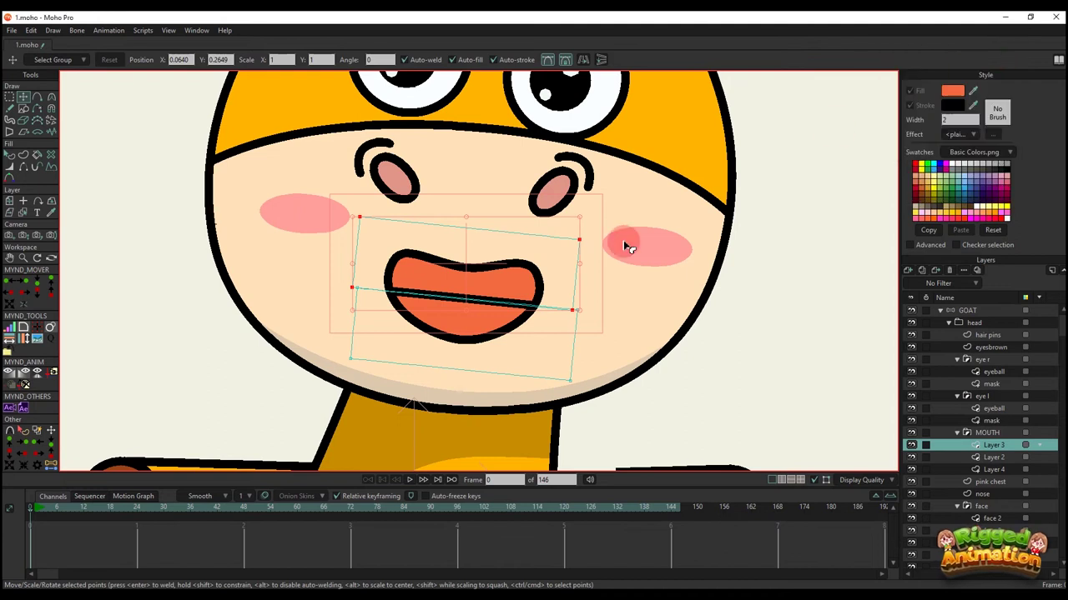
- Change the fill of the teeth rectangles from orange to white
key(q)
scroll(543, 279, down, 3)
click(514, 300)
click(952, 90)
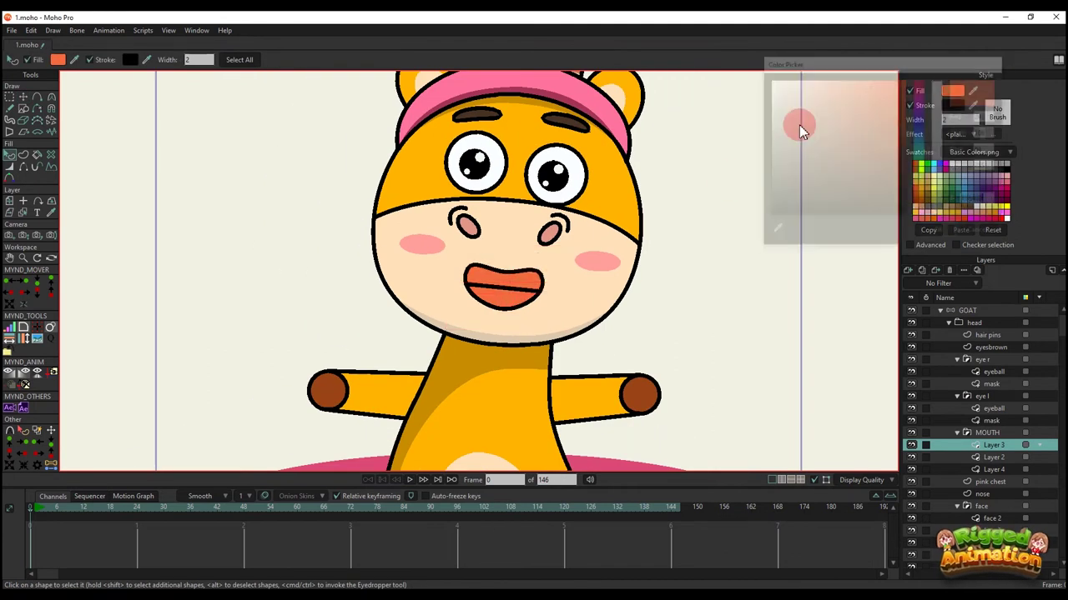
click(934, 233)
scroll(676, 291, down, 3)
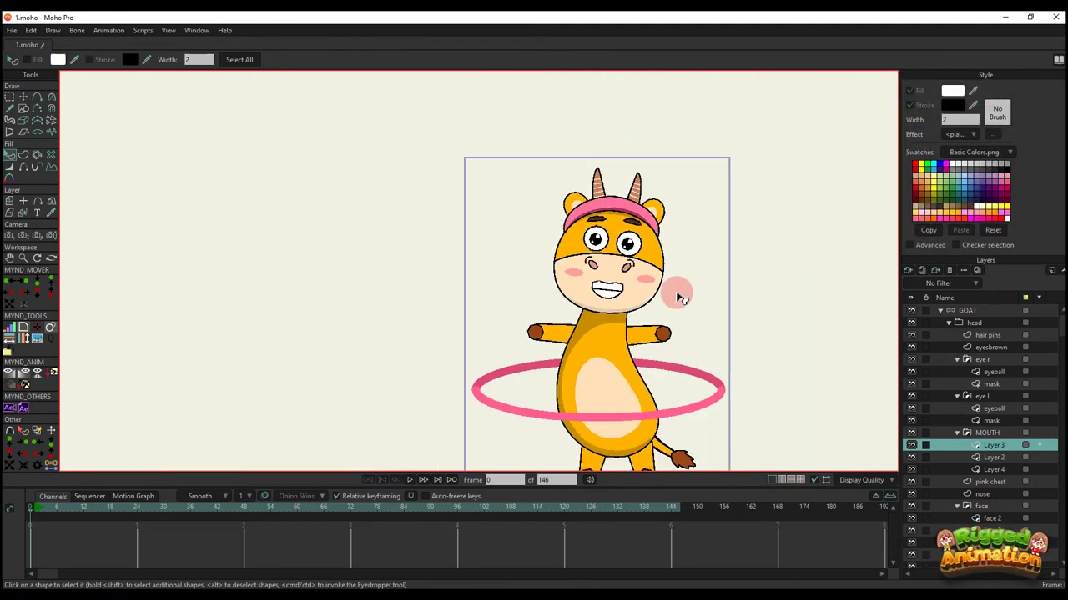
- On Layer 3, move the upper teeth rectangle above the mouth opening and the lower one below it
scroll(677, 291, up, 4)
click(969, 311)
click(697, 295)
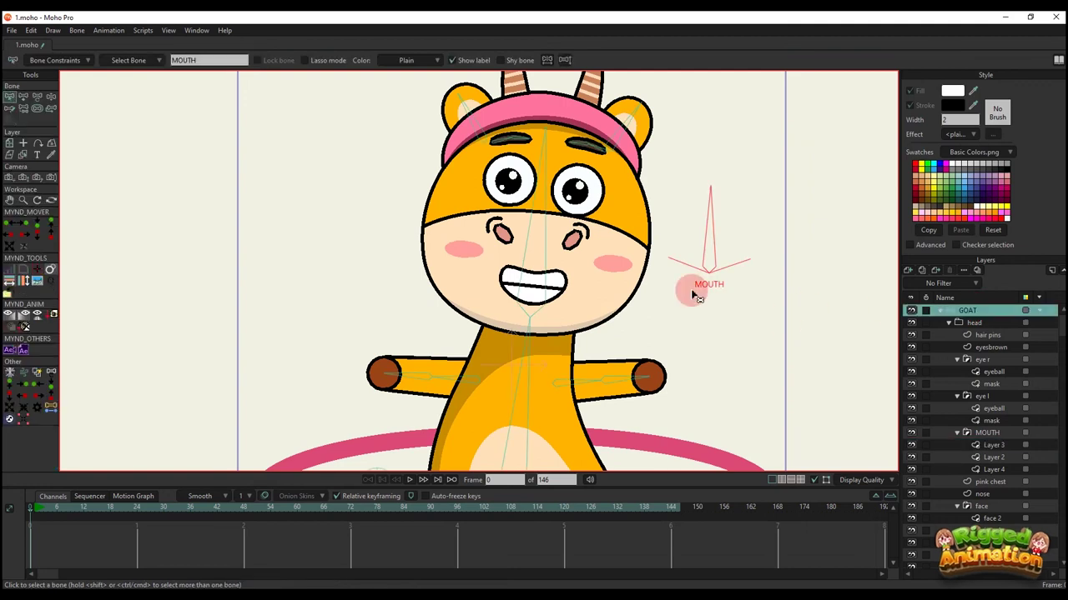
click(989, 447)
scroll(533, 275, up, 5)
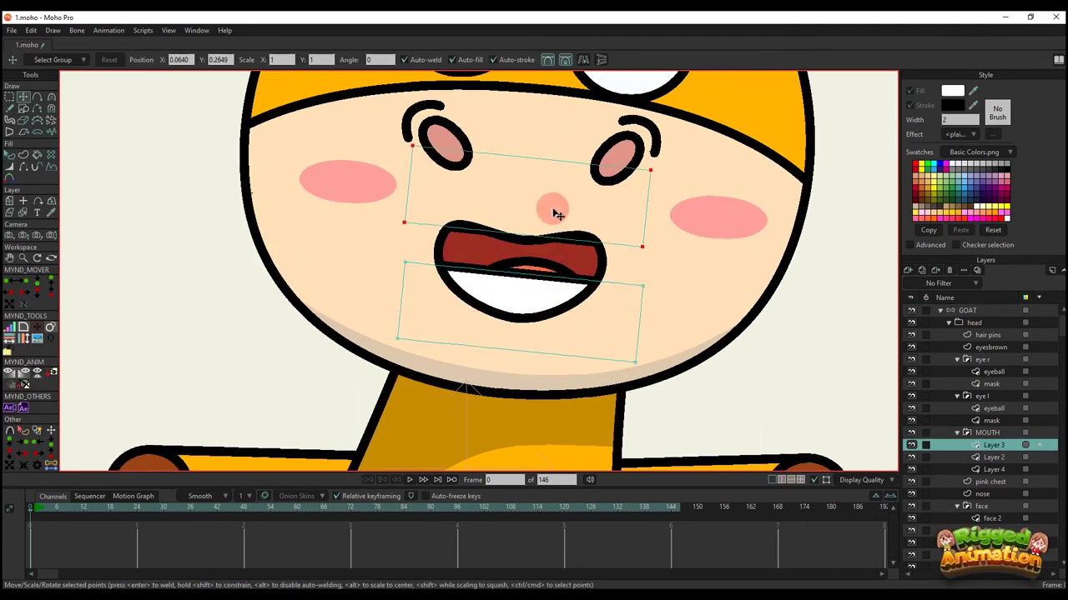
drag(557, 214, 531, 356)
scroll(534, 338, down, 3)
- Select the GOAT layer and activate the MOUTH 2 action for the MOUTH bone
click(977, 311)
scroll(692, 297, down, 2)
key(t)
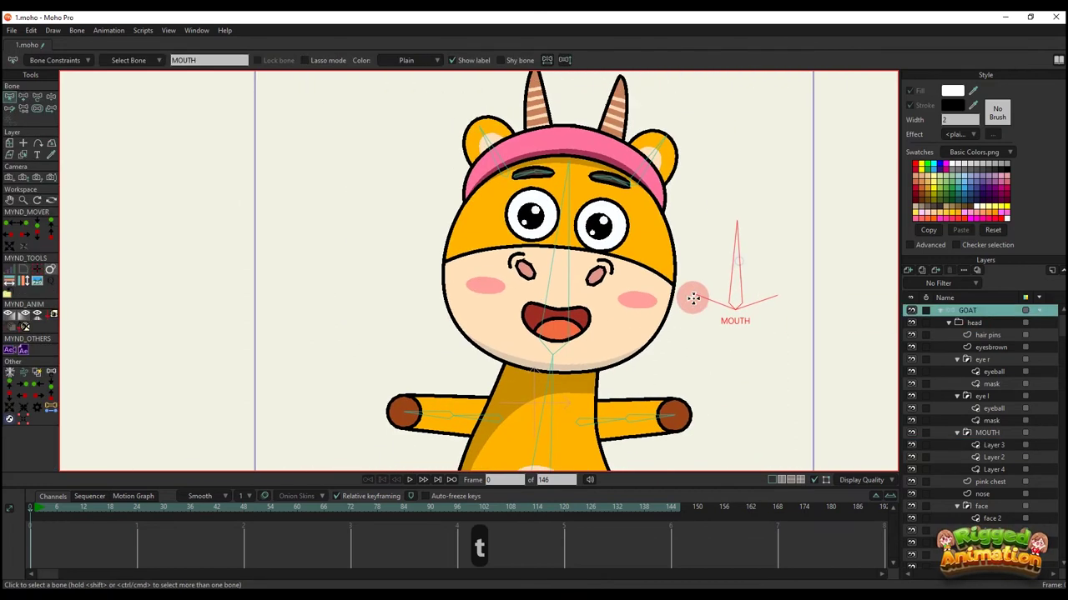
key(ctrl+l)
key(ctrl+k)
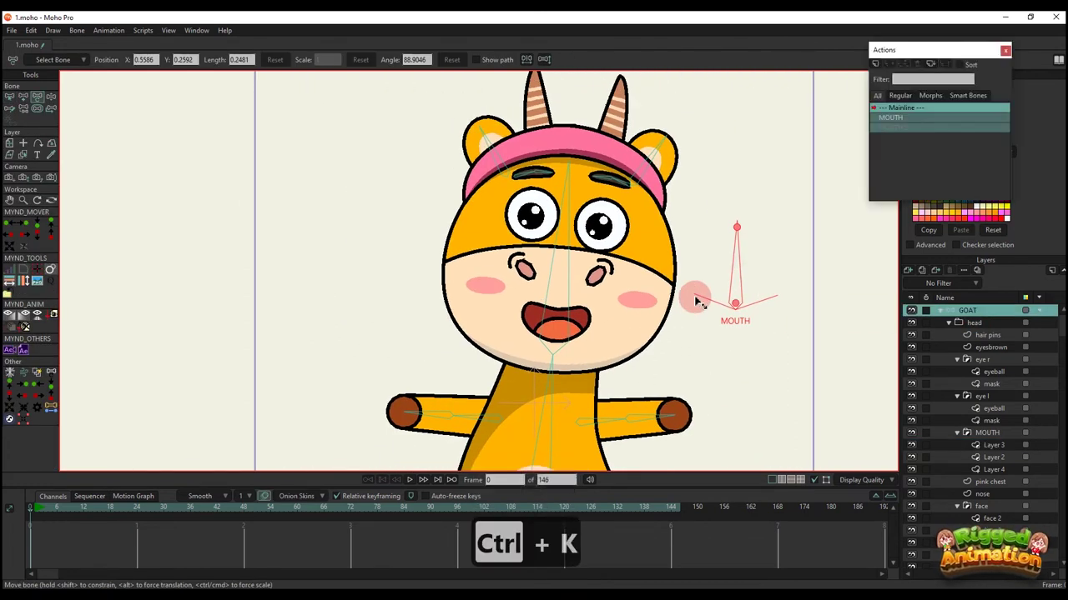
double_click(891, 128)
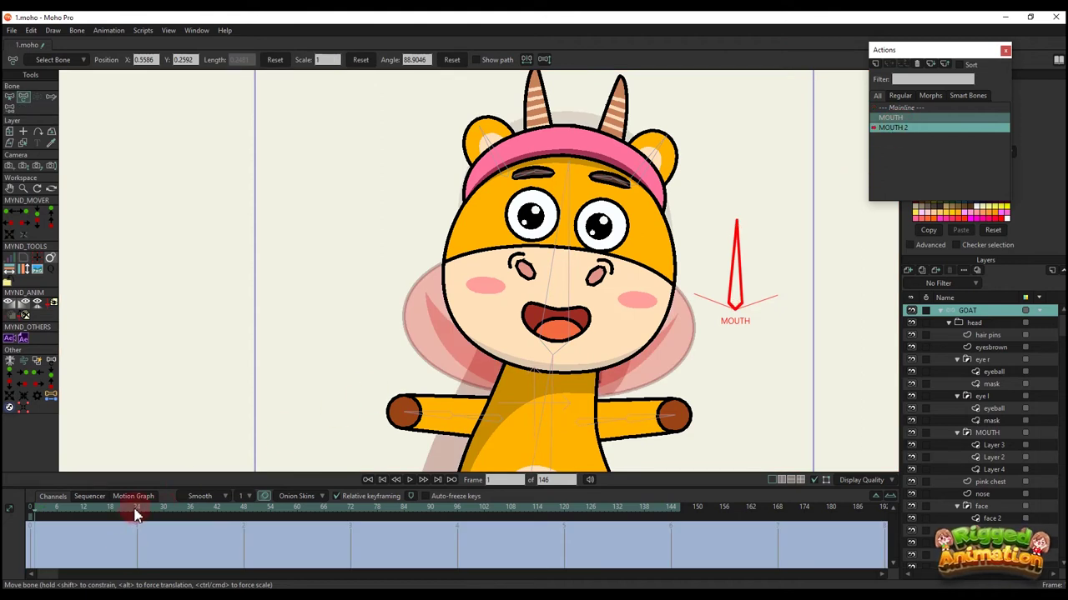
- Clear the onion skin marker and, at frame 24, rotate the MOUTH bone clockwise to an angle of 18.9046
drag(50, 519, 32, 520)
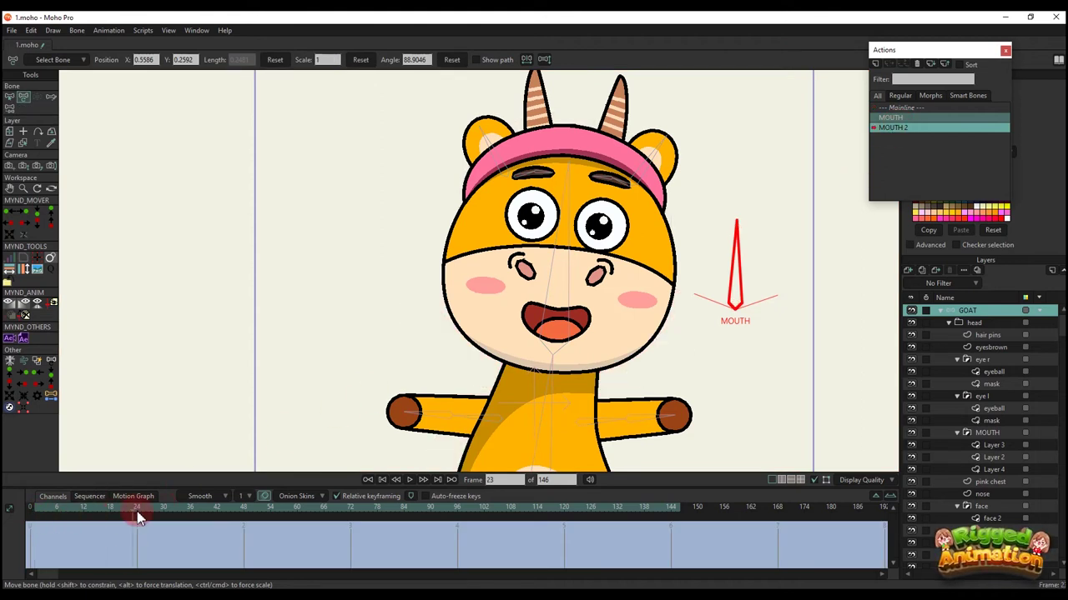
key(t)
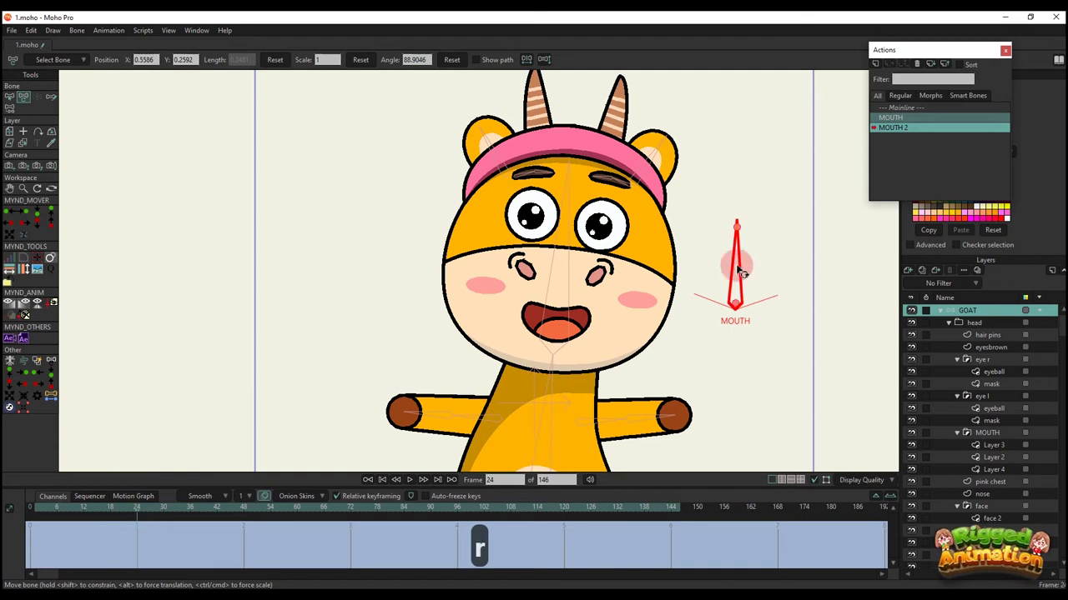
drag(748, 274, 815, 281)
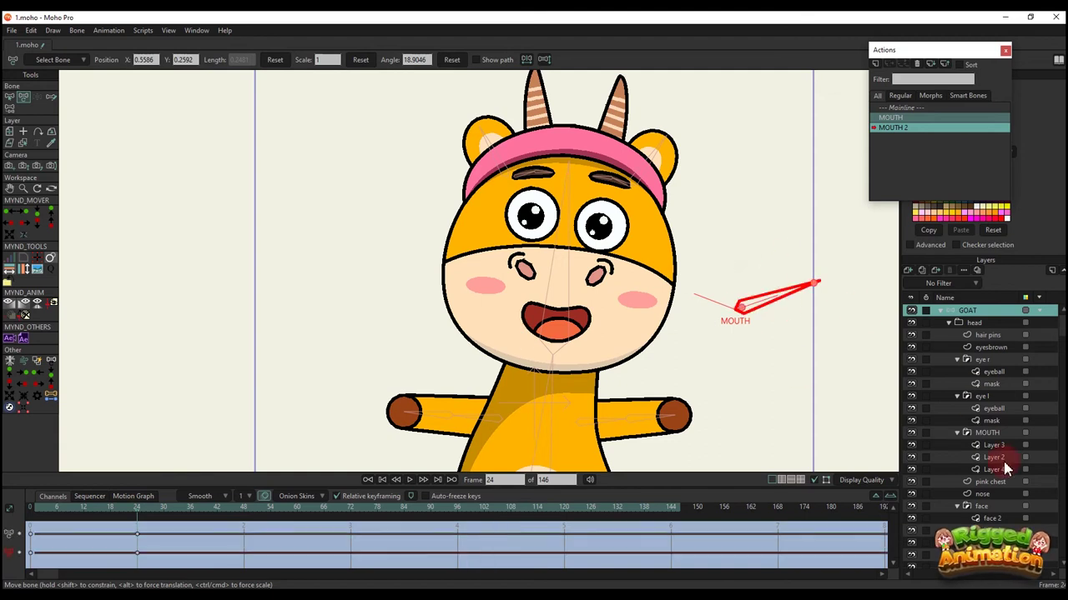
- On Layer 3 at frame 24, bring the upper and lower teeth rectangles together inside the mouth
click(989, 447)
scroll(540, 342, up, 3)
key(t)
click(597, 244)
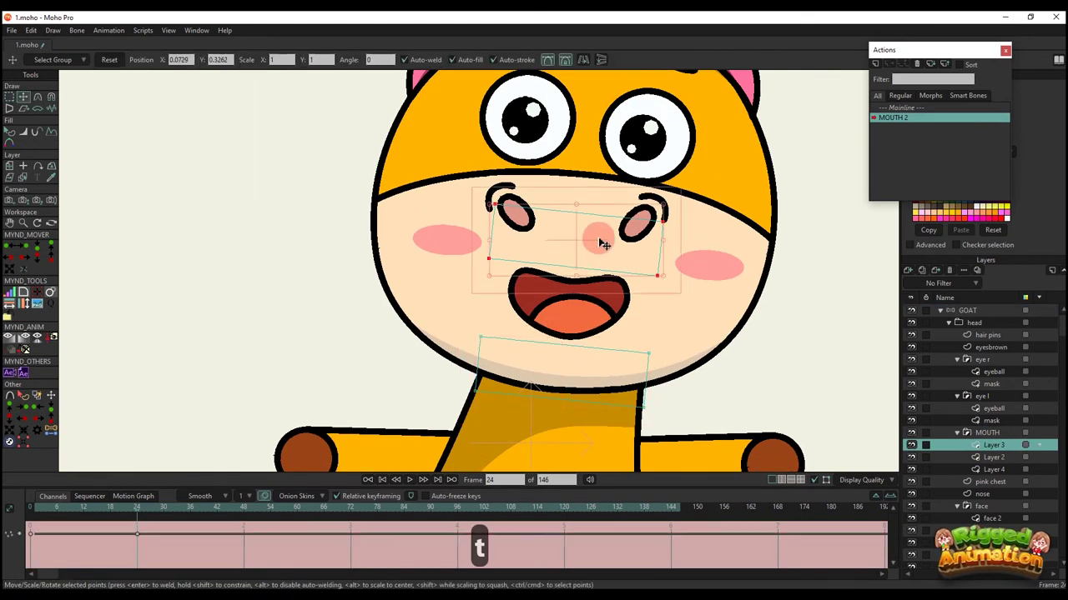
drag(598, 242, 582, 330)
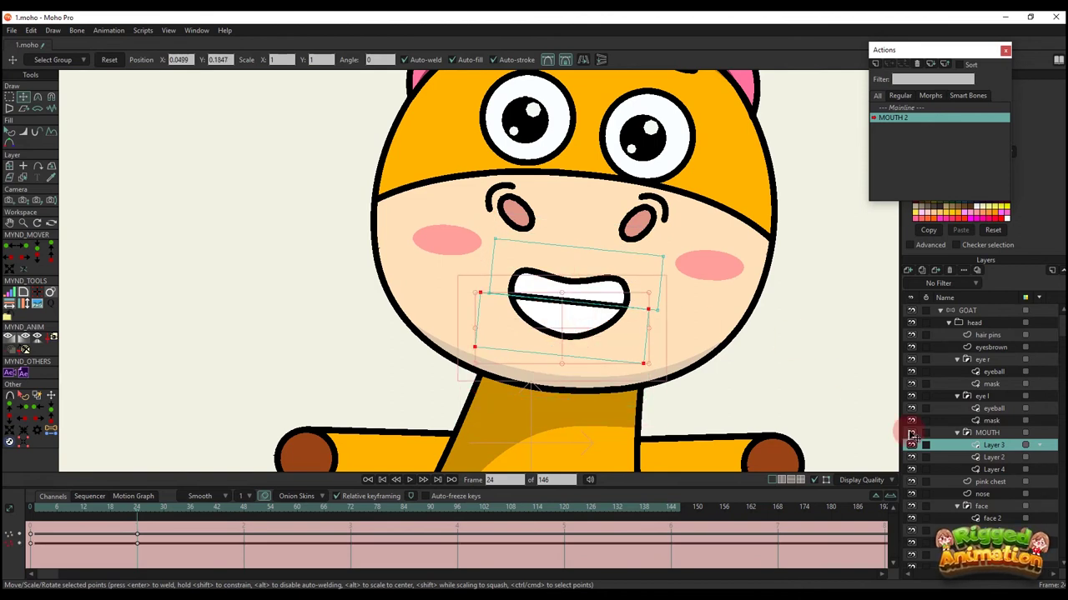
- Widen and slightly flatten the mouth outline on Layer 4 at frame 24, and preview the transition to the toothy smile
click(992, 470)
click(640, 390)
click(608, 281)
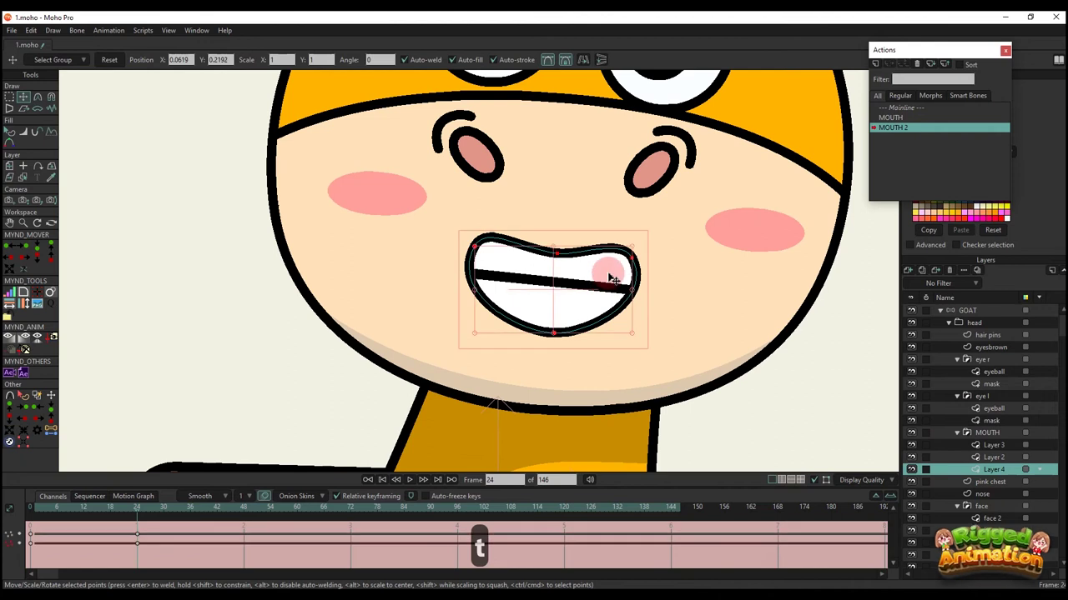
drag(636, 296, 592, 318)
scroll(620, 296, down, 5)
key(q)
scroll(594, 318, up, 2)
scroll(597, 323, down, 2)
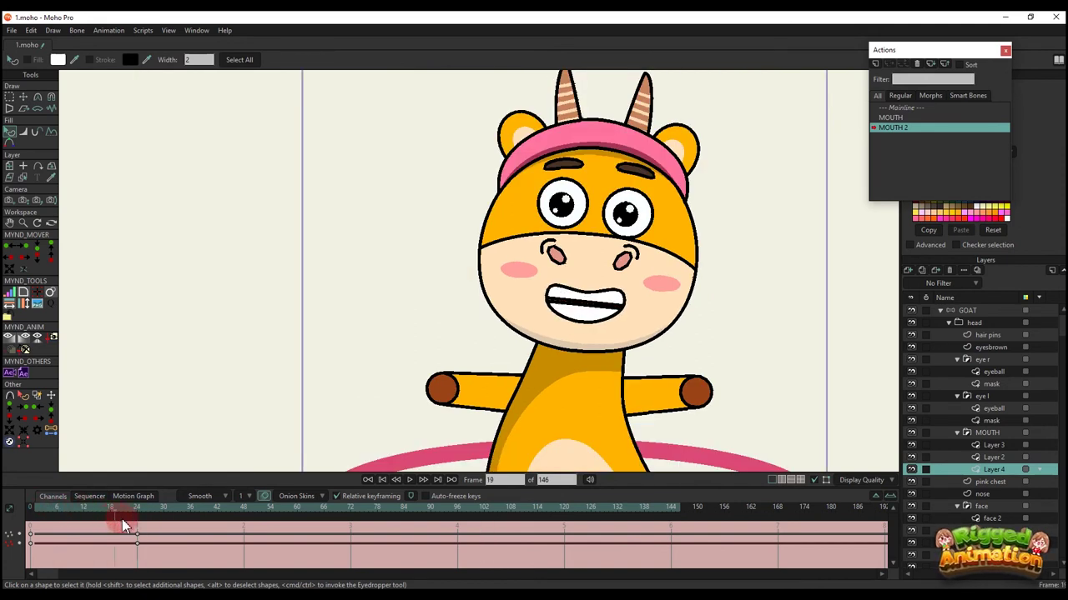
- On Layer 2 at frame 24, lower and flatten the tongue behind the teeth, and preview the MOUTH 2 action
click(994, 458)
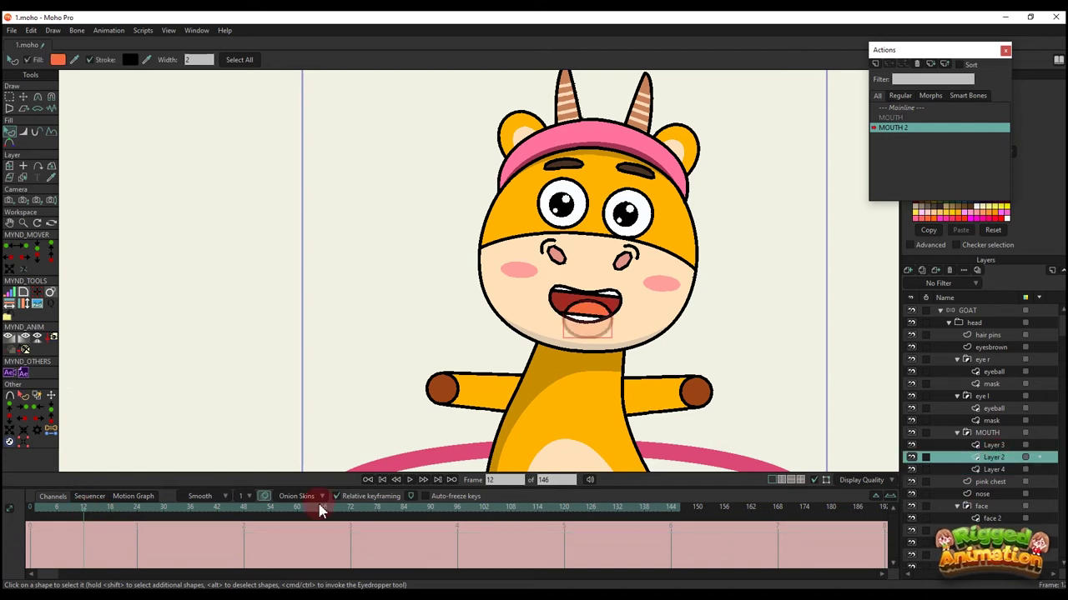
click(137, 511)
scroll(600, 306, up, 2)
key(t)
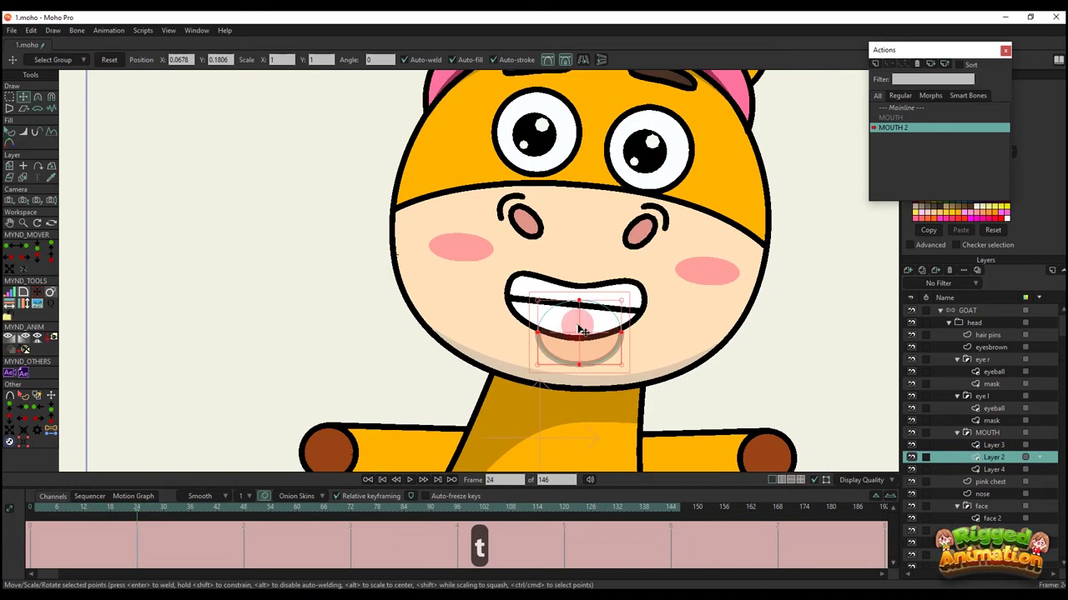
drag(576, 324, 578, 338)
key(ctrl+z)
key(q)
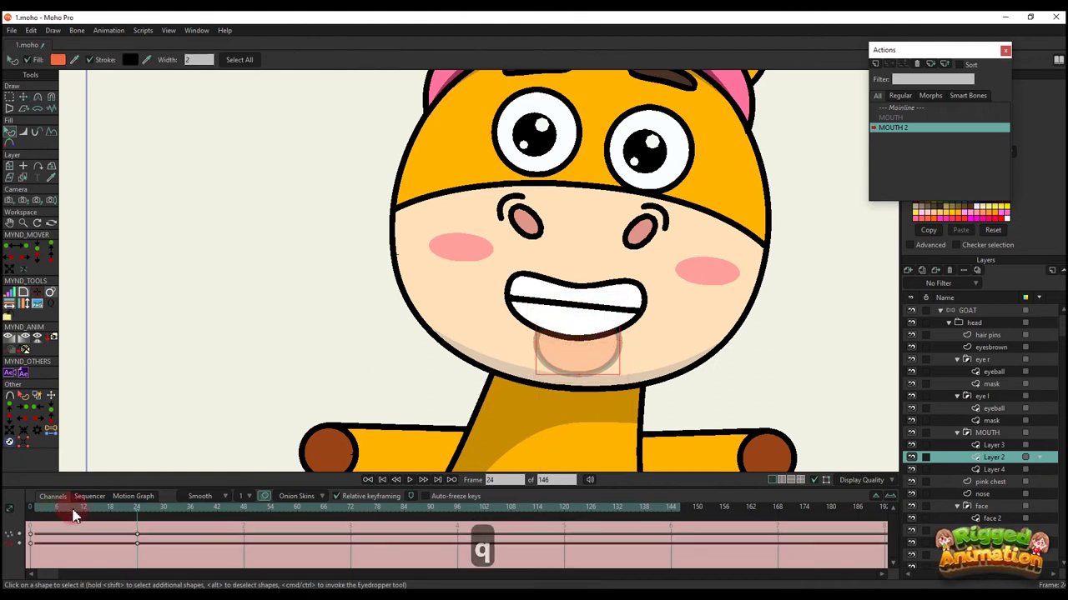
drag(73, 516, 138, 534)
- Return to the mainline and test the MOUTH bone's rotation on the GOAT layer at frame 5
double_click(890, 109)
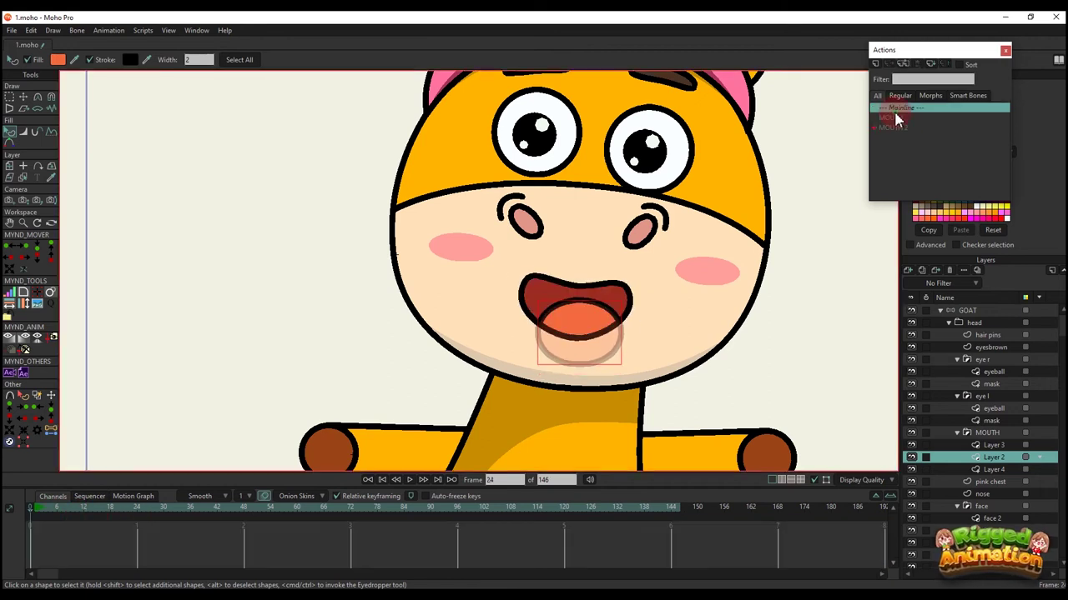
click(968, 309)
click(52, 507)
scroll(275, 390, down, 3)
key(t)
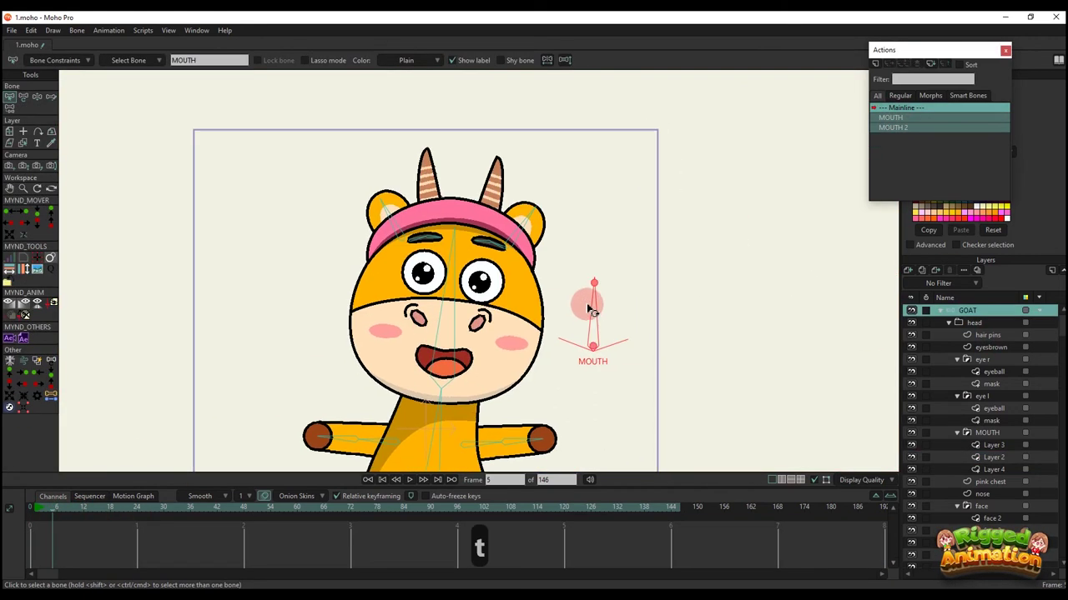
mouse_move(588, 306)
mouse_down()
mouse_move(555, 350)
mouse_move(575, 313)
mouse_move(601, 301)
mouse_up()
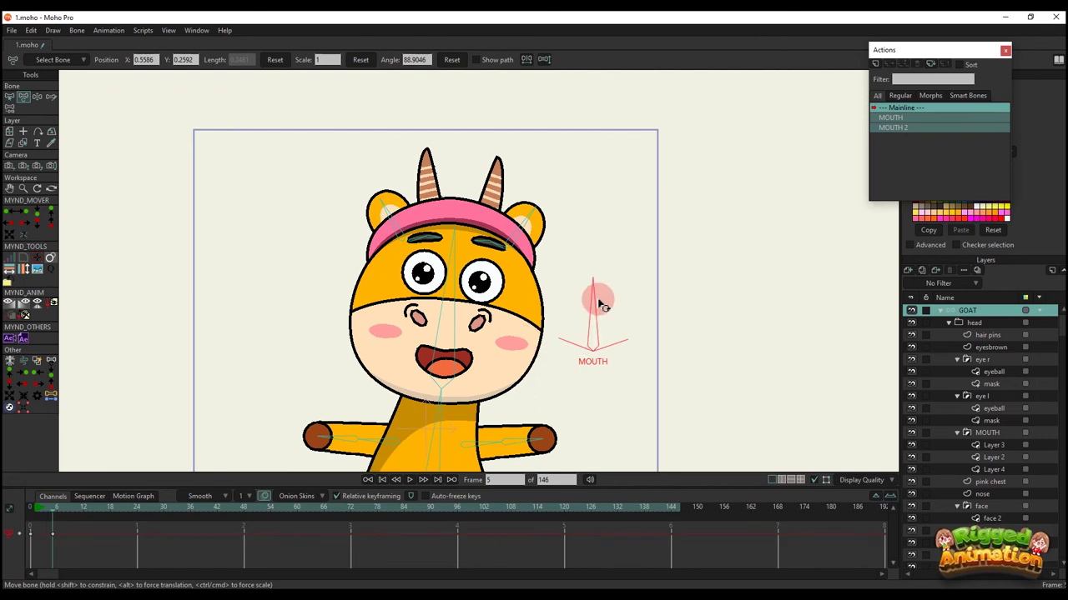
- In the MOUTH action, rotate the MOUTH bone counterclockwise to its limit at frame 24, and return to the mainline
double_click(885, 118)
click(139, 510)
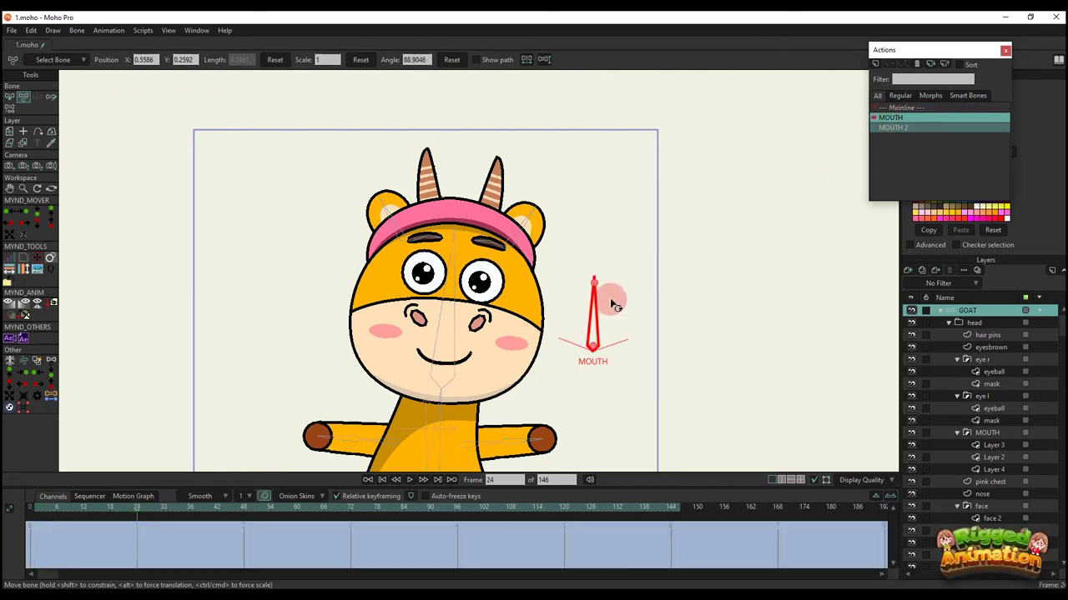
drag(613, 305, 550, 360)
double_click(897, 107)
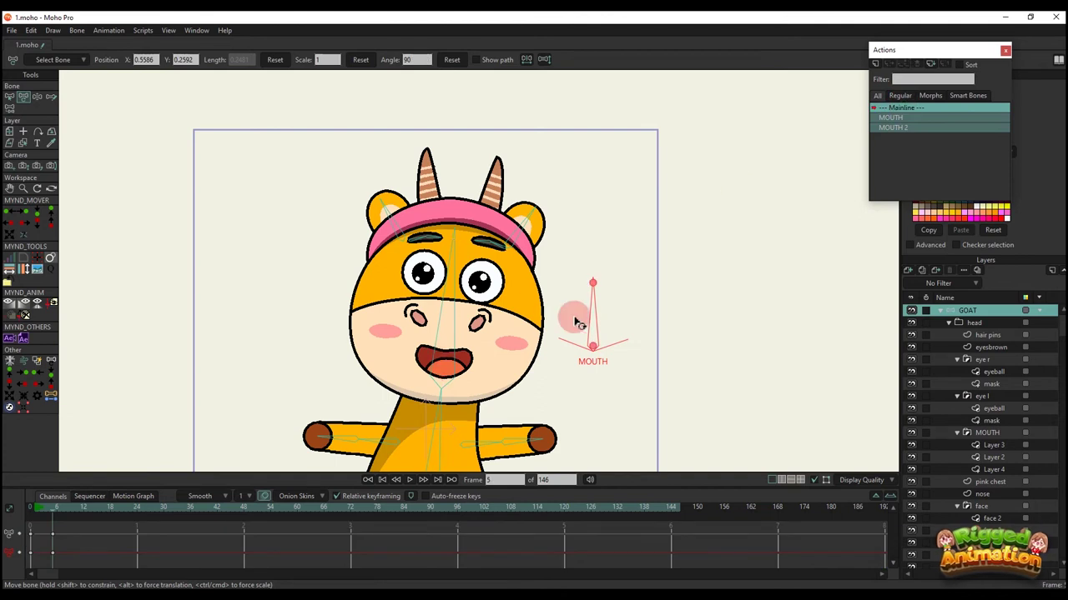
- Test the MOUTH bone in both directions on the mainline and delete the test keyframes
drag(575, 321, 651, 347)
drag(84, 554, 12, 504)
key(BackSpace)
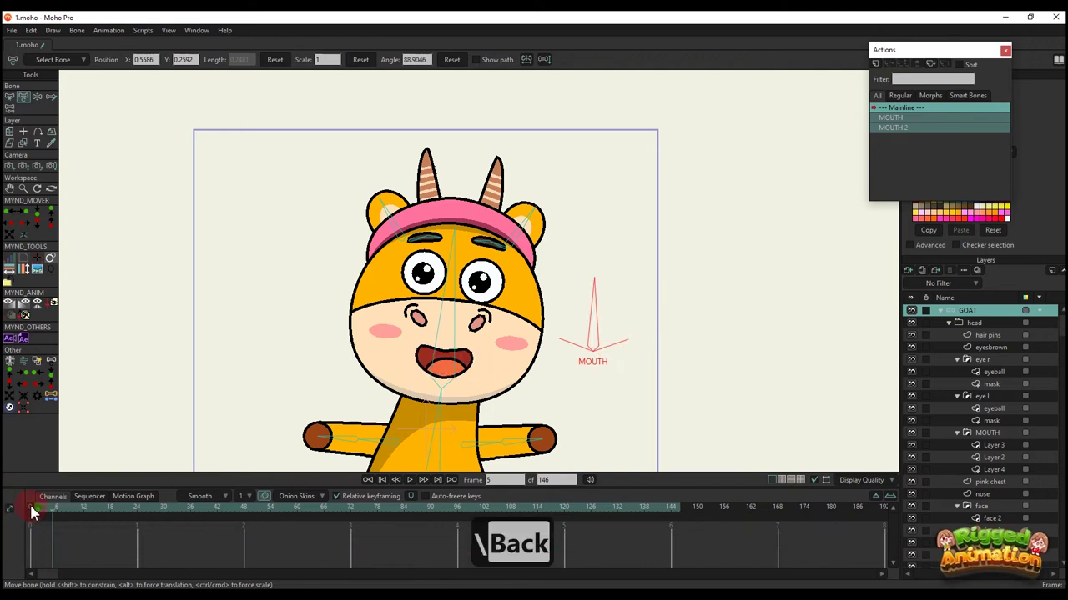
- At frame 0, deselect the MOUTH bone and add a separate upright bone above it beside the goat's head
click(31, 508)
scroll(482, 318, down, 2)
key(b)
click(656, 292)
drag(577, 291, 622, 296)
scroll(606, 277, up, 2)
key(a)
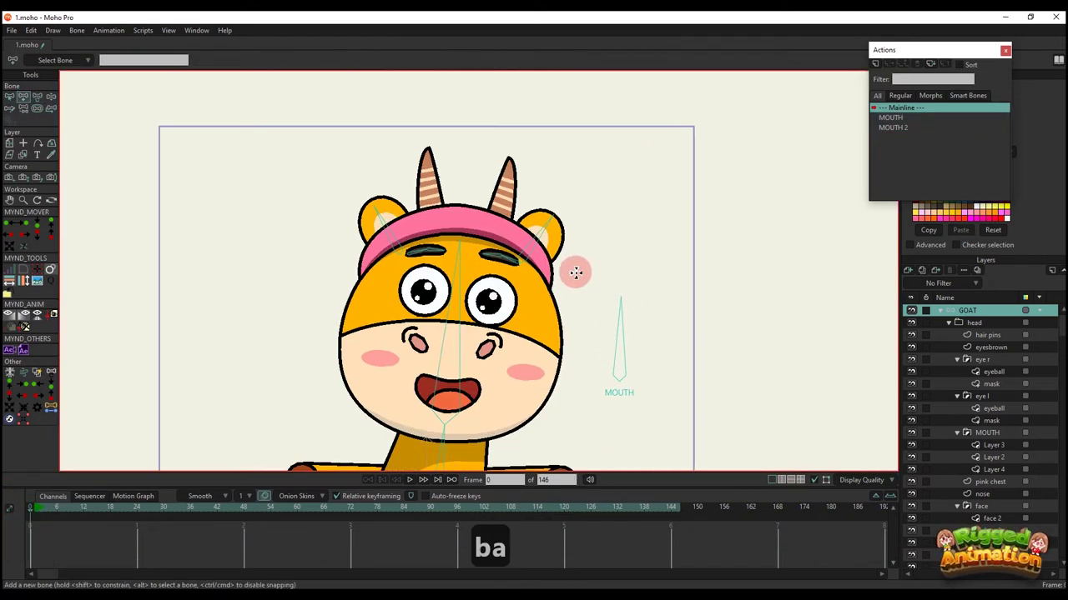
drag(607, 252, 630, 268)
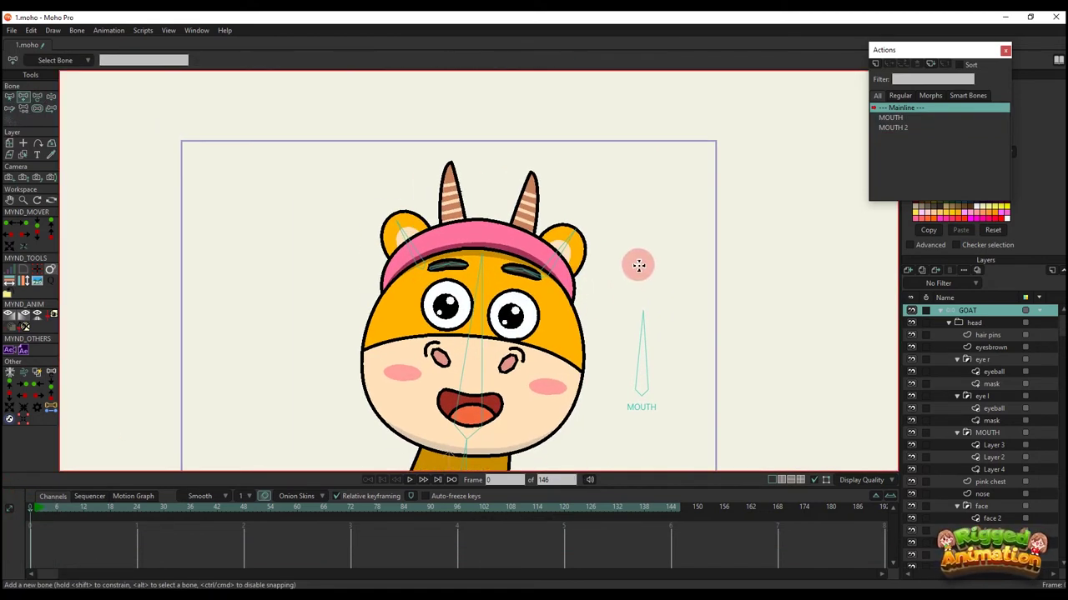
drag(640, 265, 640, 200)
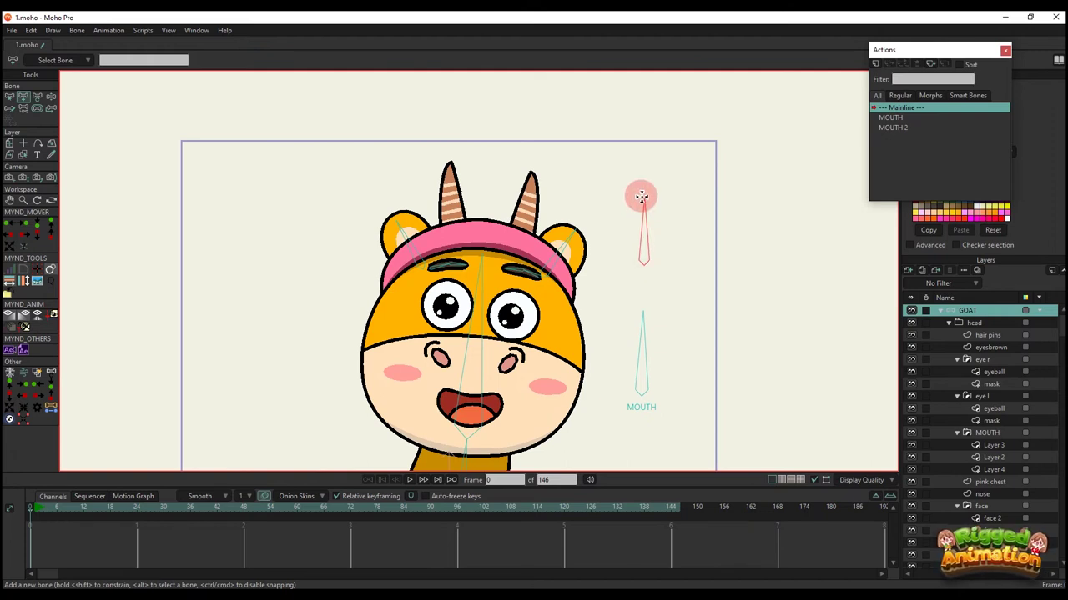
- Set the new upright bone's strength to 0 and reselect that bone after checking the eyebrow bone
key(s)
key(b)
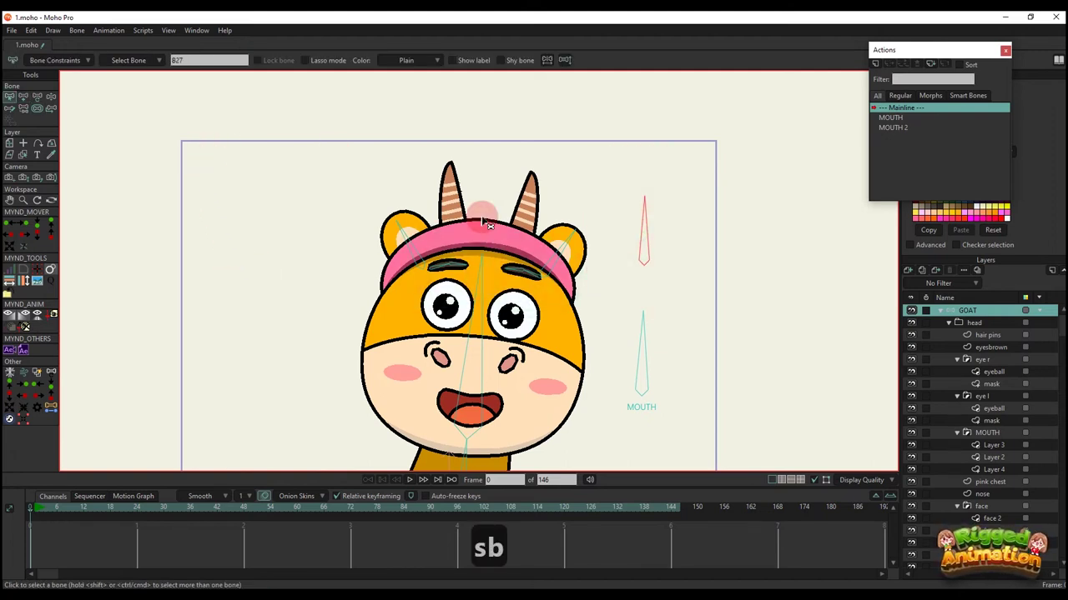
key(s)
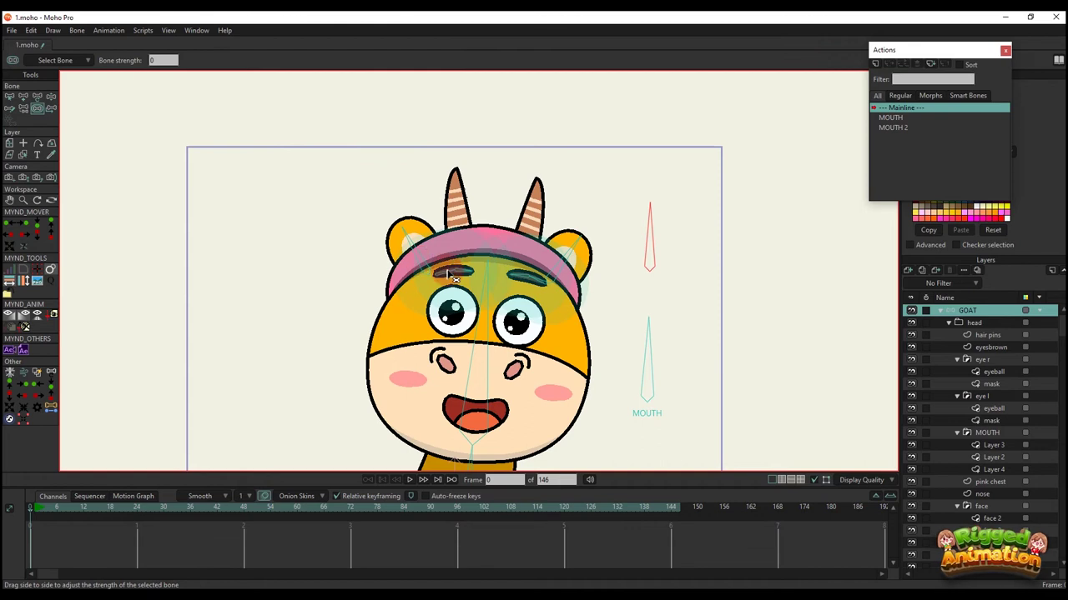
key(b)
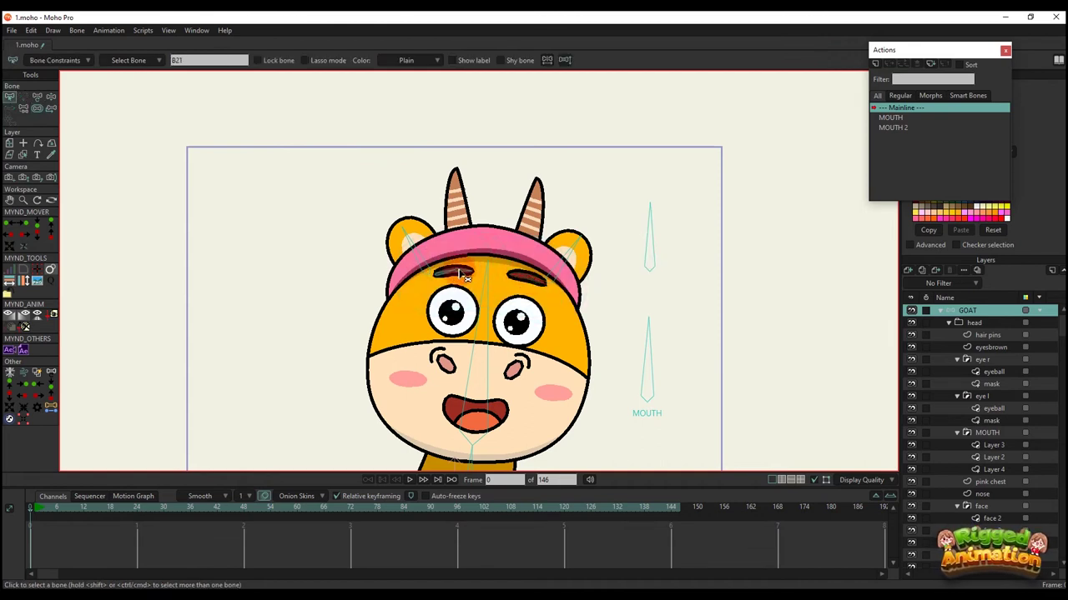
key(s)
key(b)
click(654, 247)
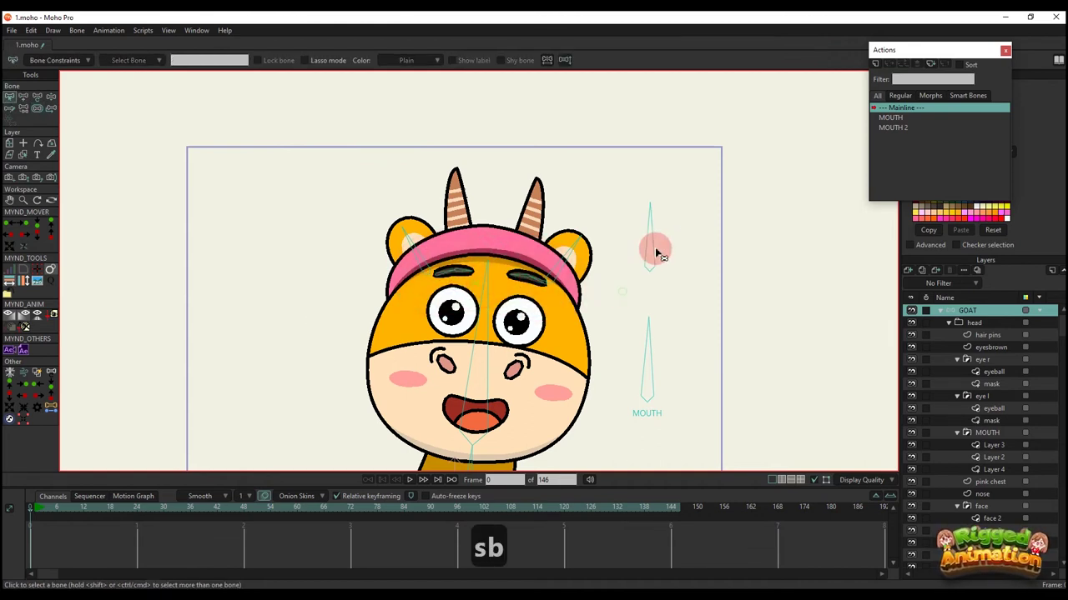
- Rename the new bone BLINK, show its label, and give it angle constraints on both sides
click(284, 167)
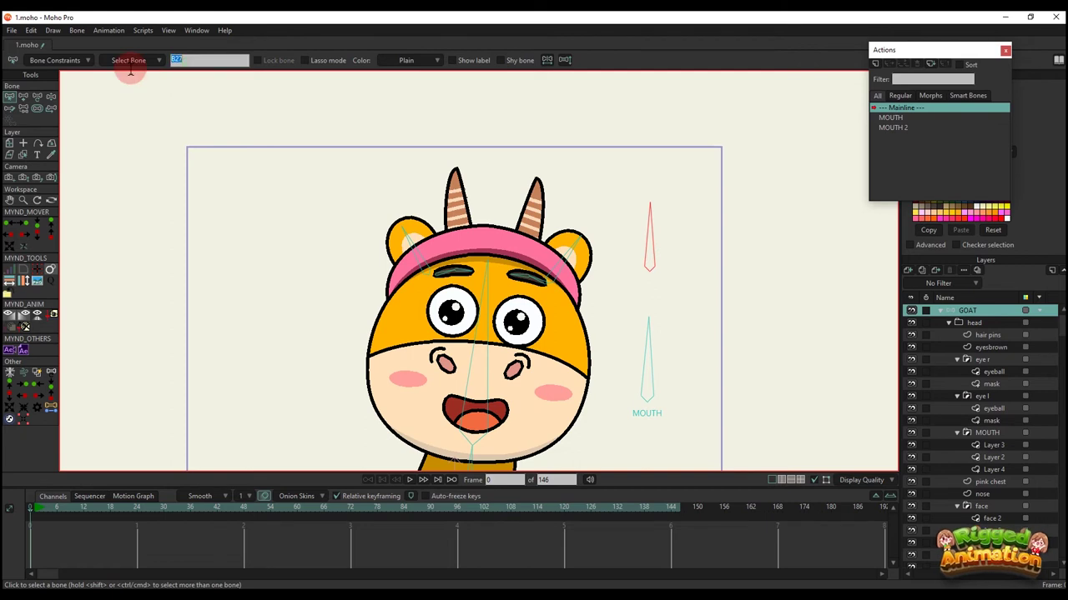
key(Return)
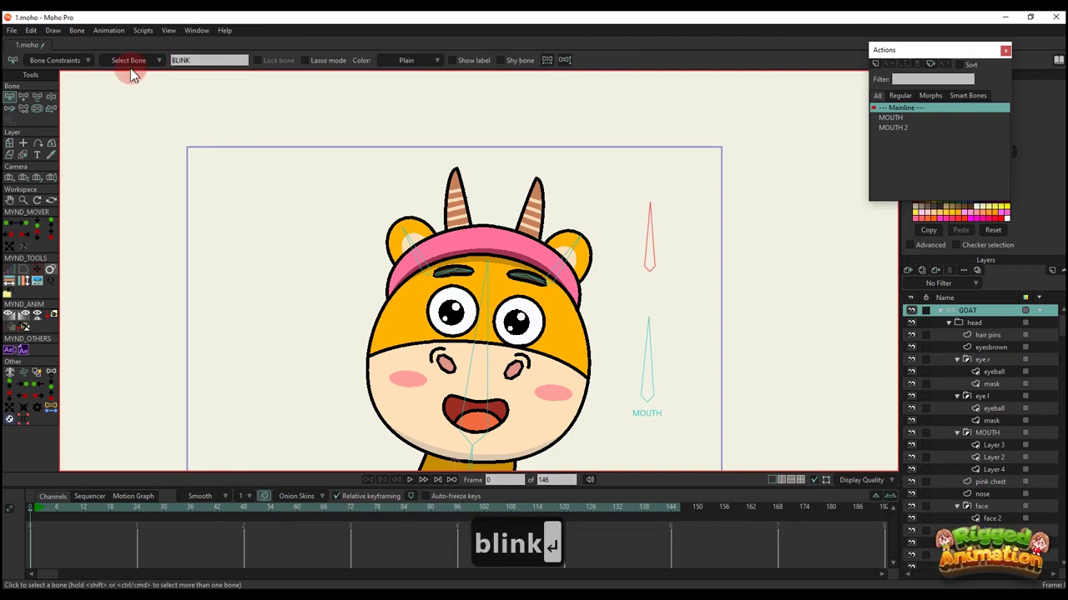
click(453, 62)
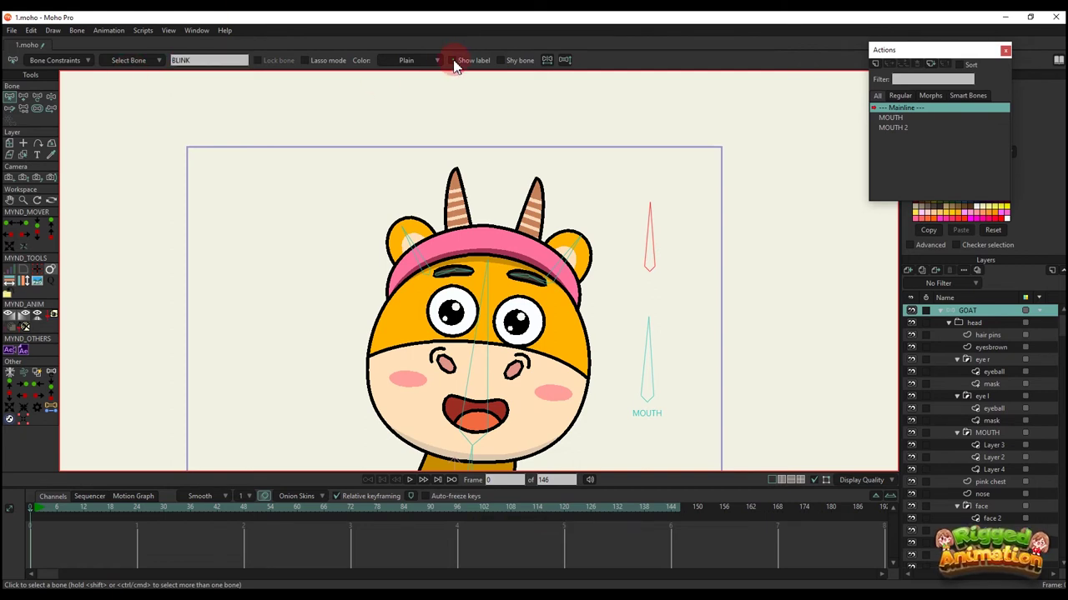
click(57, 67)
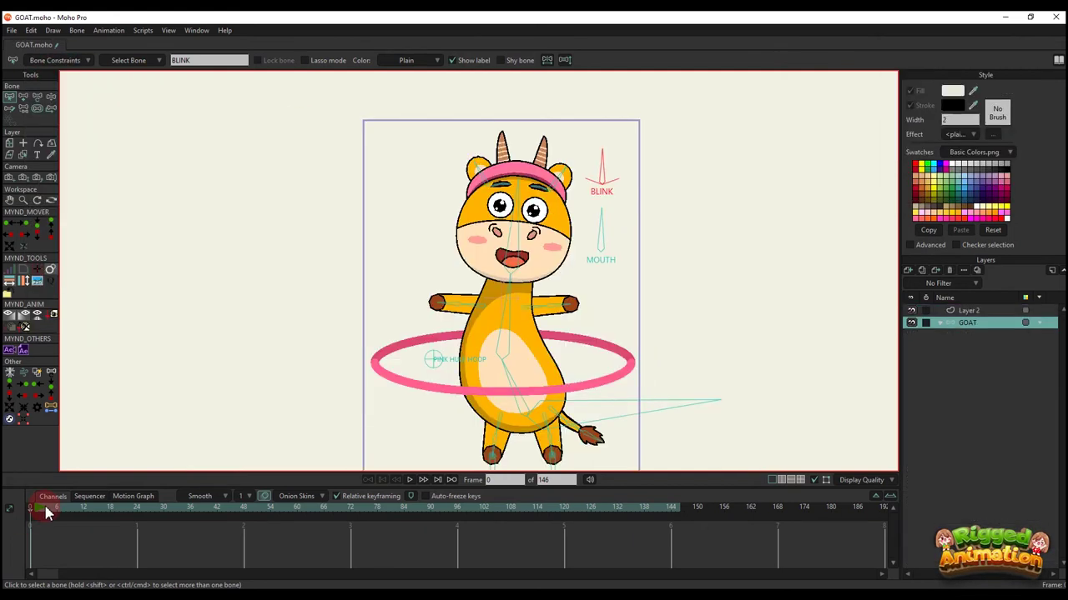
- Test the BLINK bone's rotation at frame 5 on the GOAT layer
click(51, 509)
scroll(470, 238, up, 3)
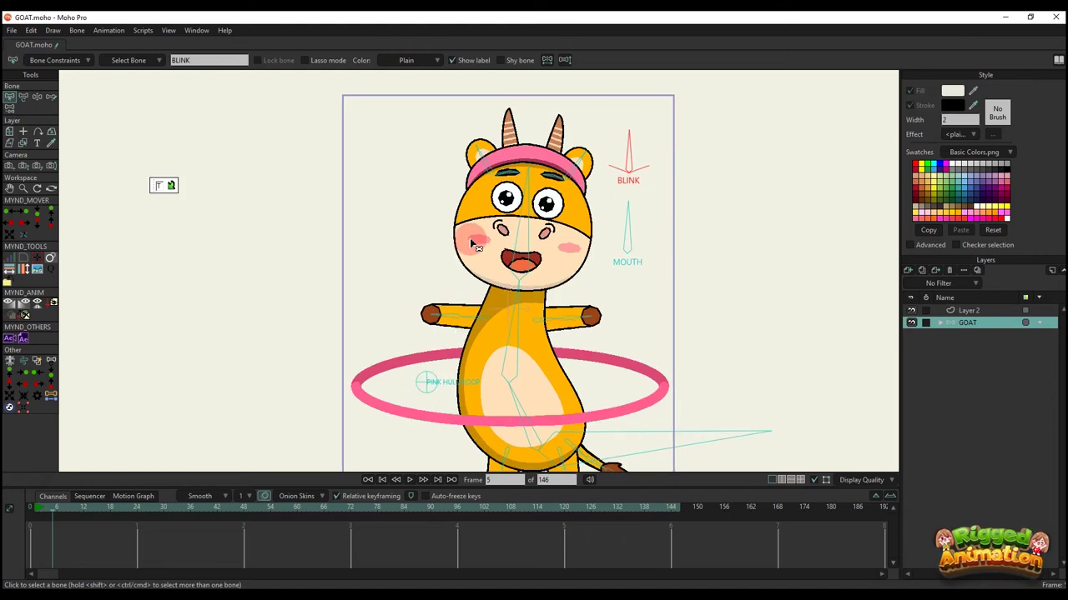
key(t)
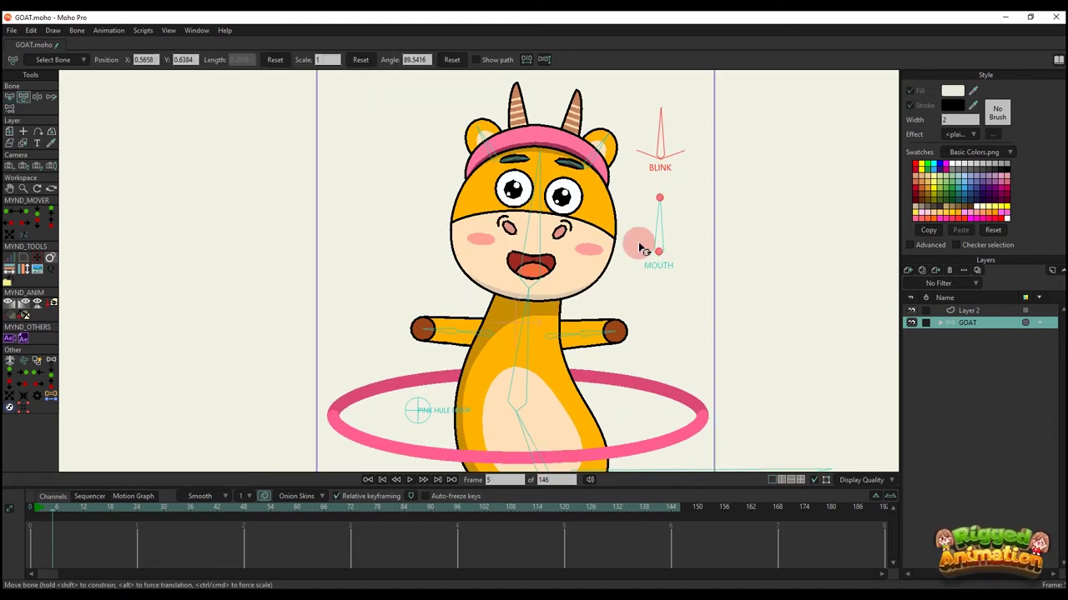
scroll(626, 246, down, 2)
scroll(621, 242, up, 3)
click(631, 227)
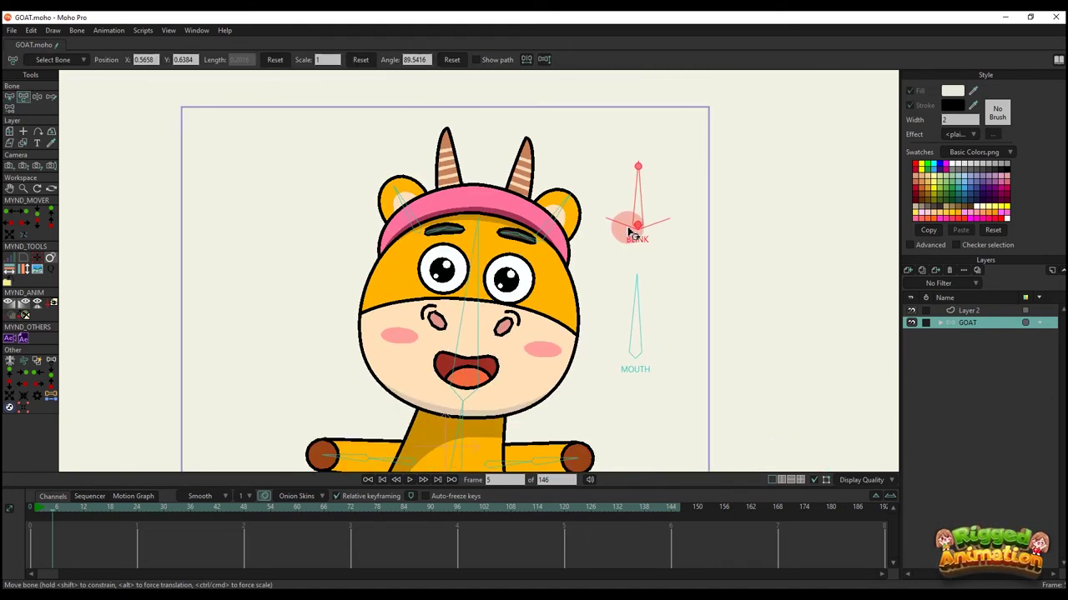
- Return to frame 0, expand the GOAT layer, and add a vector layer above the eyeball in the eye l group
click(939, 323)
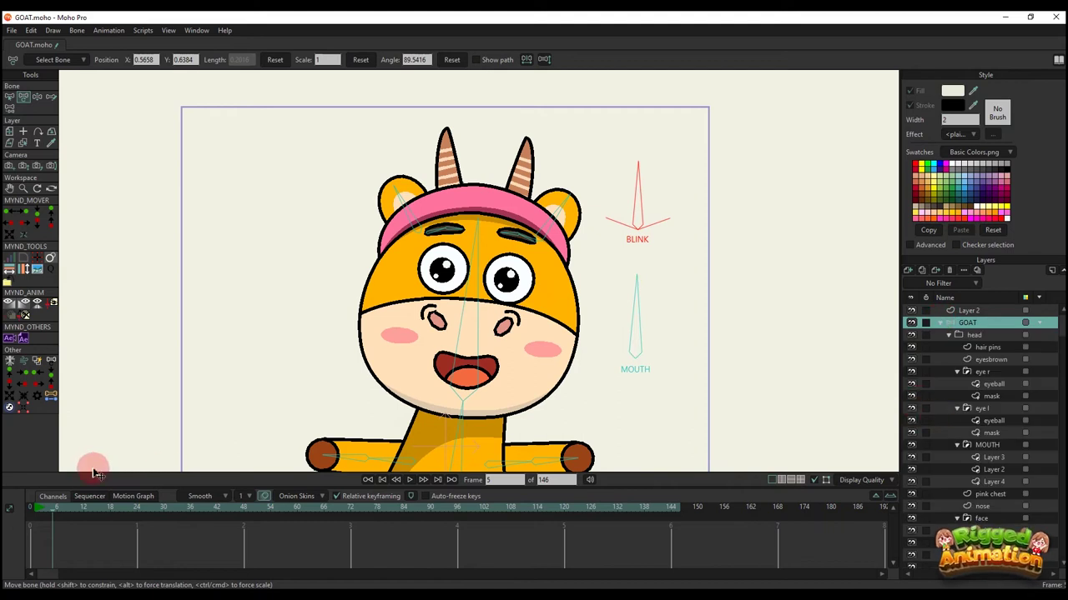
click(29, 507)
scroll(345, 312, up, 3)
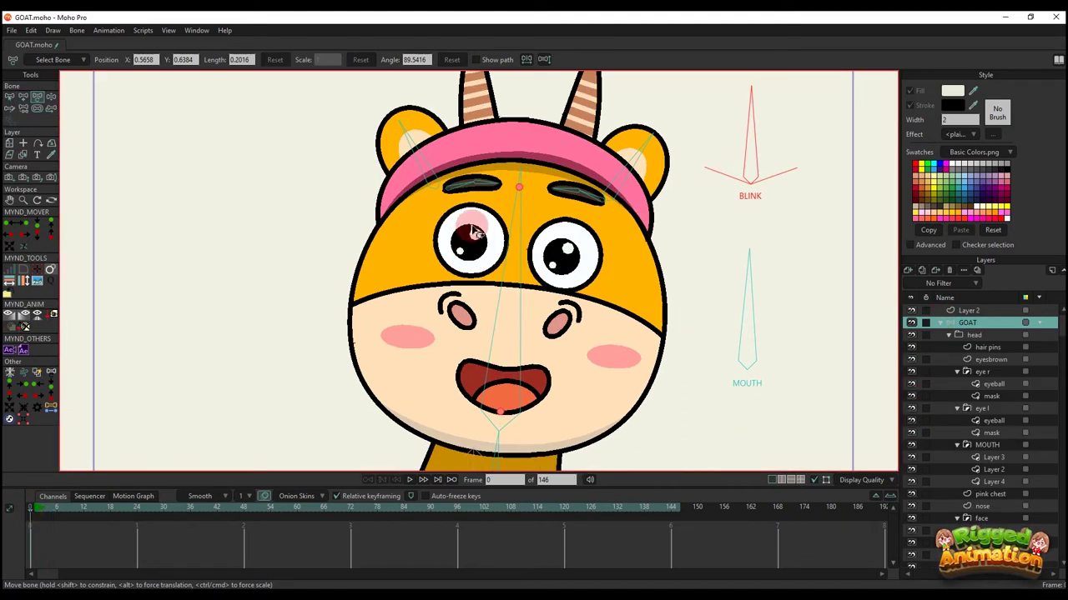
ctrl+alt+click(486, 230)
click(972, 420)
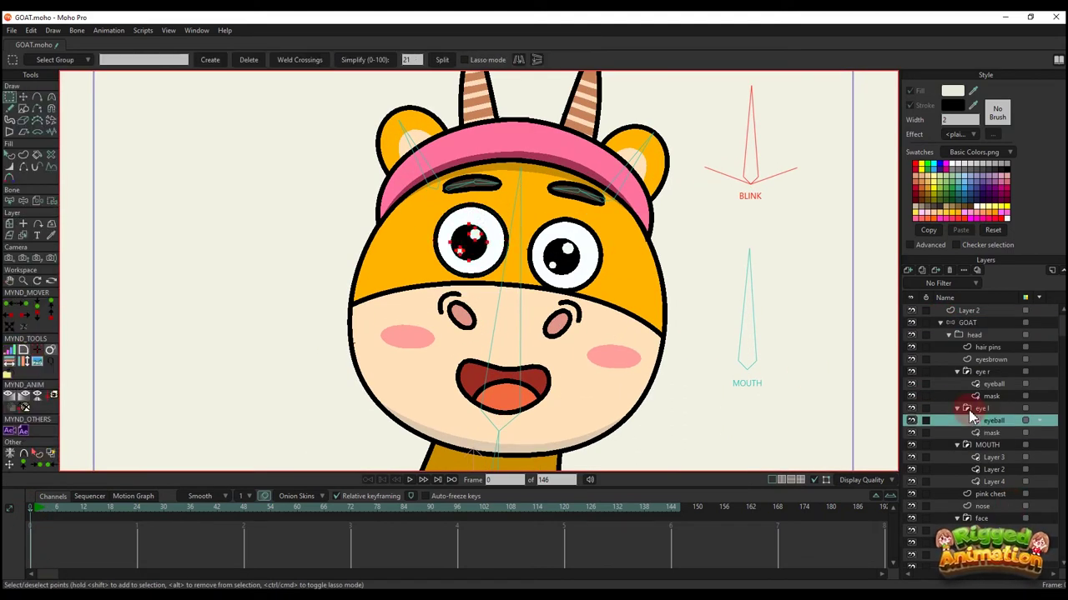
click(907, 271)
click(954, 282)
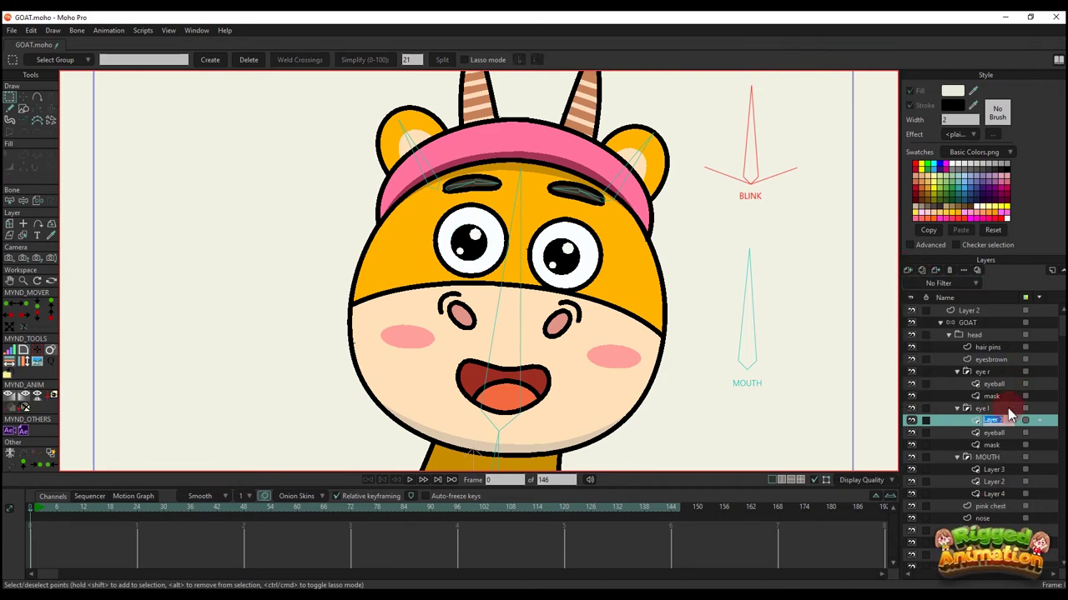
- Draw a filled and stroked circle above the eye l eye and enlarge it to slightly wider than the eye
click(24, 109)
drag(225, 100, 234, 155)
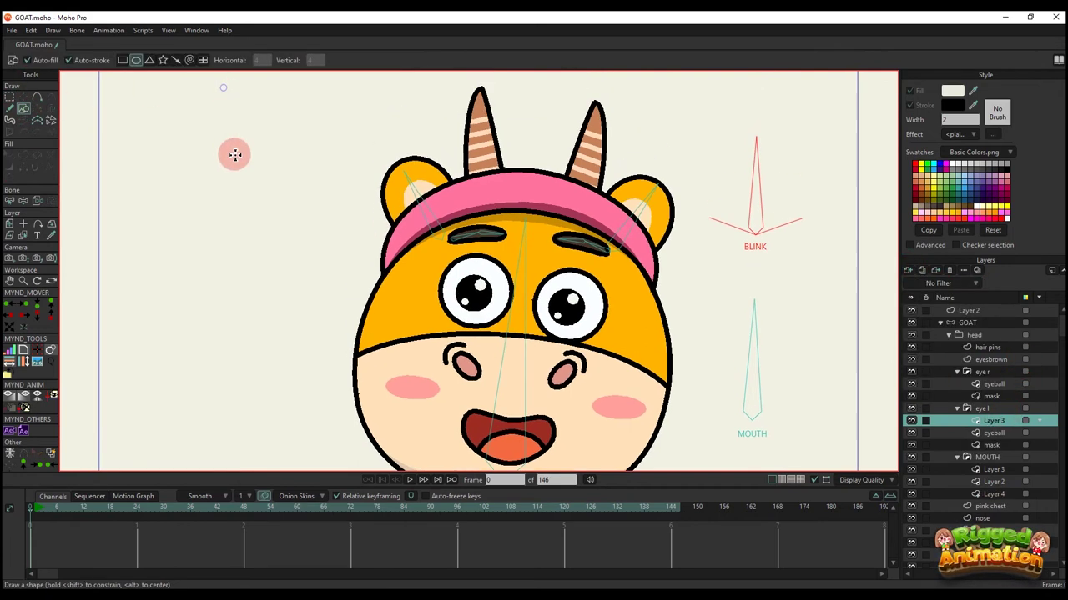
scroll(440, 214, up, 1)
drag(455, 232, 425, 214)
scroll(427, 219, down, 2)
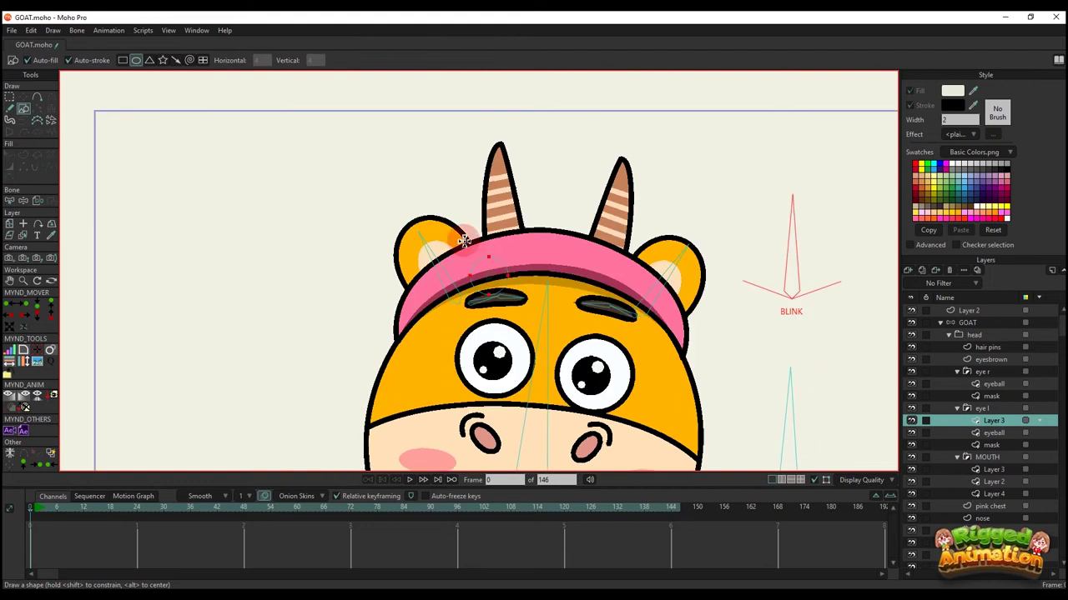
scroll(446, 221, up, 3)
key(t)
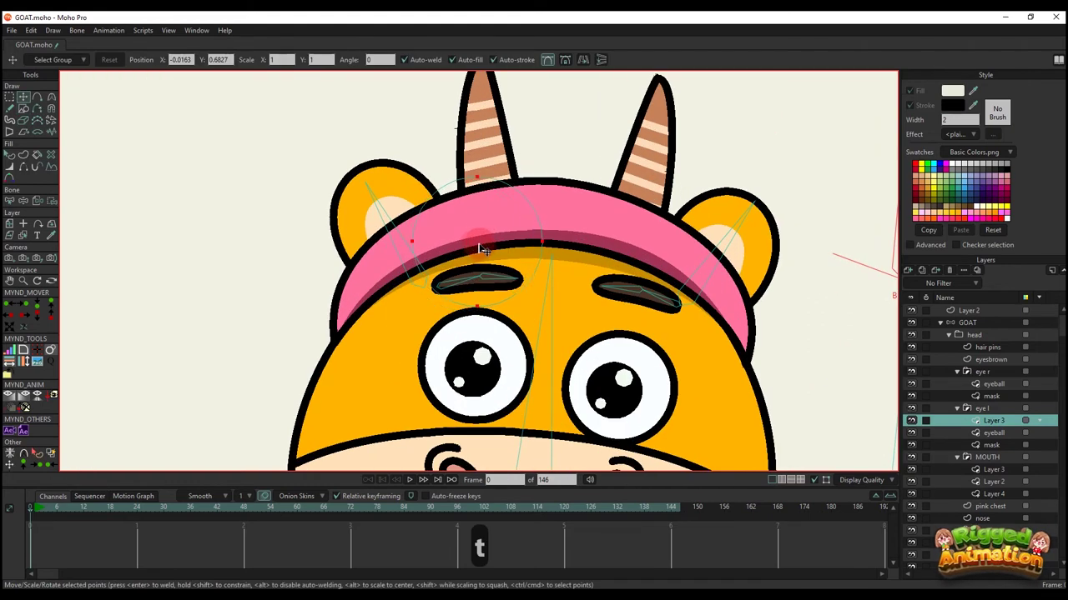
scroll(482, 248, down, 1)
- Turn the circle into a half circle by deleting its lowest point and peaking the side points, and move it lower
key(g)
key(BackSpace)
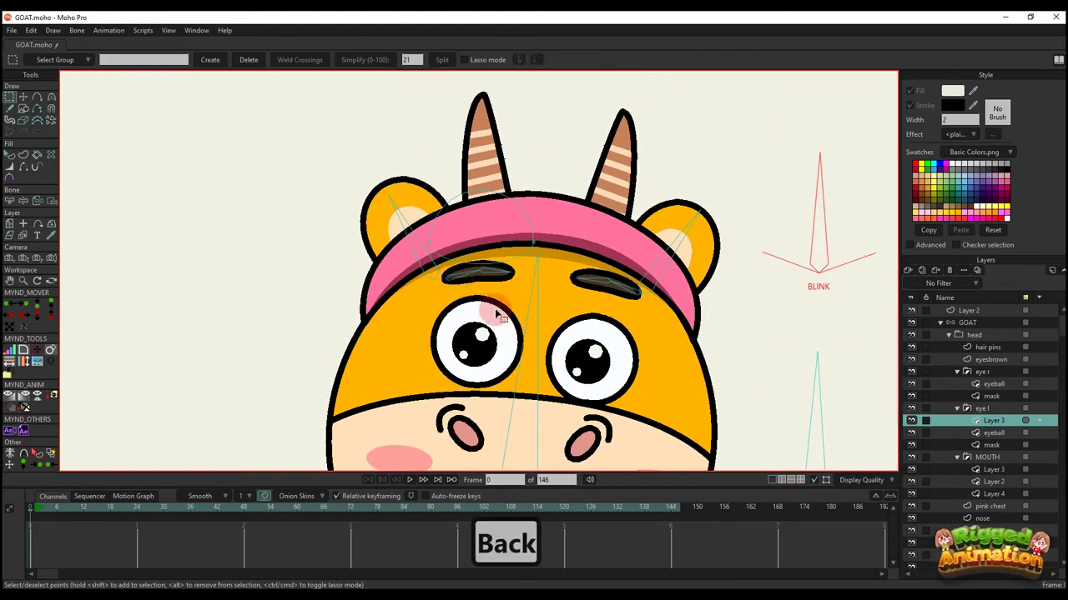
key(c)
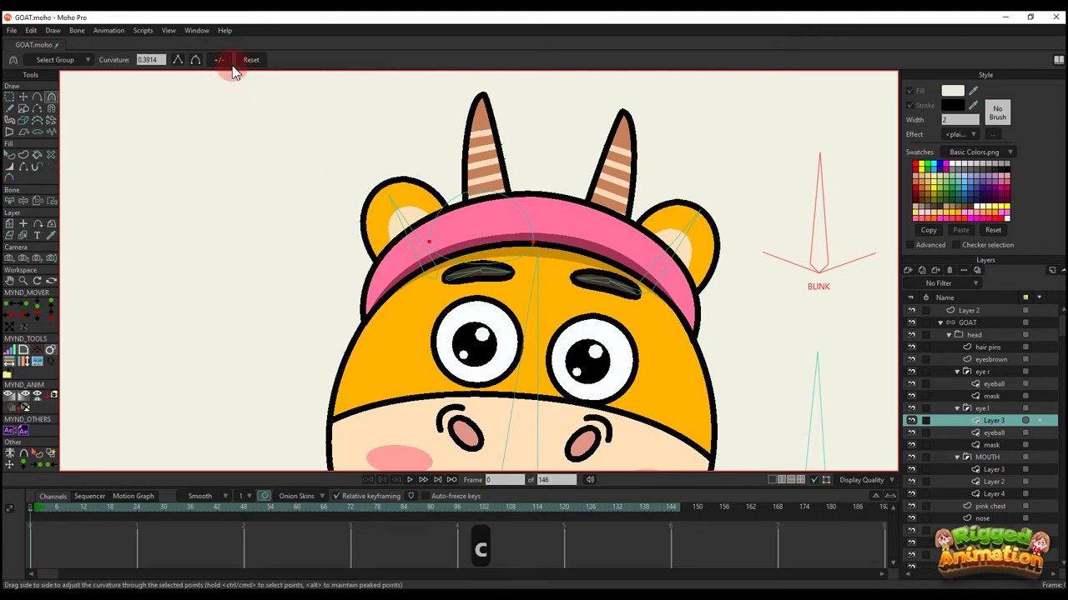
click(178, 60)
click(553, 186)
key(t)
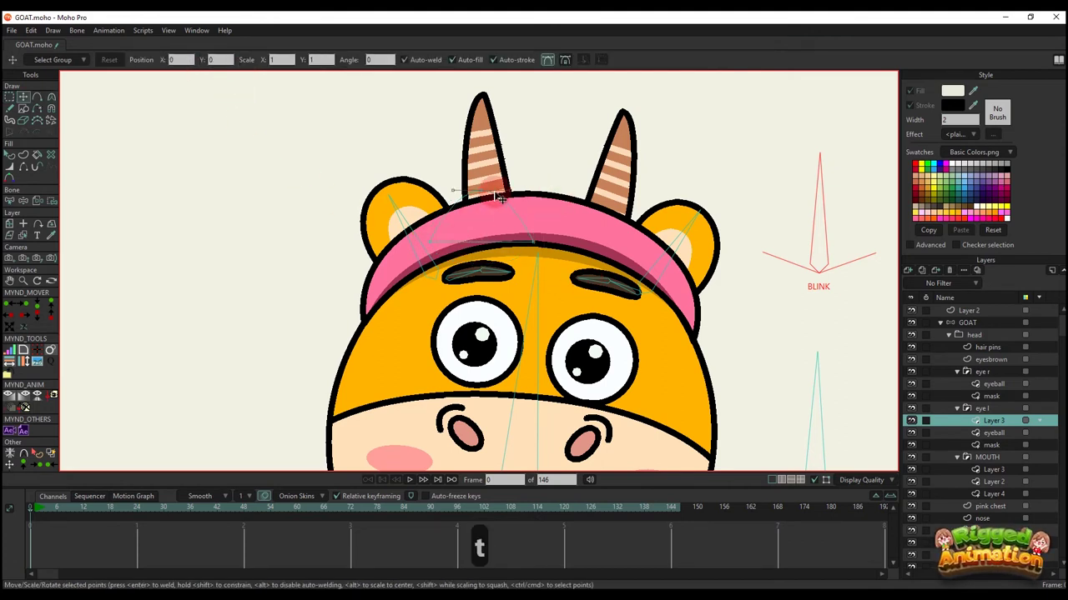
key(c)
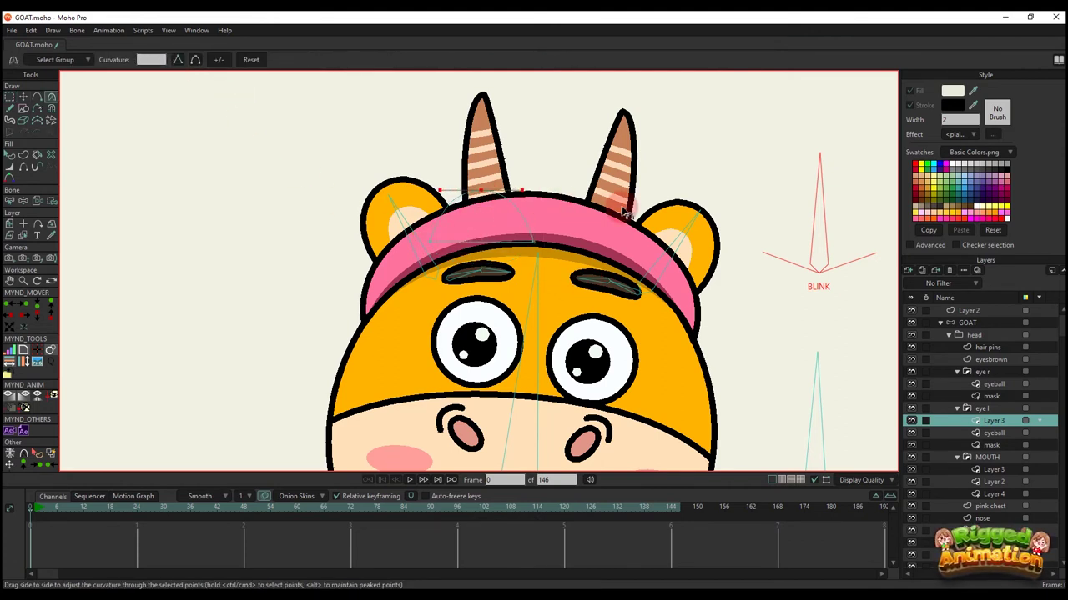
key(t)
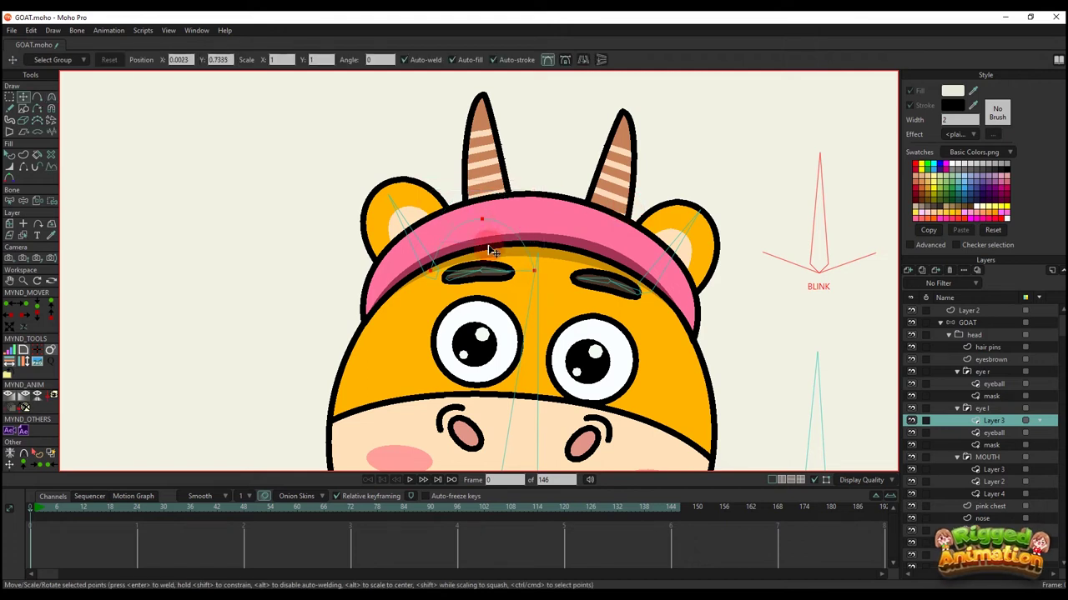
- Add a point midway along the half circle's flat edge and scale the shape to sit just above the eye
scroll(487, 273, up, 2)
key(a)
scroll(505, 289, down, 3)
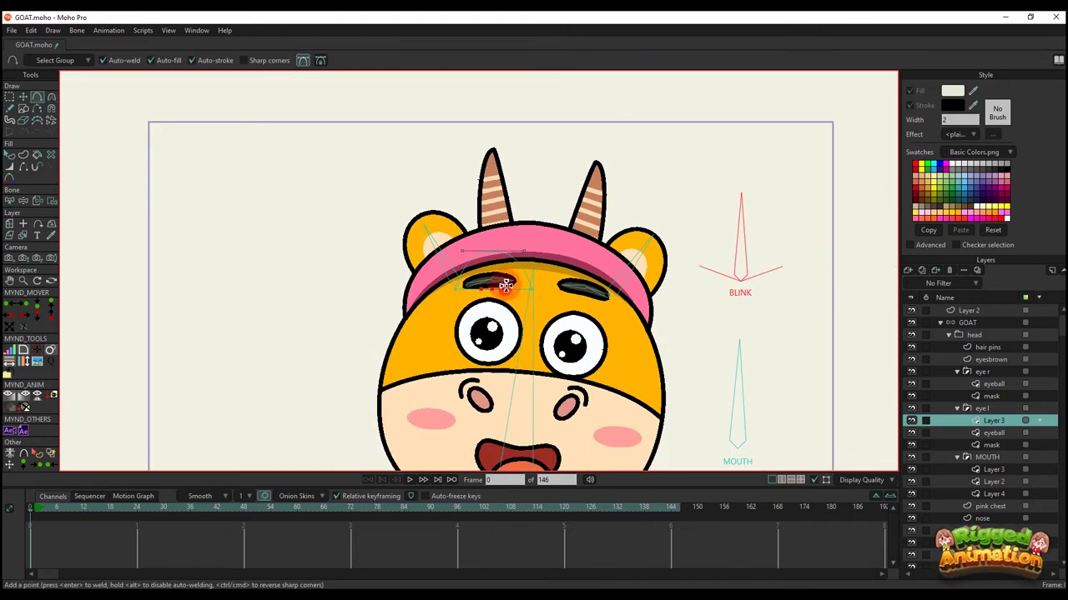
scroll(497, 275, up, 3)
key(t)
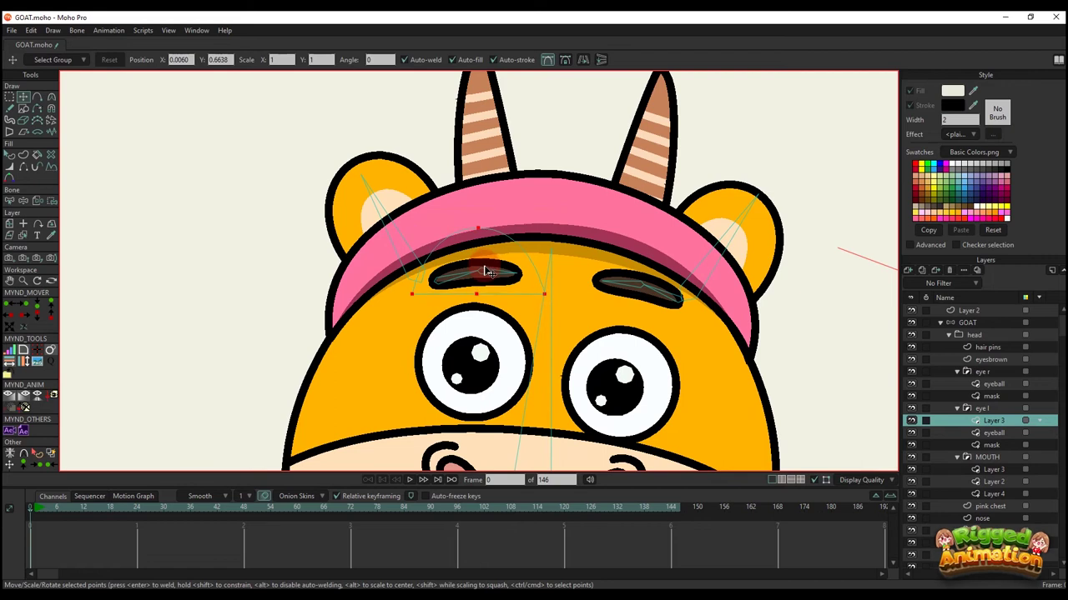
scroll(488, 272, down, 2)
scroll(535, 258, up, 1)
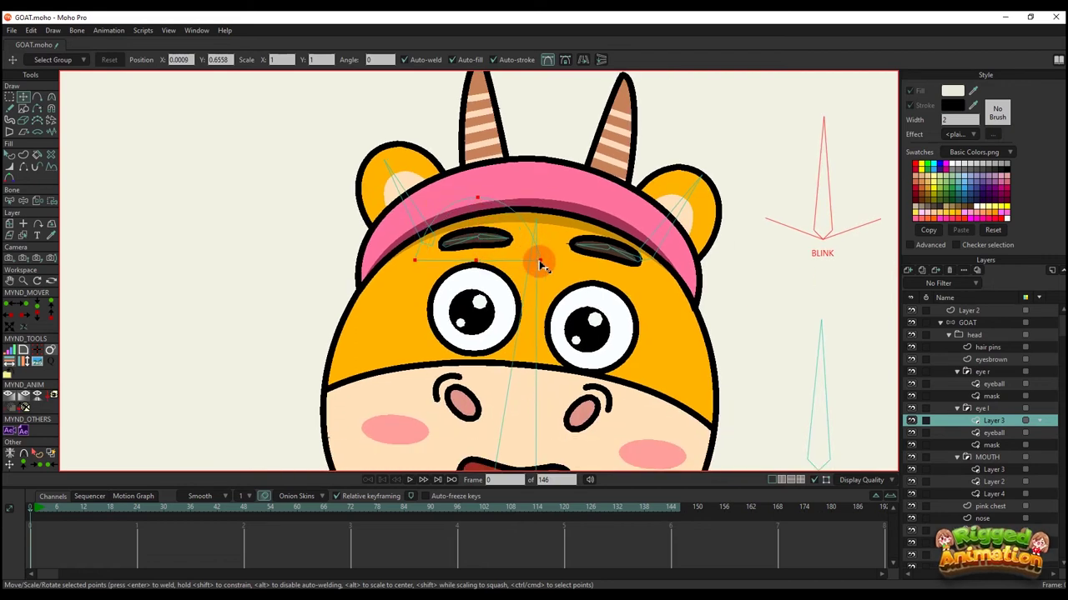
drag(540, 262, 542, 264)
- Duplicate the half circle, flip the copy vertically, and place it just below the eye as the lower lid
key(ctrl+c)
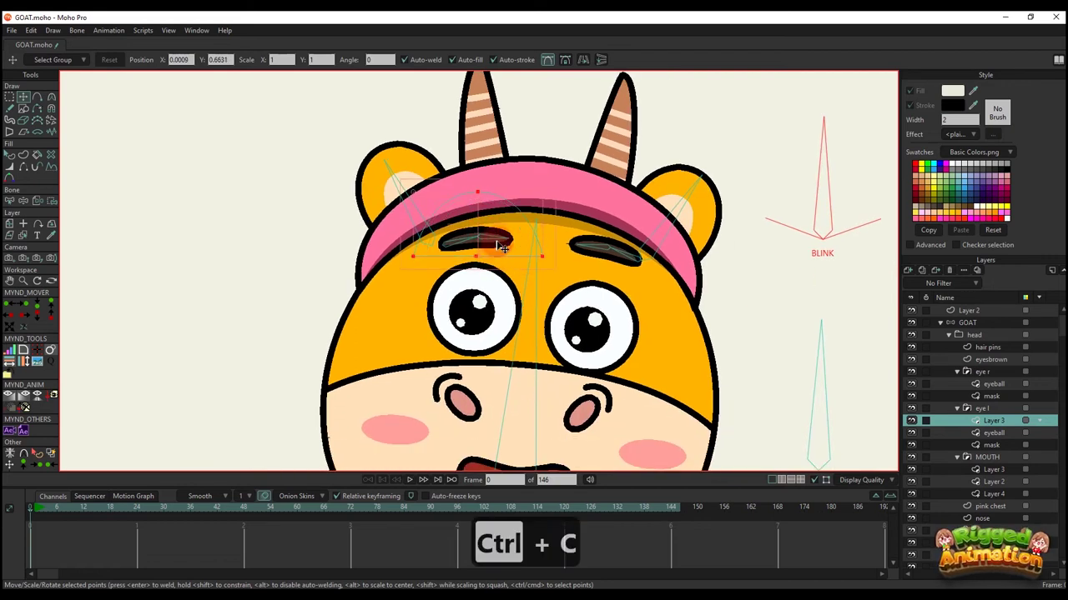
key(ctrl+v)
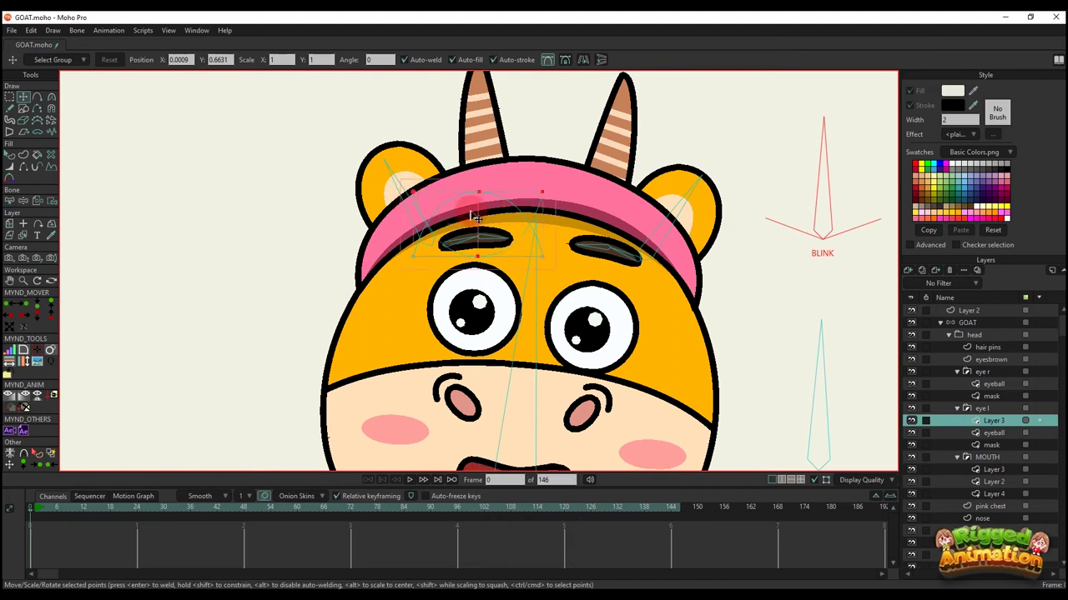
drag(472, 217, 474, 386)
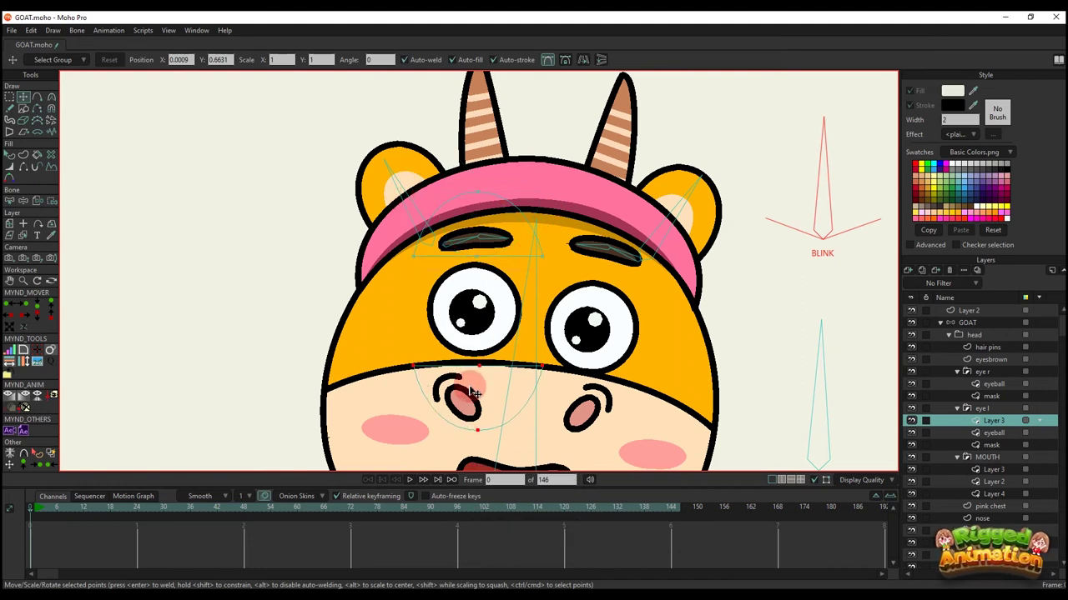
- Fill both eyelid shapes with dark orange D57300, starting from the color sampled from the goat's ear
key(q)
click(490, 239)
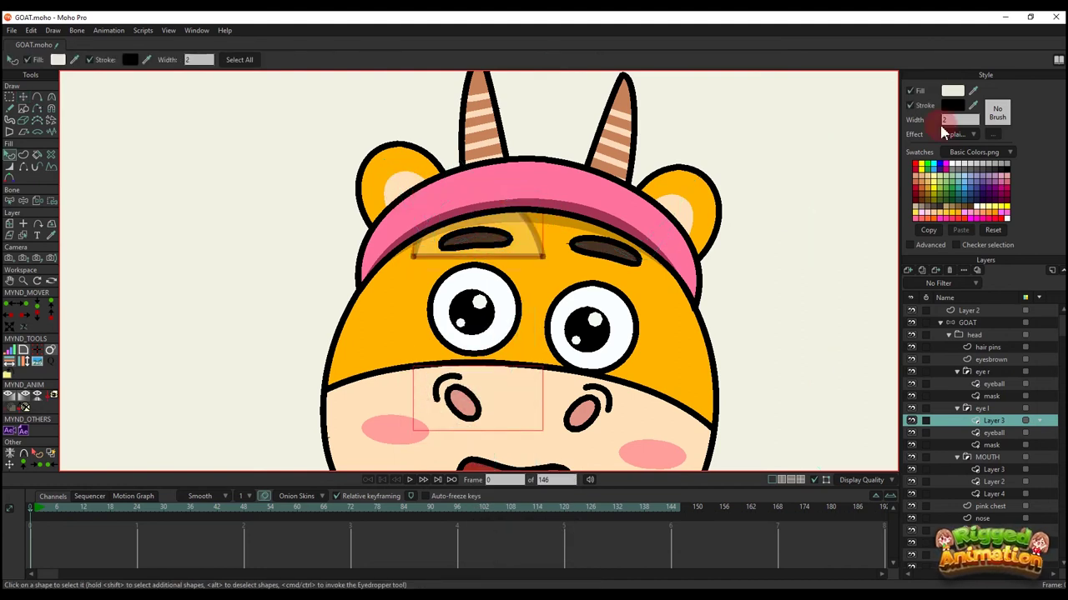
ctrl+click(678, 185)
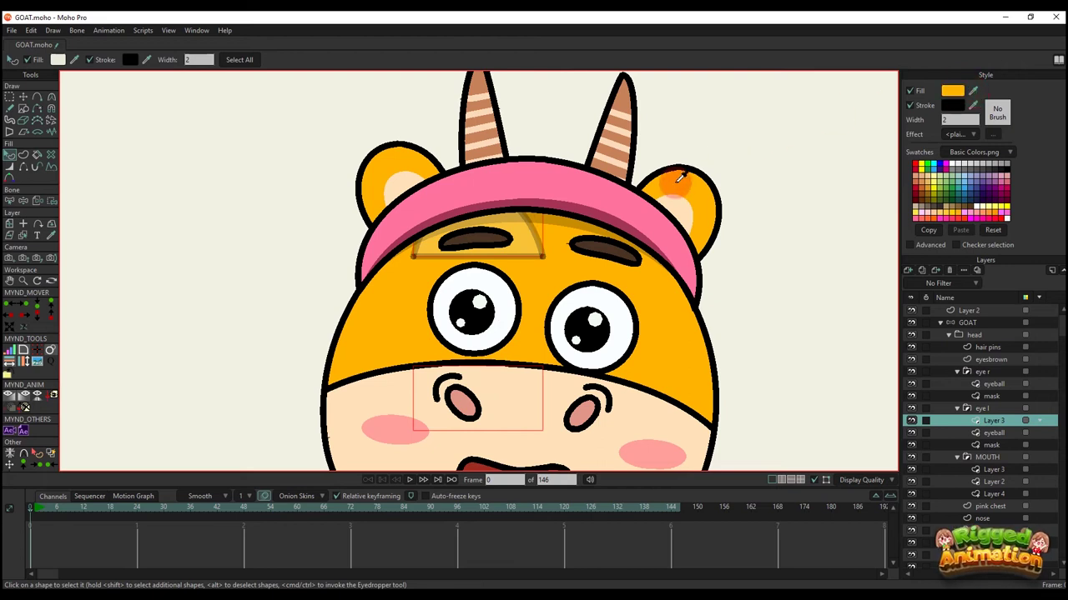
click(747, 157)
click(952, 92)
click(901, 134)
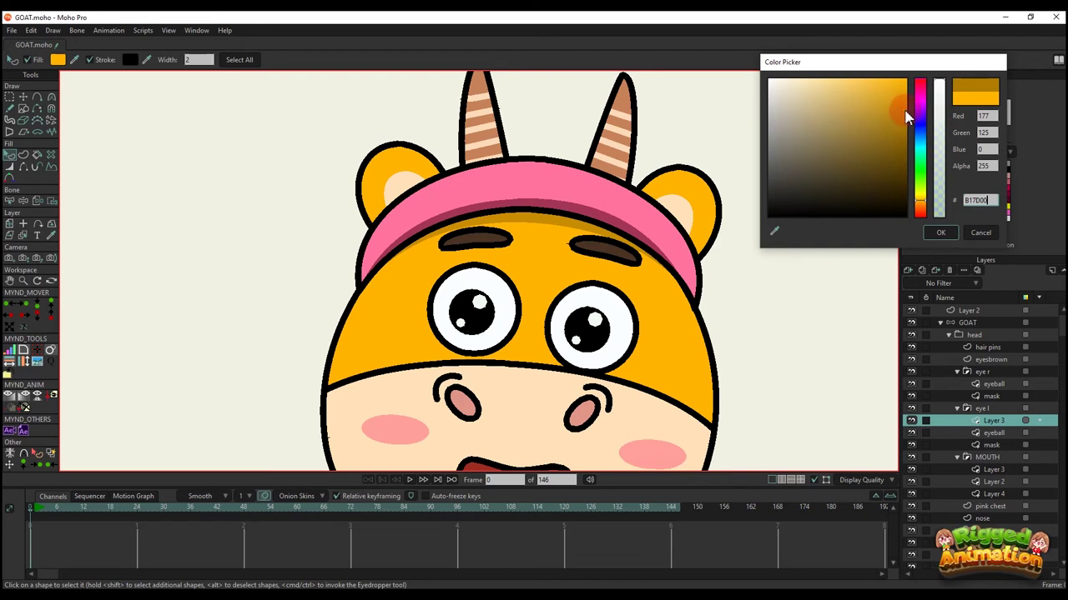
drag(905, 111, 925, 70)
drag(921, 194, 924, 203)
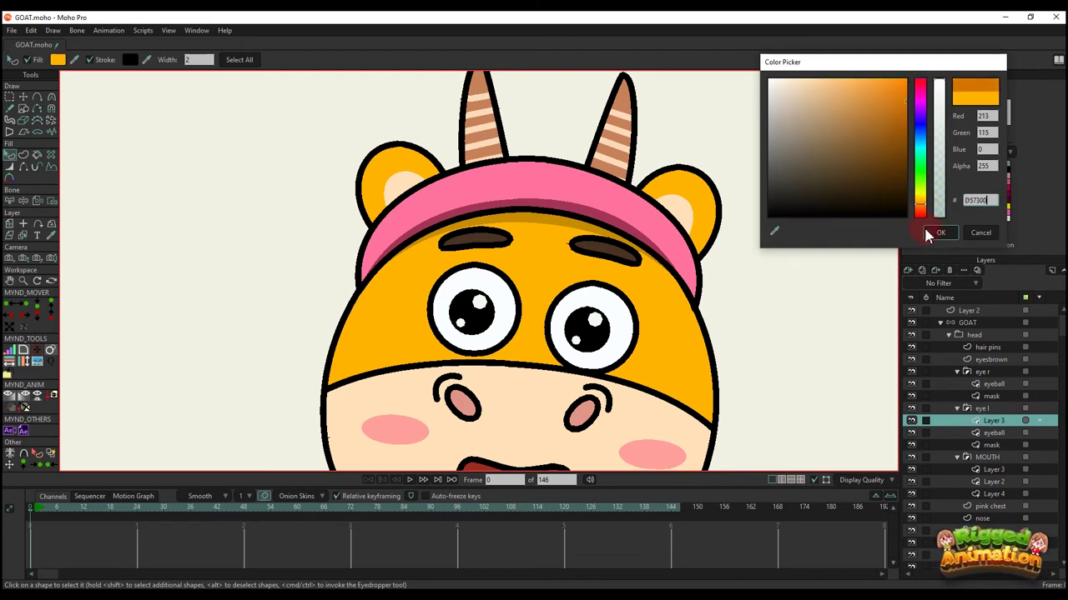
click(937, 233)
- Move the upper eyelid down so that it covers the top part of the eye
key(t)
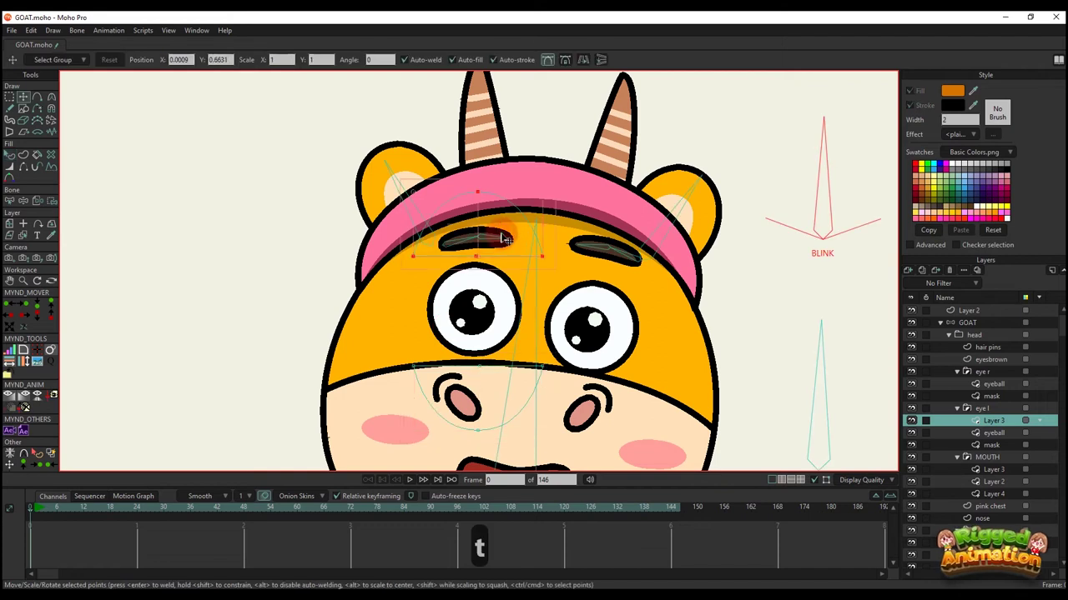
drag(502, 239, 512, 283)
key(q)
scroll(579, 293, down, 5)
scroll(579, 293, up, 2)
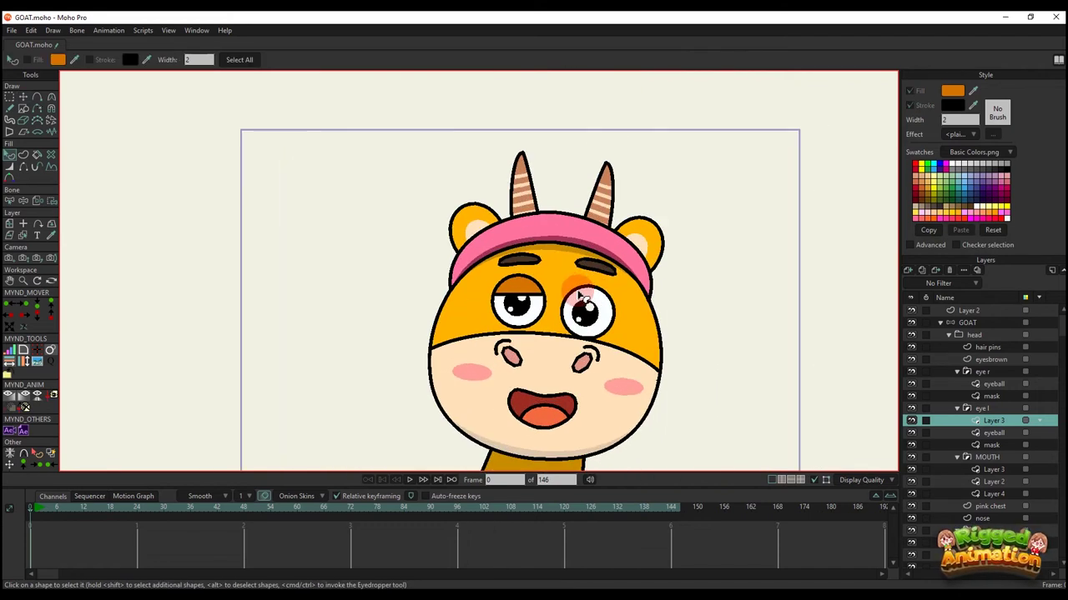
- Undo the last move of the upper eyelid so the lid is back above the eye
key(ctrl+z)
key(t)
scroll(578, 294, up, 1)
key(q)
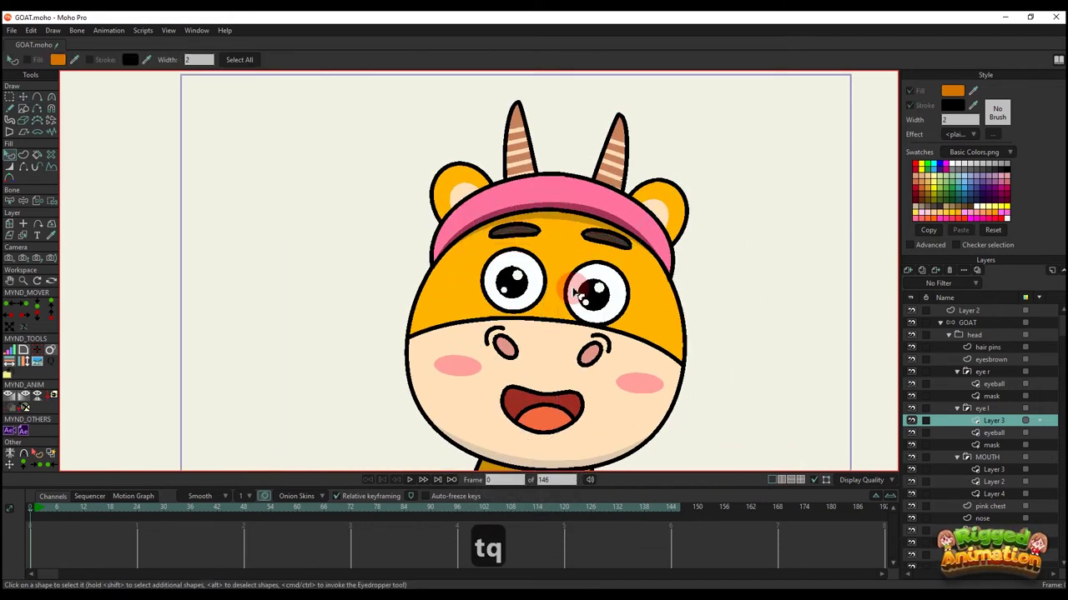
- Copy both eyelid shapes from the eye l group and paste them into a new vector layer above the eyeball in eye r
scroll(575, 291, down, 1)
click(536, 242)
key(t)
shift+click(538, 326)
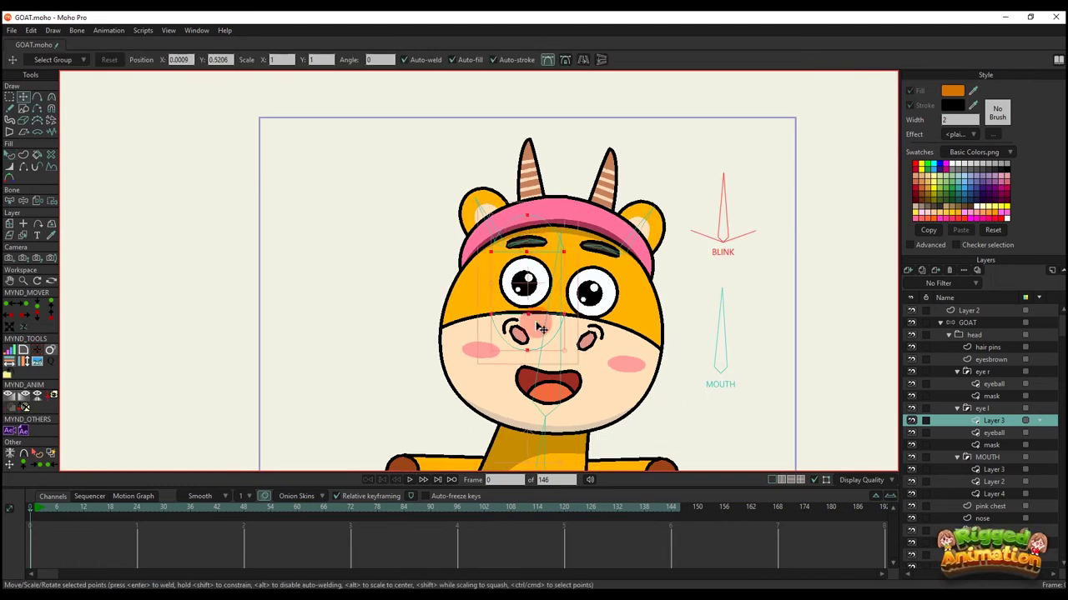
key(ctrl+c)
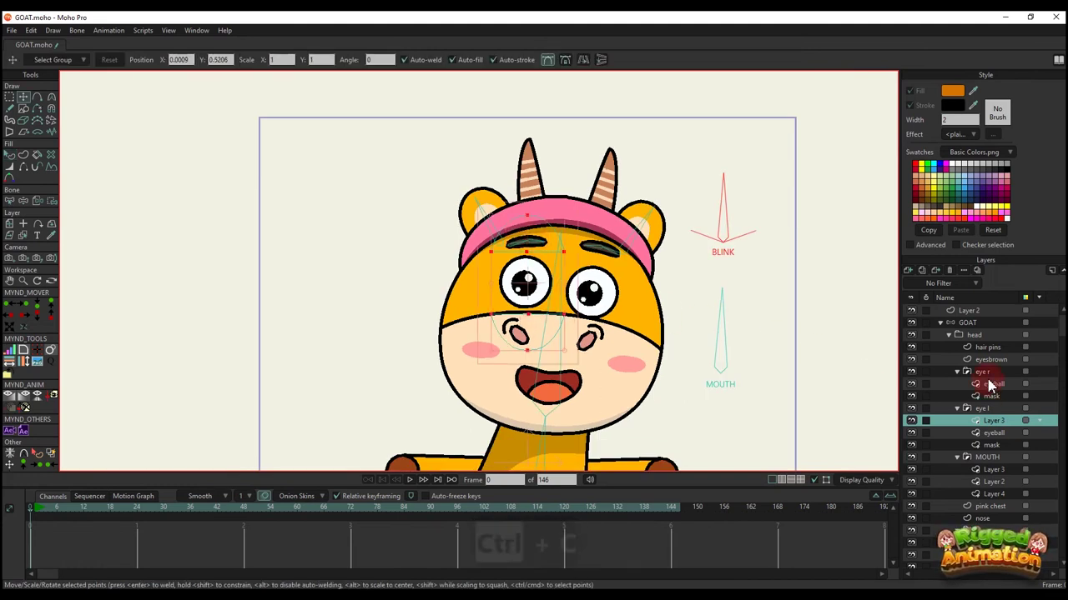
click(989, 383)
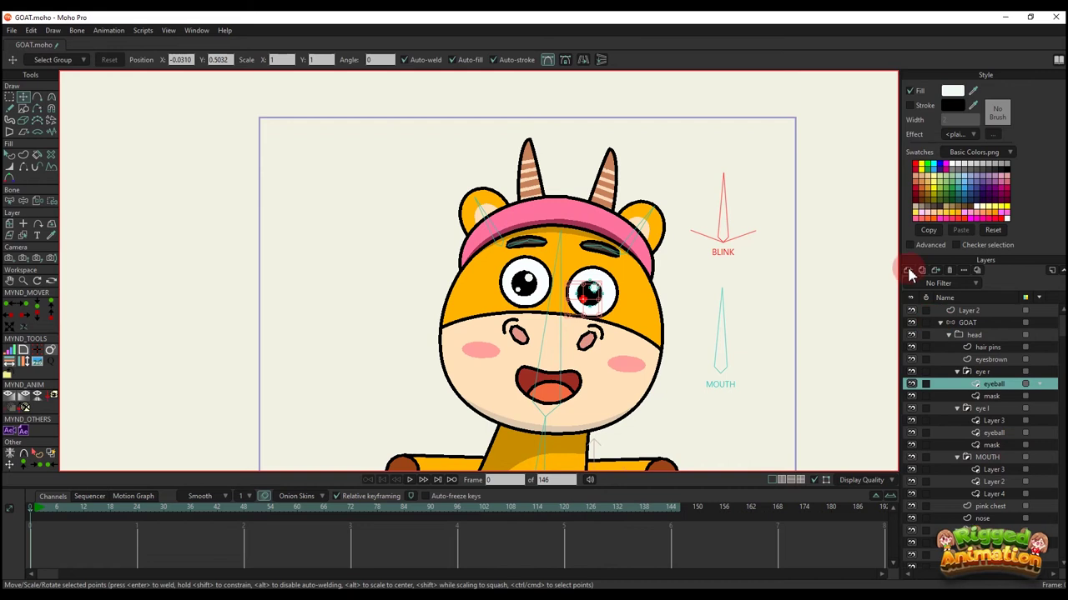
click(907, 270)
click(921, 287)
key(ctrl+v)
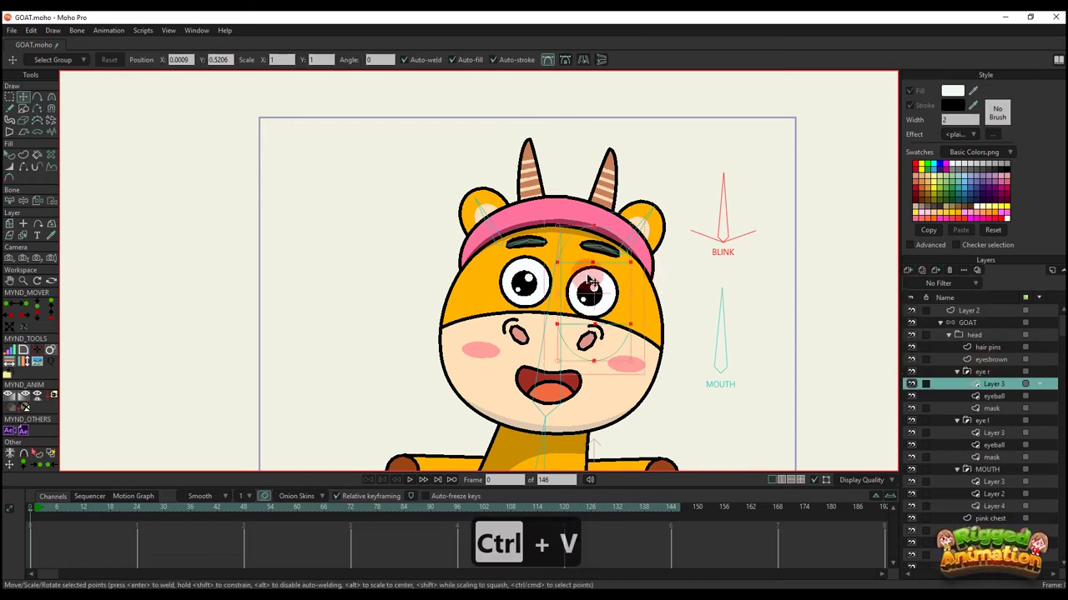
- Bind the eyelid points to the head bone, covering the new eye r layer and Layer 3 of eye l
scroll(589, 305, up, 2)
key(b)
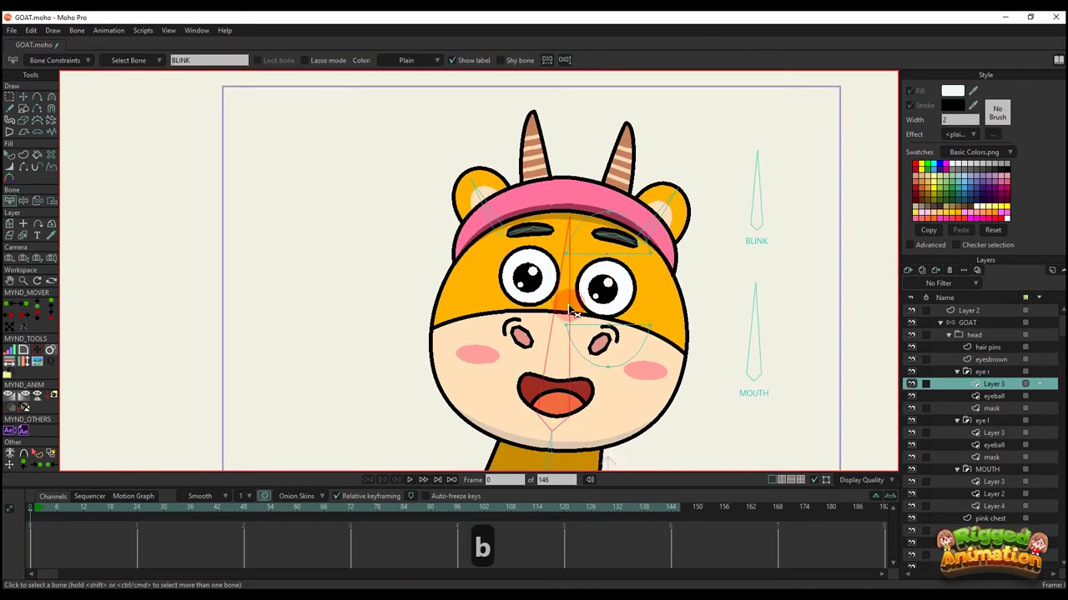
key(i)
click(280, 278)
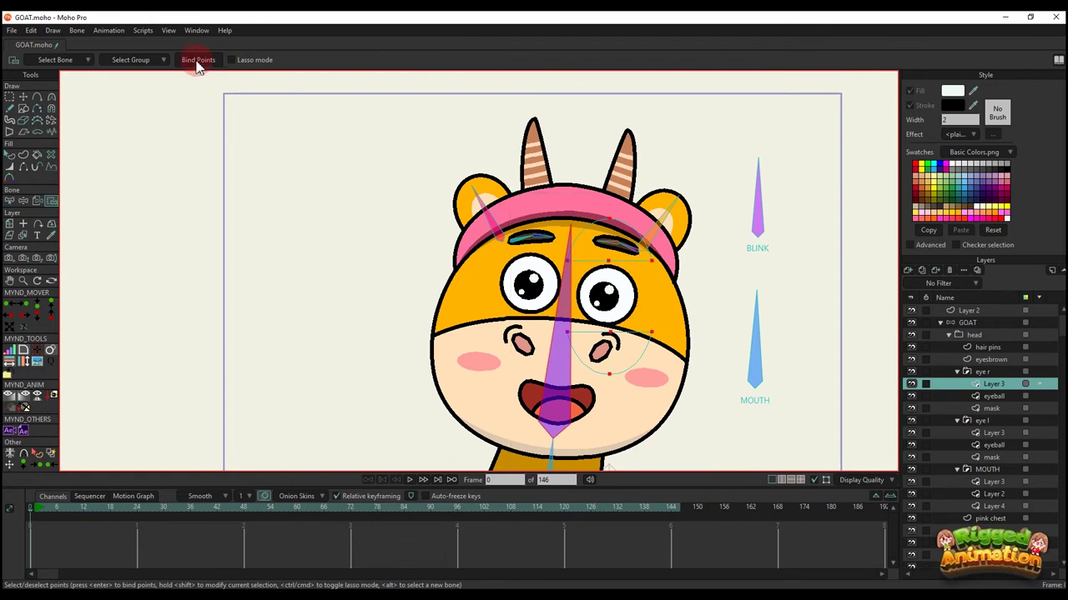
click(993, 435)
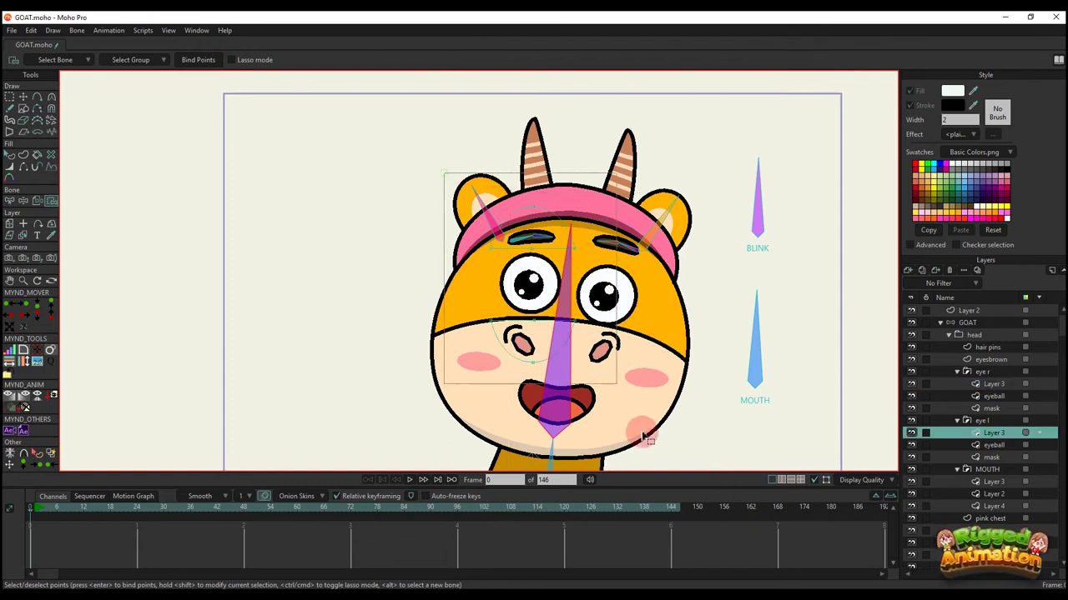
- Select the GOAT bone layer's BLINK bone and open its BLINK action for editing at frame 24
click(966, 322)
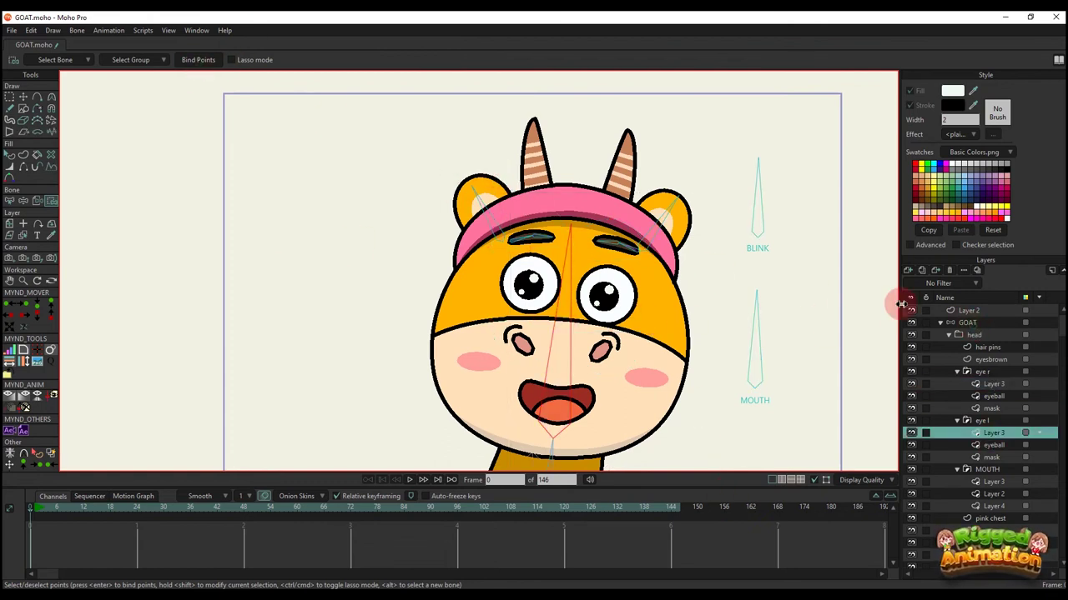
scroll(668, 254, down, 2)
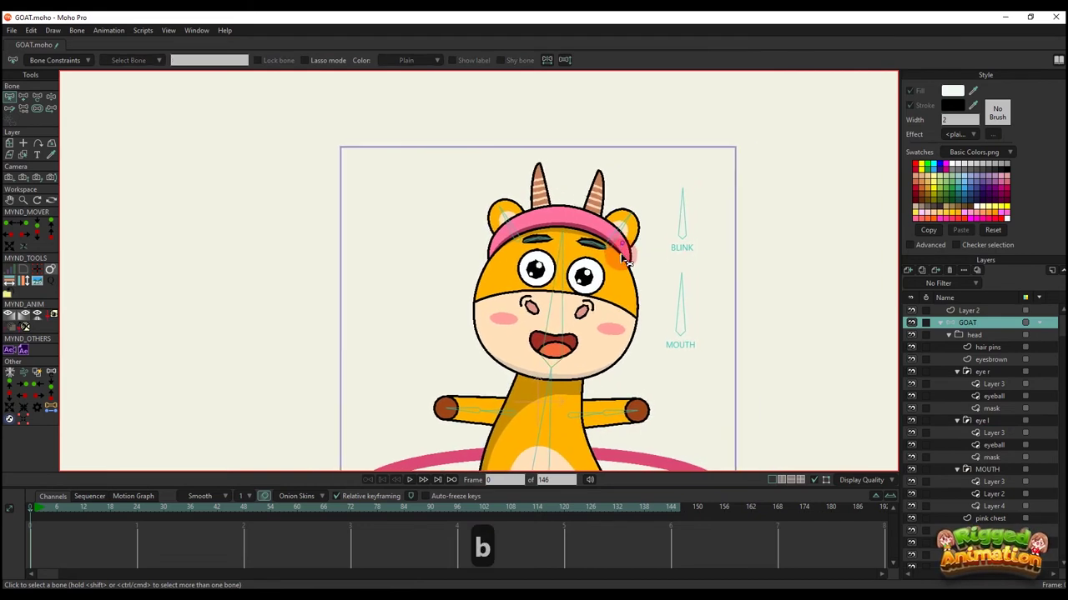
key(t)
key(ctrl+k)
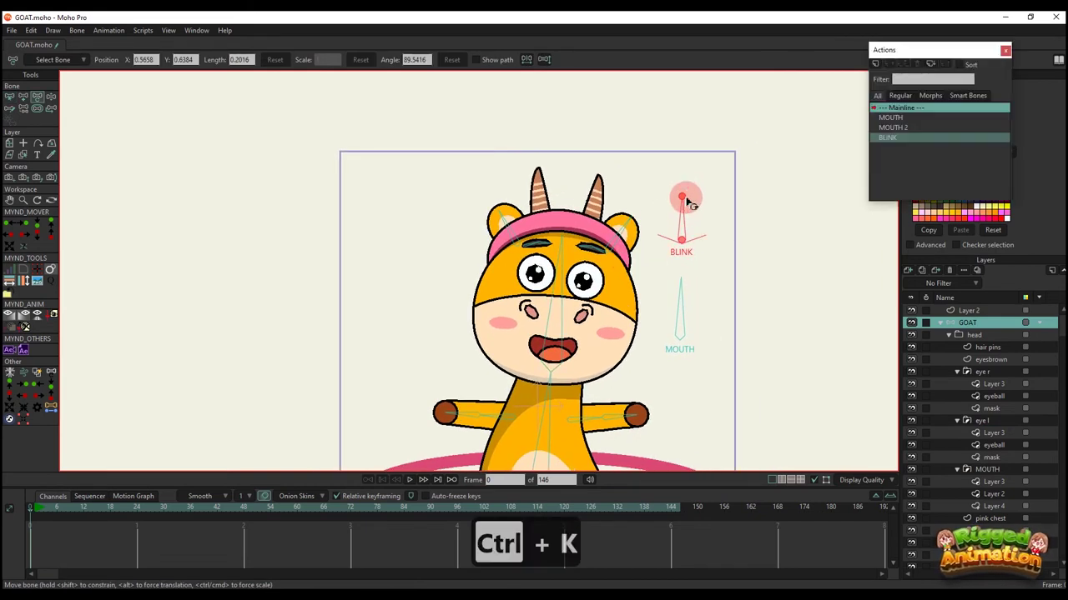
double_click(891, 140)
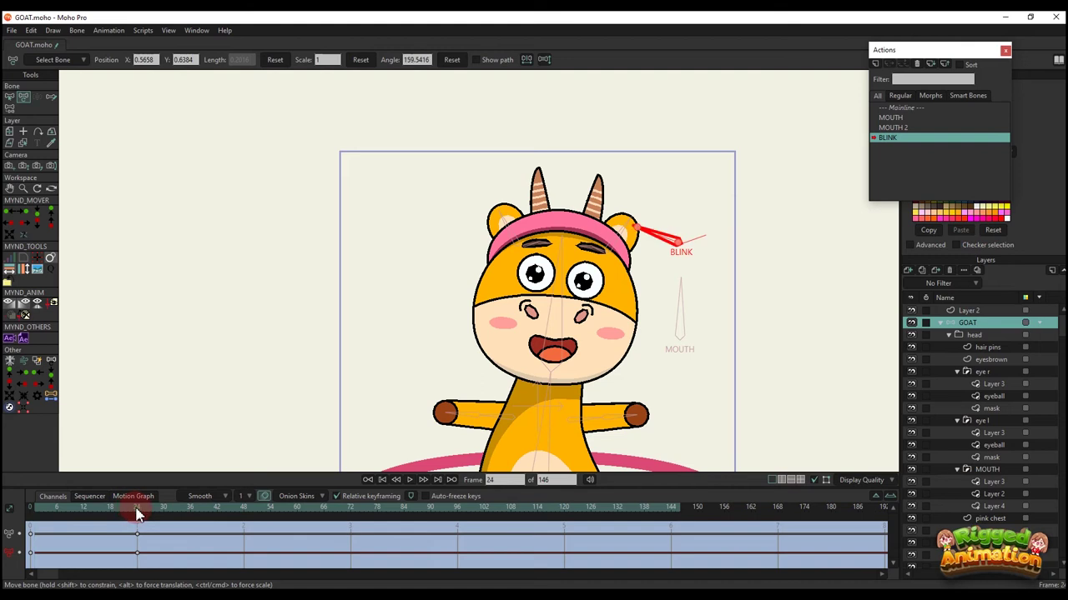
- At frame 24, pull the middle of eye l's upper eyelid down over the eye and lower its two corner points
scroll(582, 249, up, 4)
alt+right_click(505, 211)
drag(515, 218, 524, 282)
alt+right_click(540, 228)
alt+right_click(543, 232)
key(t)
scroll(556, 220, up, 3)
drag(617, 205, 642, 235)
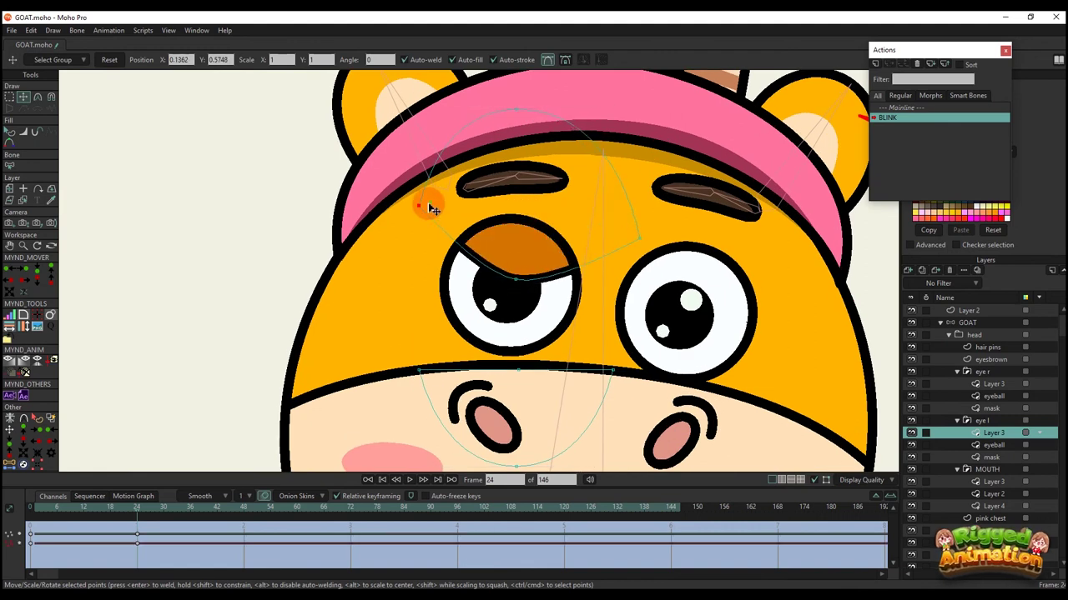
drag(428, 205, 396, 232)
click(527, 217)
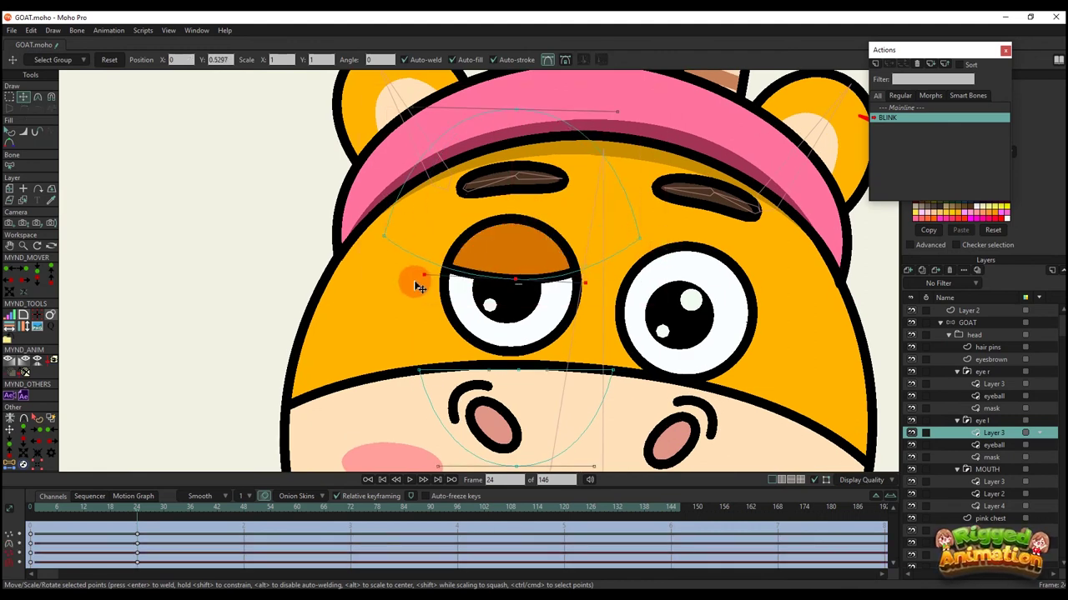
- Lower the upper eyelid's bottom edge further at frame 24 until it covers all of eye l
scroll(538, 227, down, 2)
drag(538, 227, 547, 306)
key(g)
key(ctrl+z)
key(ctrl+z)
key(t)
key(g)
key(t)
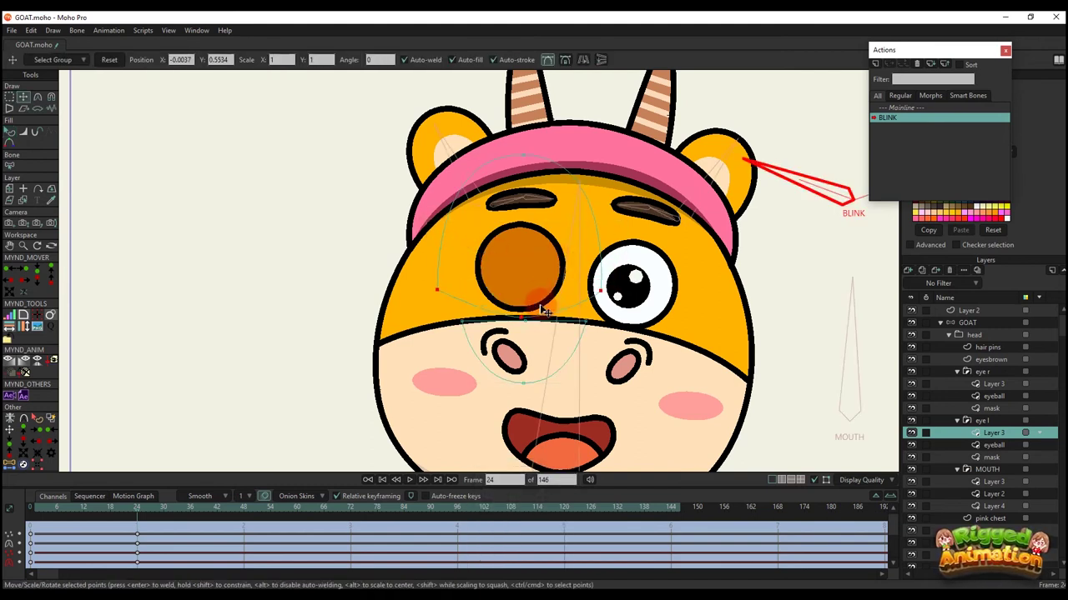
- Refine the corner points of eye l's half-closed upper eyelid at frame 14, and scrub the blink up to frame 24
key(q)
click(94, 527)
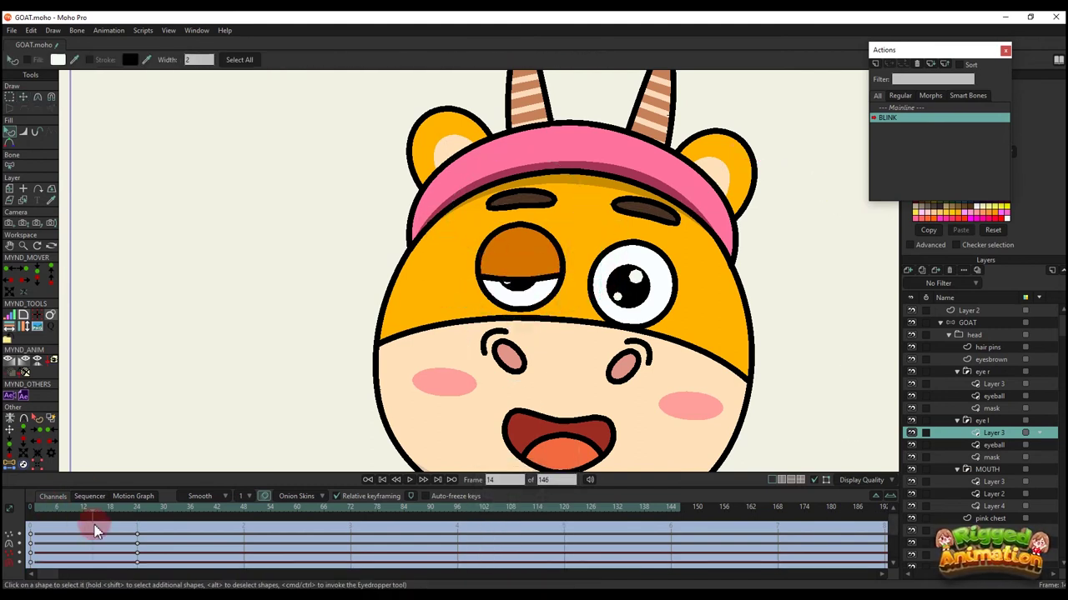
key(t)
drag(451, 256, 453, 251)
click(592, 252)
drag(37, 526, 138, 541)
- In eye r's Layer 3, lower the upper eyelid's bottom edge at frame 24 until it covers the whole eye
scroll(485, 307, down, 4)
key(t)
click(993, 385)
scroll(602, 277, up, 5)
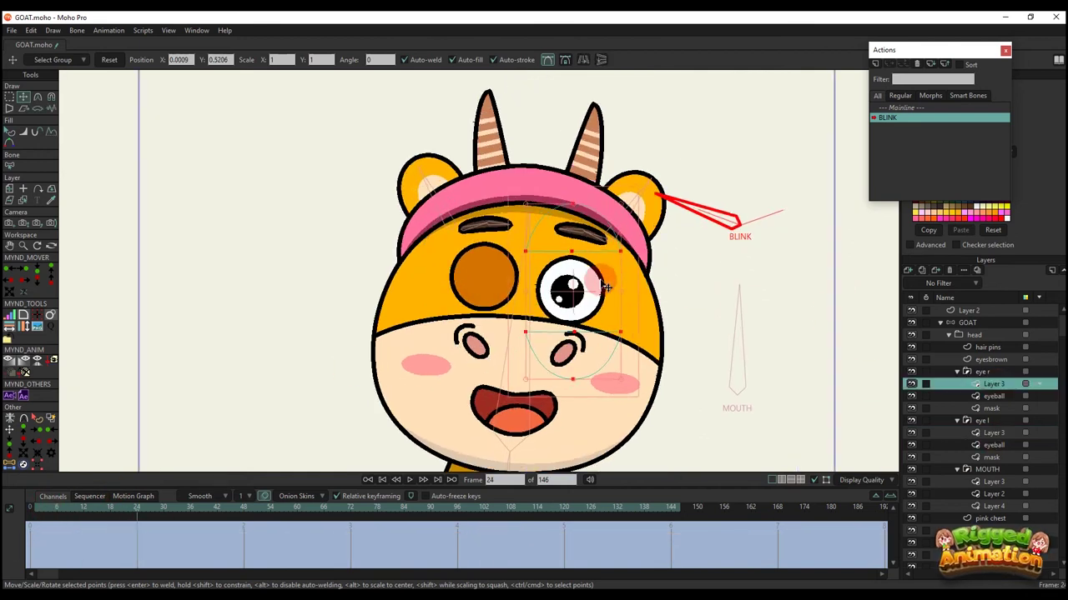
key(t)
drag(575, 250, 563, 362)
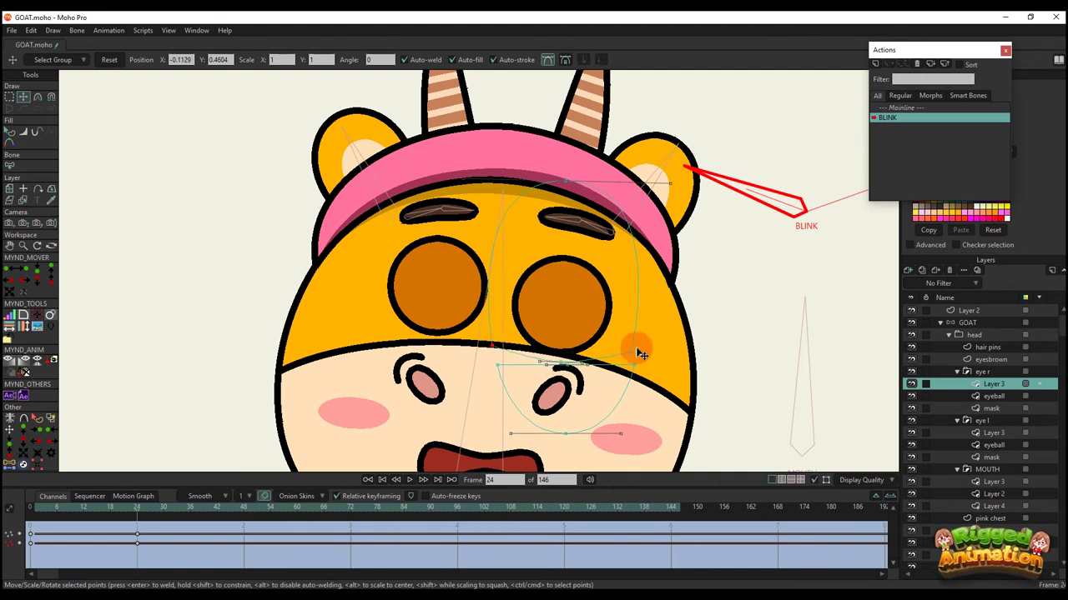
- At frame 12, adjust the edge points of eye r's upper eyelid to shape the half-closed lid, and scrub through the blink
key(q)
click(72, 520)
click(83, 524)
key(t)
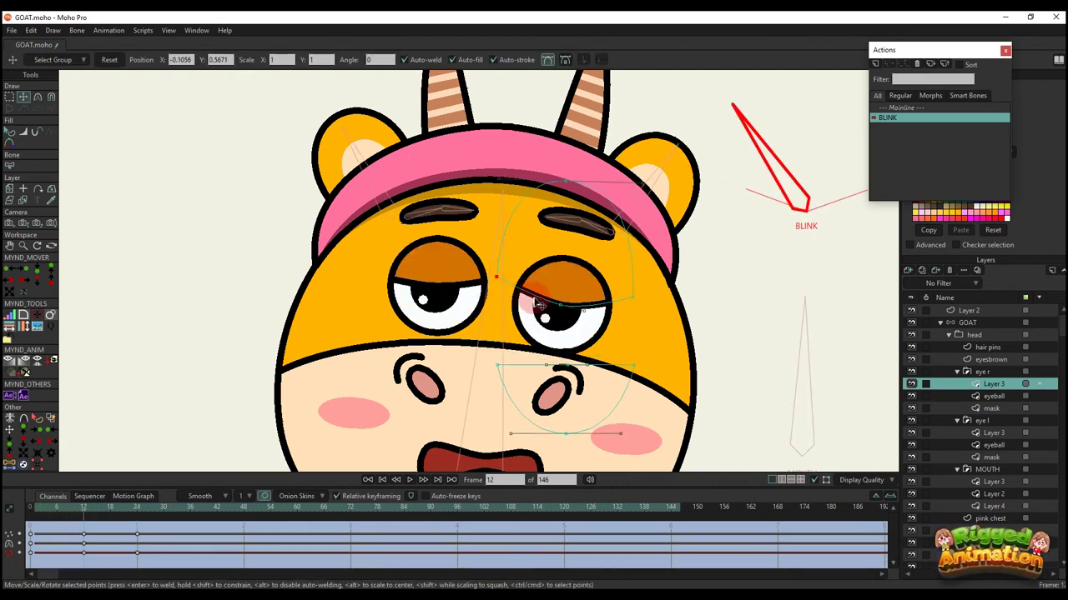
key(q)
scroll(543, 305, down, 2)
scroll(584, 288, up, 3)
key(t)
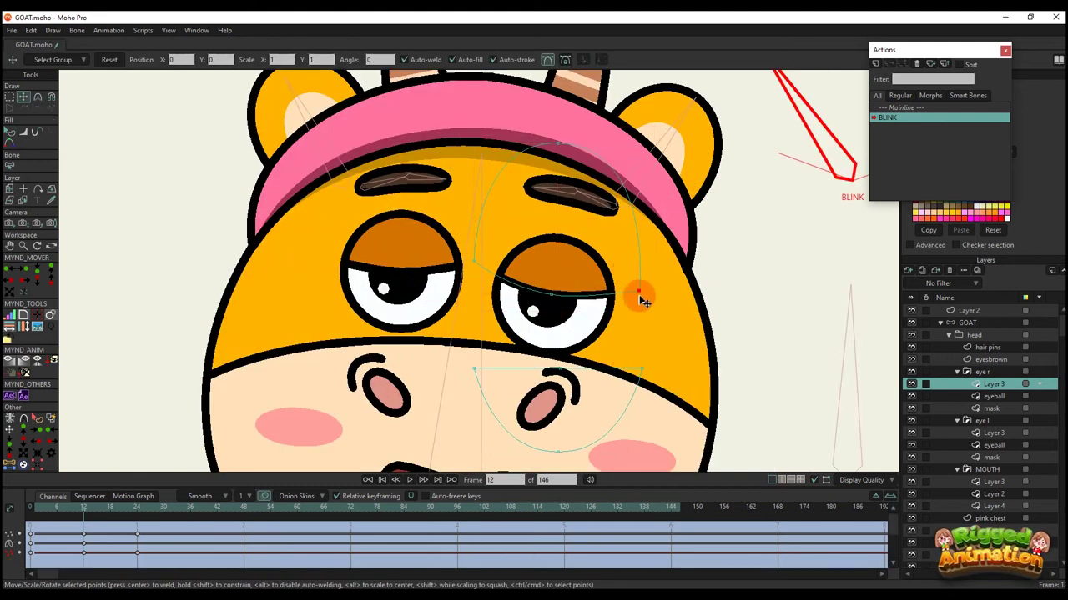
drag(508, 286, 515, 289)
key(q)
scroll(548, 292, down, 3)
drag(82, 521, 111, 527)
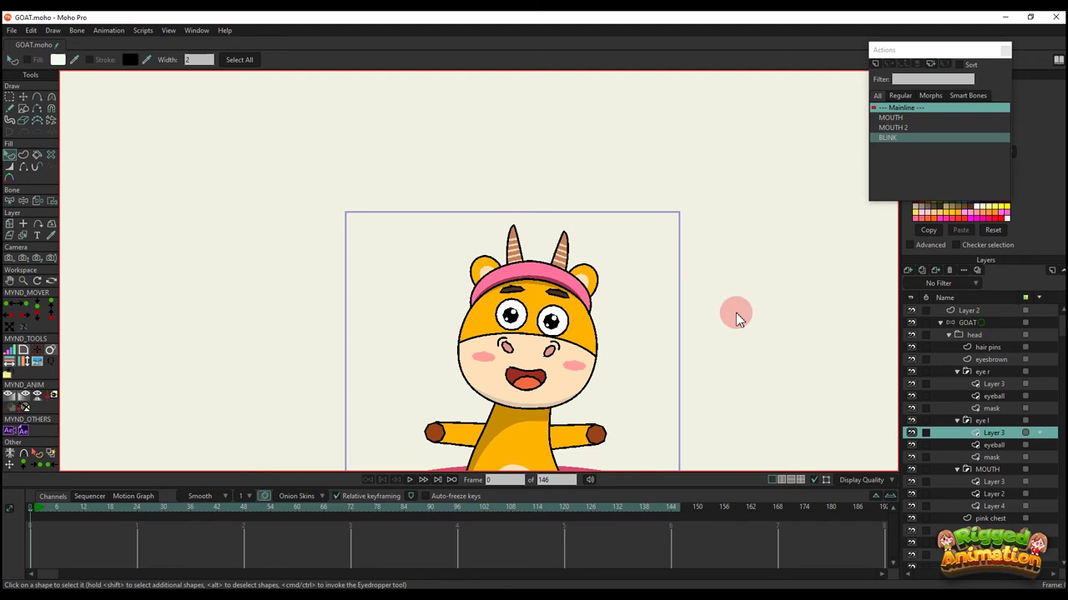
- Create a second smart bone action named BLINK 2 for the BLINK bone and go to its frame 24
click(966, 322)
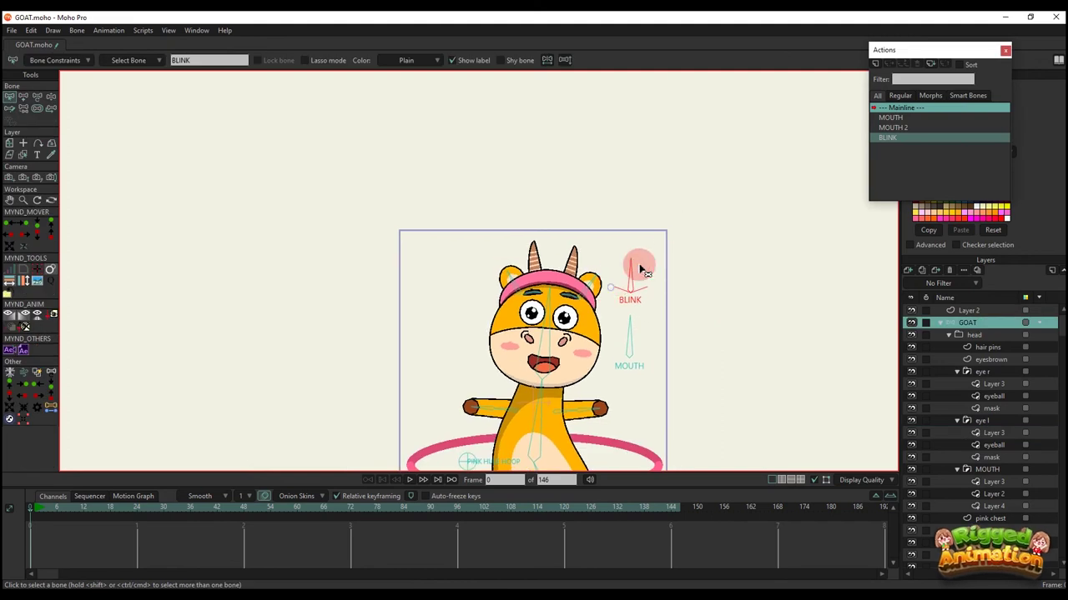
click(876, 67)
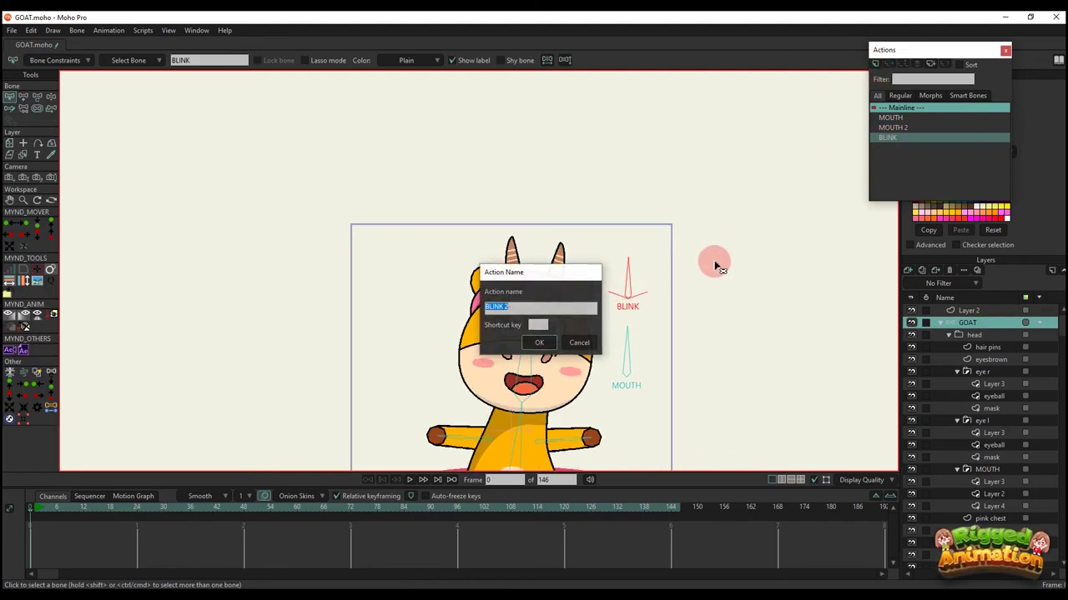
click(538, 344)
click(137, 507)
- In eye l's eyelid layer, lower both corner points of the upper eyelid at frame 24
scroll(488, 305, up, 5)
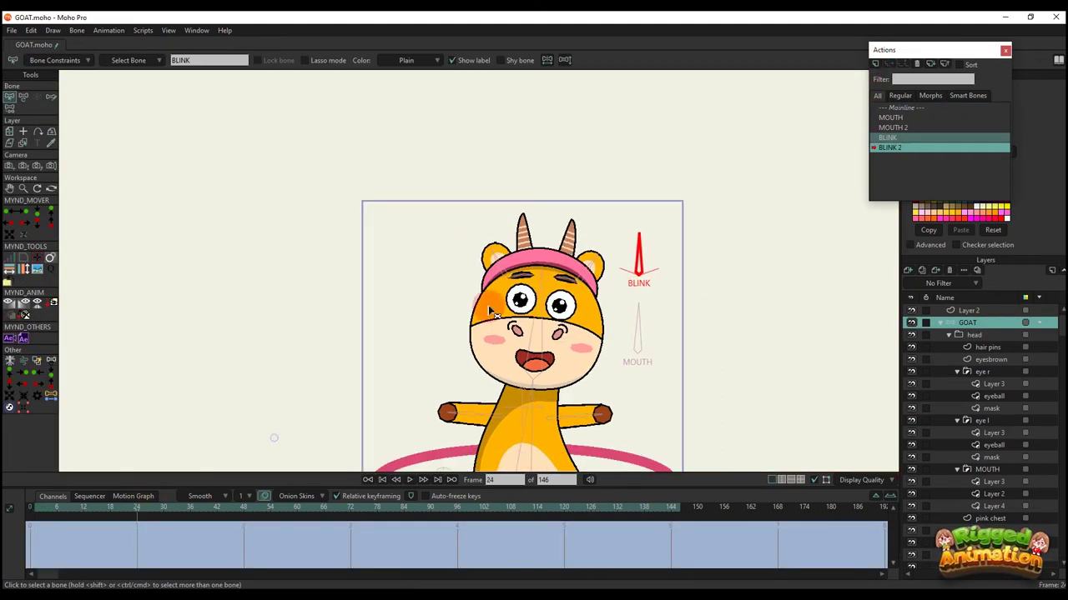
key(t)
scroll(539, 302, up, 2)
alt+right_click(543, 264)
scroll(495, 296, up, 4)
drag(439, 241, 433, 313)
drag(605, 244, 601, 327)
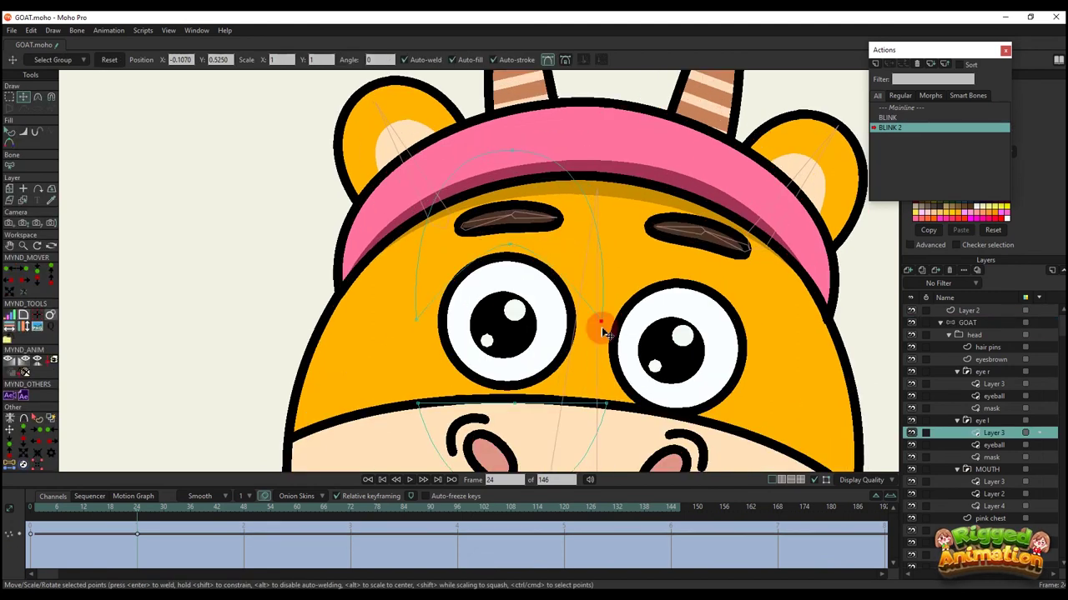
- Lower the middle point of eye l's upper eyelid and adjust its corners and curve handles to form a downward-opening arch
drag(506, 249, 517, 309)
key(x)
key(c)
key(t)
drag(597, 320, 594, 351)
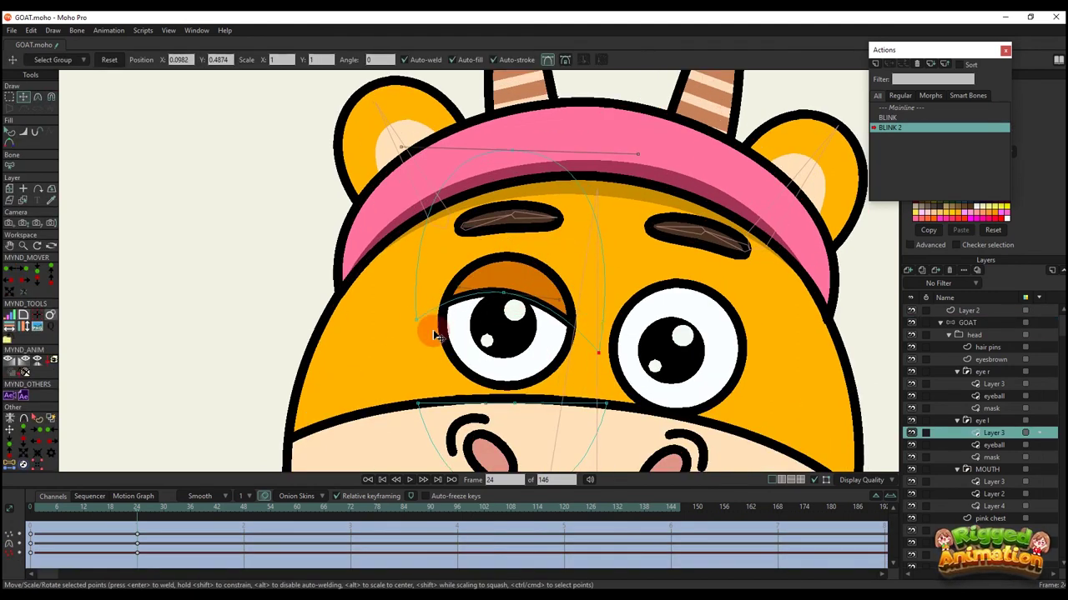
drag(422, 324, 433, 346)
click(514, 296)
drag(435, 290, 458, 286)
- Raise the middle and corner points of eye l's lower eyelid to meet the upper lid, and round its edge into an arch
drag(516, 360, 520, 307)
drag(518, 351, 512, 249)
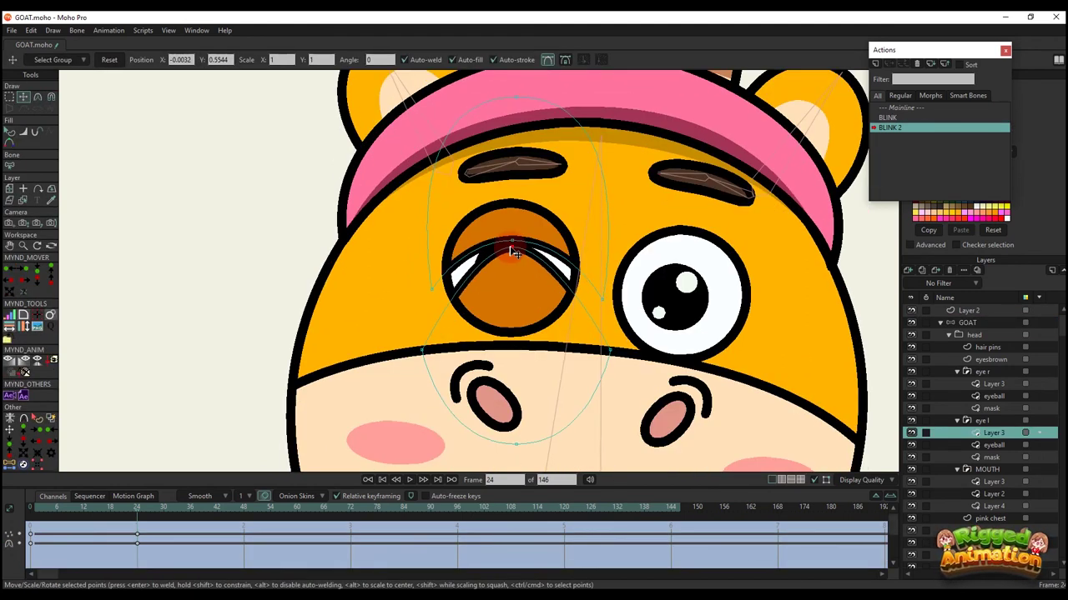
drag(422, 350, 418, 316)
drag(608, 349, 600, 310)
scroll(484, 244, up, 1)
key(c)
drag(515, 242, 593, 253)
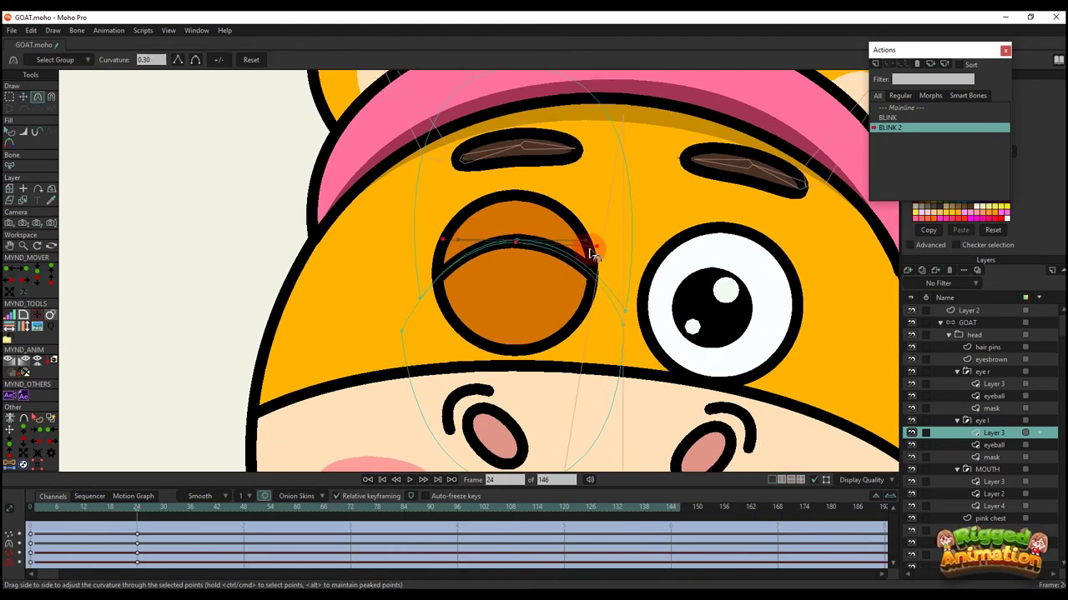
- Shift the meeting edges of eye l's two eyelids slightly down and realign their corner points along one arch
key(g)
key(t)
drag(468, 269, 493, 314)
key(g)
key(t)
key(g)
key(t)
drag(624, 312, 623, 327)
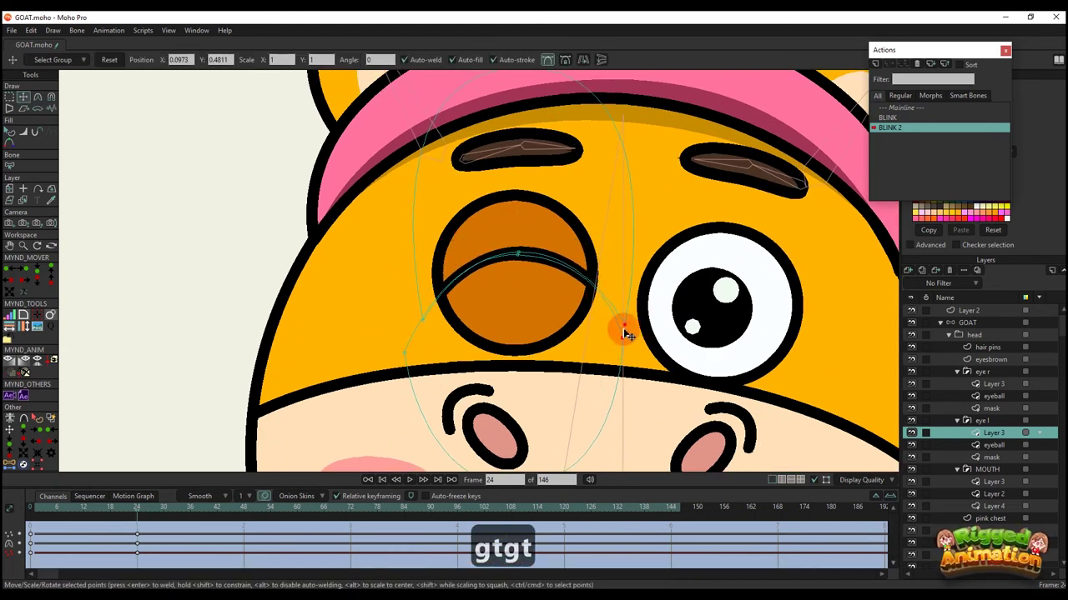
scroll(532, 249, up, 2)
click(517, 262)
- Nudge the middle point of eye l's closed eyelid edge to even out the arch
key(q)
scroll(530, 267, down, 5)
scroll(534, 267, up, 4)
key(t)
drag(596, 255, 592, 248)
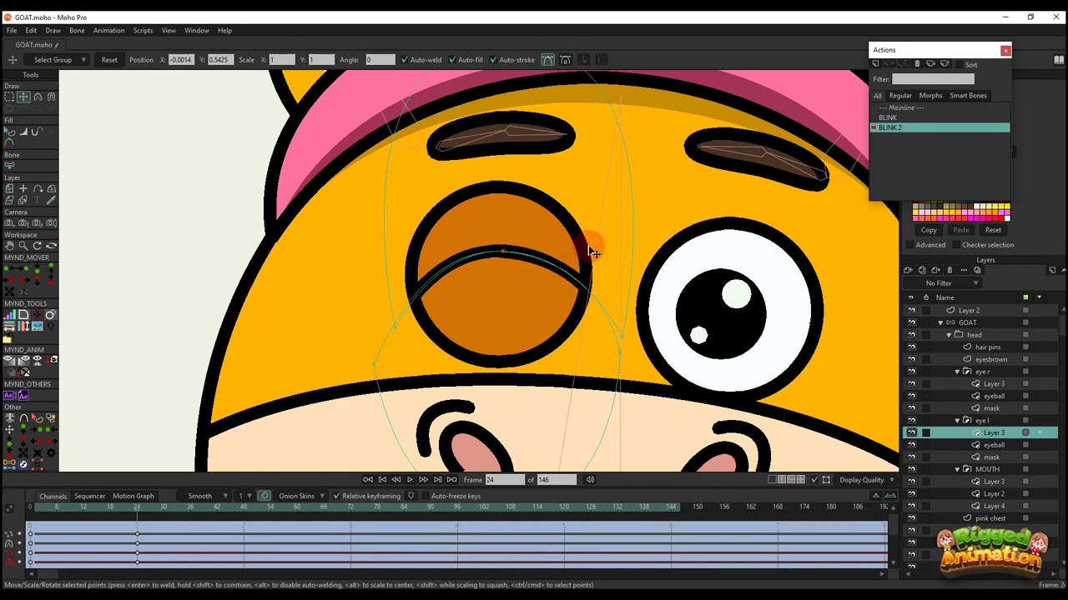
key(q)
- In eye r's Layer 3, shape the upper eyelid at frame 24 into an arch over the top of the eye
scroll(546, 286, up, 3)
key(t)
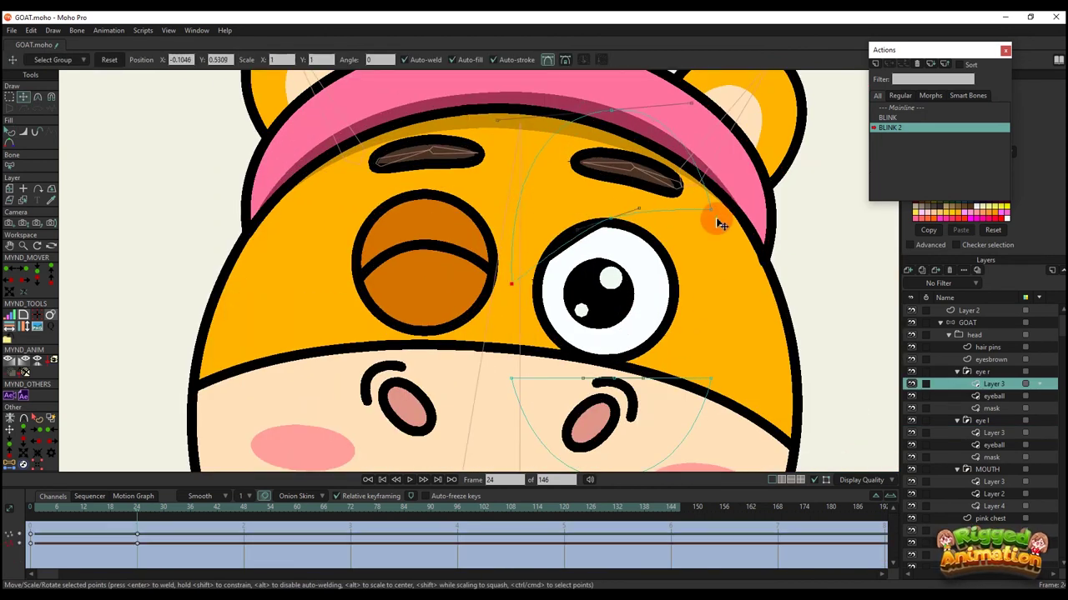
drag(512, 284, 513, 301)
drag(707, 302, 702, 320)
drag(667, 288, 656, 269)
scroll(655, 269, down, 3)
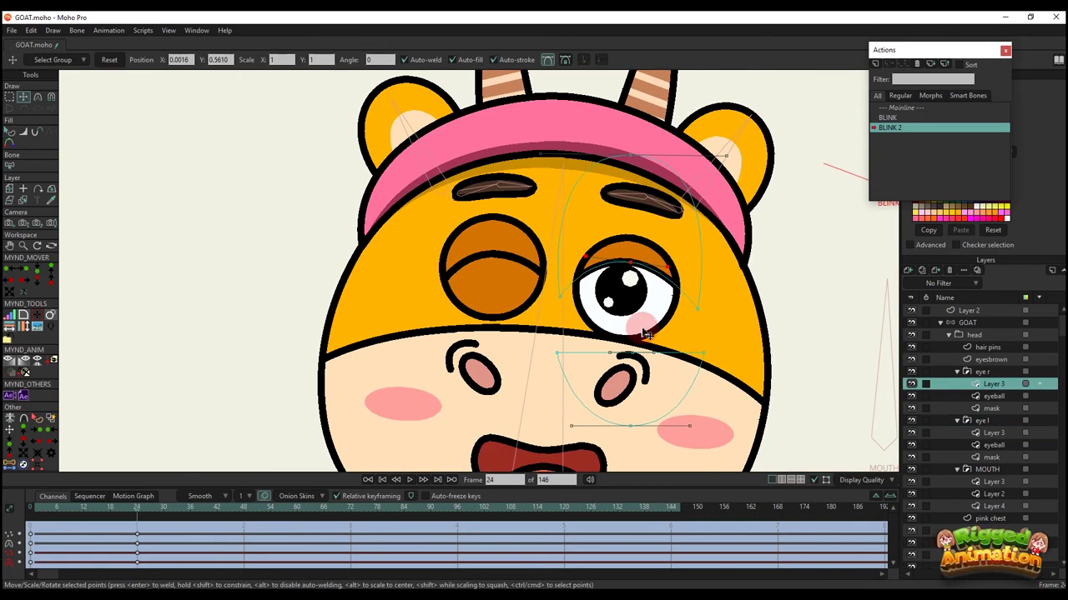
- Raise the middle and corner points of eye r's lower eyelid to meet the upper lid, and widen its curve
drag(625, 343, 624, 277)
drag(550, 342, 539, 332)
drag(698, 342, 691, 345)
drag(624, 277, 554, 242)
scroll(592, 258, up, 2)
drag(724, 253, 750, 260)
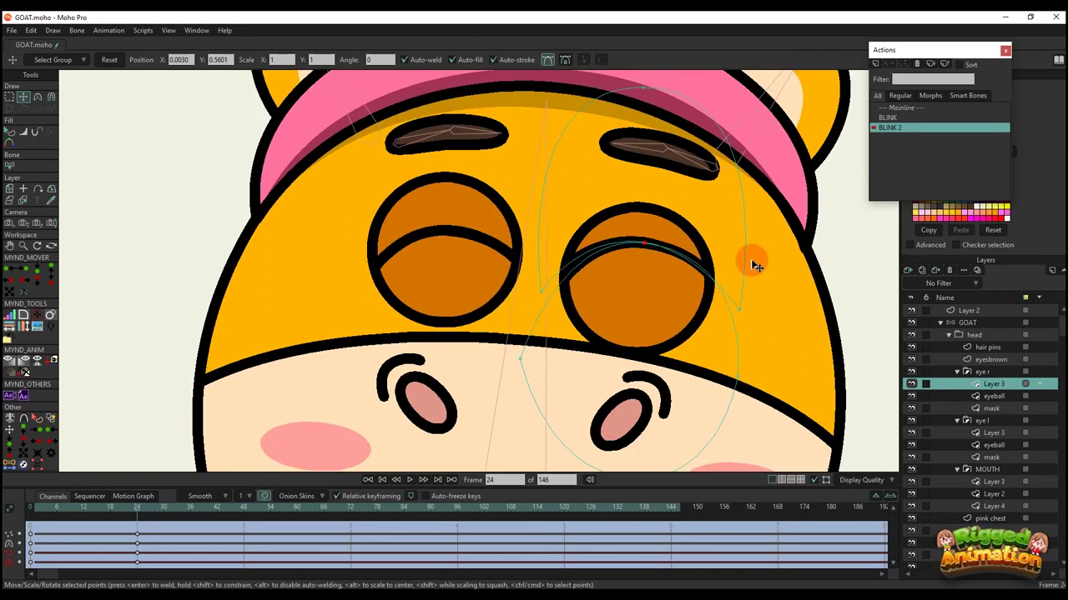
- Fine-tune the middle and corner points of eye r's closed eyelids so both edges follow the same arch
scroll(618, 243, up, 1)
scroll(621, 247, up, 1)
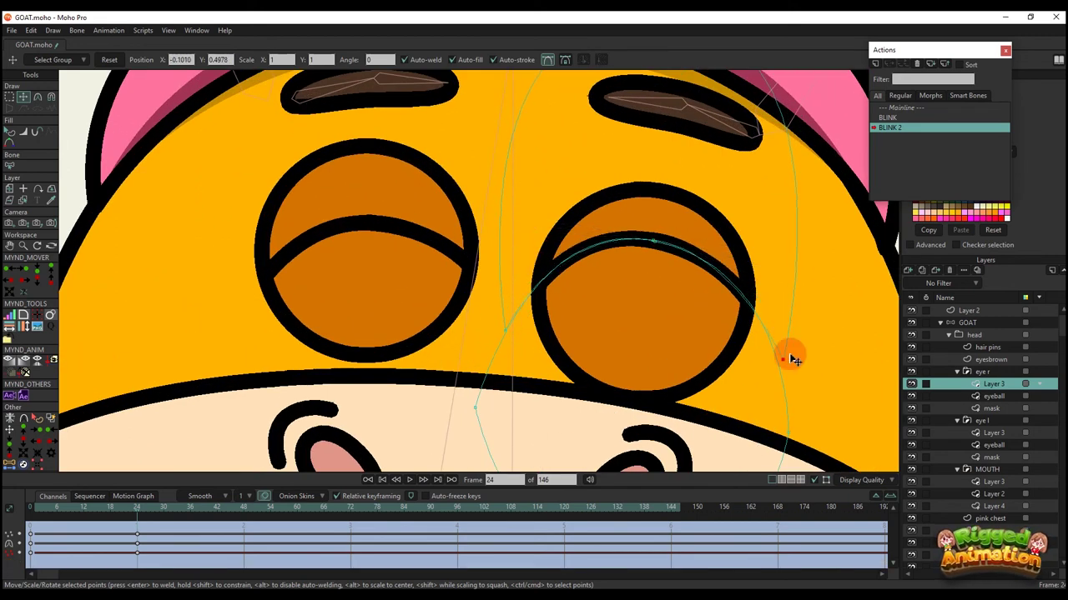
key(g)
key(t)
drag(656, 242, 669, 247)
scroll(669, 249, down, 2)
key(q)
key(g)
key(t)
drag(563, 303, 560, 320)
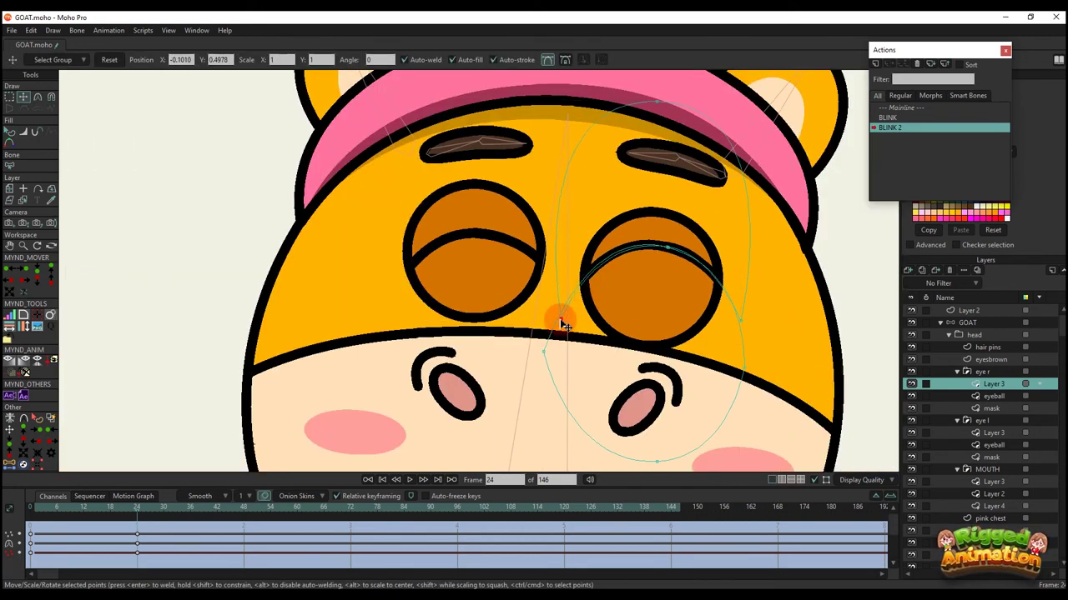
- Refine eye r's closed eyelid edge in the BLINK 2 action and check the blink up to frame 24
scroll(674, 256, up, 1)
scroll(568, 236, up, 1)
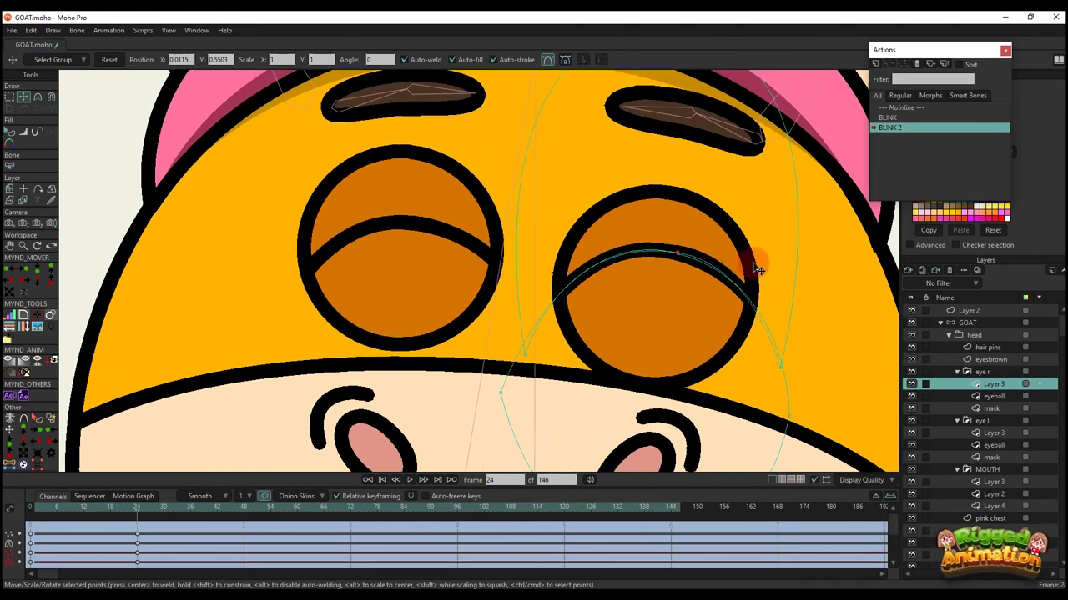
drag(754, 265, 753, 274)
key(q)
key(g)
key(t)
key(q)
scroll(654, 283, down, 5)
drag(63, 519, 138, 525)
scroll(465, 314, down, 2)
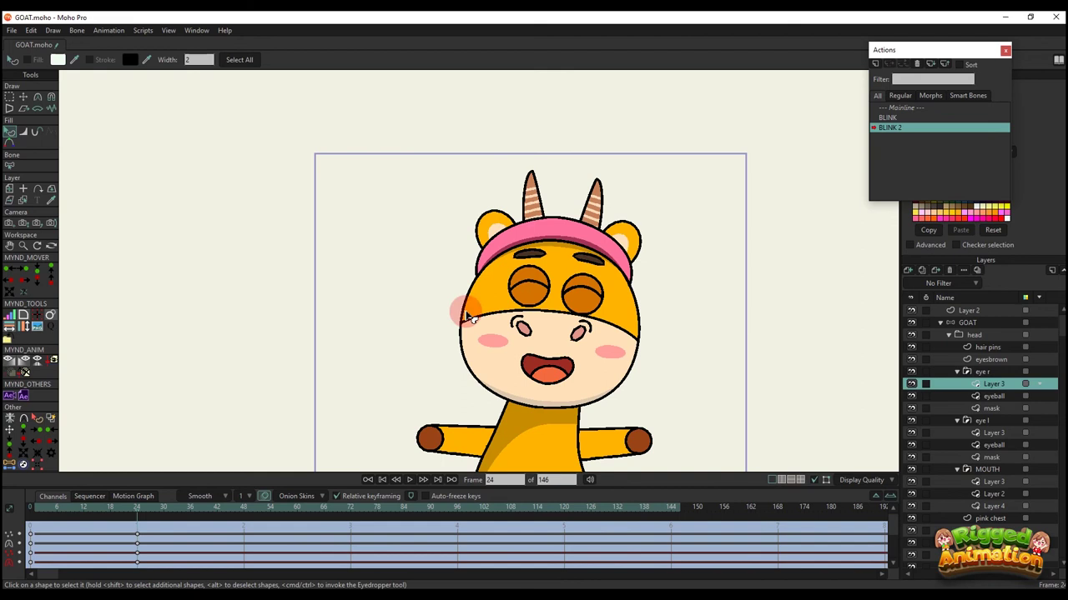
- Return to the mainline and test the GOAT layer's BLINK bone in both directions at frame 9
double_click(898, 108)
click(961, 321)
scroll(718, 302, up, 2)
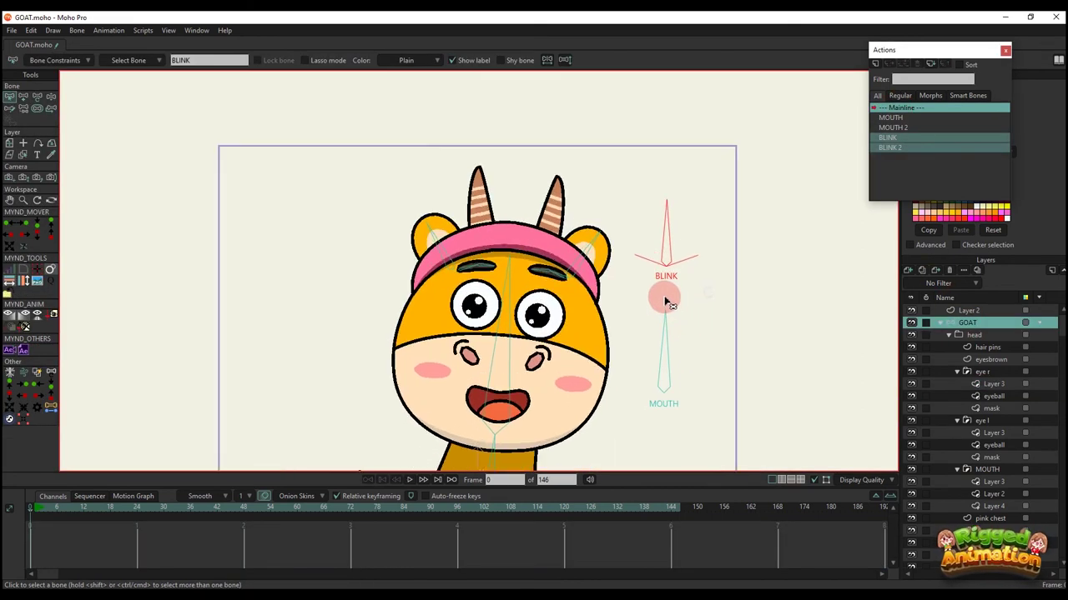
scroll(667, 303, up, 1)
click(71, 506)
key(t)
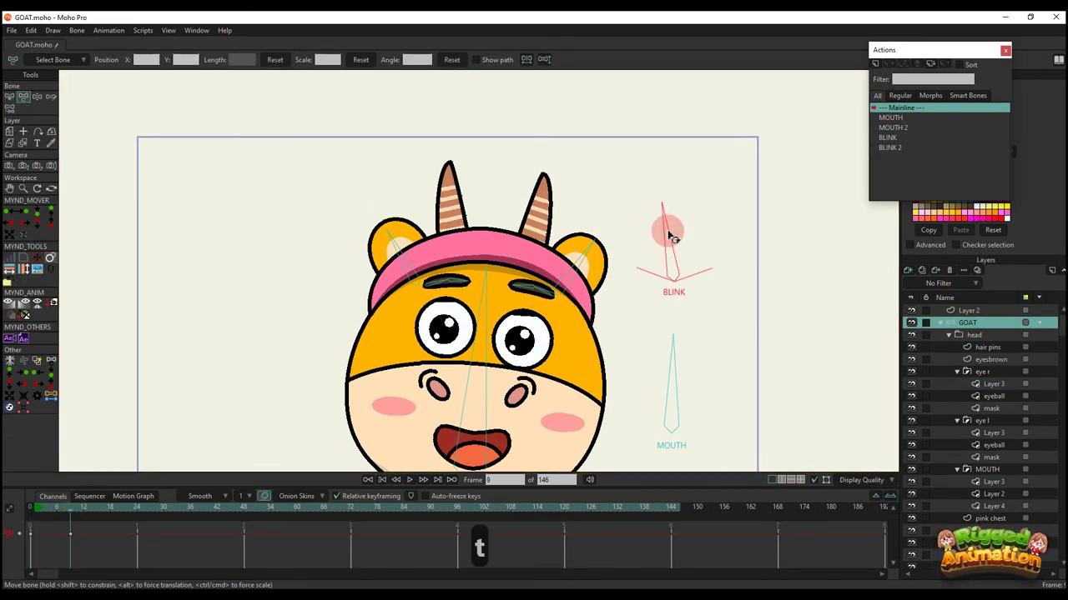
drag(673, 236, 690, 252)
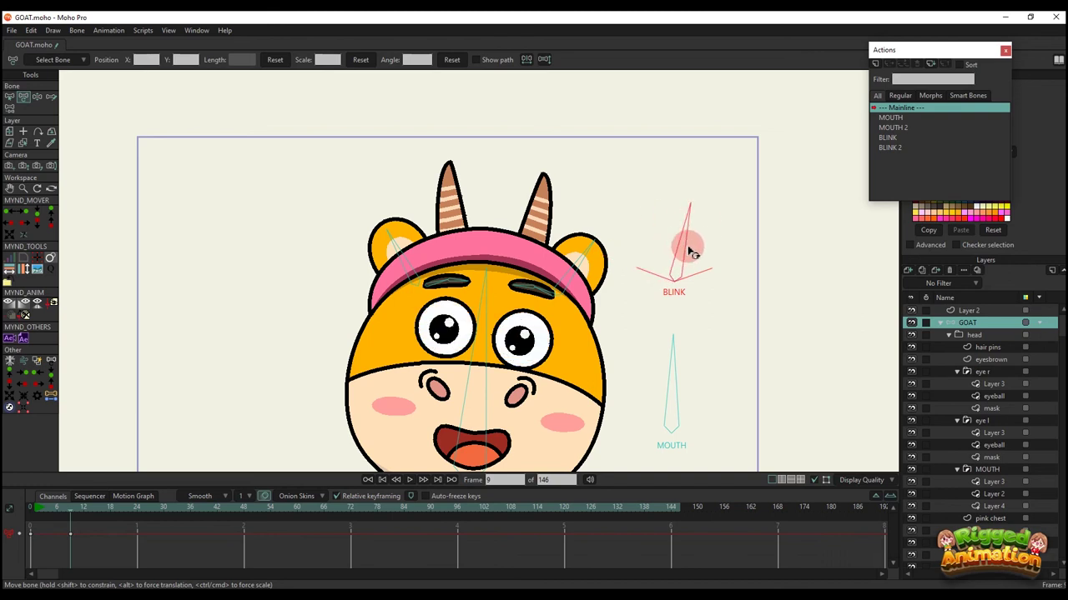
- In the BLINK 2 action, rotate the BLINK bone clockwise to its limit at frame 24 and test it on the mainline
double_click(905, 149)
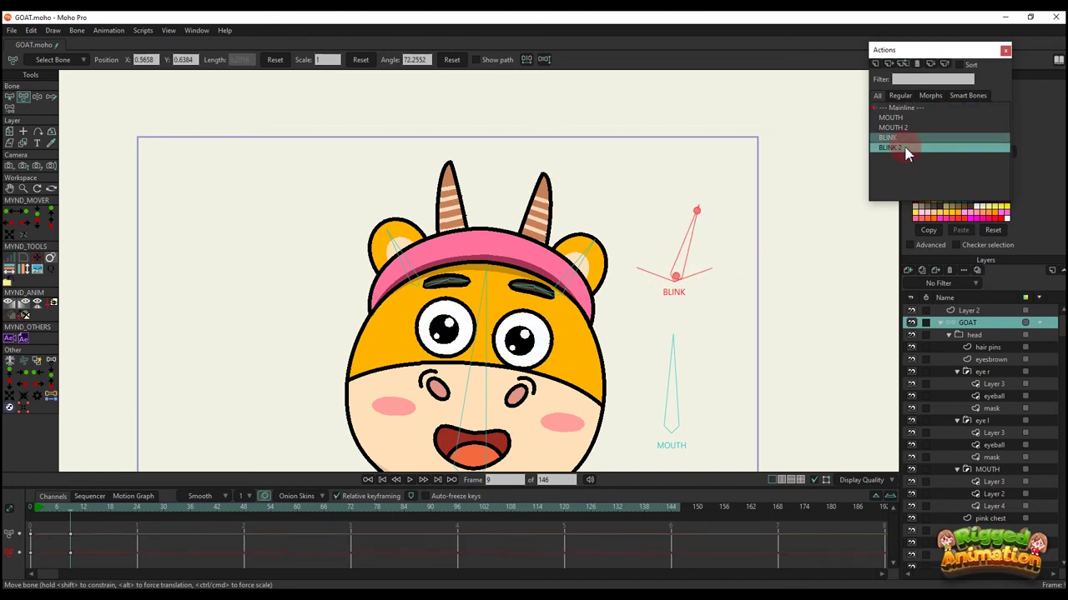
click(138, 507)
key(t)
drag(673, 260, 710, 302)
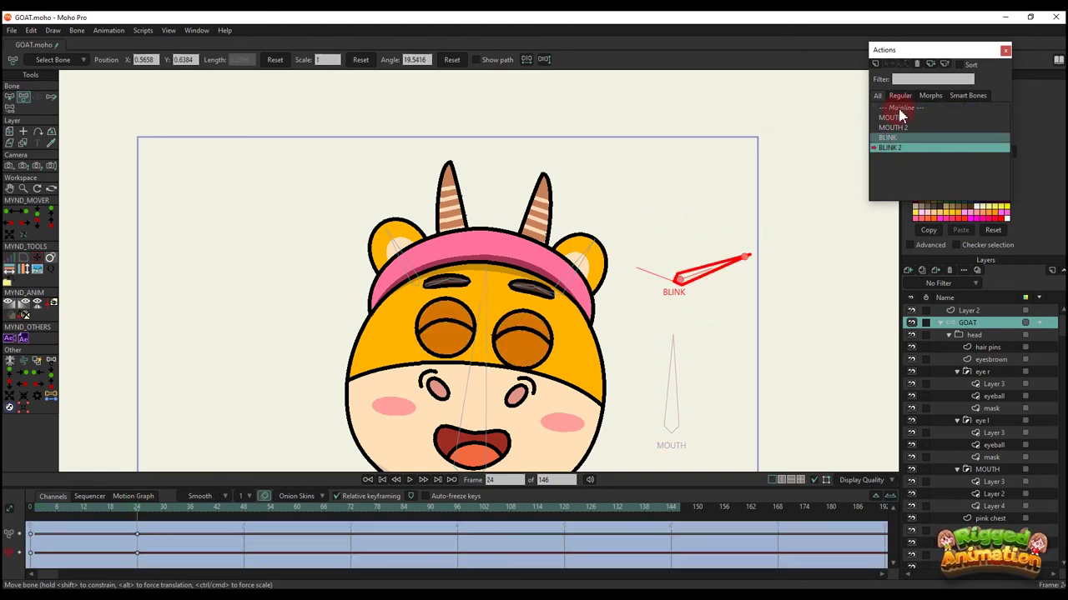
double_click(899, 109)
drag(762, 226, 740, 212)
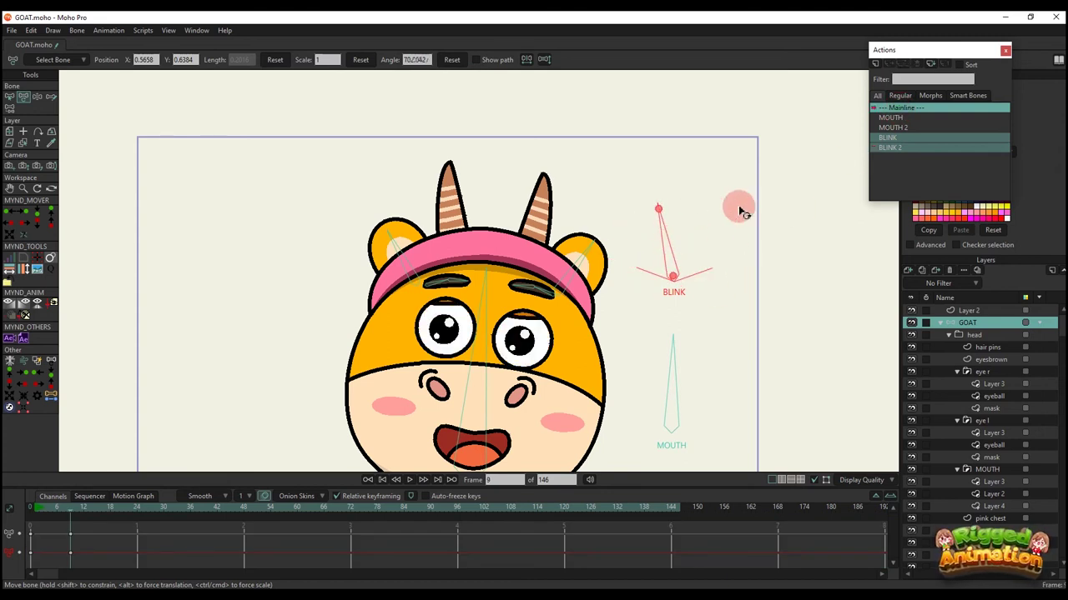
- In the BLINK action at frame 25, raise eye l's upper and lower eyelid points so the lids meet in a downward curve
double_click(891, 138)
click(140, 510)
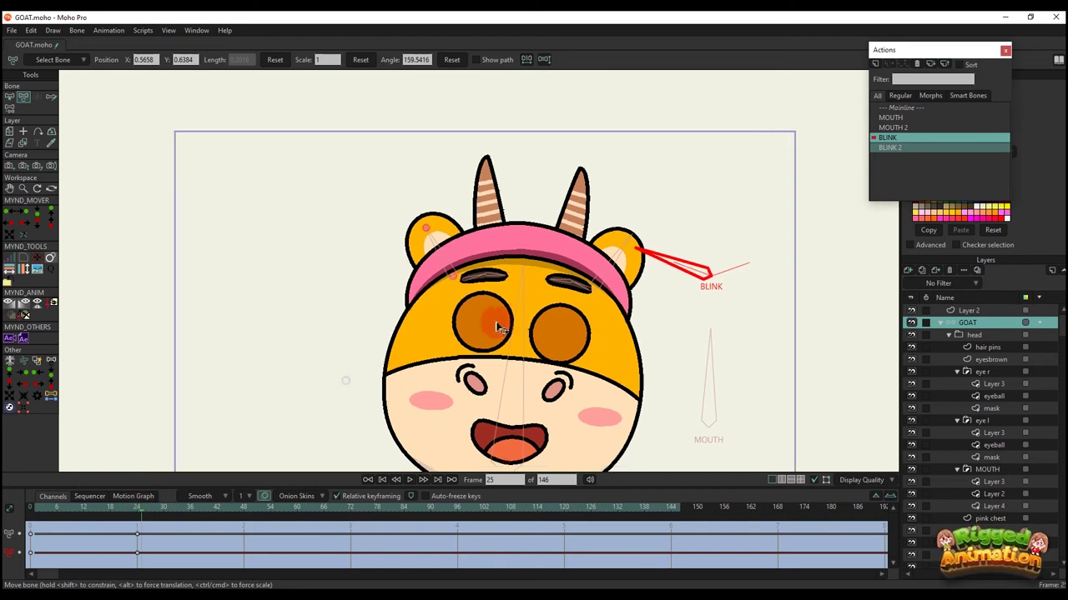
scroll(492, 322, up, 4)
alt+right_click(494, 325)
key(t)
drag(499, 344, 507, 315)
drag(436, 382, 421, 327)
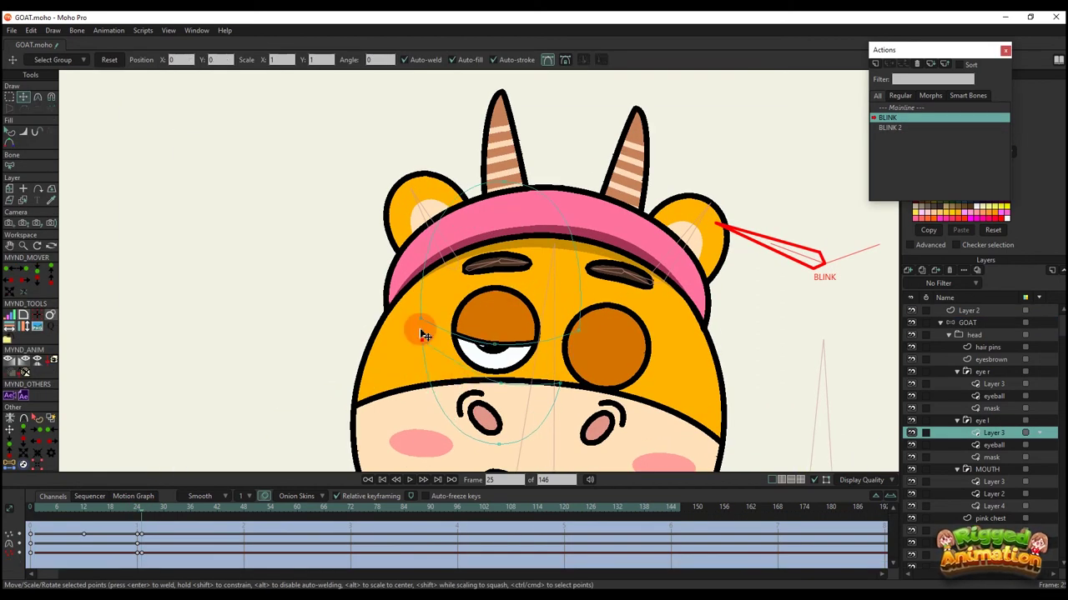
drag(497, 381, 497, 348)
drag(548, 385, 575, 328)
- Adjust the curvature handles of eye l's closed eyelid middle point to smooth the curve
scroll(505, 346, up, 3)
key(g)
key(t)
scroll(484, 342, up, 2)
click(489, 350)
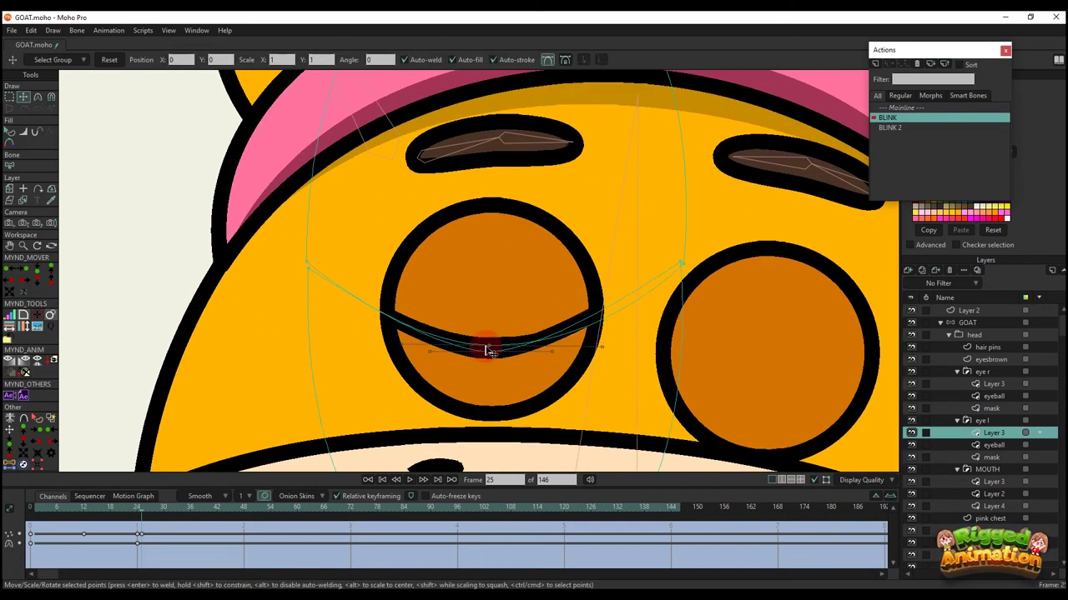
key(c)
drag(395, 350, 422, 356)
key(t)
scroll(520, 345, down, 3)
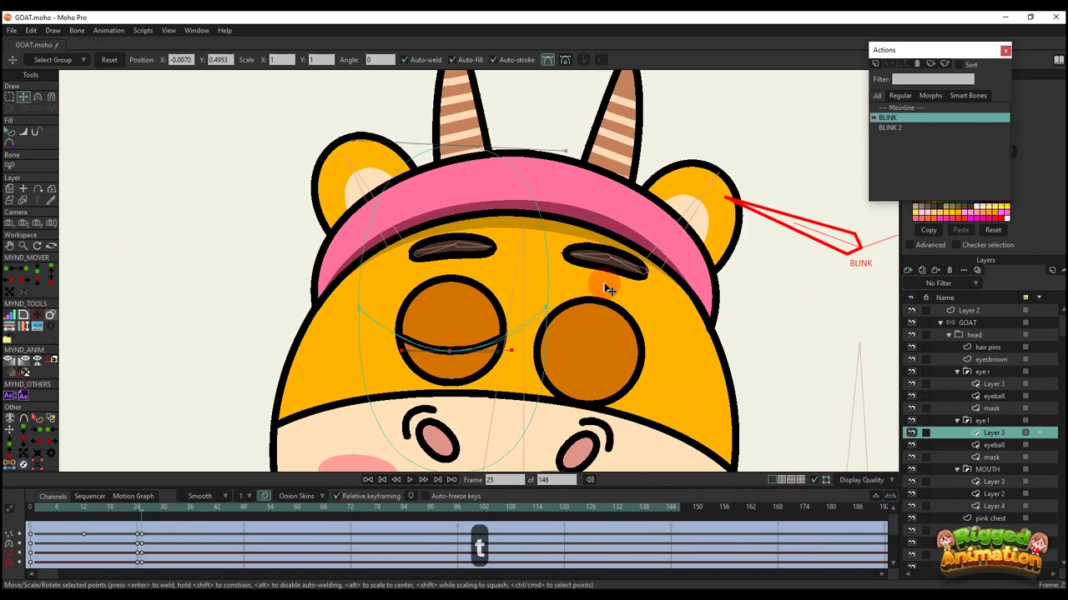
- In eye r's Layer 3, raise the upper and lower eyelid points at frame 25 into a matching downward-curved closed edge
ctrl+alt+click(590, 346)
drag(590, 341, 591, 281)
key(t)
drag(594, 393, 589, 354)
drag(516, 396, 510, 301)
drag(670, 397, 665, 321)
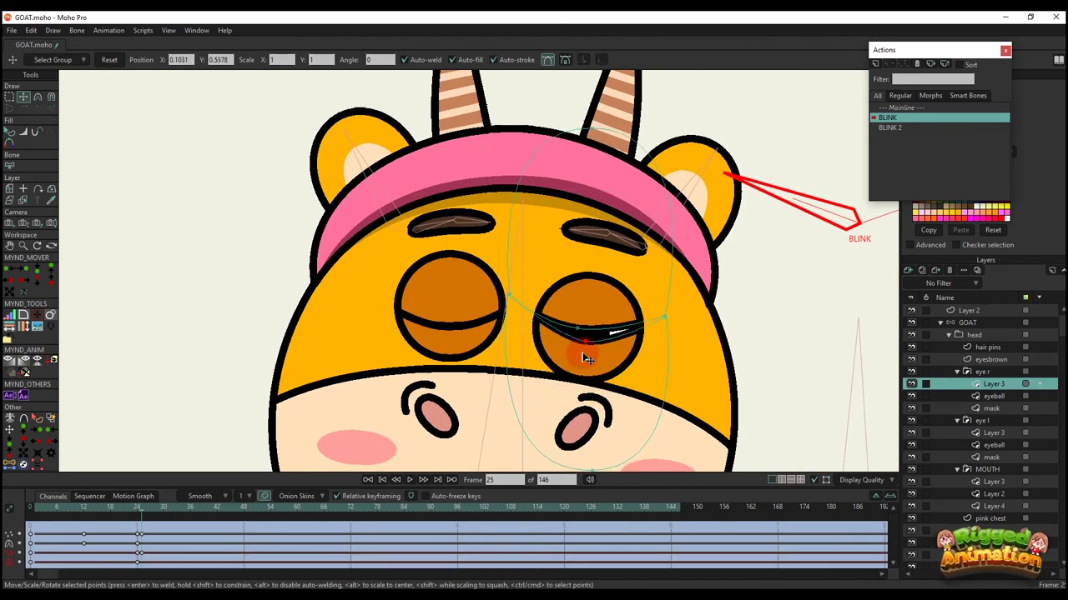
drag(586, 357, 583, 351)
scroll(584, 356, up, 2)
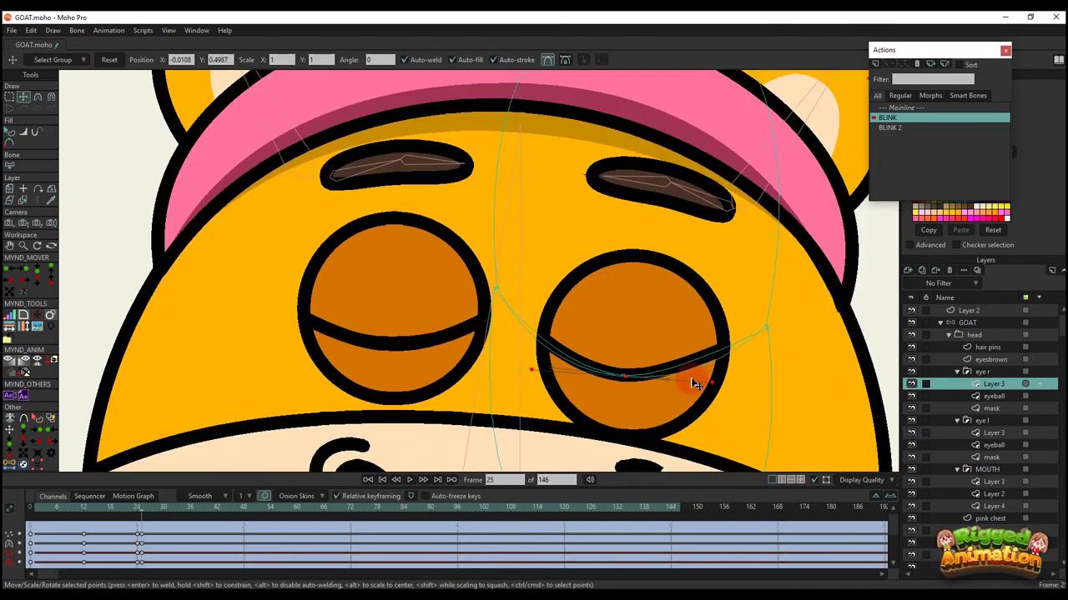
- Move eye r's closed eyelid keys from frame 25 to frame 24
key(q)
scroll(667, 373, down, 4)
scroll(664, 371, down, 3)
drag(141, 534, 138, 535)
- At frame 12, raise the middle and corner points of eye r's lower eyelid for the half-closed pose
click(84, 522)
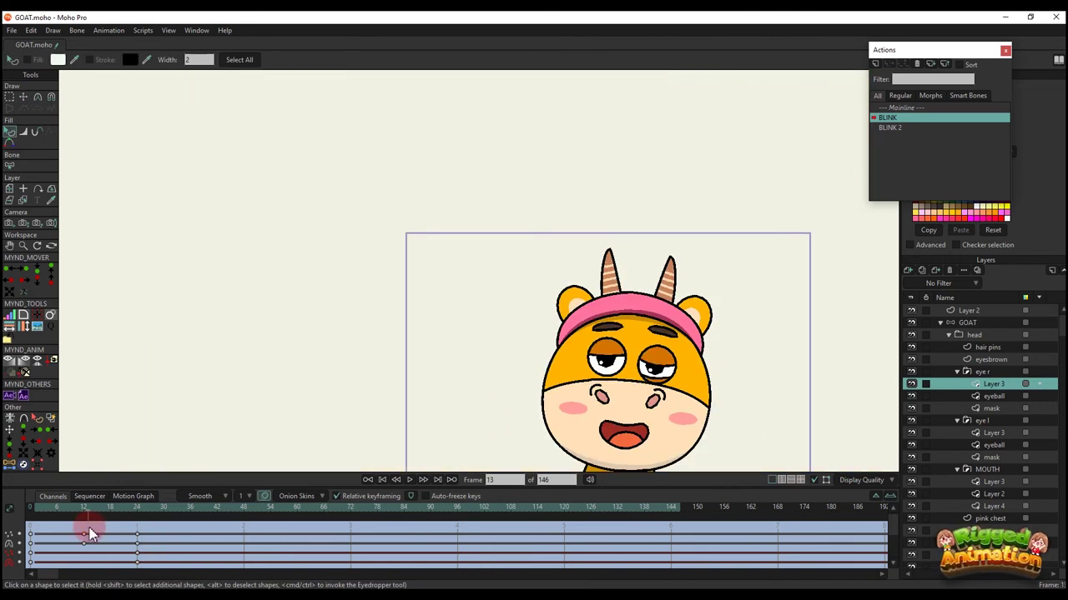
scroll(608, 403, up, 3)
key(g)
key(t)
drag(655, 339, 650, 326)
drag(710, 357, 711, 345)
drag(770, 347, 770, 337)
drag(650, 326, 648, 321)
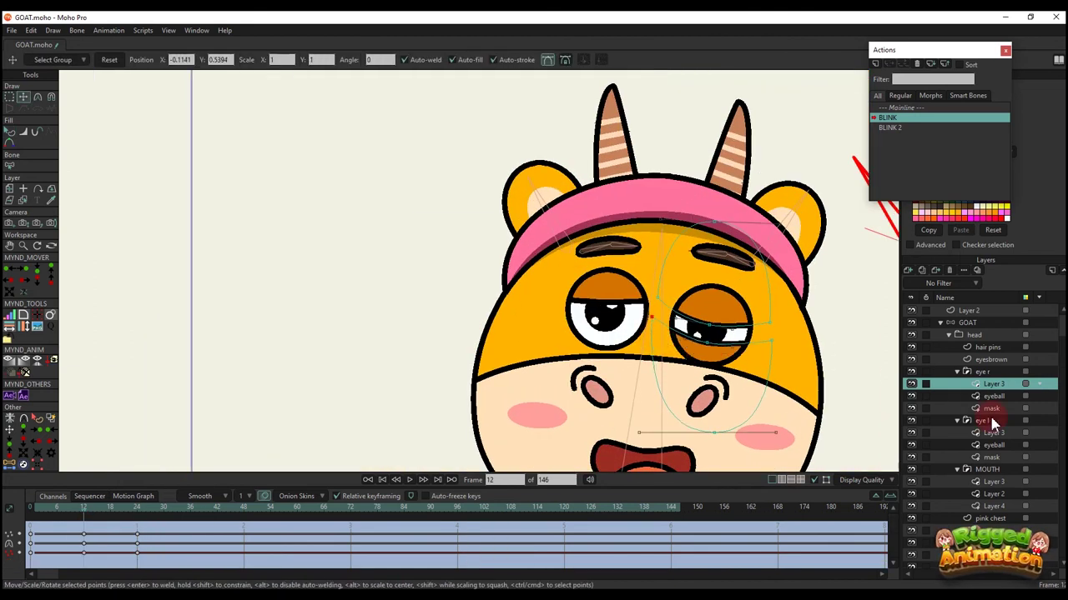
- In eye l's Layer 3, move the closed eyelid keys from frame 25 to frame 24
click(993, 433)
scroll(600, 351, up, 2)
drag(607, 292, 672, 306)
drag(142, 544, 137, 544)
- At frame 12, raise the middle and corner points of eye l's lower eyelid for the half-closed pose
drag(129, 511, 84, 517)
drag(615, 359, 605, 324)
drag(682, 359, 686, 303)
drag(544, 359, 533, 266)
drag(685, 303, 691, 290)
key(q)
- Inspect eye l's half-closed eyelids at frame 12 and review the BLINK action up to frame 24
scroll(632, 346, down, 2)
click(621, 302)
key(t)
key(q)
scroll(624, 350, down, 4)
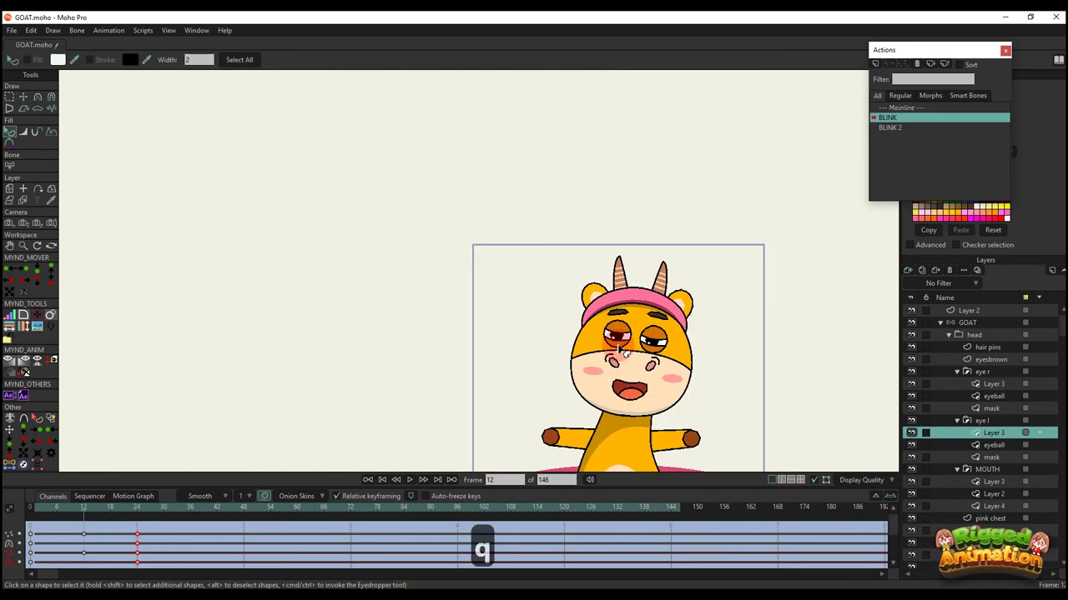
scroll(627, 350, up, 4)
click(632, 329)
key(t)
key(q)
scroll(632, 350, down, 2)
drag(74, 519, 136, 544)
- Touch up eye l's closed eyelid points at frame 24 and review the motion of both eyes
key(g)
scroll(739, 286, up, 1)
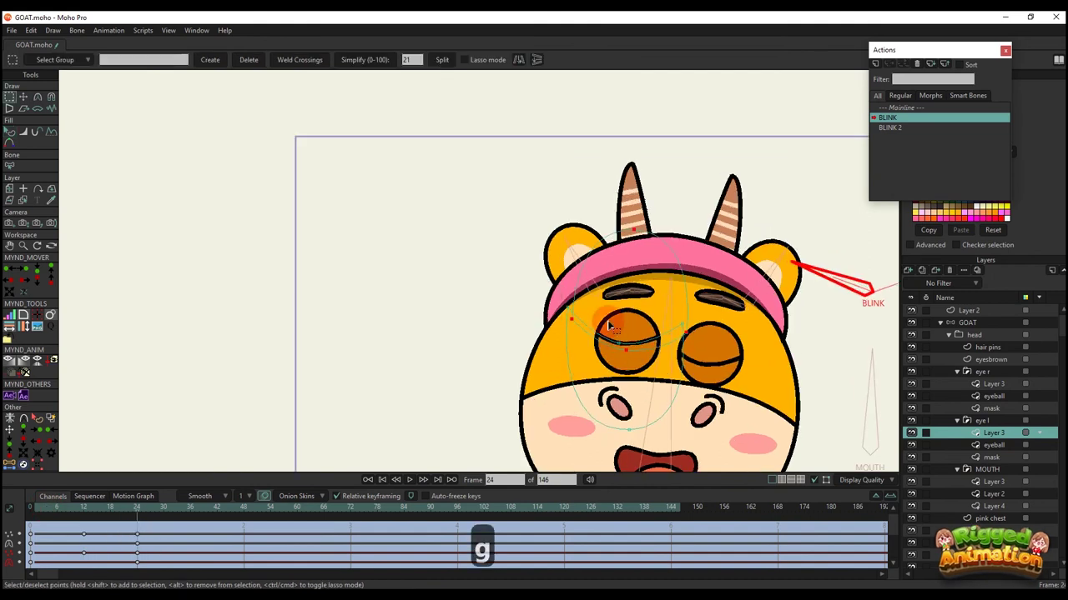
scroll(625, 338, up, 1)
key(t)
key(q)
scroll(670, 367, down, 4)
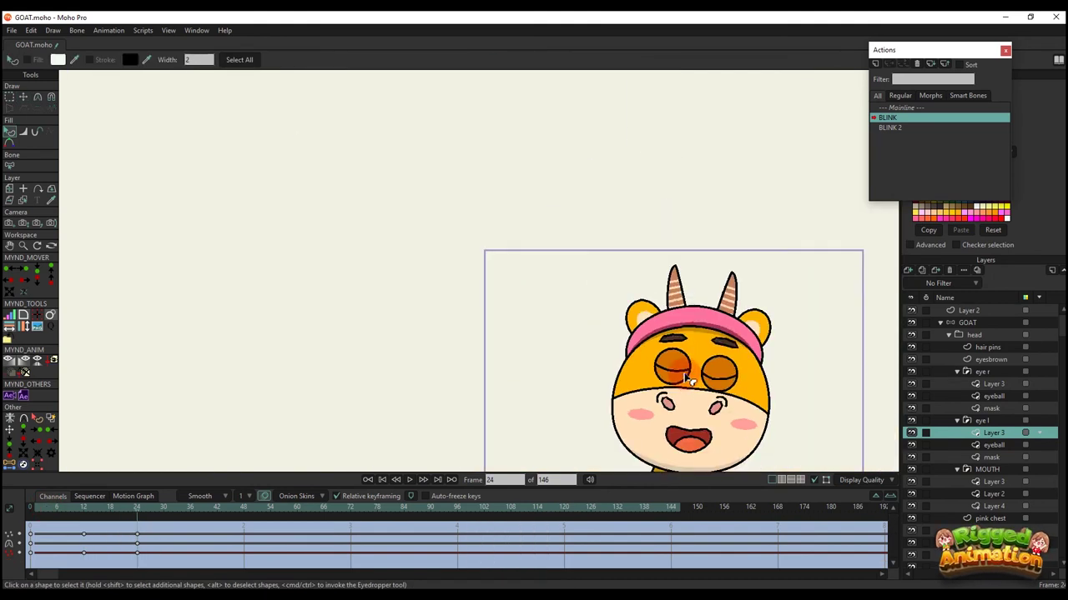
scroll(672, 375, up, 2)
key(t)
key(g)
key(t)
key(q)
scroll(616, 348, down, 2)
key(t)
mouse_move(133, 534)
mouse_down()
mouse_move(109, 534)
mouse_move(136, 534)
mouse_move(117, 546)
mouse_up()
key(q)
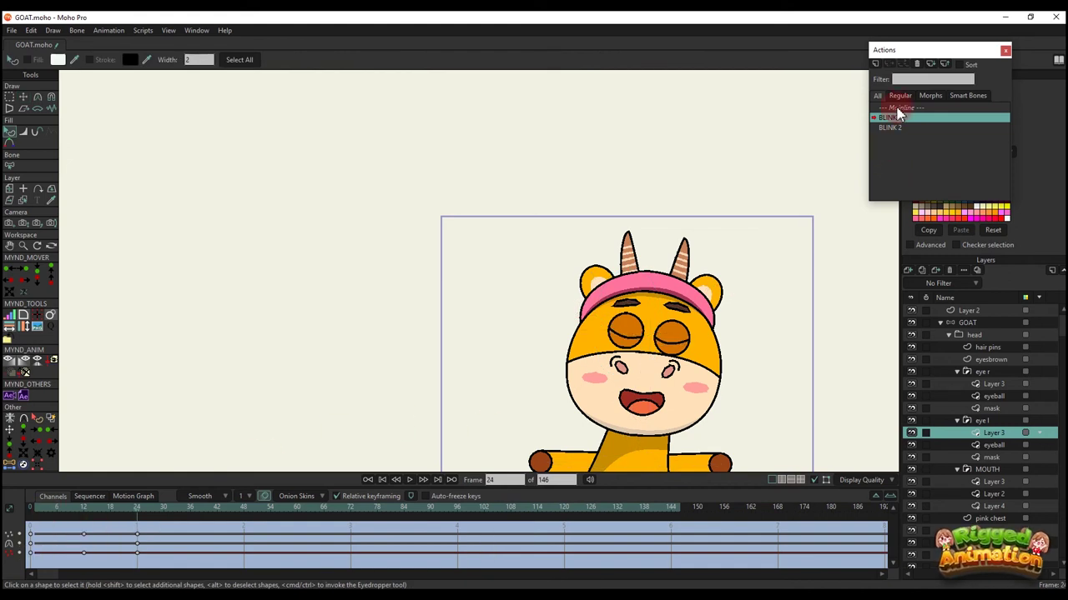
- Test the BLINK bone on the GOAT layer's mainline and delete its test keys at frame 9
click(897, 109)
click(968, 323)
scroll(508, 360, down, 1)
key(t)
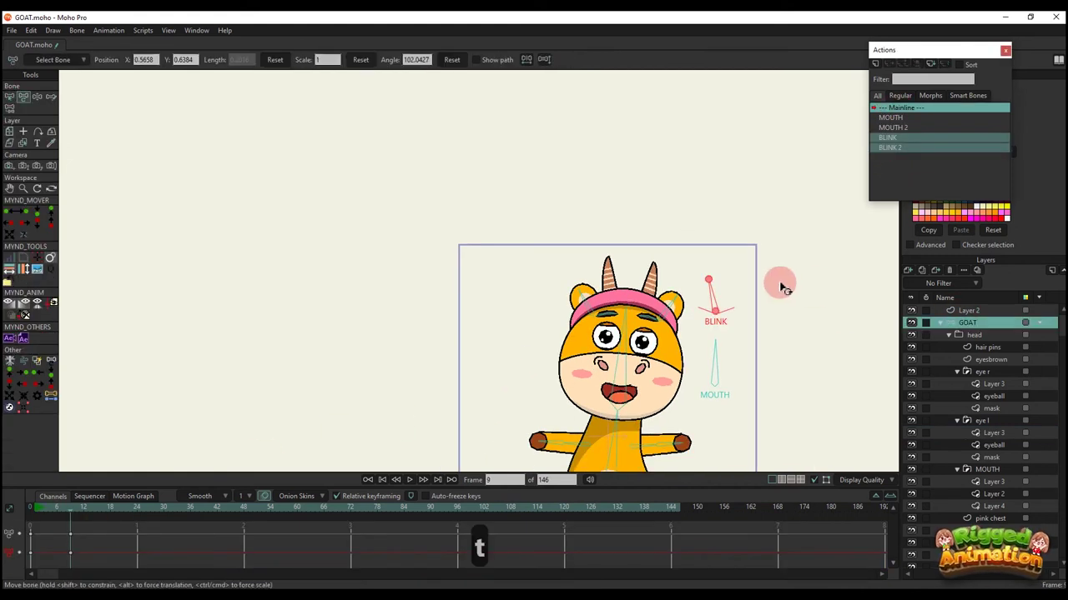
drag(761, 327, 670, 334)
key(BackSpace)
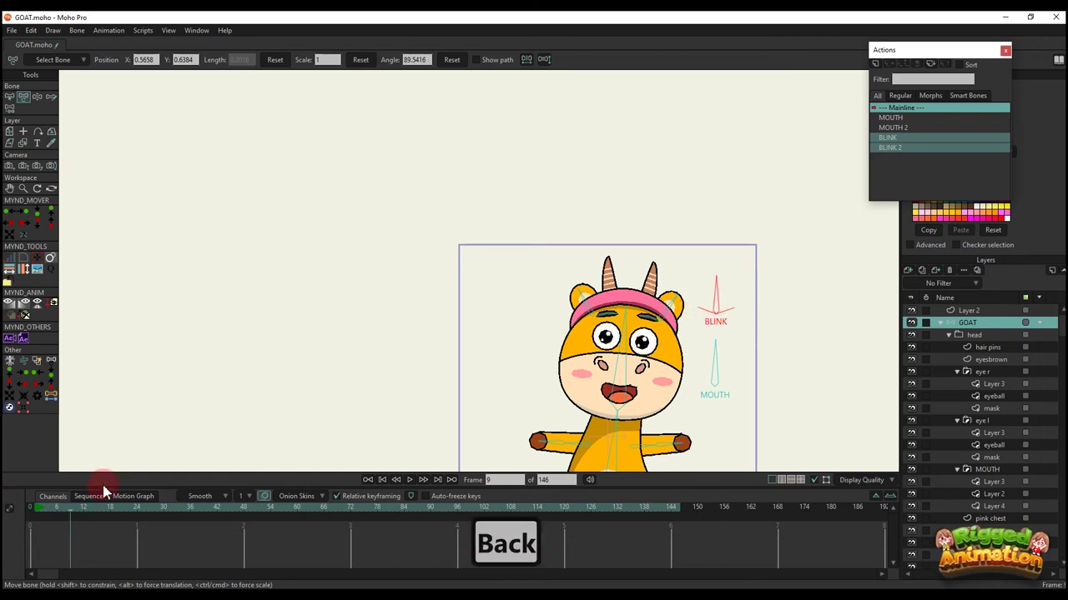
- At frame 0, add a separate upright bone beside the goat's head, opposite the BLINK bone, with bone strength 0
scroll(579, 357, up, 3)
scroll(692, 346, down, 1)
drag(692, 344, 606, 342)
key(b)
click(692, 322)
drag(534, 328, 571, 338)
key(a)
scroll(492, 302, up, 2)
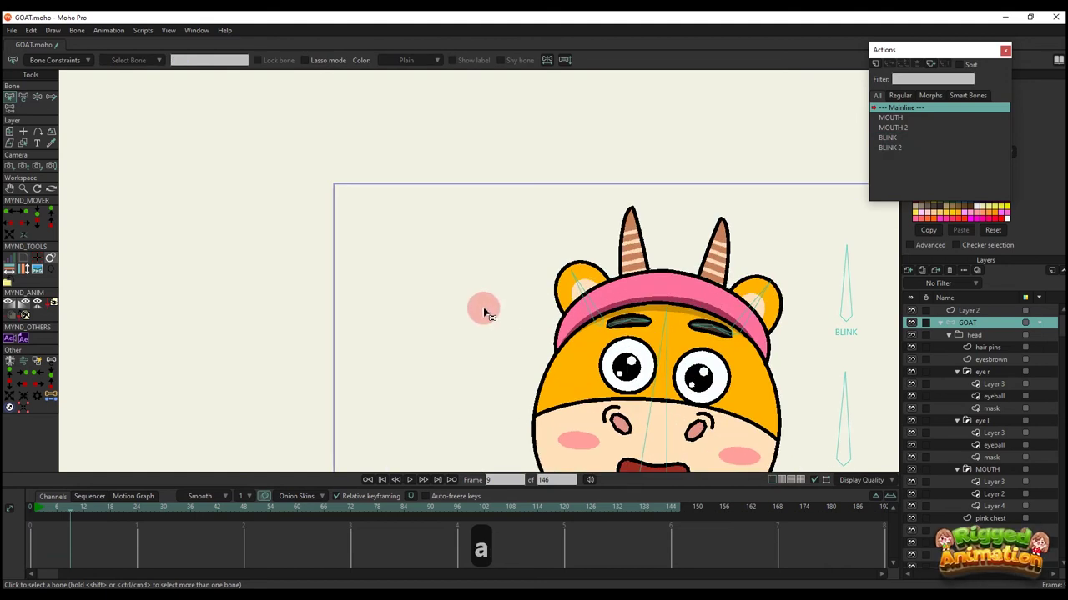
click(18, 511)
key(v)
key(b)
key(a)
mouse_move(484, 299)
mouse_down()
mouse_move(488, 225)
mouse_move(382, 269)
mouse_move(280, 288)
mouse_up()
key(s)
key(v)
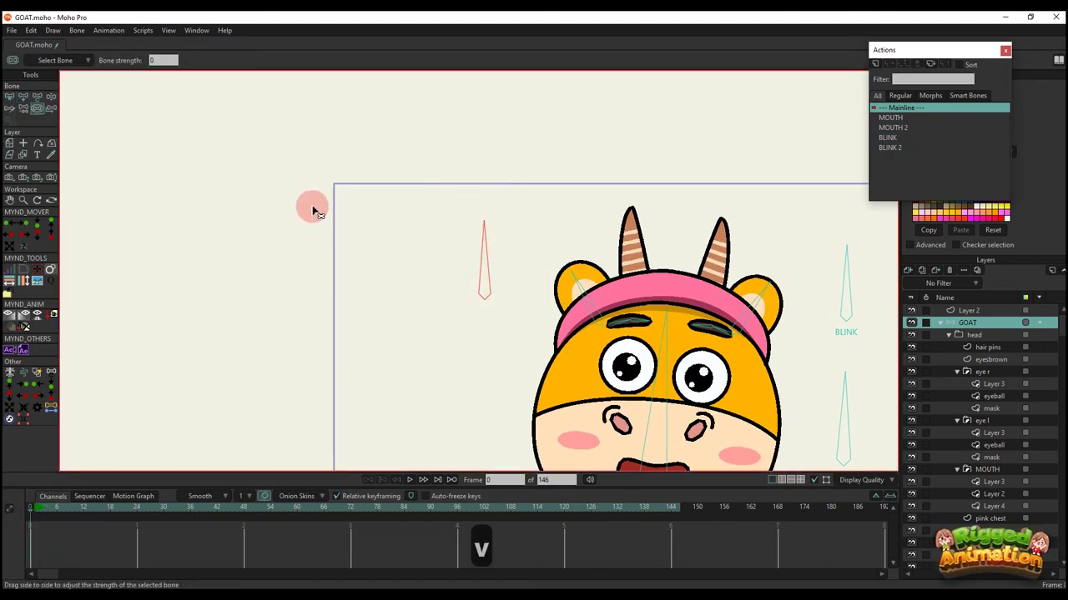
- Name the new bone EYESBROWN, show its label, and constrain its angle to -70 to 70 degrees
text(vbeye)
key(BackSpace)
key(BackSpace)
key(BackSpace)
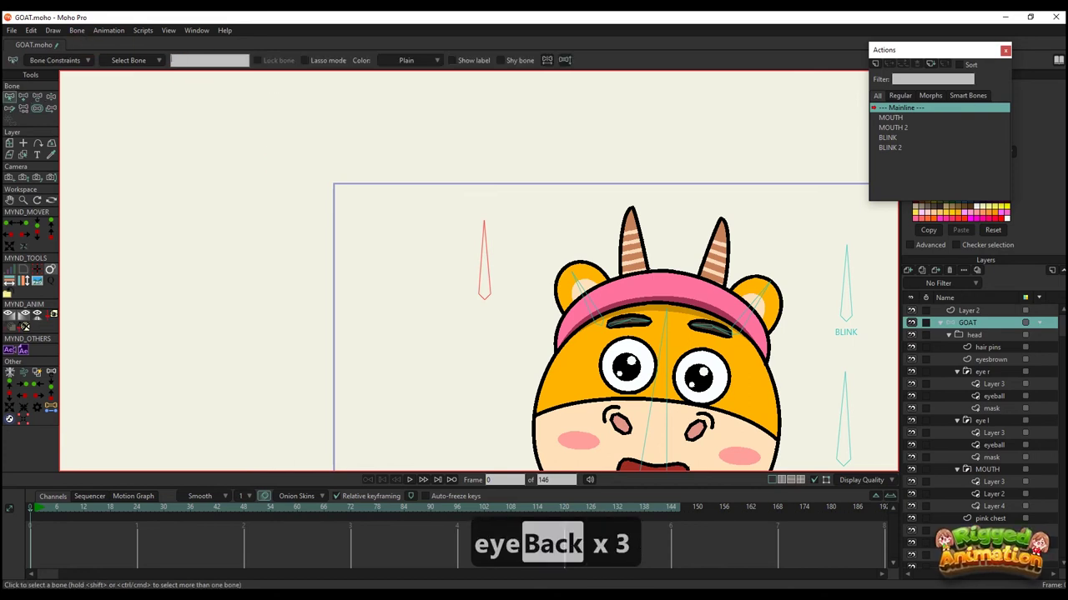
key(Caps_Lock)
text(EYESBROWN)
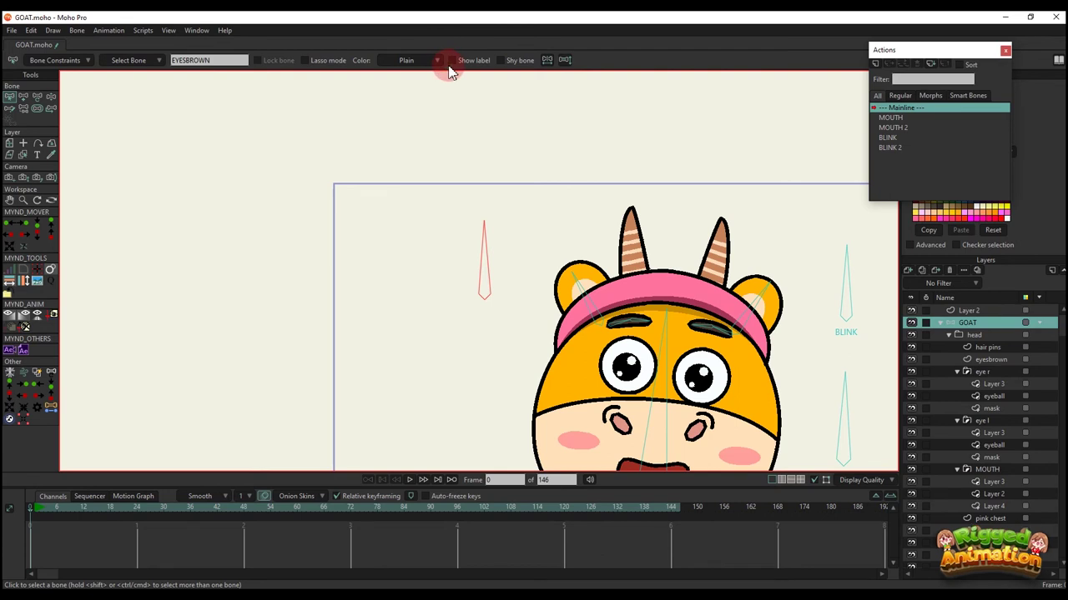
click(57, 60)
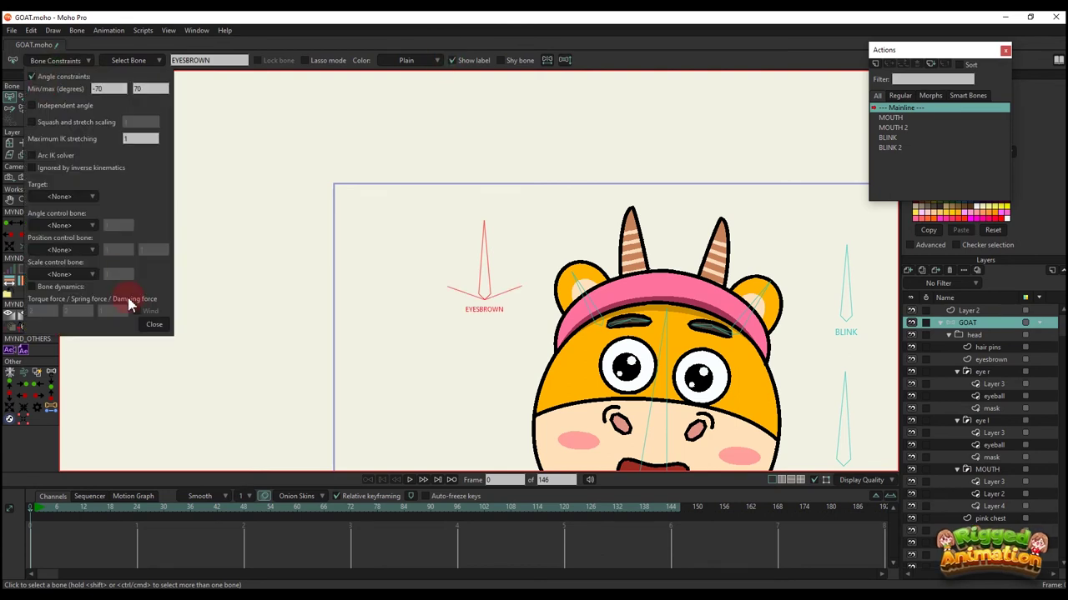
click(158, 316)
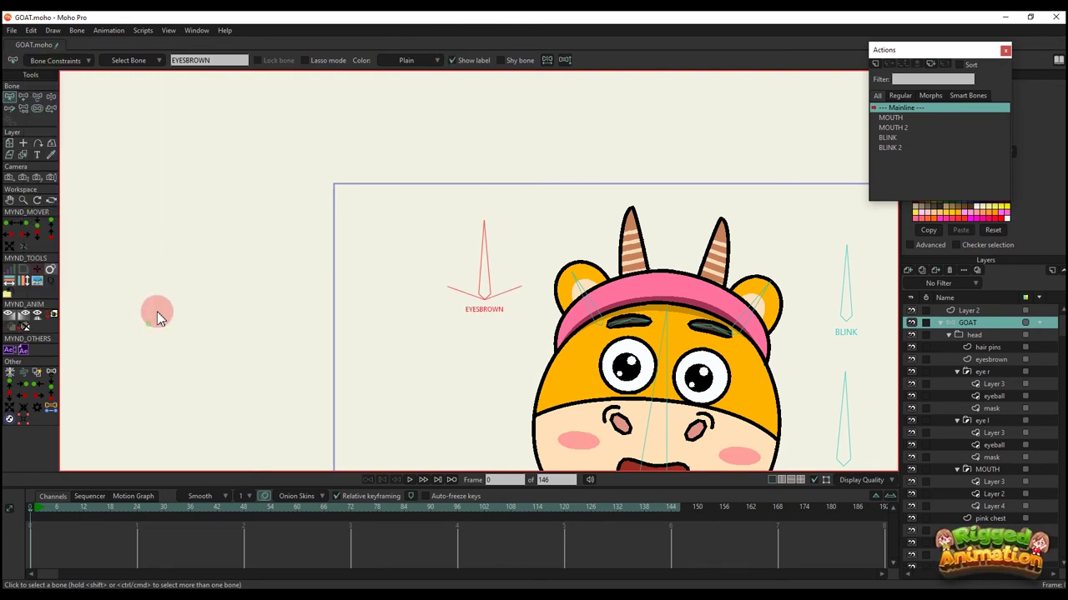
- Create the EYESBROWN smart bone action and rotate the bone counterclockwise to about 160° at frame 24
click(875, 72)
click(534, 337)
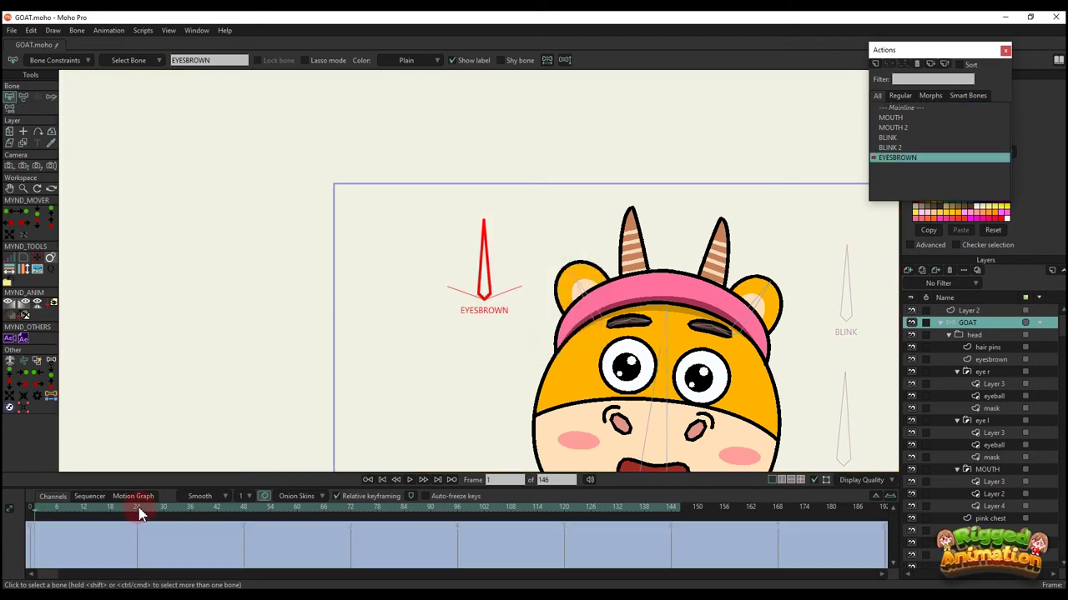
key(t)
drag(486, 271, 397, 365)
- Bend the eyebrow over eye l at frame 24 by lowering its outer bone and swinging its inner bone upward
scroll(594, 321, up, 6)
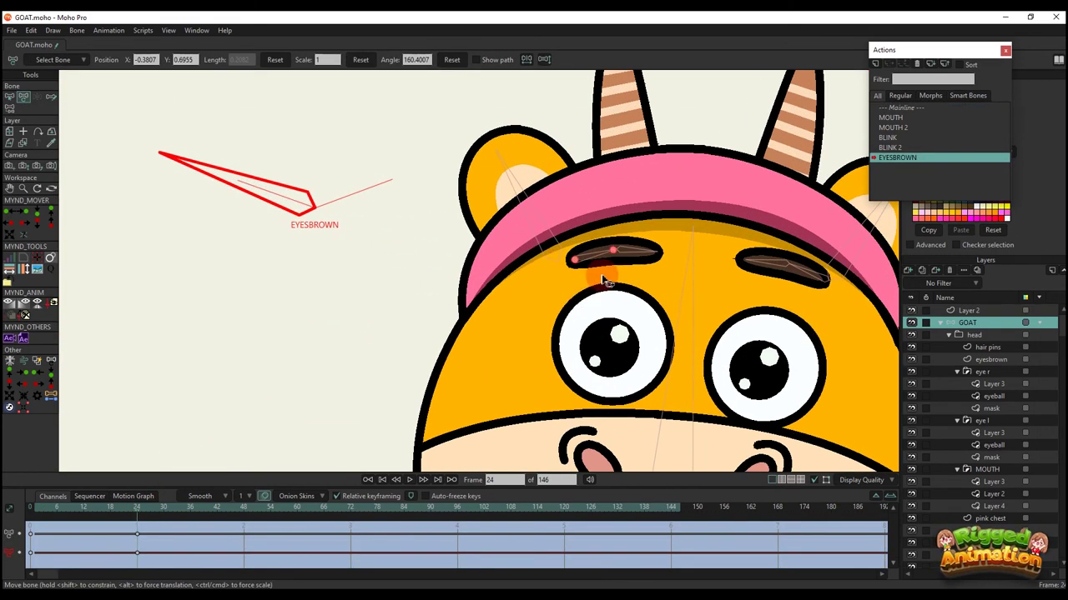
drag(555, 208, 548, 229)
drag(613, 231, 617, 183)
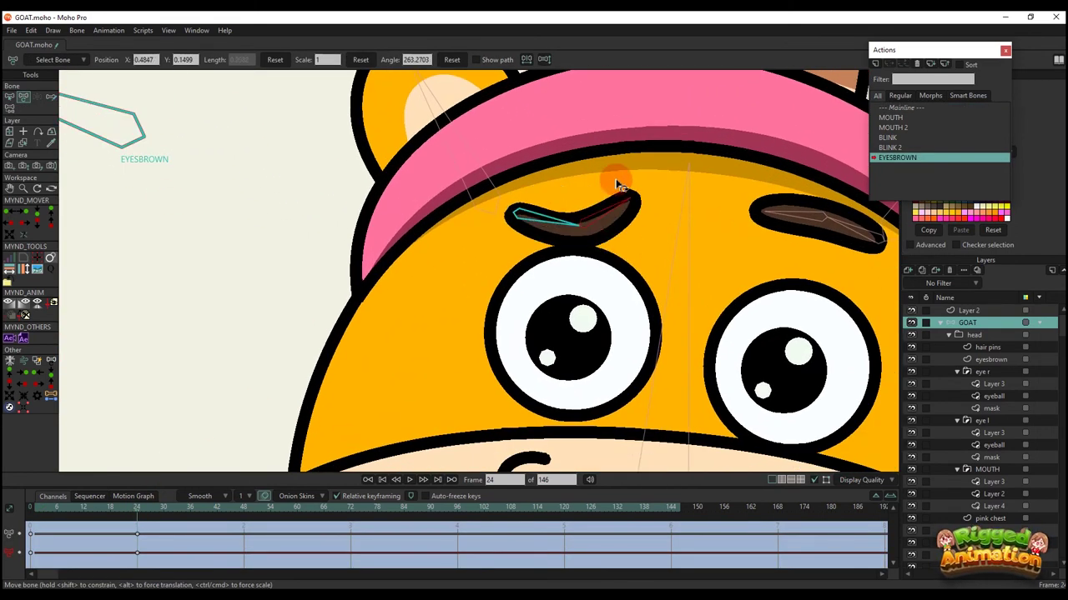
drag(548, 227, 552, 219)
- Pose the eyebrow over eye r at frame 24 with its inner end raised and outer end lowered
scroll(611, 207, down, 4)
scroll(683, 237, up, 2)
click(682, 235)
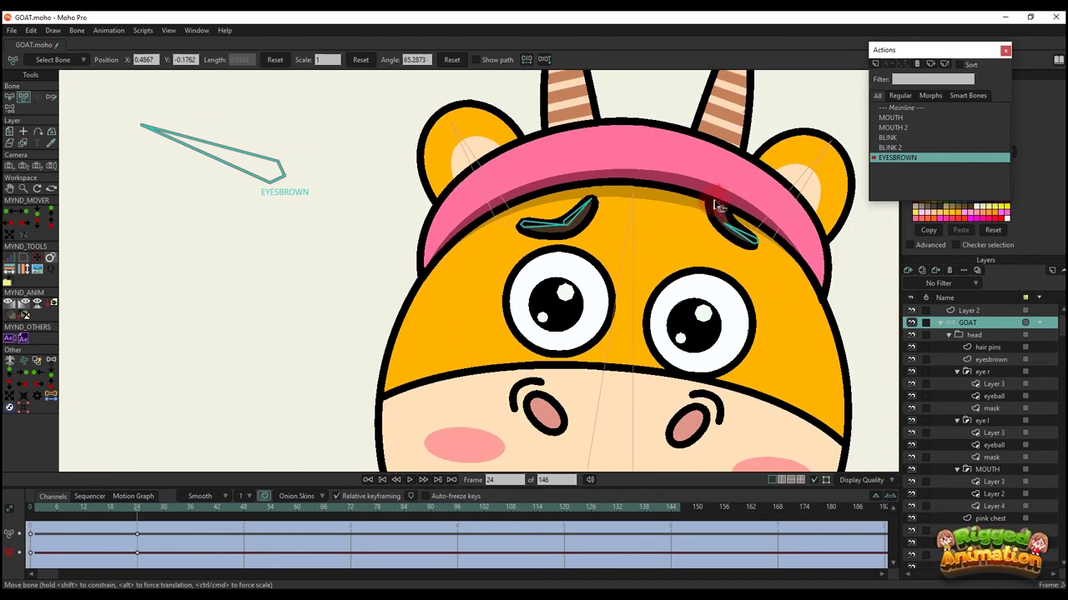
drag(755, 247, 739, 263)
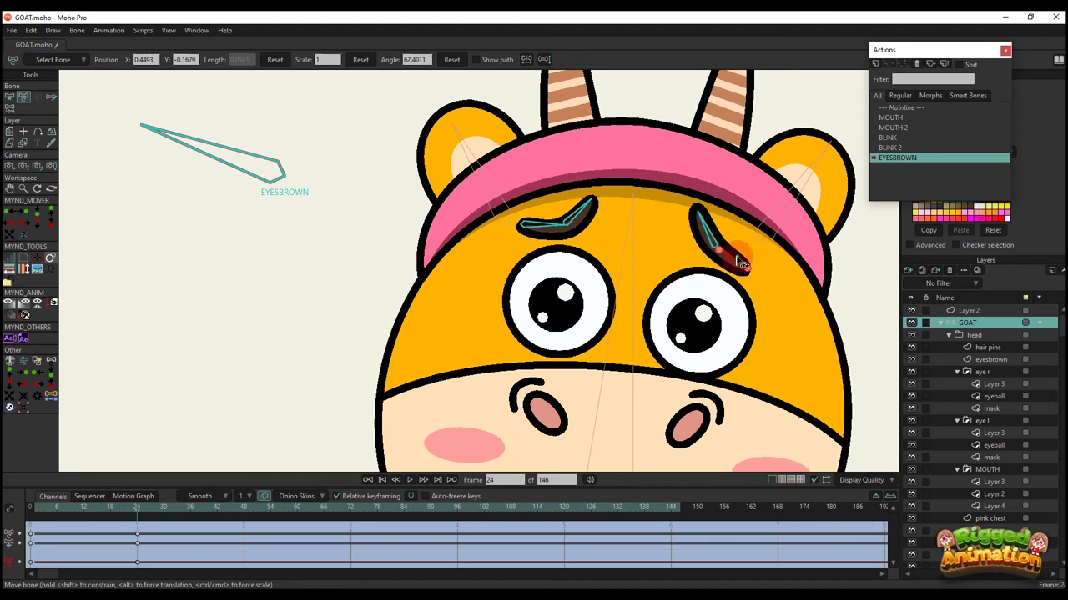
- Adjust the outer bone of the eyebrow over eye l to match the other brow and preview the motion
drag(523, 227, 549, 227)
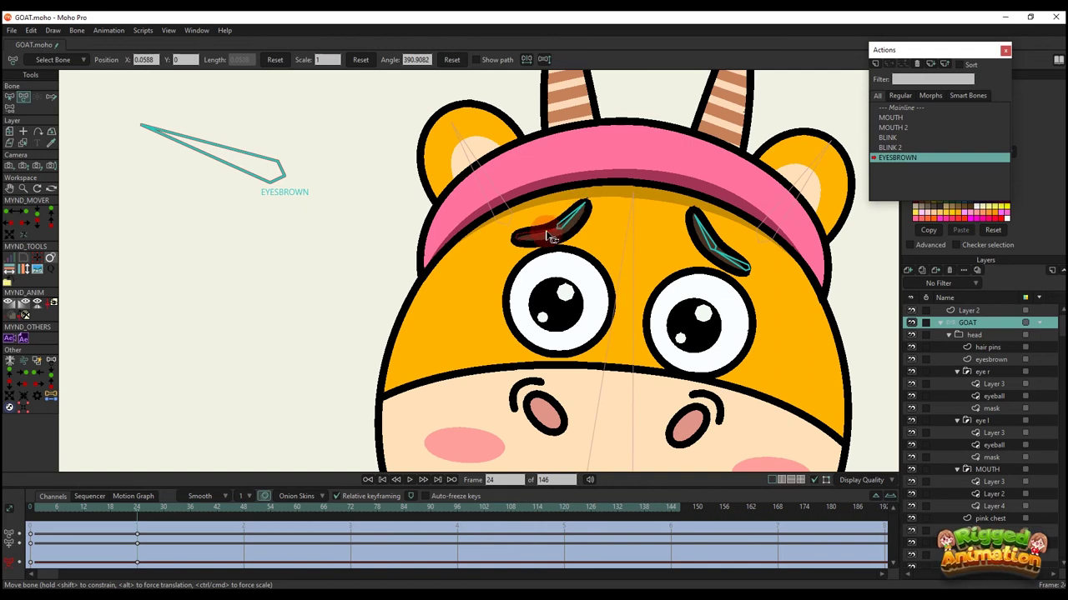
click(546, 237)
scroll(546, 237, down, 2)
drag(53, 507, 133, 533)
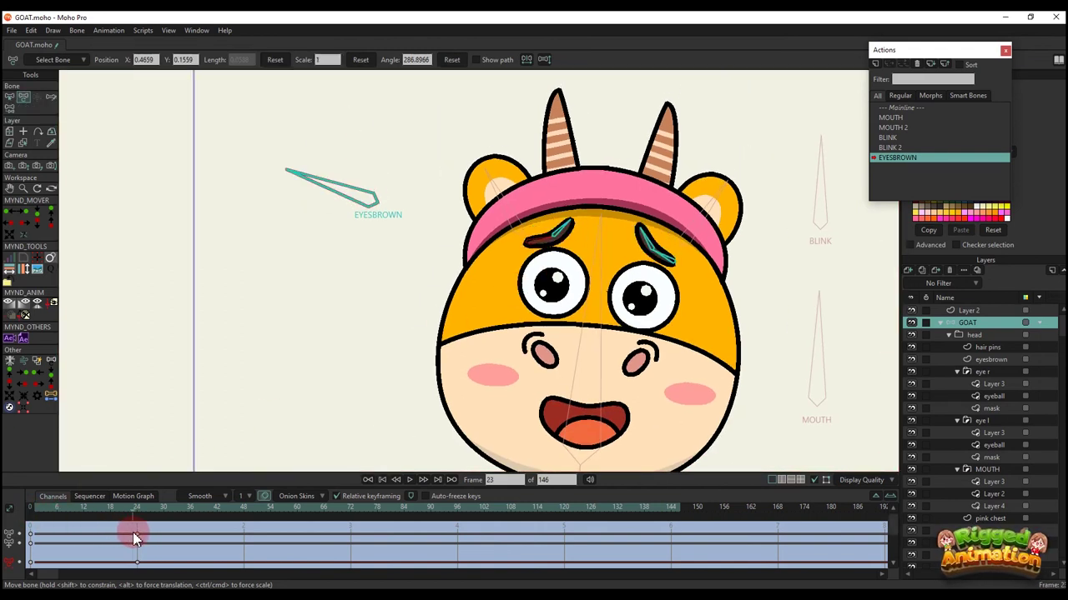
- Return to the Mainline at frame 0 and move the eyesbrown layer above hair pins in the head group
click(914, 108)
click(31, 507)
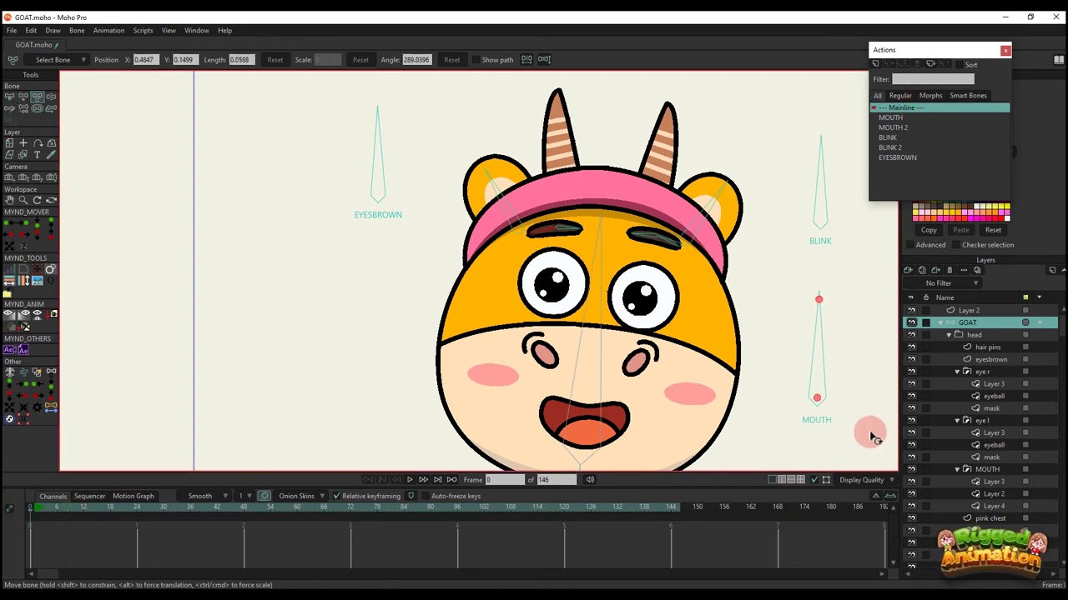
click(1001, 361)
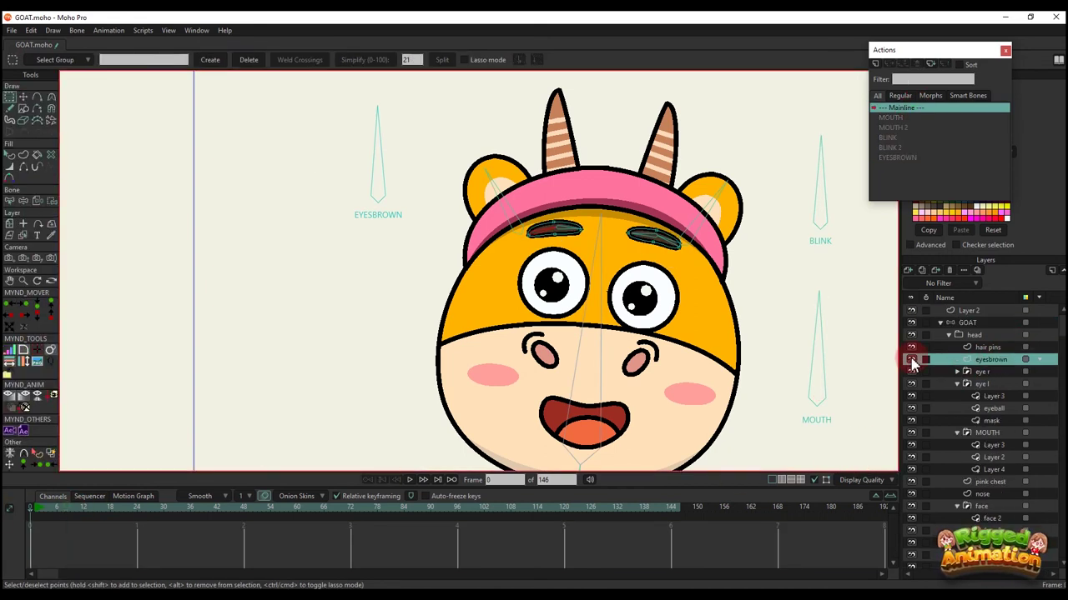
drag(992, 357, 968, 327)
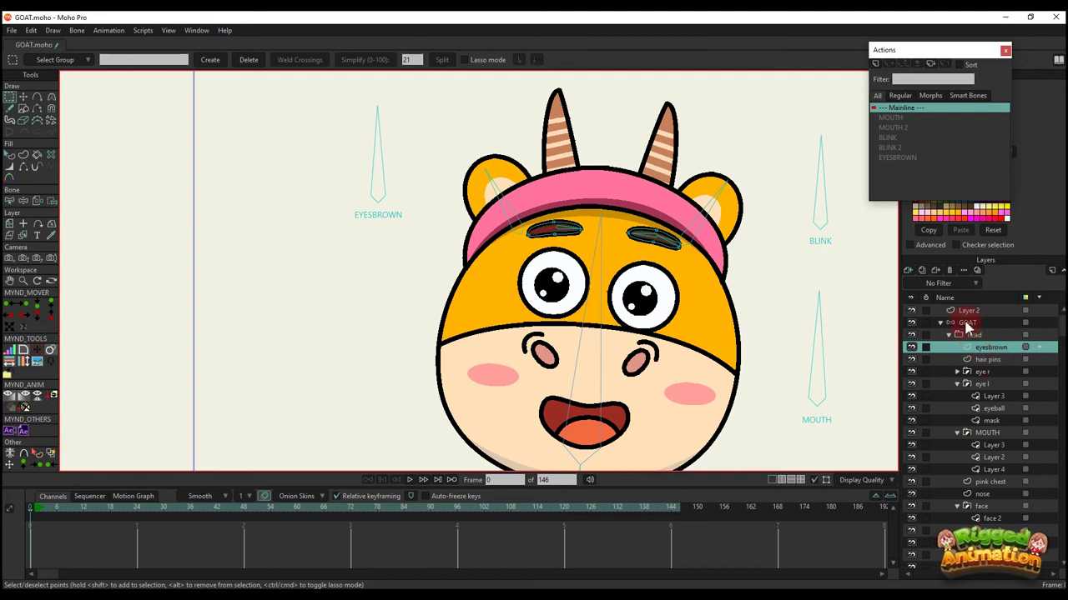
- Create the EYESBROWN 2 smart bone action on the GOAT layer and rotate the bone clockwise to about 20° at frame 24
click(968, 323)
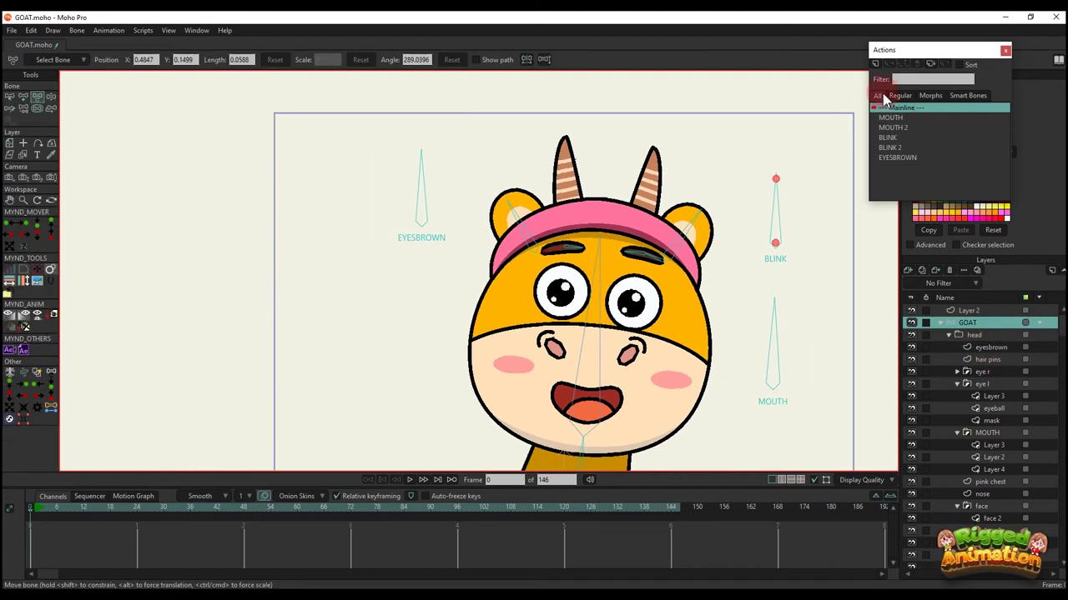
click(874, 65)
click(577, 340)
key(t)
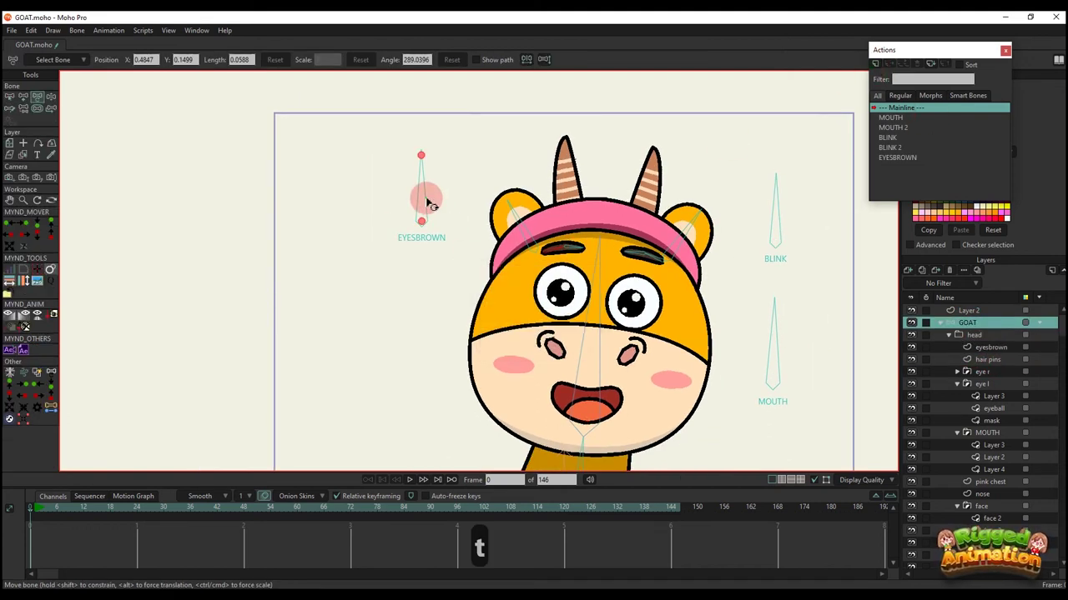
click(426, 200)
click(873, 71)
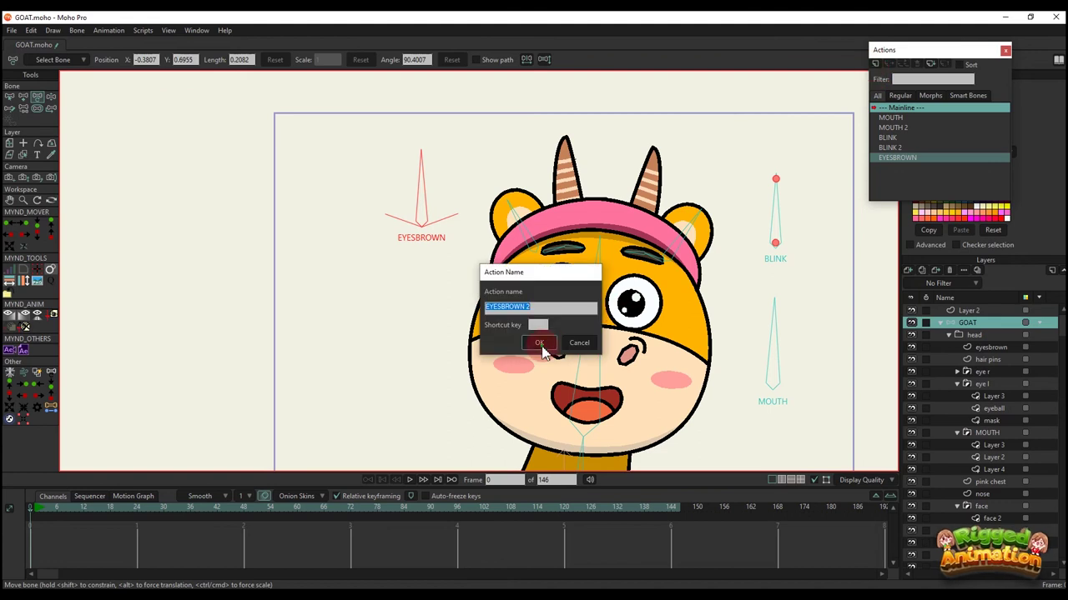
click(544, 341)
click(139, 509)
drag(431, 182, 500, 200)
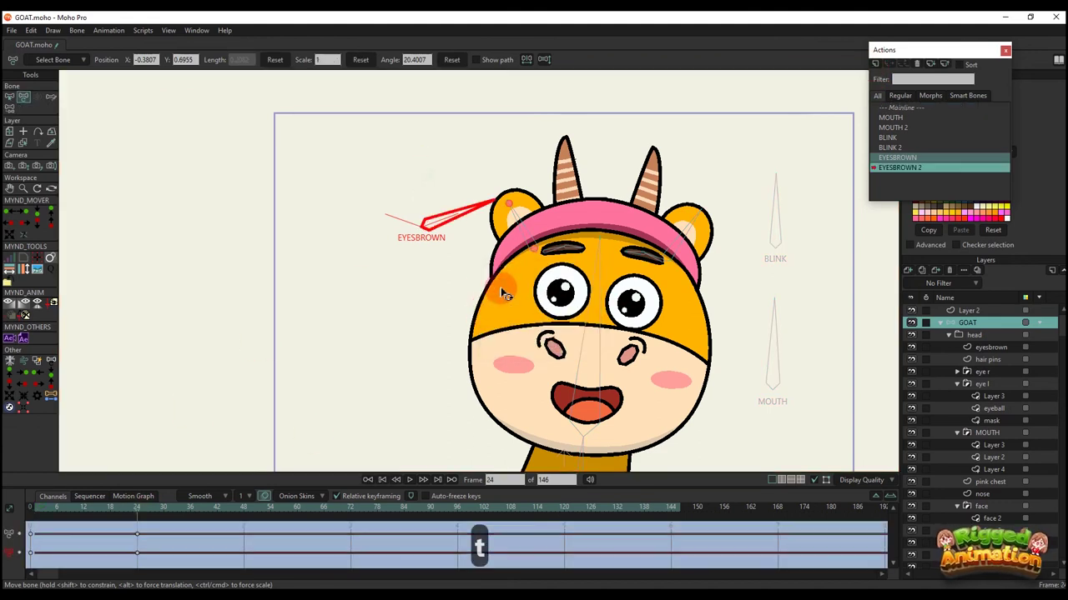
- Pose both eyebrows as raised arches at frame 24 with their bones and scrub the timeline to check the motion
scroll(521, 241, up, 5)
drag(604, 260, 662, 223)
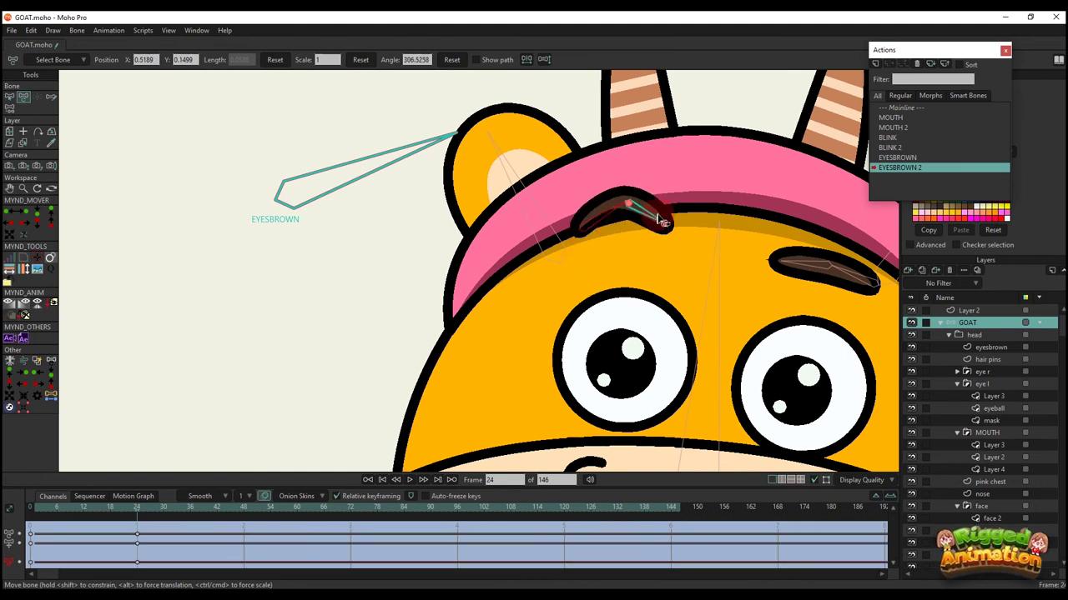
drag(824, 253, 732, 253)
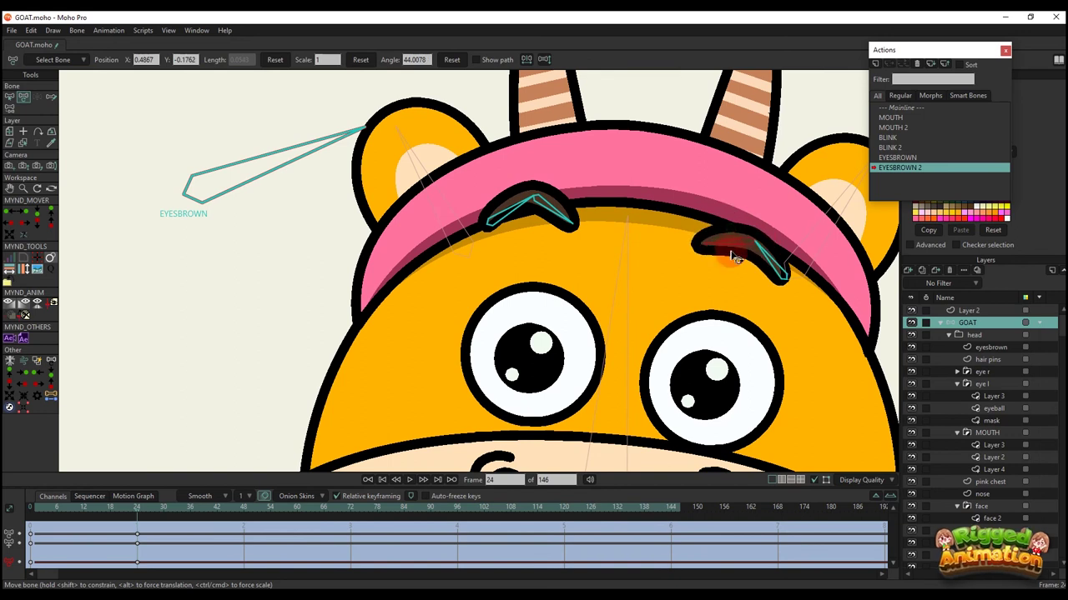
drag(784, 280, 778, 237)
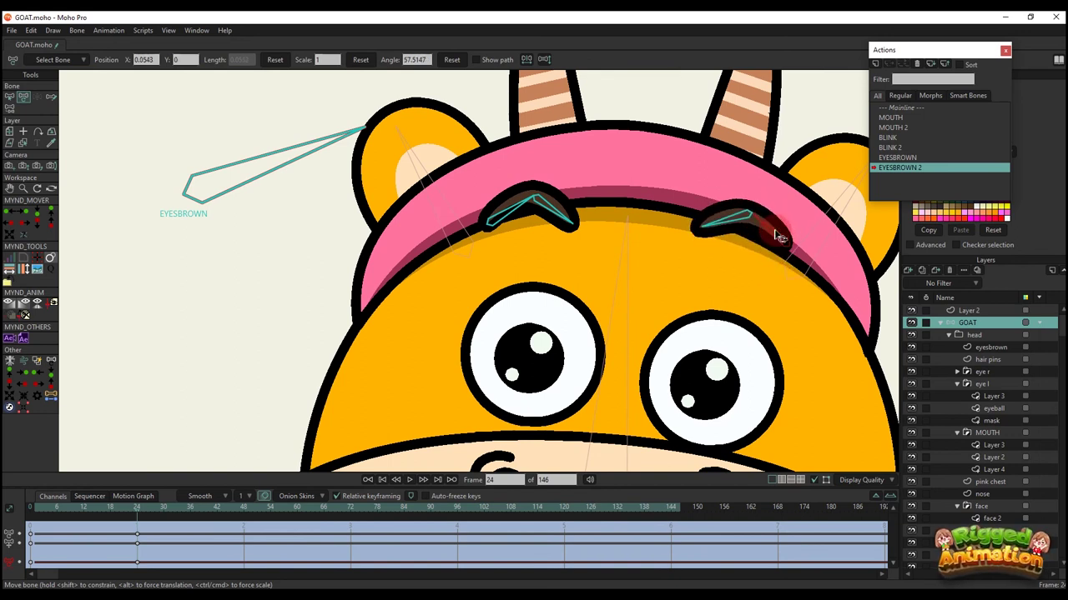
scroll(658, 224, down, 2)
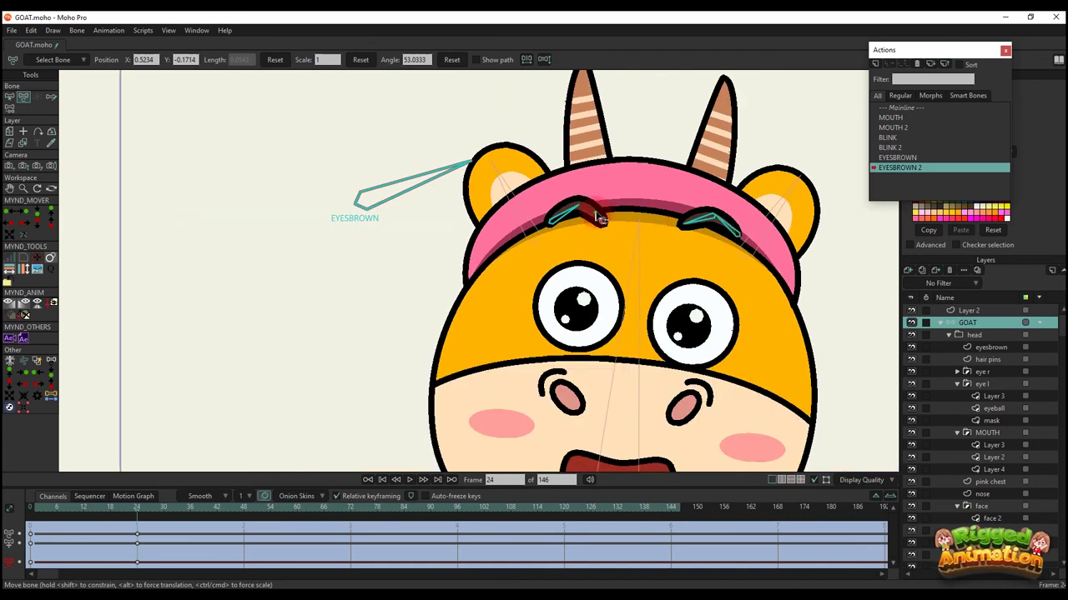
scroll(599, 215, down, 2)
drag(65, 510, 151, 532)
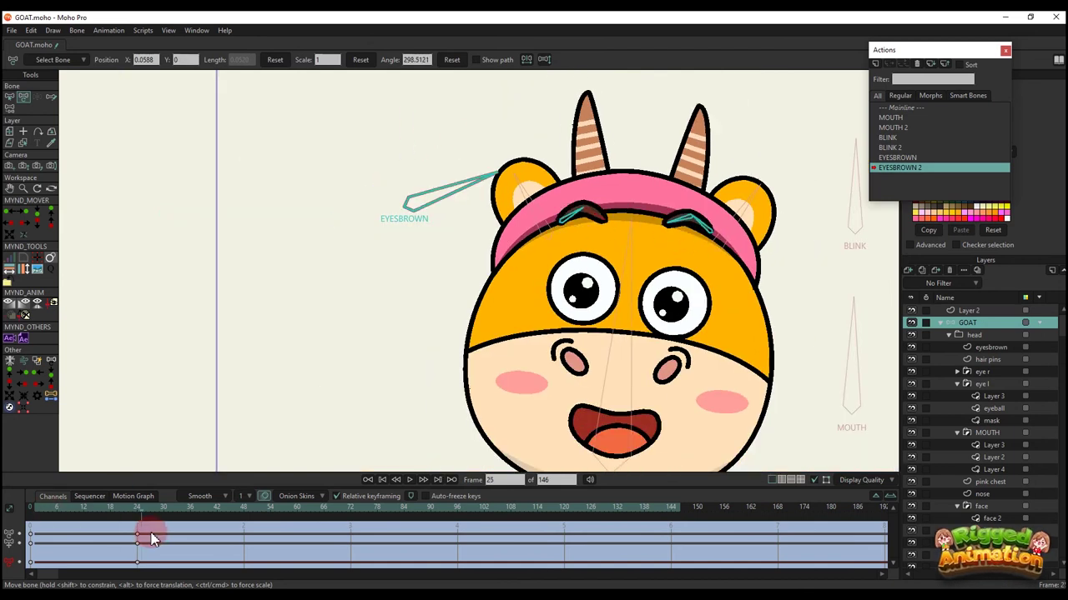
- Test the BLINK and EYESBROWN control bones on the Mainline, delete the test keys and return to frame 0
double_click(907, 110)
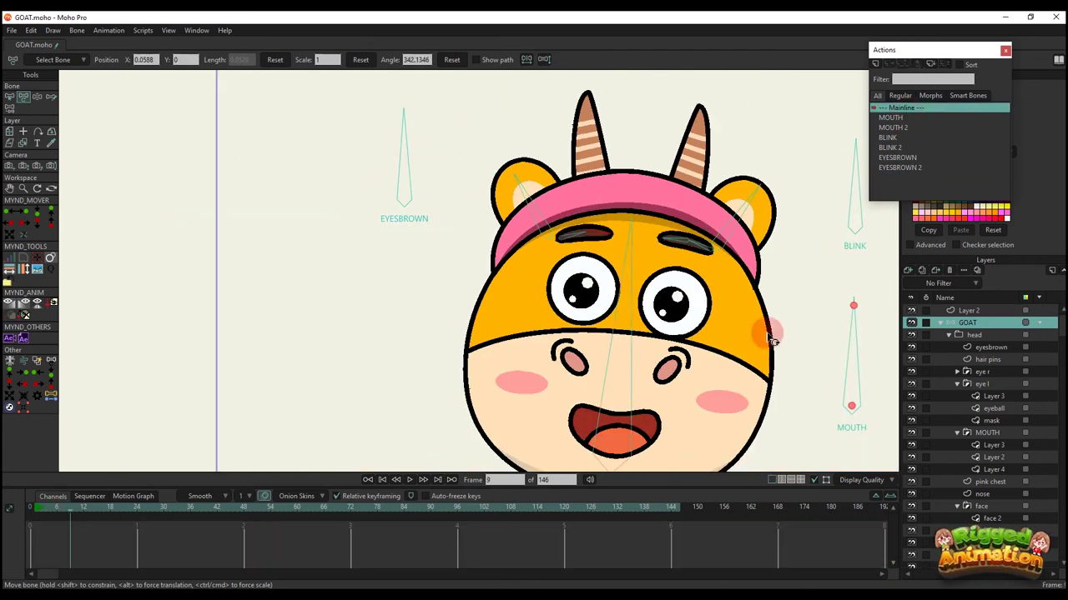
scroll(772, 338, down, 1)
click(459, 200)
key(t)
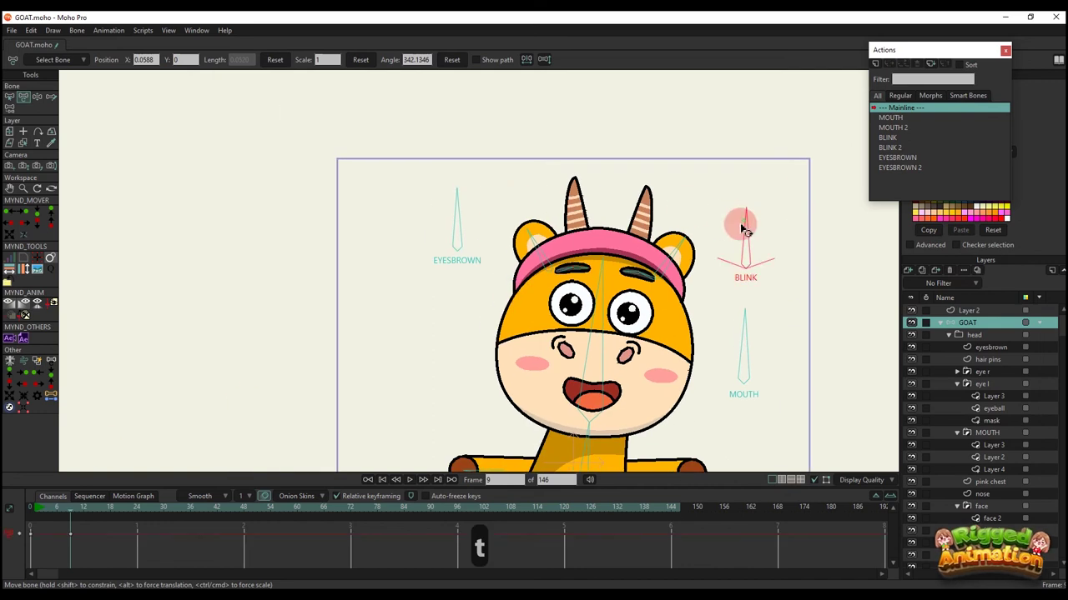
drag(745, 230, 800, 249)
drag(483, 209, 520, 252)
drag(144, 537, 5, 486)
key(BackSpace)
click(31, 508)
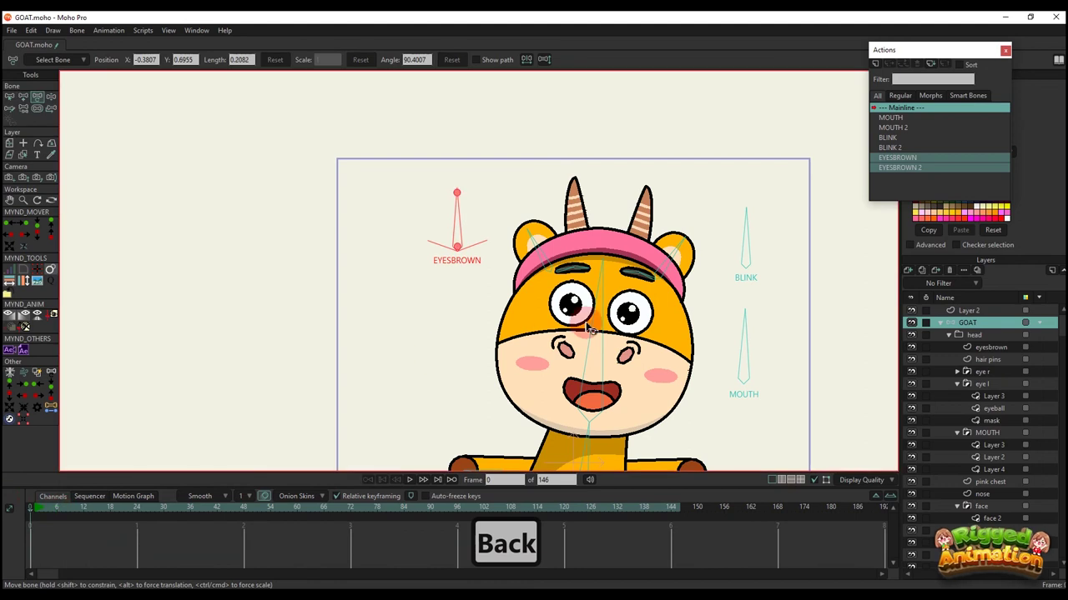
- Test the MOUTH control bone in both directions at frame 4 and delete the test keys
scroll(588, 329, down, 1)
click(50, 510)
key(t)
click(692, 304)
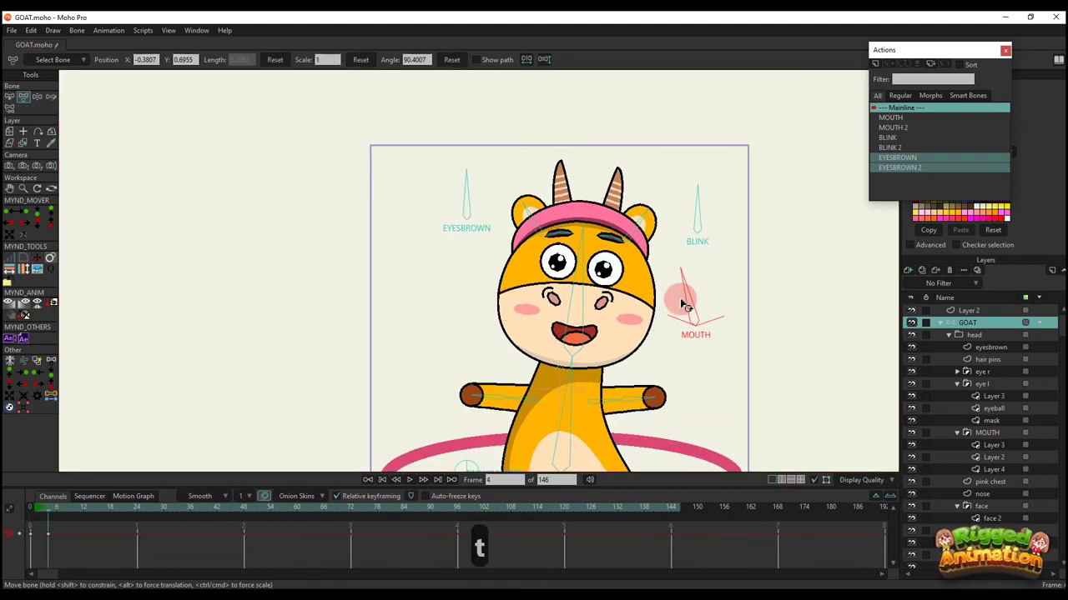
drag(684, 304, 742, 342)
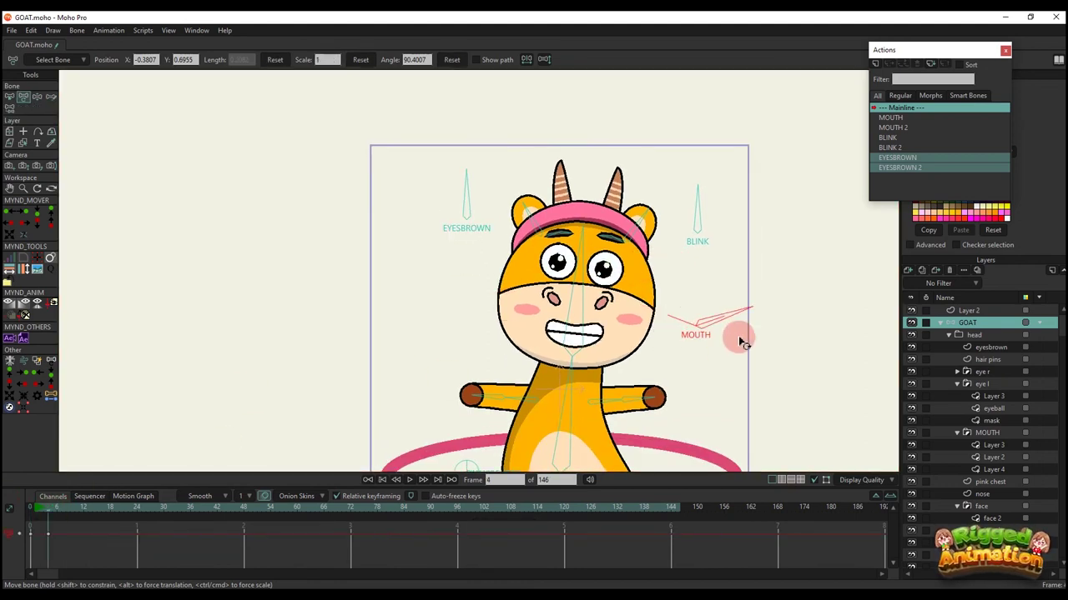
drag(122, 539, 8, 490)
key(BackSpace)
- Test the arm and body bones at frame 4 and delete the resulting keys
drag(479, 380, 497, 342)
scroll(498, 321, up, 2)
drag(506, 301, 483, 322)
drag(719, 339, 709, 312)
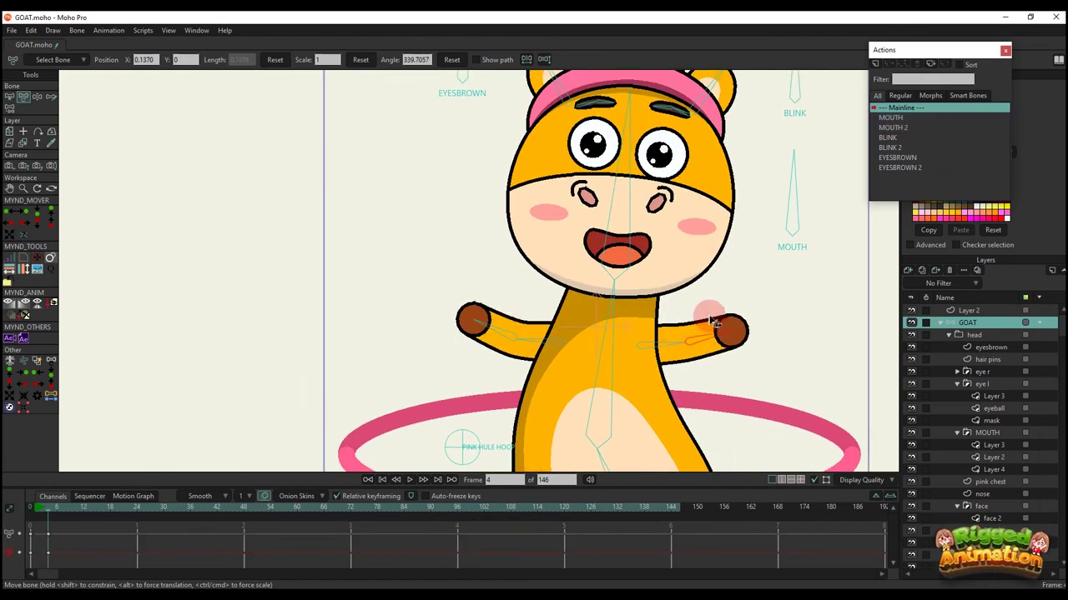
mouse_move(672, 343)
mouse_down()
mouse_move(647, 318)
mouse_move(670, 354)
mouse_up()
drag(518, 340, 576, 278)
scroll(545, 331, down, 4)
mouse_move(576, 278)
mouse_down()
mouse_move(565, 283)
mouse_move(591, 274)
mouse_move(577, 273)
mouse_up()
drag(475, 291, 482, 322)
drag(66, 524, 46, 496)
key(BackSpace)
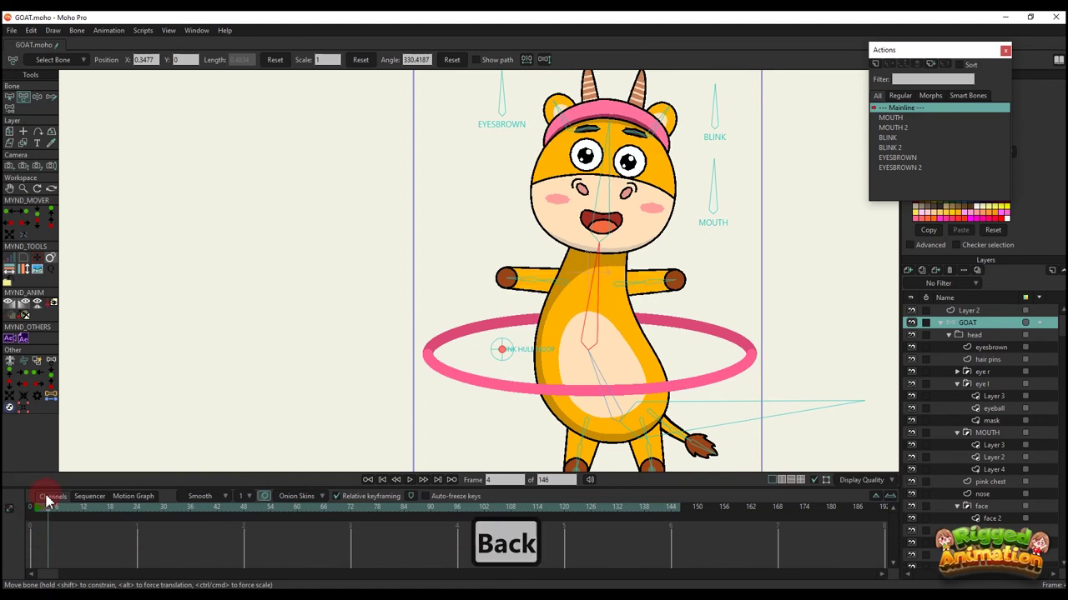
- At frame 0, add a horizontal bone below the EYESBROWN control with two point bones above it, and name the horizontal bone EYEBALLS
click(30, 507)
drag(270, 359, 278, 407)
key(b)
scroll(476, 225, up, 2)
drag(476, 224, 442, 271)
scroll(626, 290, up, 2)
key(b)
click(647, 290)
key(a)
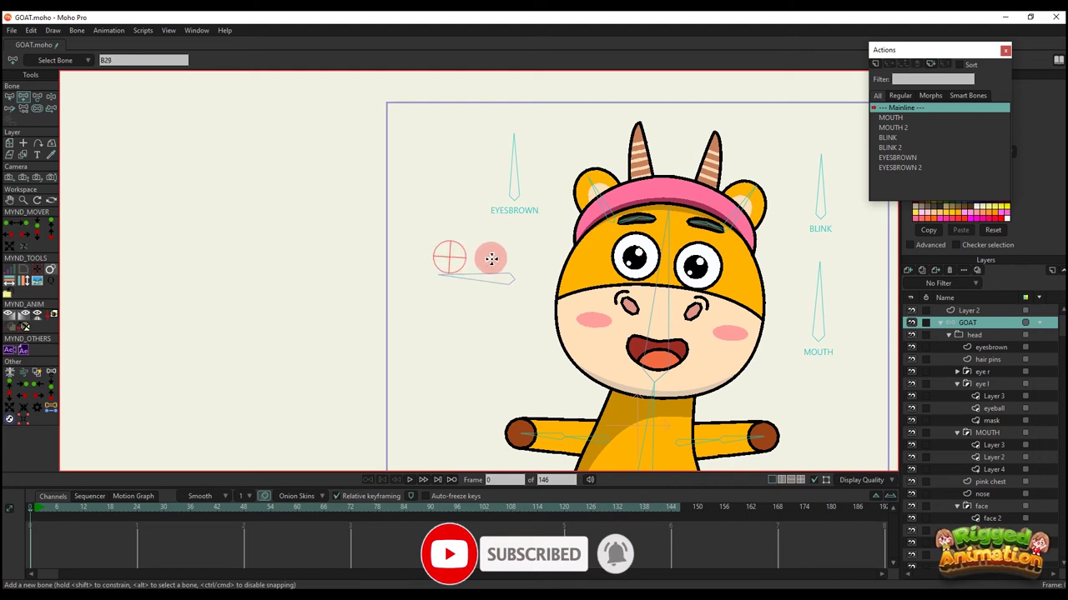
key(t)
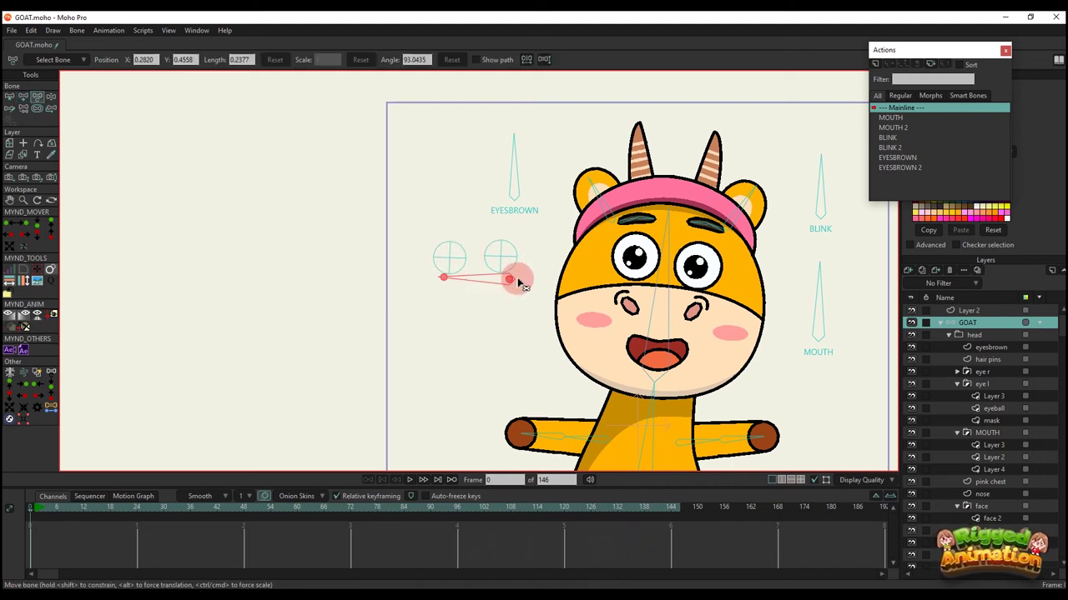
text(b)
text(EYEBALLS)
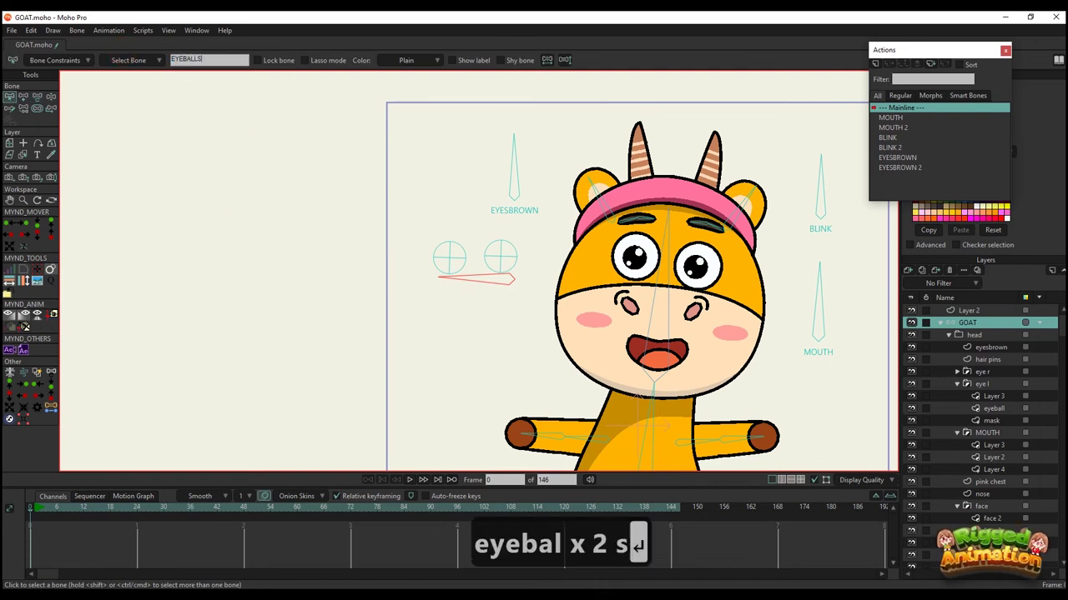
- Bind the points of the eyeball layer in eye l to the point bone farther from the face
ctrl+alt+click(647, 262)
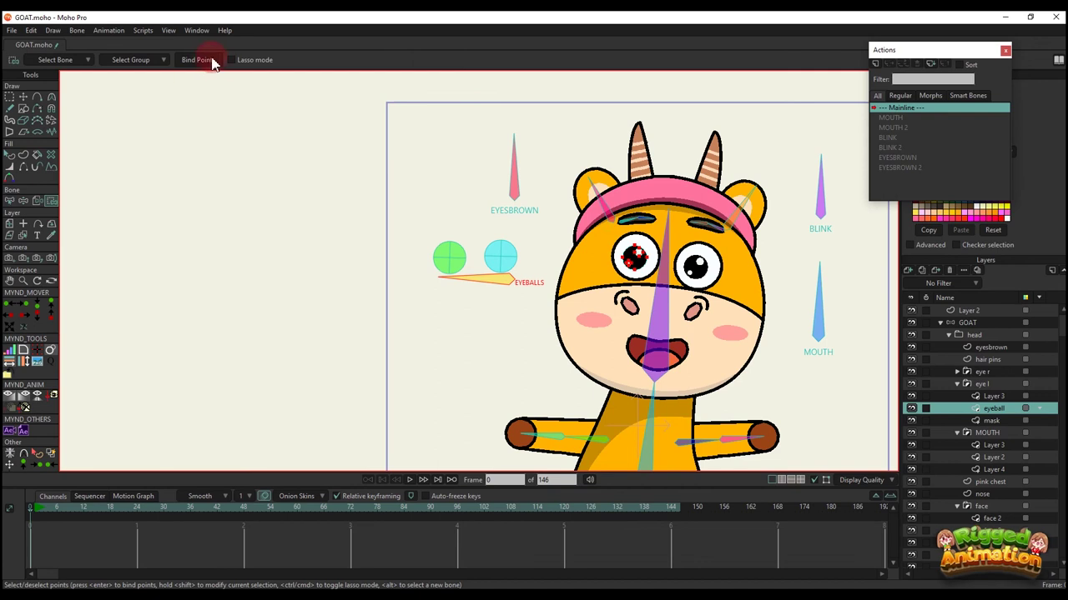
key(n)
key(b)
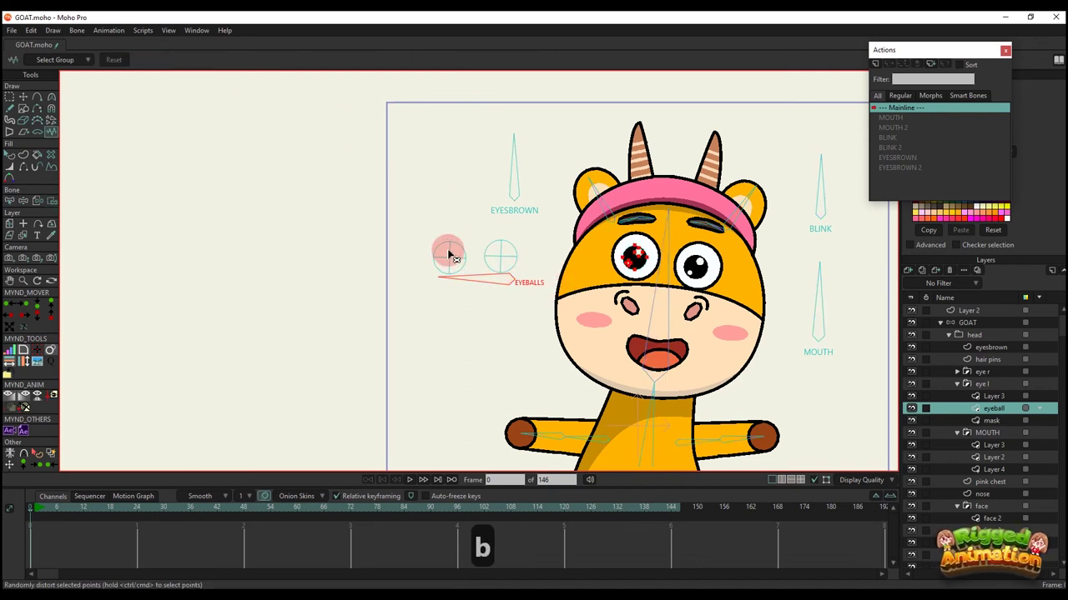
key(i)
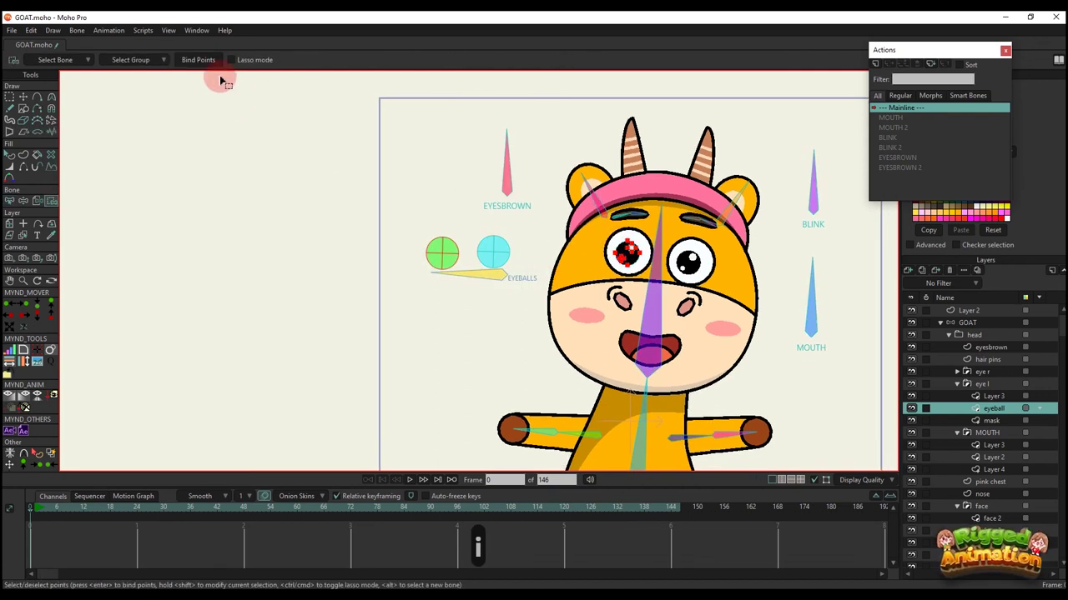
- Bind the points of the eyeball layer in eye r to point bone B30, the one nearer the face
ctrl+alt+click(697, 271)
key(b)
click(512, 280)
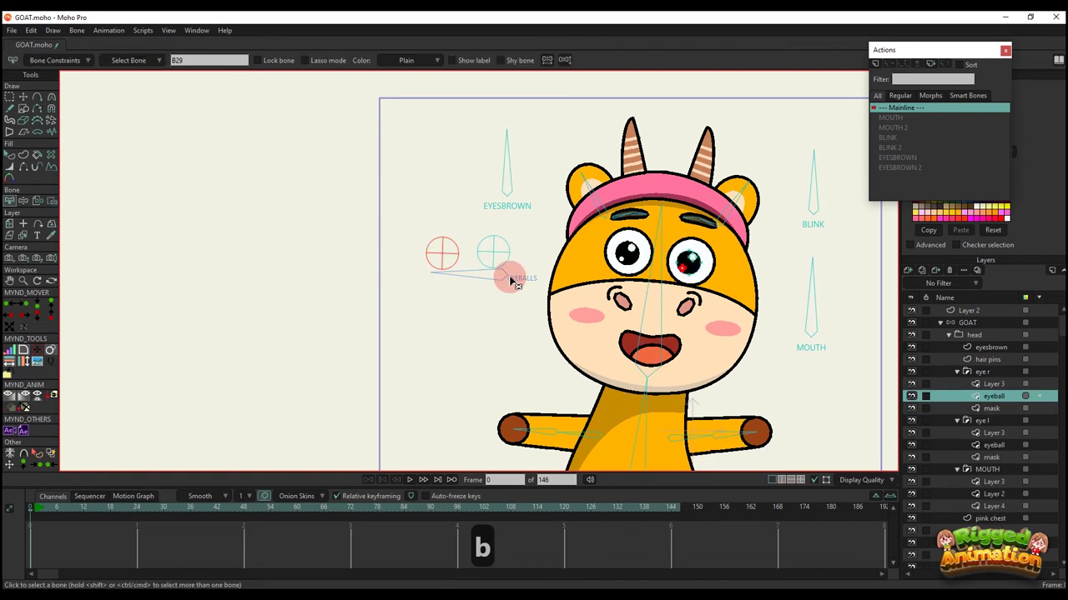
key(i)
click(240, 129)
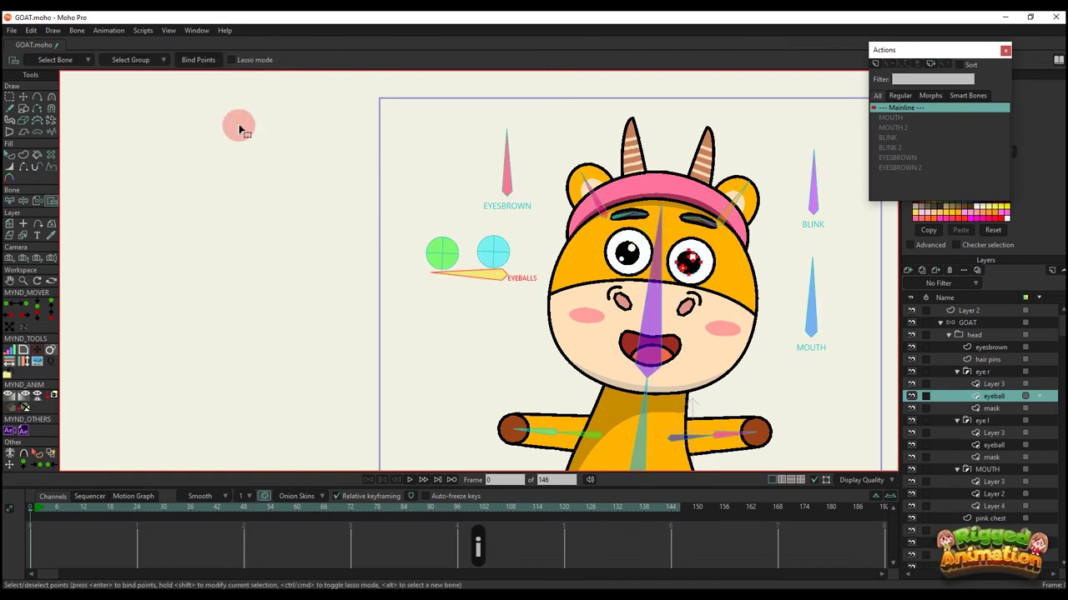
key(b)
click(531, 263)
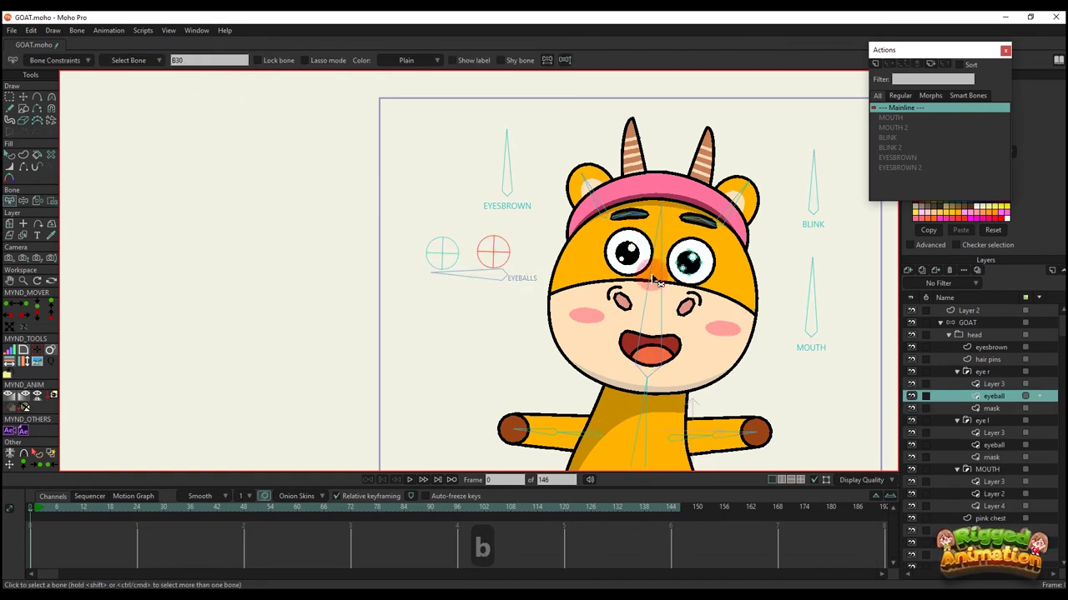
key(i)
click(771, 330)
click(232, 75)
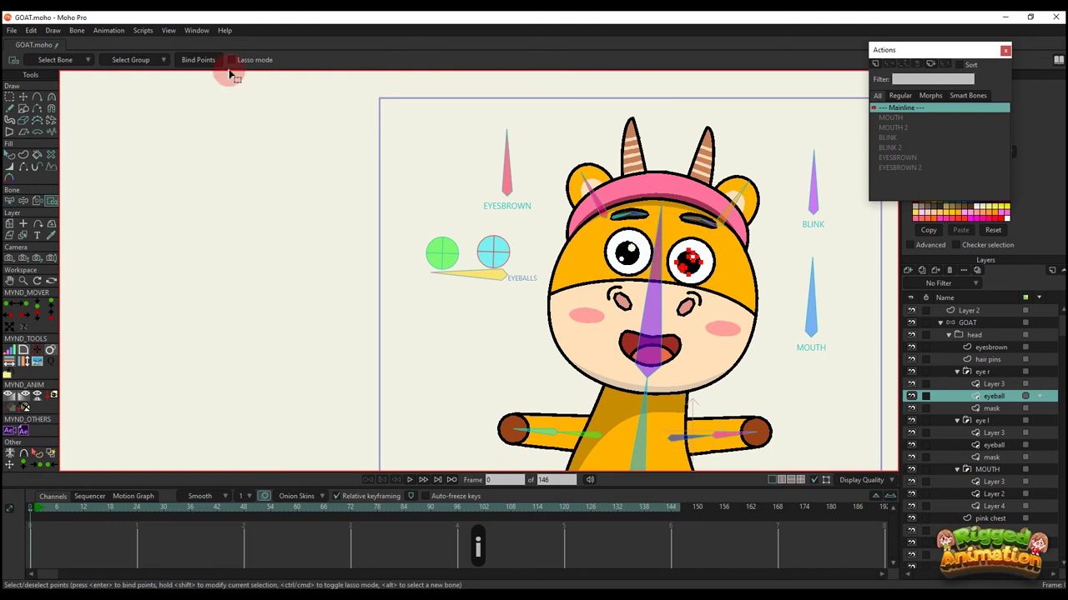
- Test the EYEBALLS bone on the GOAT layer at frame 4 by moving both pupils sideways
click(953, 326)
click(48, 509)
drag(285, 404, 296, 388)
key(t)
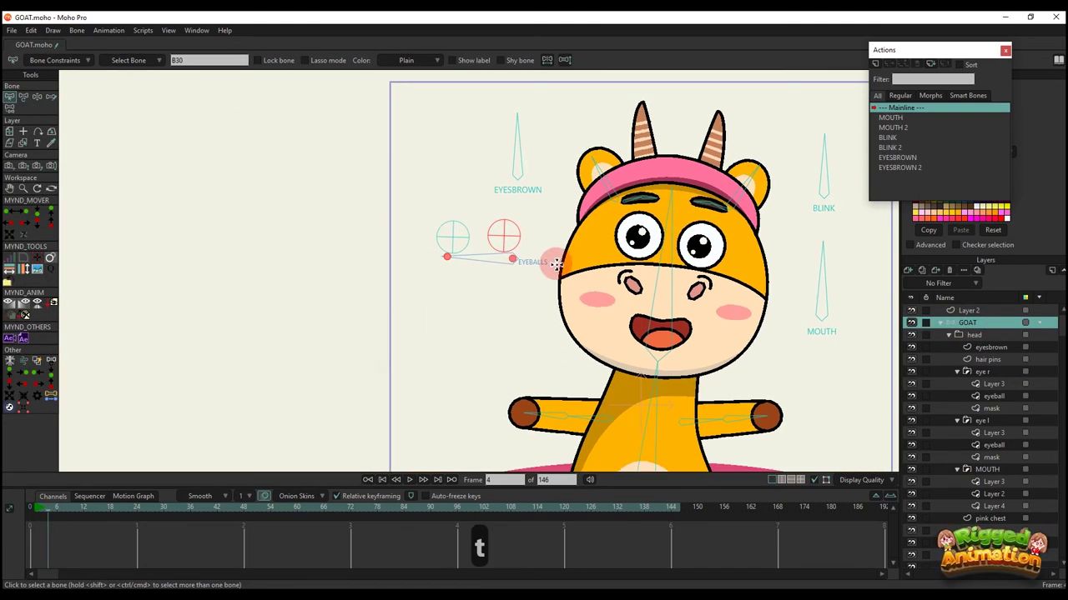
drag(516, 264, 631, 254)
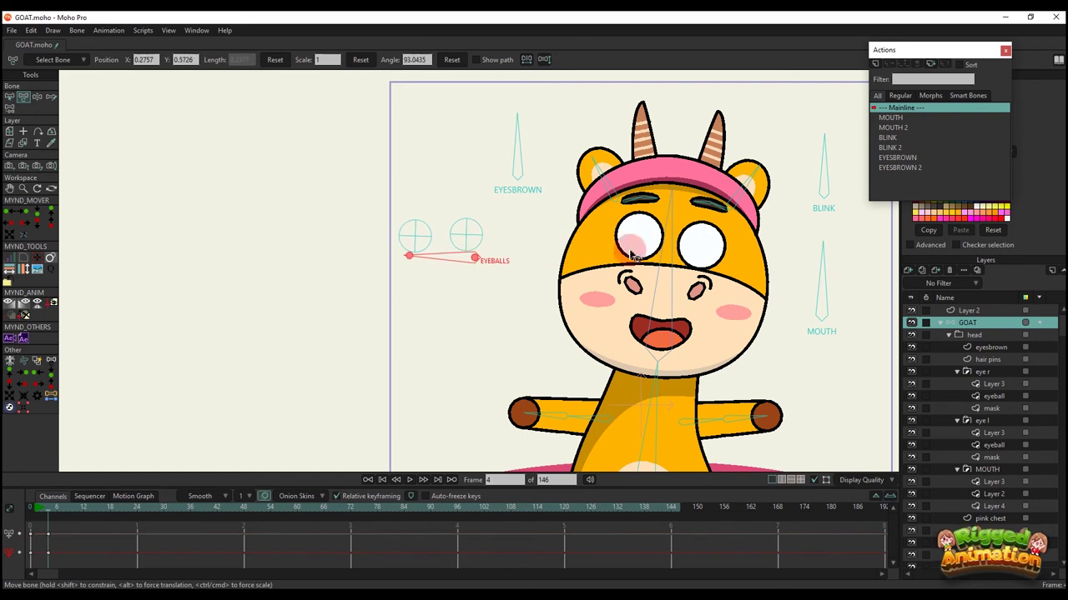
drag(478, 254, 516, 253)
drag(663, 258, 649, 256)
scroll(654, 261, down, 3)
- Test how the head, body and arms follow when their bones are moved
drag(665, 336, 631, 241)
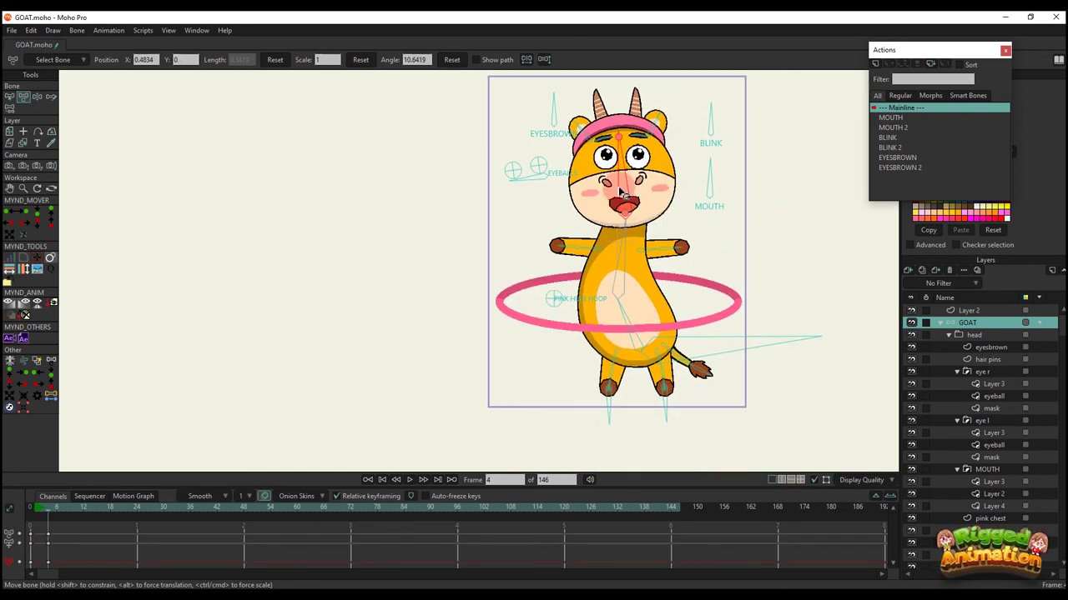
drag(619, 187, 625, 183)
drag(637, 266, 612, 275)
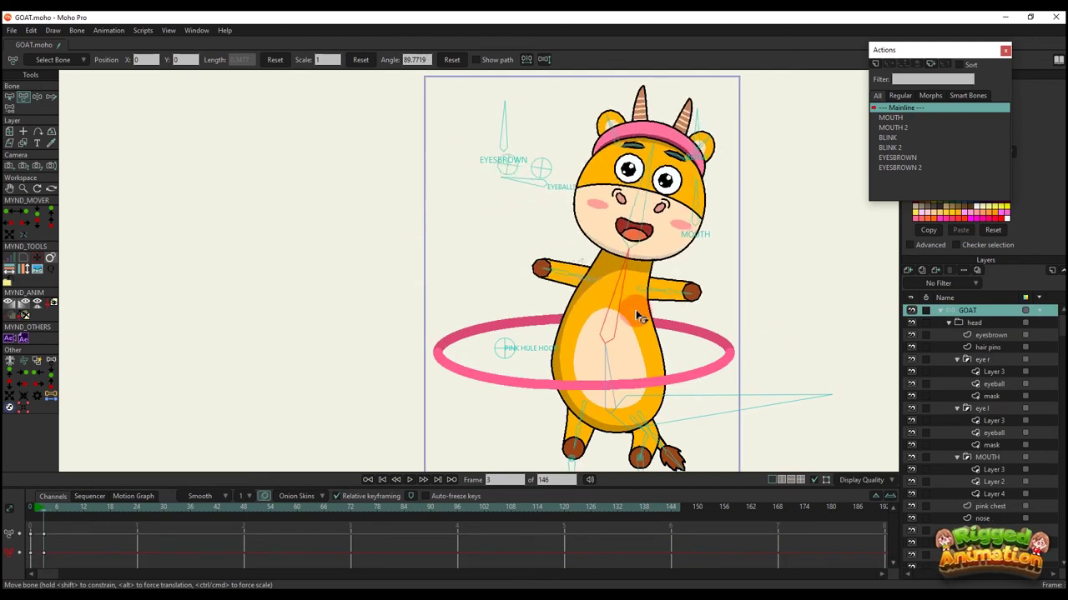
drag(534, 279, 424, 276)
- Check the angle constraint limits of the upper body bone B3
click(10, 97)
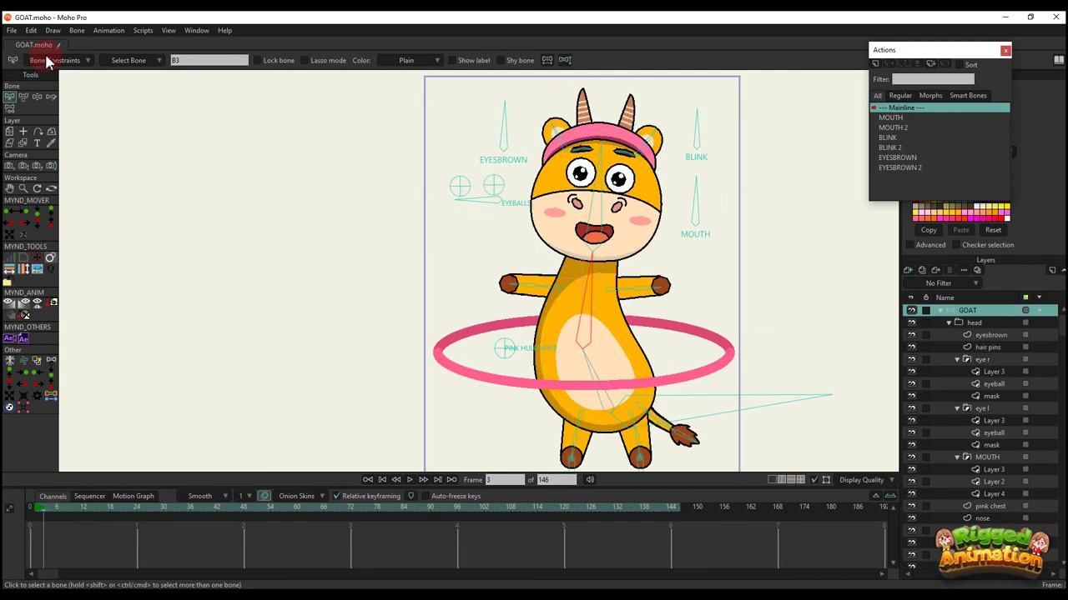
click(50, 60)
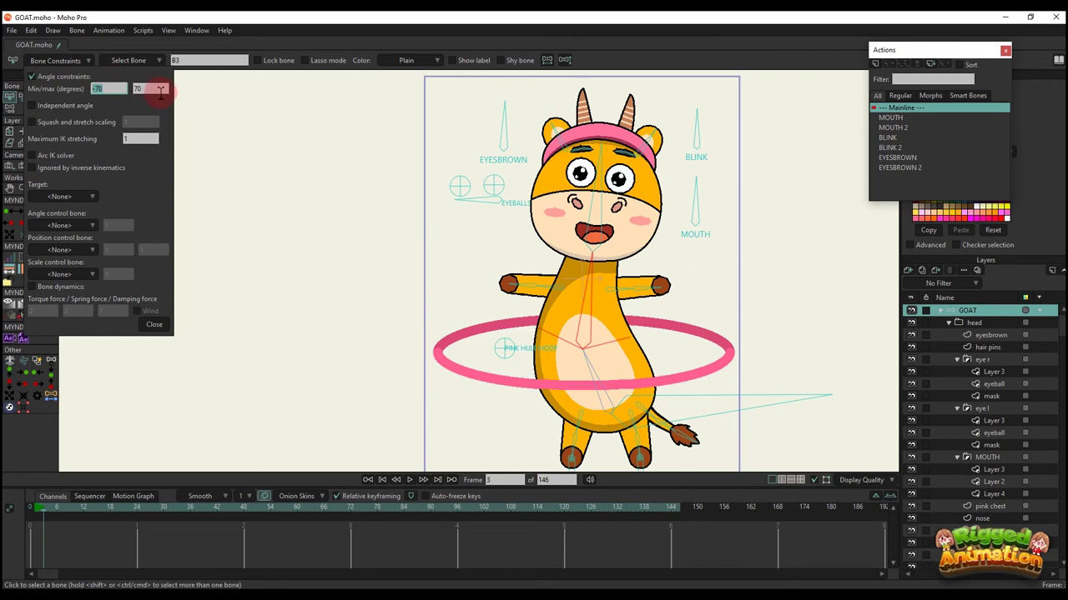
click(157, 325)
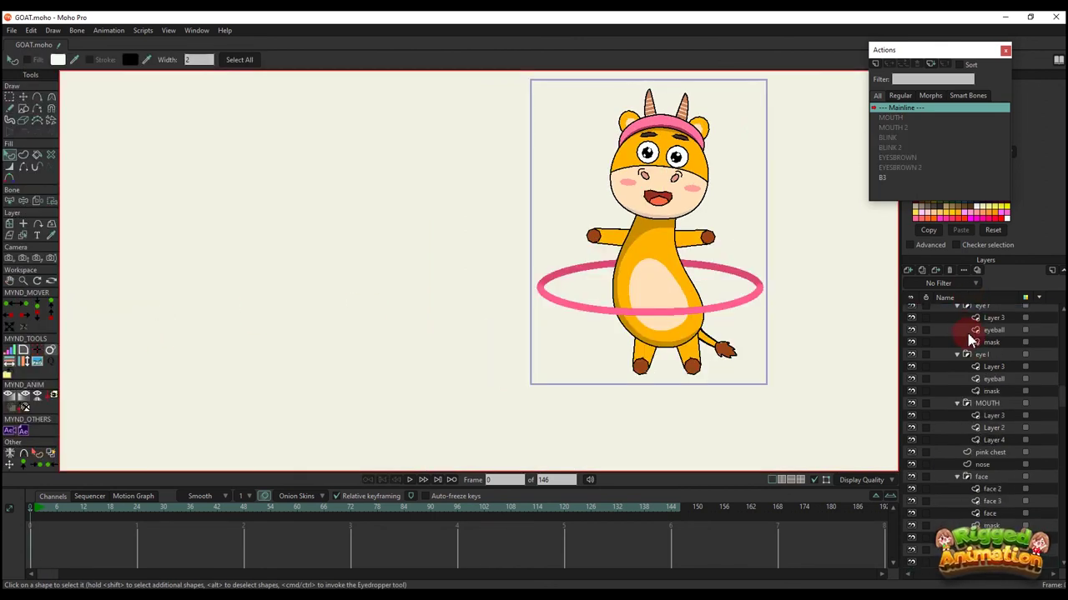
- Duplicate the body group and move the copy, body 2, out of the GOAT bone layer
scroll(965, 329, up, 3)
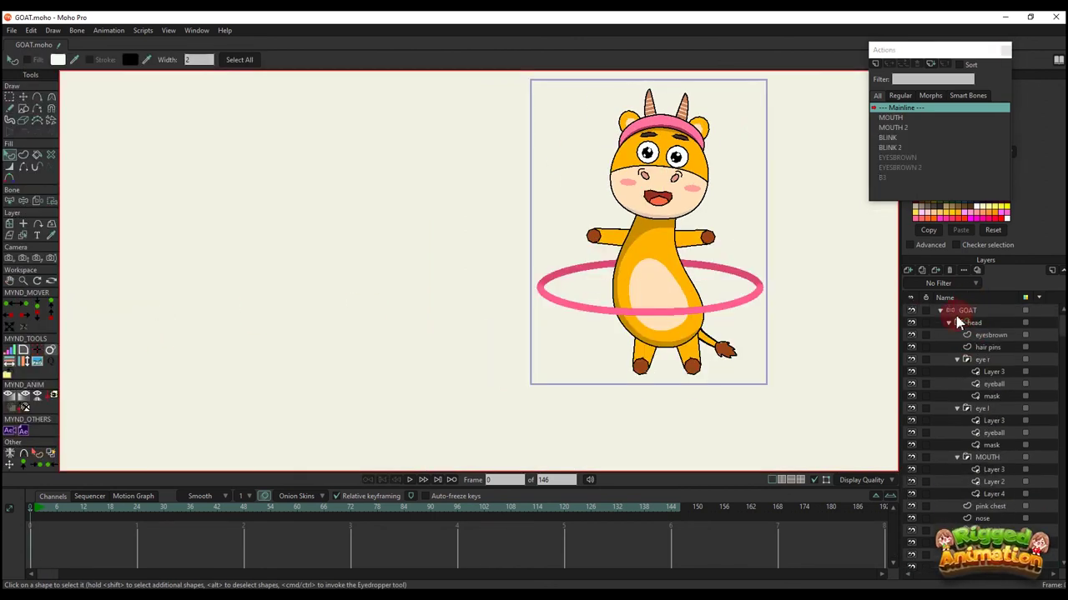
click(958, 323)
click(948, 323)
click(969, 336)
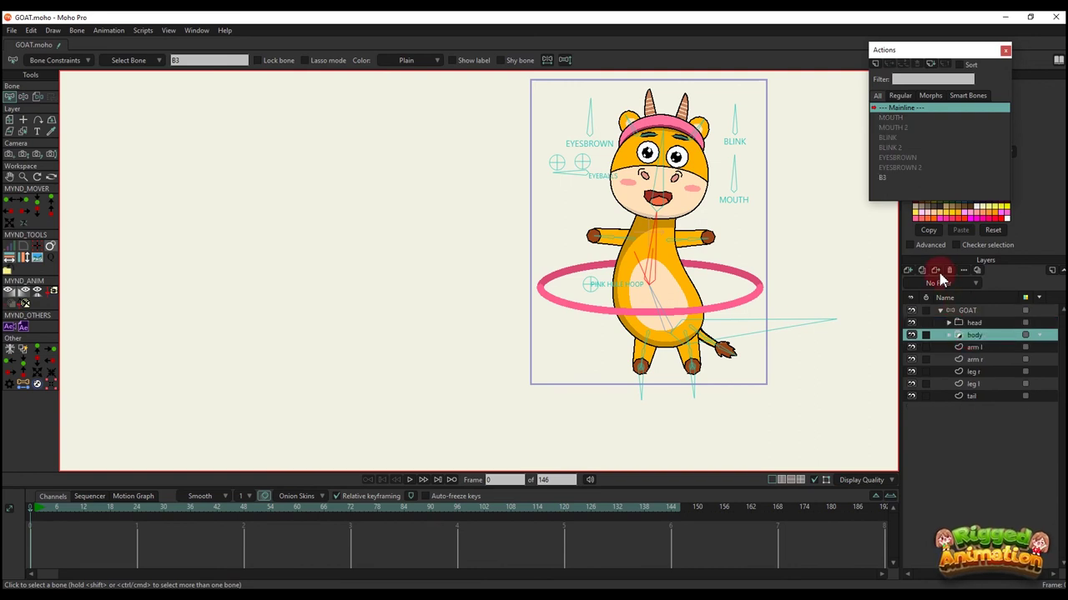
click(921, 270)
drag(998, 431, 998, 431)
click(940, 310)
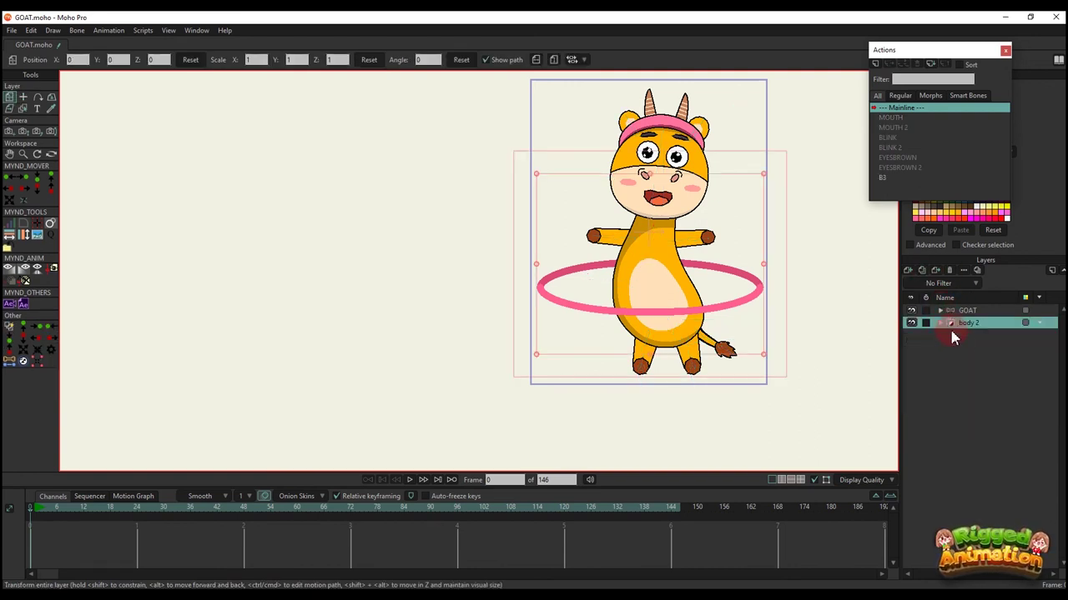
- Flip the body 2 group horizontally and shift it sideways behind the original body as a shape reference
key(m)
click(537, 61)
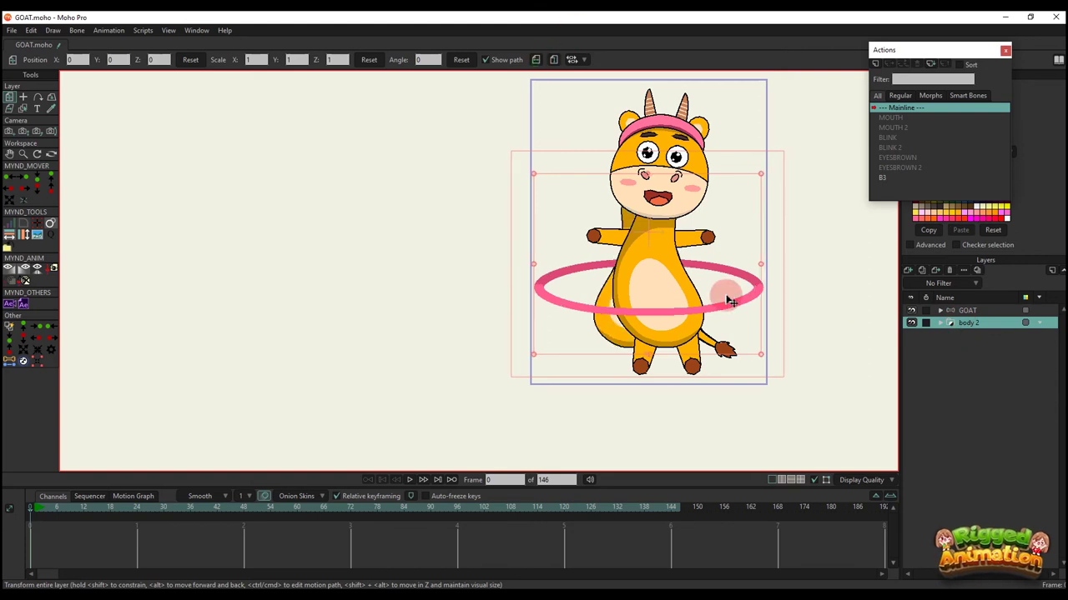
drag(654, 312, 679, 313)
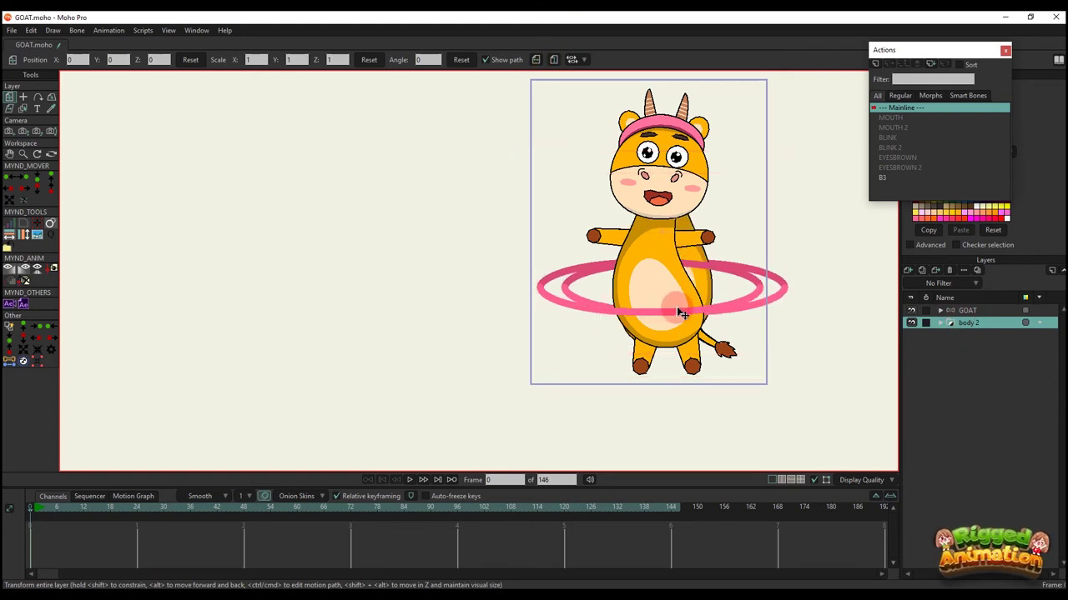
- Open the B3 smart bone action on the GOAT layer and go to frame 24
click(951, 309)
key(t)
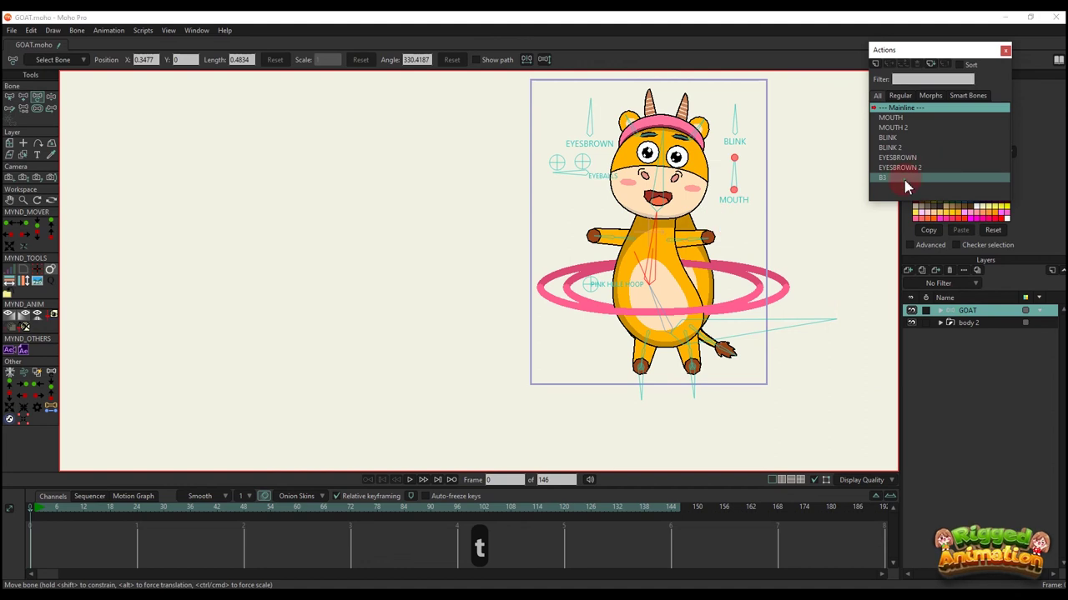
double_click(907, 182)
click(476, 368)
click(136, 510)
scroll(799, 281, up, 3)
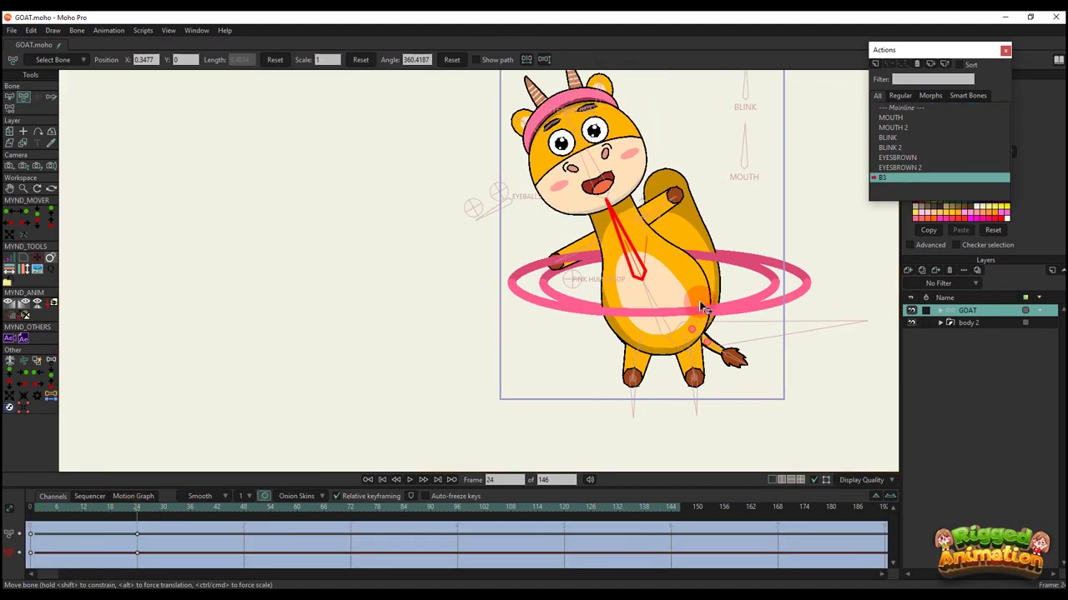
- Hide the body group and start reshaping its mask layer's upper torso outline to match the flipped reference body
click(941, 312)
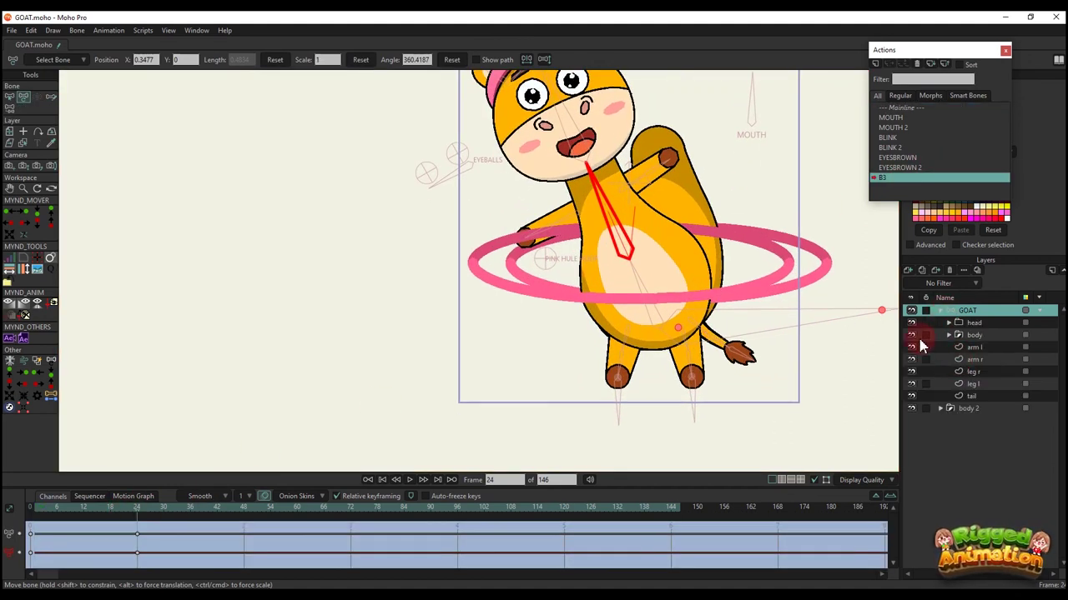
click(910, 334)
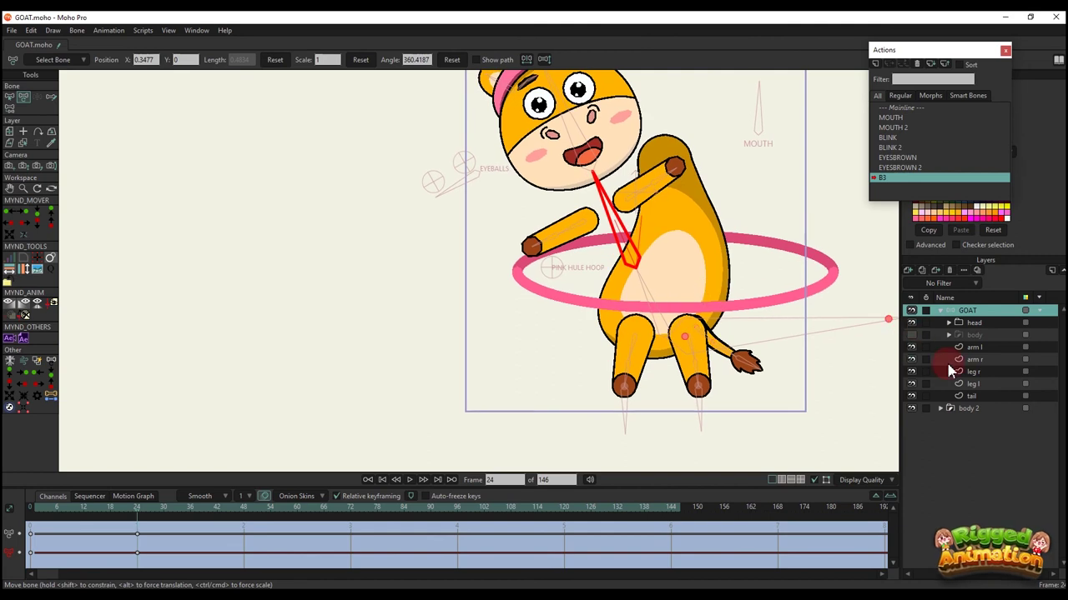
click(948, 335)
click(982, 360)
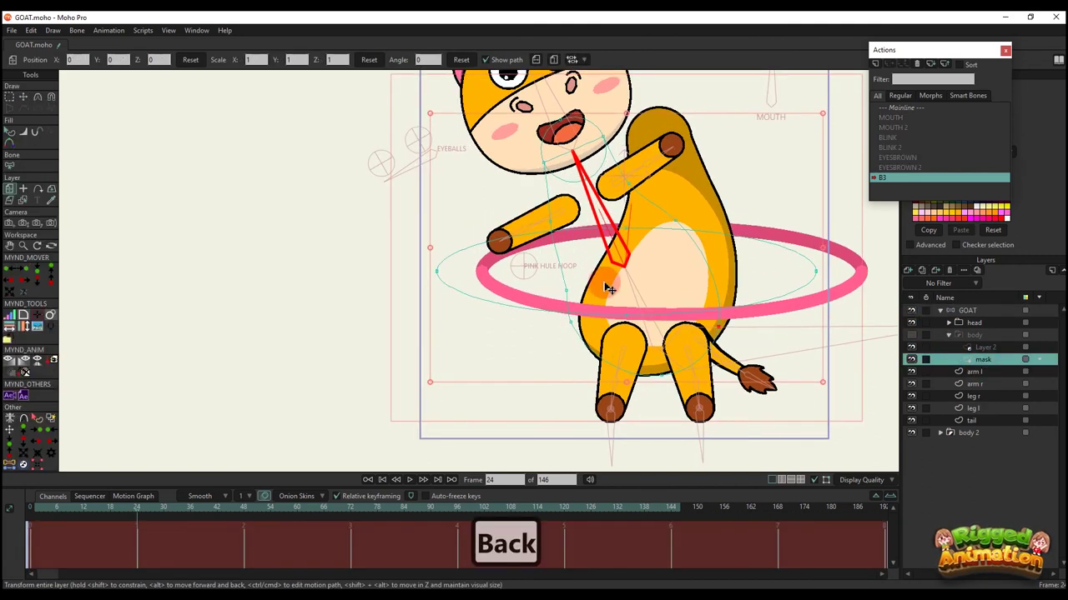
key(t)
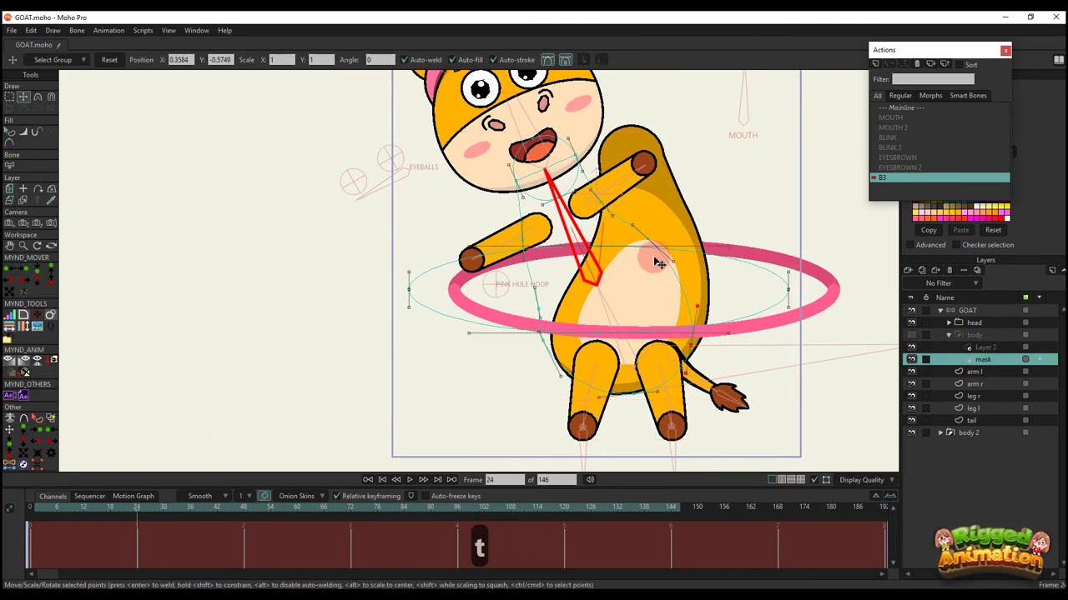
scroll(651, 234, up, 4)
scroll(618, 231, down, 1)
drag(588, 230, 640, 195)
scroll(627, 238, up, 3)
scroll(634, 244, down, 4)
drag(669, 233, 682, 236)
drag(505, 220, 519, 224)
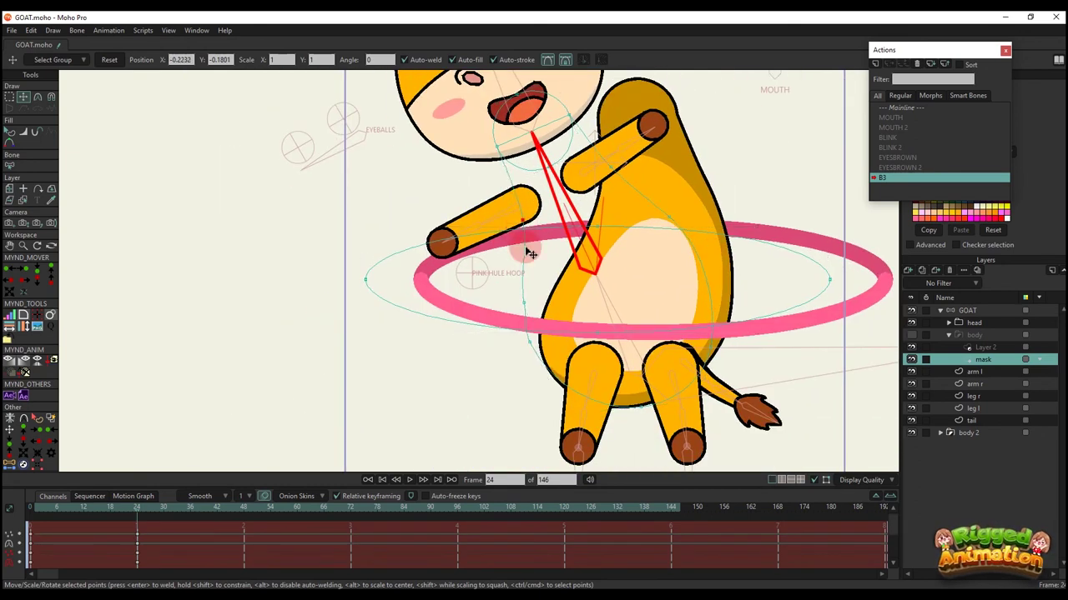
- Adjust the side points and curve handles of the mask layer's torso outline, and show the body group again
scroll(538, 302, up, 2)
scroll(539, 239, down, 3)
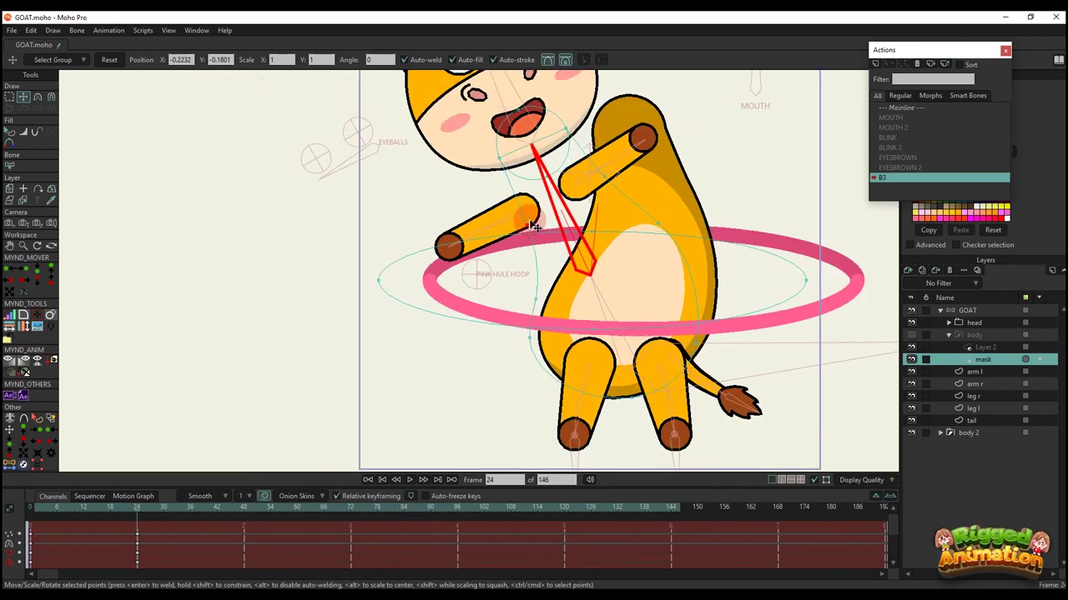
scroll(615, 179, down, 1)
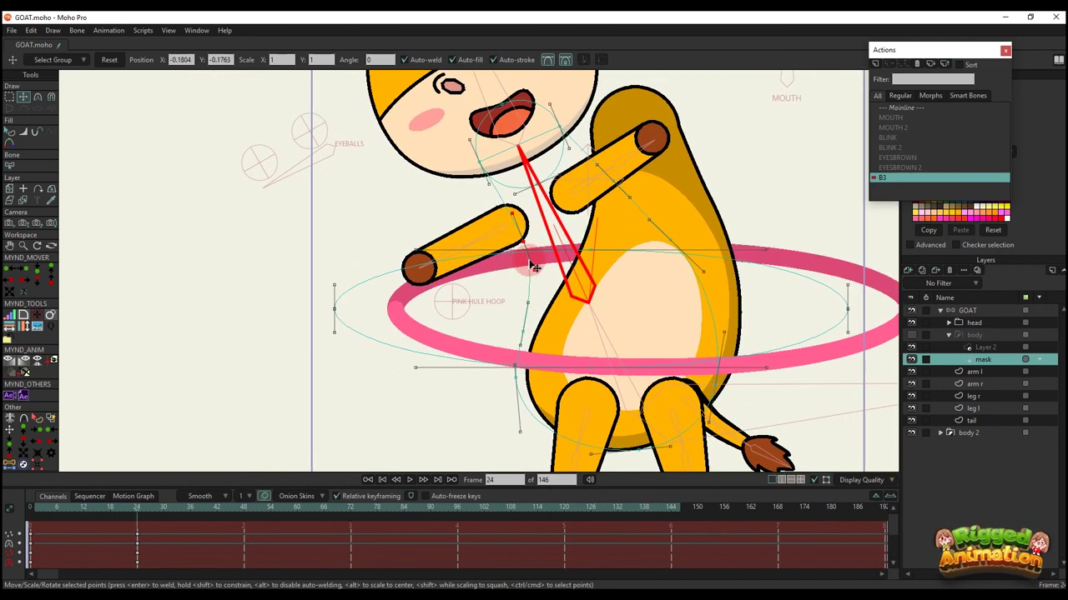
scroll(612, 343, down, 2)
scroll(612, 343, up, 1)
scroll(535, 327, up, 2)
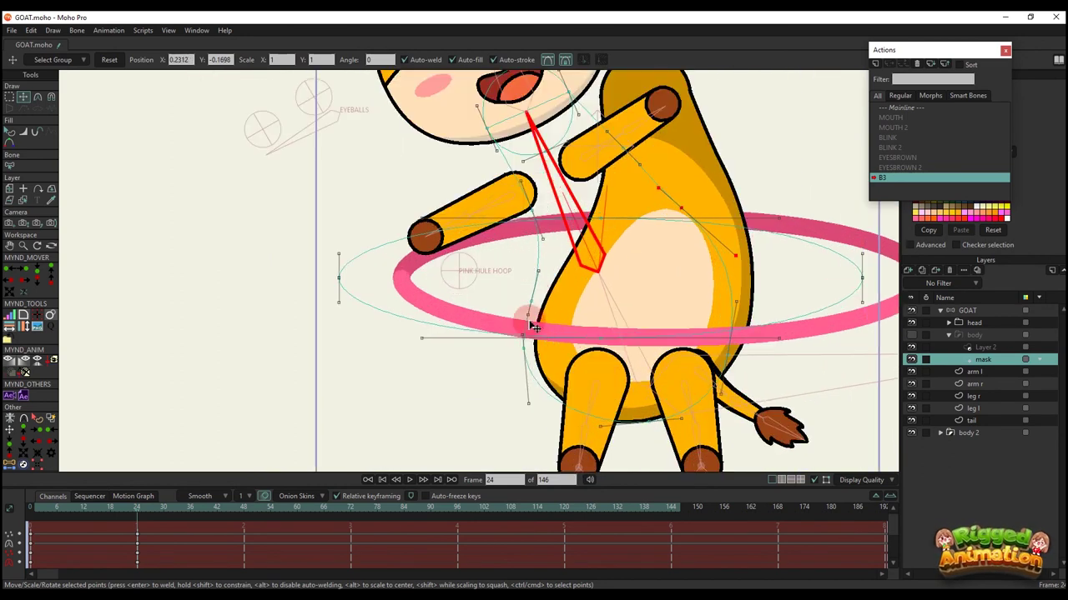
scroll(611, 289, down, 2)
click(911, 335)
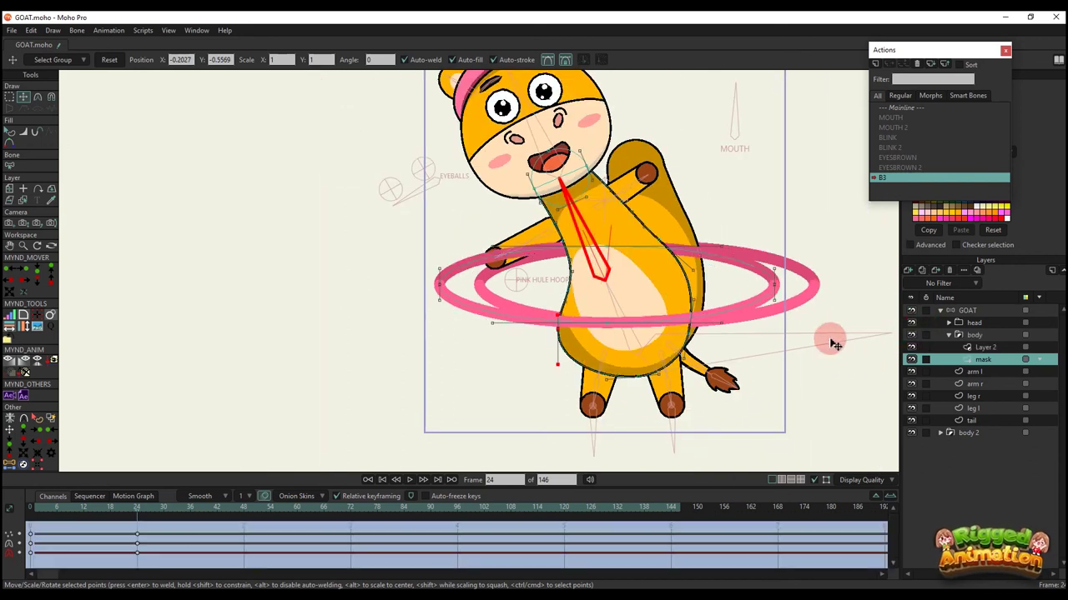
- Refine the mask layer's torso curves on both sides so the outline bends smoothly below the neck and arms
scroll(688, 288, up, 2)
click(697, 264)
drag(696, 265, 684, 250)
scroll(604, 171, up, 3)
drag(606, 177, 638, 209)
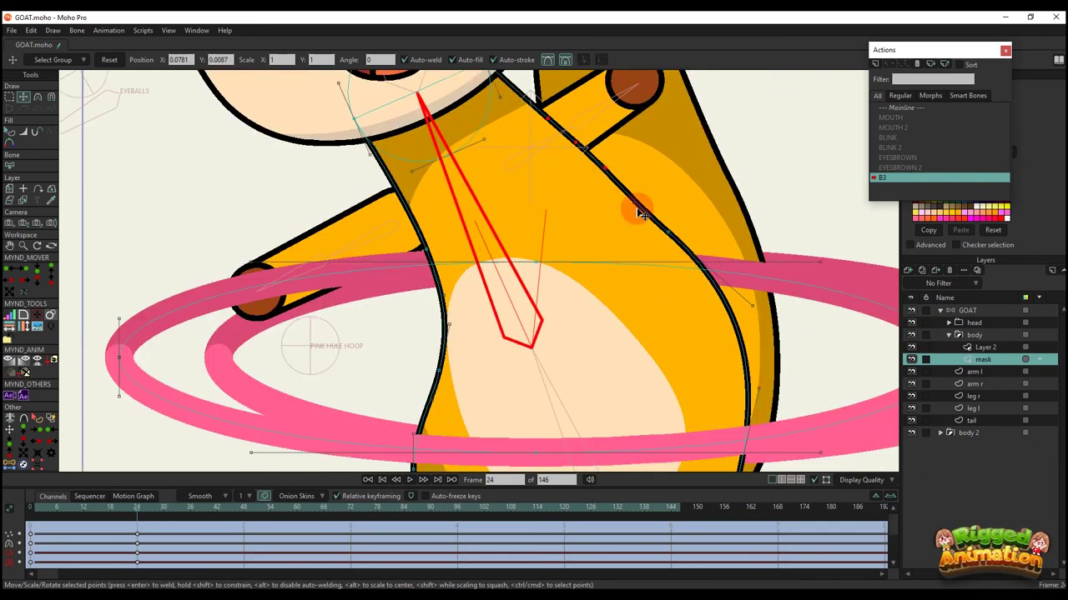
scroll(709, 258, down, 4)
scroll(587, 297, down, 2)
scroll(557, 332, up, 2)
scroll(558, 334, up, 3)
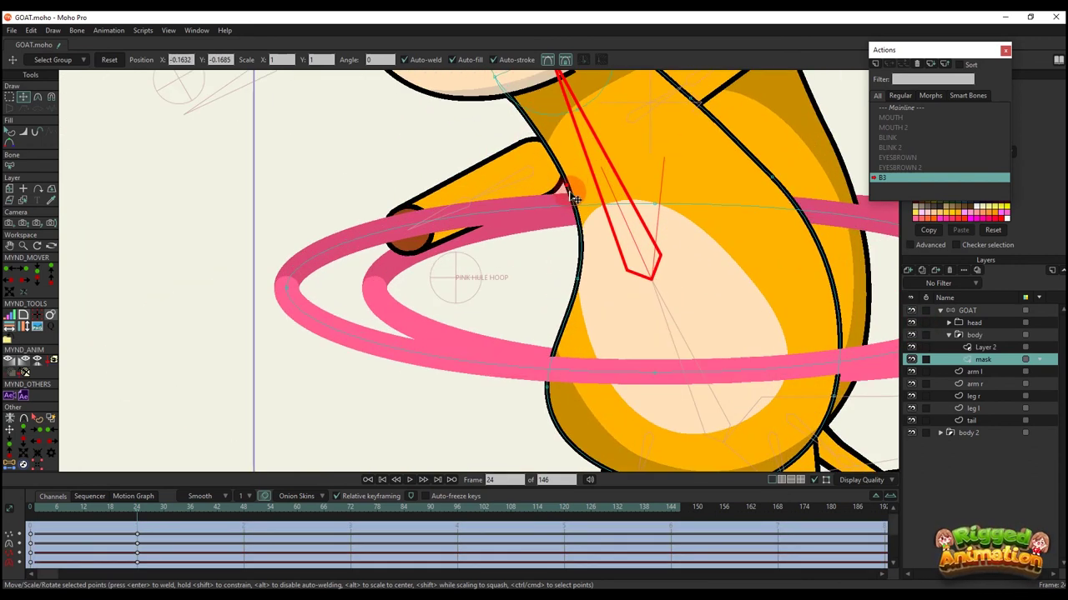
scroll(580, 221, down, 4)
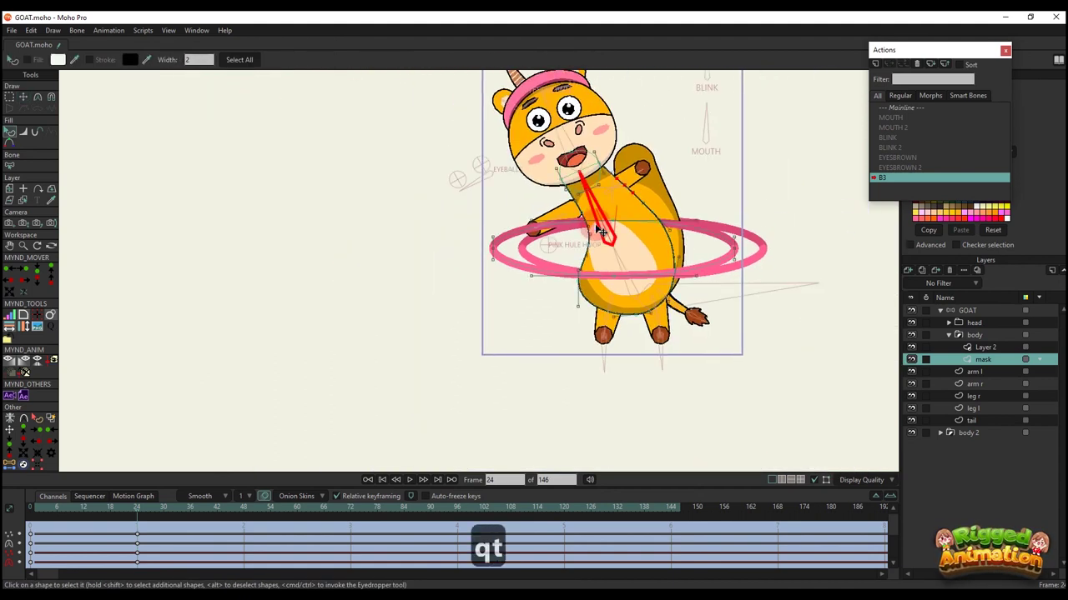
- Move the upper and side shading points of the body's Layer 2 to follow the bent torso at frame 24
scroll(587, 242, up, 4)
key(q)
scroll(645, 278, down, 4)
click(646, 279)
key(t)
scroll(650, 265, up, 4)
drag(653, 260, 549, 236)
key(q)
key(t)
drag(565, 287, 568, 255)
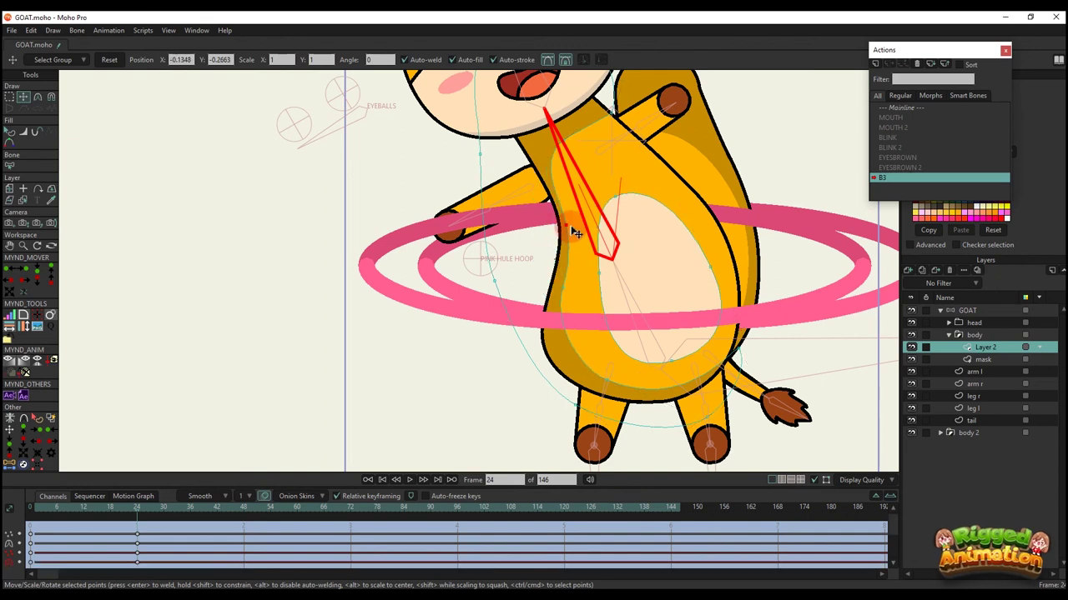
- Adjust the lower shading curve of the body's Layer 2 and scrub the B3 action to check the bend
key(q)
key(t)
scroll(594, 369, up, 2)
click(768, 335)
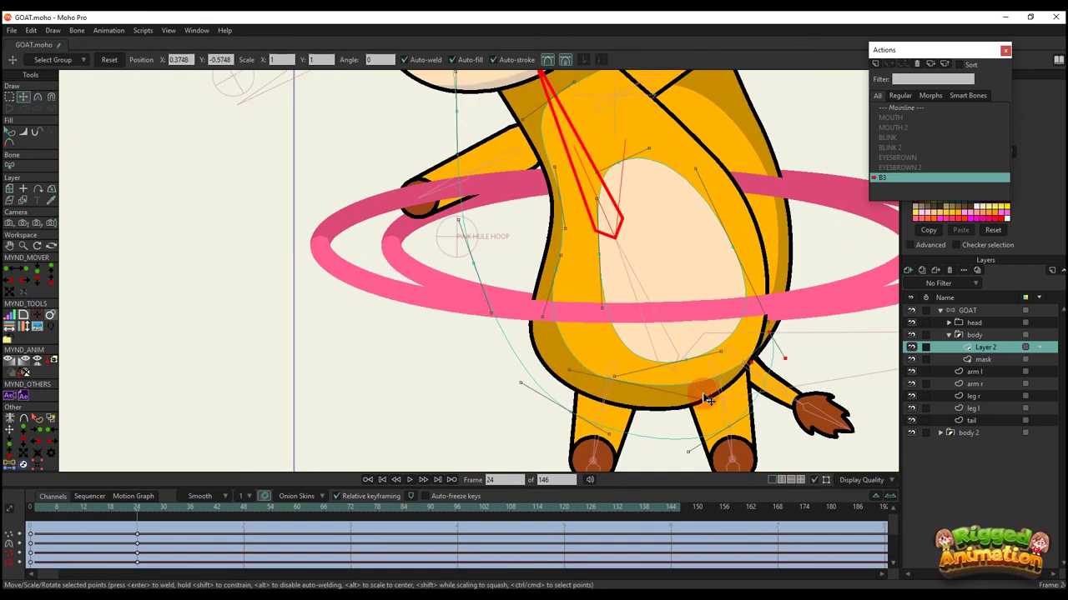
drag(704, 395, 701, 406)
scroll(571, 279, down, 4)
key(q)
drag(102, 510, 141, 526)
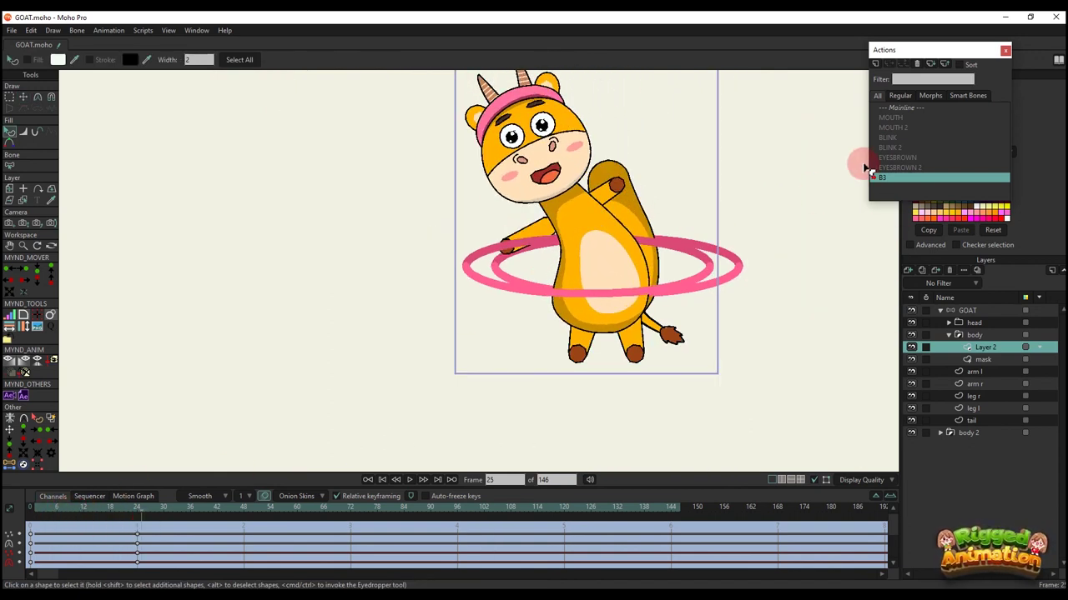
- Return to the Mainline and delete the body 2 reference group
click(918, 107)
click(967, 311)
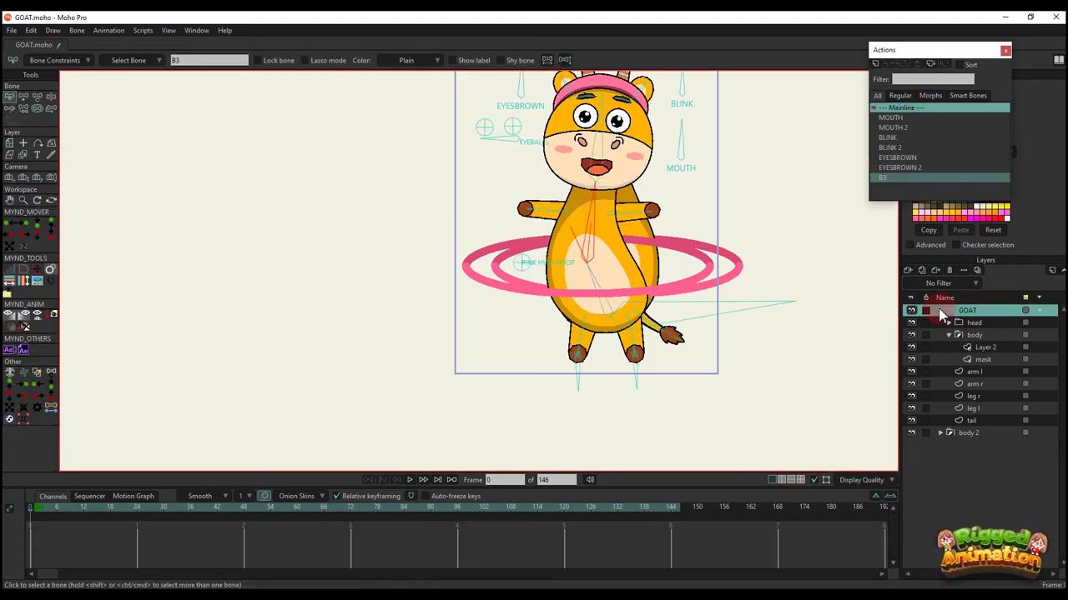
click(940, 310)
click(964, 325)
click(950, 271)
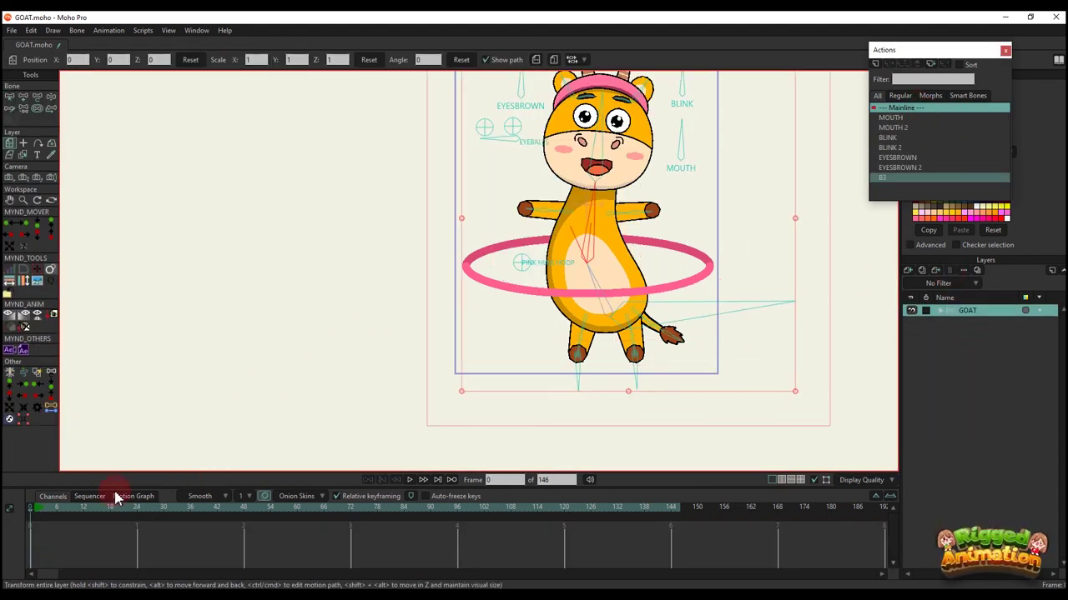
- Test the body bend with the bones at frame 3 and clear the test keyframes
click(42, 508)
scroll(491, 310, down, 2)
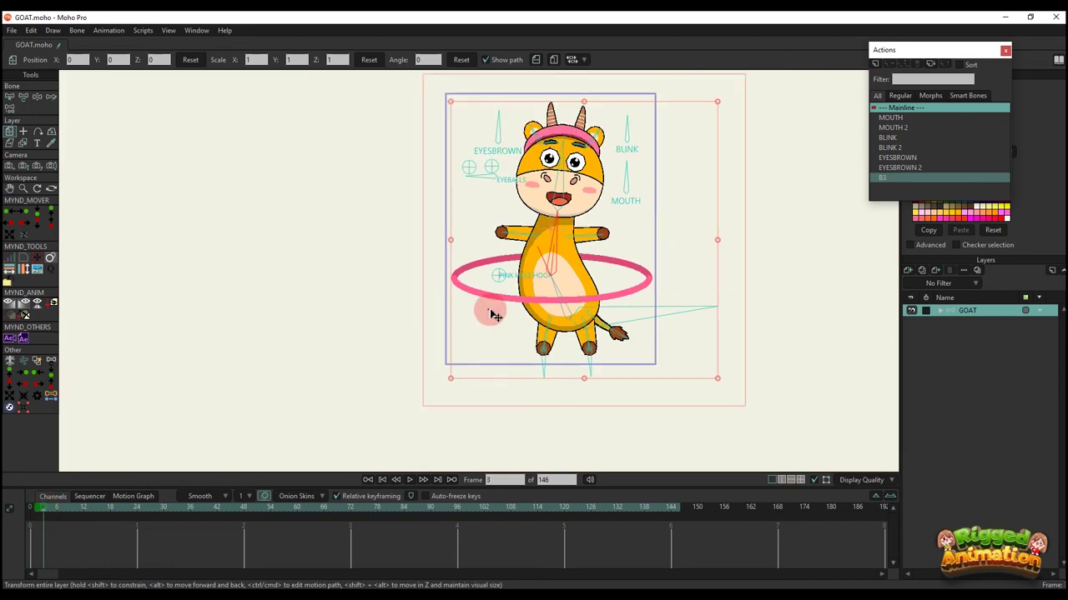
drag(490, 310, 503, 312)
key(t)
drag(571, 250, 576, 252)
drag(96, 549, 8, 490)
key(BackSpace)
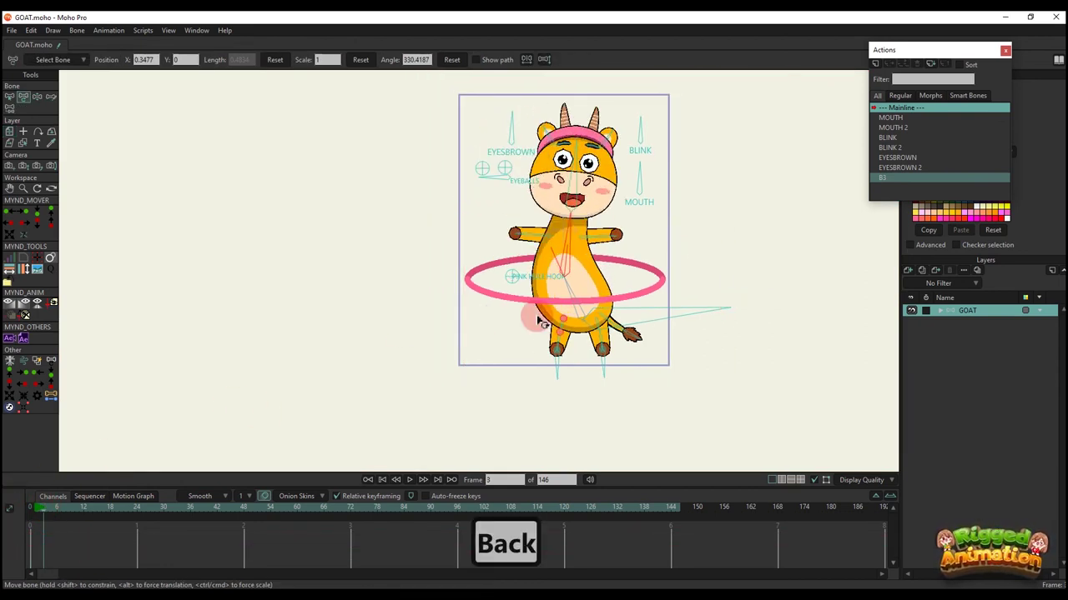
- Save the project and freeze the goat's pose at frame 1
key(ctrl+s)
click(574, 276)
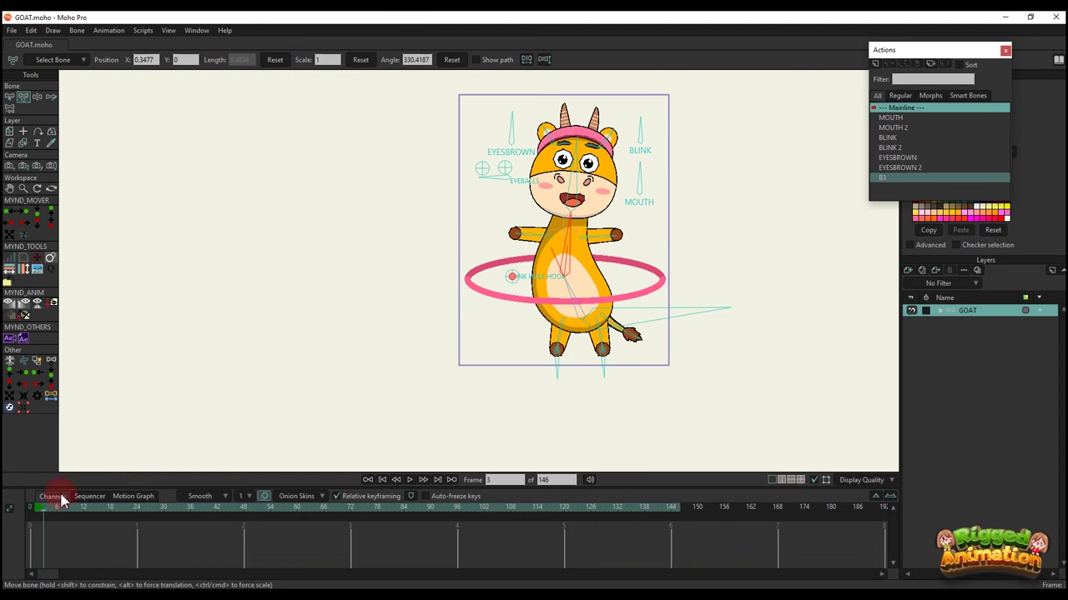
scroll(374, 385, up, 2)
key(ctrl+f)
scroll(398, 252, up, 1)
key(t)
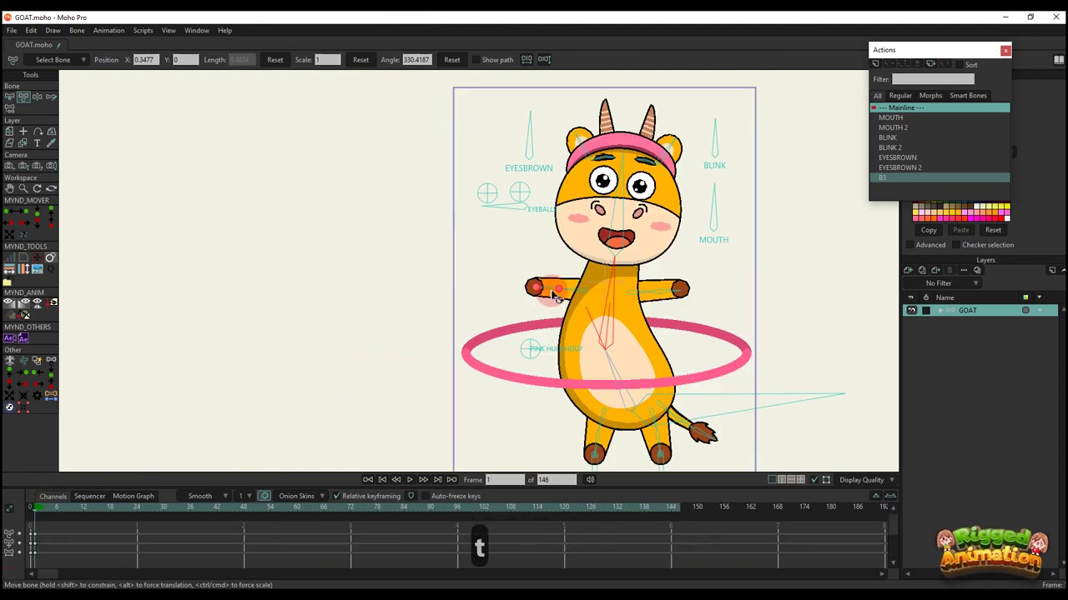
- Bend both of the goat's arms for the starting pose at frame 1
mouse_move(546, 290)
mouse_down()
mouse_move(561, 280)
mouse_move(551, 277)
mouse_up()
scroll(658, 292, up, 2)
drag(668, 289, 625, 380)
scroll(635, 291, down, 4)
scroll(620, 298, up, 2)
scroll(626, 379, down, 1)
- Rotate the EYESBROWN, BLINK and MOUTH control bones at frame 1 to close the eyes and form a toothy grin
drag(522, 193, 544, 200)
drag(716, 184, 754, 231)
drag(653, 273, 646, 241)
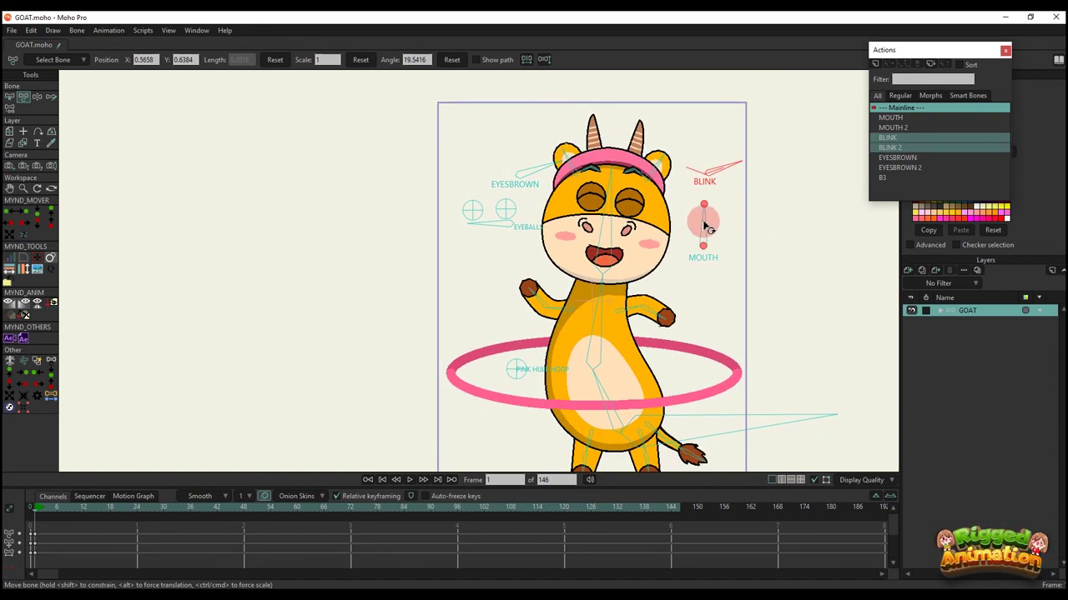
drag(704, 222, 761, 280)
drag(560, 284, 551, 248)
scroll(519, 217, down, 2)
- At frame 4, lean the goat's body and head sideways toward the EYEBALLS control using bone manipulation
click(48, 507)
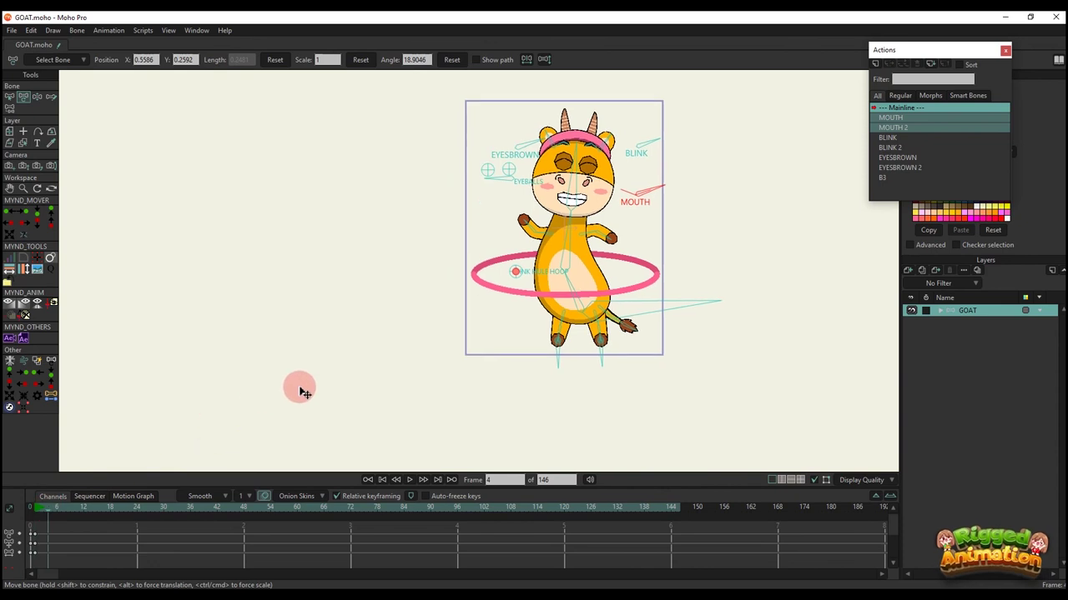
key(m)
key(t)
scroll(624, 302, up, 2)
key(z)
drag(649, 308, 629, 312)
drag(558, 210, 508, 213)
key(t)
click(539, 257)
key(z)
drag(606, 313, 610, 309)
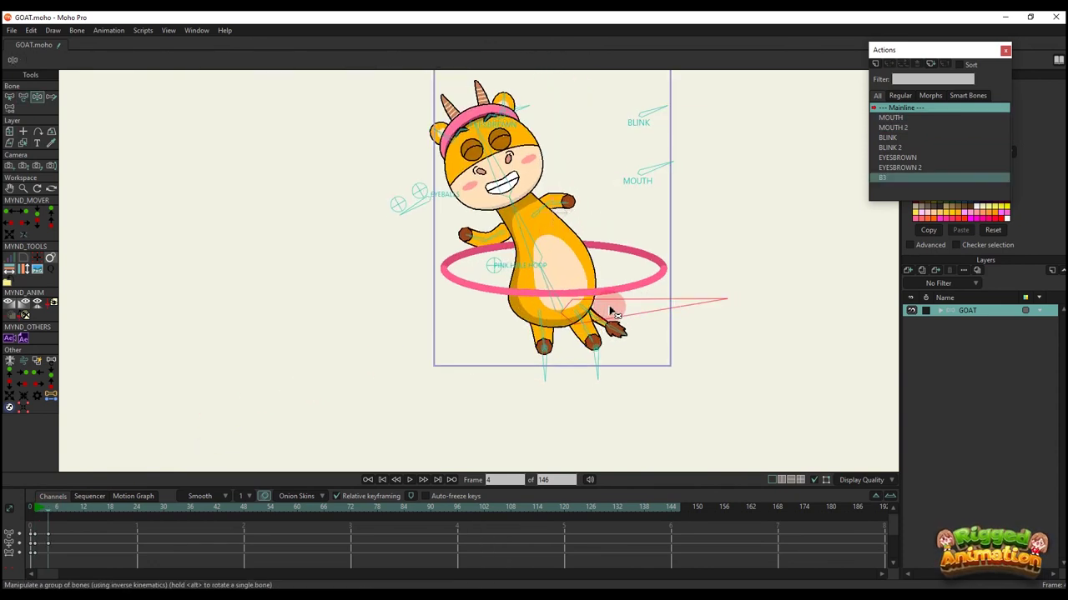
- Pose the arms at frame 4, with the arm opposite the lean raised and the other lowered toward the hoop
scroll(489, 234, up, 3)
key(t)
mouse_move(473, 244)
mouse_down()
mouse_move(480, 256)
mouse_move(468, 250)
mouse_up()
drag(489, 237, 487, 238)
drag(595, 186, 605, 168)
drag(589, 187, 586, 190)
drag(507, 236, 492, 261)
click(572, 205)
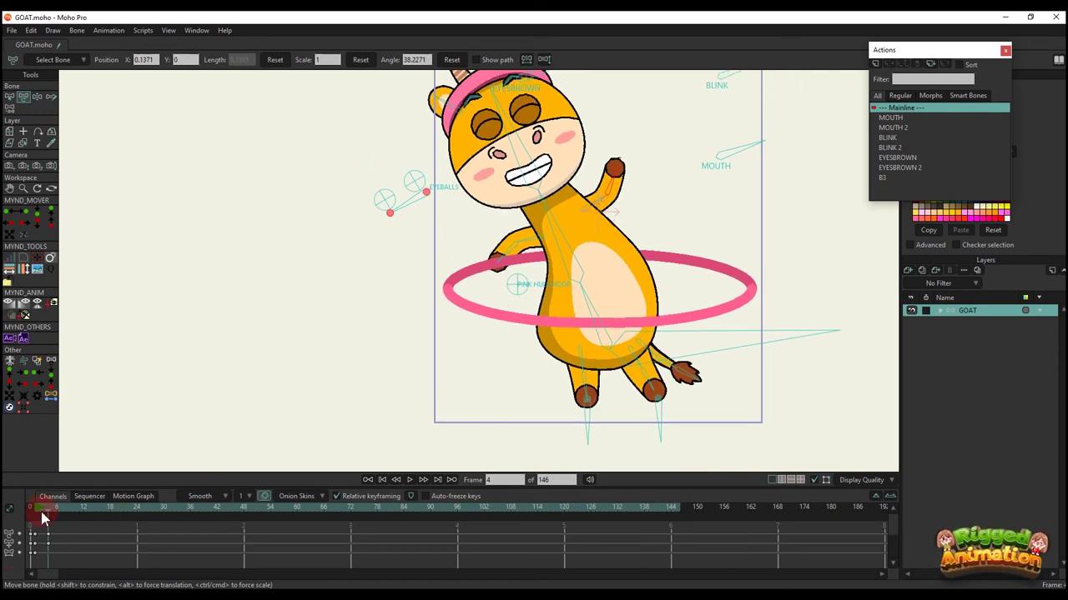
- Freeze the goat's pose at frame 4 and shift the hip bone toward the tail side at frame 1
key(ctrl+f)
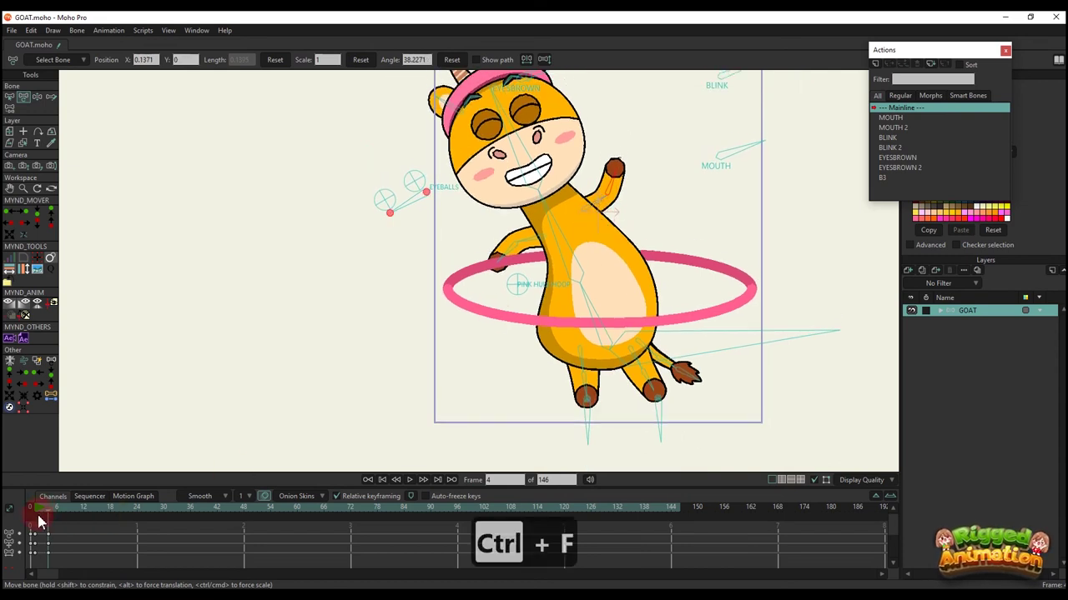
drag(51, 518, 38, 516)
drag(505, 364, 490, 342)
key(z)
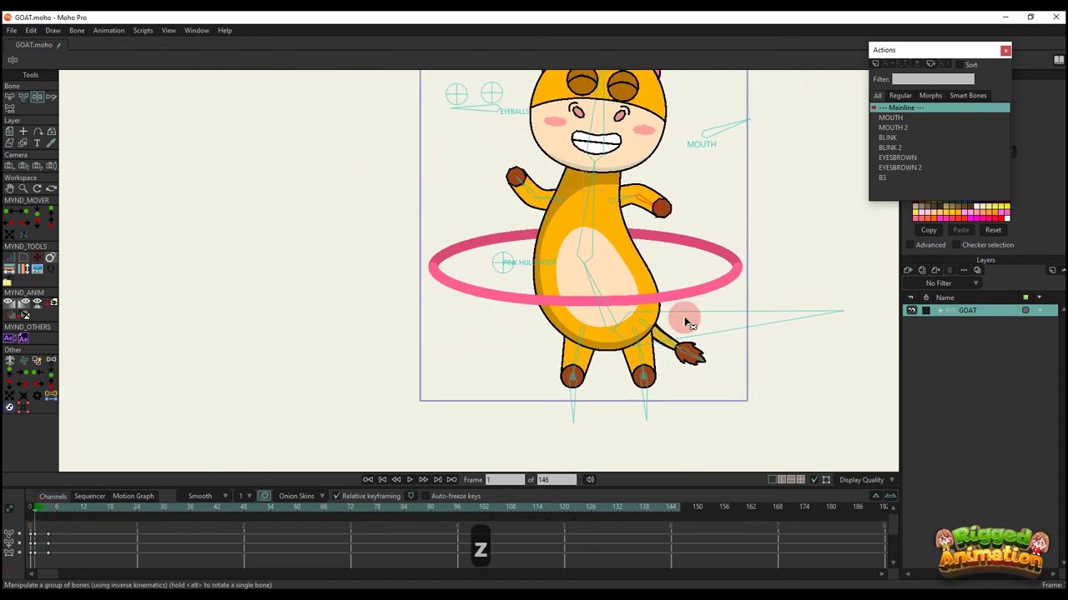
drag(684, 319, 705, 312)
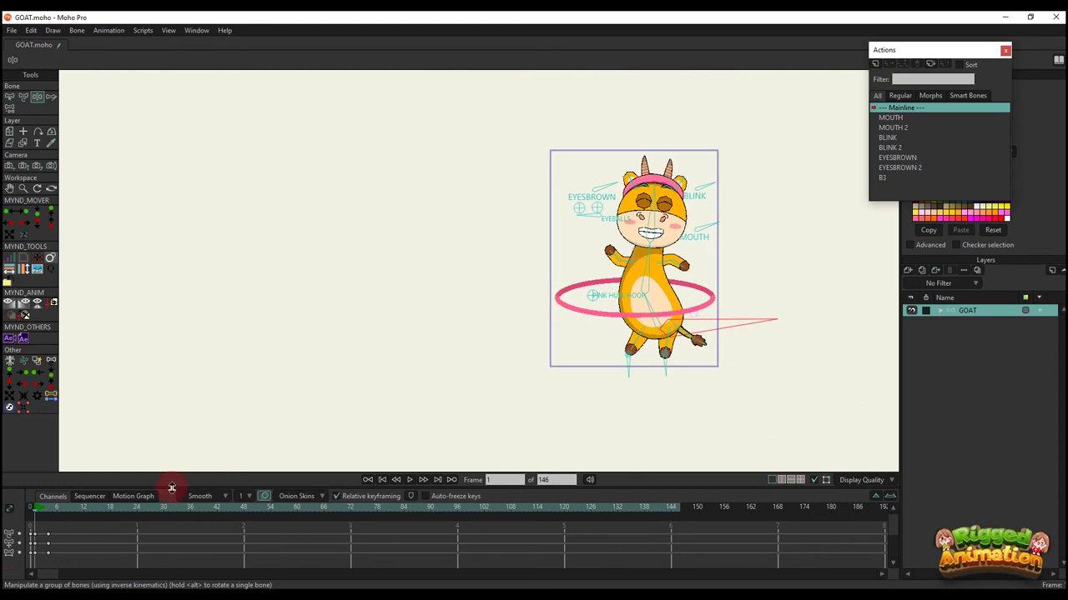
- Shift the goat's hip bone slightly toward the tail side at frame 4
click(48, 517)
key(t)
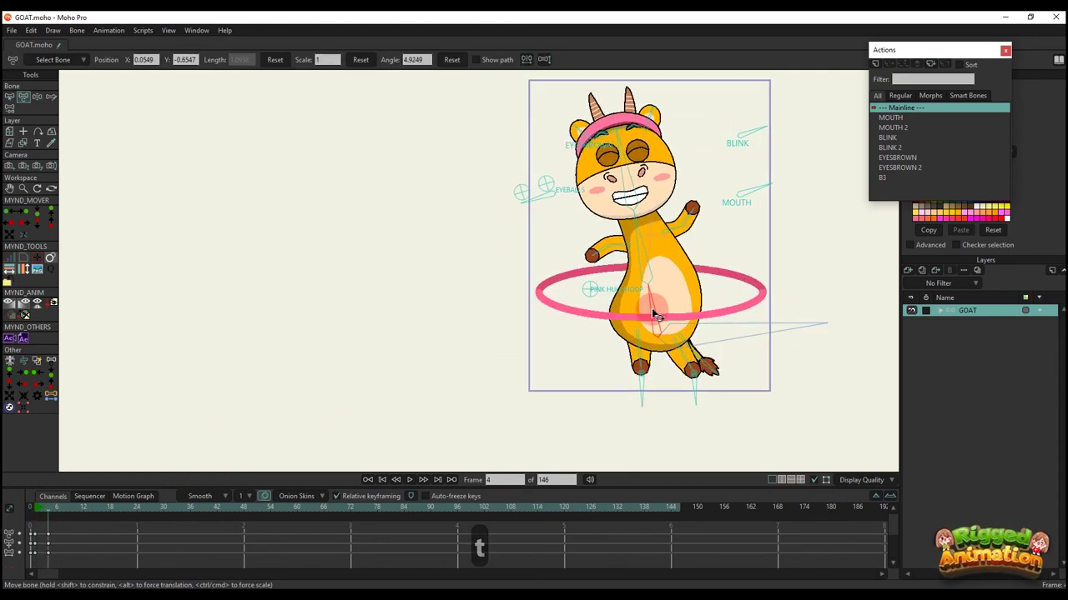
key(z)
drag(686, 344, 727, 329)
key(t)
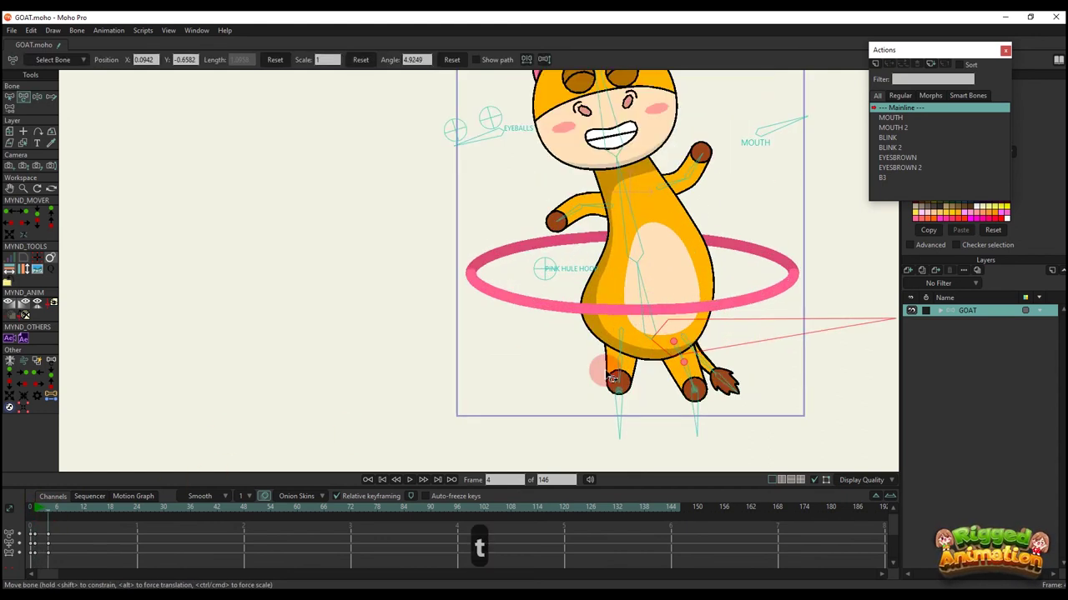
- At frame 0, enable bone dynamics on both ear bones and the tail bone with torque 2.6, spring 2.6 and damping 4.8
click(38, 509)
mouse_move(39, 508)
mouse_down()
mouse_move(54, 513)
mouse_move(33, 515)
mouse_up()
scroll(422, 338, down, 5)
scroll(535, 208, up, 5)
click(515, 182)
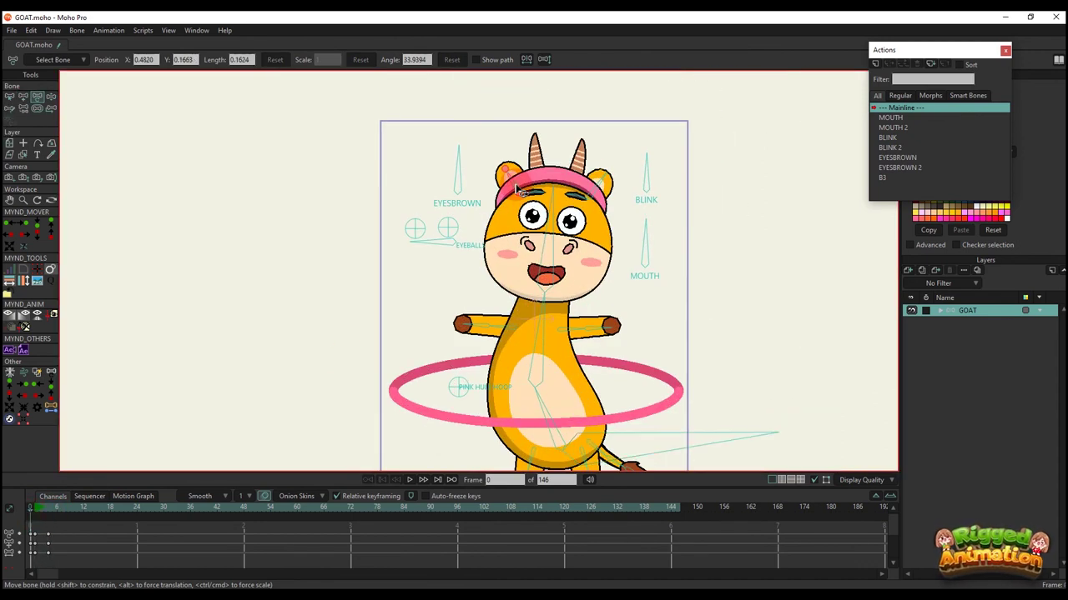
click(599, 185)
scroll(611, 307, down, 2)
key(b)
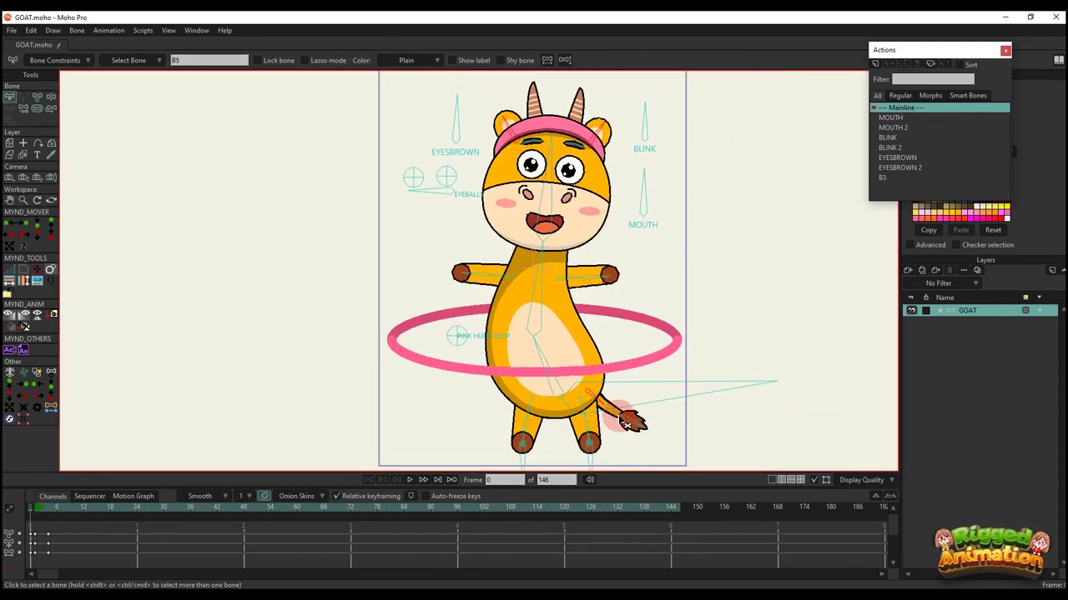
click(42, 65)
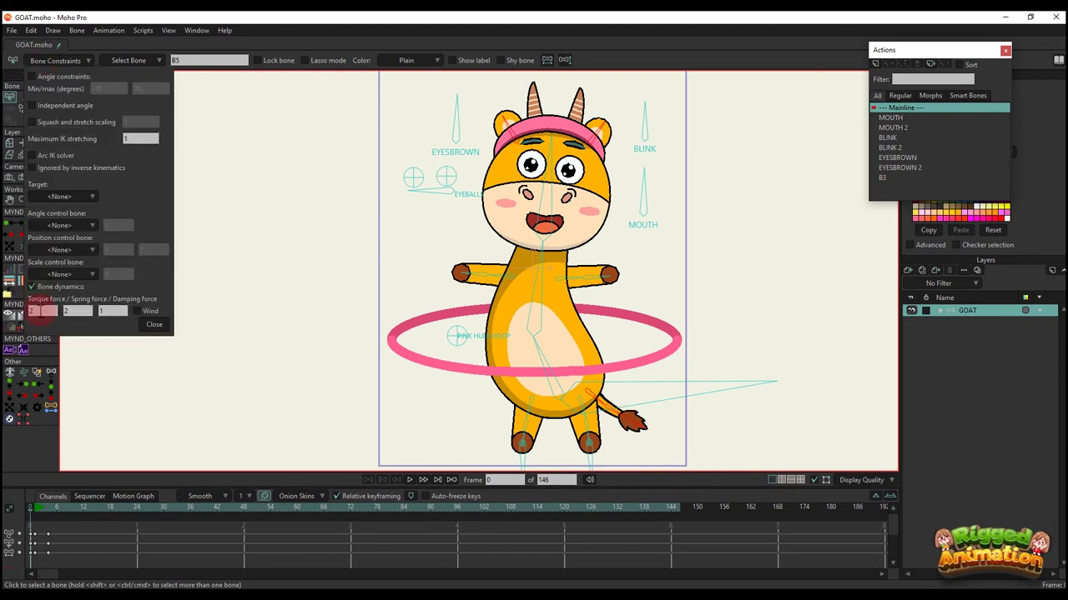
drag(67, 312, 57, 304)
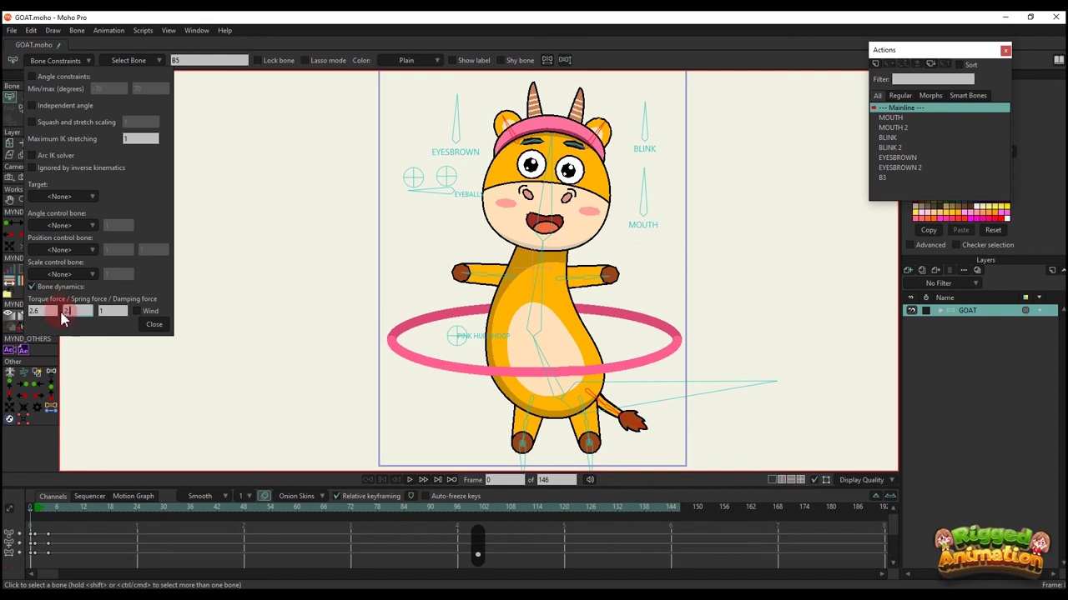
click(104, 311)
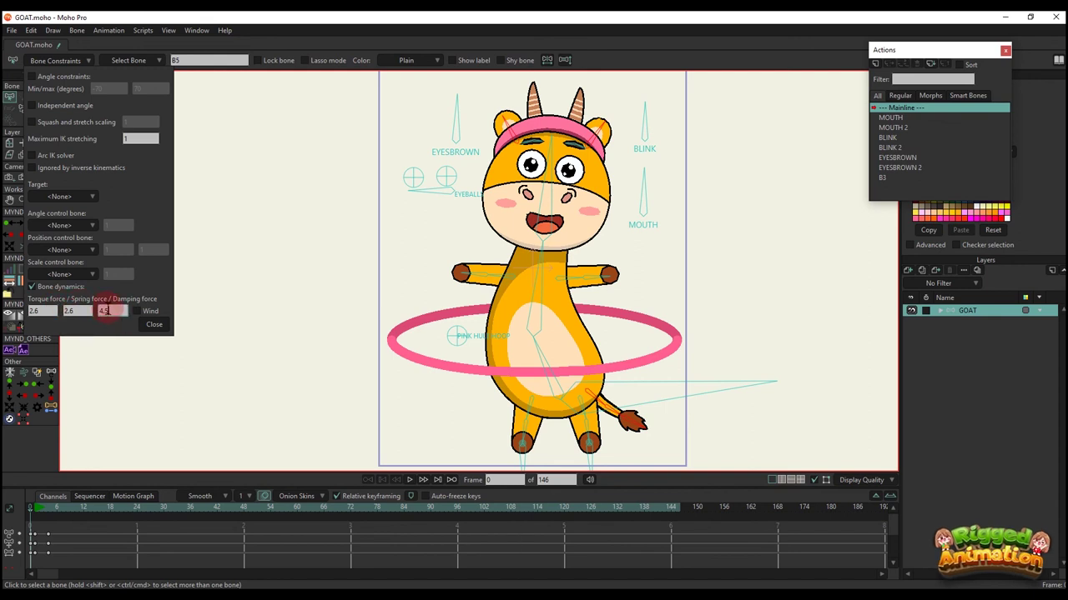
click(154, 326)
- Play back the opening frames to check how the ears and tail swing
scroll(292, 327, down, 2)
key(b)
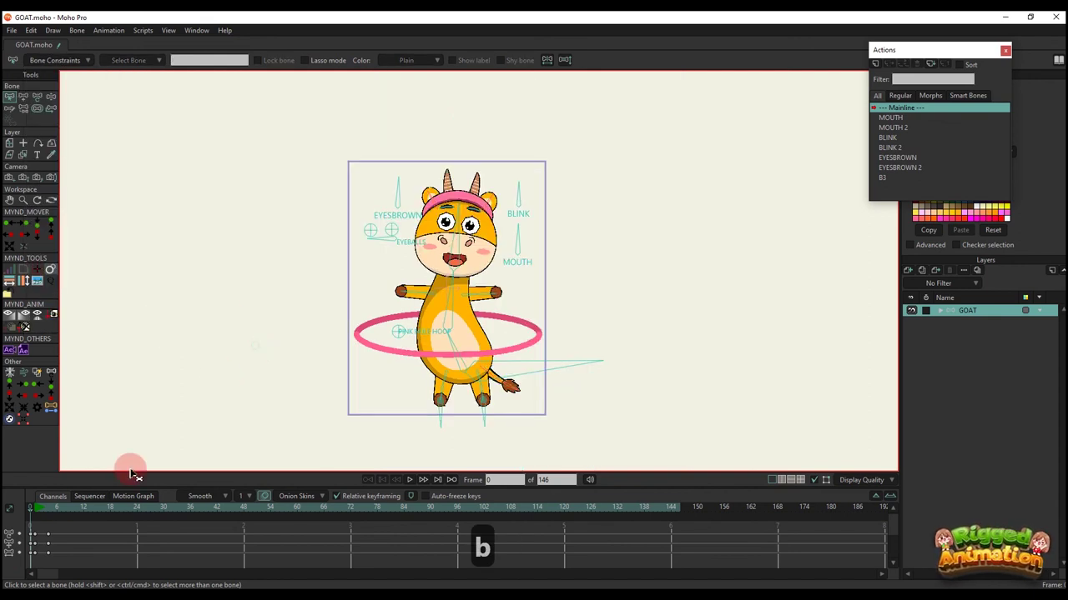
click(49, 510)
key(space)
key(space)
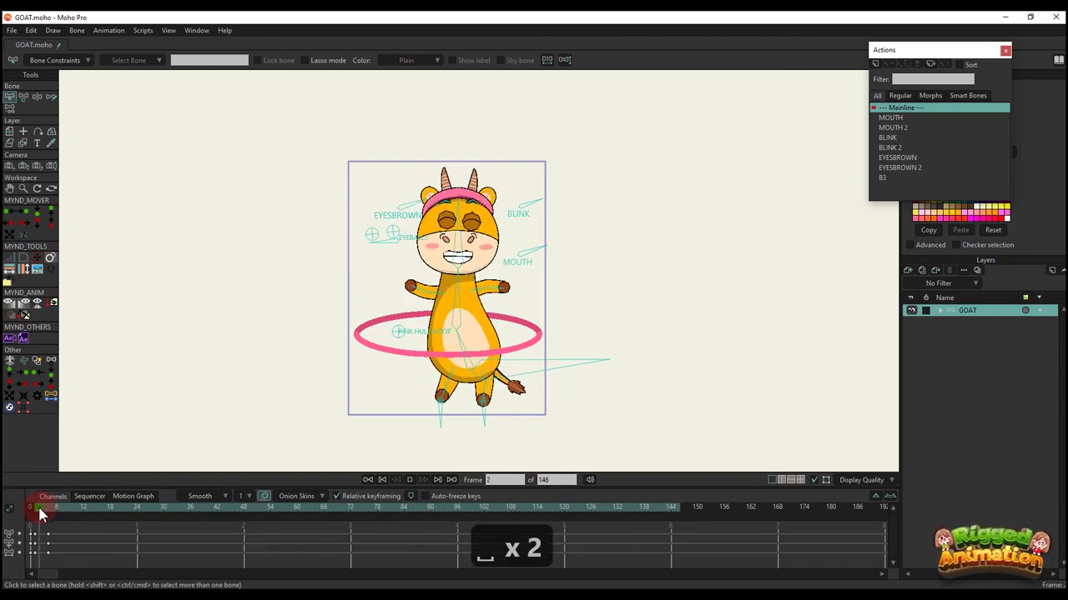
key(space)
- Edit the torque force in the tail bone's dynamics settings at frame 0
click(31, 510)
scroll(383, 440, up, 2)
key(b)
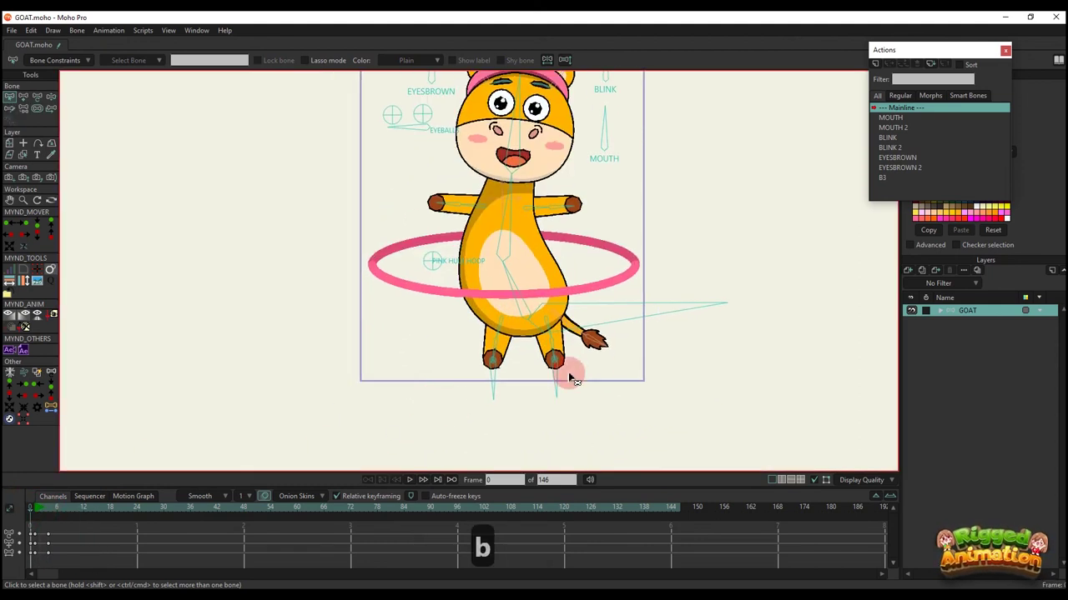
click(56, 60)
key(BackSpace)
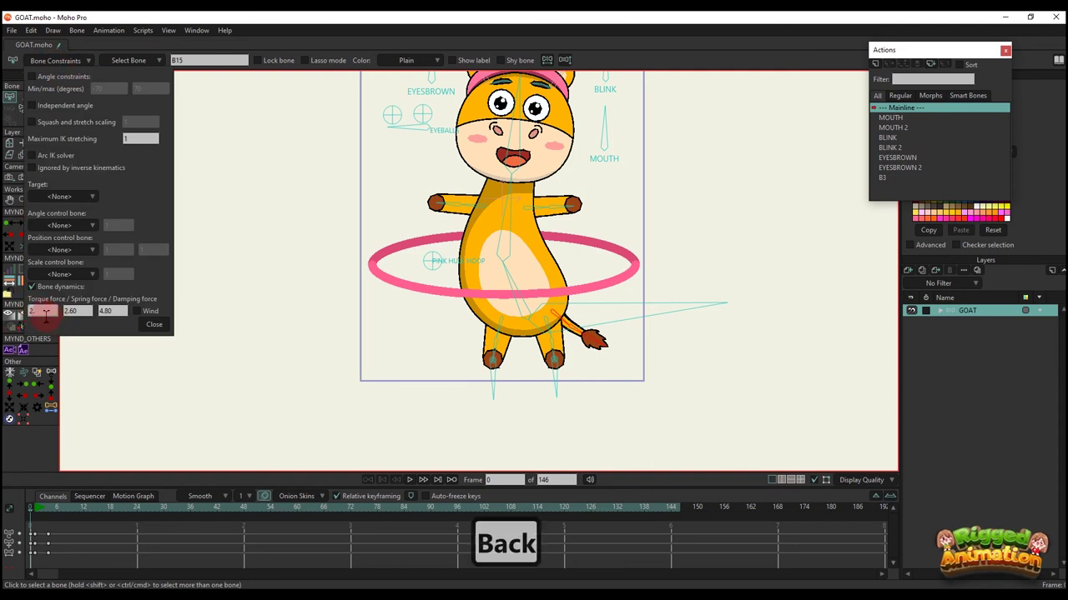
click(155, 327)
- Replay the animation several times to check the tail's adjusted swing
key(space)
scroll(265, 317, down, 1)
key(space)
key(space)
click(40, 507)
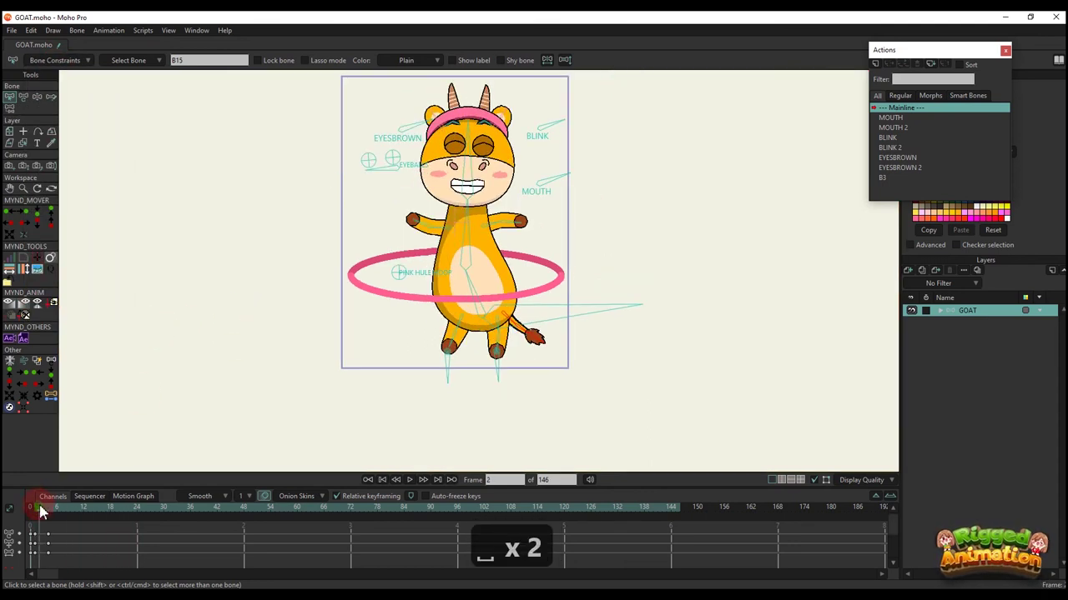
key(space)
key(space)
key(space)
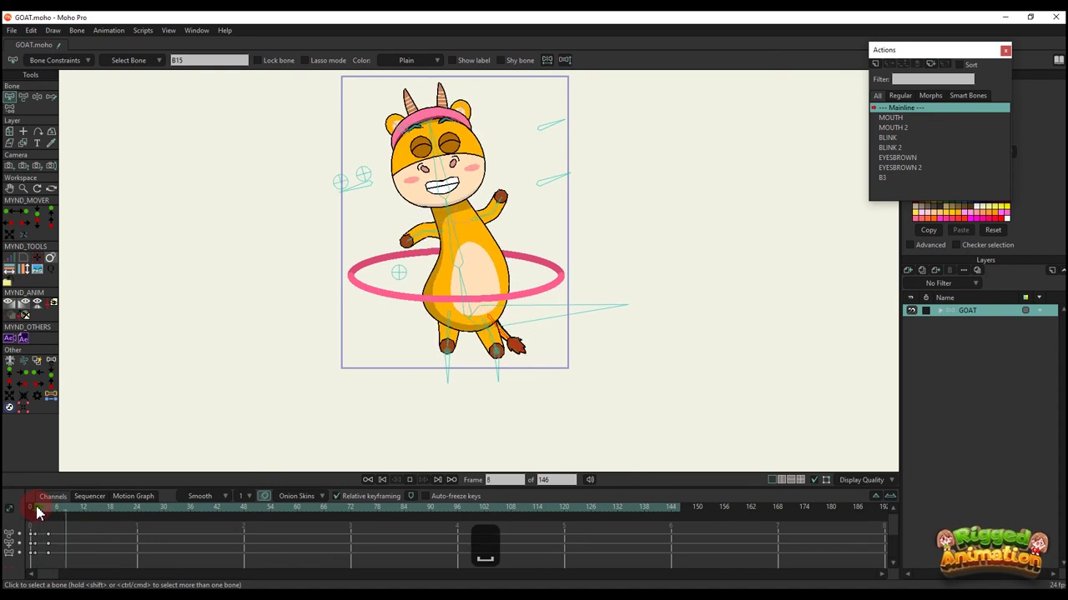
- Set the tail bone's dynamics to torque force 2 and spring force 2.2, and preview the motion
click(30, 507)
scroll(234, 436, up, 2)
key(b)
click(55, 60)
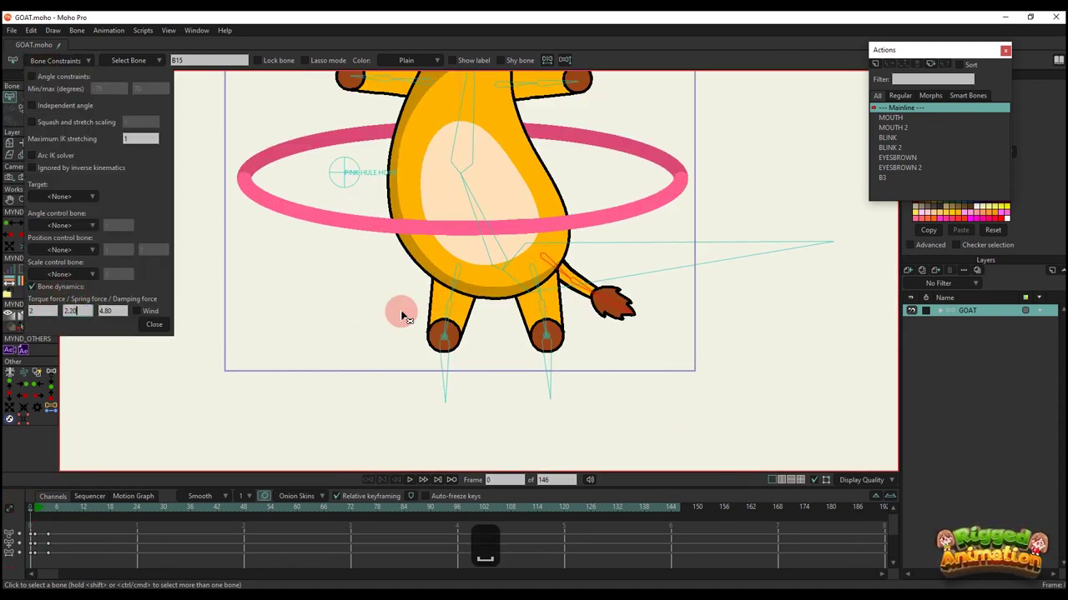
click(160, 324)
key(space)
key(space)
key(space)
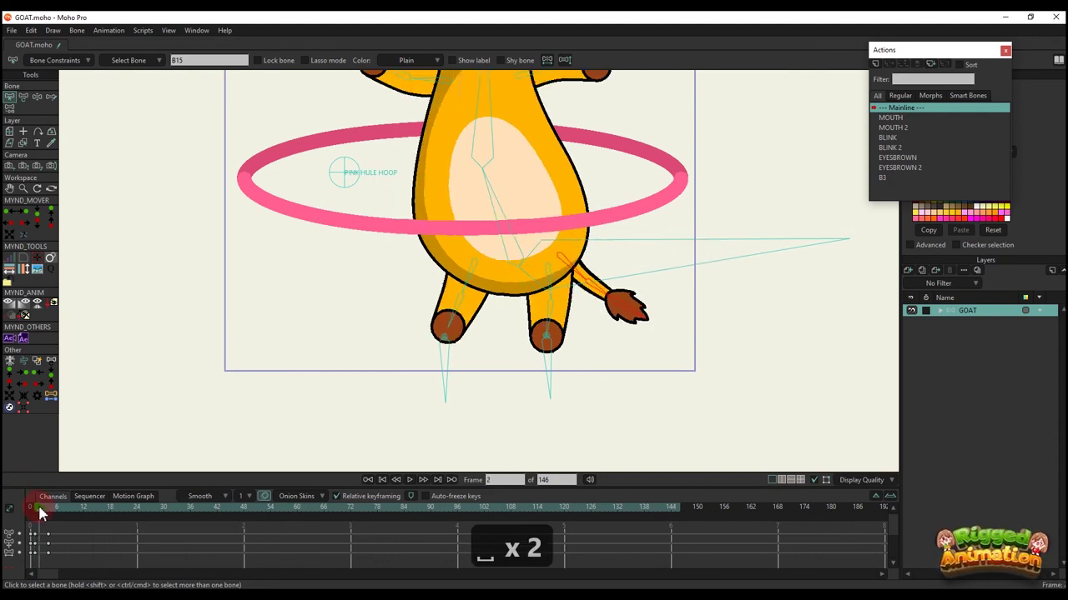
key(space)
- Set the tail bone's spring force to 2 and adjust its damping force
click(32, 508)
key(n)
click(64, 61)
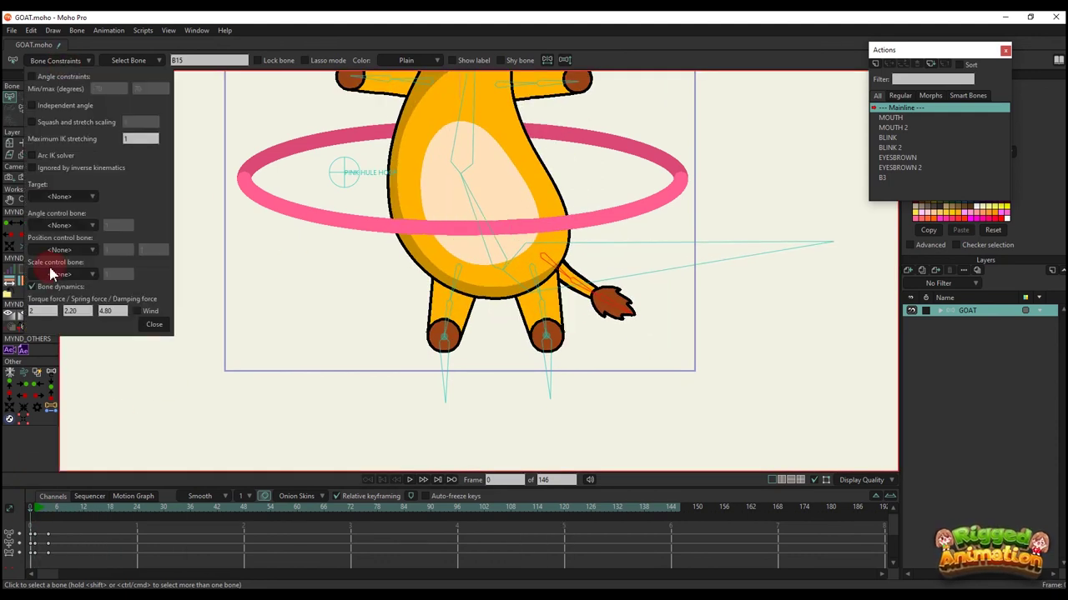
key(BackSpace)
click(118, 311)
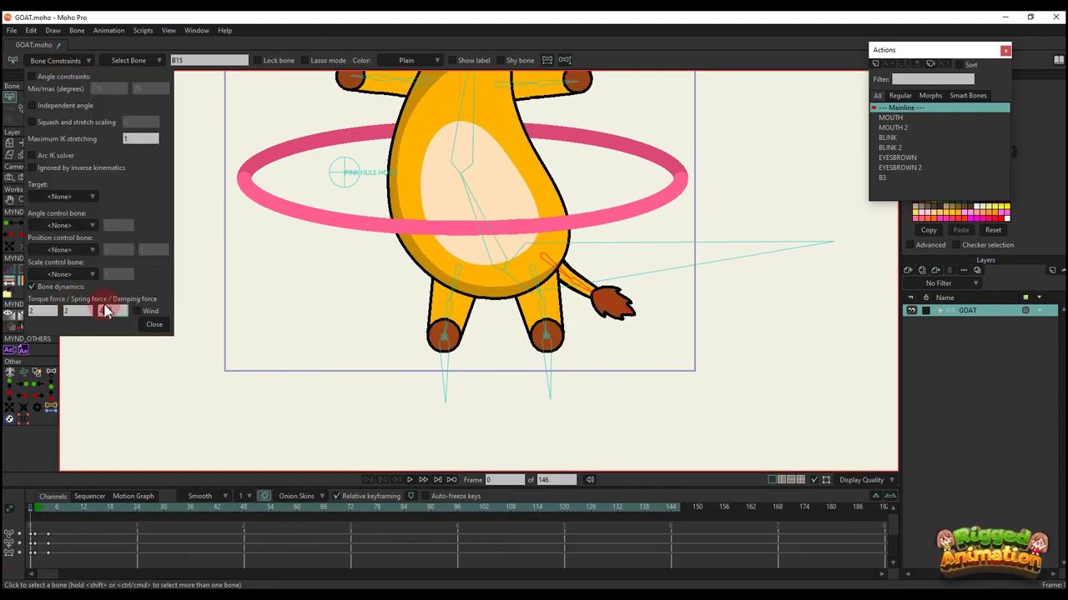
key(BackSpace)
key(Return)
click(153, 324)
- Deselect the tail bone and replay the lean from the first frames to examine the tail's follow-through
scroll(317, 262, down, 3)
key(space)
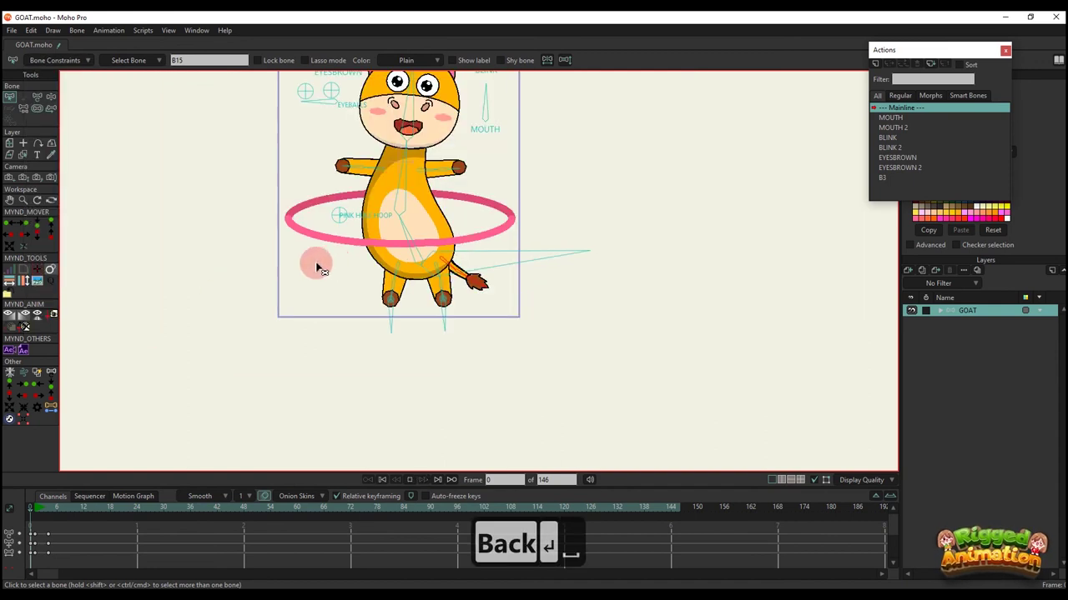
key(space)
key(v)
key(b)
key(space)
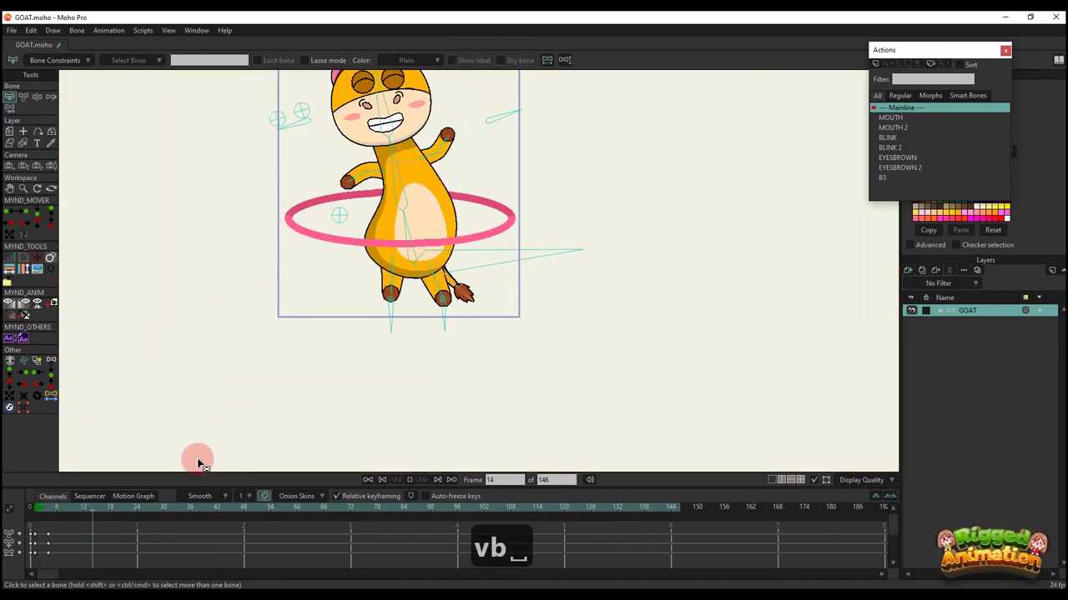
key(space)
click(35, 509)
key(space)
key(space)
key(space)
key(space)
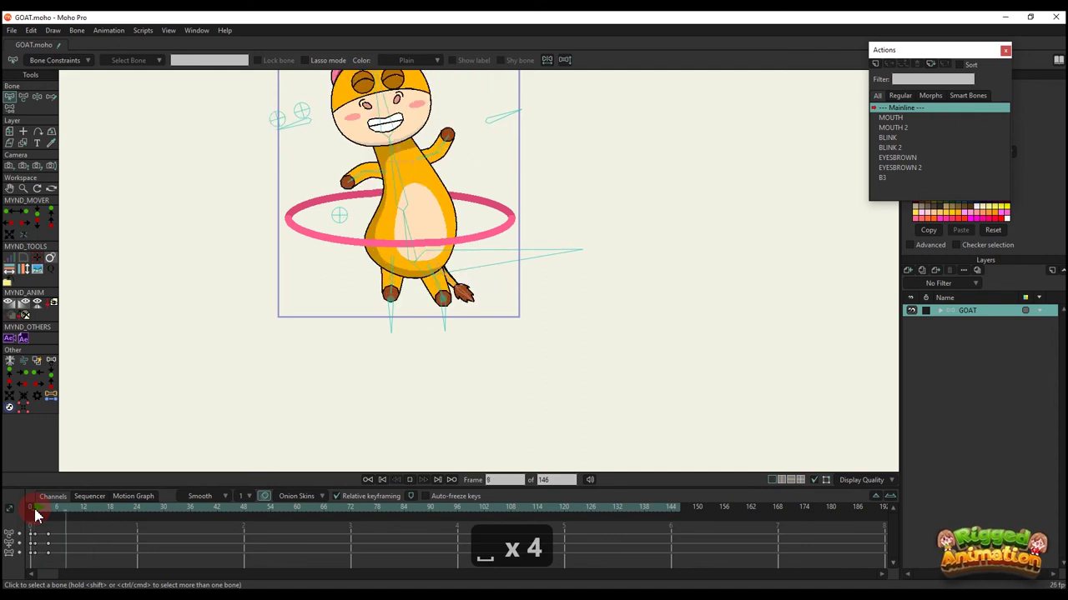
- Freeze the pose and copy the frame 1 keyframes to frame 7
scroll(492, 342, down, 5)
scroll(417, 323, up, 4)
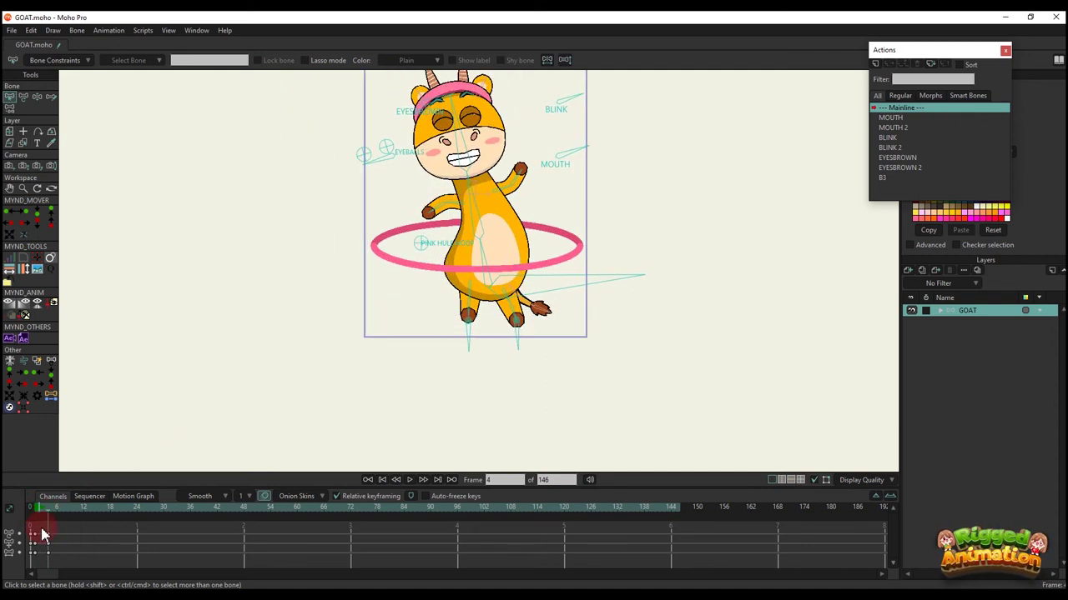
key(ctrl+f)
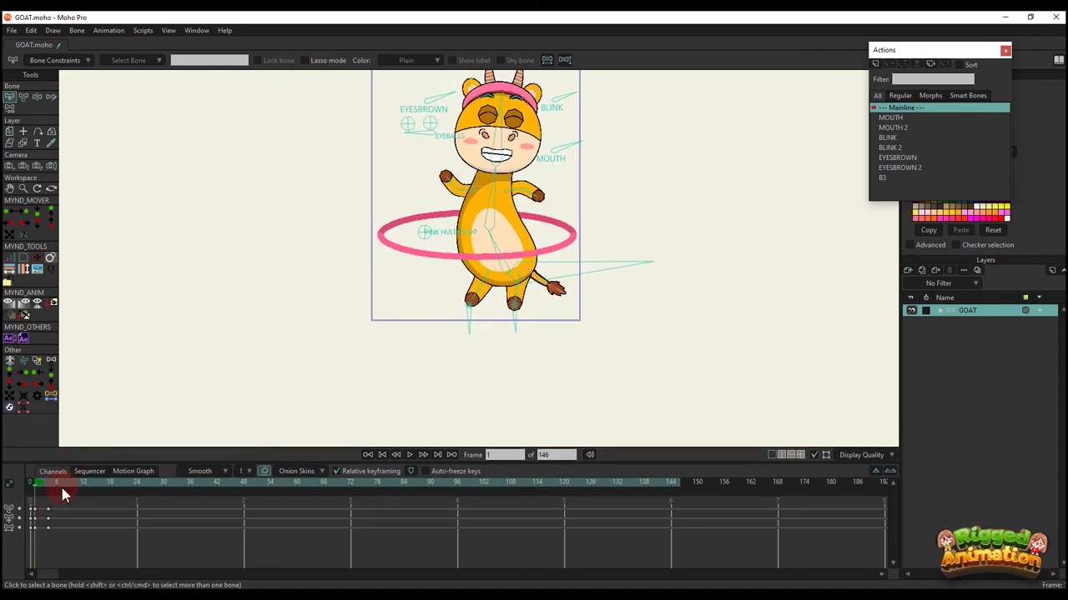
key(t)
drag(41, 547, 35, 505)
key(ctrl+c)
click(63, 484)
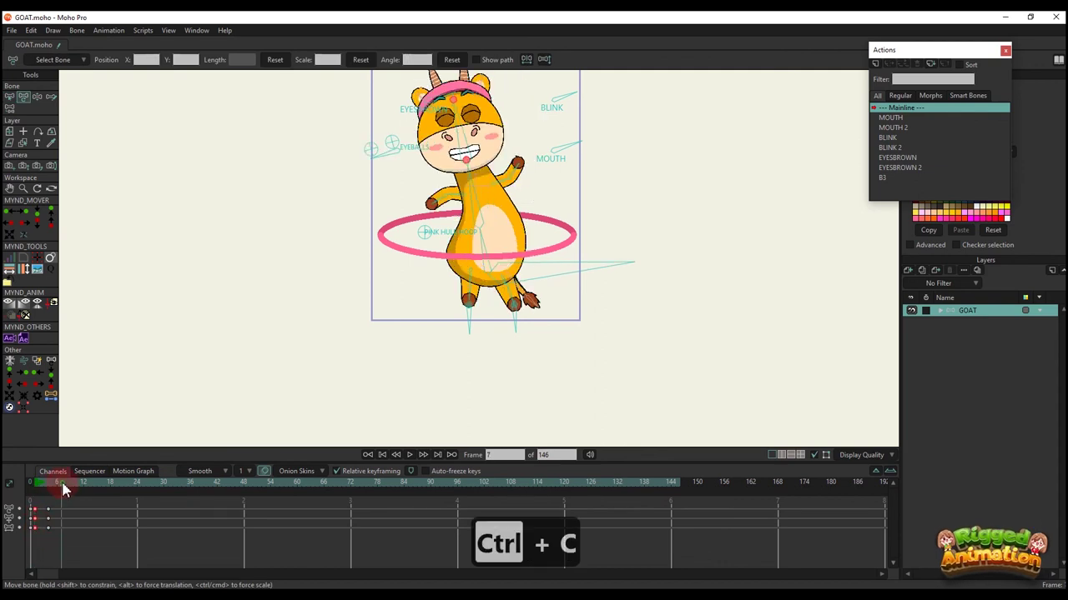
key(ctrl+v)
- Set the frame 7 keyframes to Cycle interpolation with an absolute return frame and play the loop
drag(68, 543, 60, 510)
right_click(62, 510)
click(91, 494)
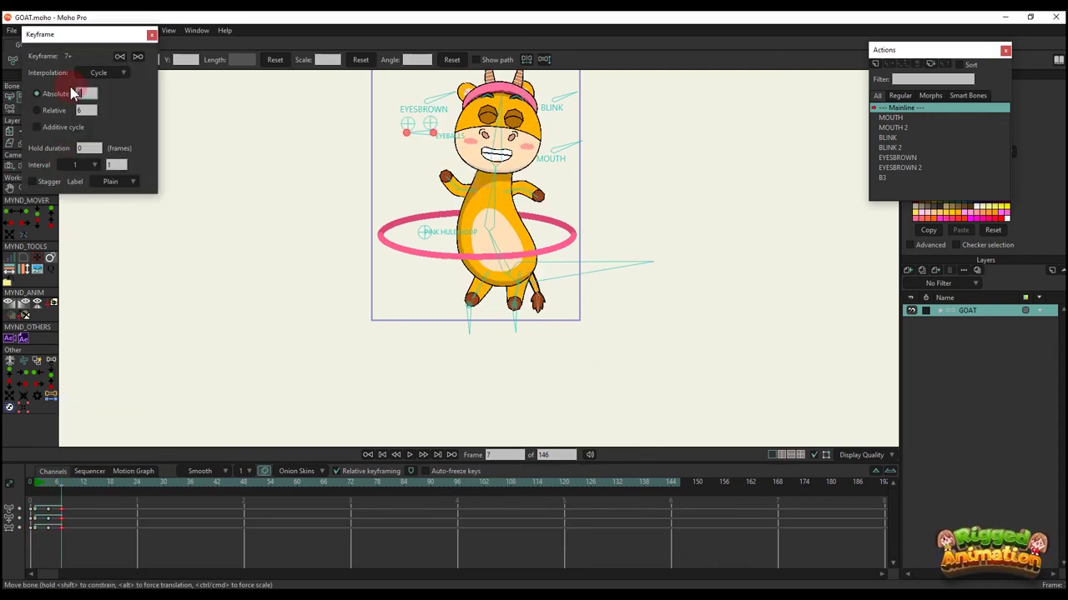
key(space)
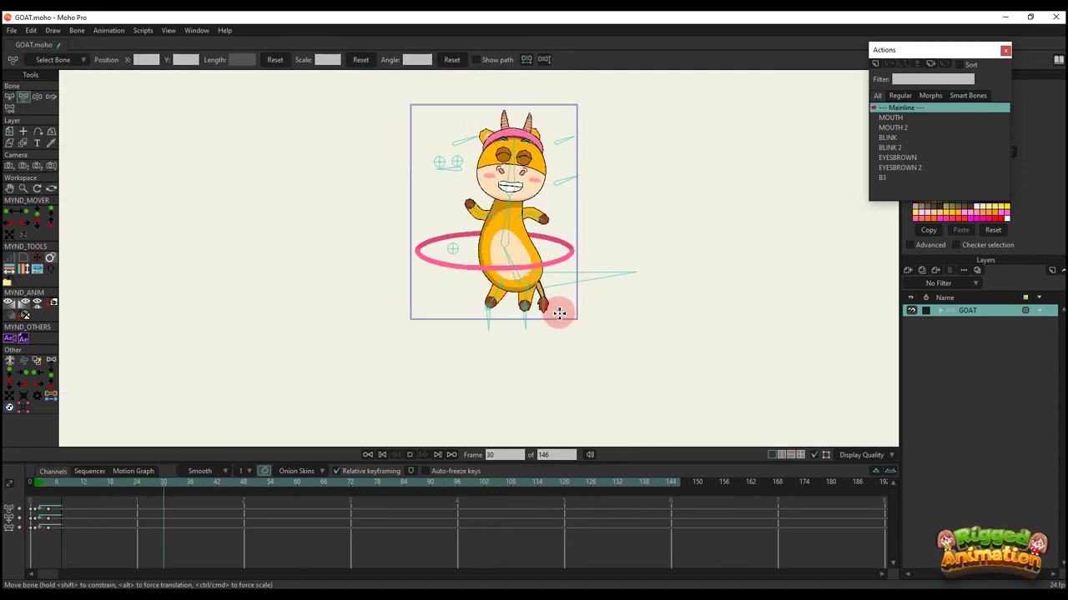
- Stretch the cycle's keyframes so the last ones fall on frame 24, and play back the slower loop
drag(95, 538, 34, 503)
drag(134, 513, 139, 514)
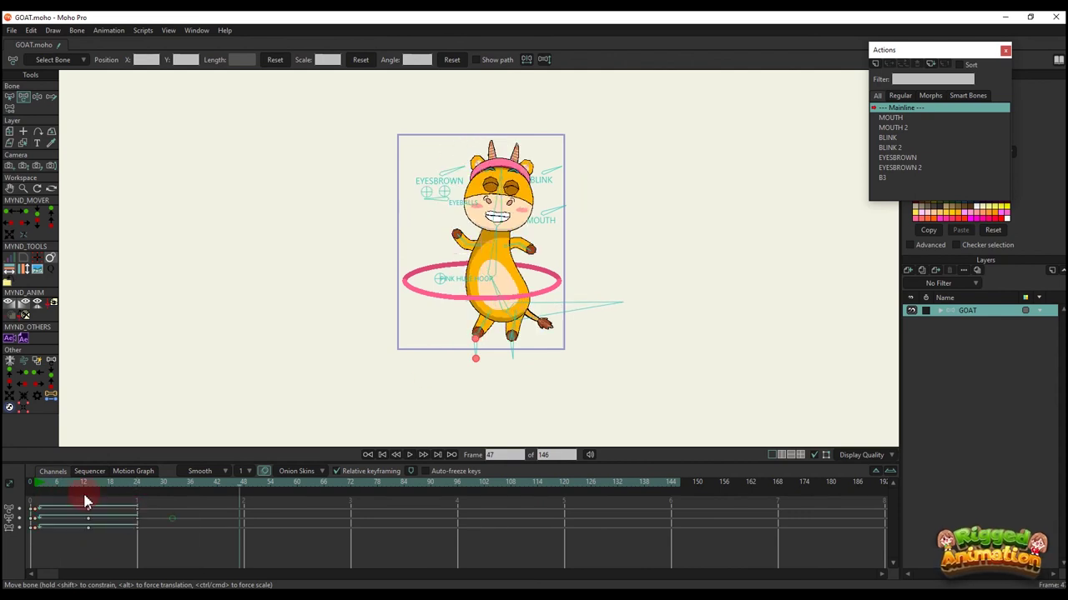
click(33, 482)
key(space)
scroll(443, 296, up, 2)
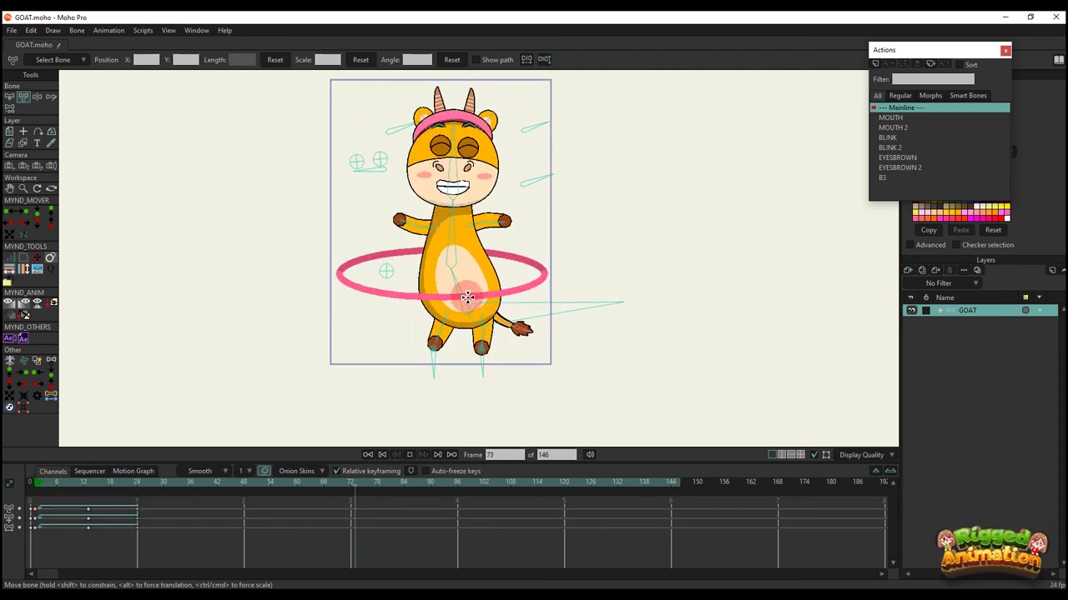
key(space)
- Shift the goat's hip bone slightly toward the EYEBALLS control side at frames 7 and 18
click(64, 482)
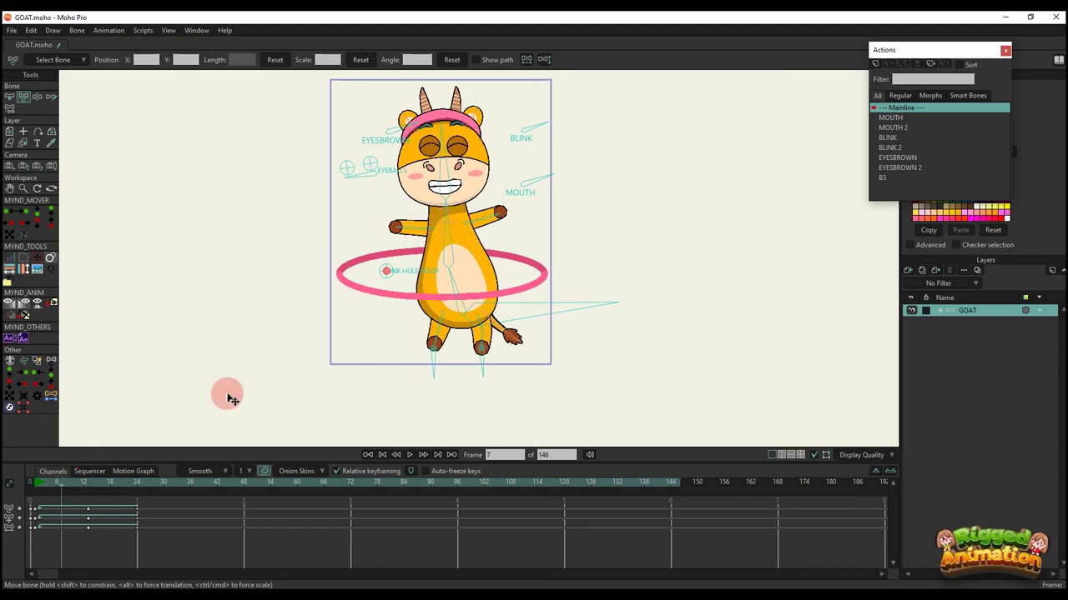
key(t)
scroll(500, 315, up, 2)
drag(60, 482, 63, 482)
click(62, 486)
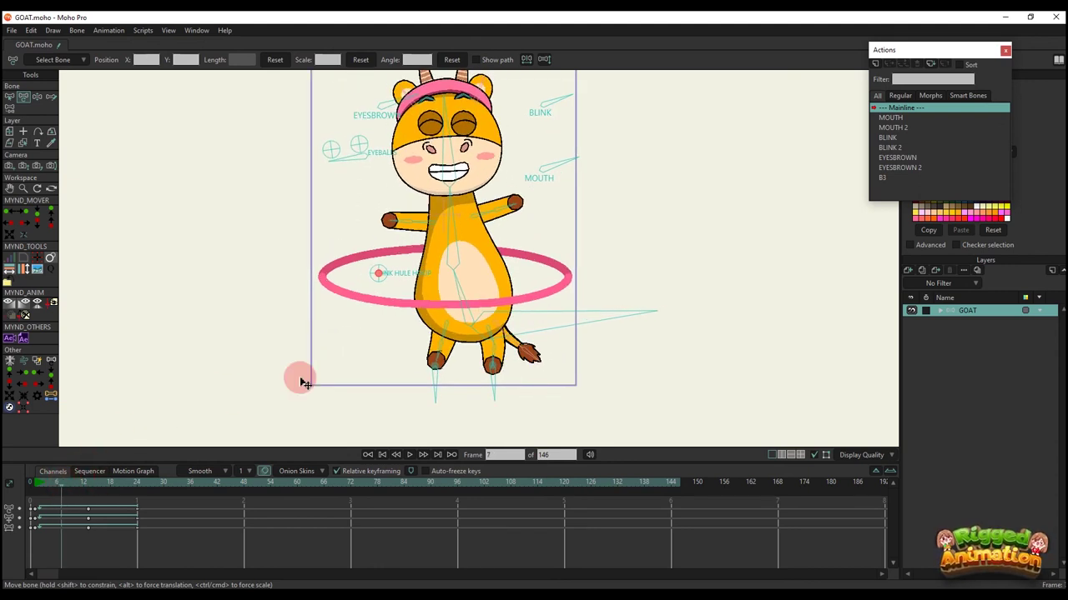
key(z)
drag(518, 317, 517, 325)
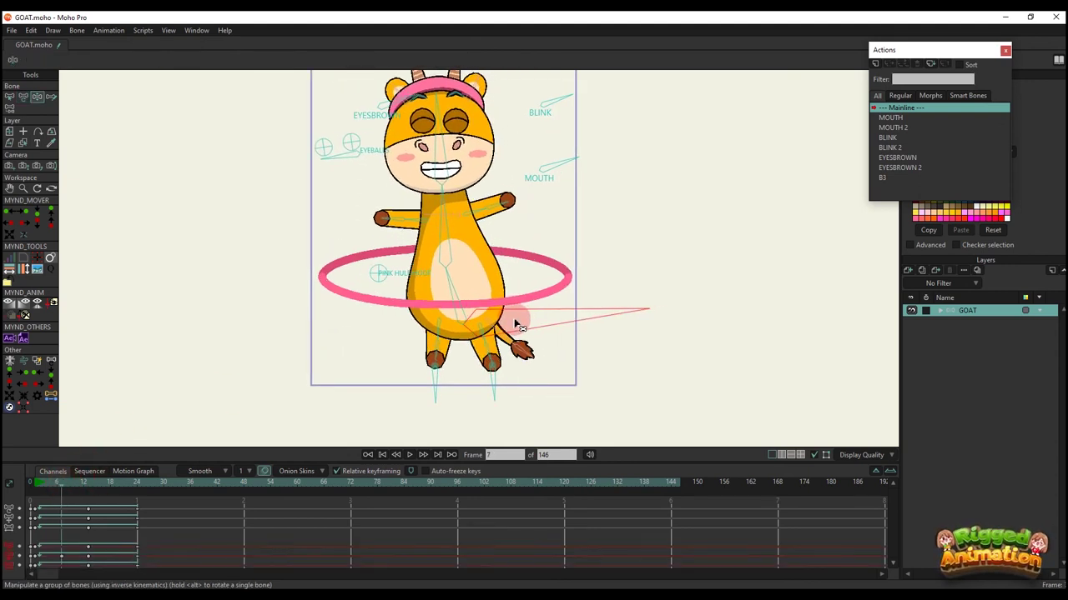
click(111, 488)
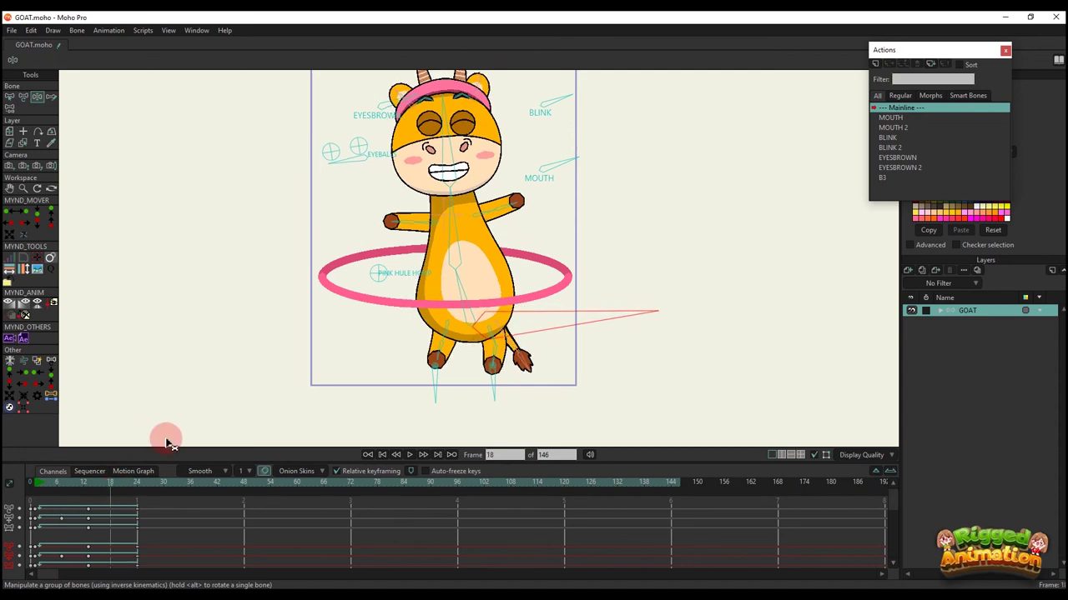
drag(527, 331, 520, 327)
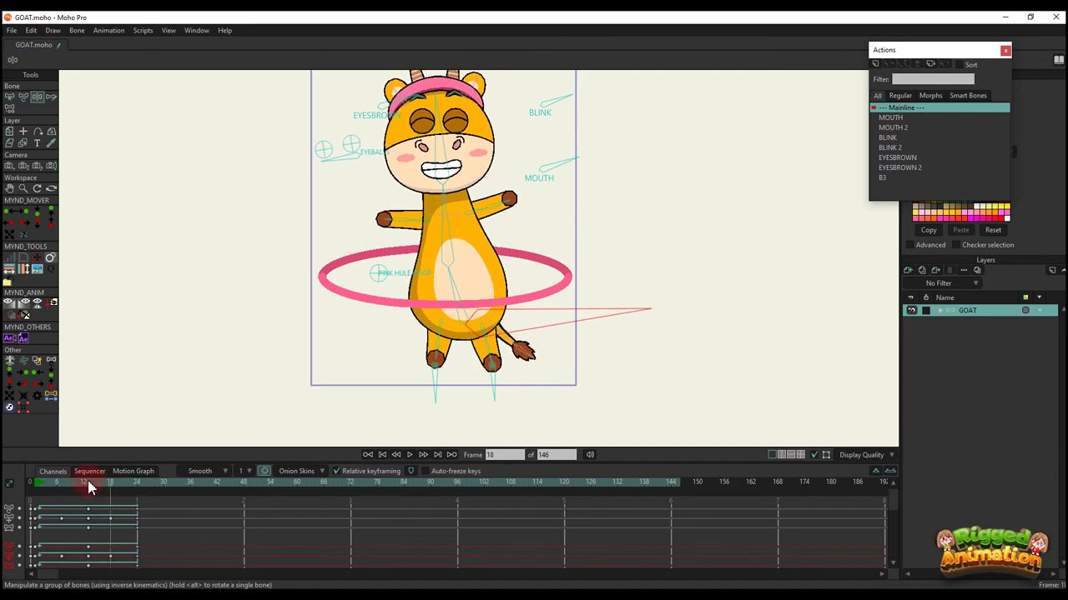
- Compress the cycle's keyframes so the last ones fall on frame 15, and play back the faster loop
click(41, 487)
key(space)
scroll(510, 284, down, 2)
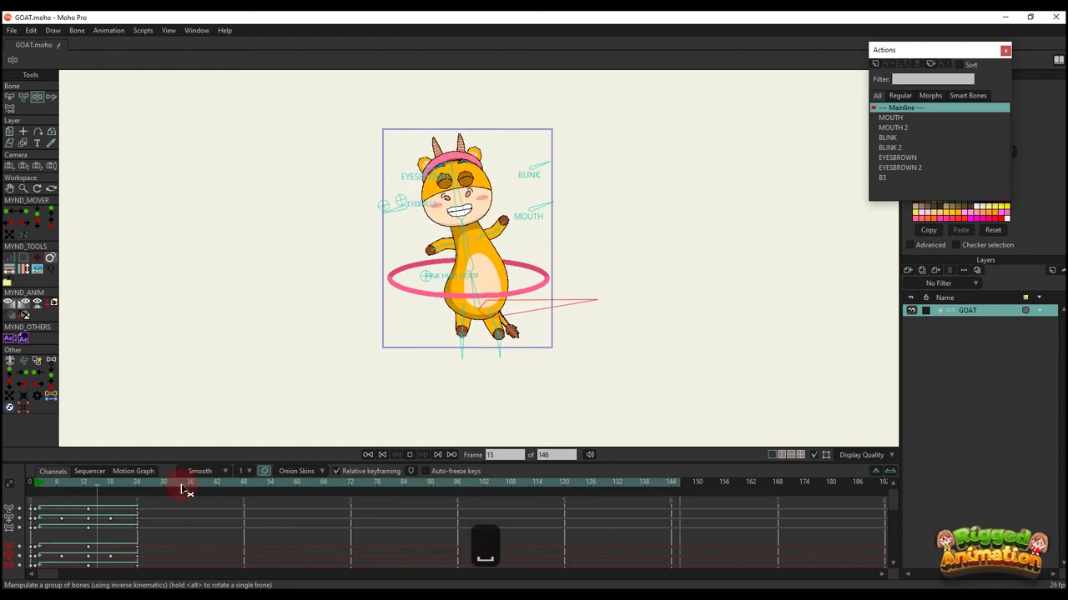
key(space)
drag(163, 555, 31, 481)
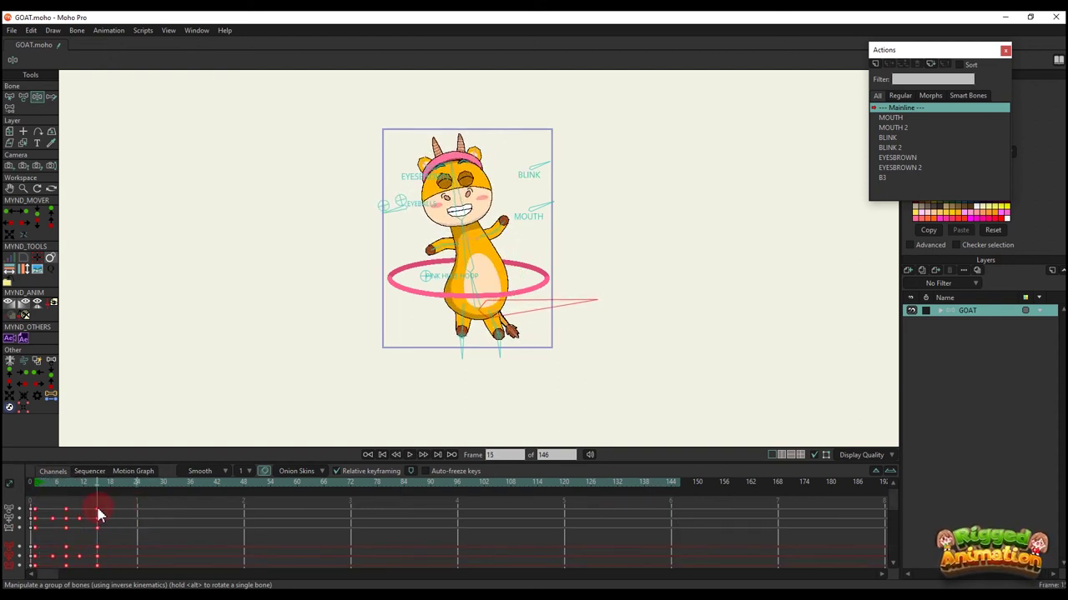
key(space)
scroll(498, 281, up, 6)
scroll(498, 281, down, 5)
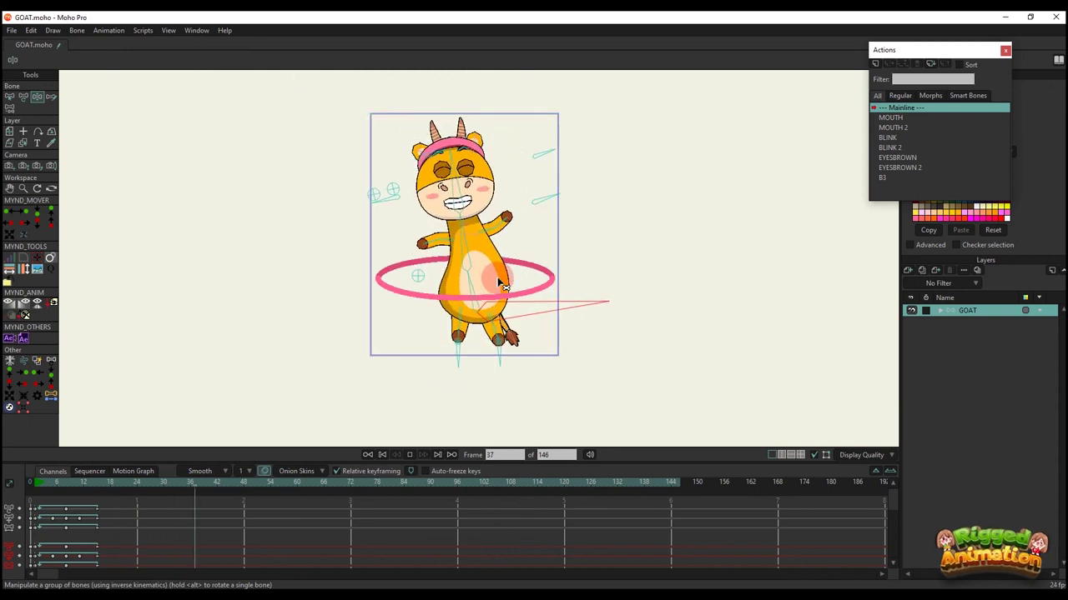
scroll(498, 281, up, 2)
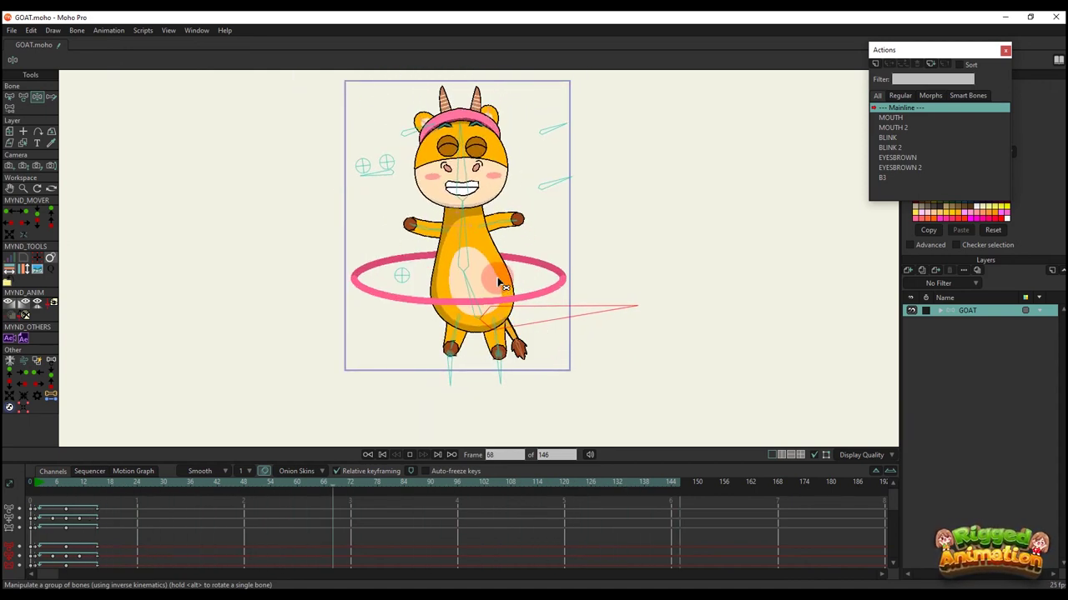
key(space)
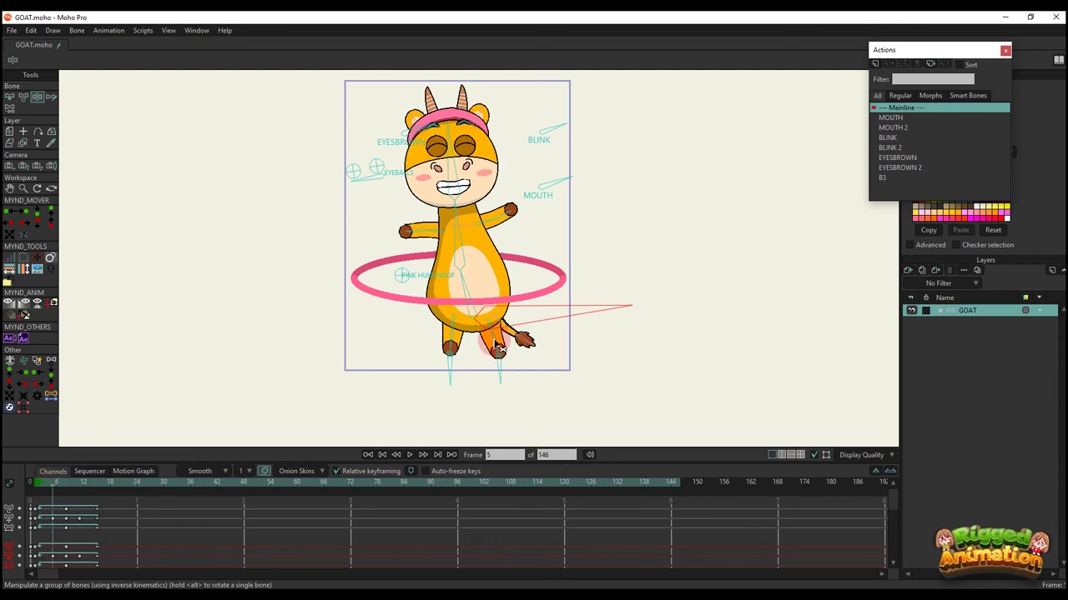
key(space)
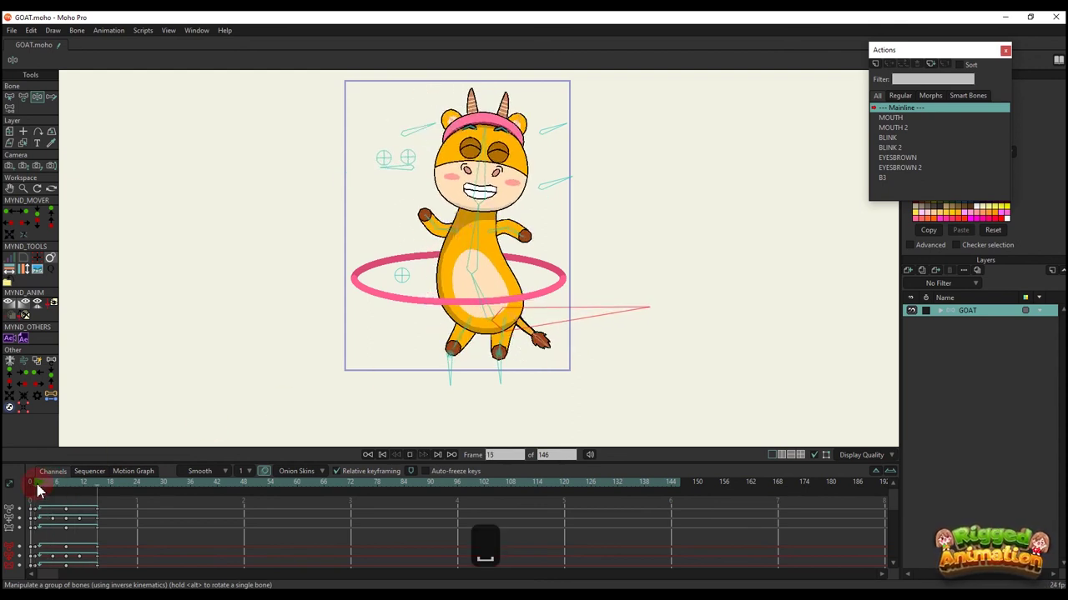
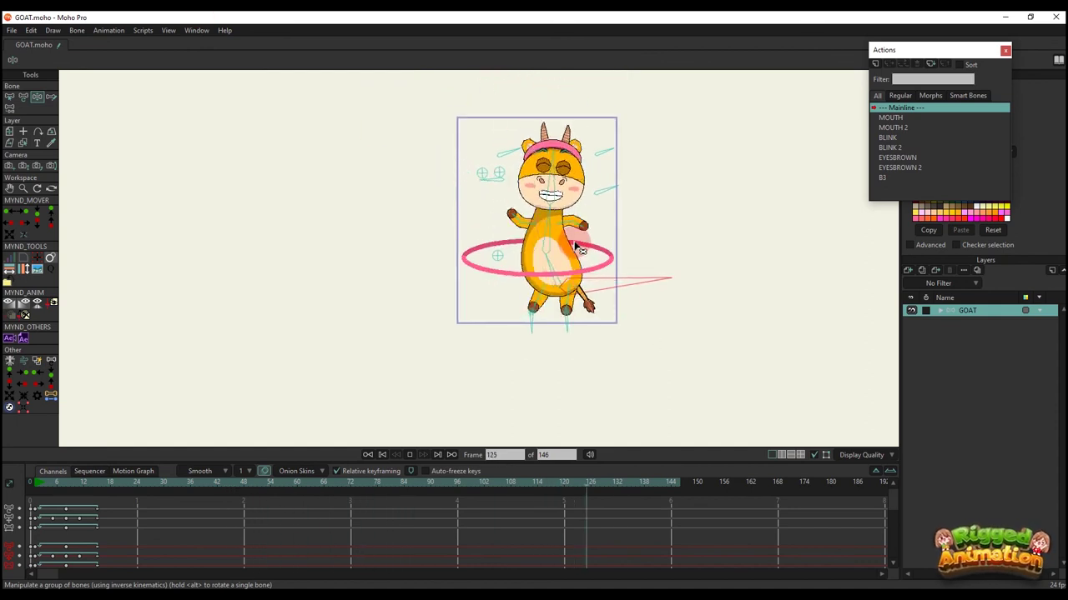
key(space)
- Move the PINK HULE HOOP bone toward the goat's raised-arm side at frame 1 and toward the opposite side, X 0.1332, at frame 8
click(46, 482)
click(65, 483)
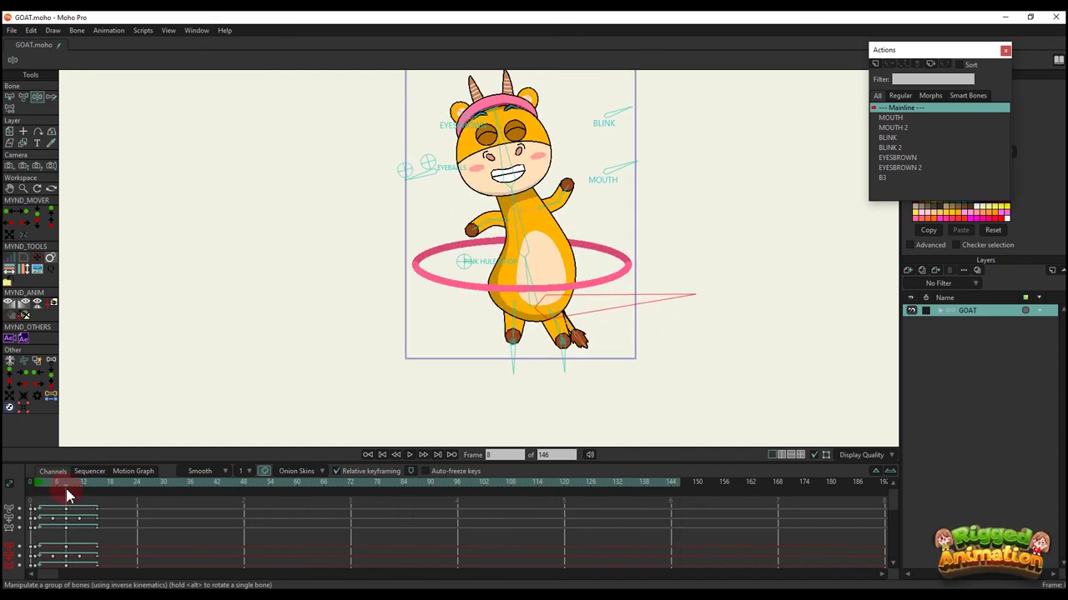
key(t)
click(467, 279)
click(33, 490)
click(470, 326)
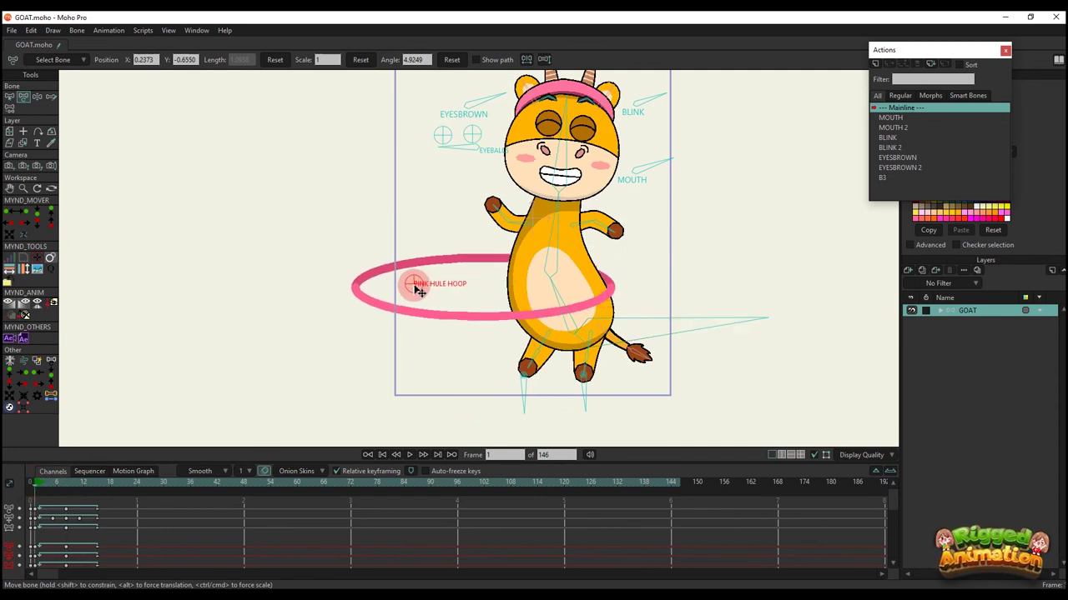
click(65, 483)
click(461, 281)
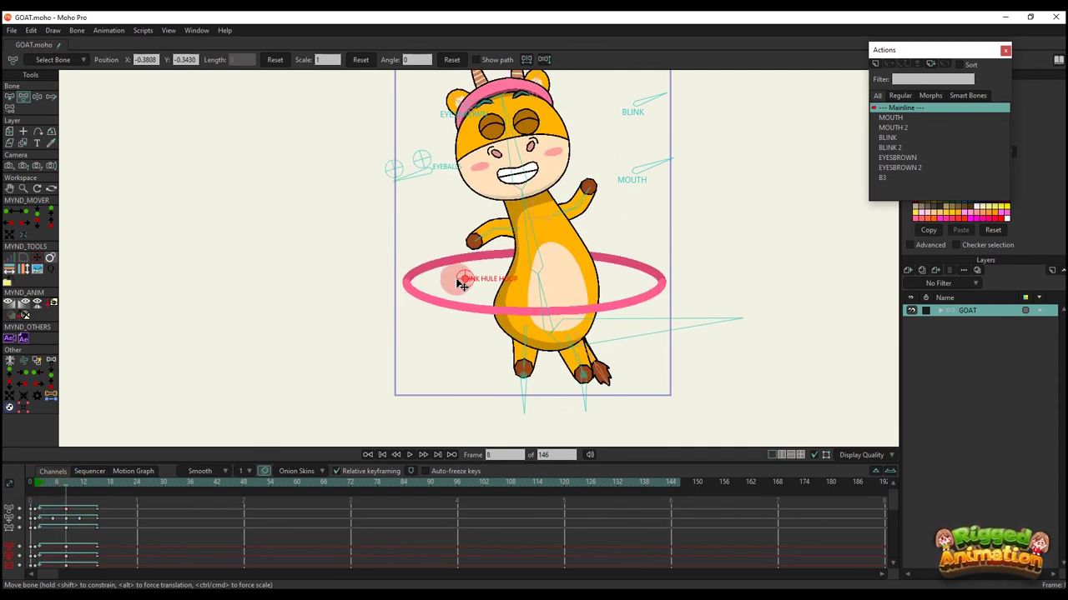
drag(470, 284, 550, 285)
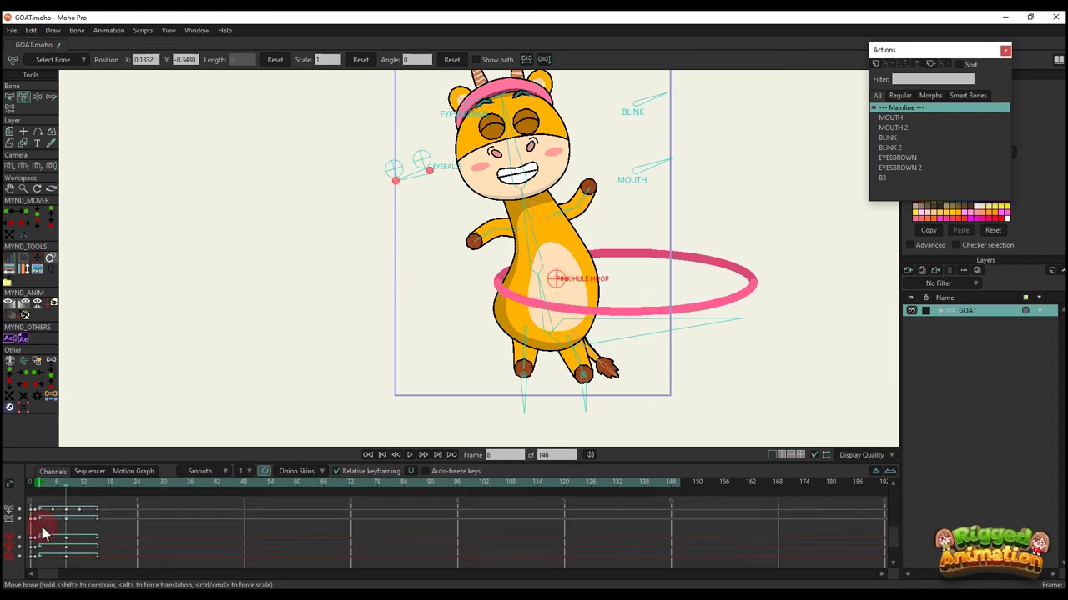
- Copy the frame 1 keyframes to frame 15, set them to Cycle with absolute return frame 2, and play the loop
click(91, 492)
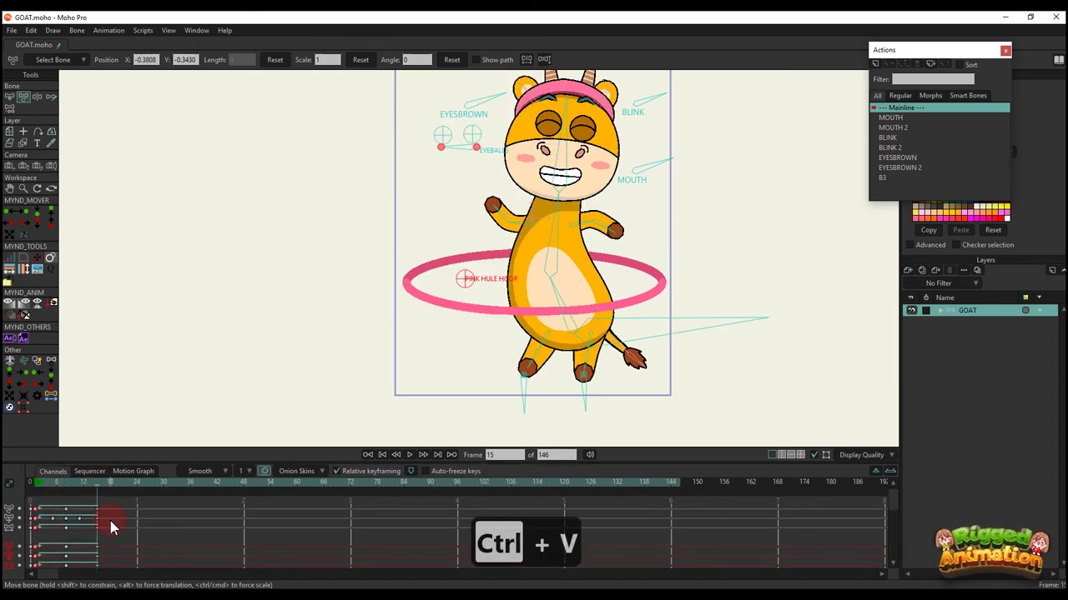
right_click(98, 492)
click(128, 497)
text(2)
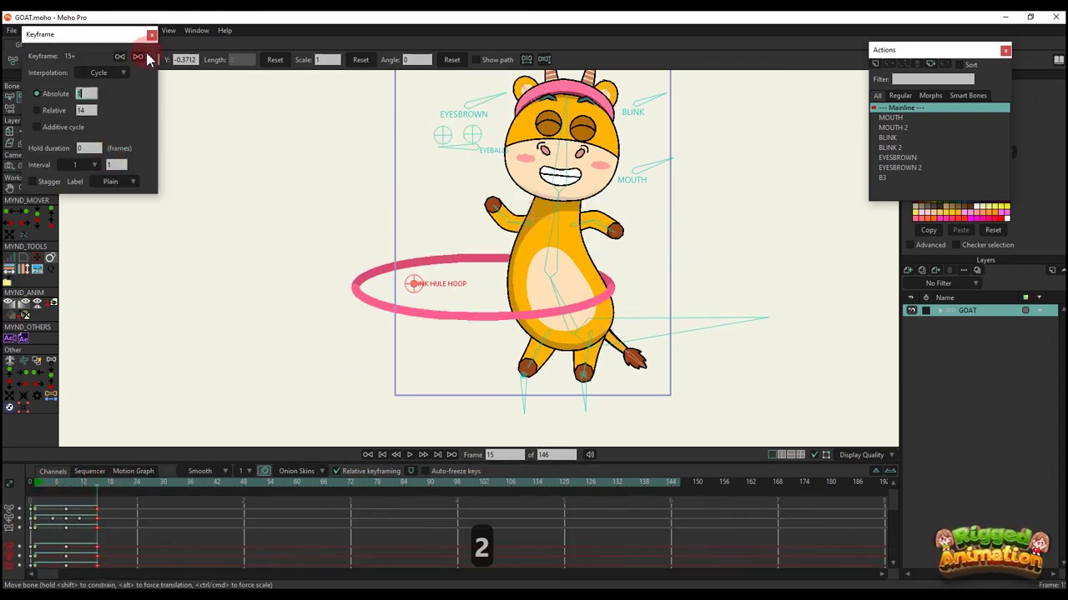
click(150, 36)
key(space)
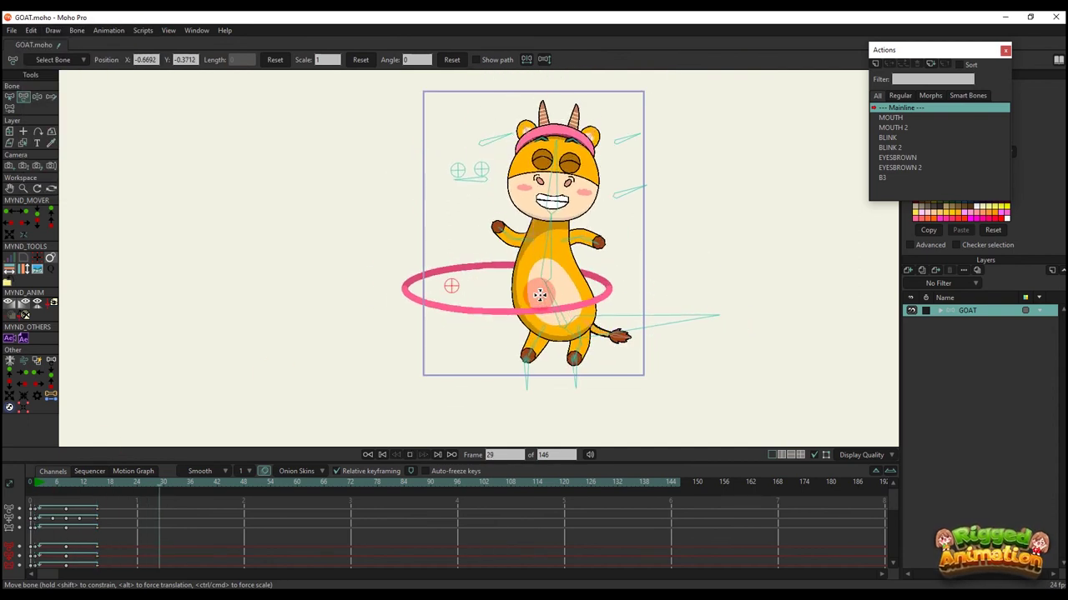
key(space)
- Raise the PINK HULE HOOP bone at frame 5, lower it to about Y -0.46 at frame 11, and play the hoop's circular swing
click(53, 491)
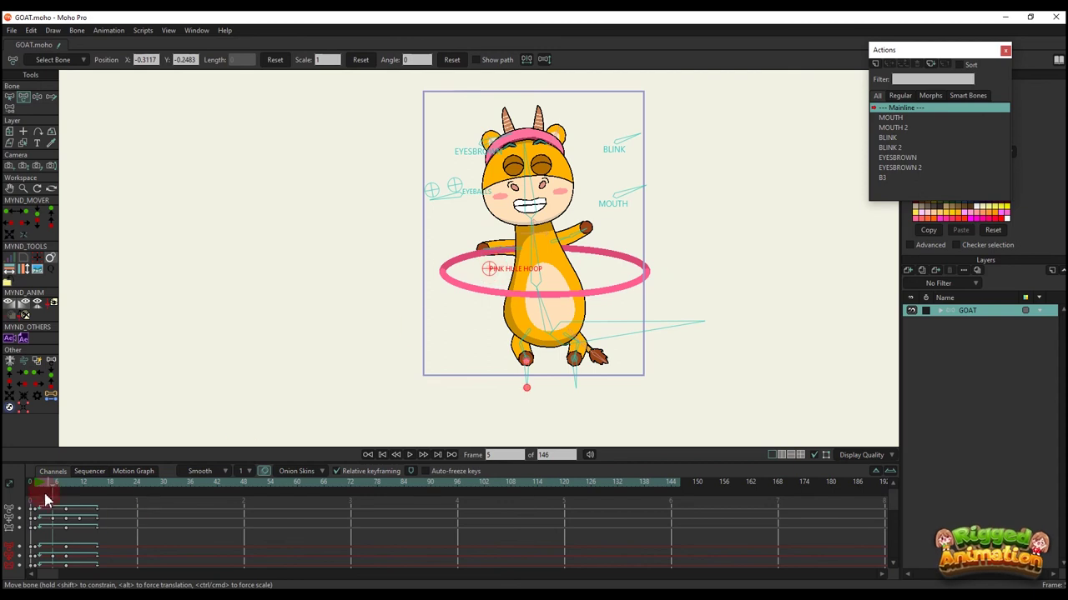
drag(46, 499, 81, 495)
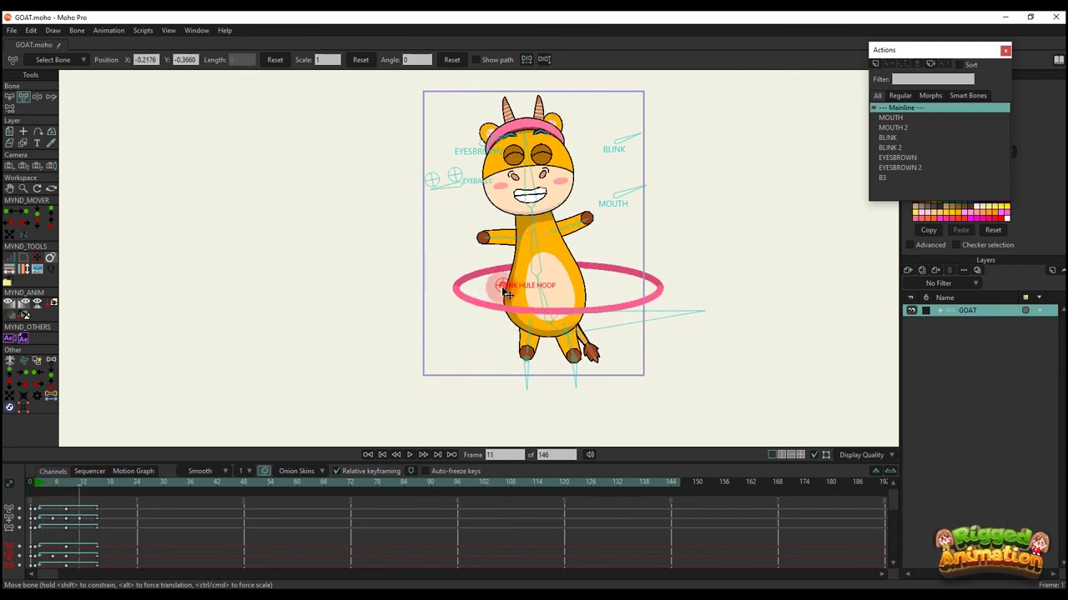
drag(507, 293, 492, 303)
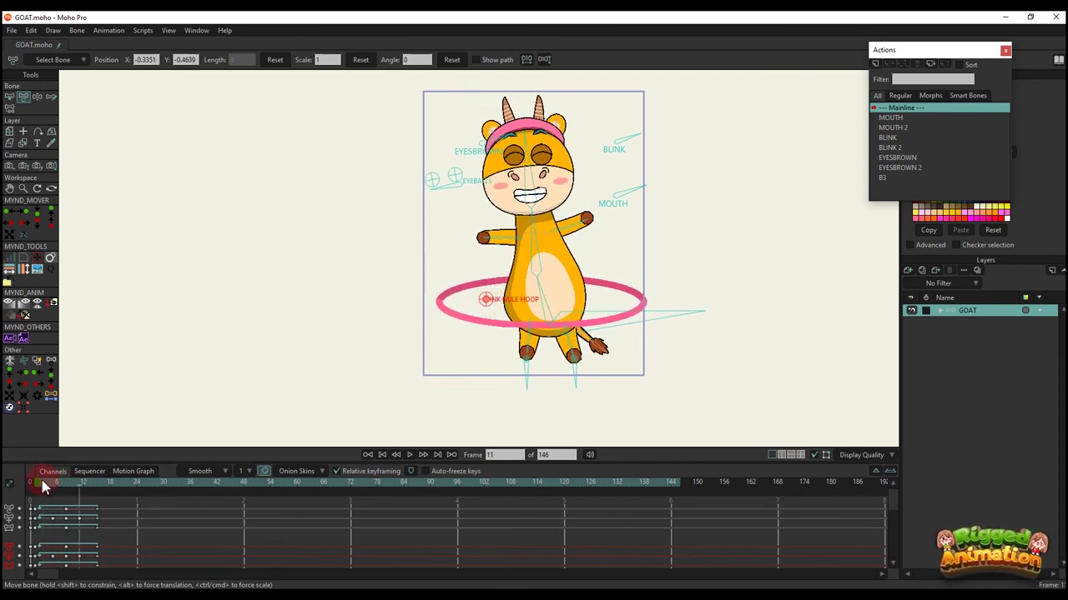
key(space)
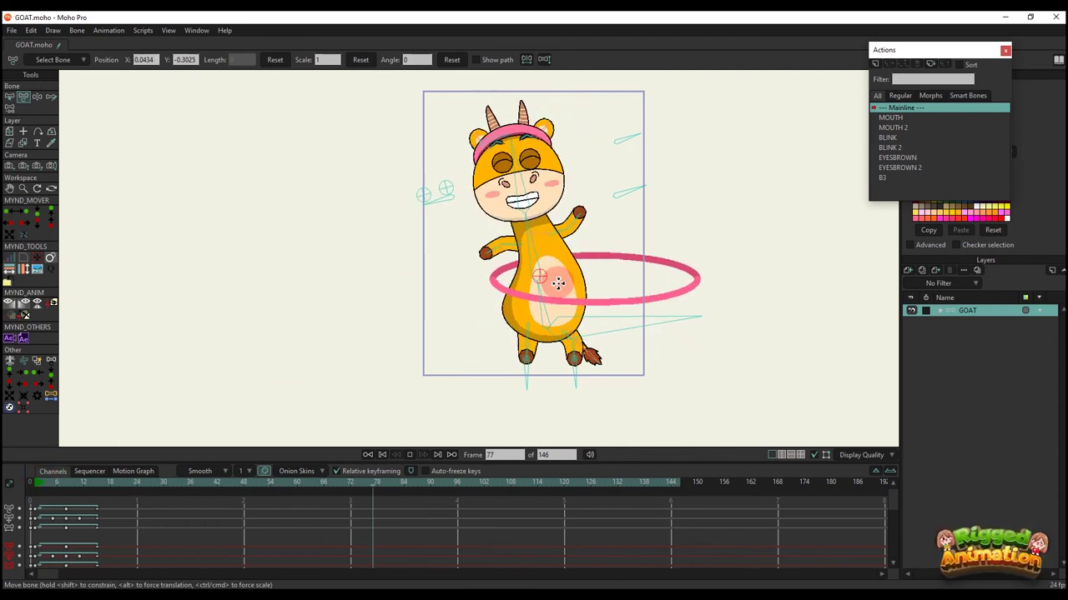
key(space)
- Compress all the cycle's keyframes so the last ones fall on frame 12, and play back the loop
drag(35, 486, 43, 490)
scroll(106, 540, down, 1)
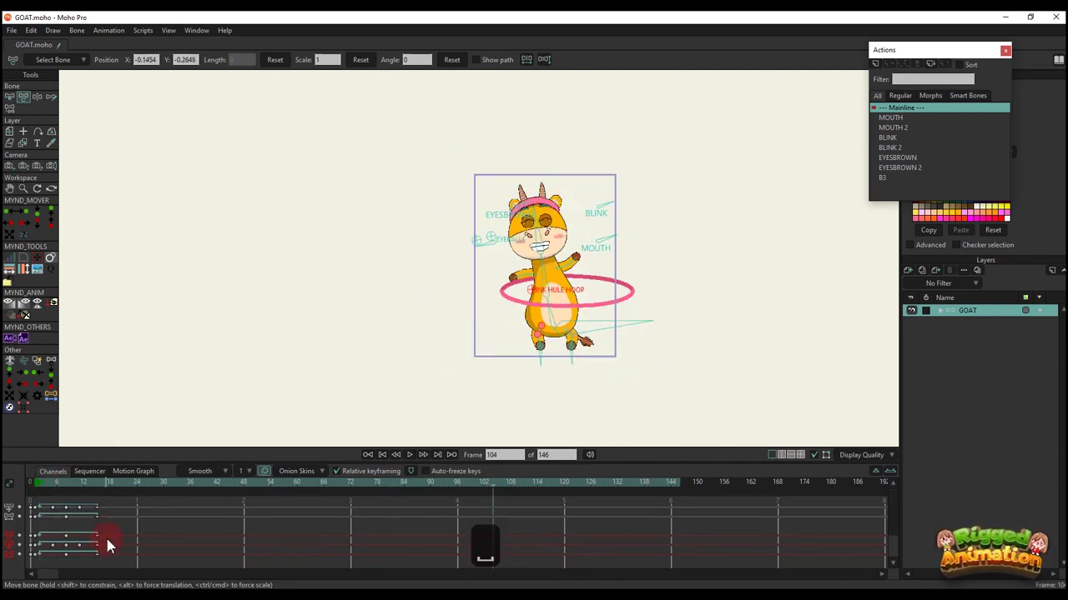
drag(112, 552, 34, 496)
drag(99, 509, 94, 515)
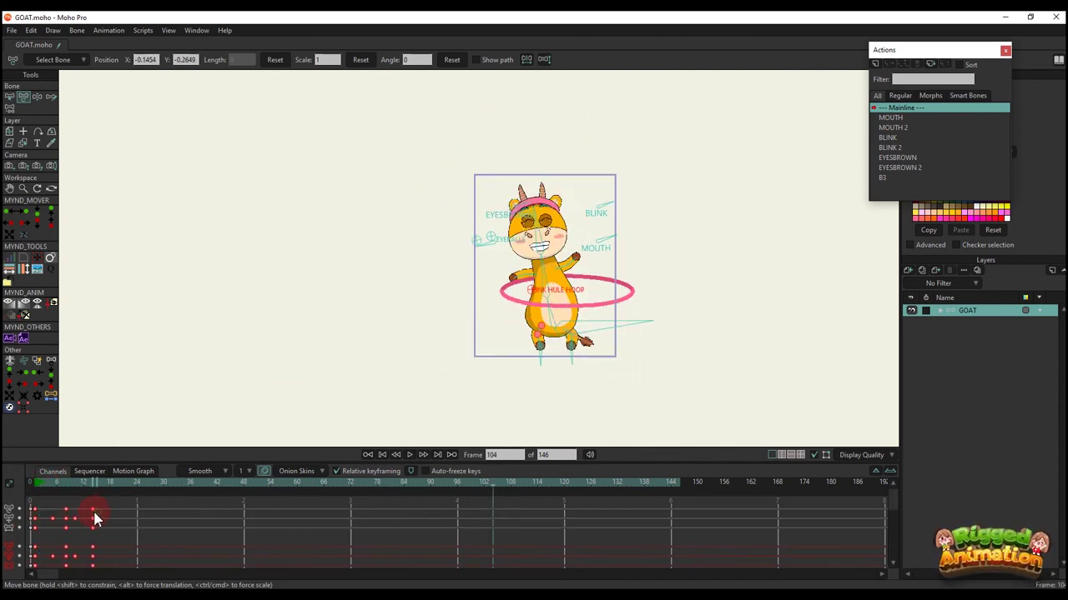
click(41, 486)
scroll(662, 298, up, 1)
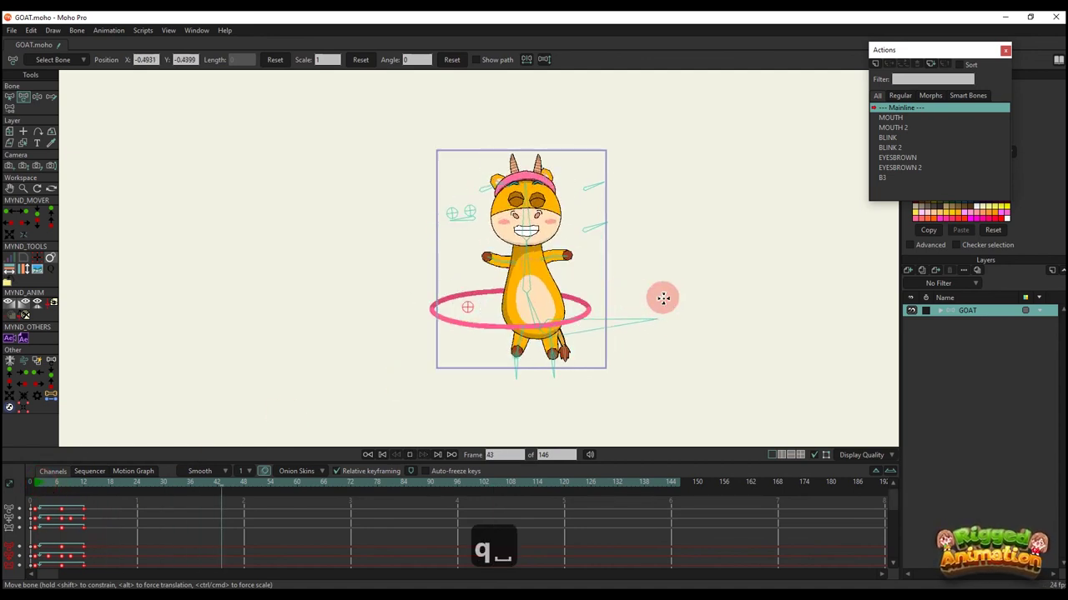
key(space)
- Key the BLINK bone's closed-eye pose at frame 24, rotate it upright at frame 27 to open the eyes, and preview the change
drag(118, 503, 164, 502)
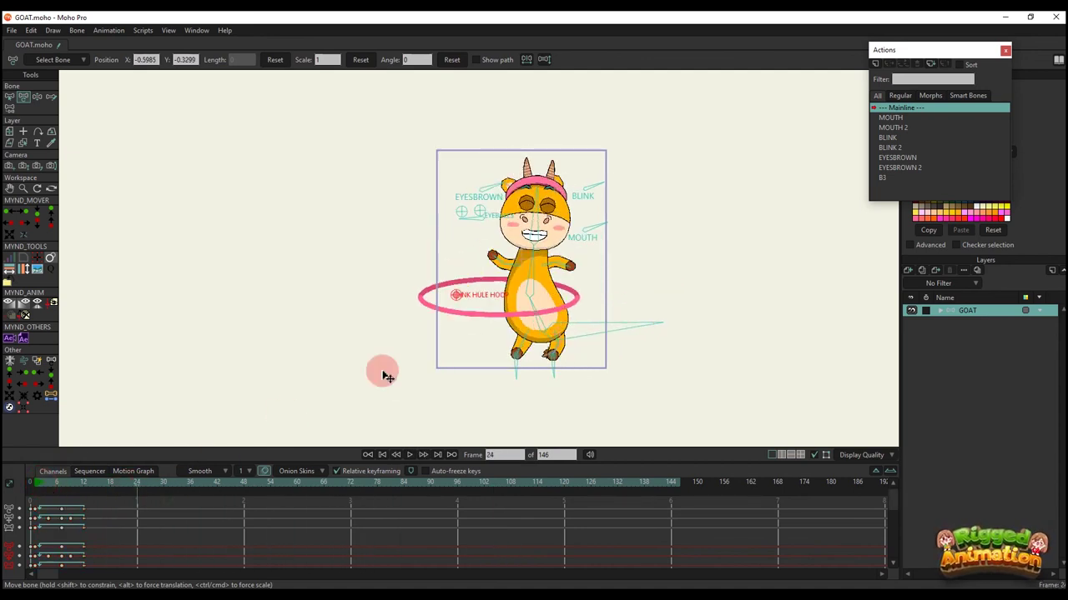
key(t)
scroll(588, 200, up, 2)
click(585, 206)
click(151, 487)
scroll(520, 215, up, 2)
drag(617, 198, 593, 184)
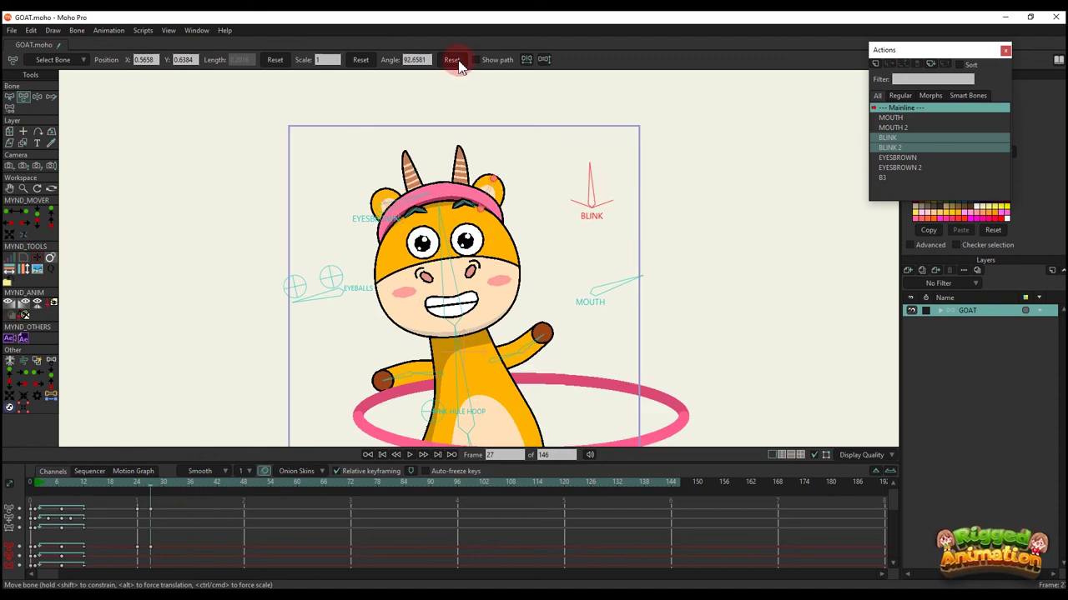
click(137, 500)
scroll(496, 242, down, 2)
key(space)
key(space)
- Key the MOUTH bone's grin at frame 24, rotate it to about 88.9 degrees at frame 27 to open the mouth, and preview it
click(137, 484)
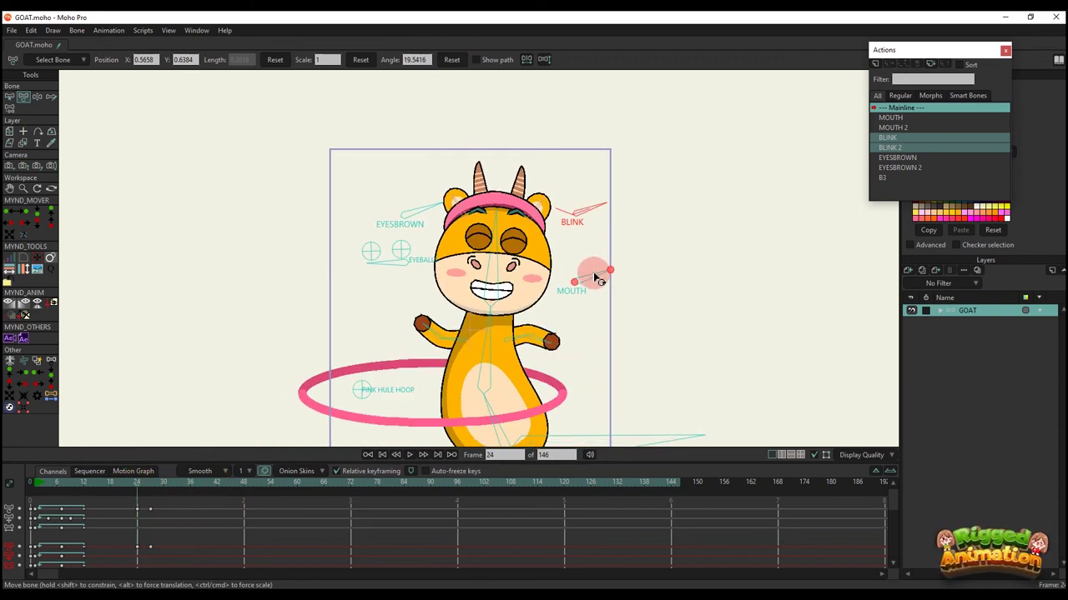
click(593, 274)
click(153, 486)
scroll(533, 275, up, 1)
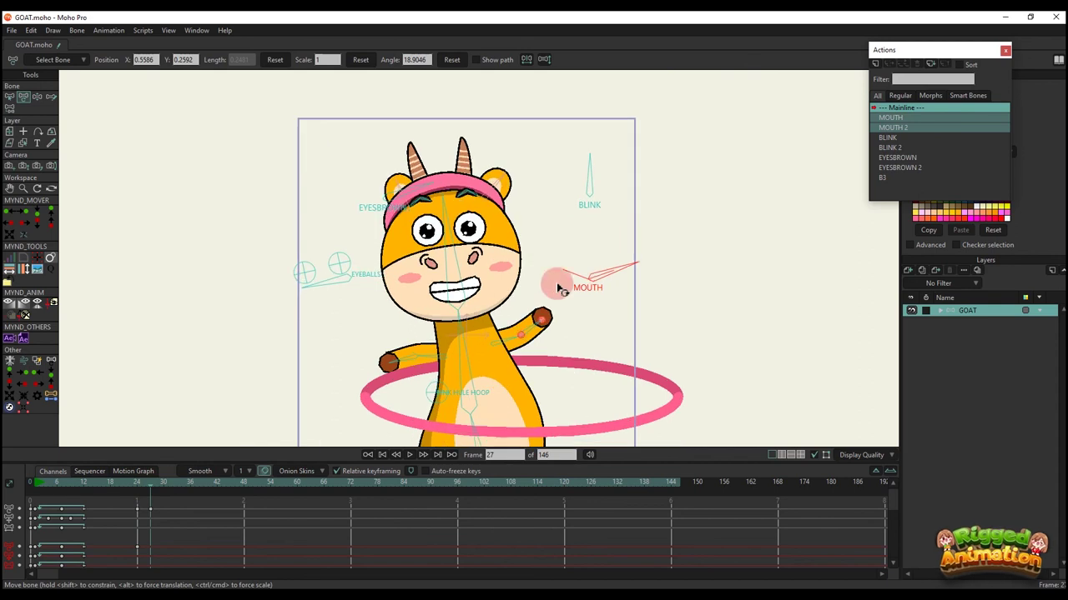
click(454, 64)
scroll(594, 208, down, 2)
click(137, 488)
key(space)
key(space)
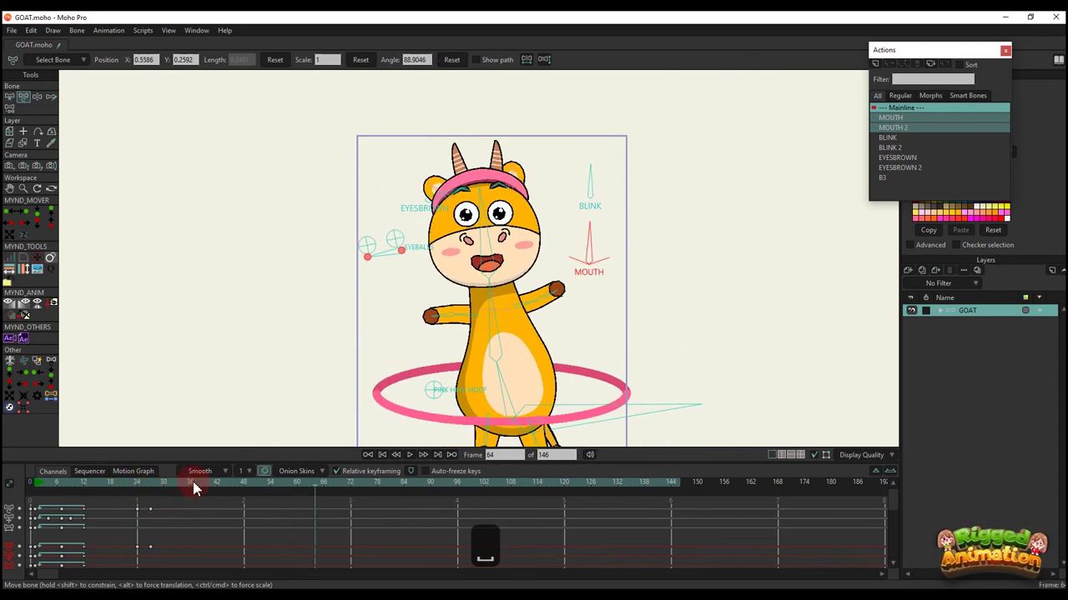
- Key the EYEBALLS bone at frame 39 and shift it at frame 42 so the goat's eyes look sideways
click(203, 488)
scroll(364, 232, up, 2)
key(t)
click(405, 282)
click(214, 489)
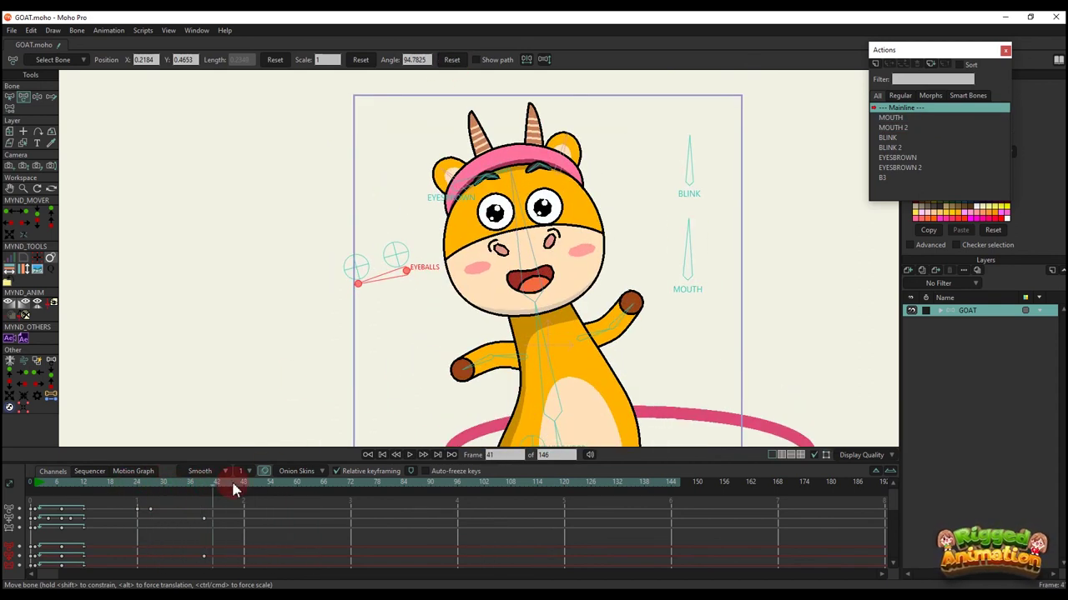
key(t)
scroll(444, 219, down, 2)
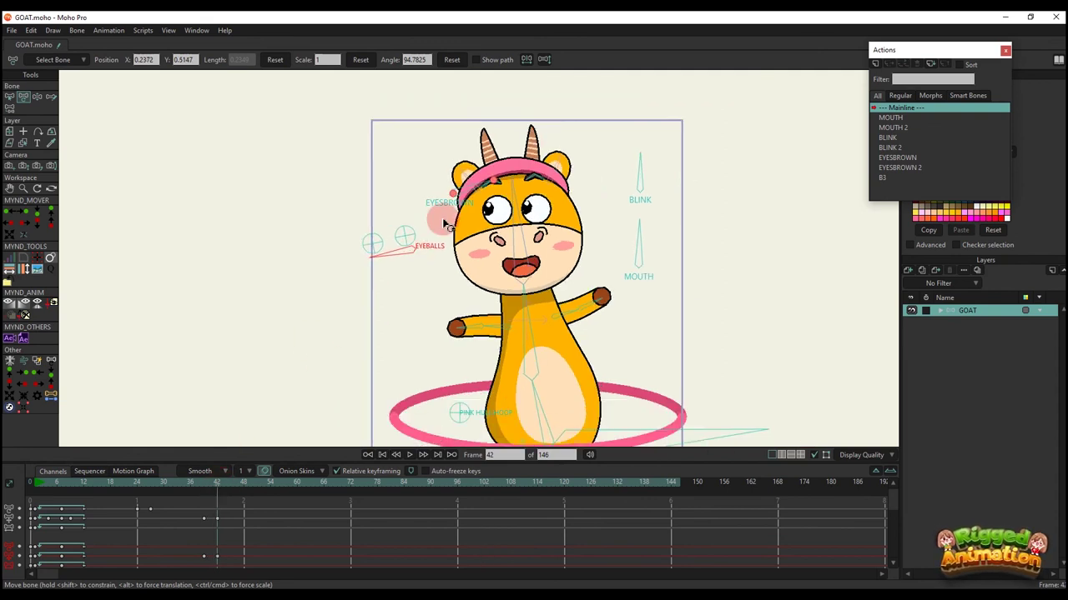
- Key the EYESBROWN bone at frame 39, rotate it to about 151.6 degrees at frame 42, and play back the expression
drag(445, 218, 454, 245)
click(205, 485)
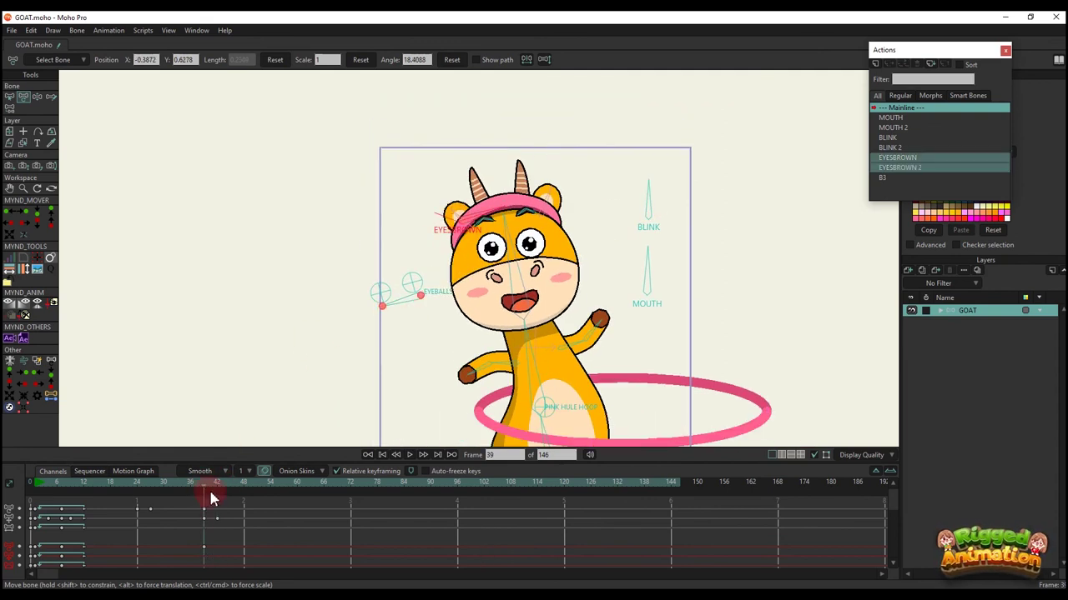
click(219, 485)
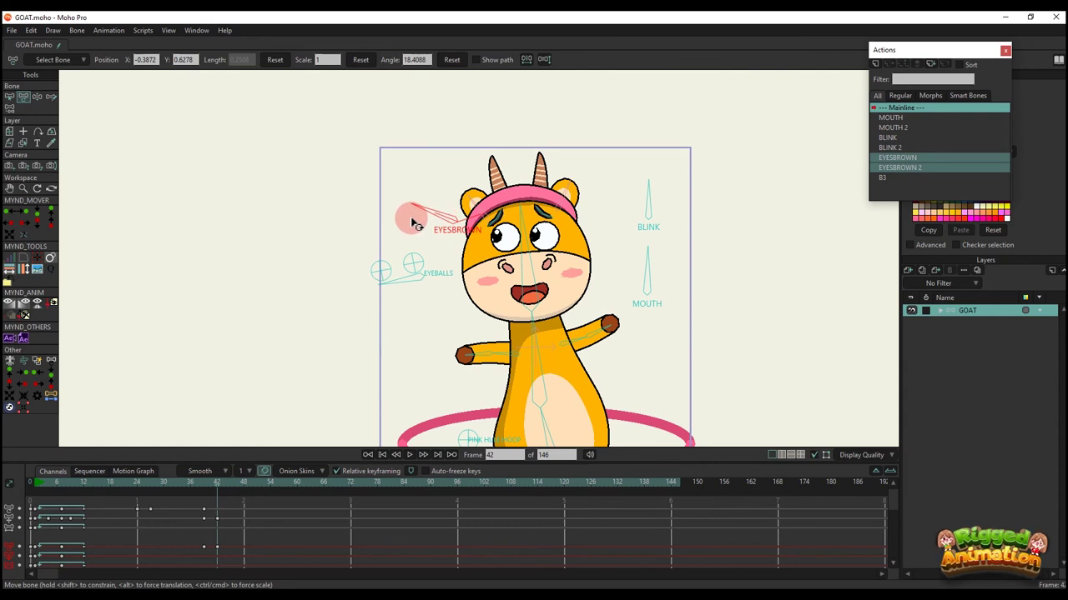
key(space)
key(space)
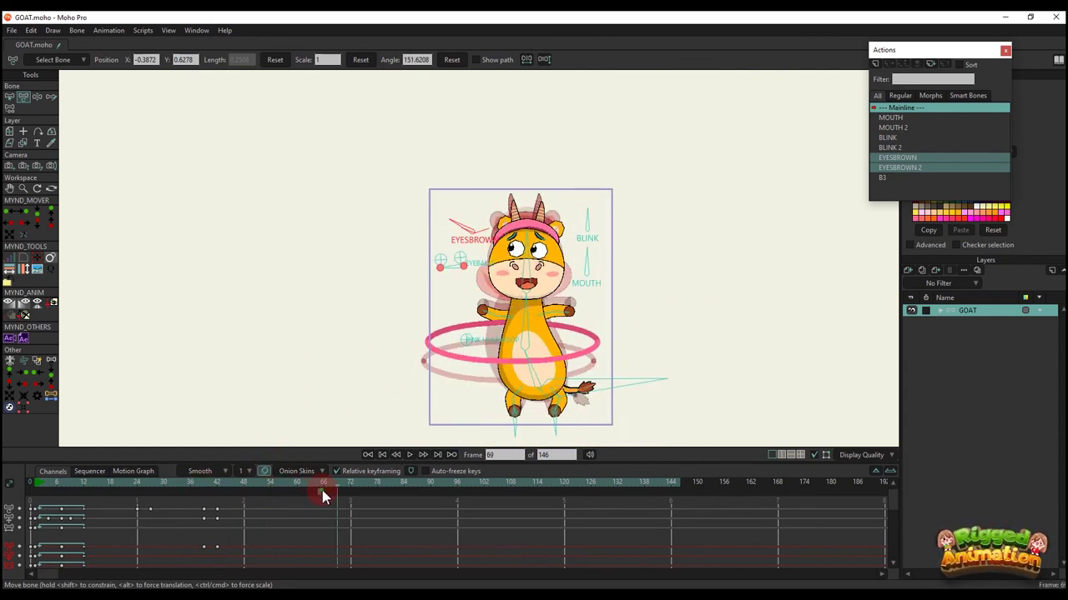
- Copy the eye and eyebrow keyframes from frame 42 to frame 69 and from frame 39 to frame 73, and play the animation
key(ctrl+c)
key(ctrl+v)
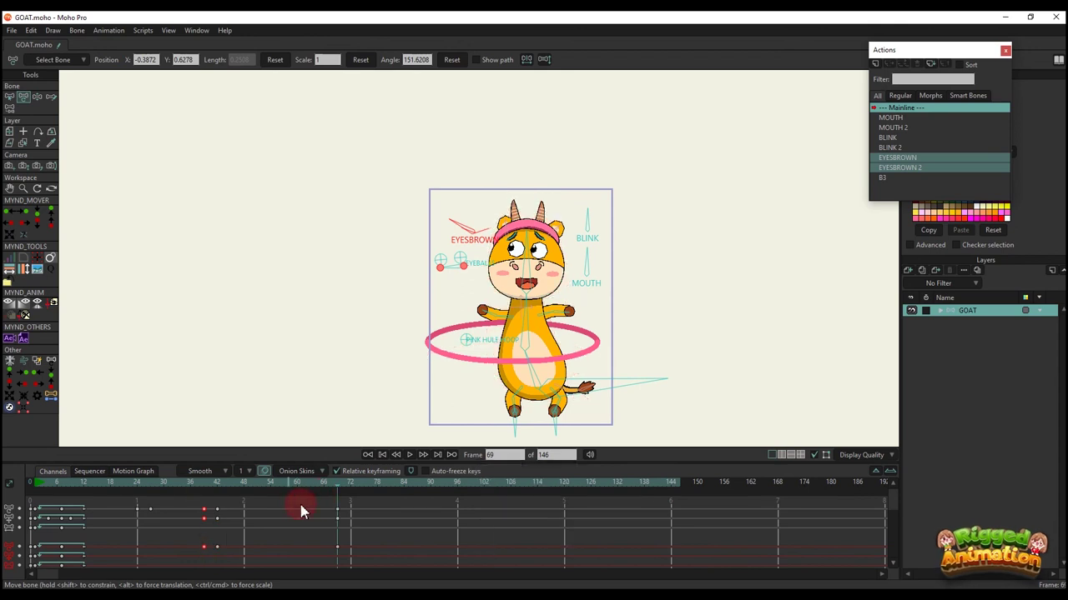
key(ctrl+c)
click(353, 484)
key(space)
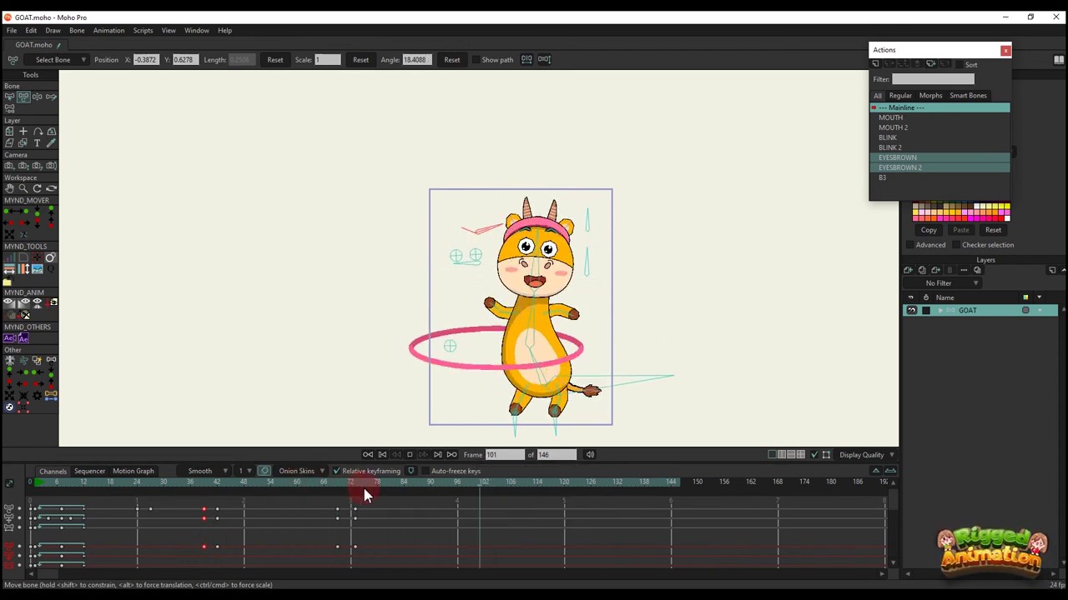
key(space)
click(357, 485)
scroll(501, 308, up, 2)
scroll(534, 313, down, 2)
drag(536, 330, 519, 287)
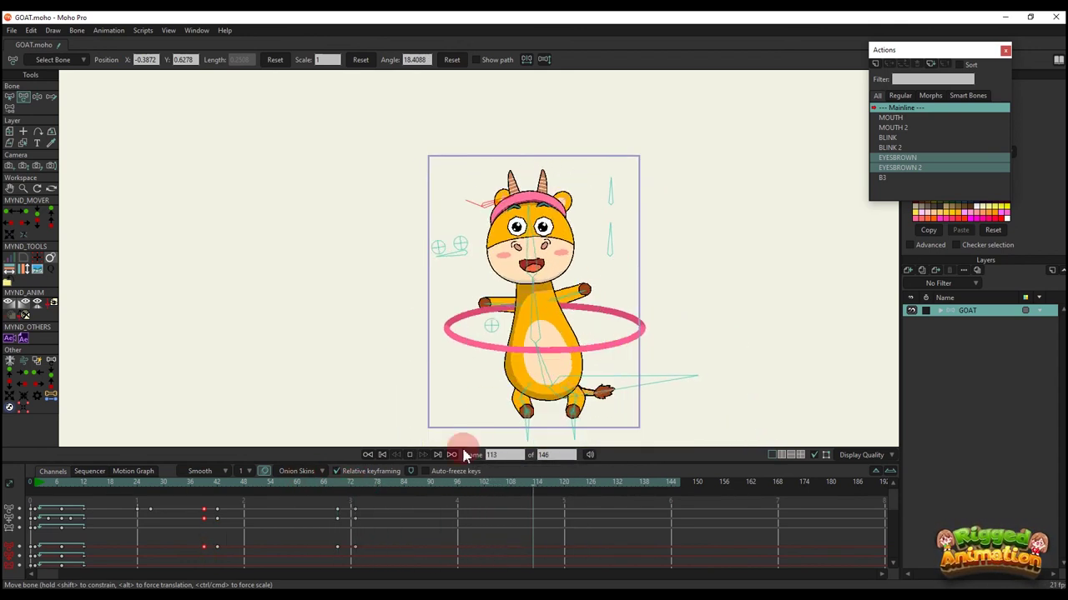
key(space)
- Key the BLINK bone at frame 97 and rotate it to about 19.5 degrees at frame 100 to close the eyes
click(461, 485)
scroll(577, 277, up, 2)
key(t)
scroll(606, 182, up, 2)
click(619, 181)
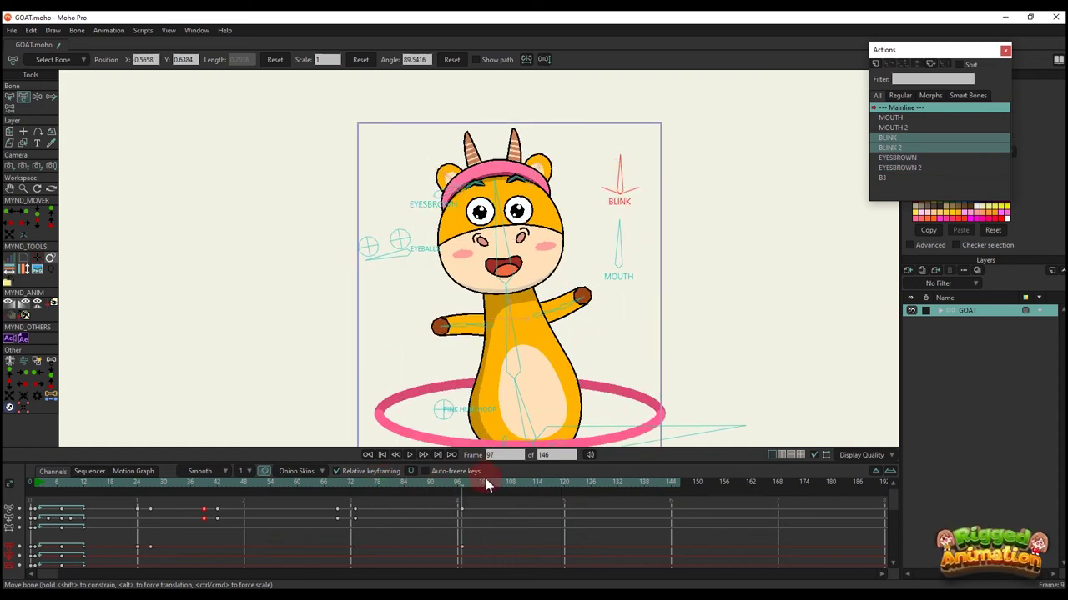
click(474, 485)
scroll(680, 247, up, 1)
click(615, 247)
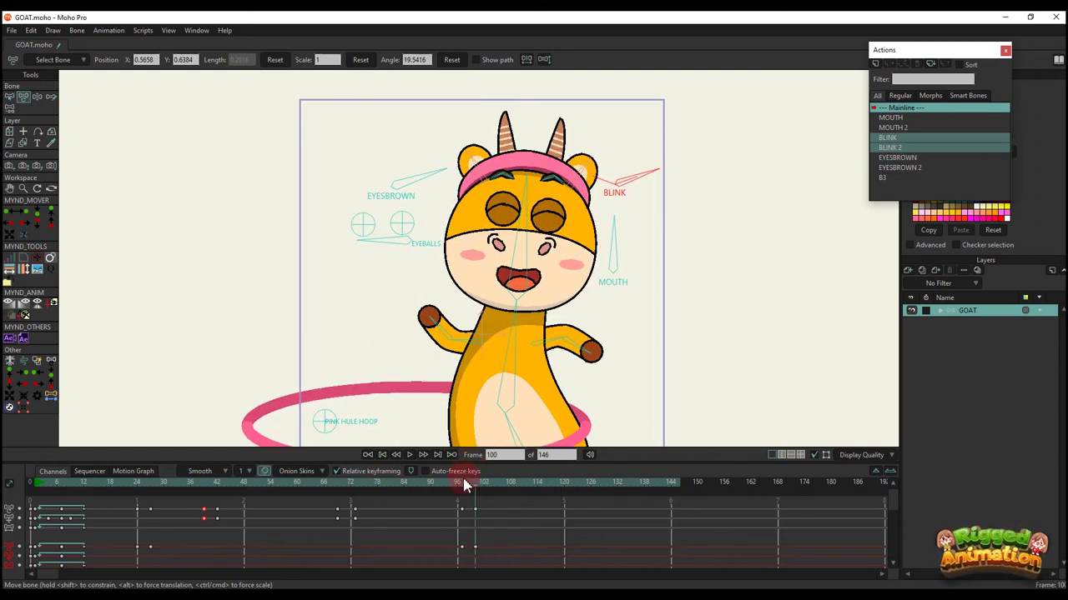
- Key the MOUTH bone at frame 97 and rotate it to about 18.9 degrees at frame 100 to form a grin
click(462, 484)
key(t)
click(618, 245)
click(475, 486)
key(t)
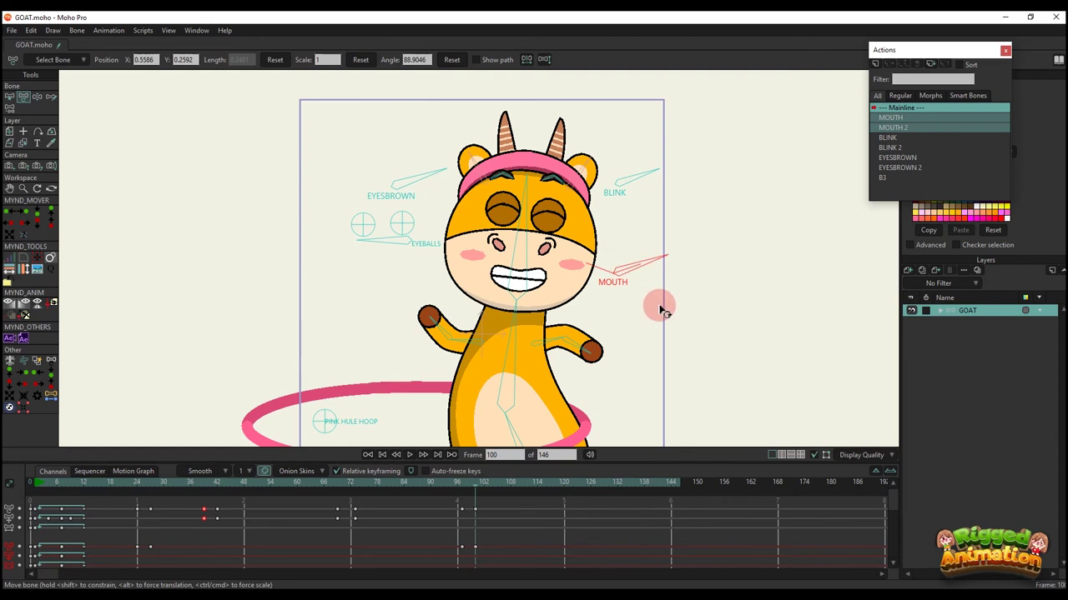
- Return to frame 1 and play back the whole animation to check the goat's expressions
scroll(660, 310, down, 1)
drag(367, 484, 35, 483)
scroll(595, 287, down, 2)
scroll(602, 267, up, 2)
scroll(602, 266, down, 1)
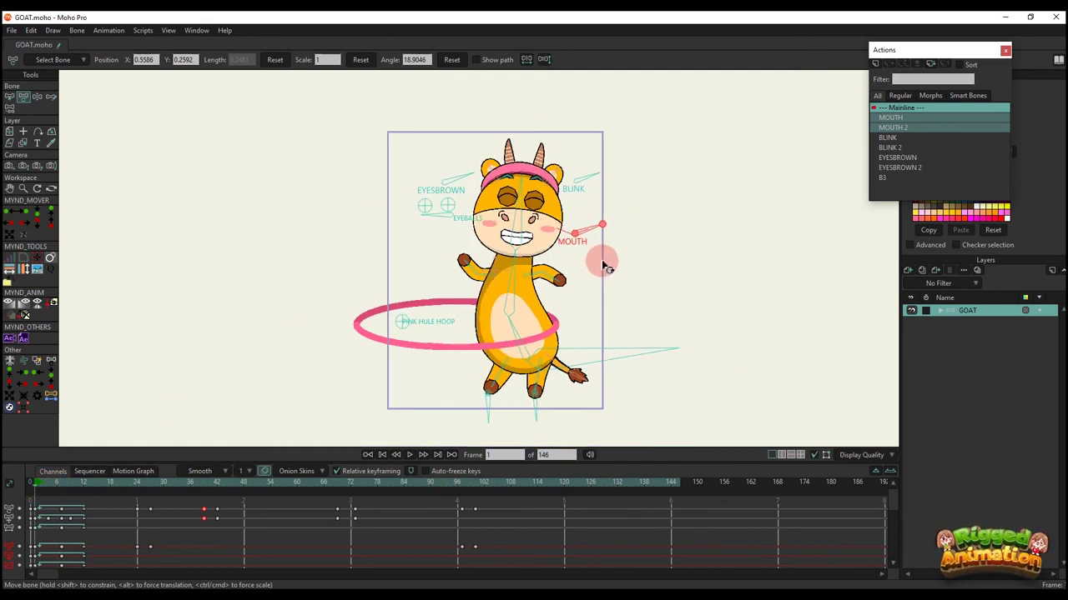
key(space)
key(space)
key(space)
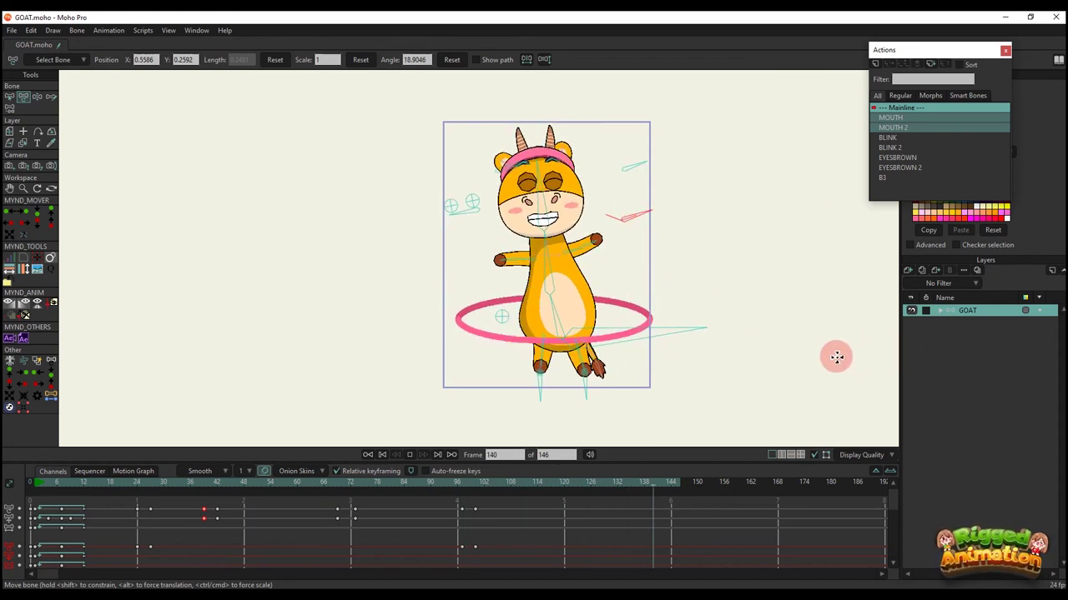
- Set the project dimensions to 1920 wide by 1080 high and preview the animation in the new frame
click(12, 30)
click(38, 223)
click(369, 250)
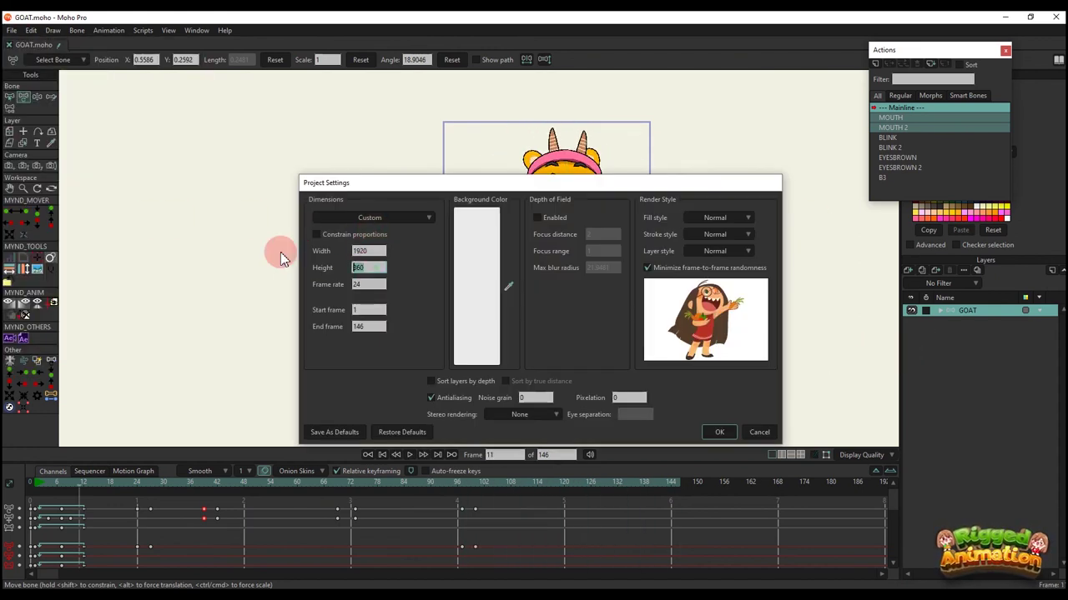
key(BackSpace)
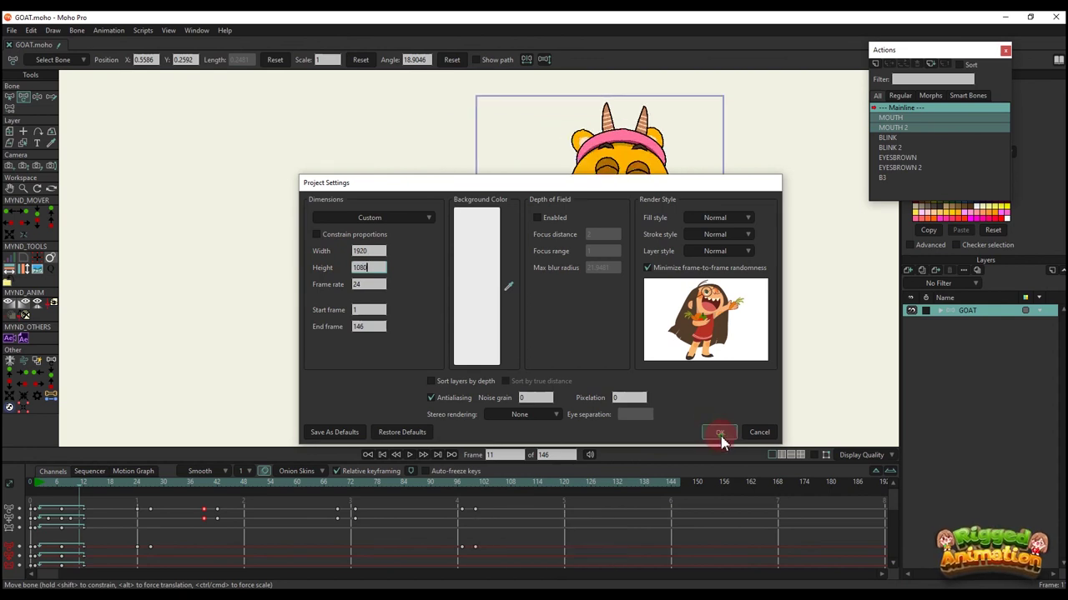
click(720, 434)
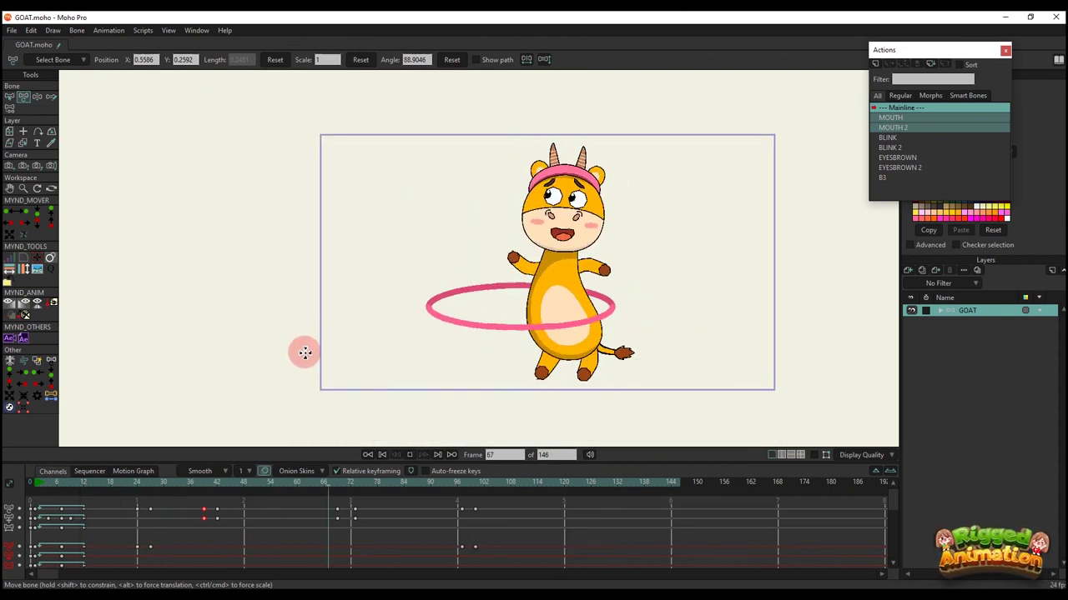
key(space)
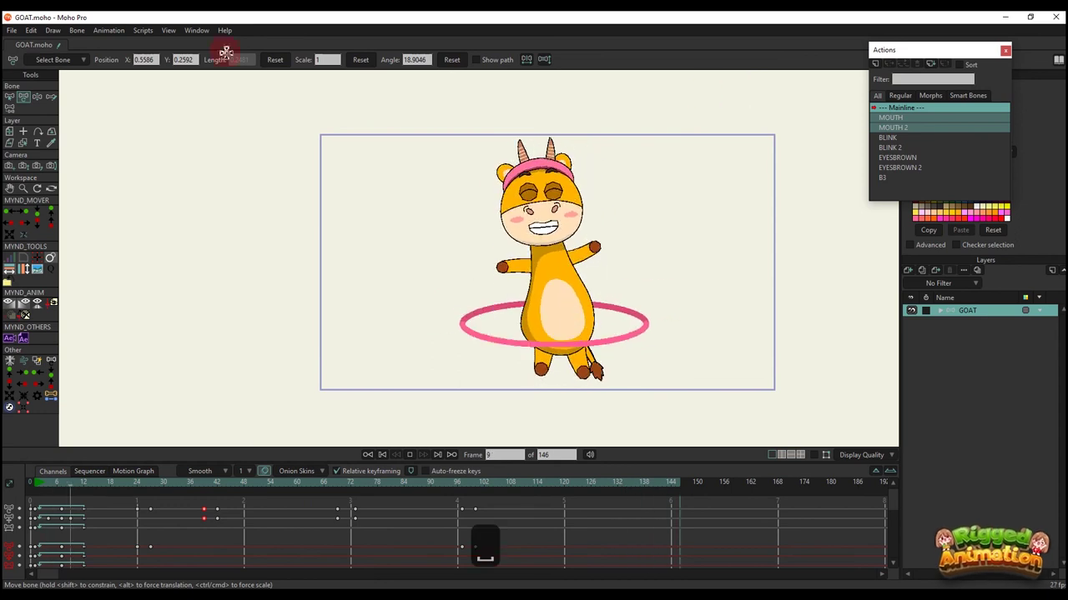
- Export frames 1 to 146 as an MP4 (H.264-AAC) video into the "Little goat dancing with pink hula hoop" folder
click(12, 30)
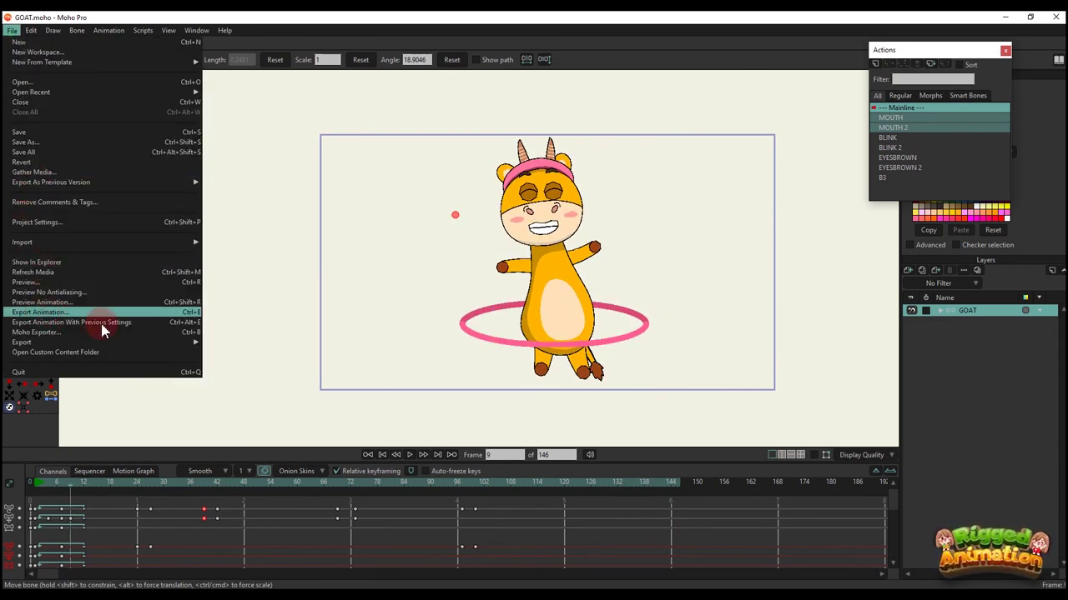
click(98, 314)
click(484, 186)
click(481, 349)
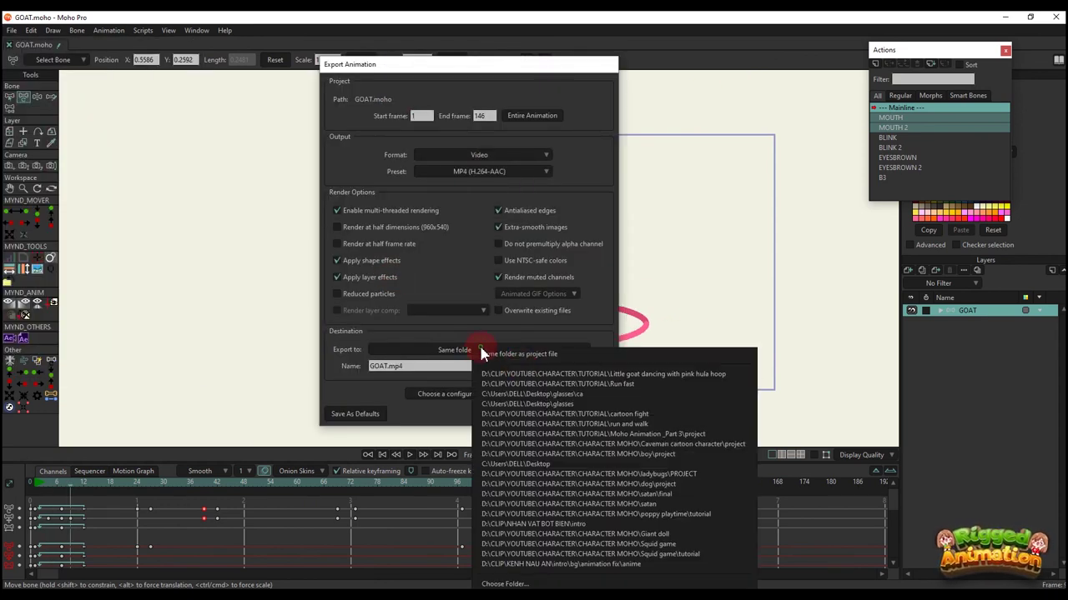
click(529, 374)
click(556, 417)
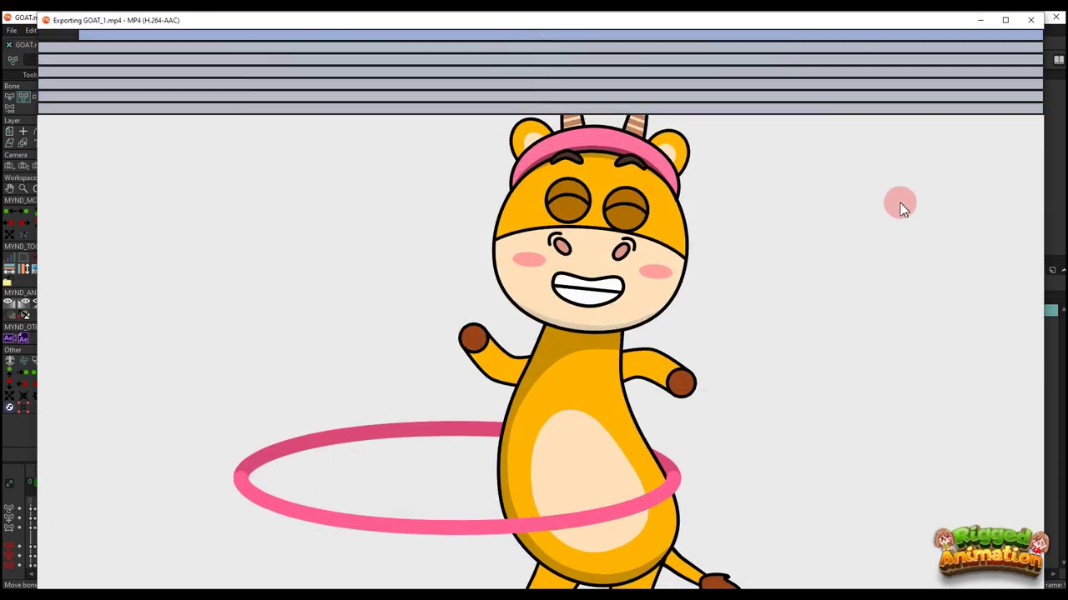